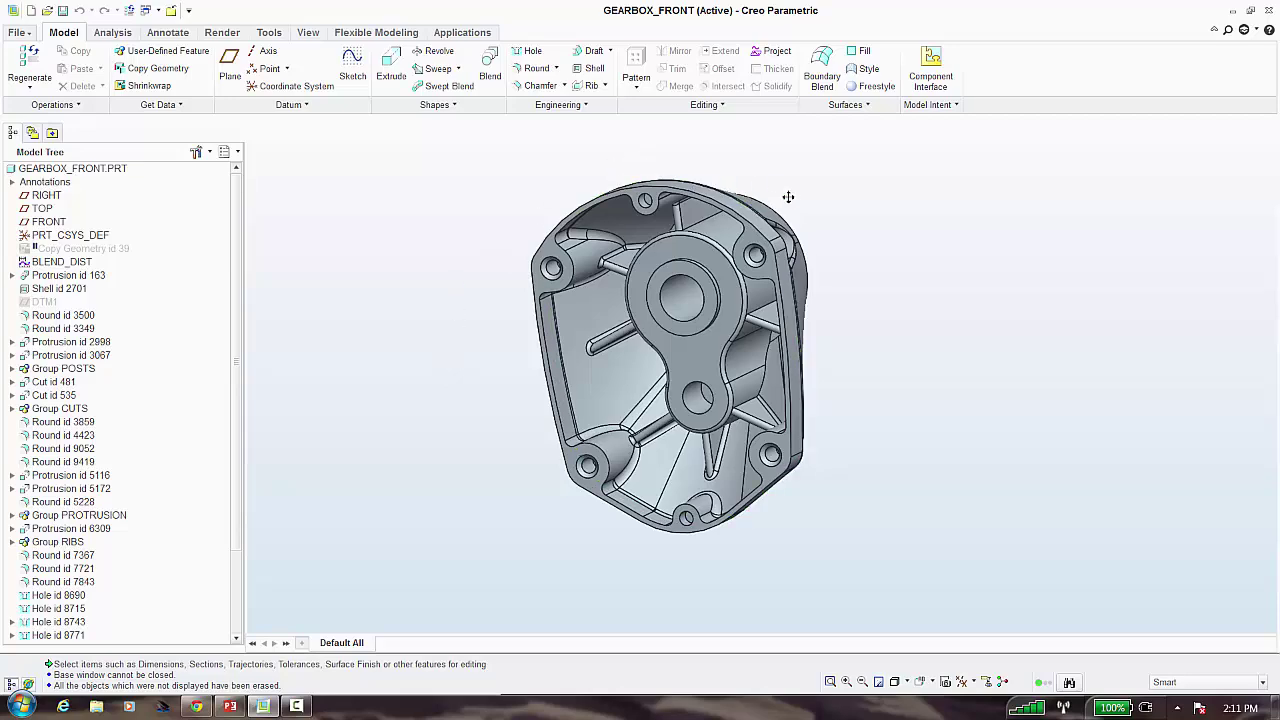
# Create a new Drawing file and name it gearbox
pyautogui.moveTo(788, 197); pyautogui.dragTo(485, 200, button='middle')
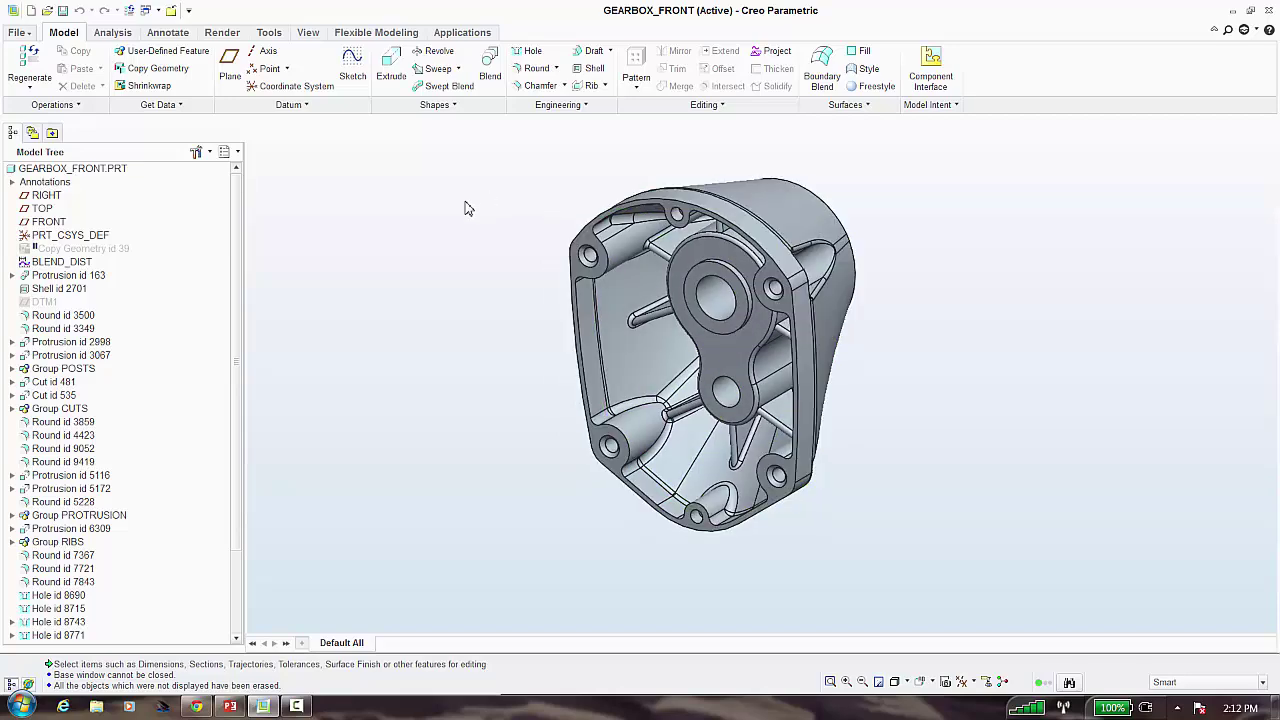
pyautogui.click(33, 12)
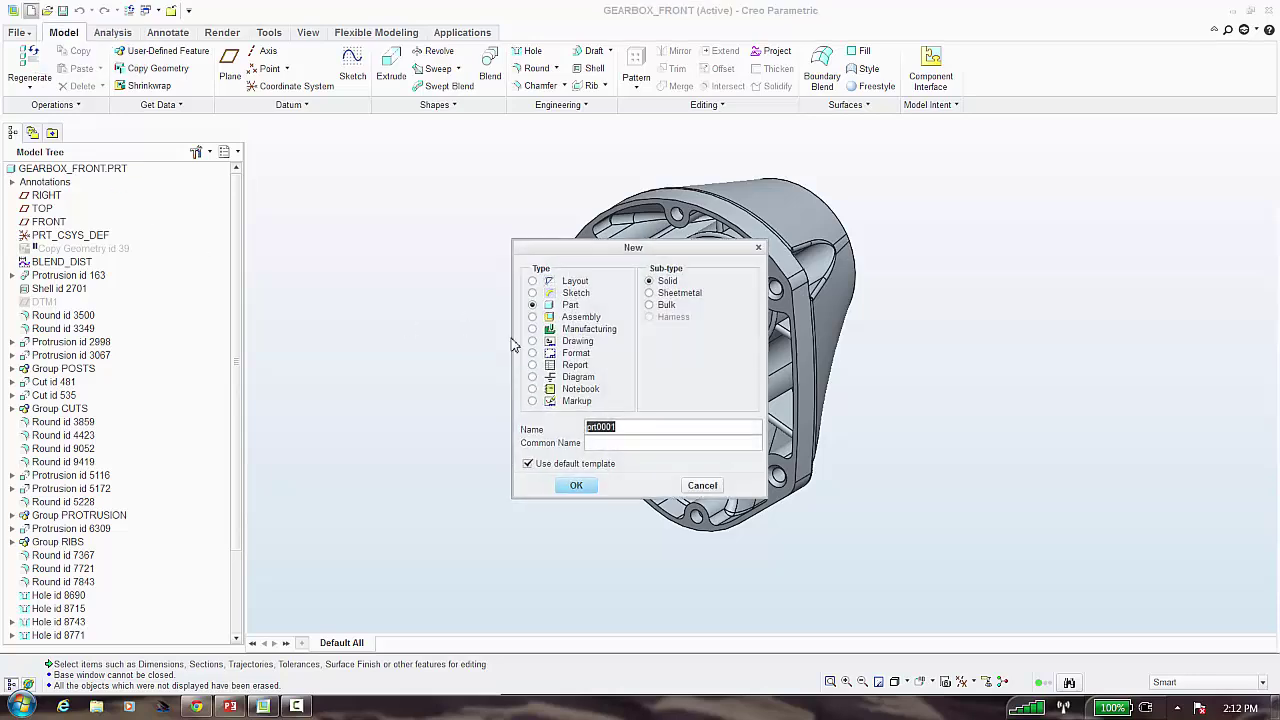
pyautogui.click(544, 343)
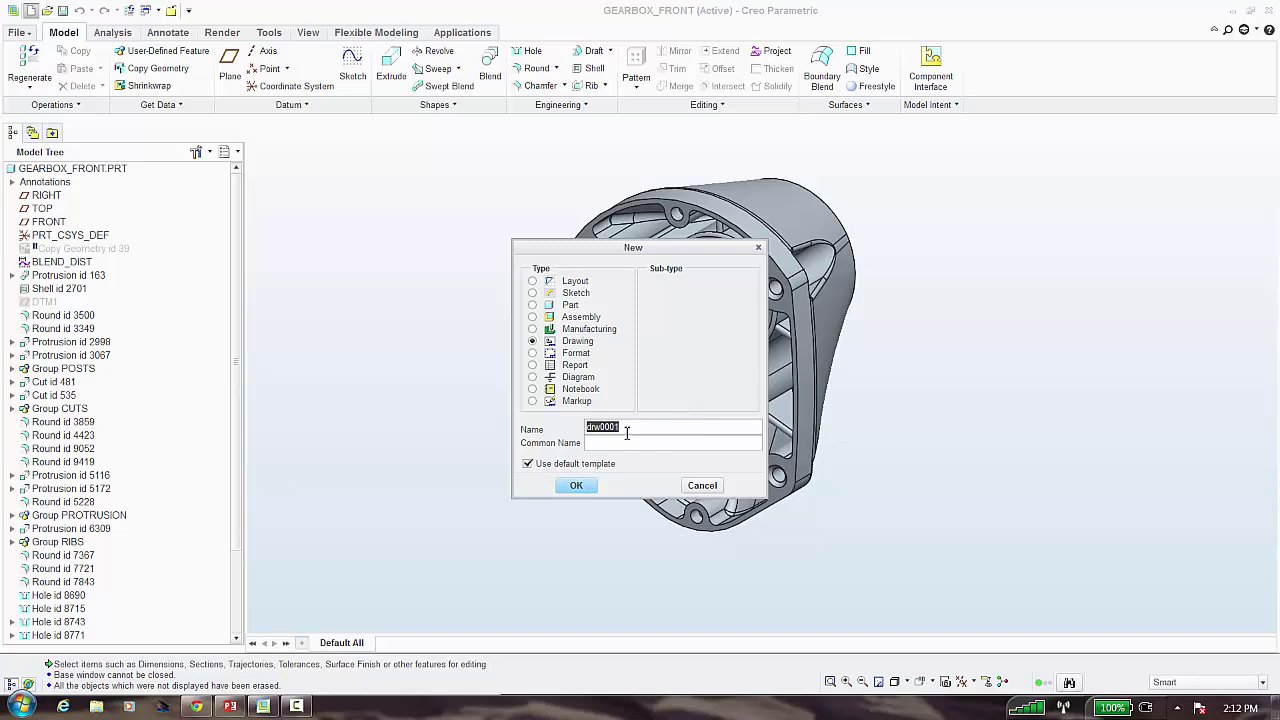
pyautogui.write('gearbox')
# Create the gearbox drawing as Empty with format, keeping C_FORMAT_GENERIC as the format
pyautogui.click(576, 485)
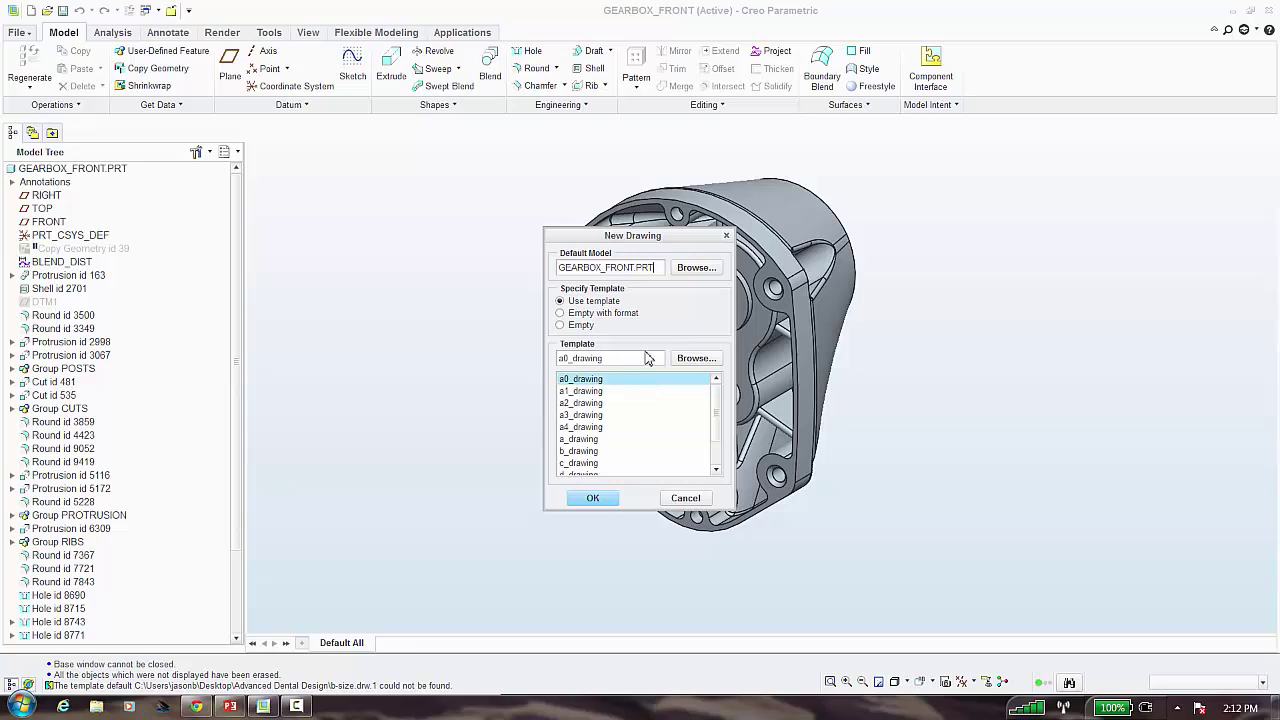
pyautogui.click(594, 314)
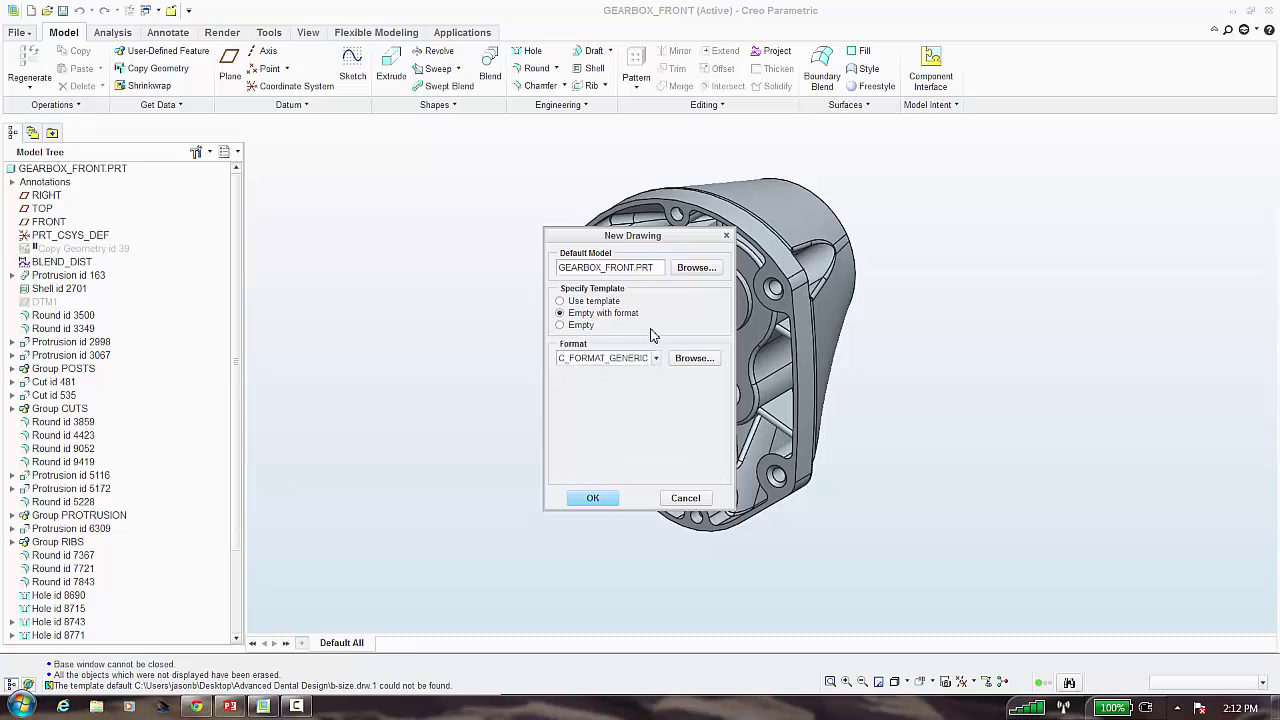
pyautogui.click(692, 360)
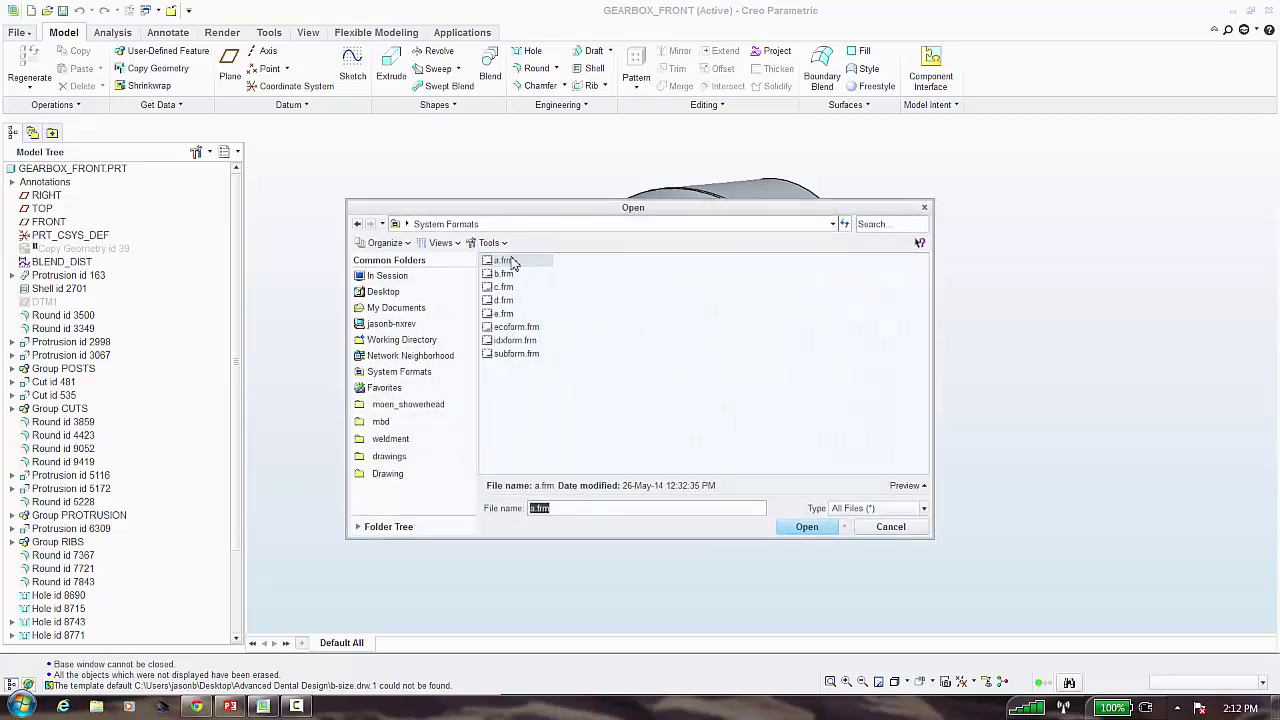
pyautogui.click(889, 526)
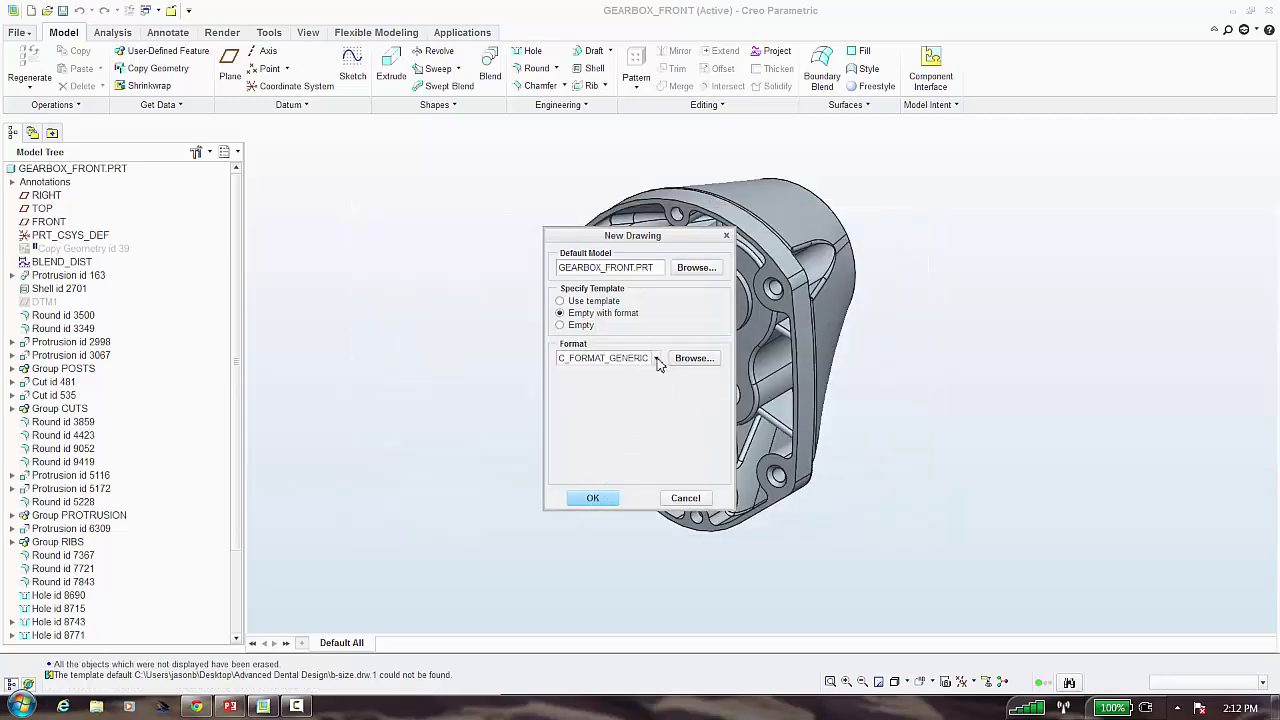
pyautogui.click(656, 362)
pyautogui.click(652, 367)
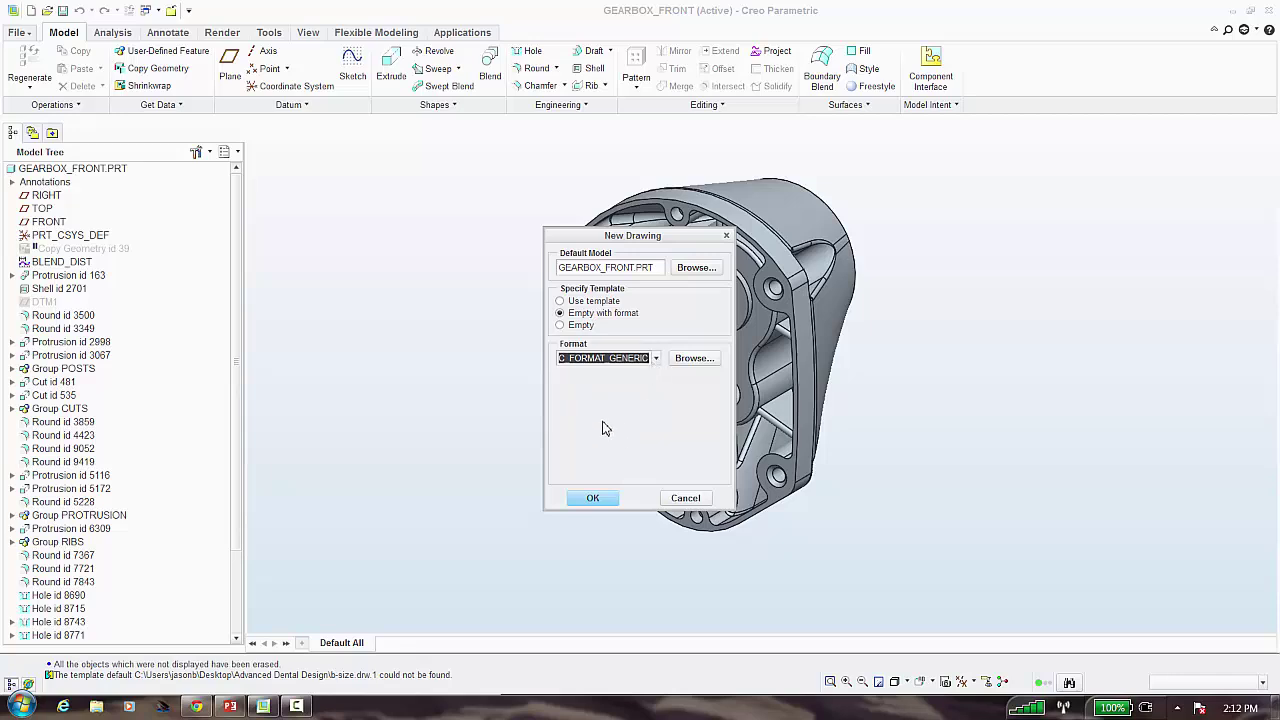
pyautogui.click(592, 500)
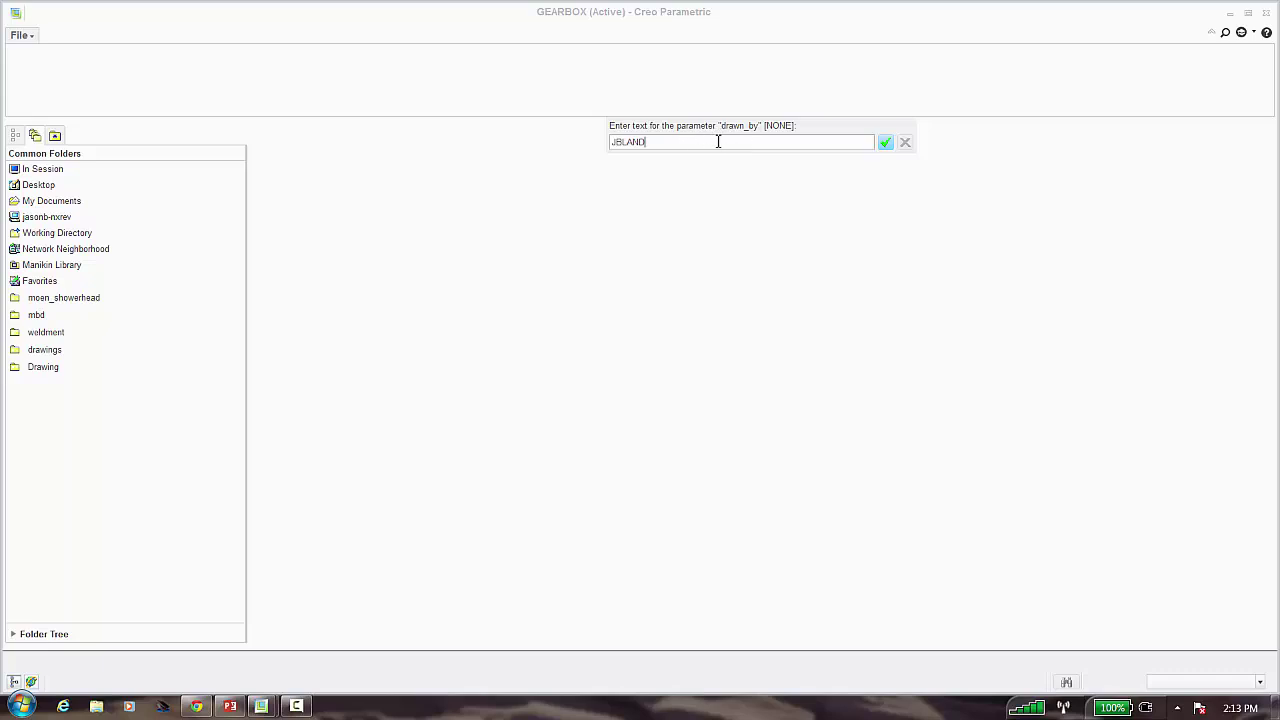
# Accept the drawn_by name and pan and zoom to inspect the completed title block
pyautogui.press('Return')
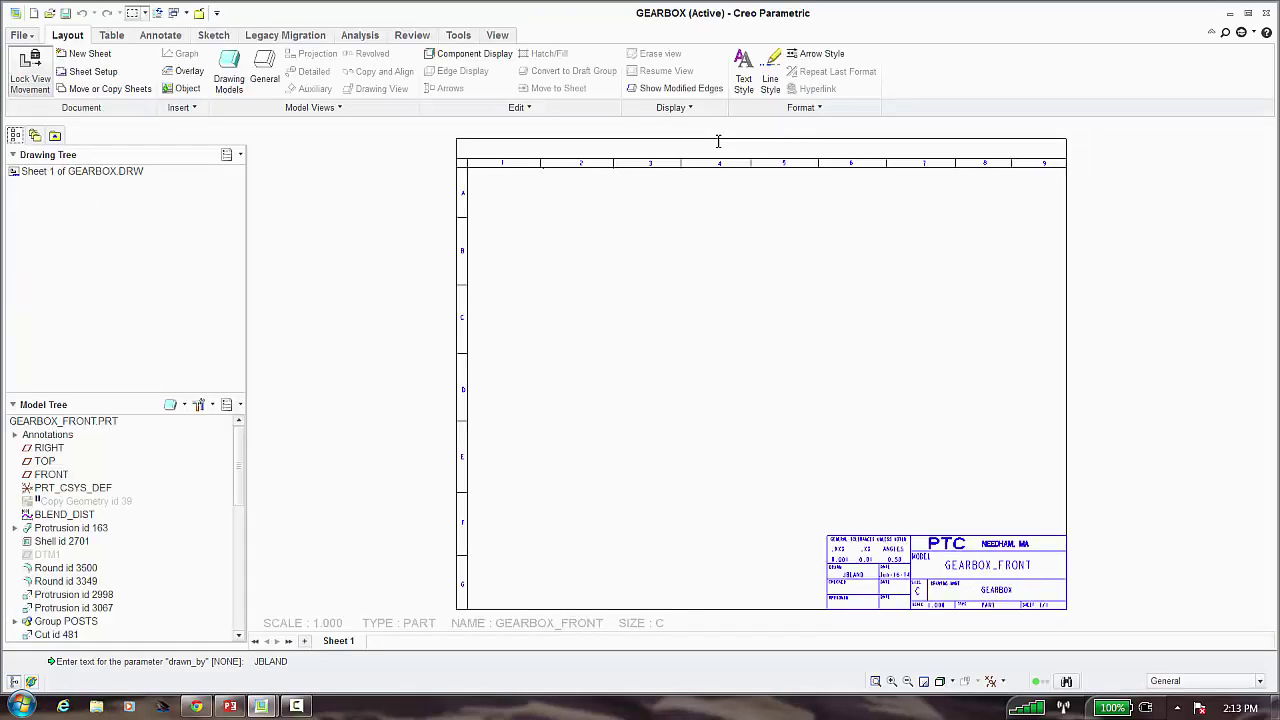
pyautogui.moveTo(905, 521); pyautogui.dragTo(860, 440, button='middle')
pyautogui.scroll(5, 860, 440)
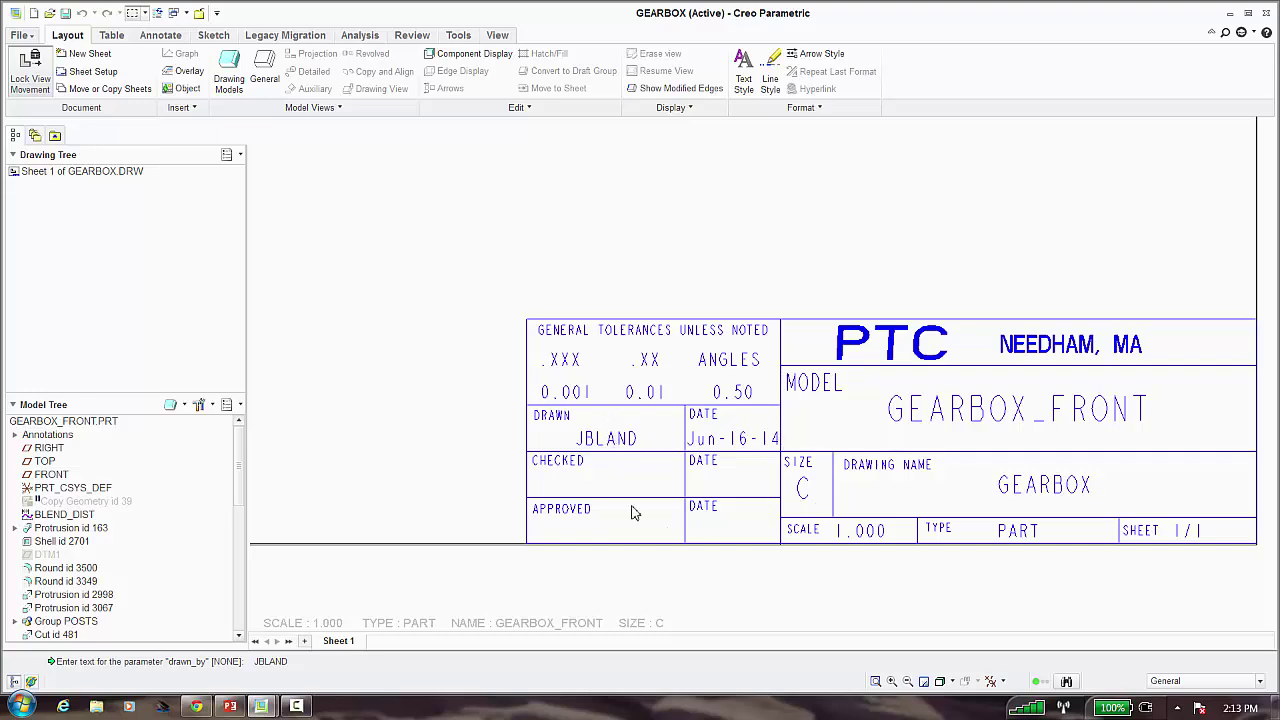
pyautogui.scroll(-5, 808, 510)
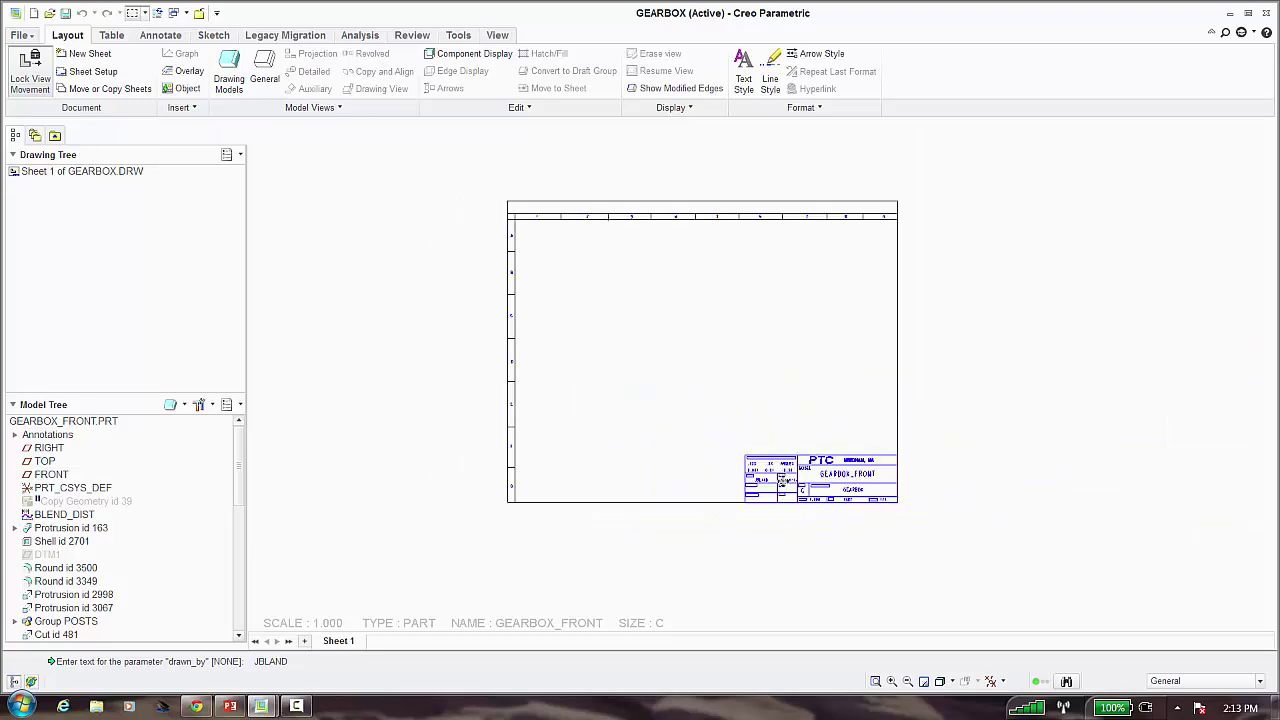
pyautogui.scroll(3, 779, 510)
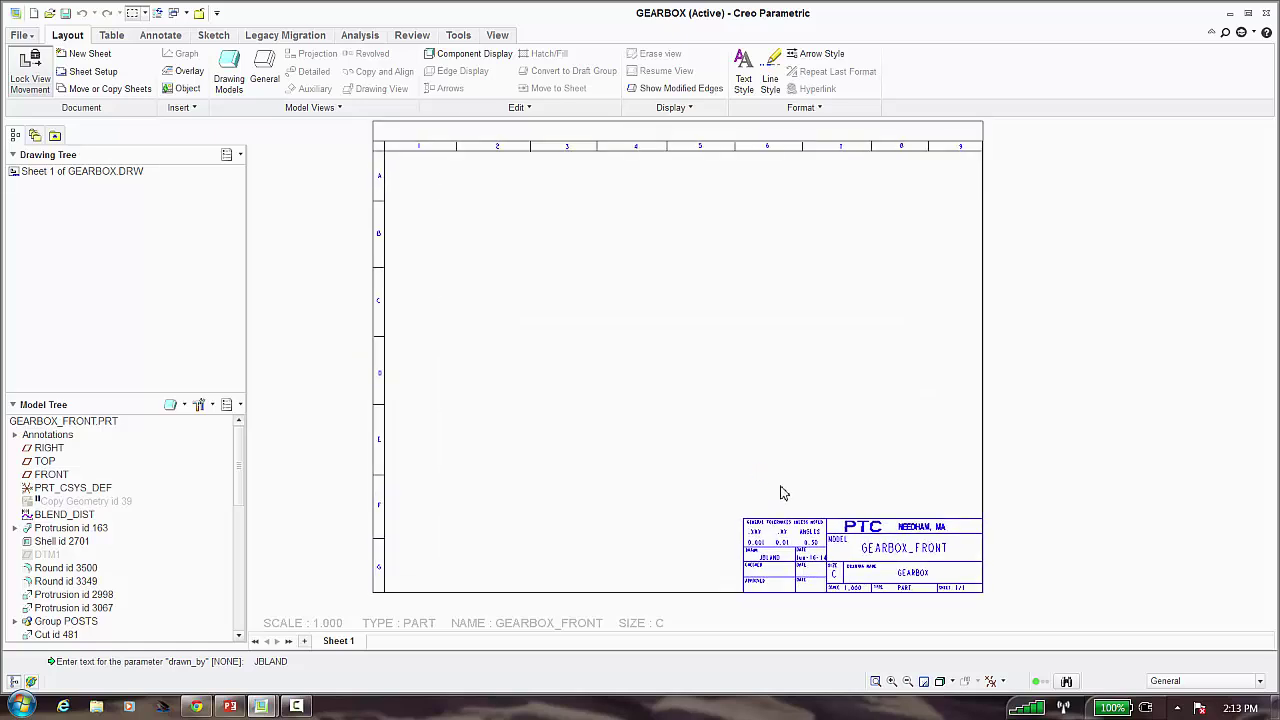
pyautogui.moveTo(780, 482); pyautogui.dragTo(786, 487, button='middle')
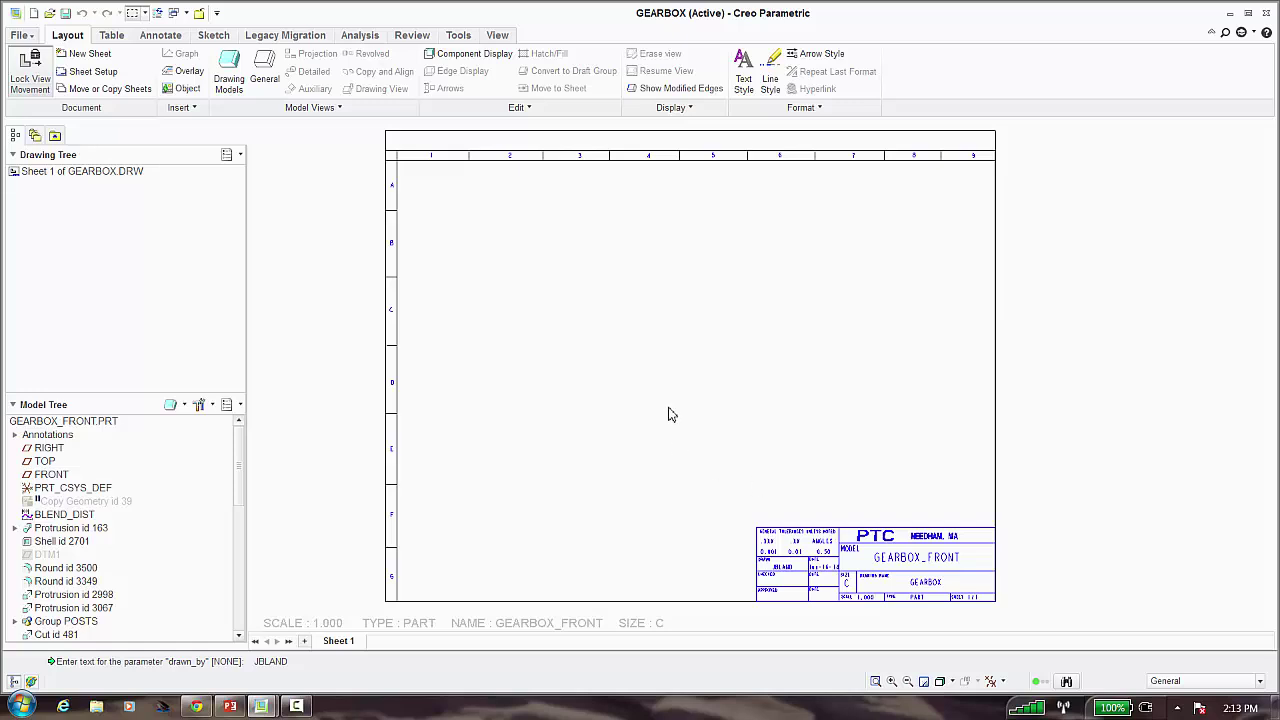
# Insert a general view of GEARBOX_FRONT with no combined state, oriented to FRONT
pyautogui.rightClick(560, 388)
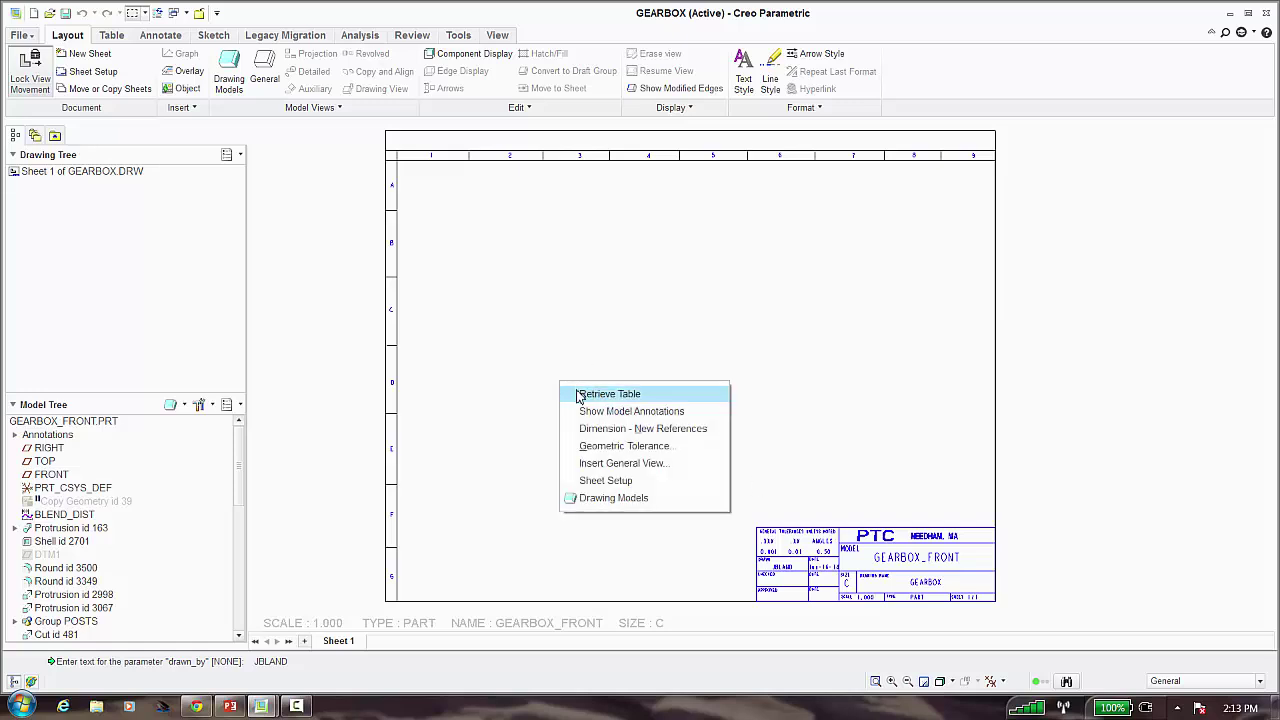
pyautogui.click(588, 466)
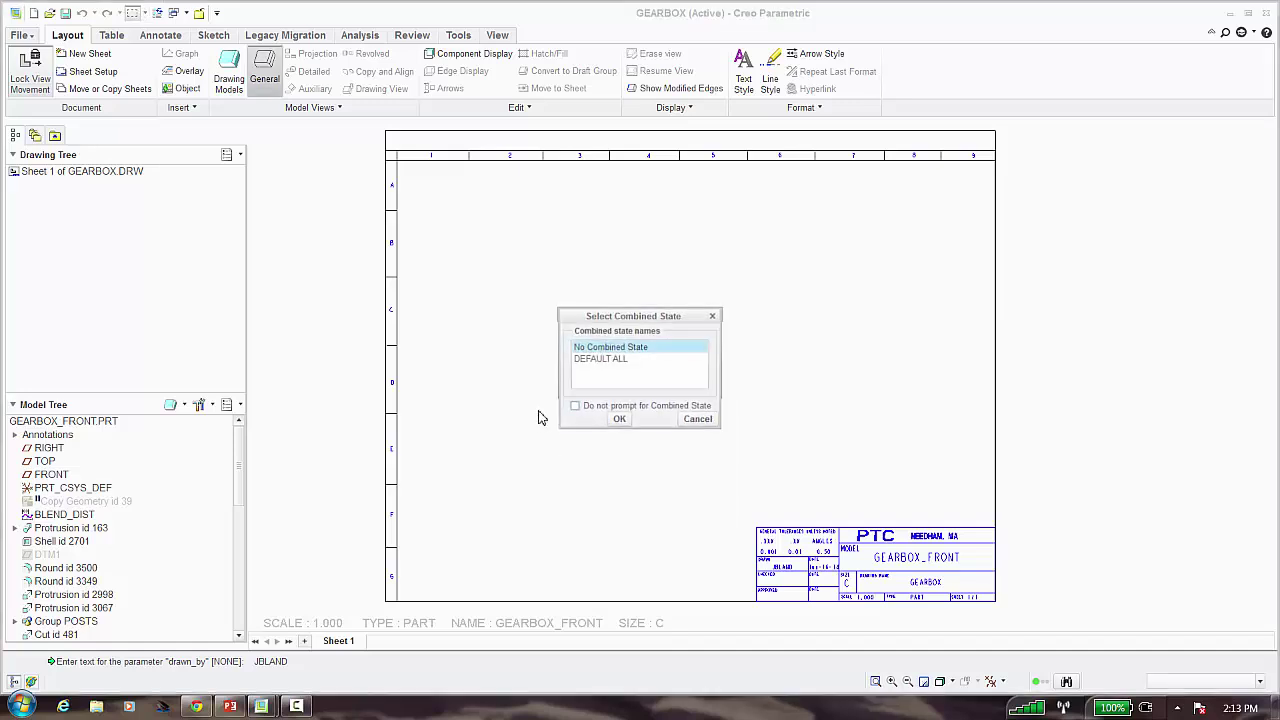
pyautogui.click(578, 408)
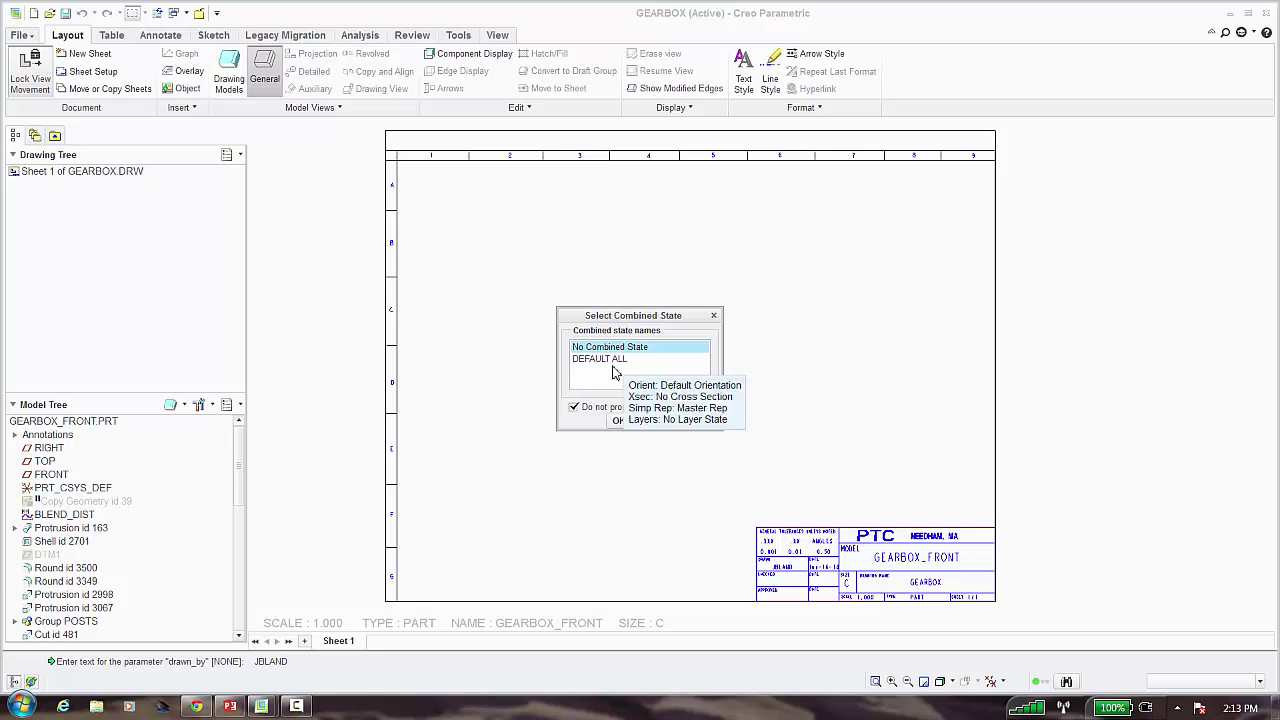
pyautogui.click(609, 423)
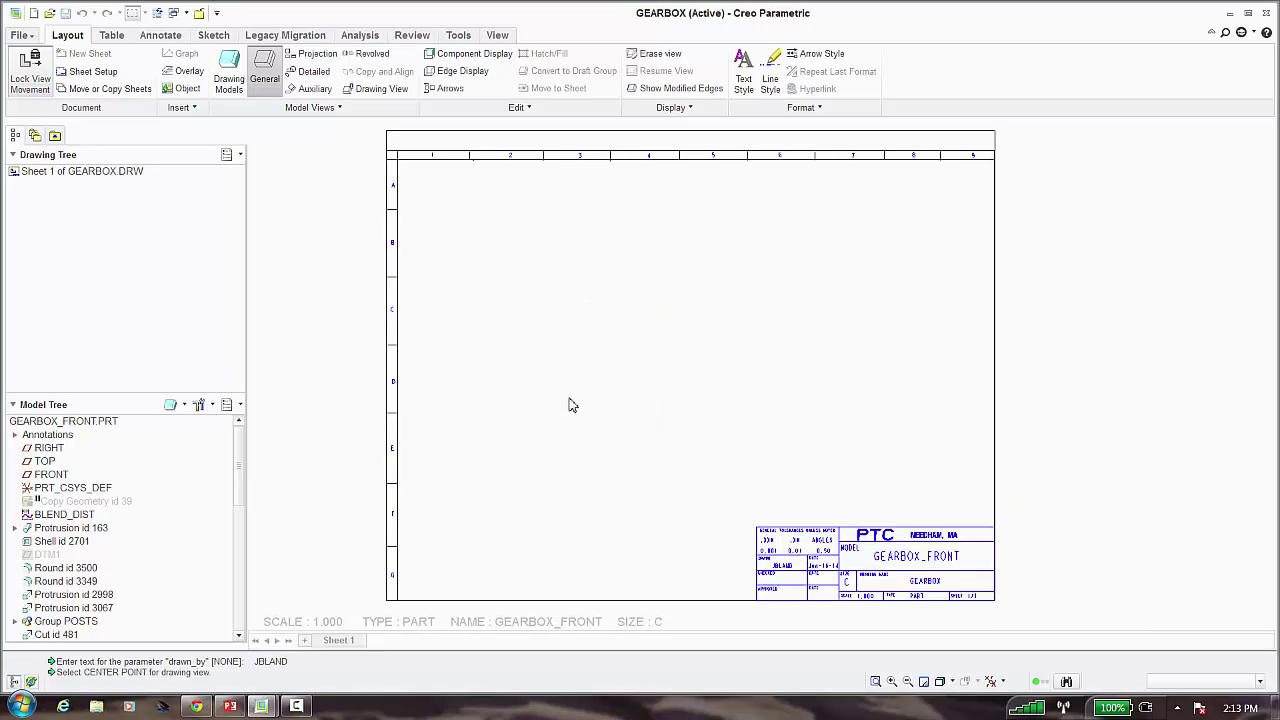
pyautogui.click(555, 410)
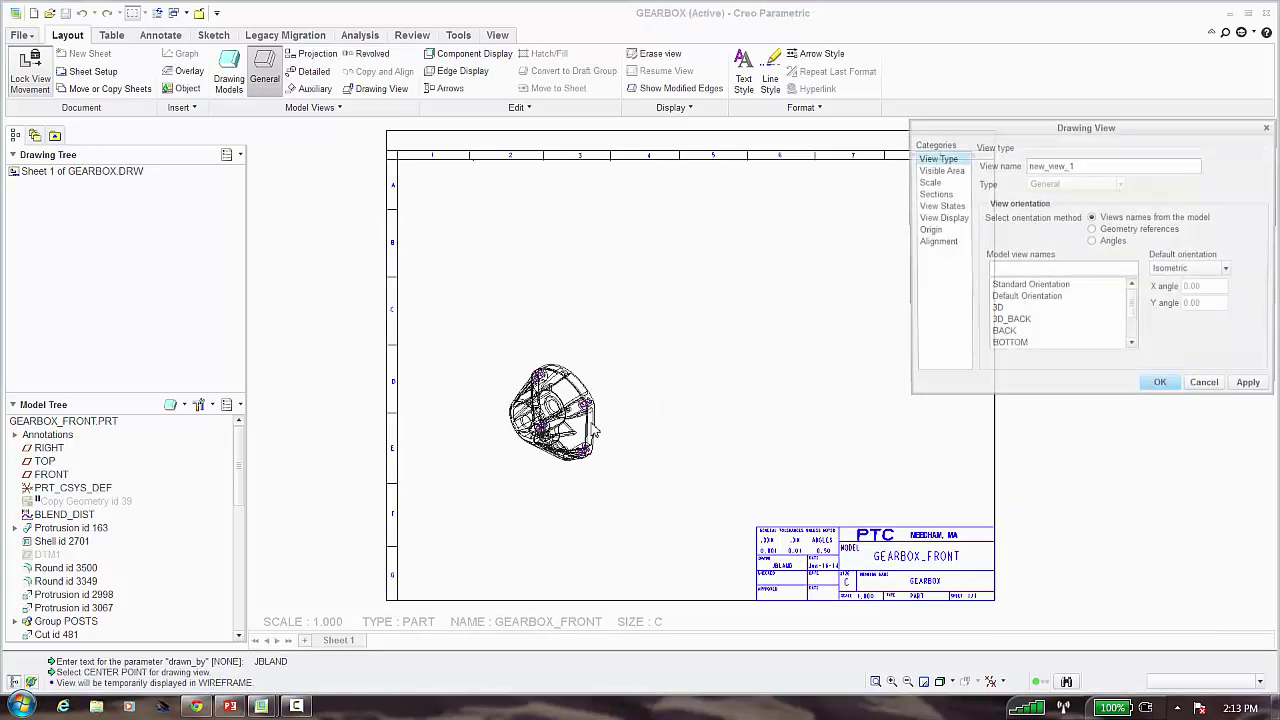
pyautogui.scroll(-2, 1015, 320)
pyautogui.click(1018, 310)
pyautogui.click(1253, 387)
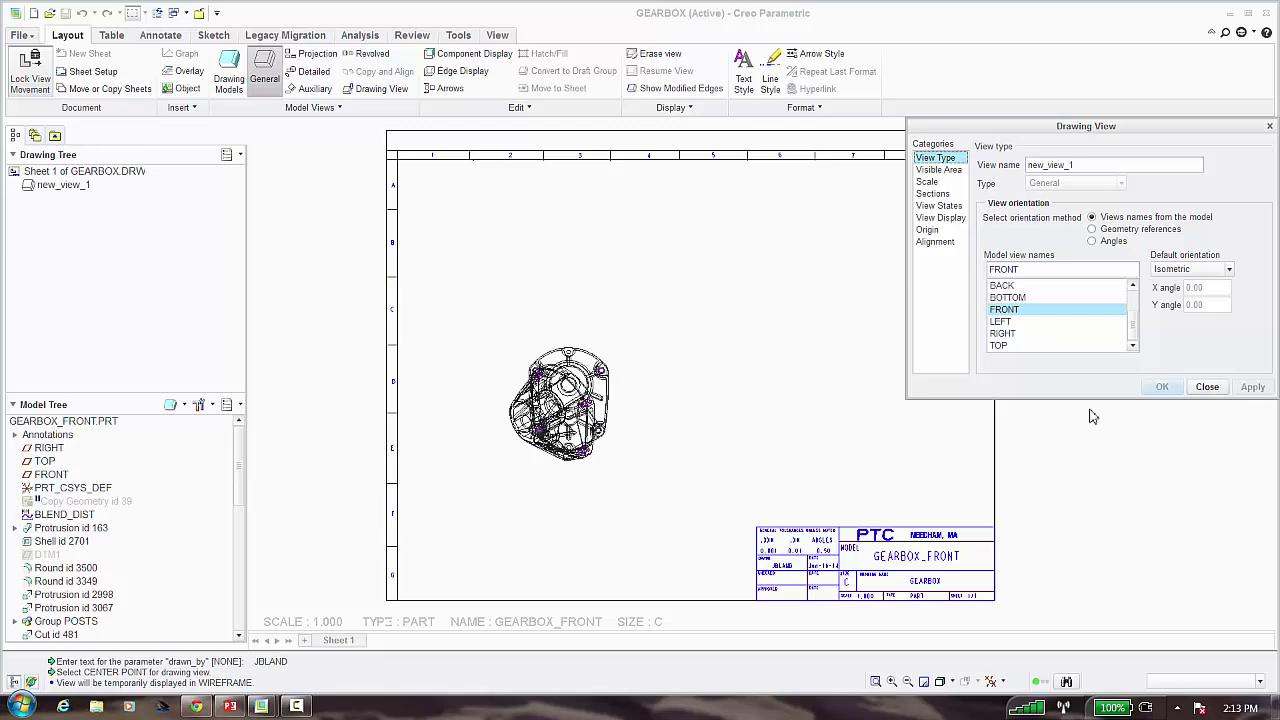
pyautogui.click(1207, 387)
# Project a right-side view and a top view from the front view
pyautogui.rightClick(605, 459)
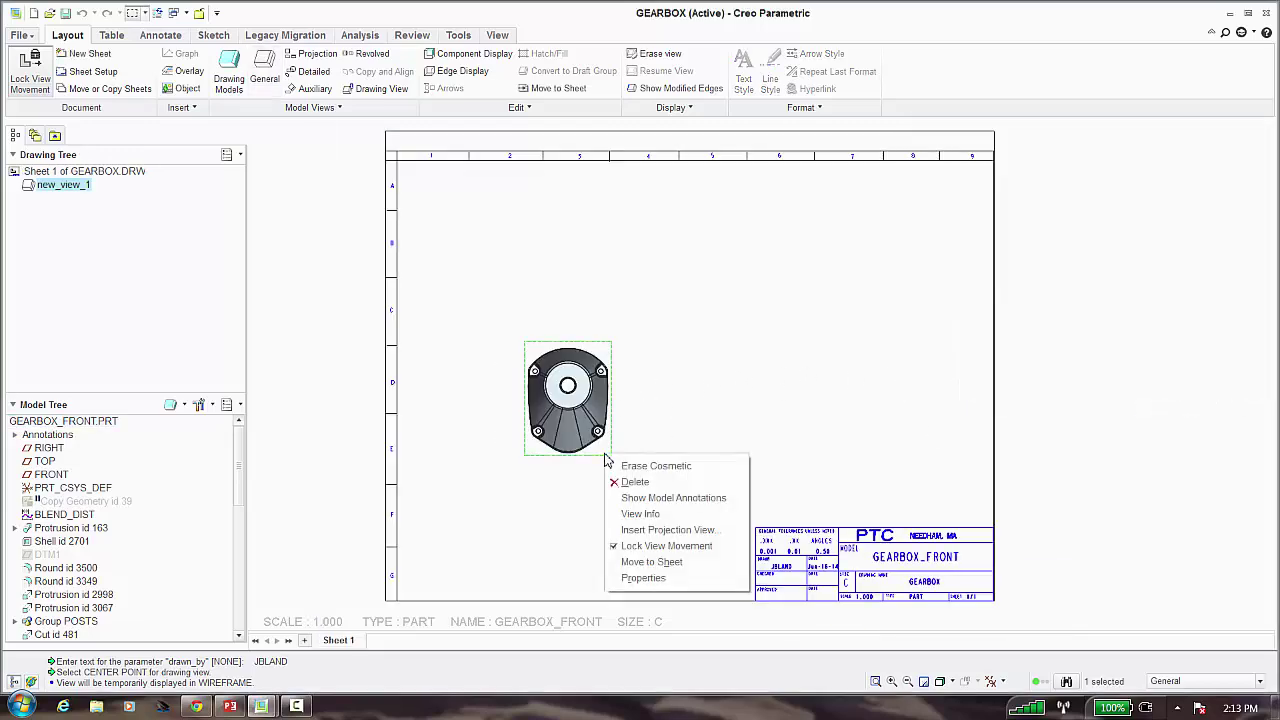
pyautogui.click(632, 530)
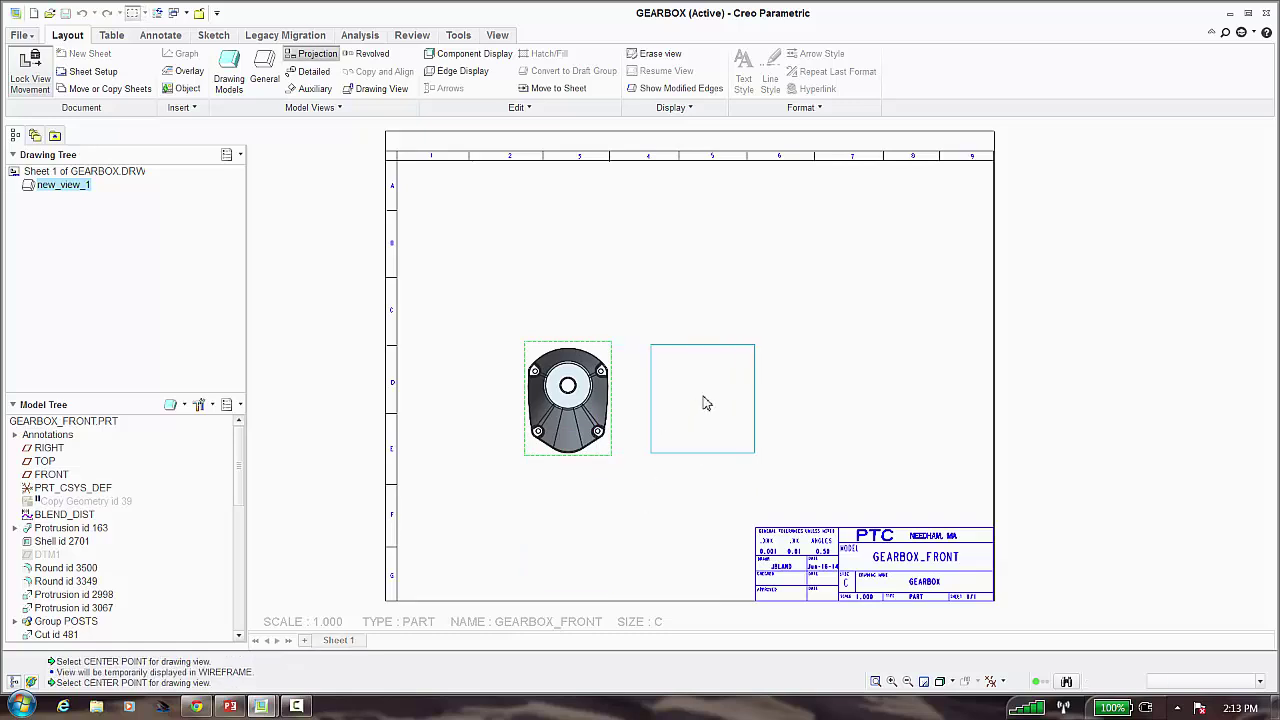
pyautogui.click(703, 400)
pyautogui.rightClick(600, 381)
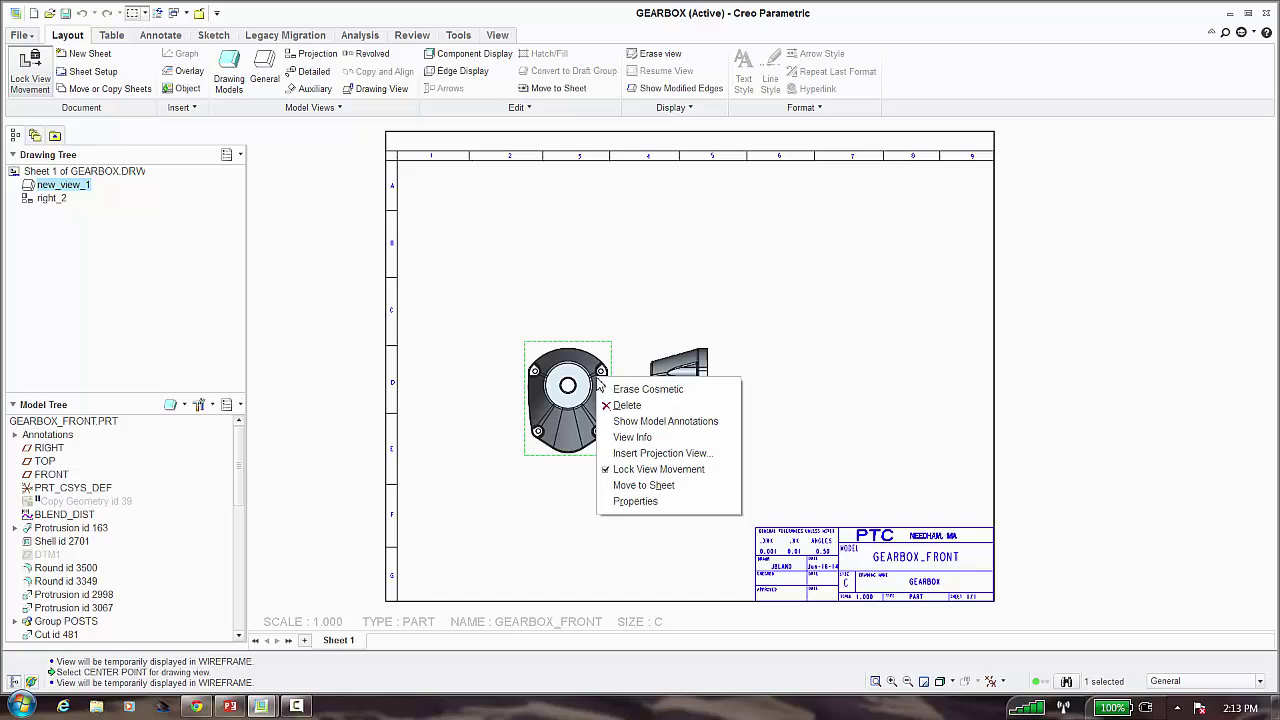
pyautogui.click(622, 454)
pyautogui.click(600, 255)
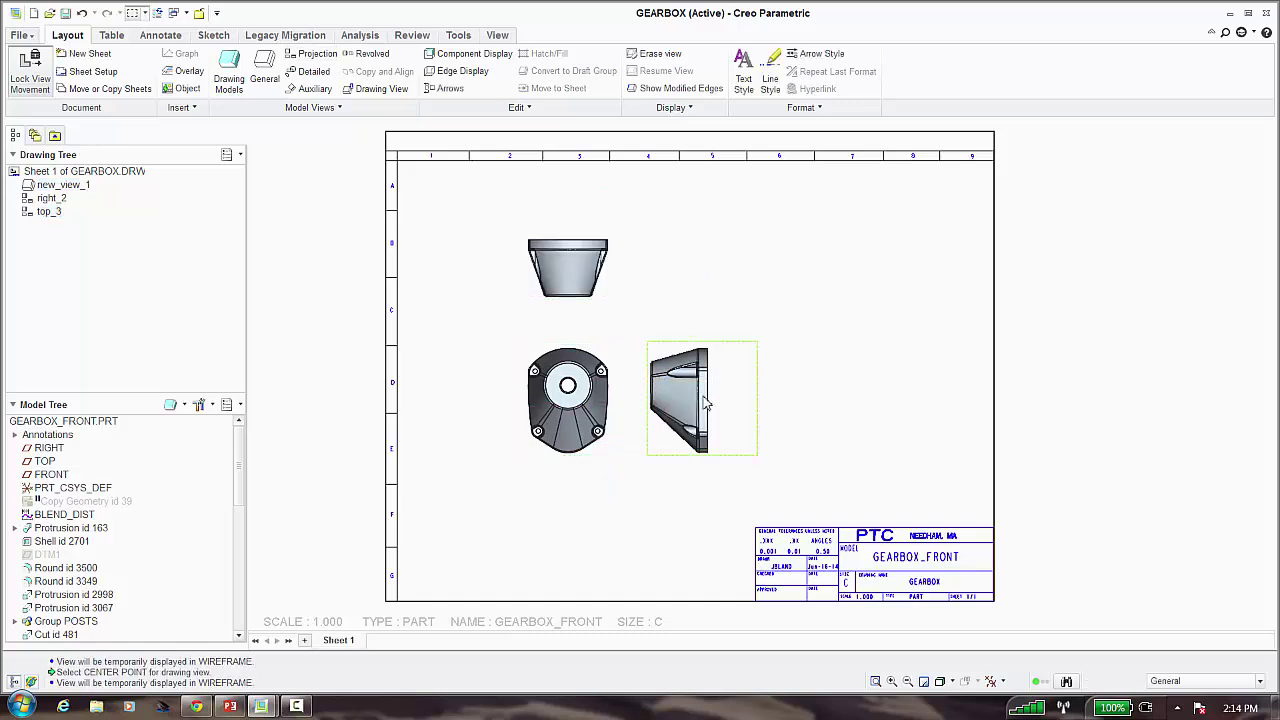
pyautogui.click(705, 405)
# Box-select all three drawing views together
pyautogui.click(840, 484)
pyautogui.moveTo(842, 491); pyautogui.dragTo(462, 204)
pyautogui.rightClick(462, 204)
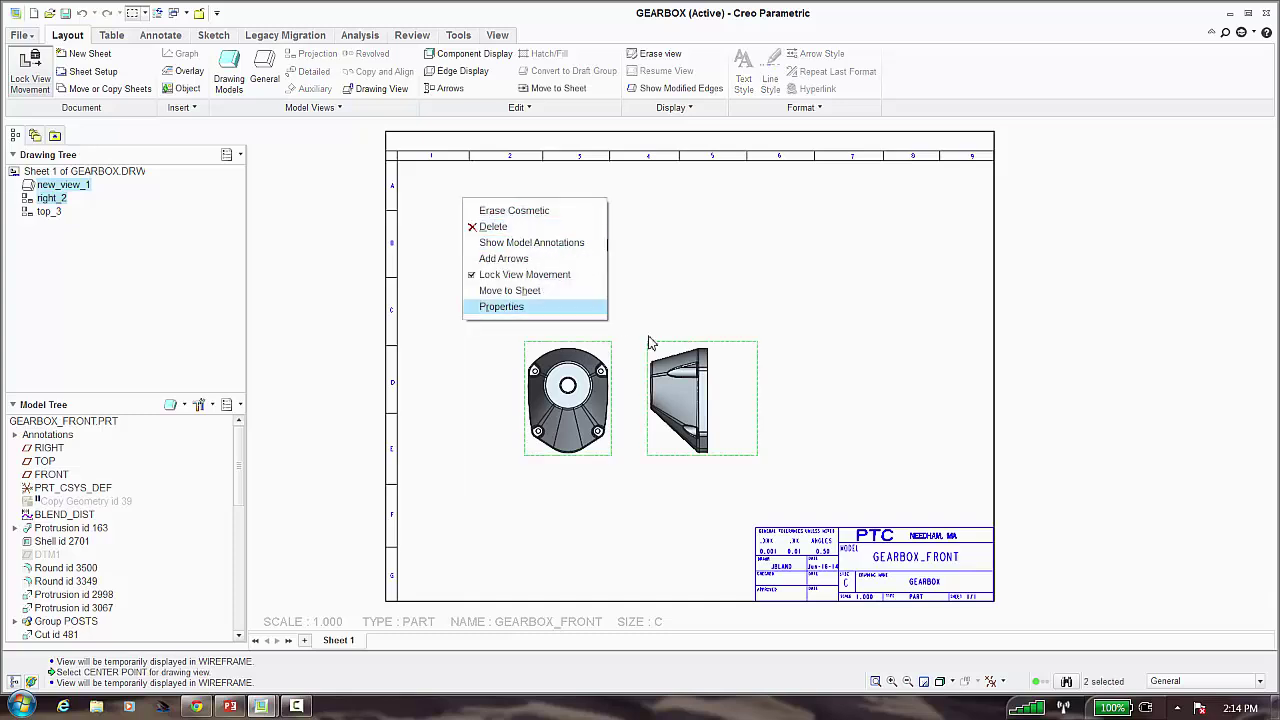
pyautogui.click(757, 351)
pyautogui.click(686, 405)
pyautogui.click(853, 485)
pyautogui.moveTo(853, 485); pyautogui.dragTo(454, 163)
# Set the three selected views to the No Hidden display style
pyautogui.rightClick(763, 254)
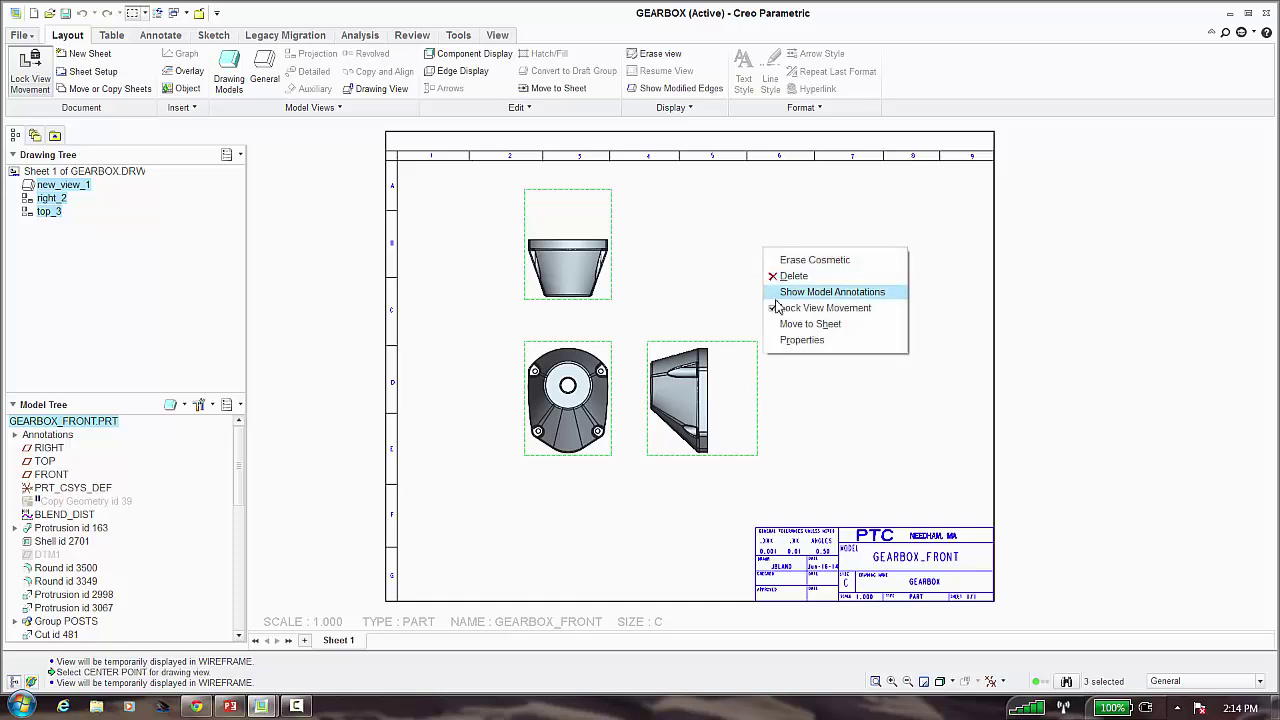
pyautogui.click(785, 344)
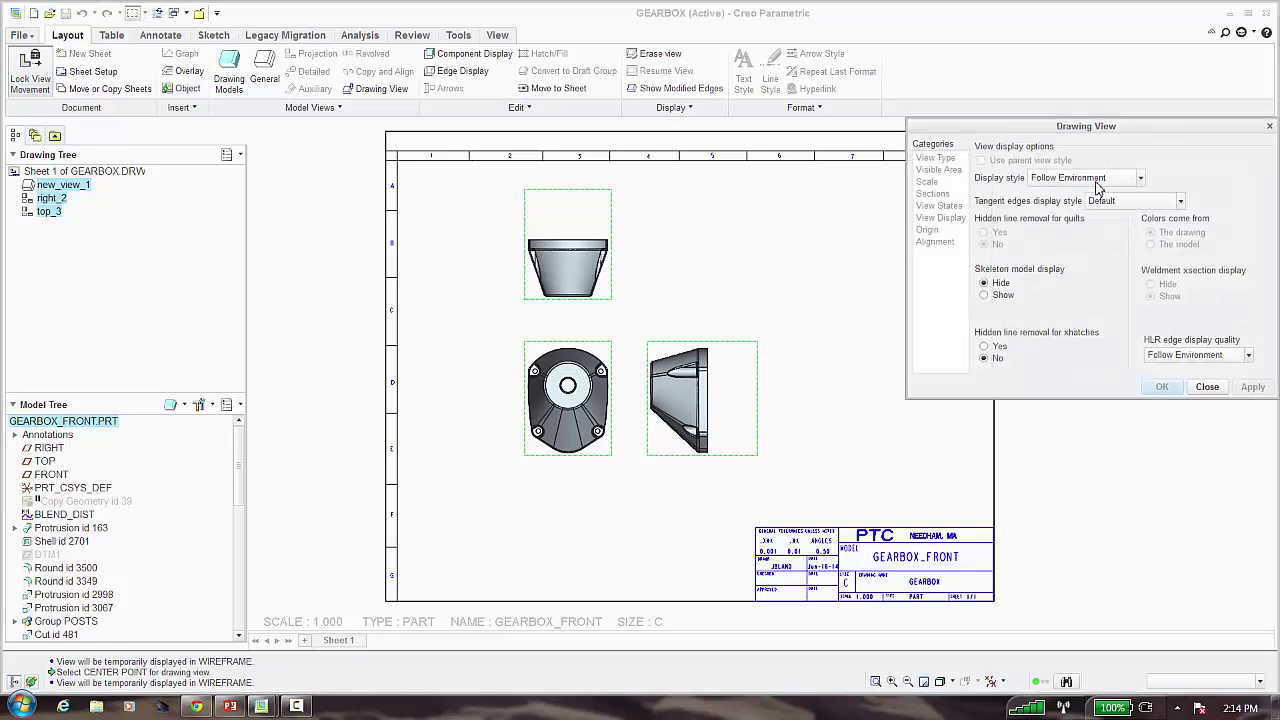
pyautogui.click(1123, 179)
pyautogui.click(1130, 240)
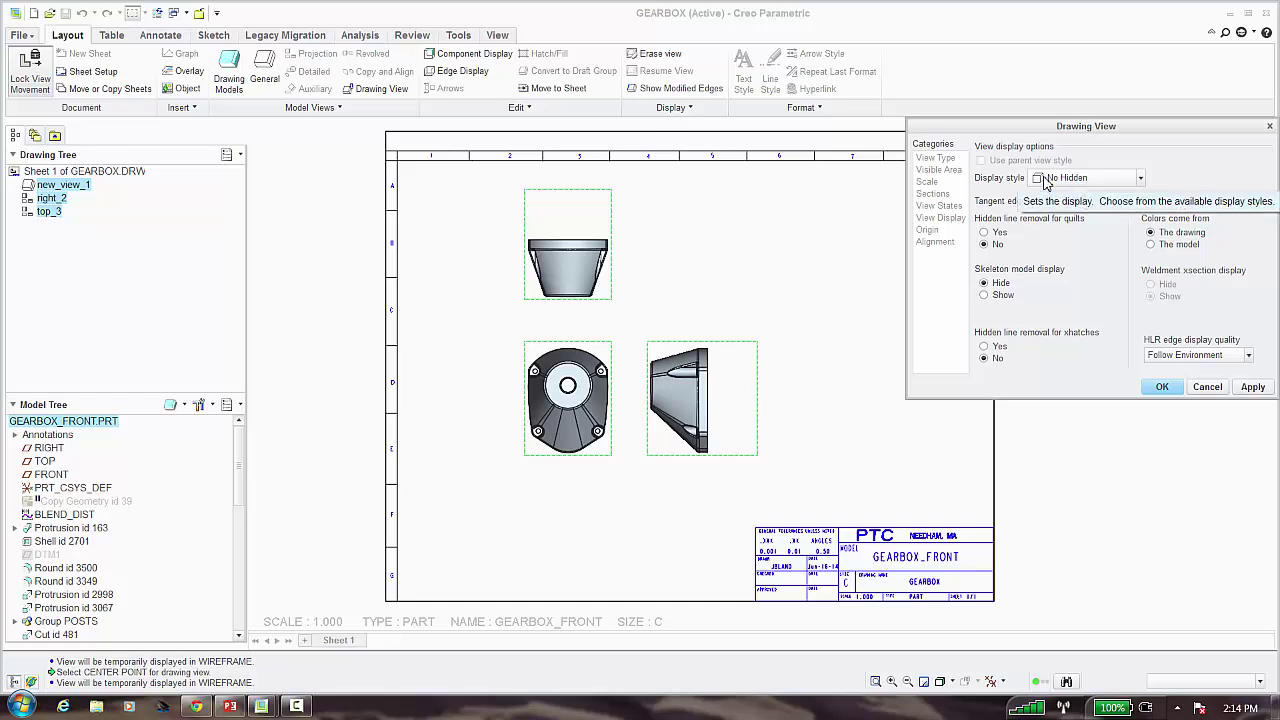
pyautogui.click(1262, 394)
pyautogui.click(1100, 179)
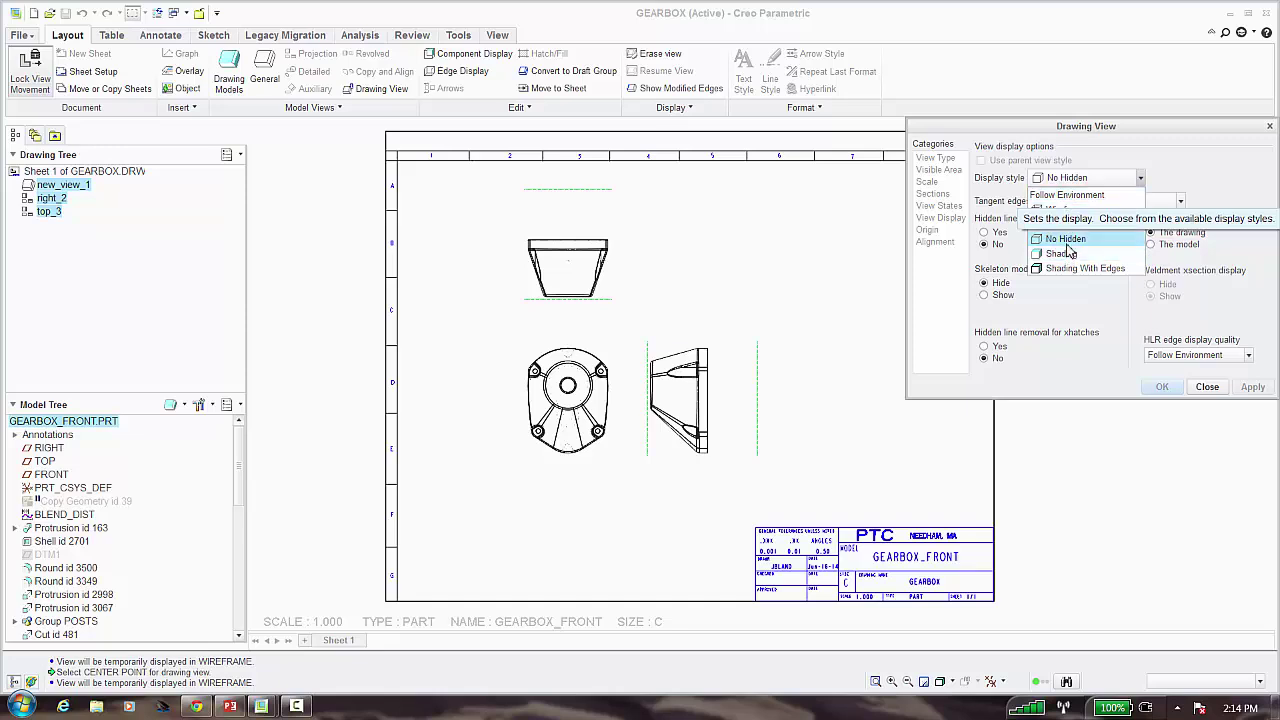
pyautogui.click(1066, 238)
pyautogui.click(1060, 184)
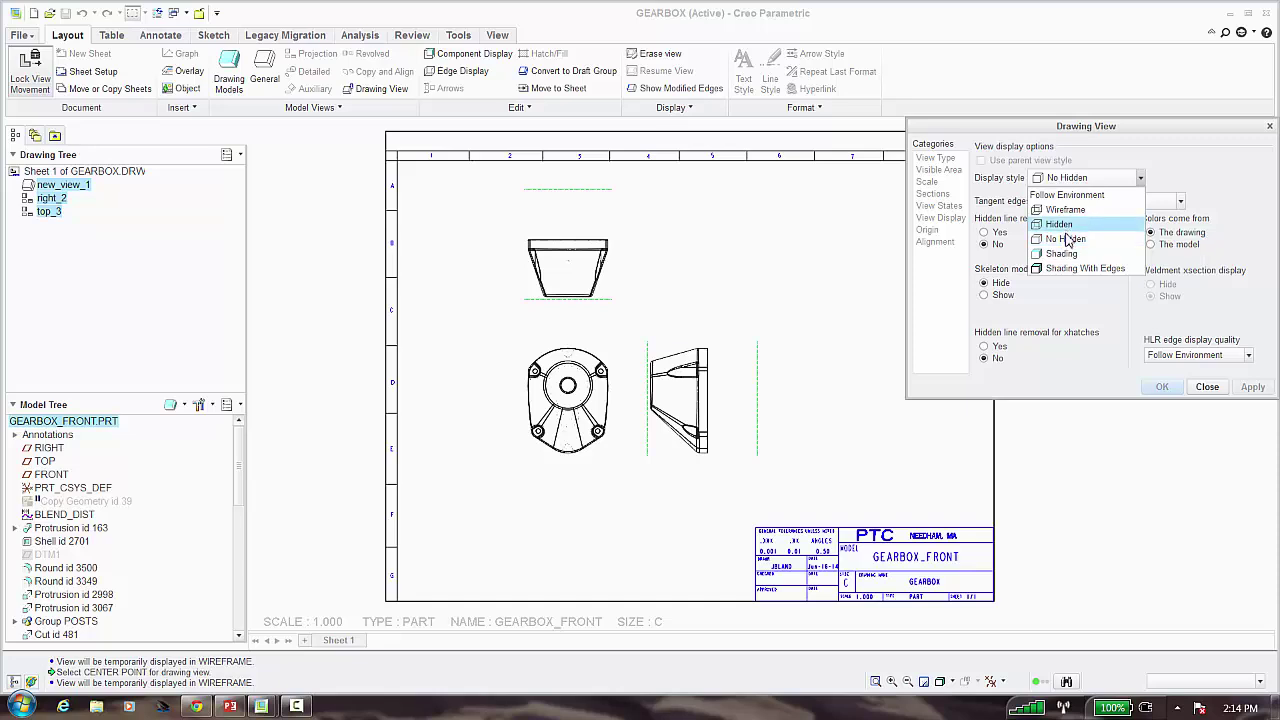
pyautogui.click(1095, 370)
pyautogui.click(1208, 387)
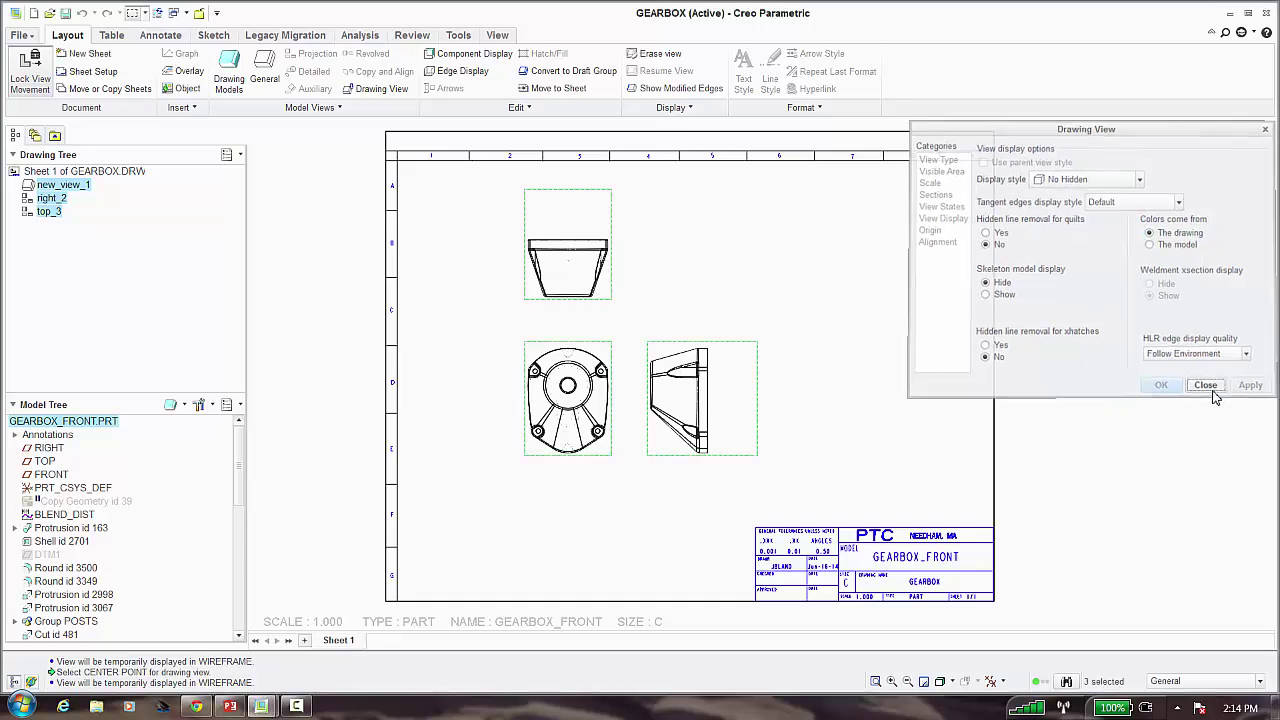
# Unlock view movement and drag the right view farther right
pyautogui.click(705, 407)
pyautogui.rightClick(705, 407)
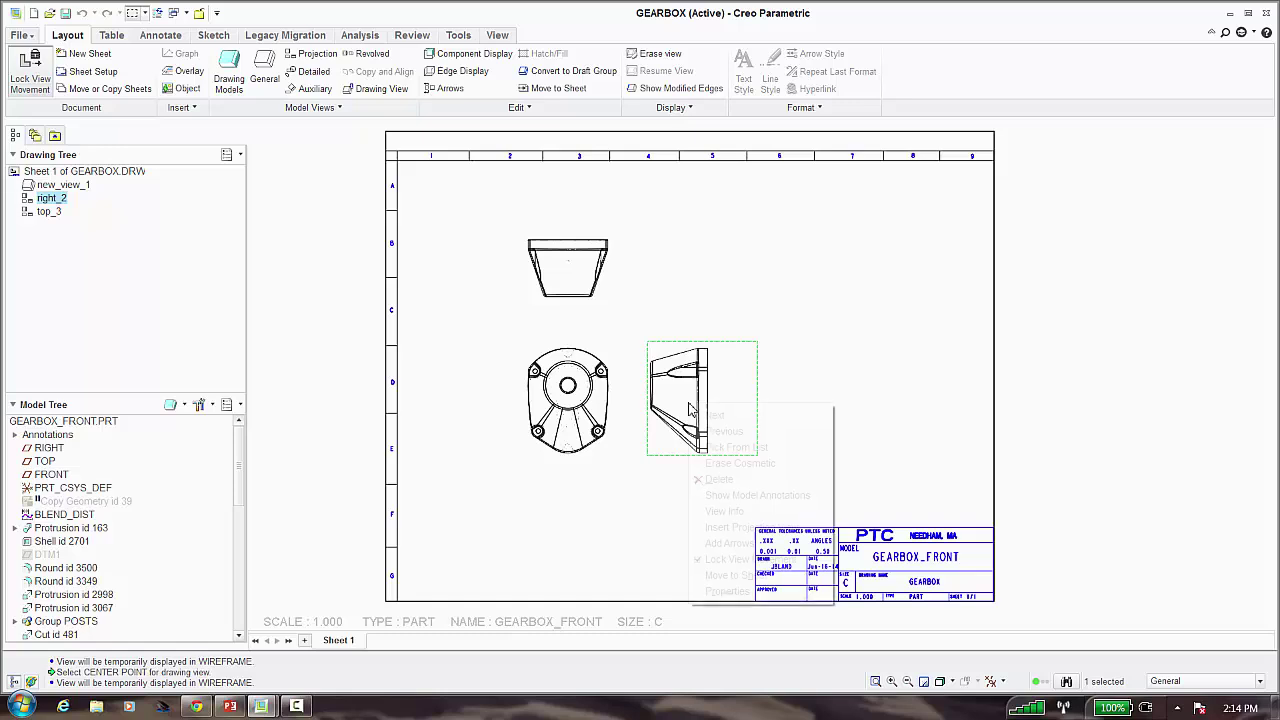
pyautogui.click(716, 566)
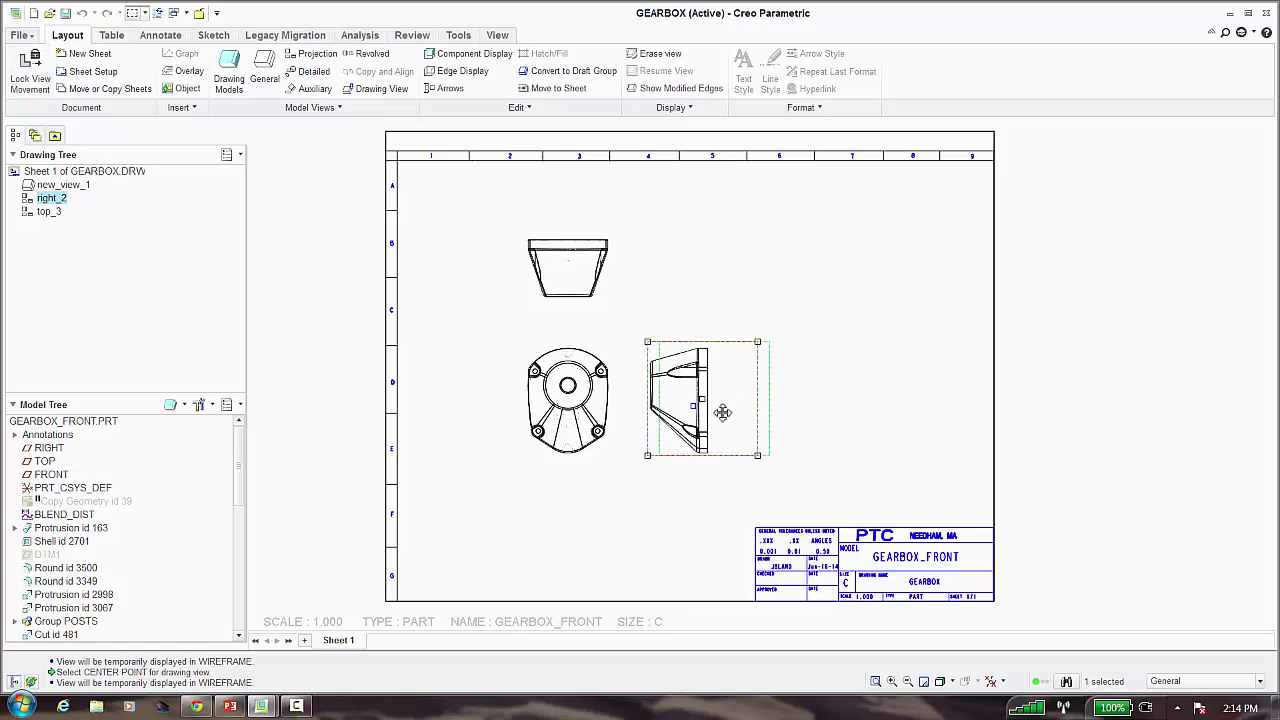
pyautogui.moveTo(700, 432); pyautogui.dragTo(785, 432)
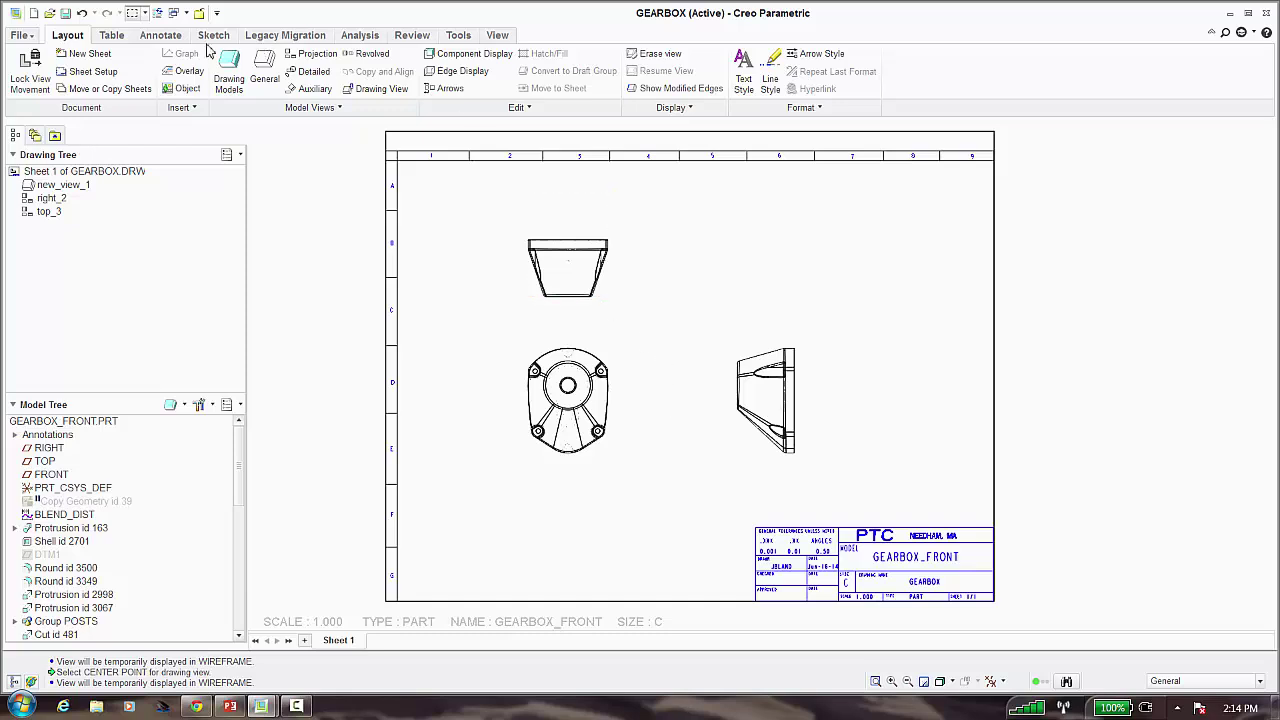
# Show model dimensions d11 and d22 (43 and 9) on the right view
pyautogui.click(181, 37)
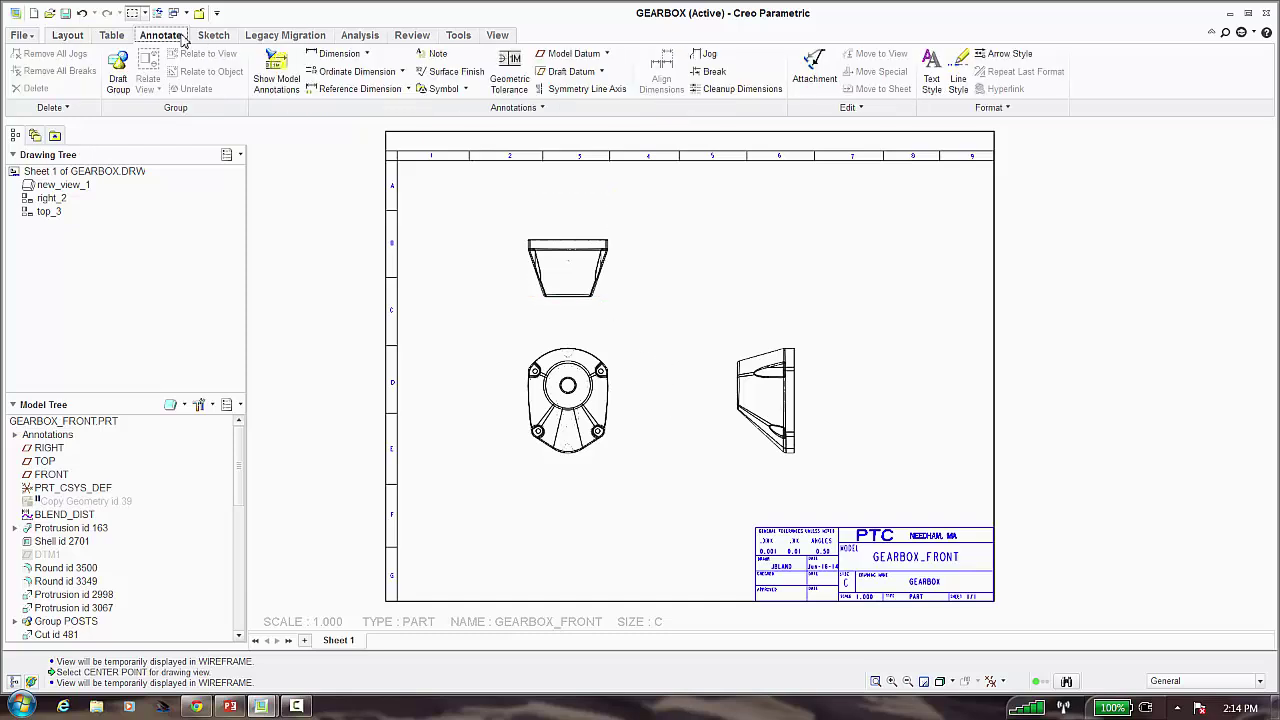
pyautogui.click(285, 86)
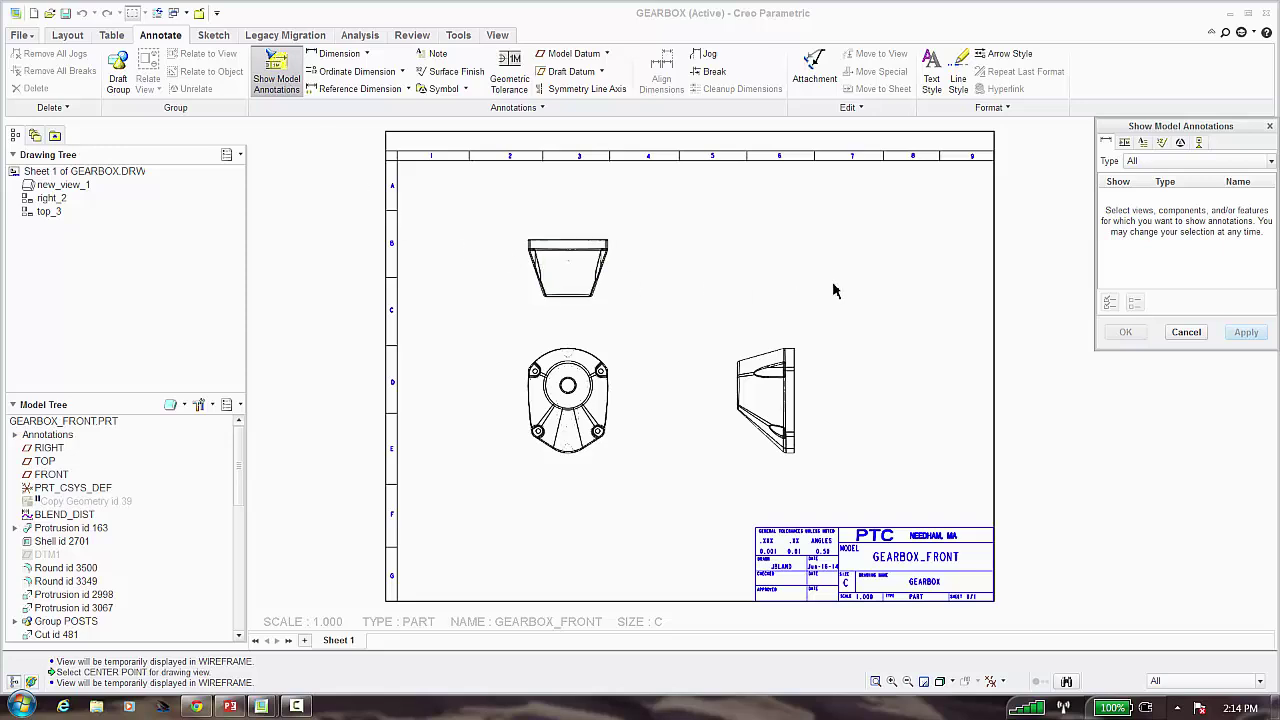
pyautogui.click(802, 350)
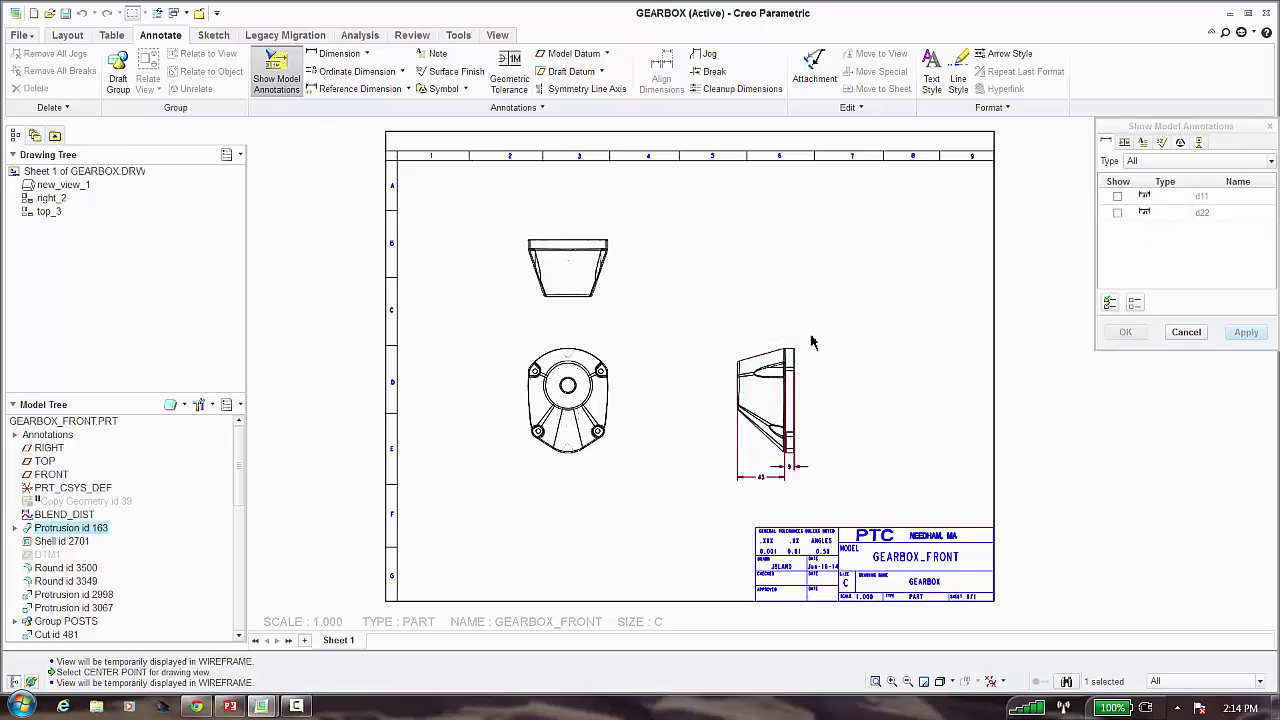
pyautogui.click(766, 491)
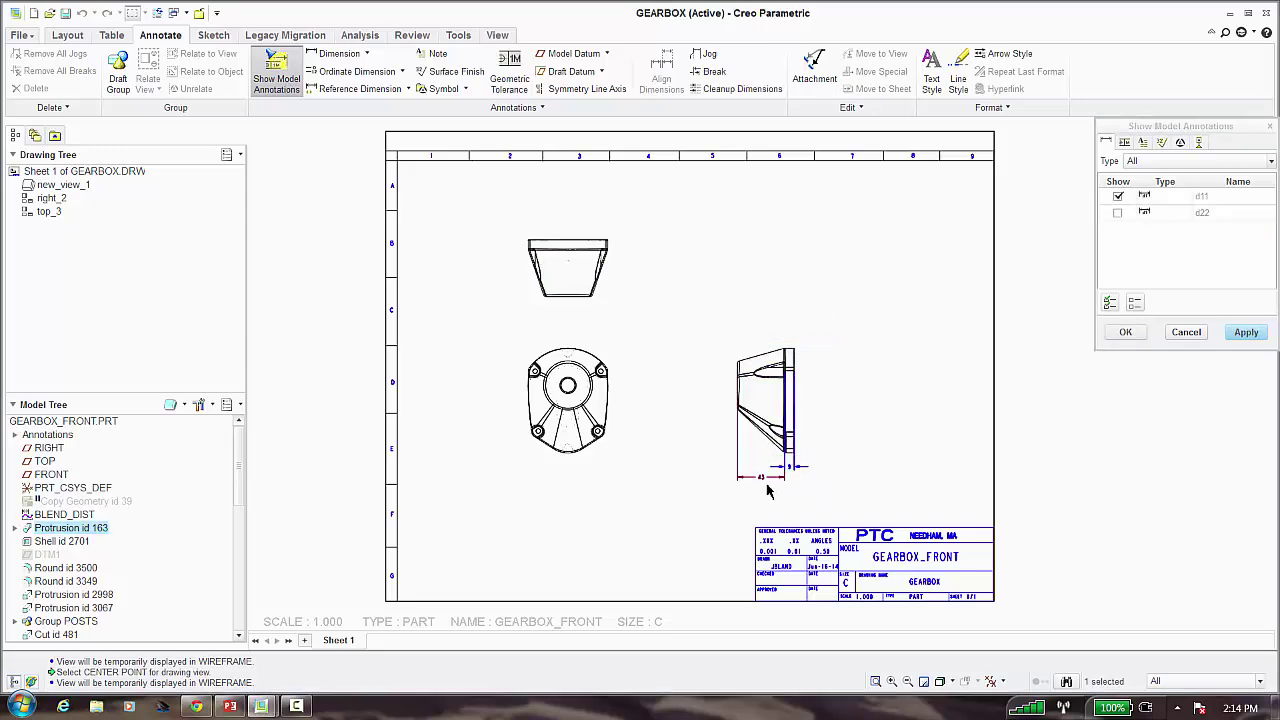
pyautogui.click(1125, 332)
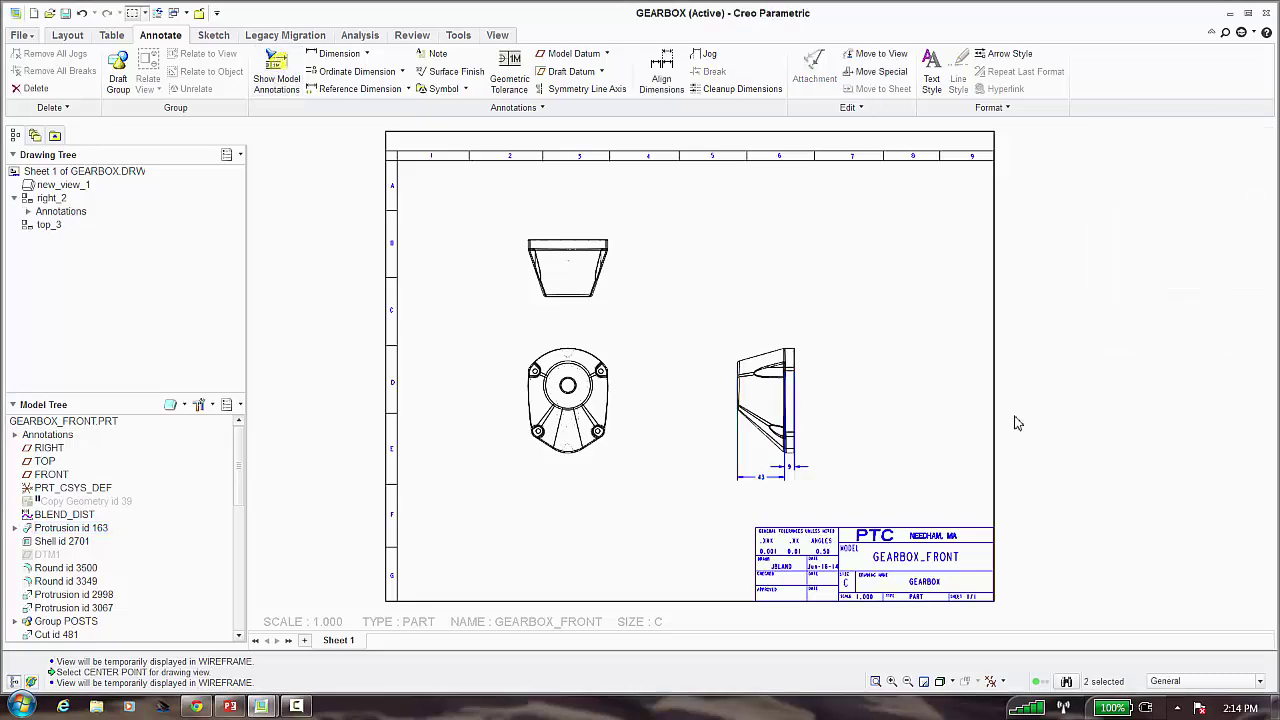
pyautogui.scroll(5, 760, 498)
pyautogui.scroll(5, 760, 498)
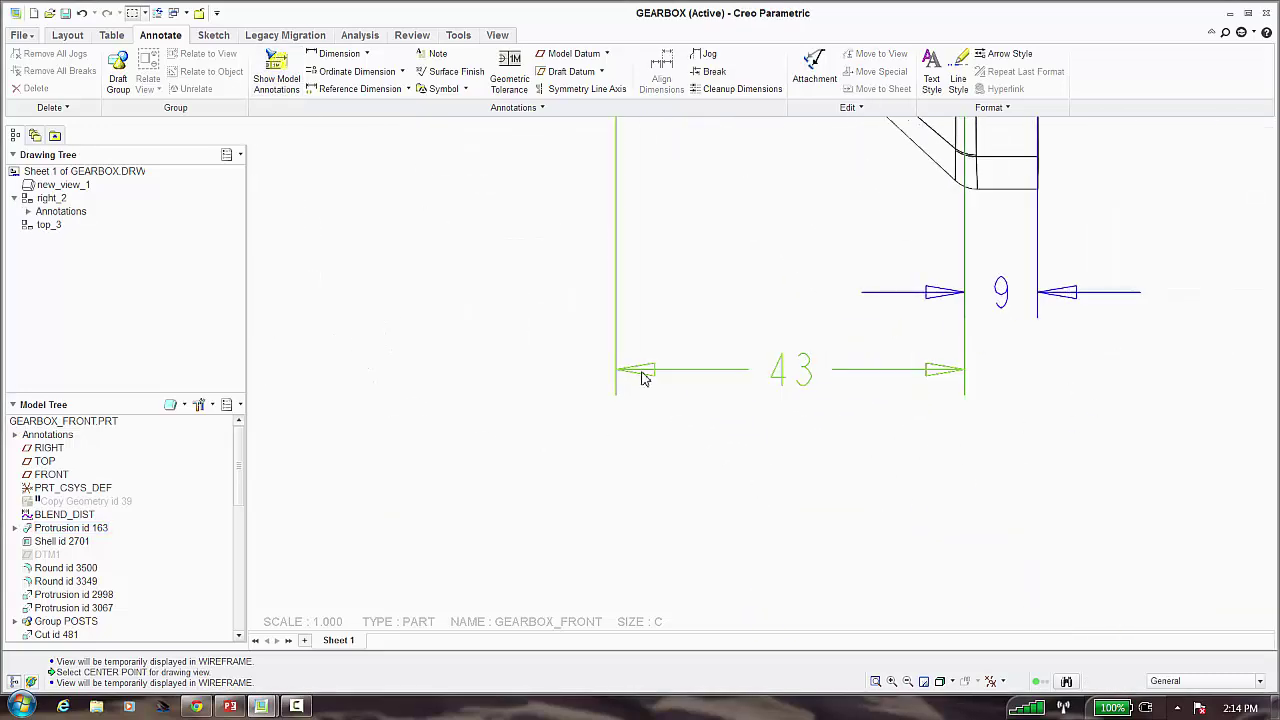
pyautogui.scroll(-5, 803, 366)
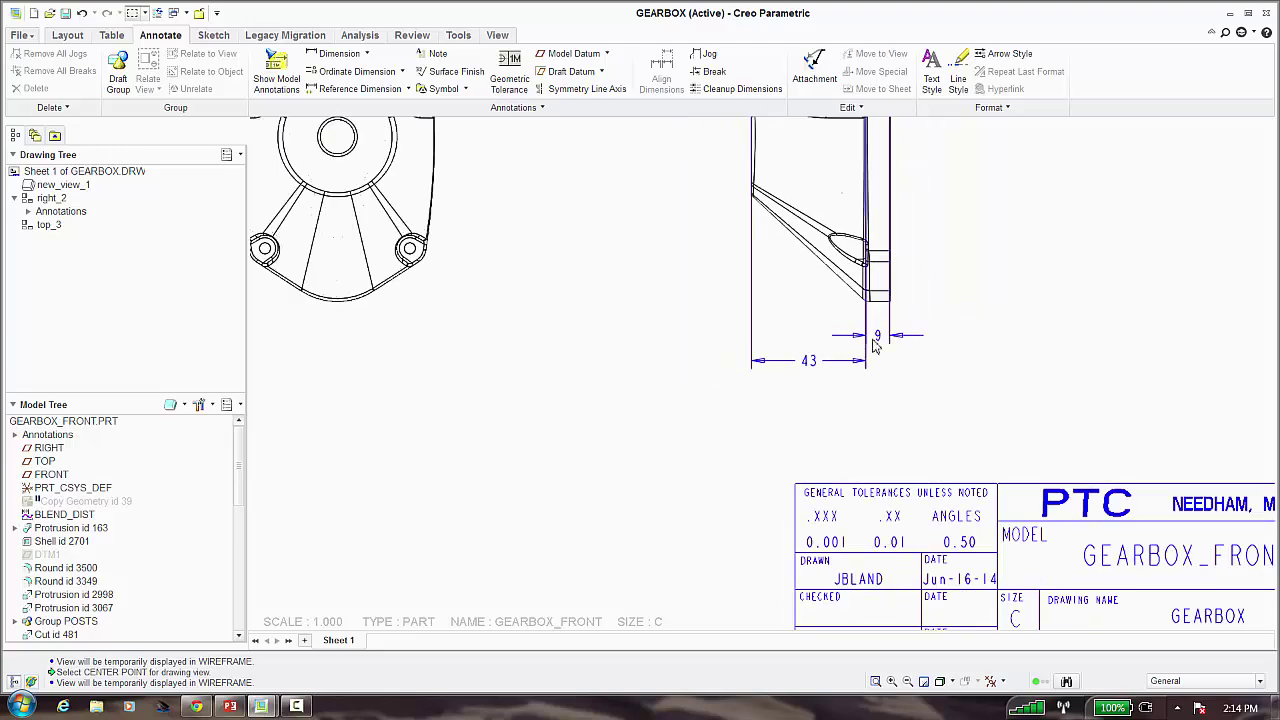
pyautogui.scroll(-4, 697, 329)
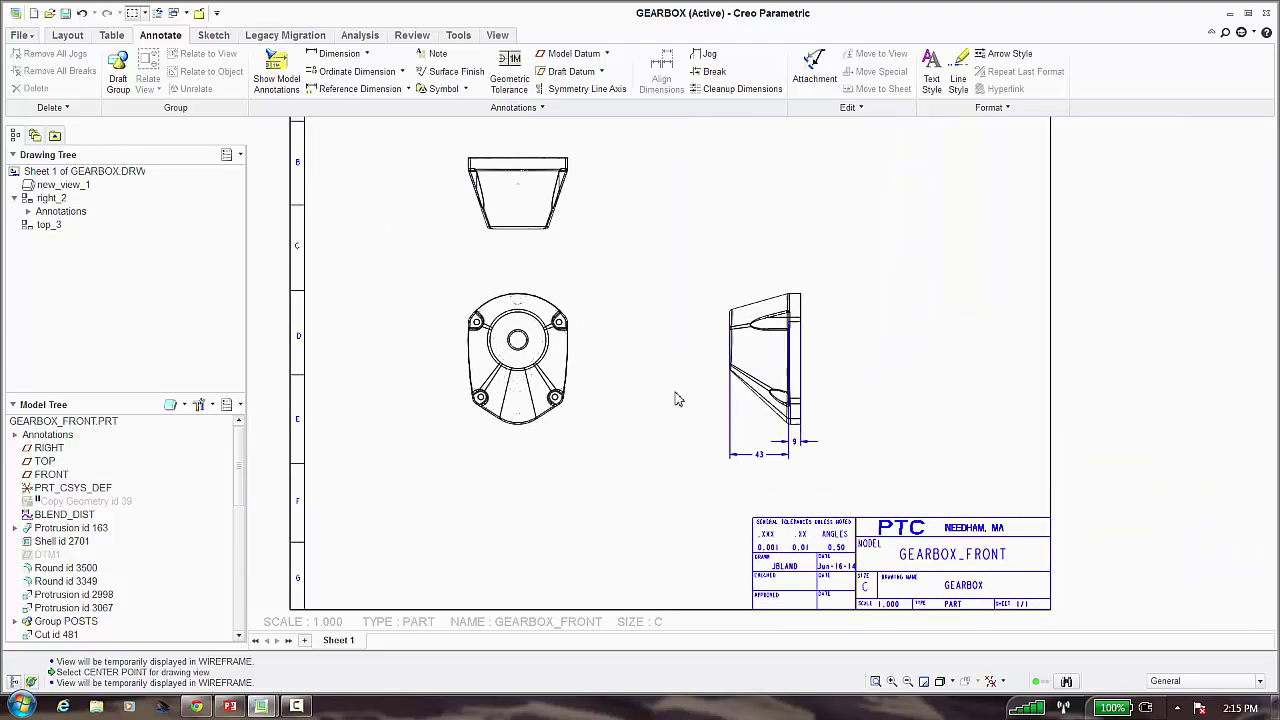
pyautogui.scroll(1, 684, 387)
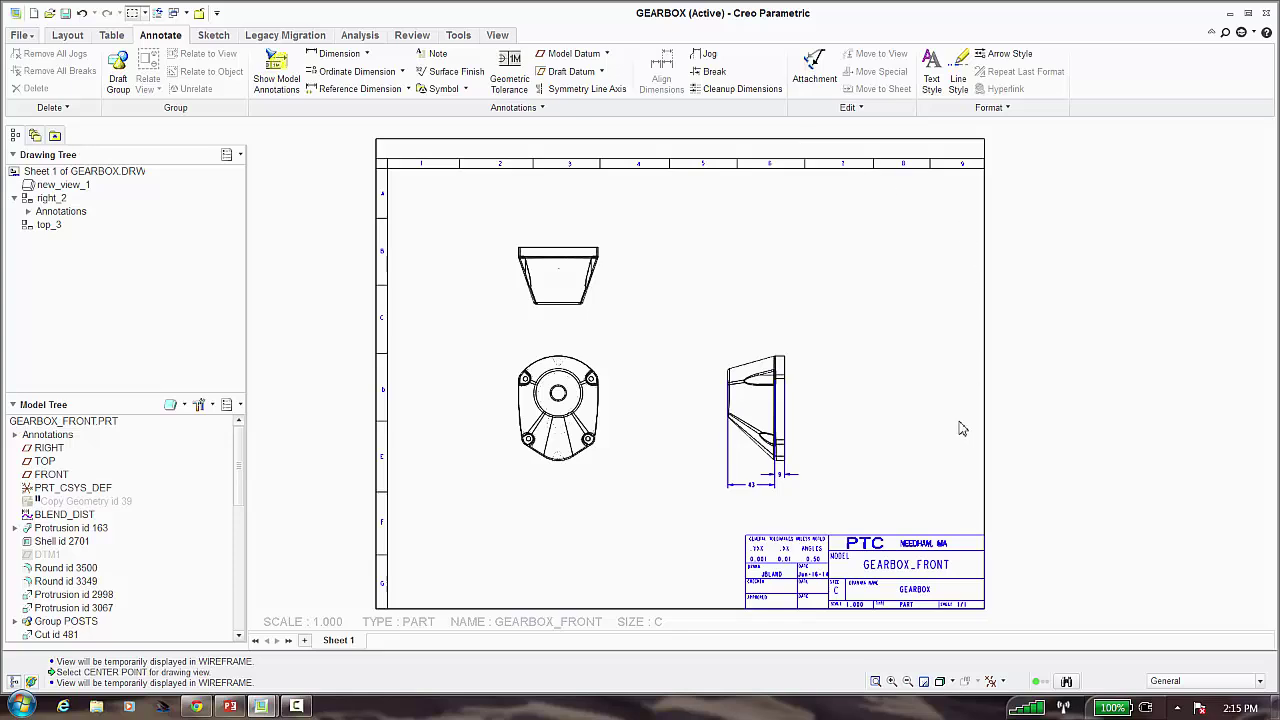
# Drag the 9 dimension in line with 43, then close the GEARBOX drawing
pyautogui.click(781, 488)
pyautogui.scroll(-5, 790, 470)
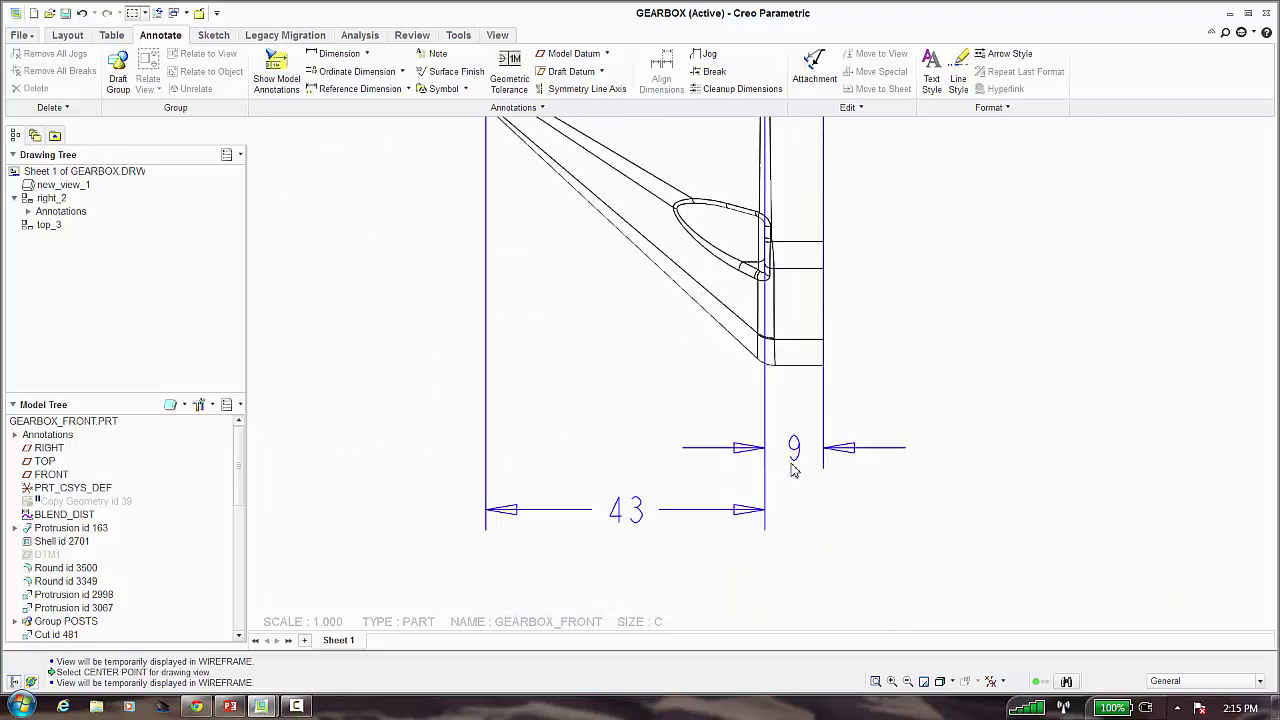
pyautogui.moveTo(797, 455); pyautogui.dragTo(797, 511)
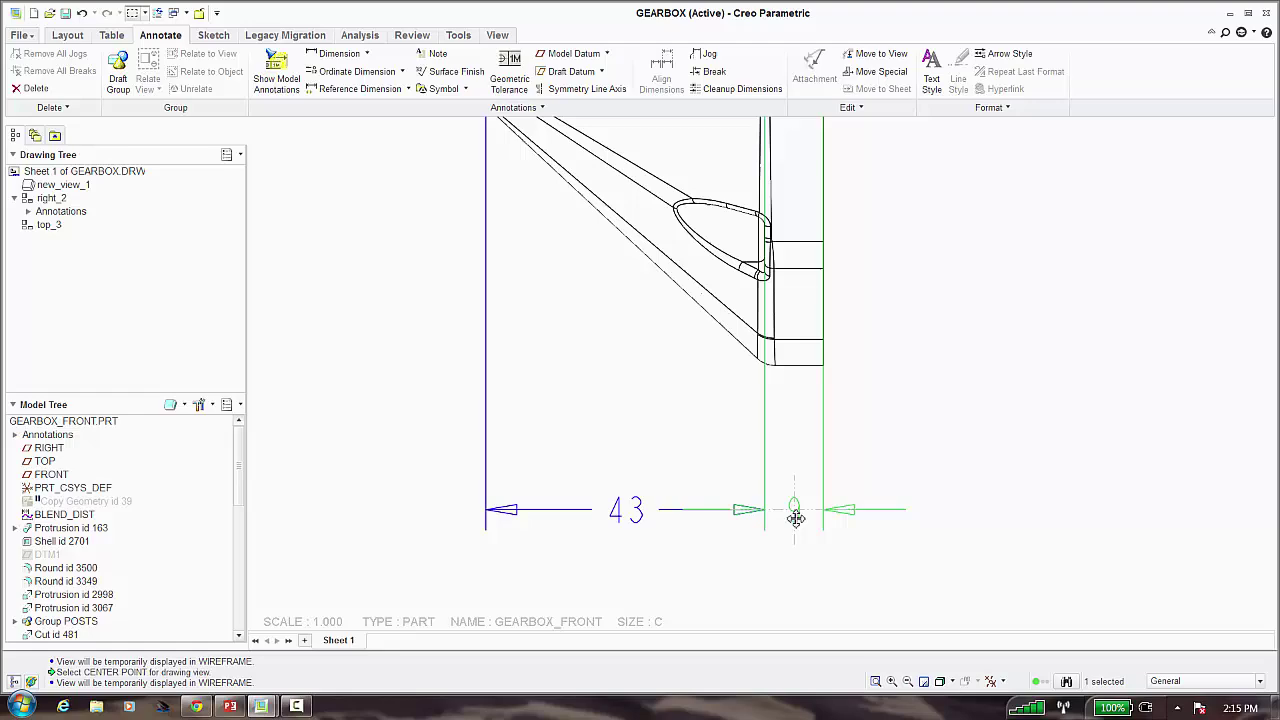
pyautogui.click(840, 560)
pyautogui.click(746, 509)
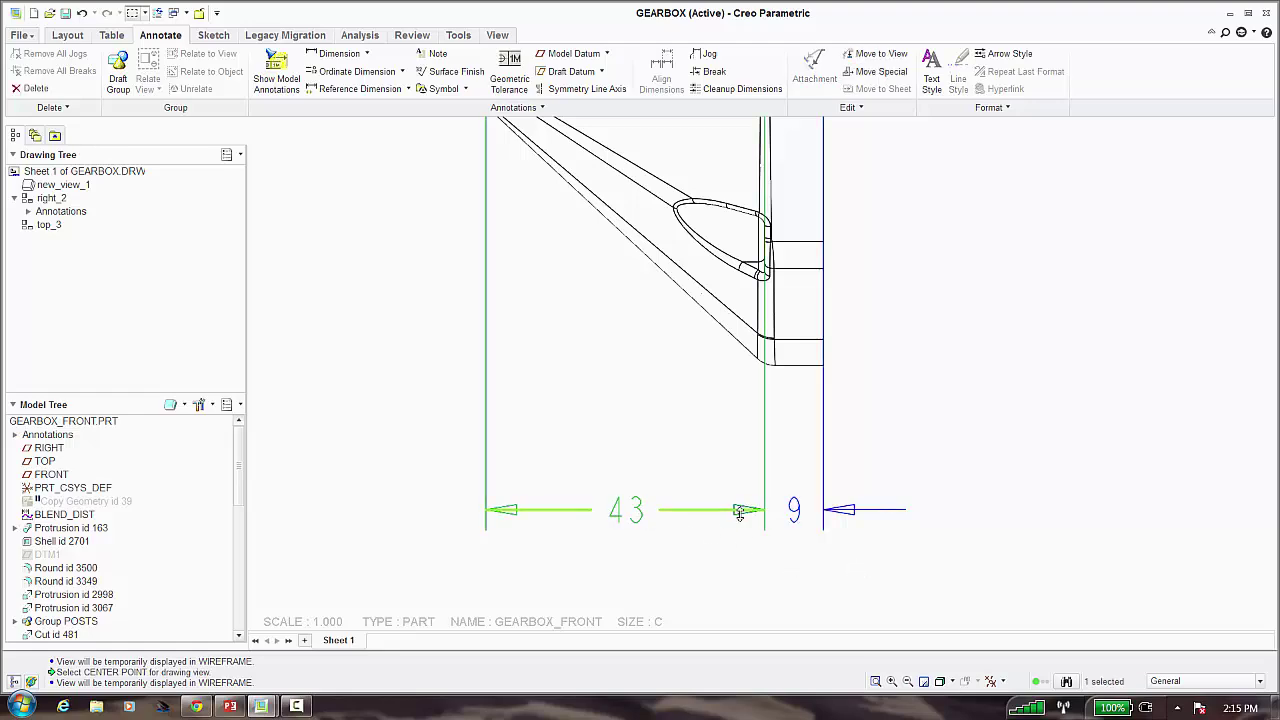
pyautogui.scroll(5, 654, 453)
pyautogui.scroll(6, 620, 372)
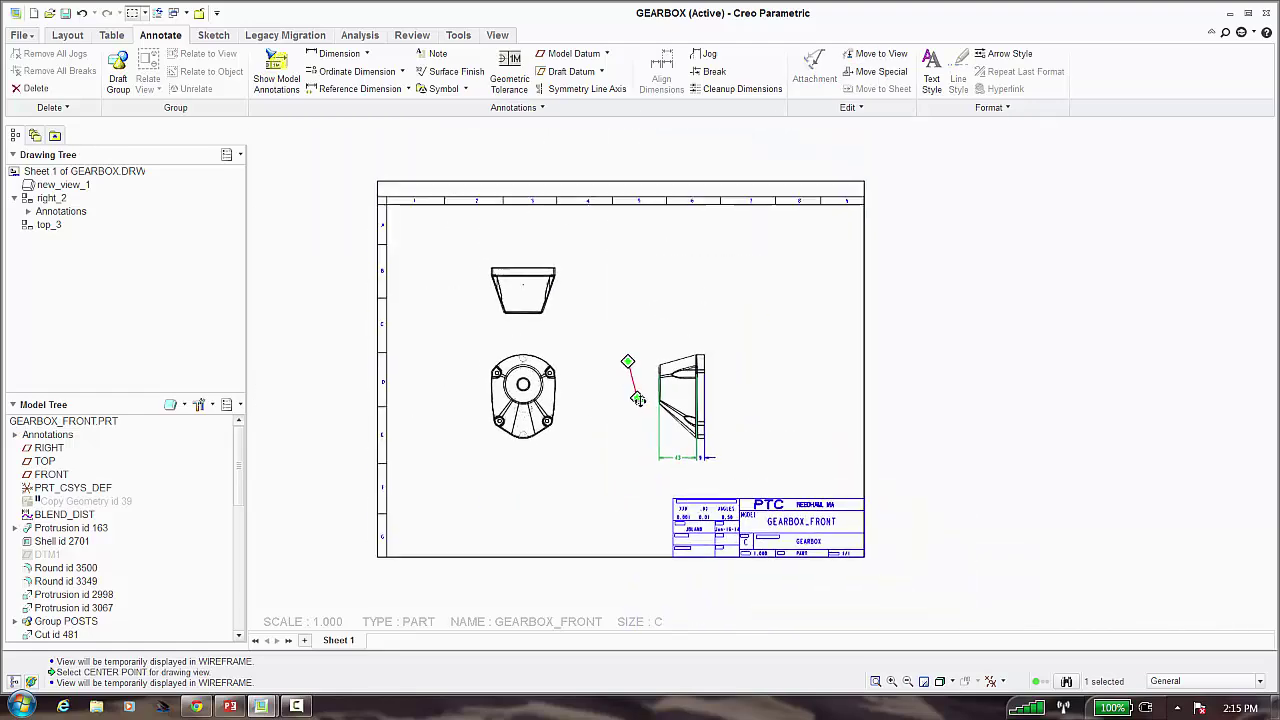
pyautogui.click(622, 369)
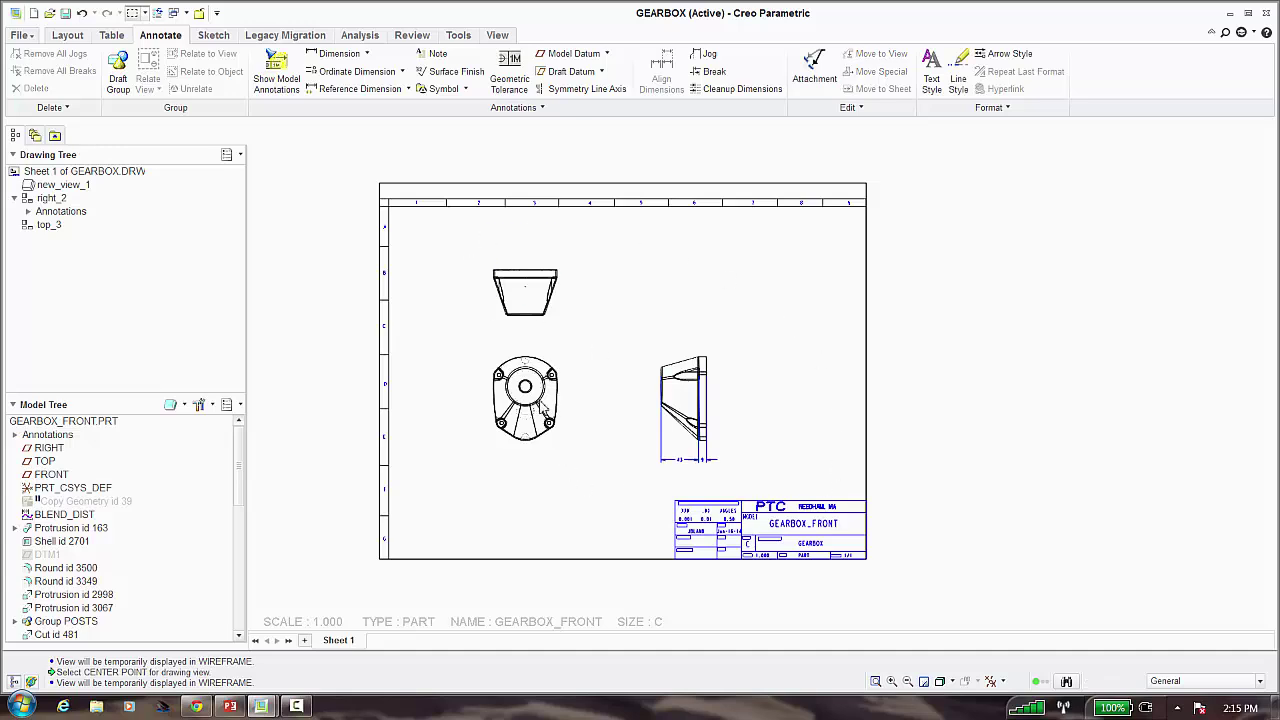
pyautogui.click(199, 13)
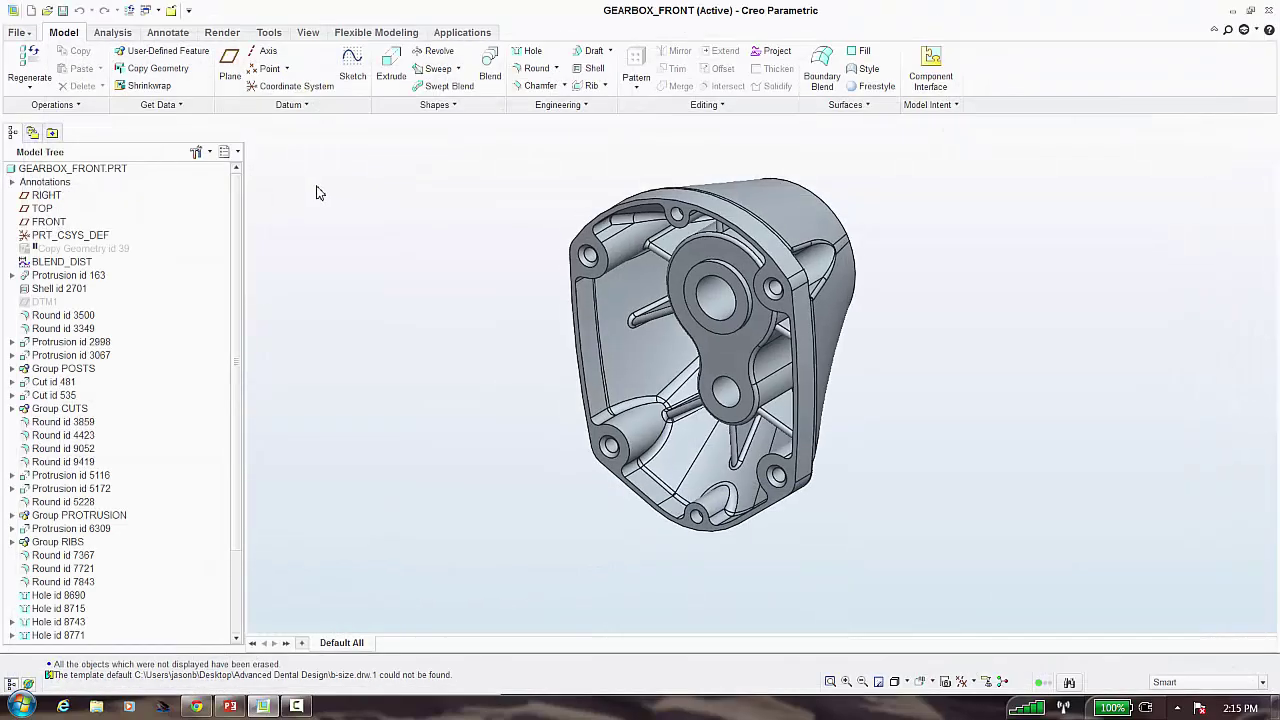
# Close the GEARBOX_FRONT part and erase not-displayed objects from session
pyautogui.click(171, 10)
pyautogui.click(210, 78)
pyautogui.press('Return')
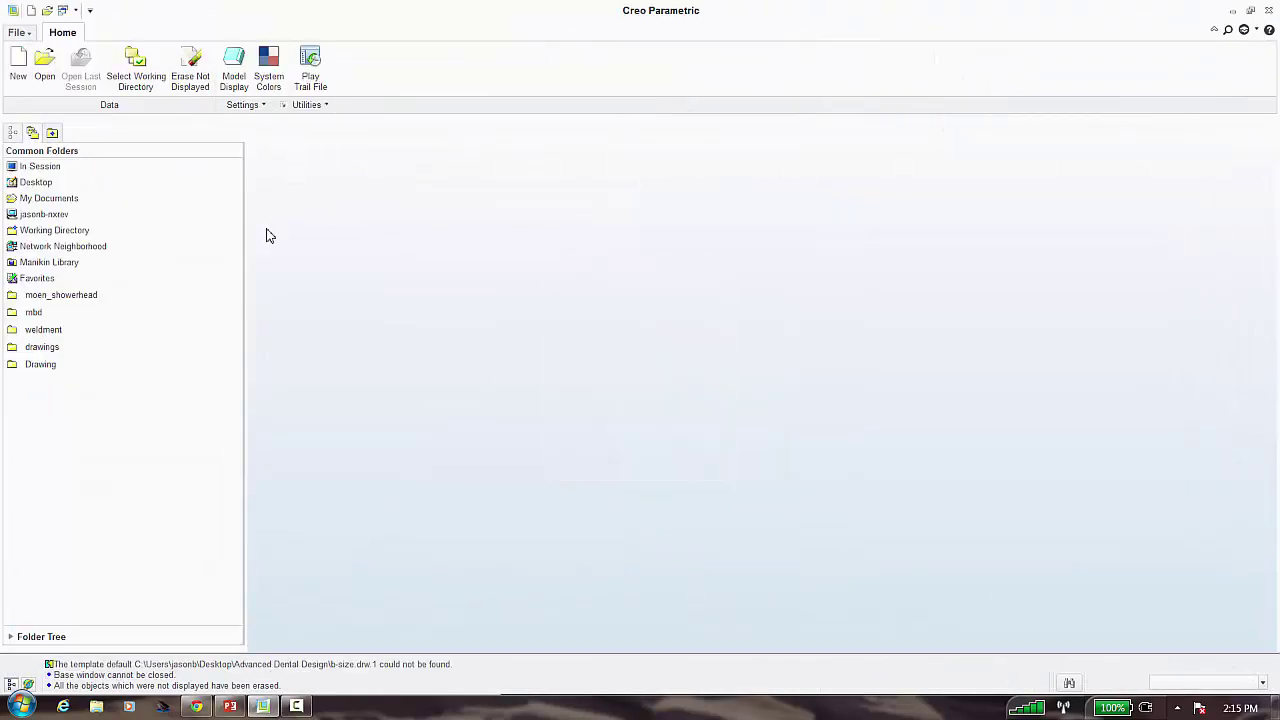
# Browse to Drawing > 01 Templates > Drawing > Templates_Creating to view its format files
pyautogui.click(71, 364)
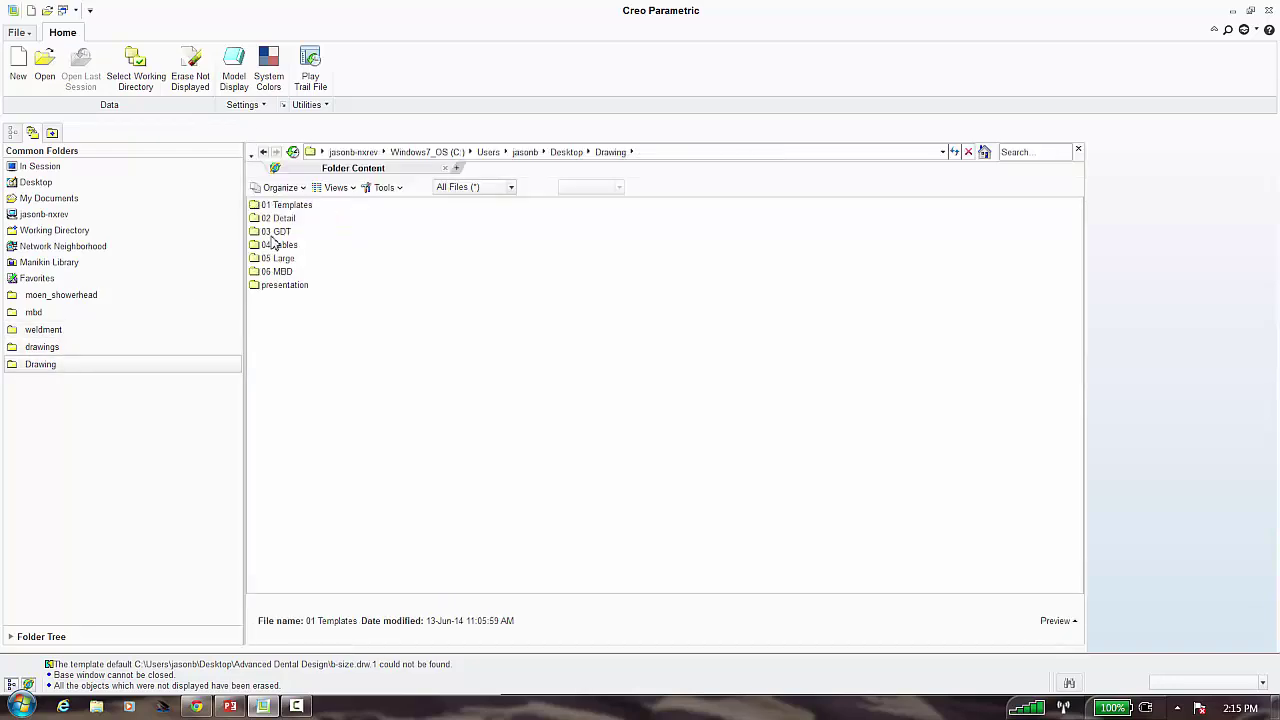
pyautogui.doubleClick(287, 208)
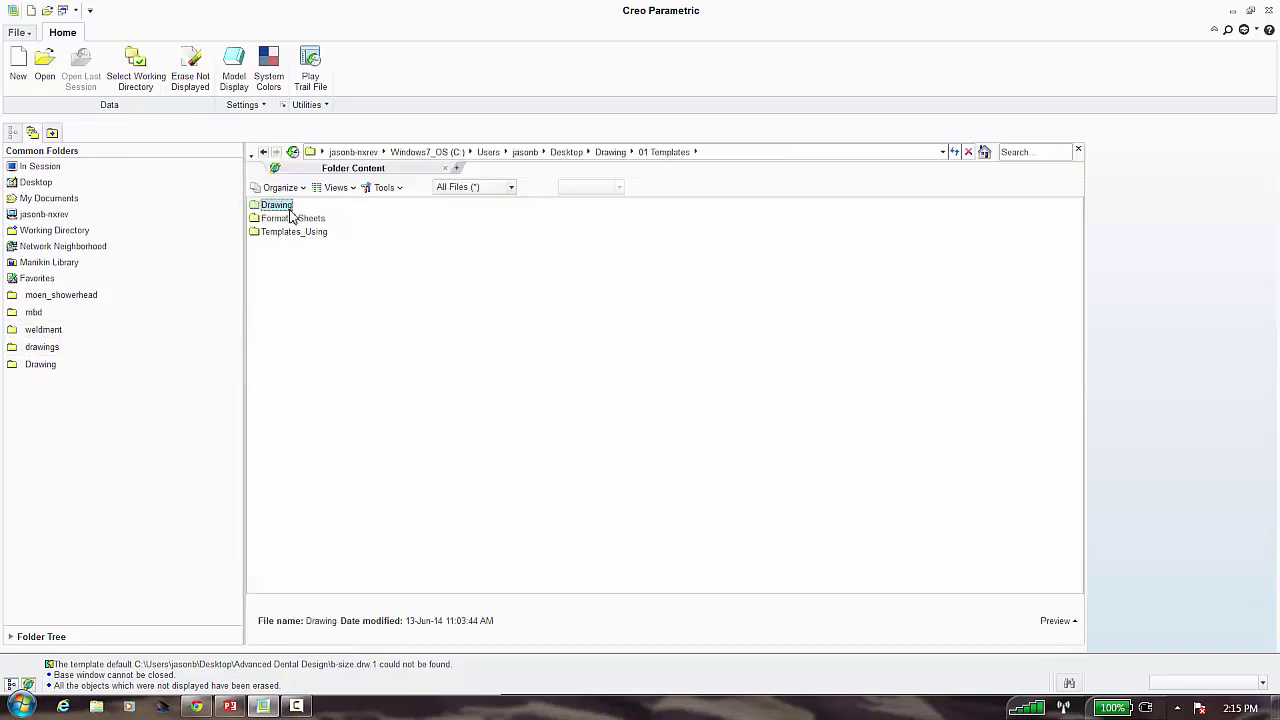
pyautogui.doubleClick(287, 211)
pyautogui.doubleClick(314, 212)
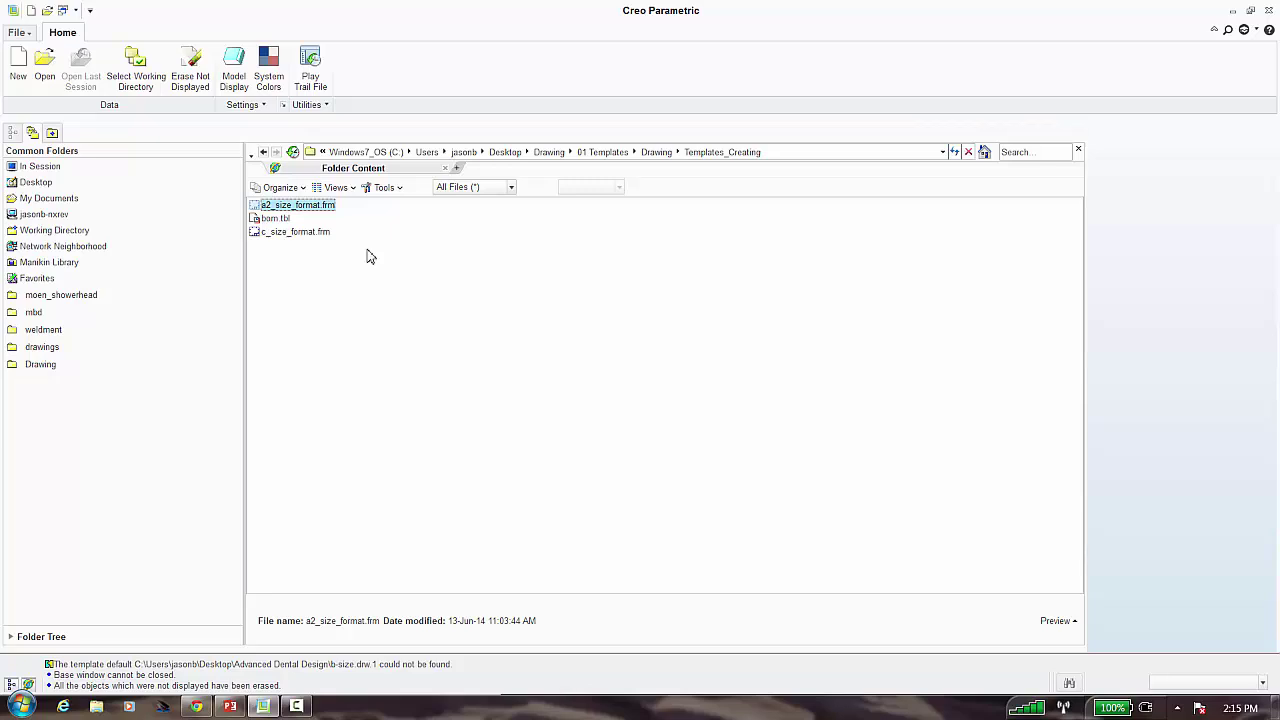
pyautogui.click(368, 257)
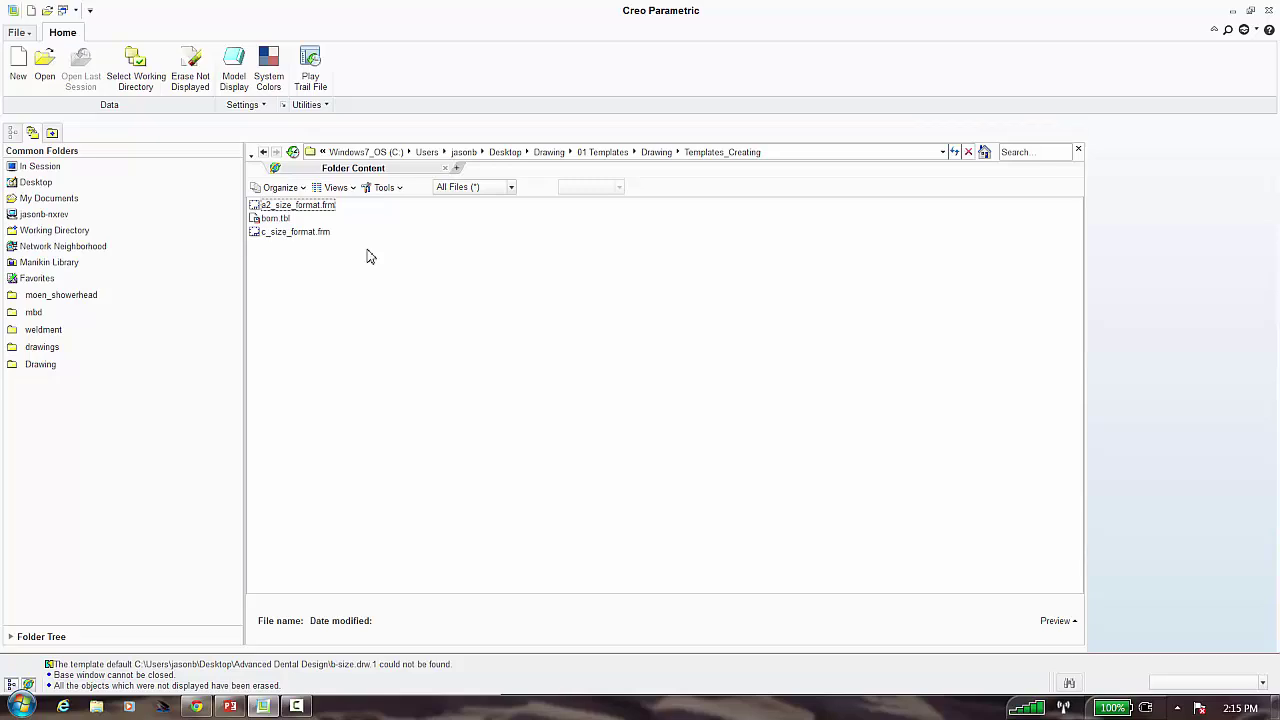
pyautogui.click(330, 207)
pyautogui.click(318, 233)
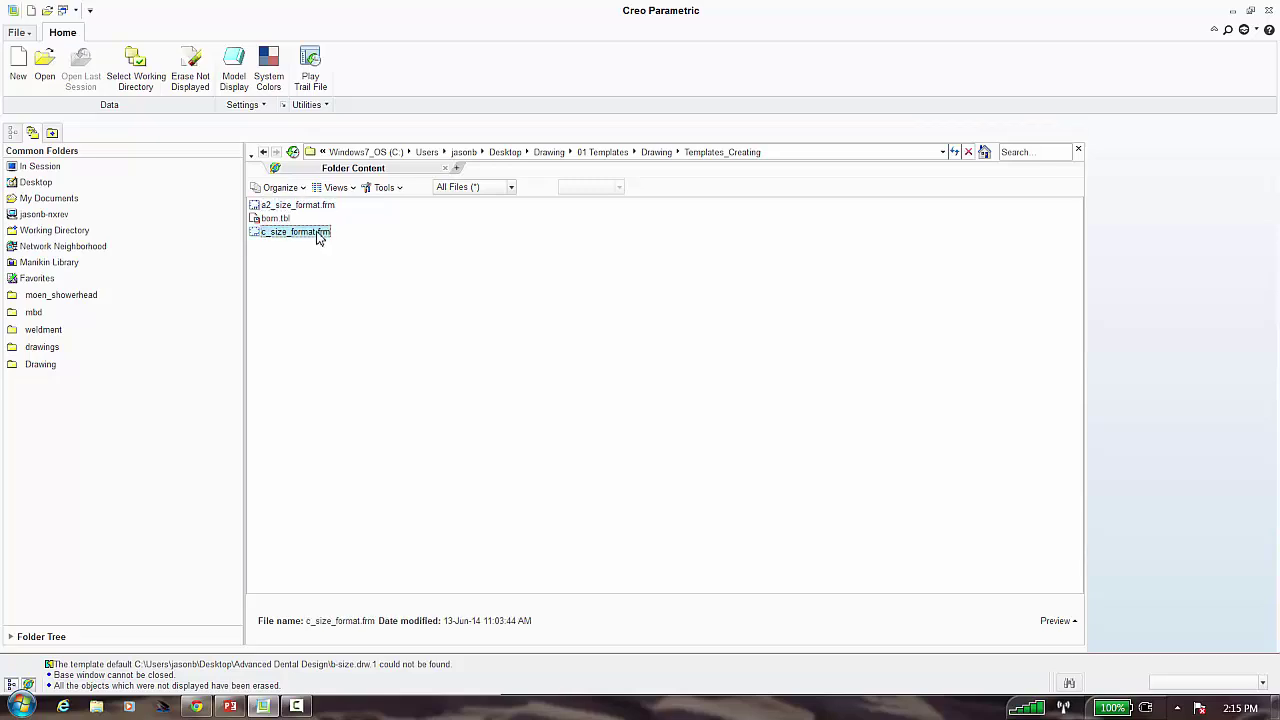
pyautogui.click(416, 256)
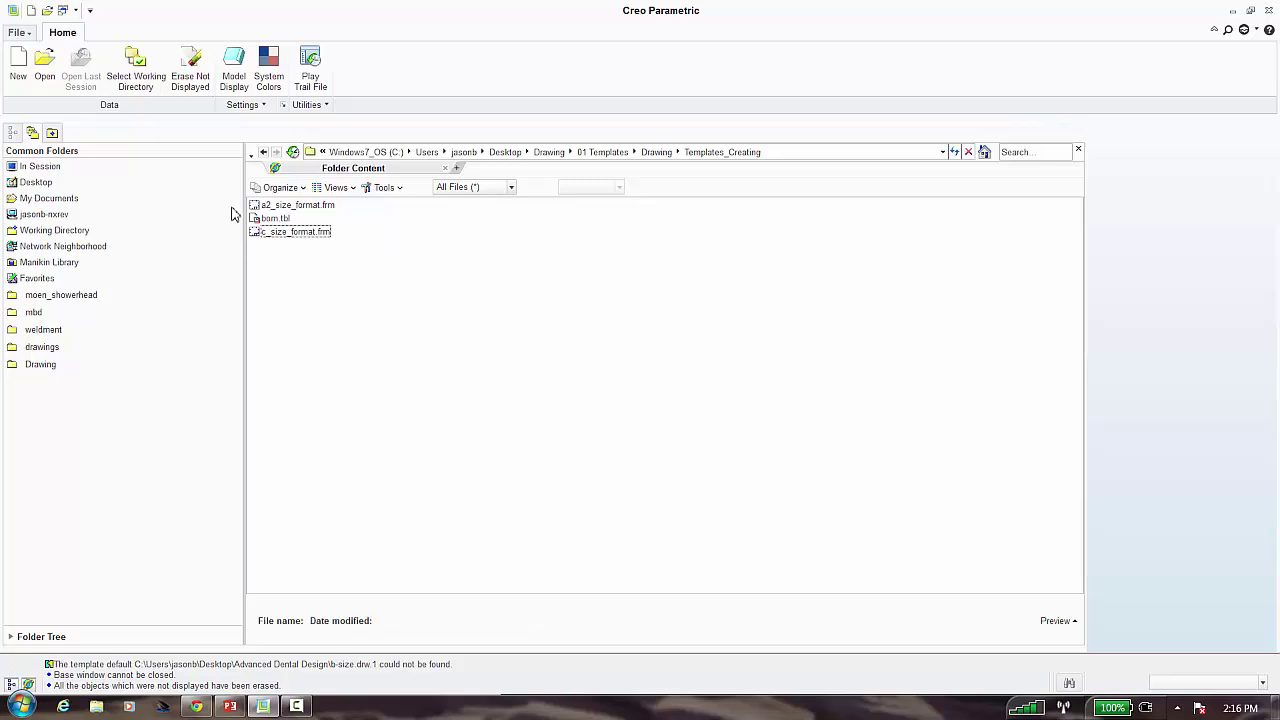
pyautogui.click(18, 65)
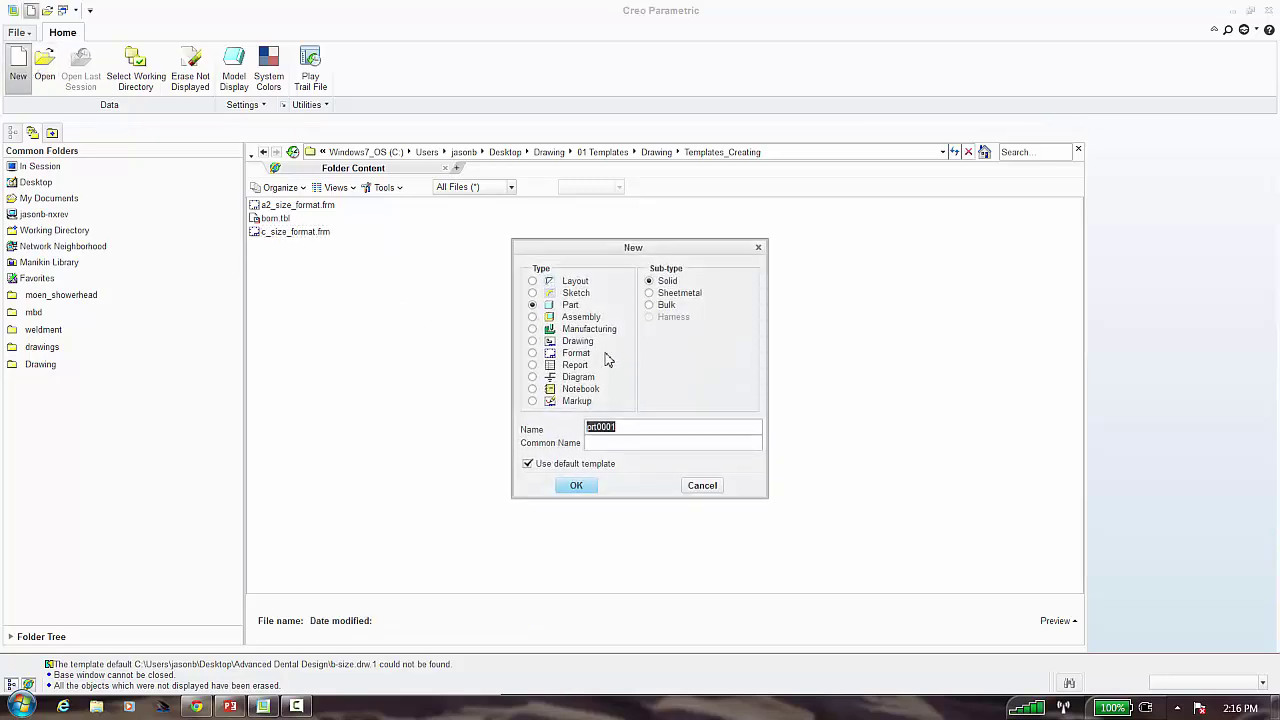
# Create a Drawing named TEMPLATE without the default template
pyautogui.click(552, 342)
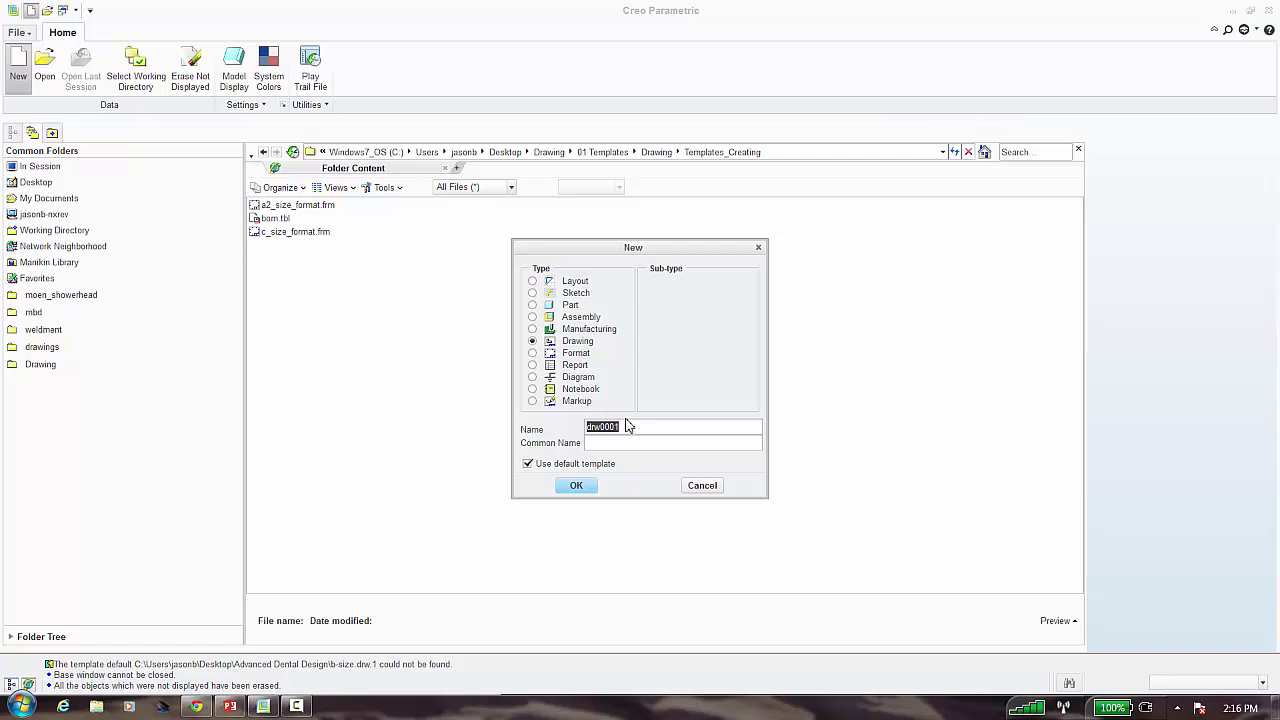
pyautogui.write('template')
pyautogui.click(528, 463)
pyautogui.click(576, 485)
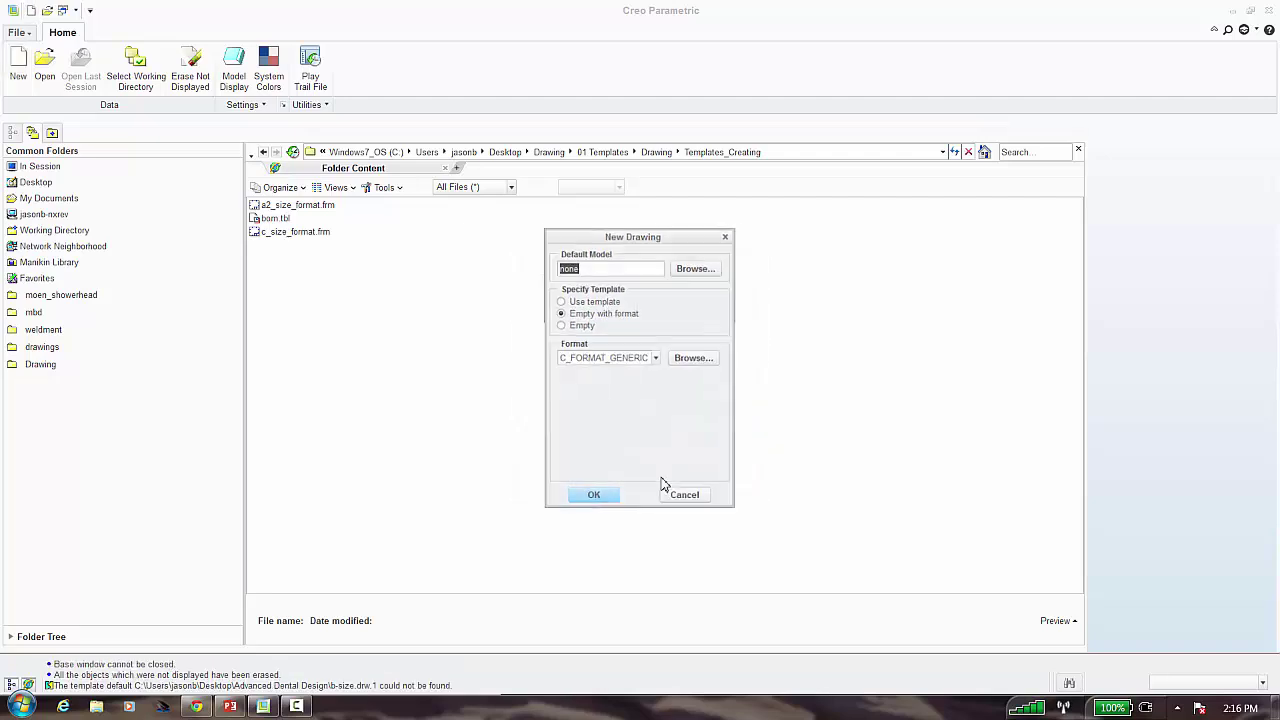
# Make it an empty landscape sheet of standard size C
pyautogui.click(585, 325)
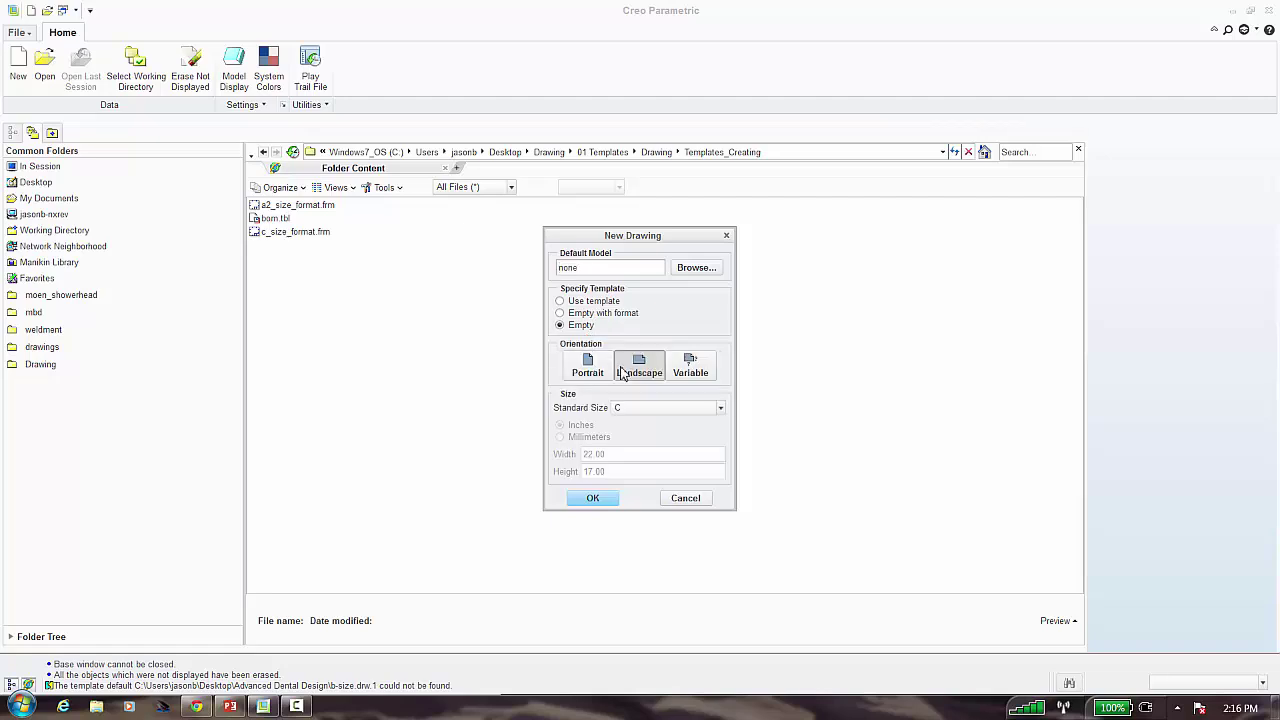
pyautogui.click(635, 409)
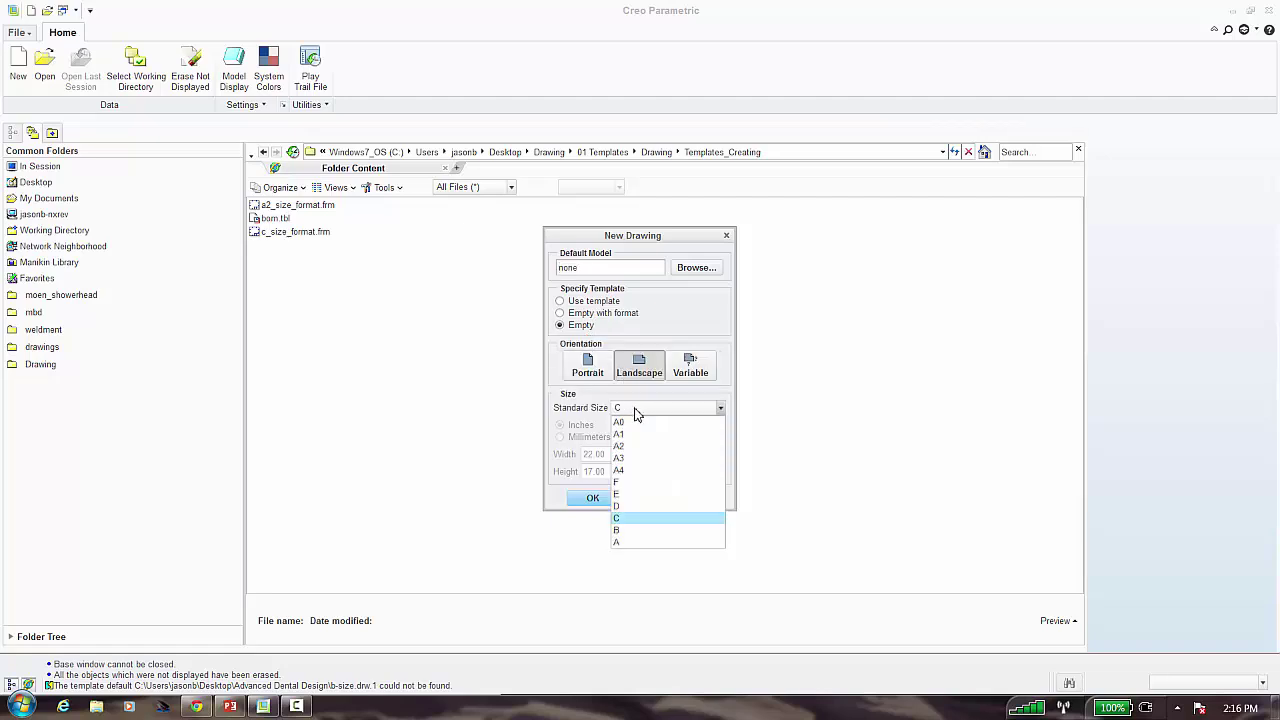
pyautogui.click(625, 519)
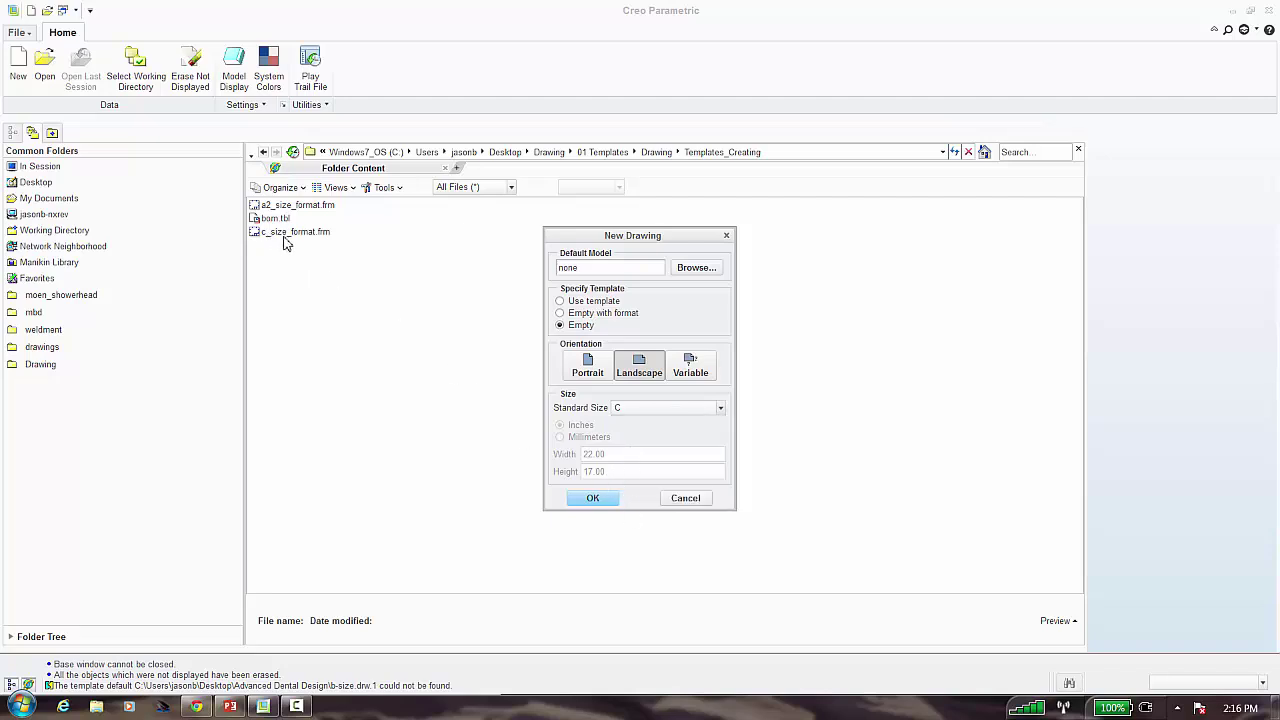
pyautogui.click(591, 498)
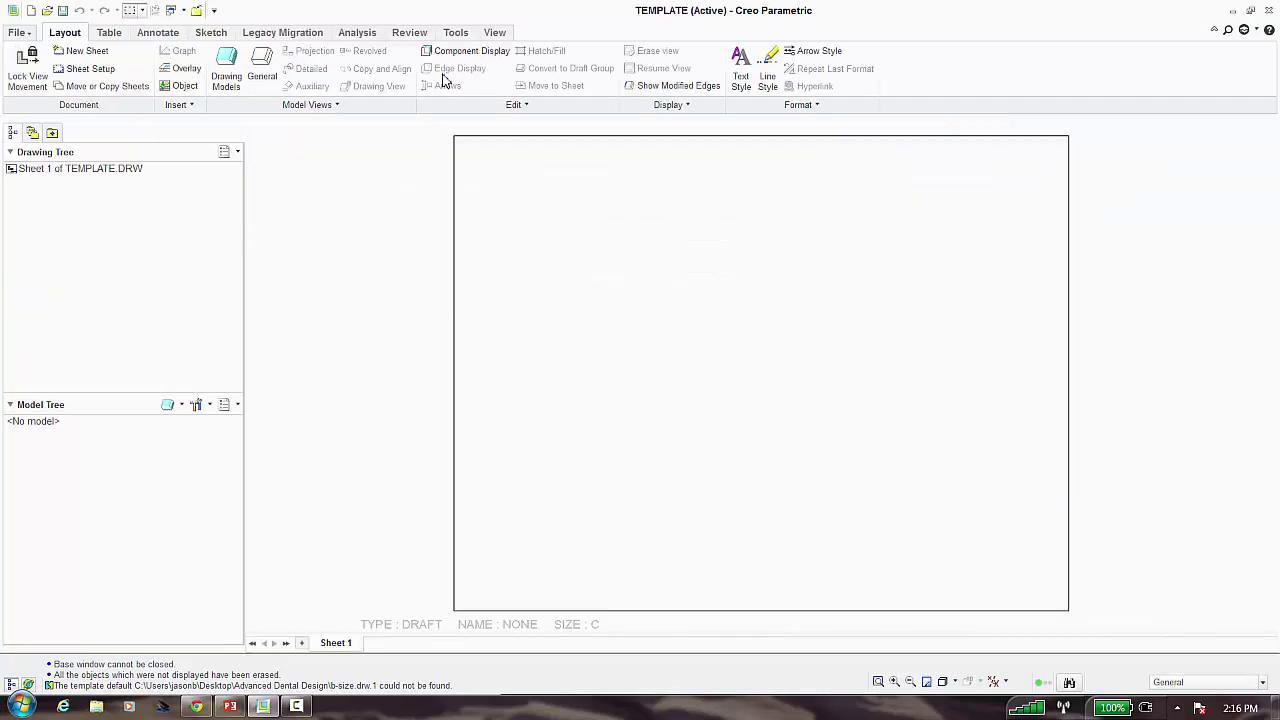
# Switch the TEMPLATE drawing into template mode and show the Layout tools
pyautogui.click(455, 33)
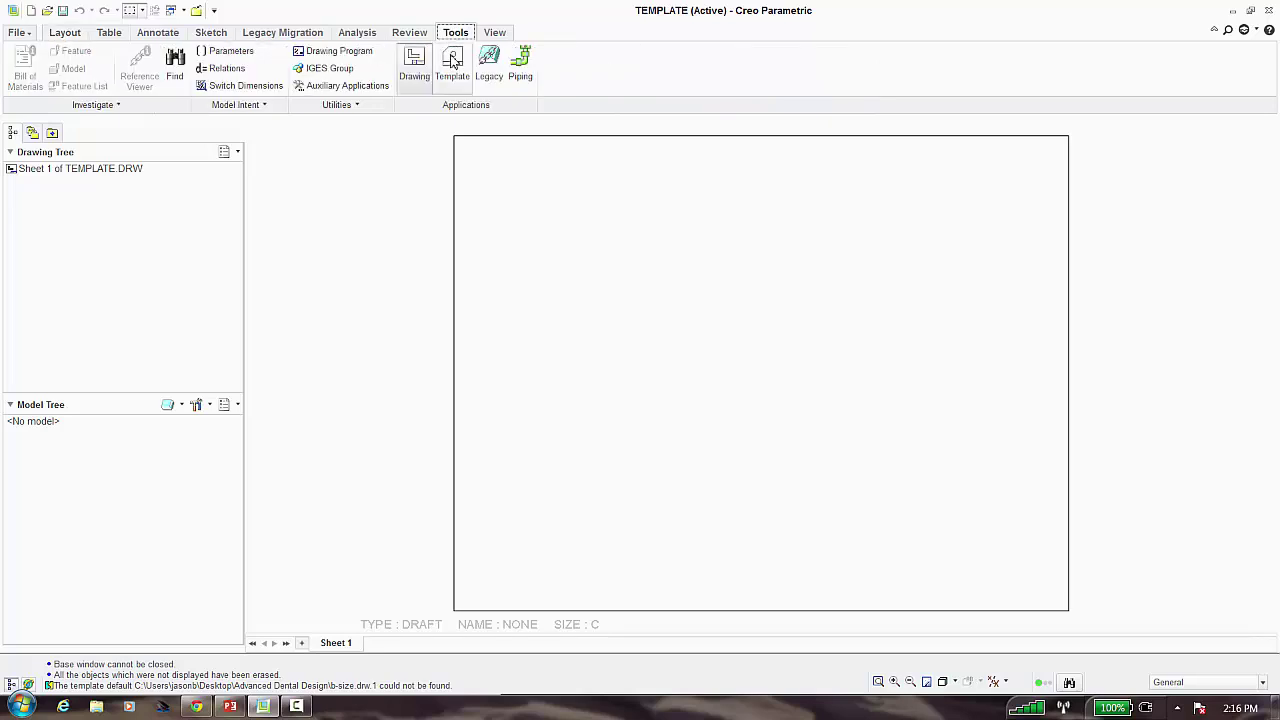
pyautogui.click(452, 86)
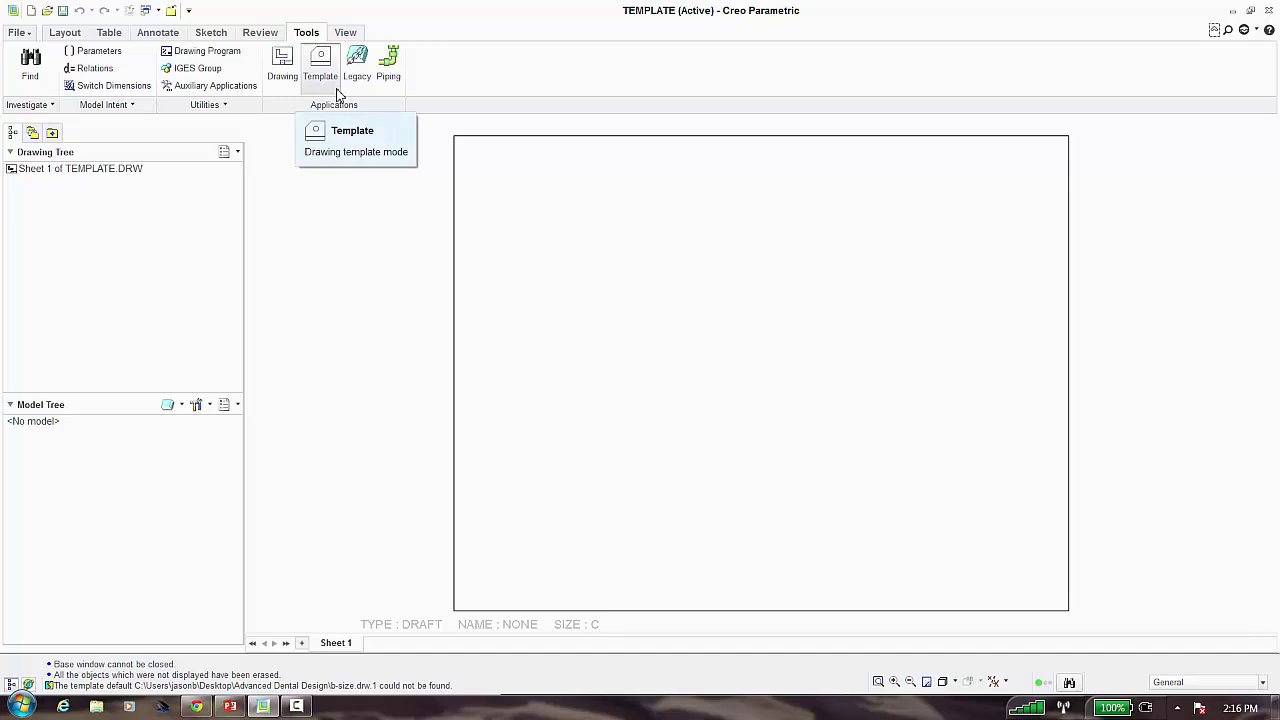
pyautogui.click(281, 80)
pyautogui.click(68, 32)
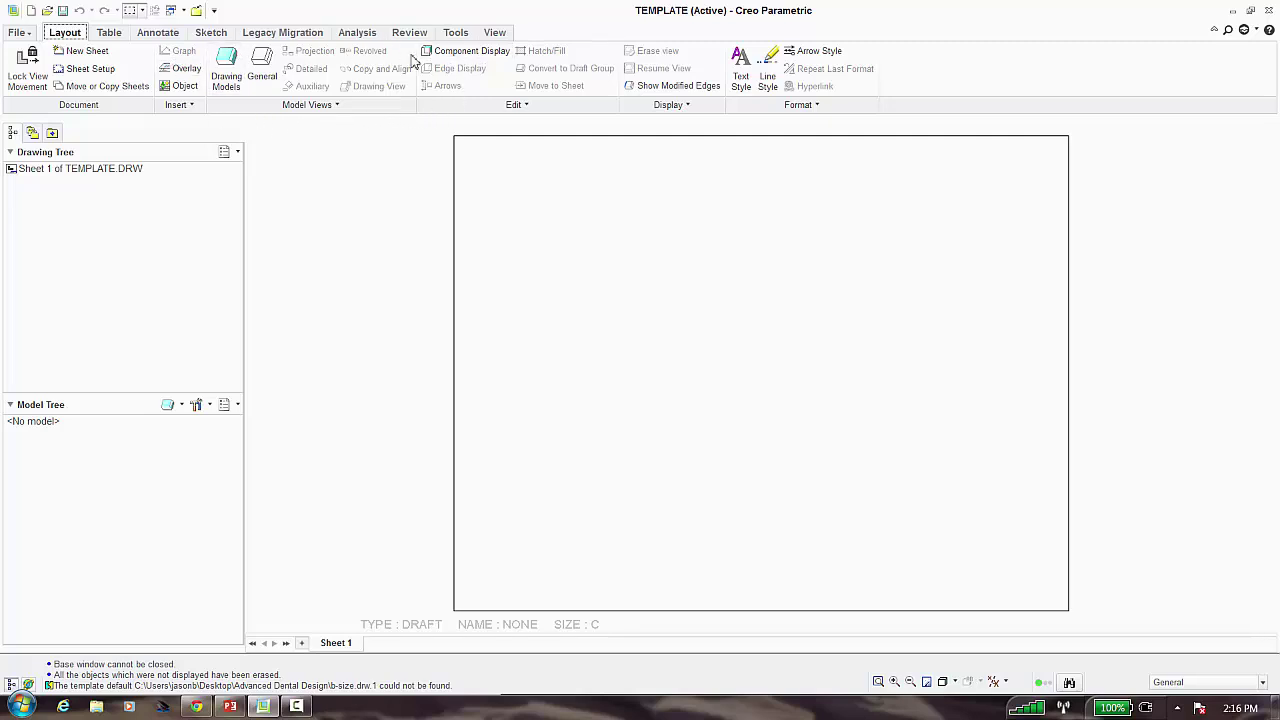
pyautogui.click(466, 33)
pyautogui.click(443, 74)
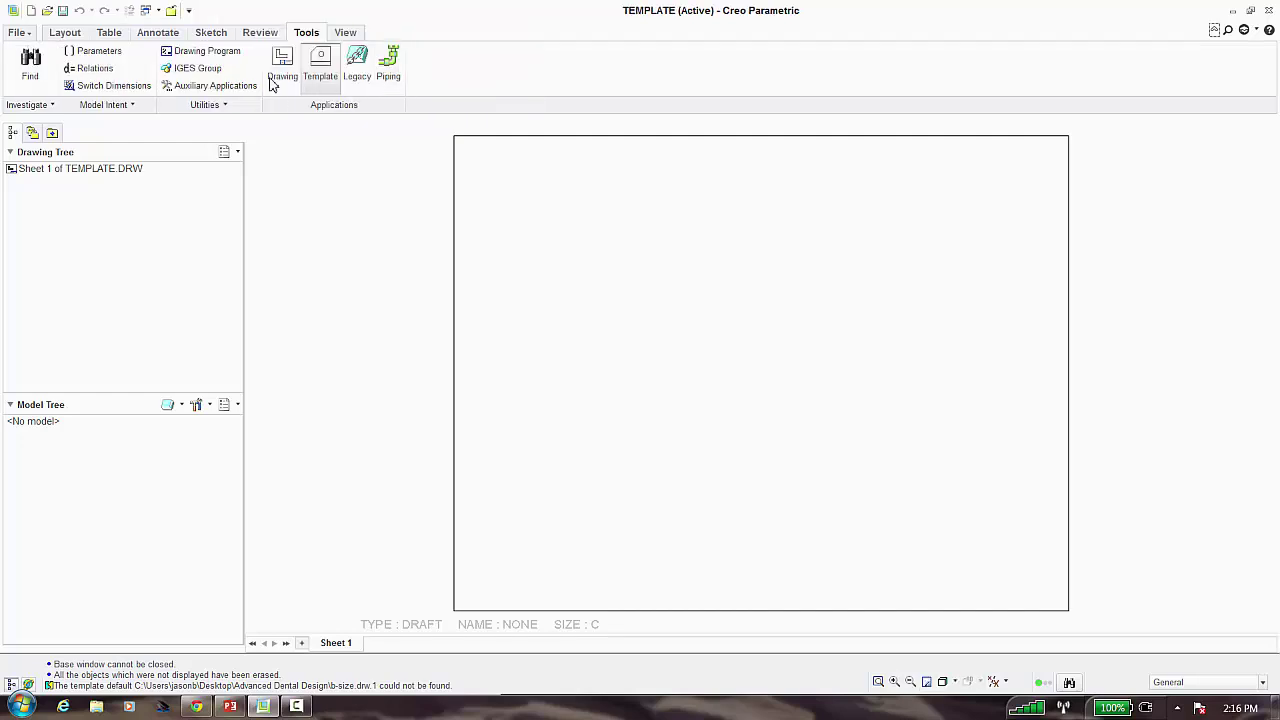
pyautogui.click(70, 36)
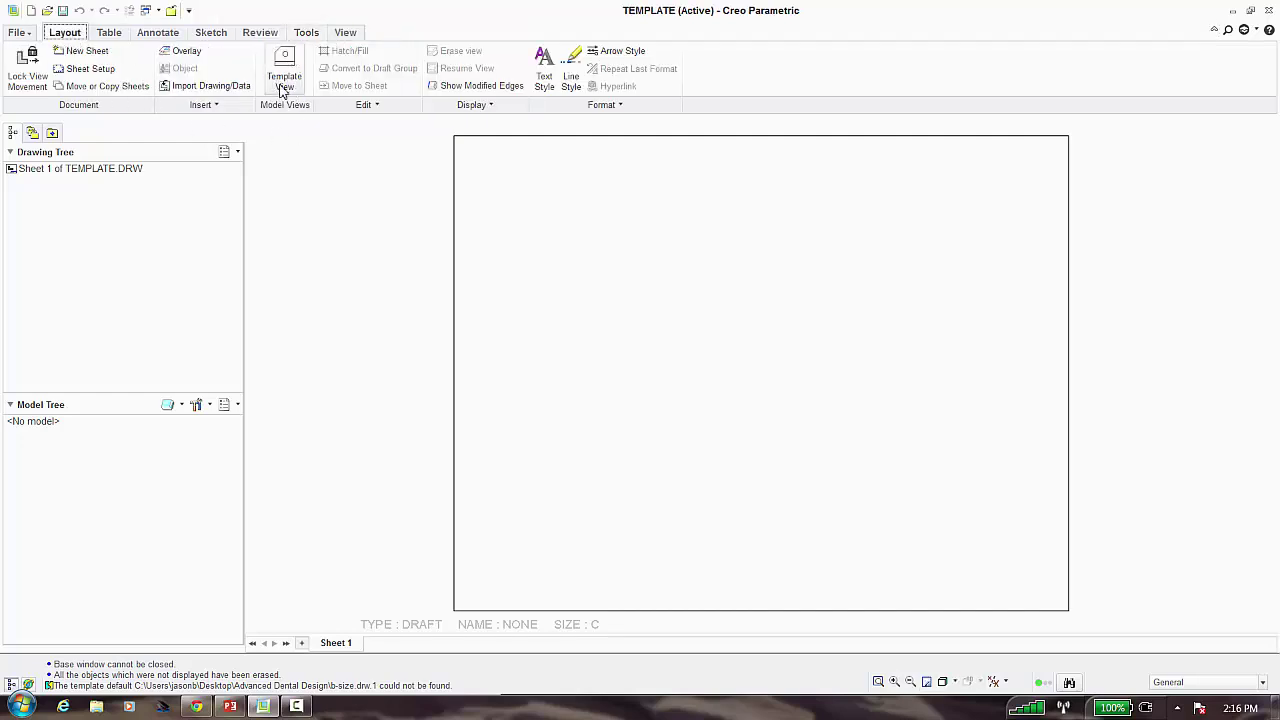
pyautogui.click(312, 32)
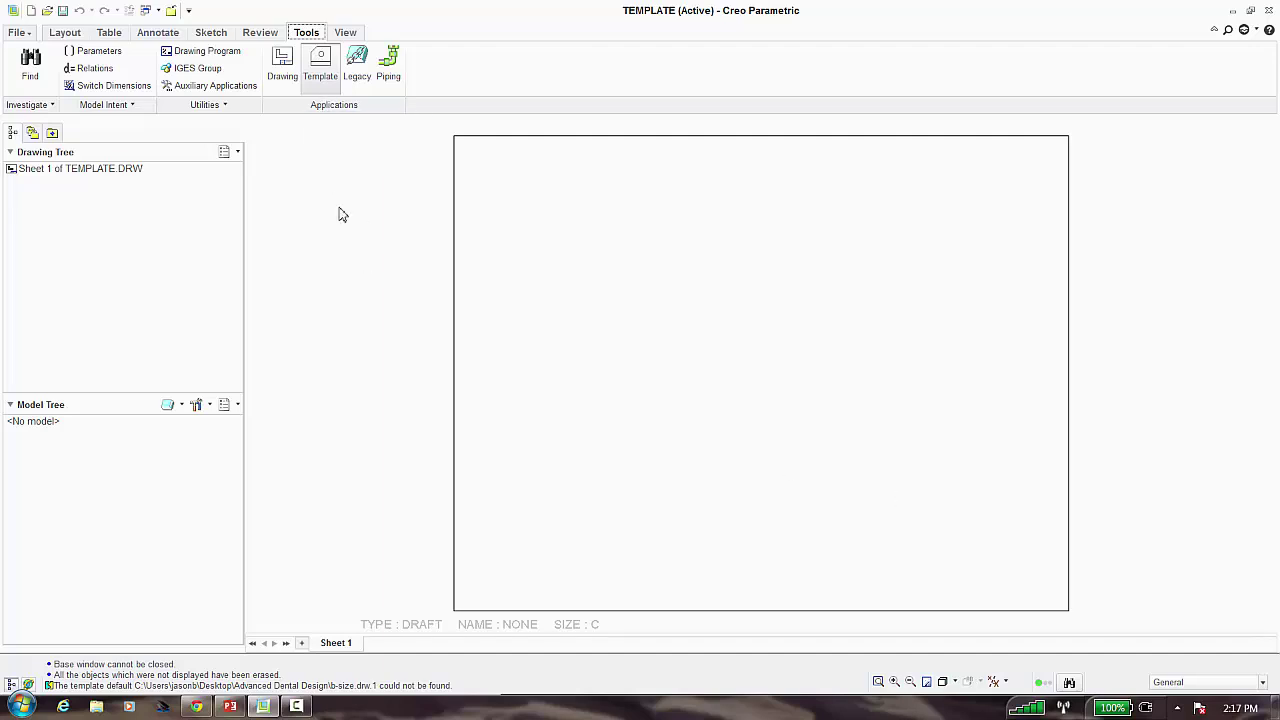
pyautogui.click(65, 33)
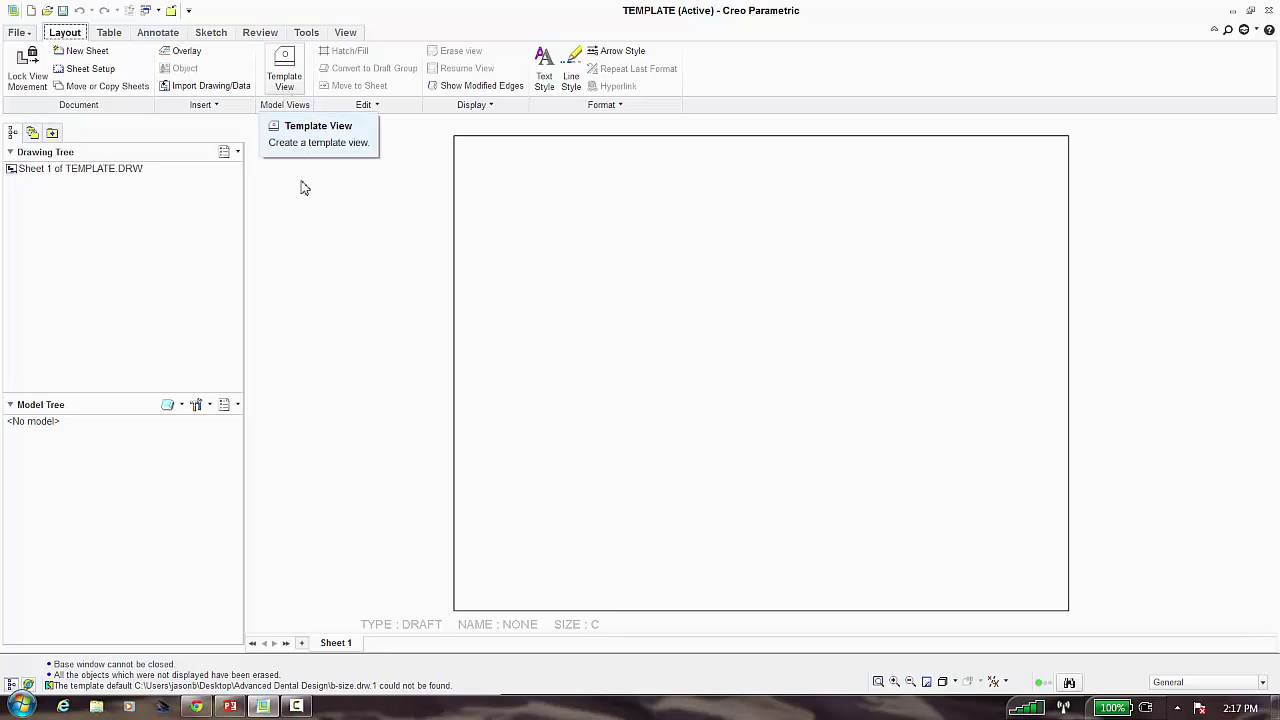
# Set up a General template view named FRONT with FRONT orientation, snap lines and dimensions
pyautogui.moveTo(246, 234); pyautogui.dragTo(172, 231)
pyautogui.click(283, 88)
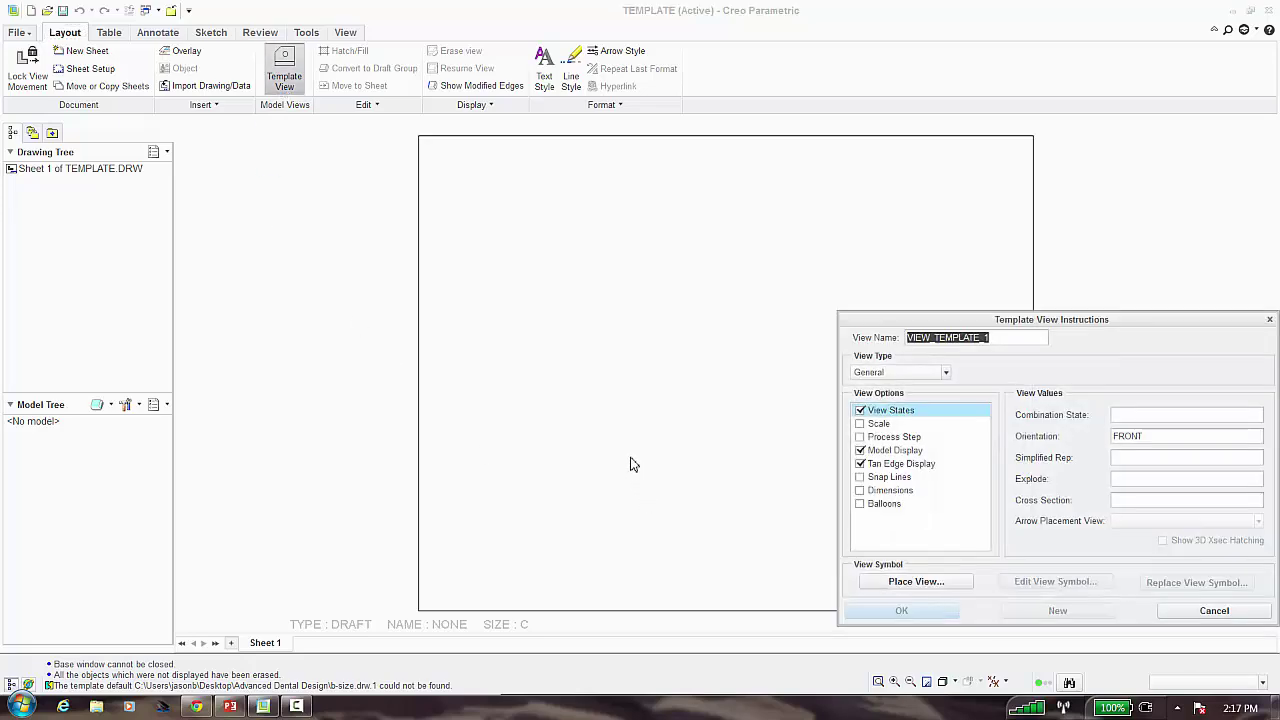
pyautogui.moveTo(1010, 320); pyautogui.dragTo(998, 28)
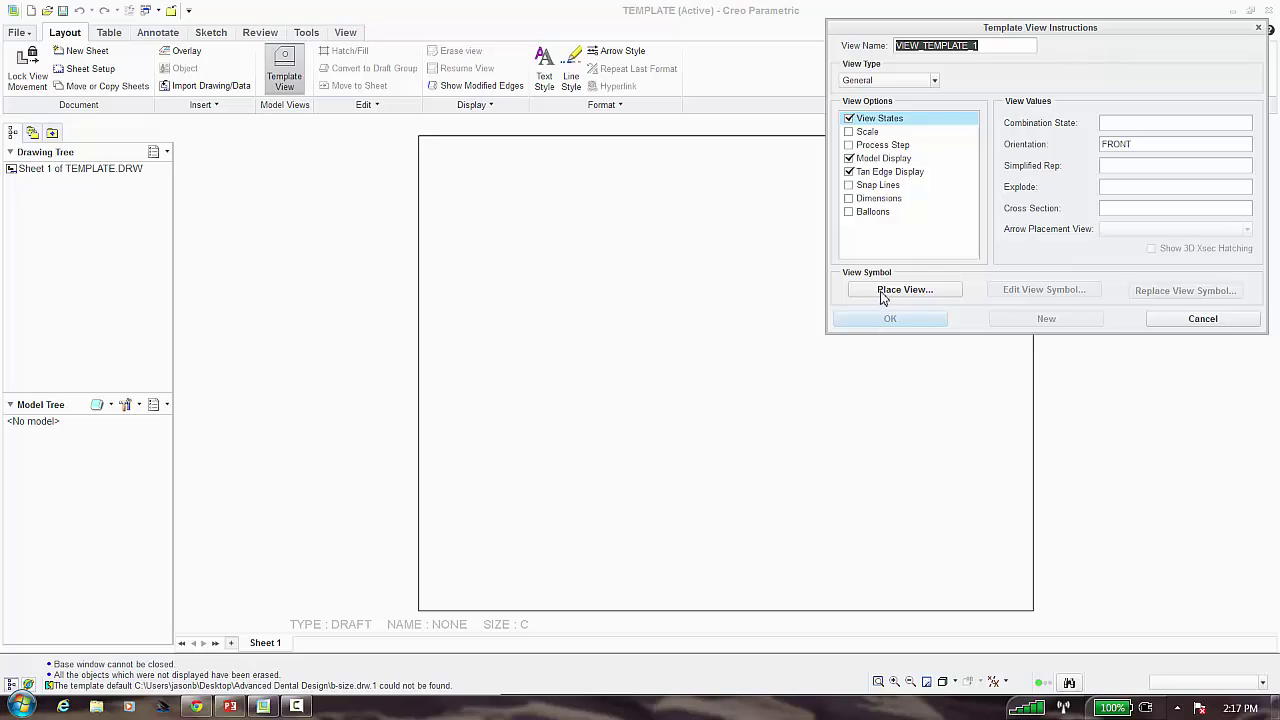
pyautogui.write('F')
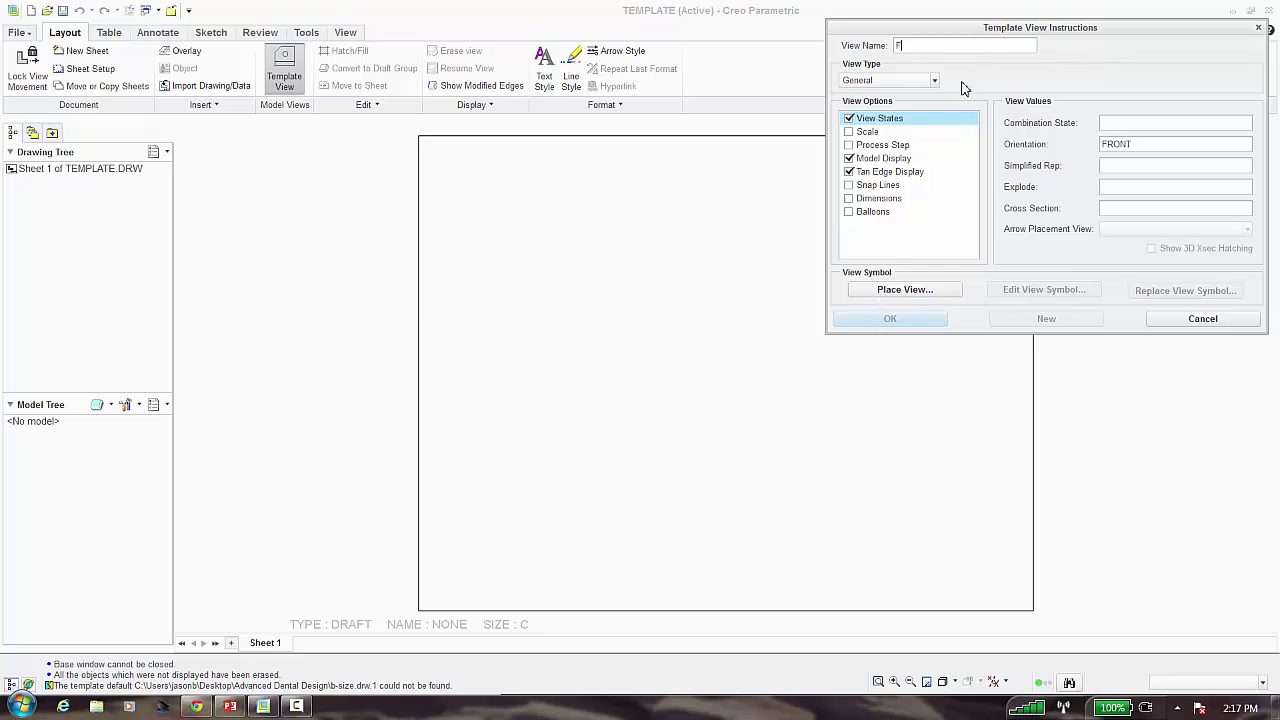
pyautogui.write('RONT')
pyautogui.doubleClick(1118, 143)
pyautogui.click(1137, 188)
pyautogui.click(851, 200)
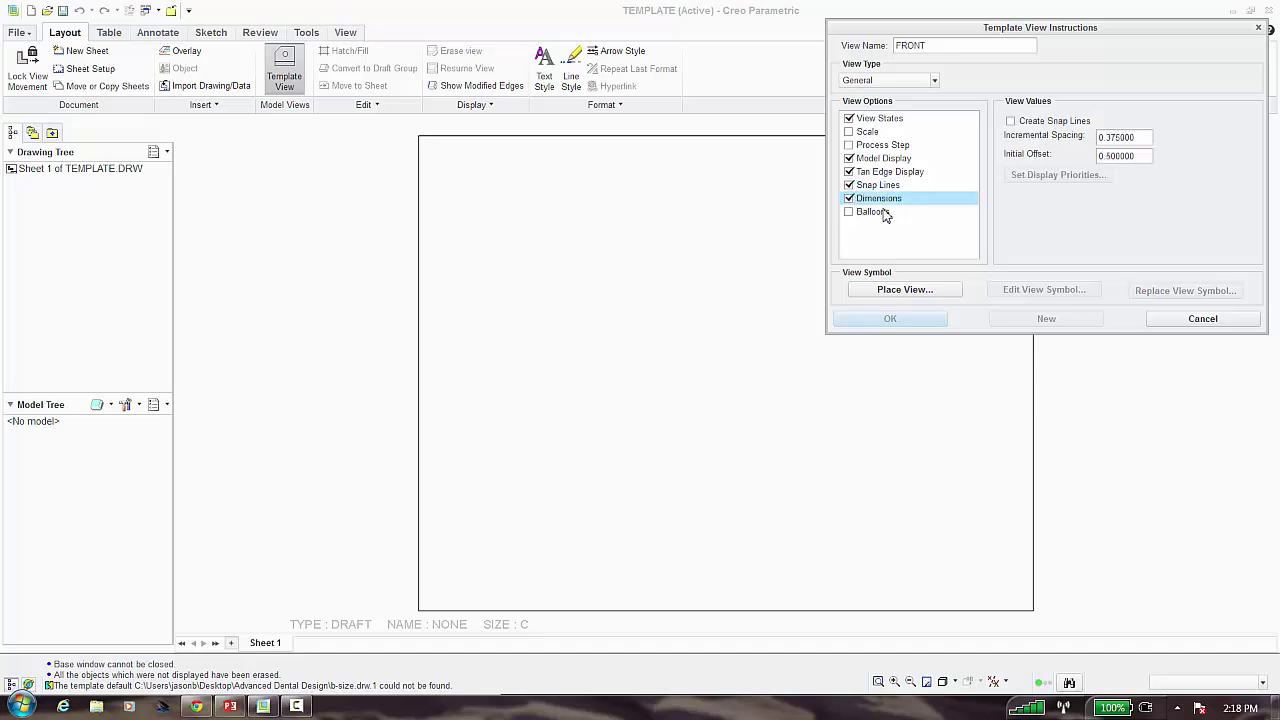
pyautogui.click(888, 190)
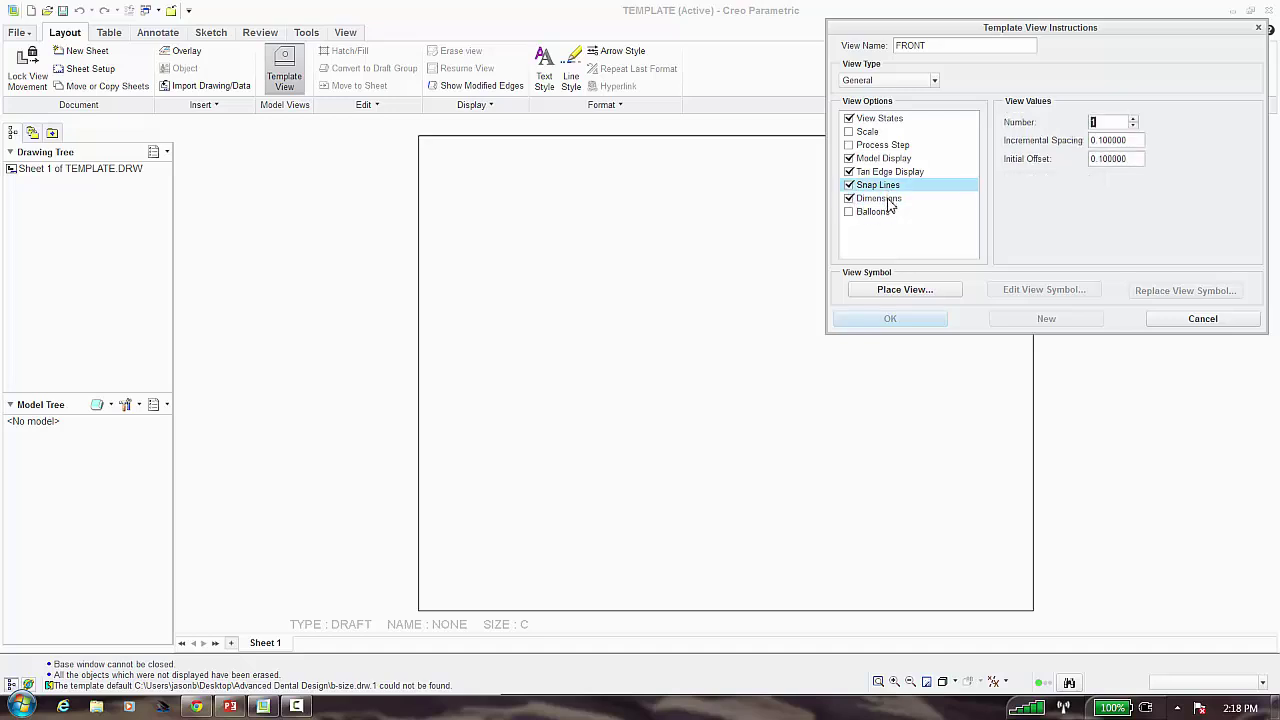
pyautogui.click(888, 200)
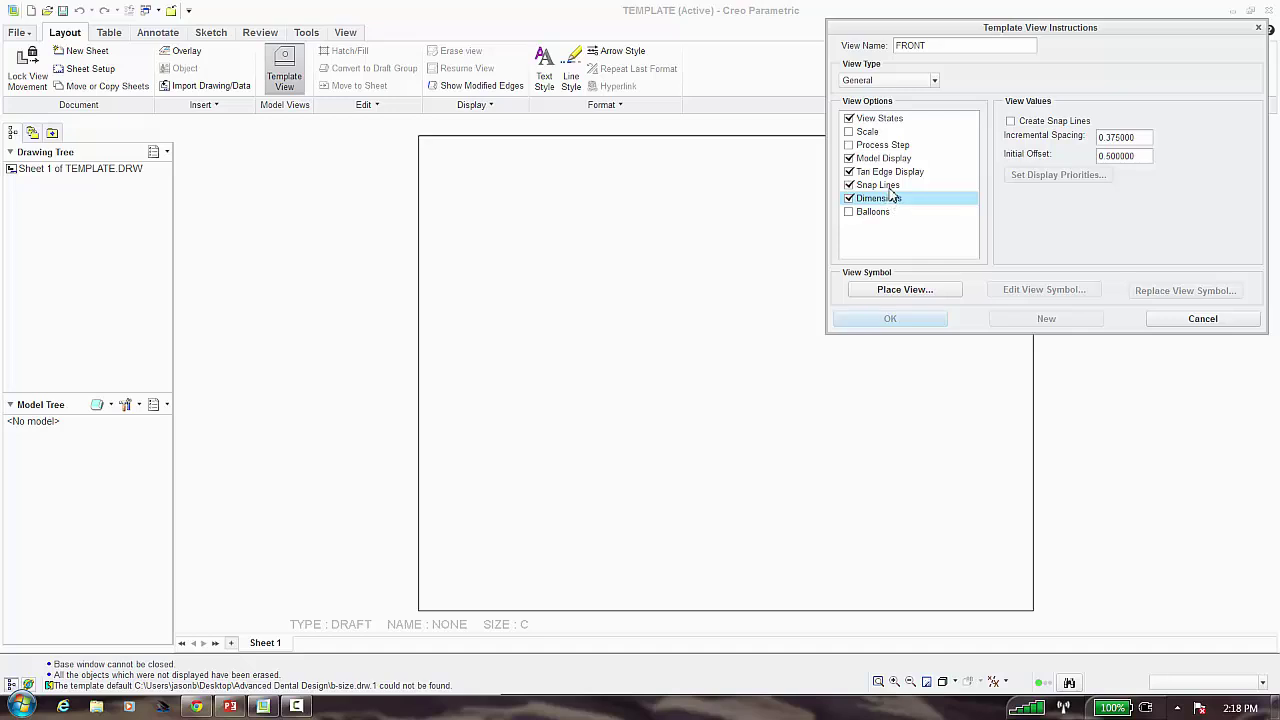
pyautogui.click(889, 187)
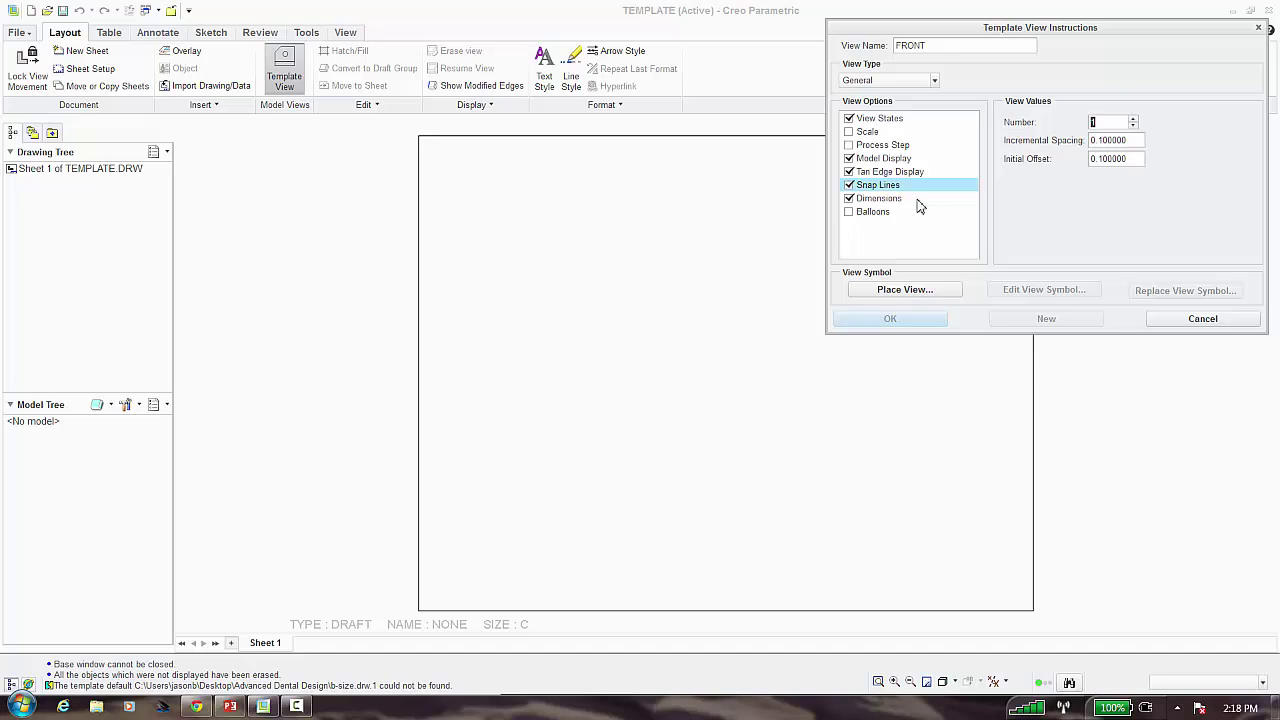
pyautogui.click(900, 84)
pyautogui.click(900, 86)
# Place the FRONT view symbol left of the sheet centre and create the view
pyautogui.click(919, 289)
pyautogui.click(565, 362)
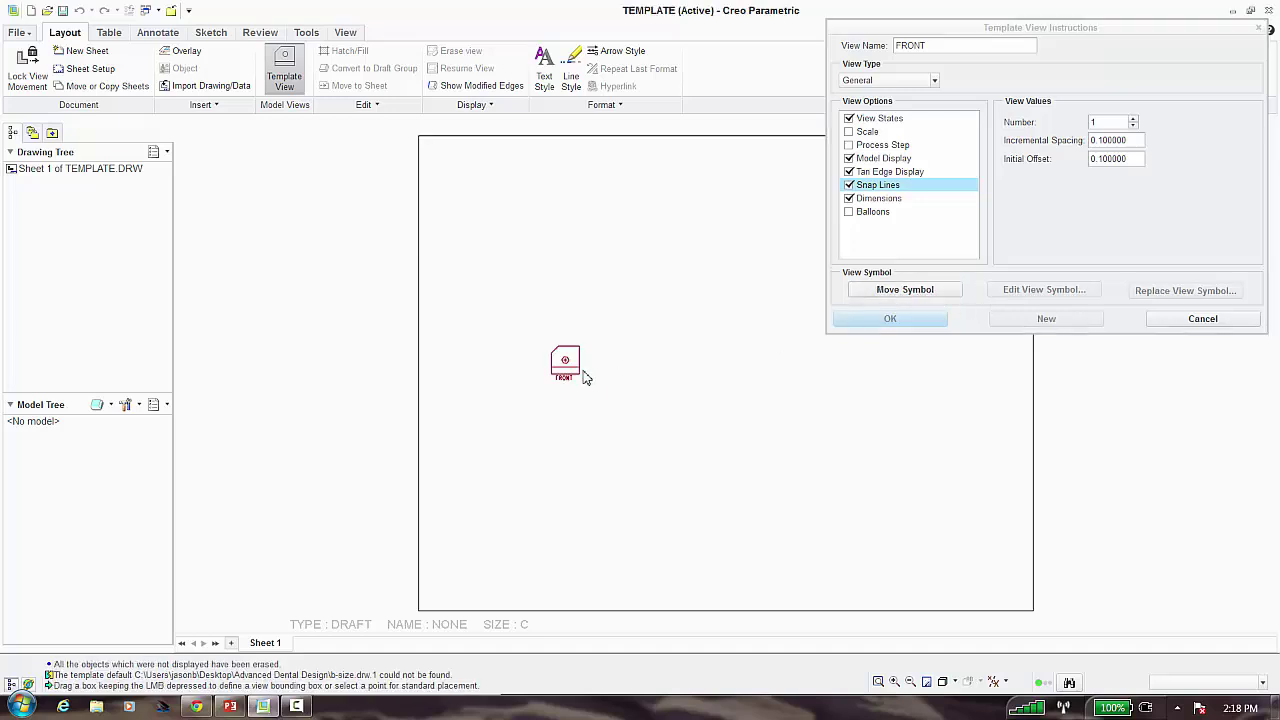
pyautogui.scroll(-3, 500, 386)
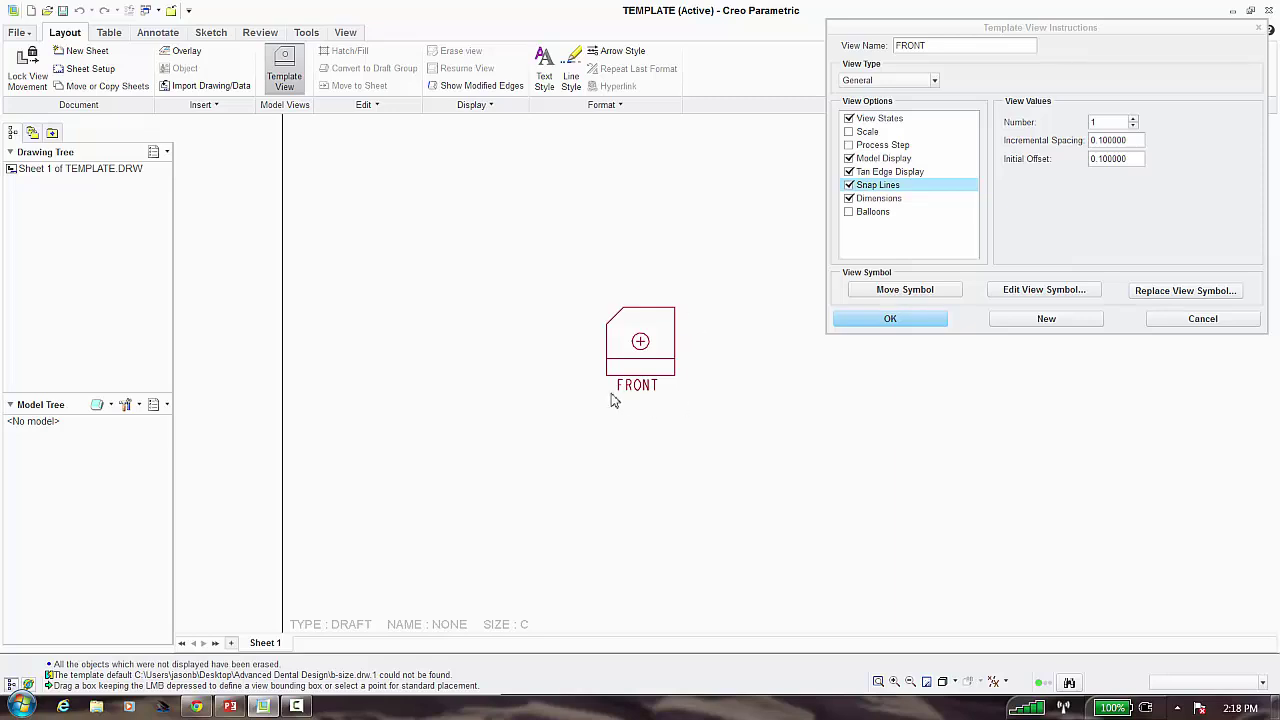
pyautogui.scroll(3, 618, 397)
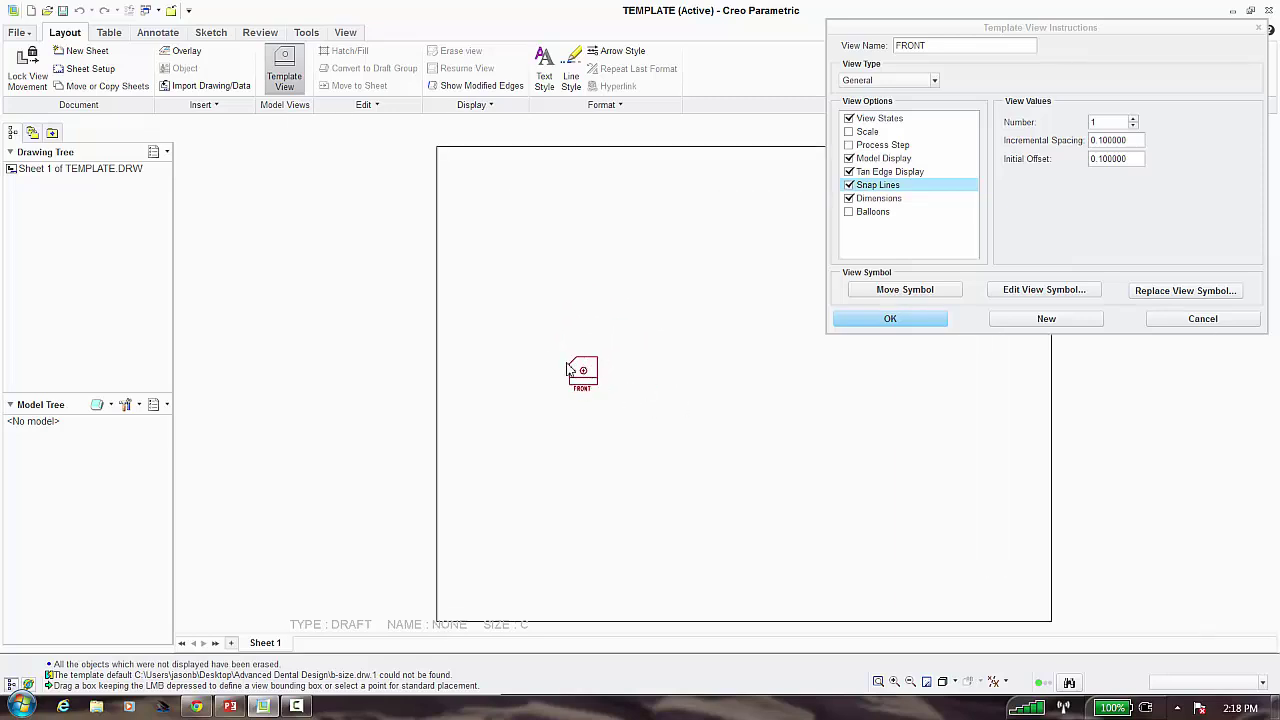
pyautogui.click(890, 319)
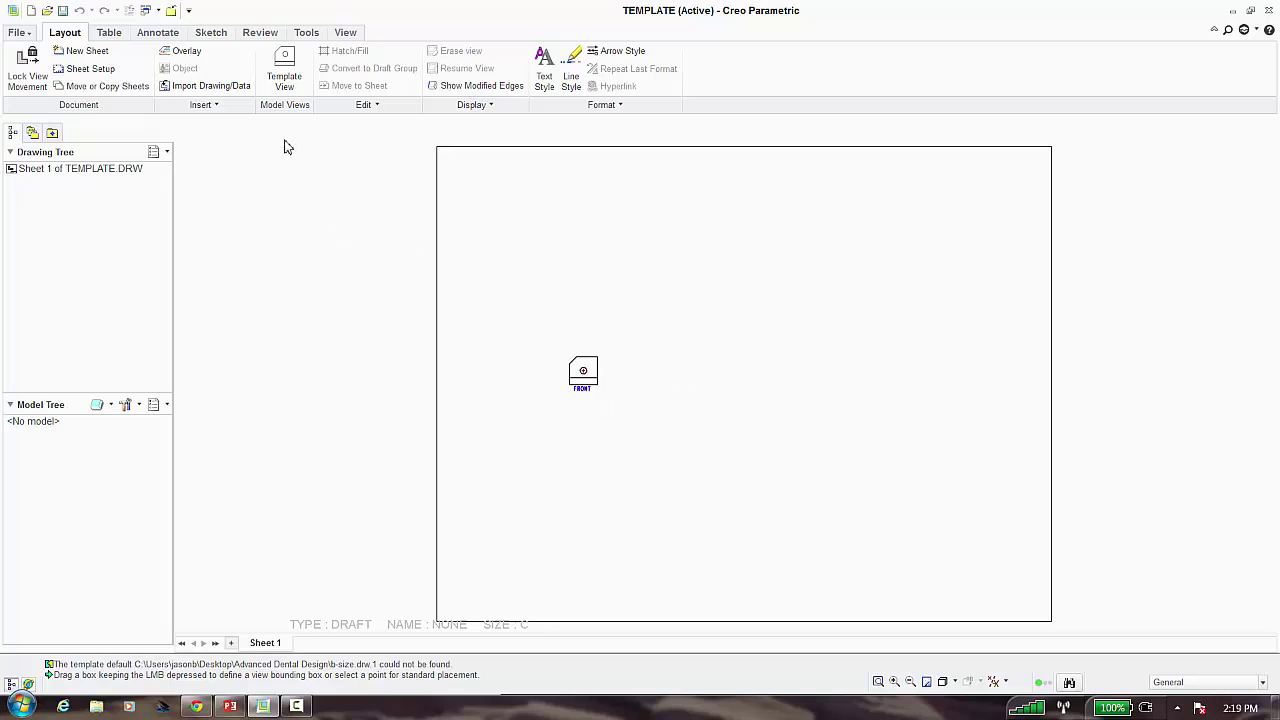
# Create template view RIGHT with RIGHT orientation, snap lines and dimensions, beside FRONT
pyautogui.click(284, 70)
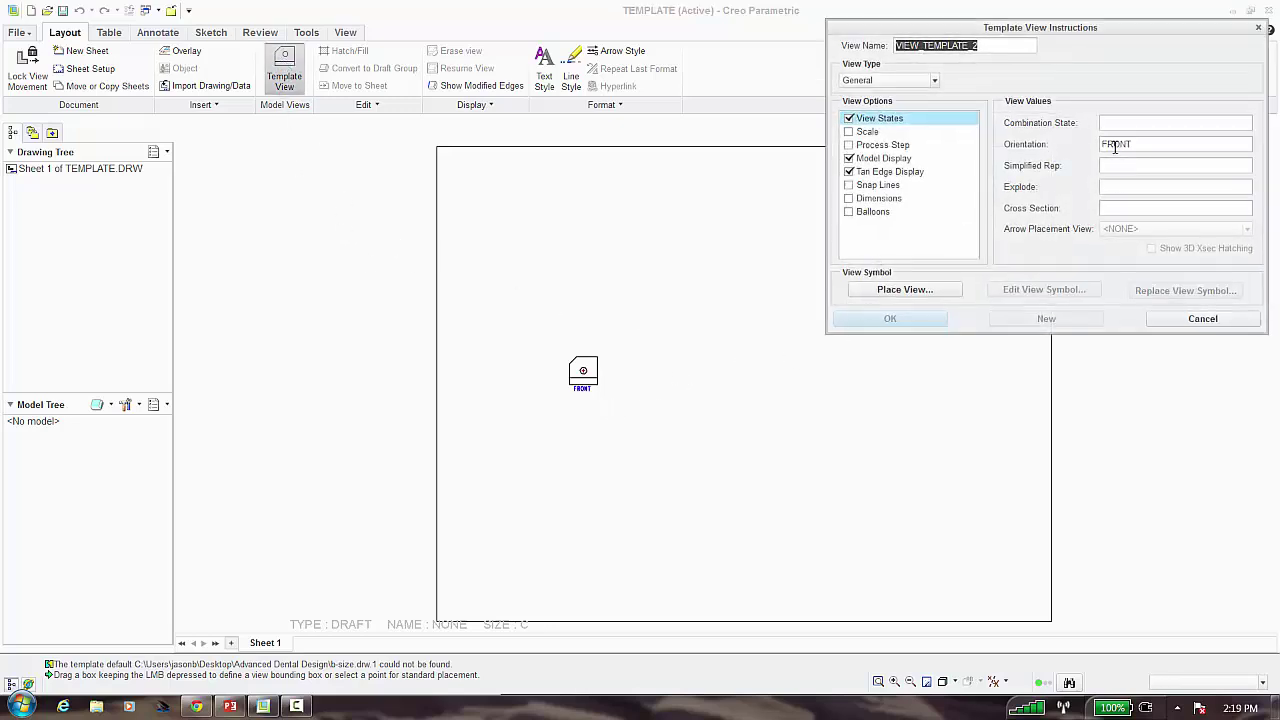
pyautogui.click(1115, 146)
pyautogui.doubleClick(1114, 146)
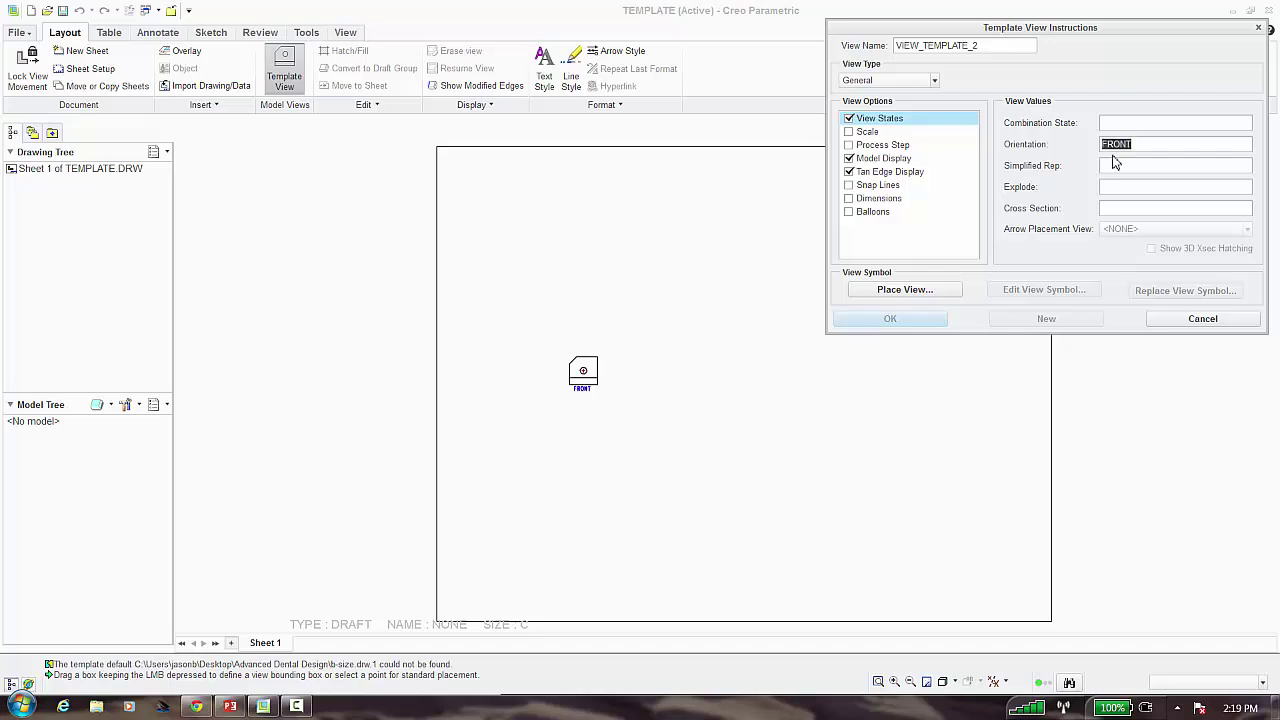
pyautogui.write('R')
pyautogui.press('BackSpace')
pyautogui.press('BackSpace')
pyautogui.press('BackSpace')
pyautogui.press('BackSpace')
pyautogui.press('BackSpace')
pyautogui.press('BackSpace')
pyautogui.press('BackSpace')
pyautogui.press('BackSpace')
pyautogui.press('BackSpace')
pyautogui.press('BackSpace')
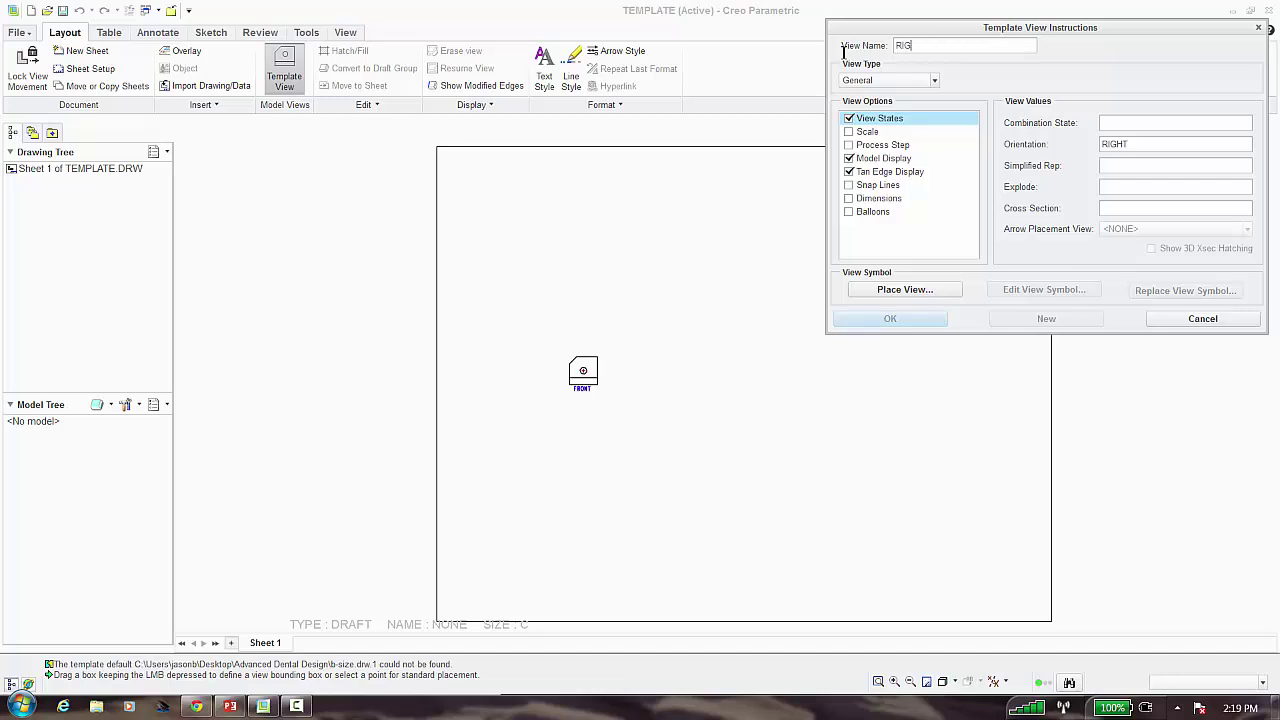
pyautogui.write('RIGHT')
pyautogui.click(849, 186)
pyautogui.click(849, 198)
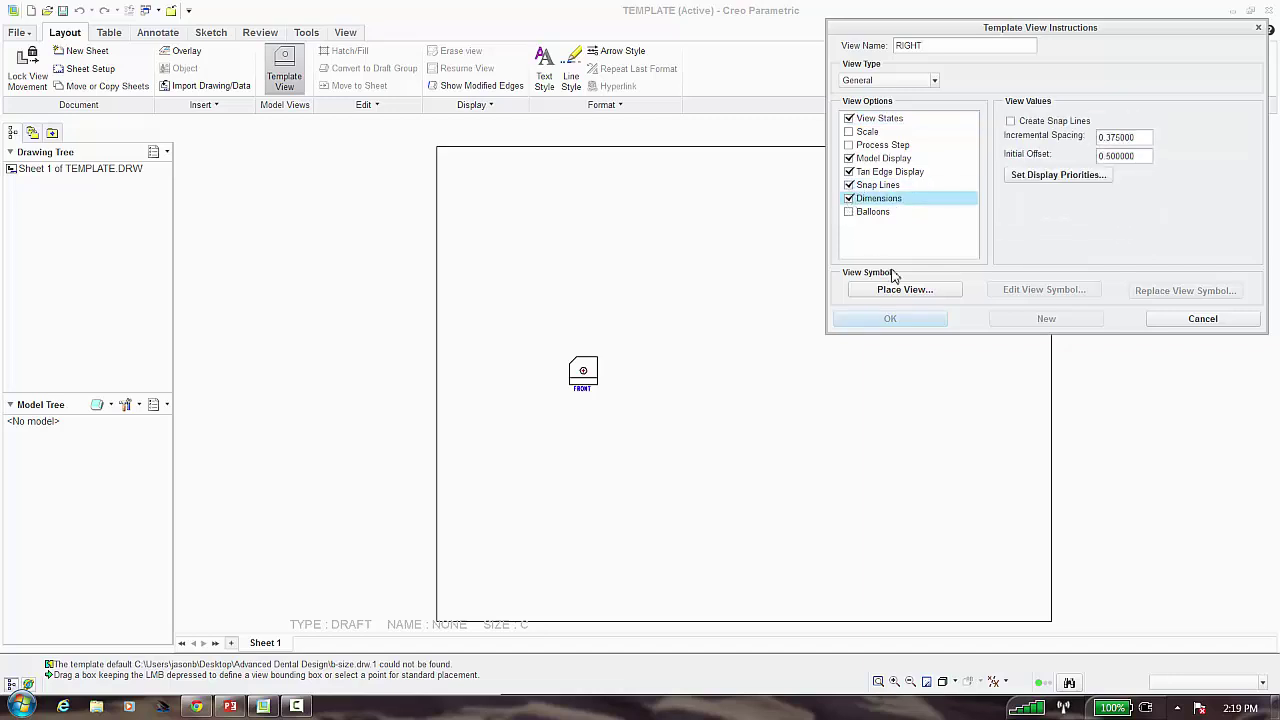
pyautogui.click(895, 290)
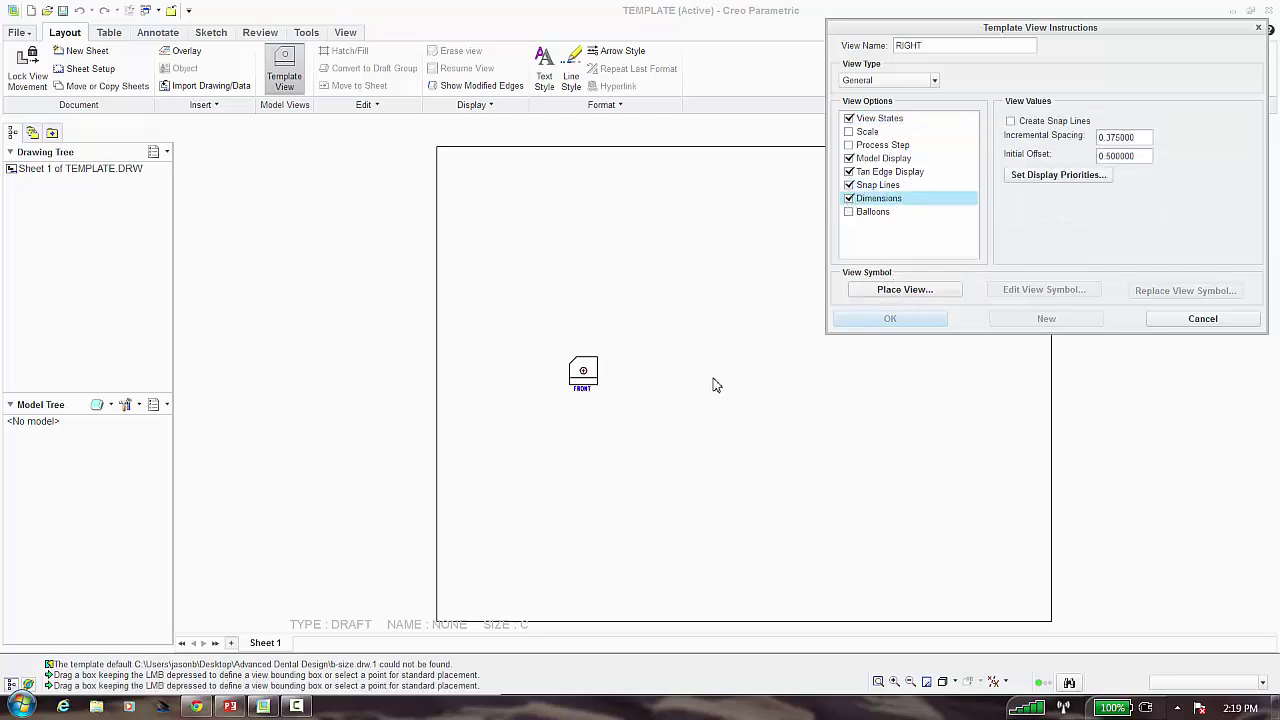
pyautogui.click(712, 378)
pyautogui.click(892, 318)
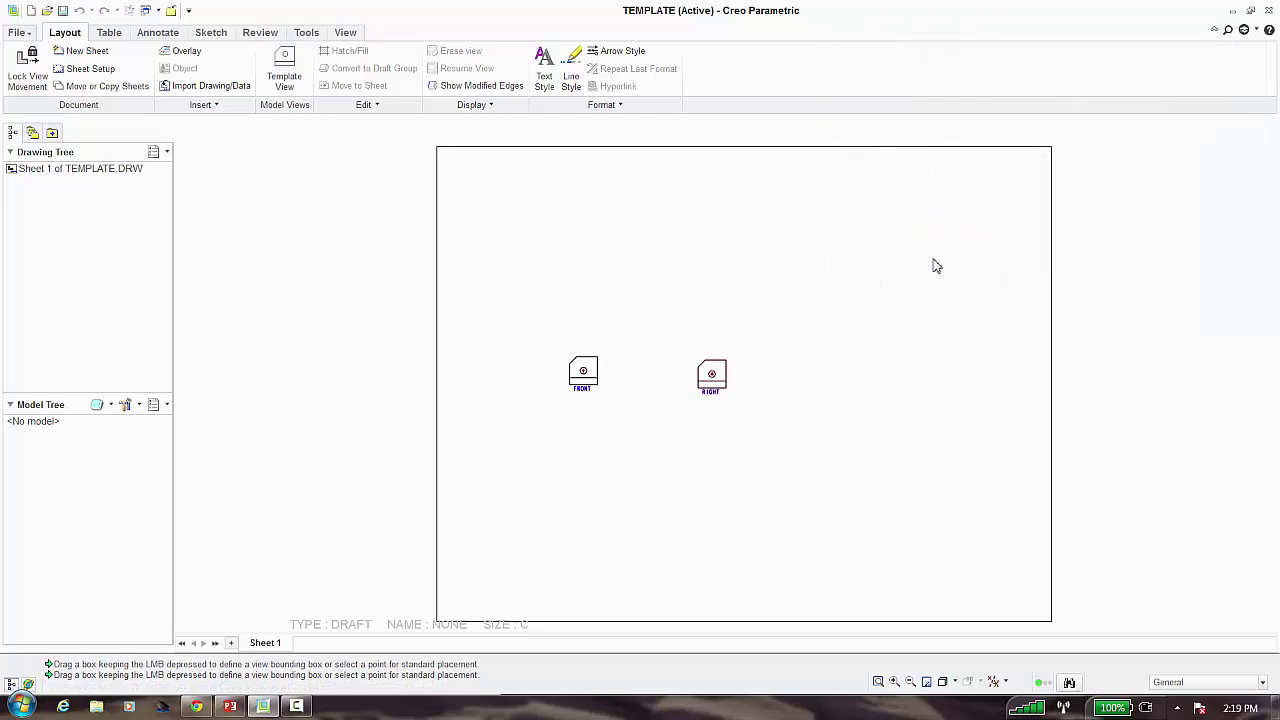
# Set up a third template view named ISO with DEFAULT orientation and shaded display
pyautogui.click(284, 72)
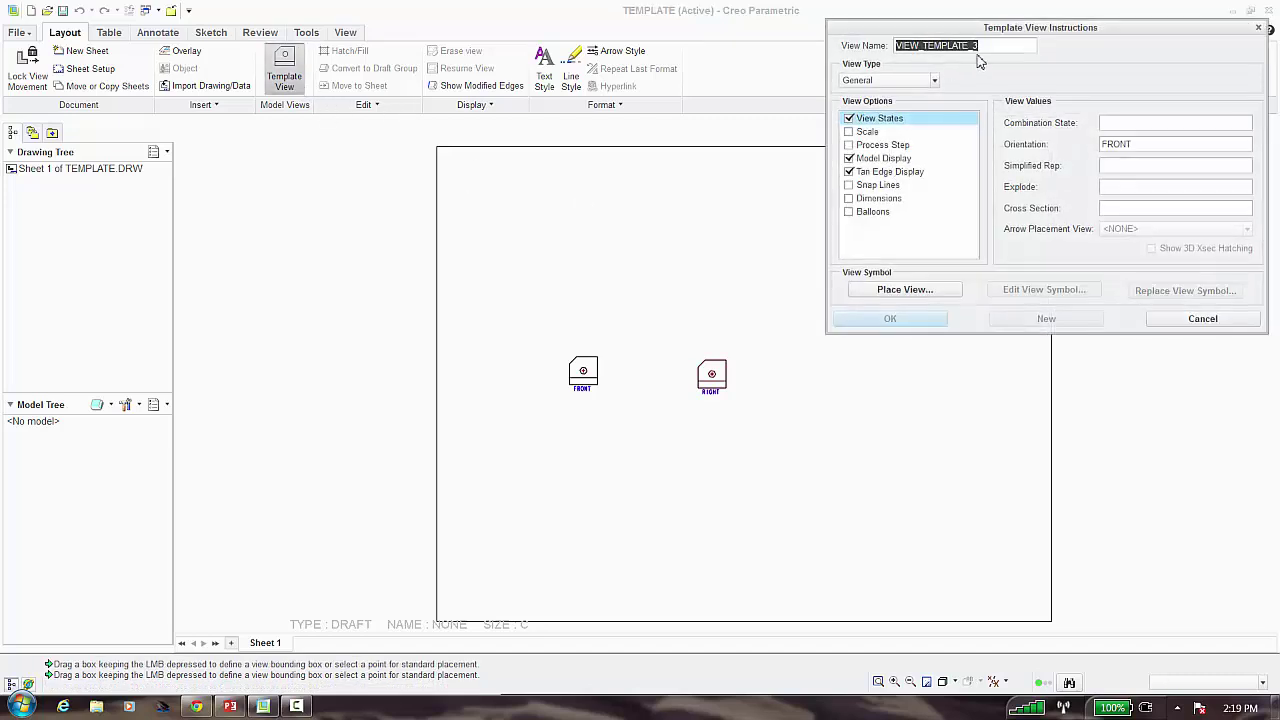
pyautogui.write('ISO')
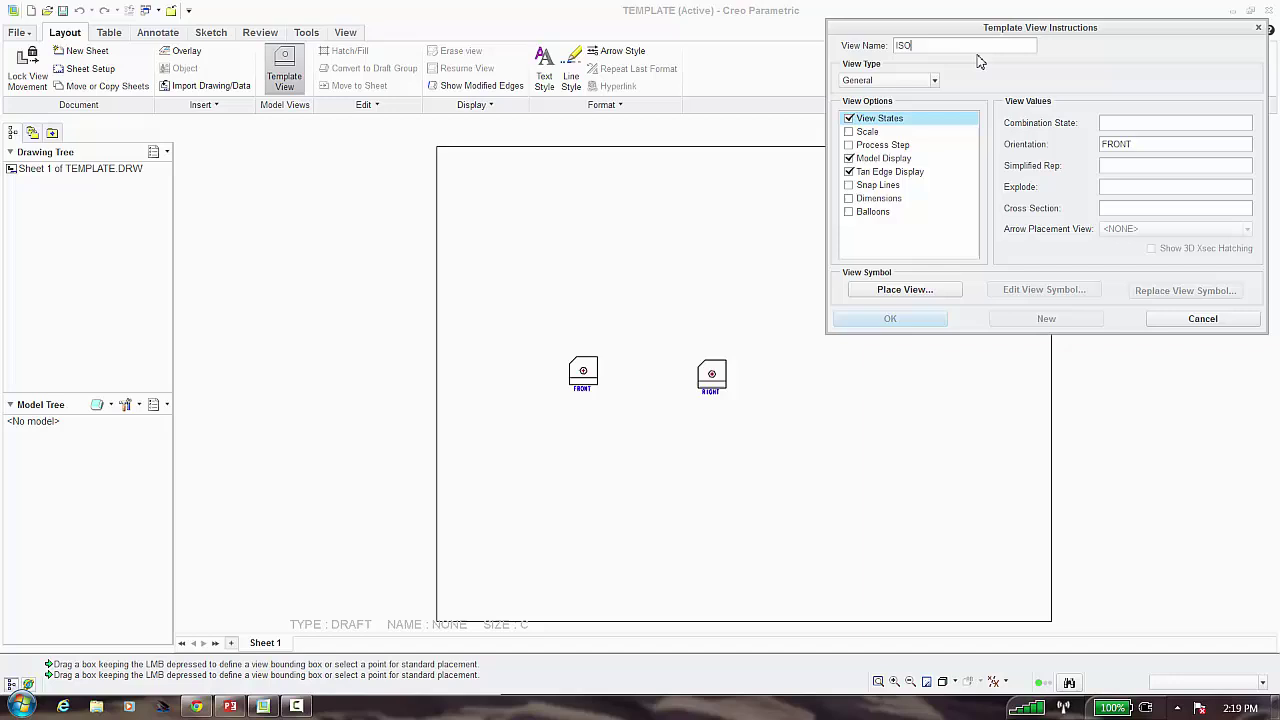
pyautogui.doubleClick(1117, 146)
pyautogui.write('IS')
pyautogui.write('FUAL')
pyautogui.write('T')
pyautogui.click(868, 186)
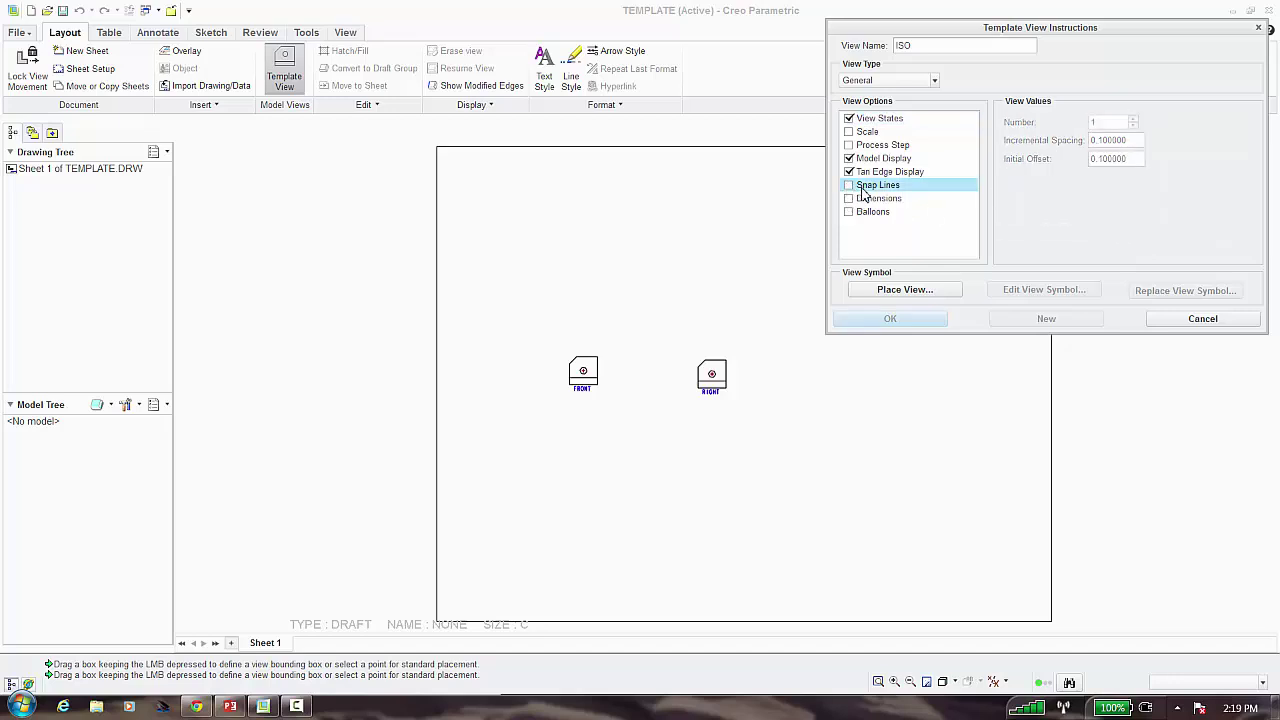
pyautogui.click(872, 160)
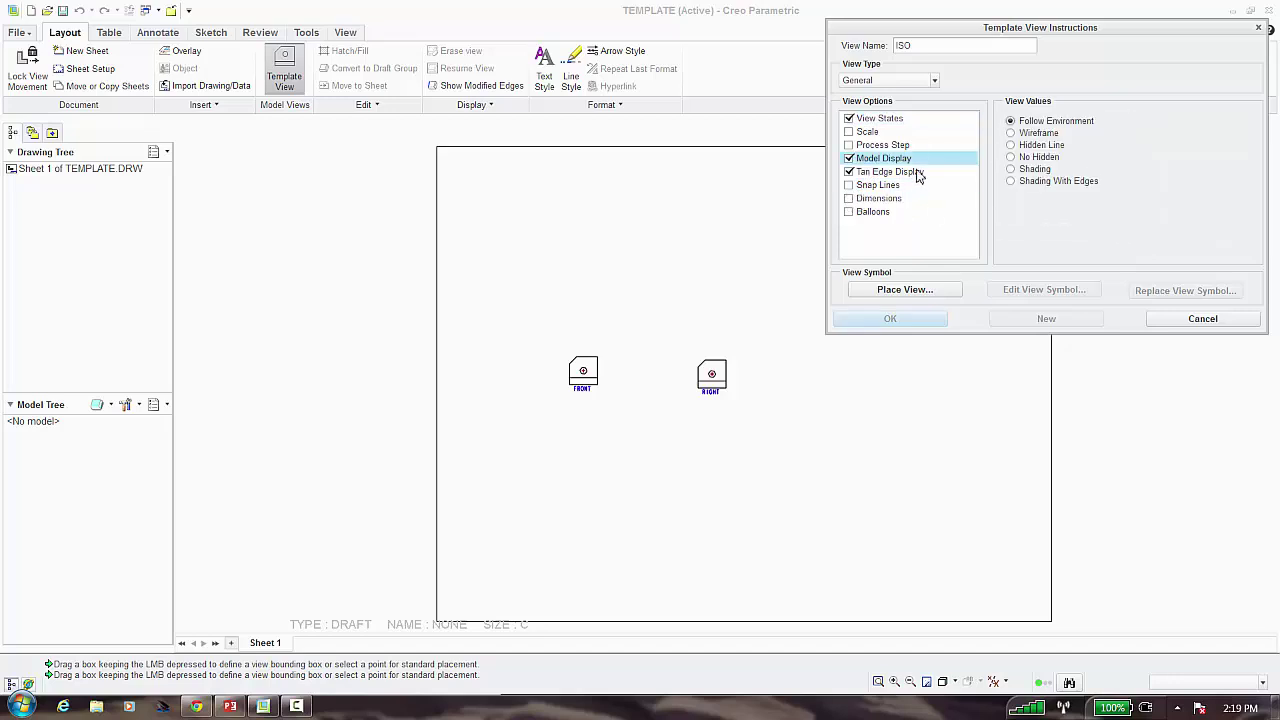
pyautogui.click(1032, 170)
pyautogui.click(906, 122)
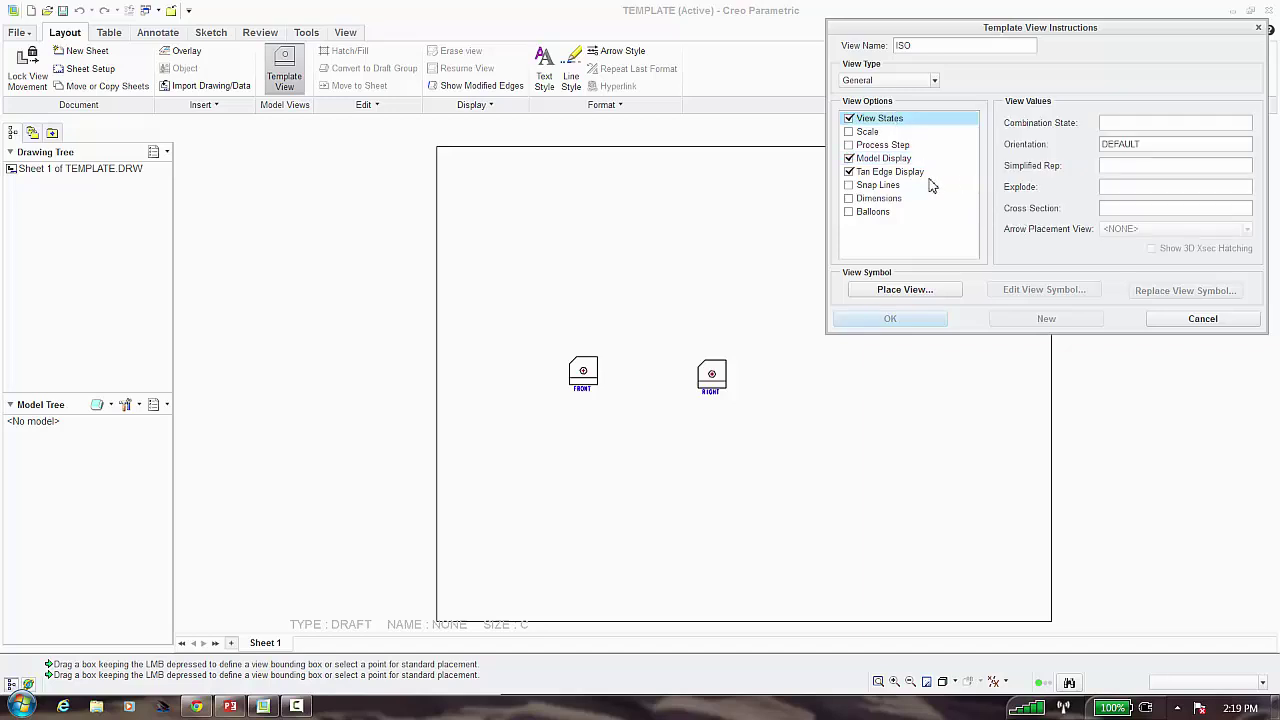
# Place the ISO view symbol at the sheet's top right, shifting it further right
pyautogui.click(927, 297)
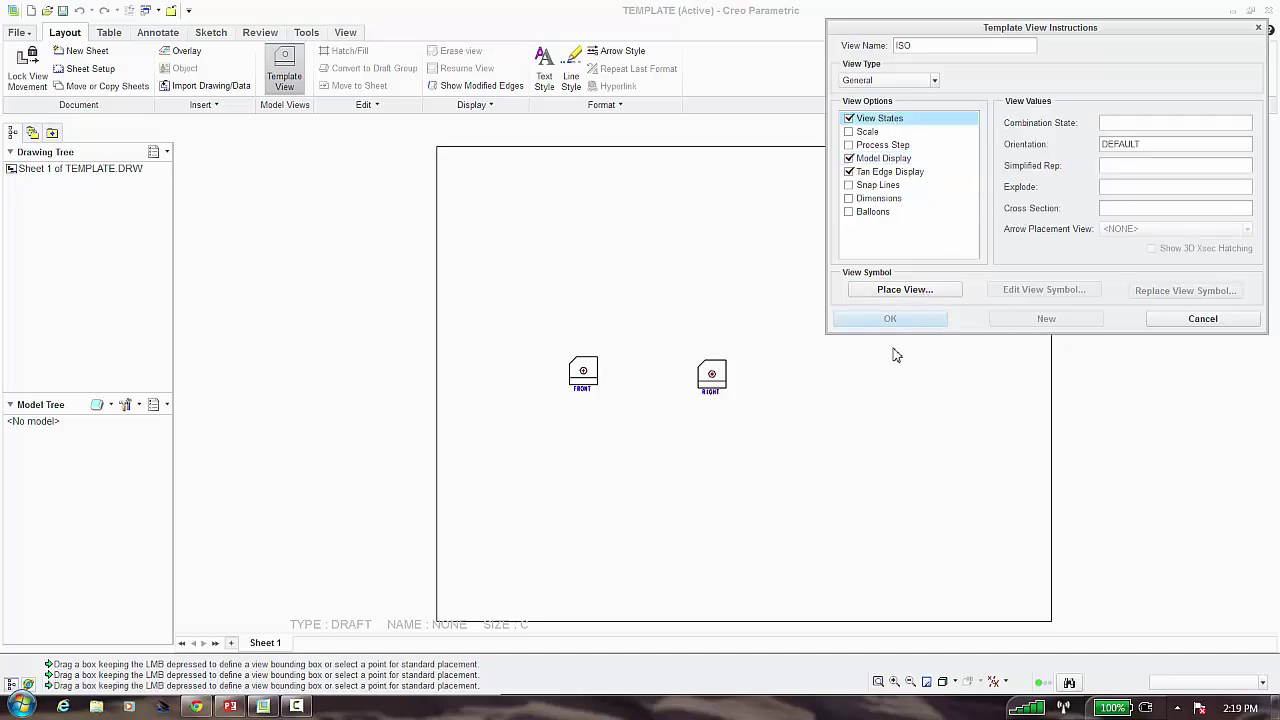
pyautogui.click(794, 208)
pyautogui.click(895, 318)
pyautogui.click(809, 213)
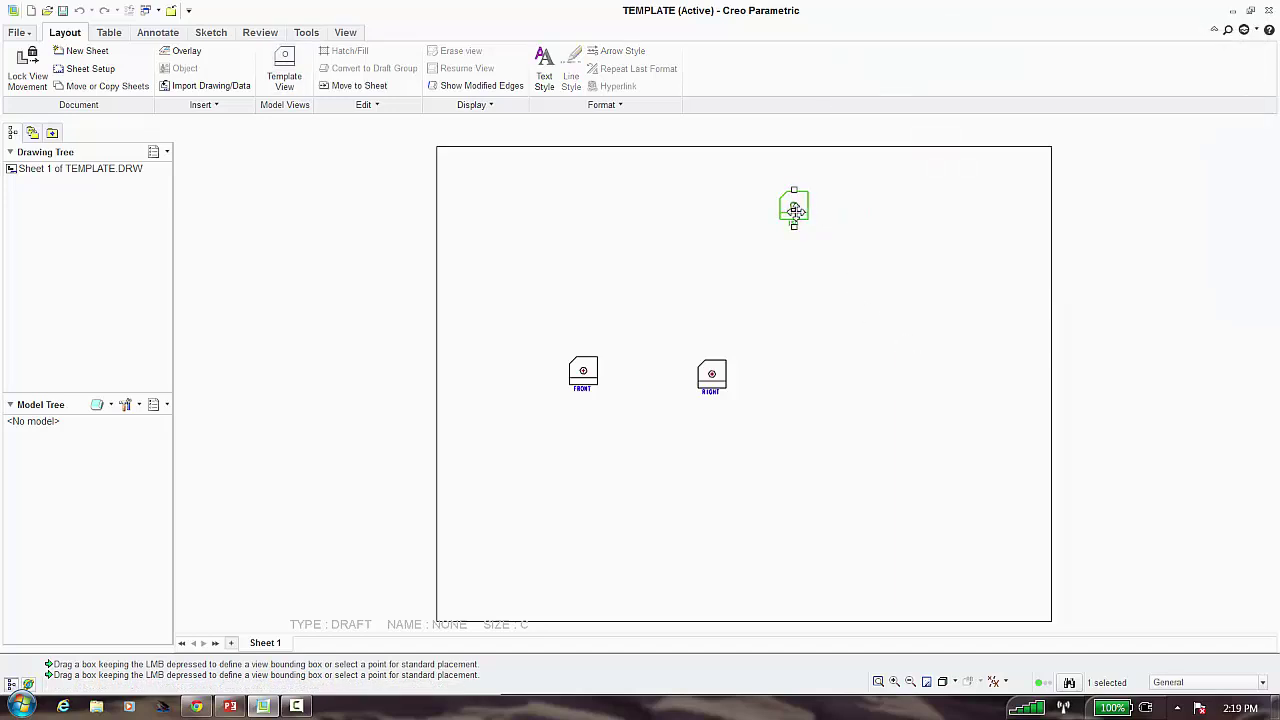
pyautogui.moveTo(794, 208); pyautogui.dragTo(937, 214)
pyautogui.click(920, 289)
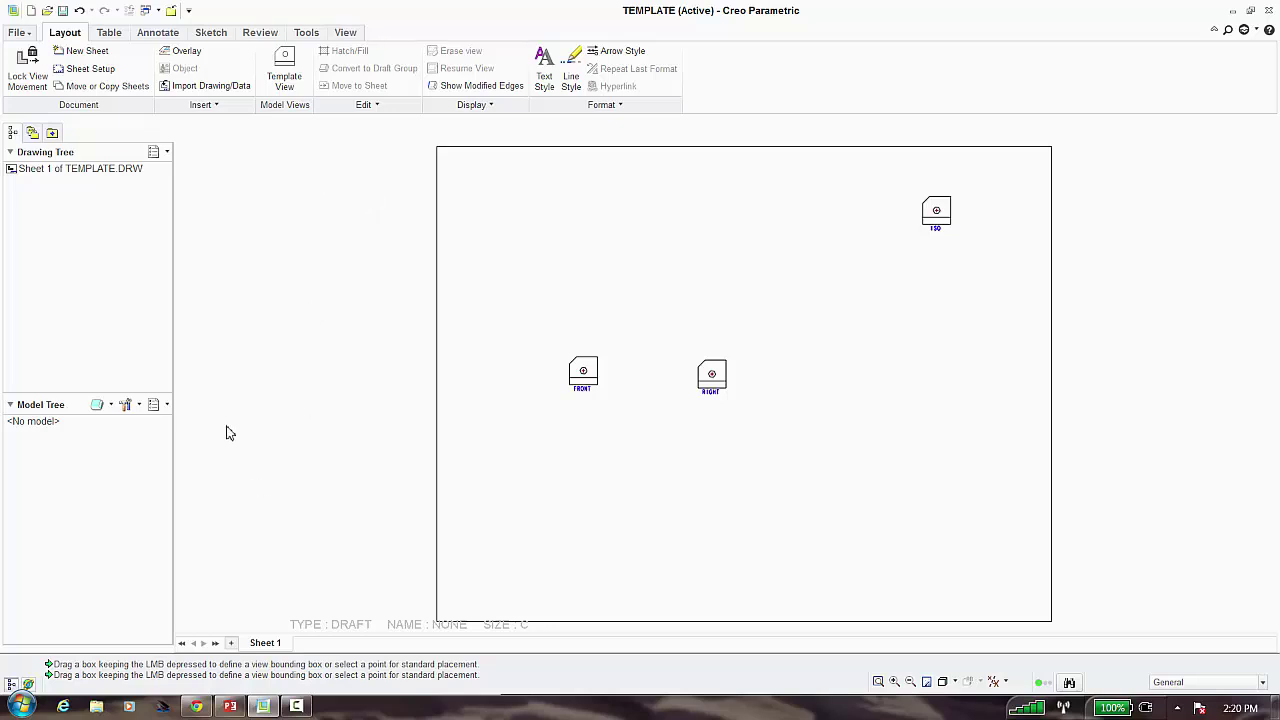
# Set the sheet format to c_format_generic.frm from the custom formats folder
pyautogui.click(90, 69)
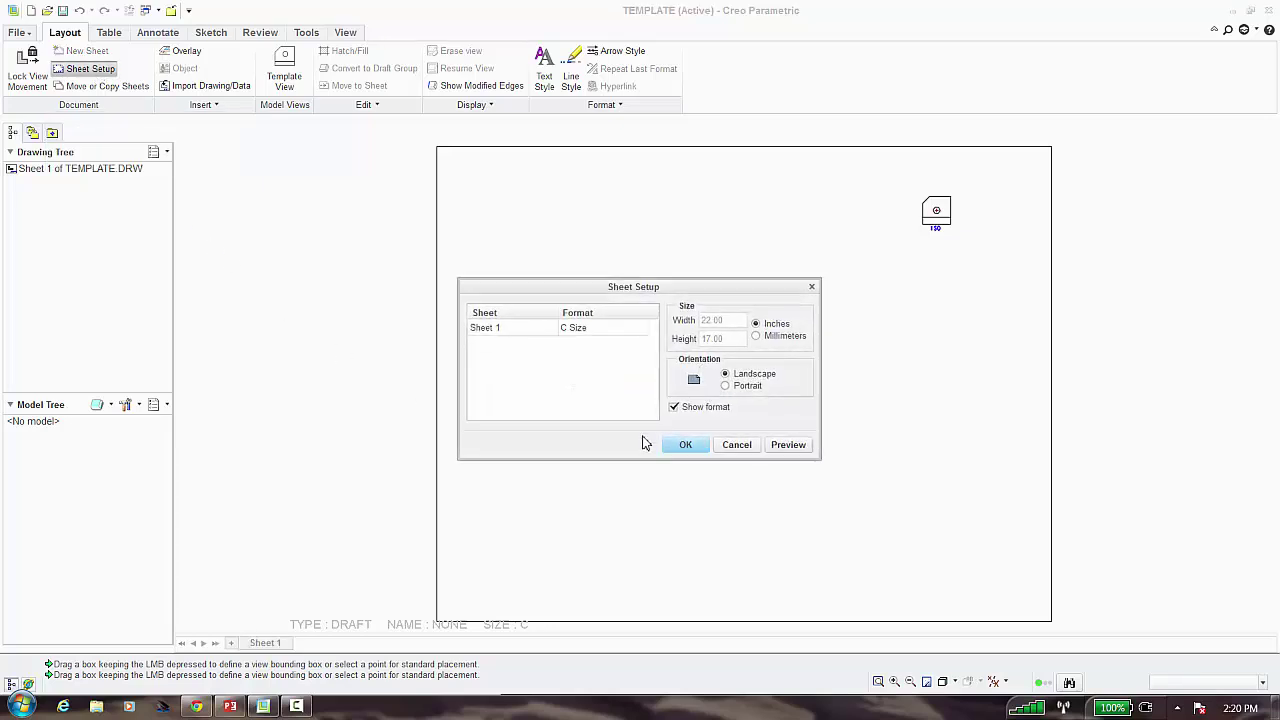
pyautogui.click(615, 330)
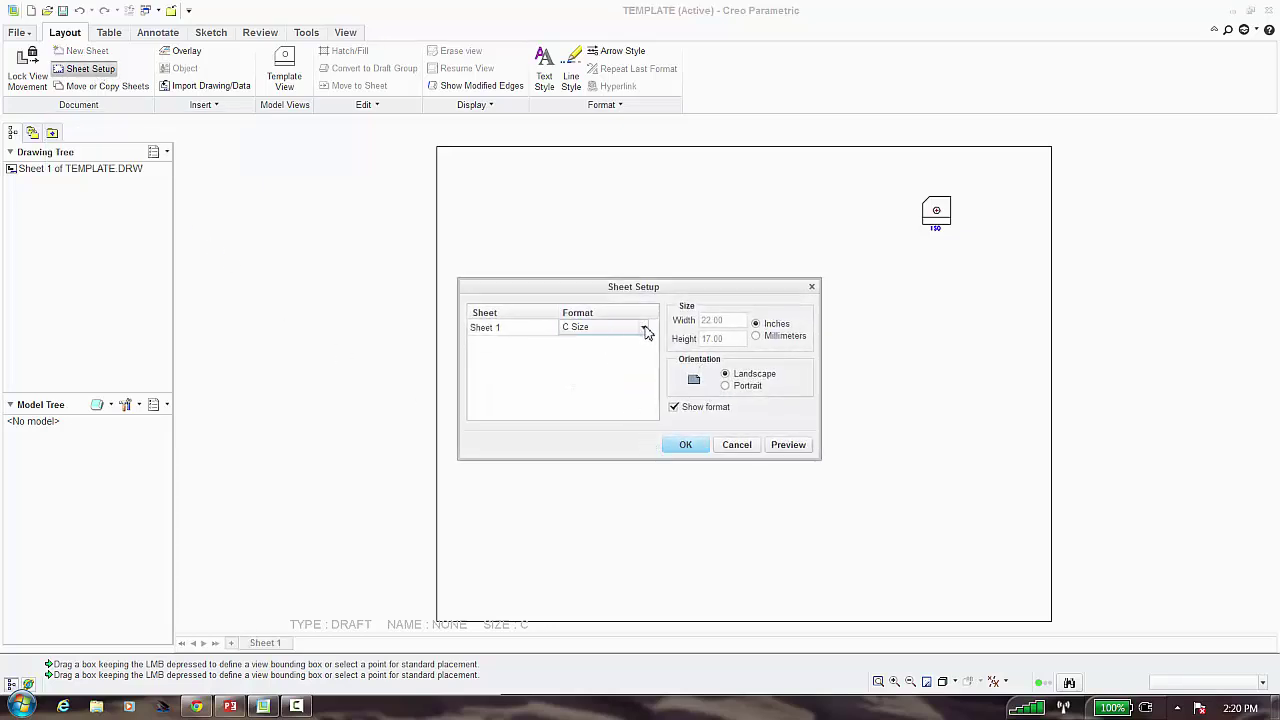
pyautogui.click(645, 330)
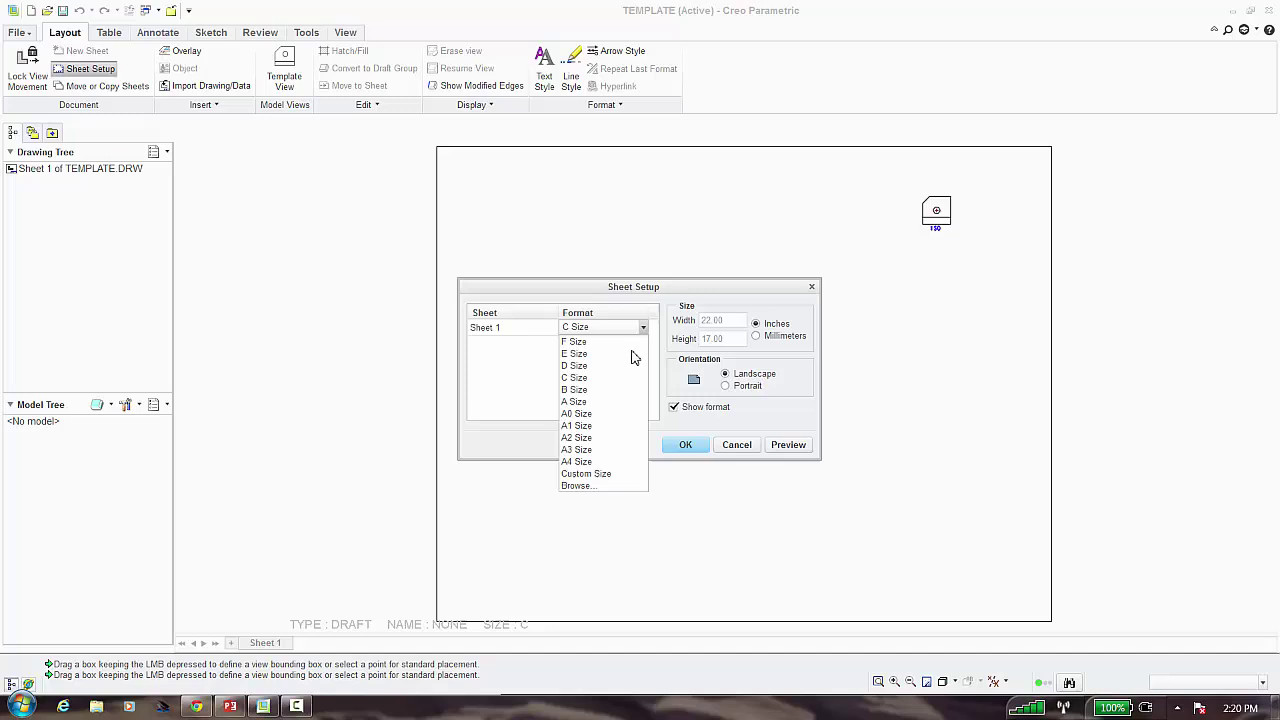
pyautogui.click(597, 487)
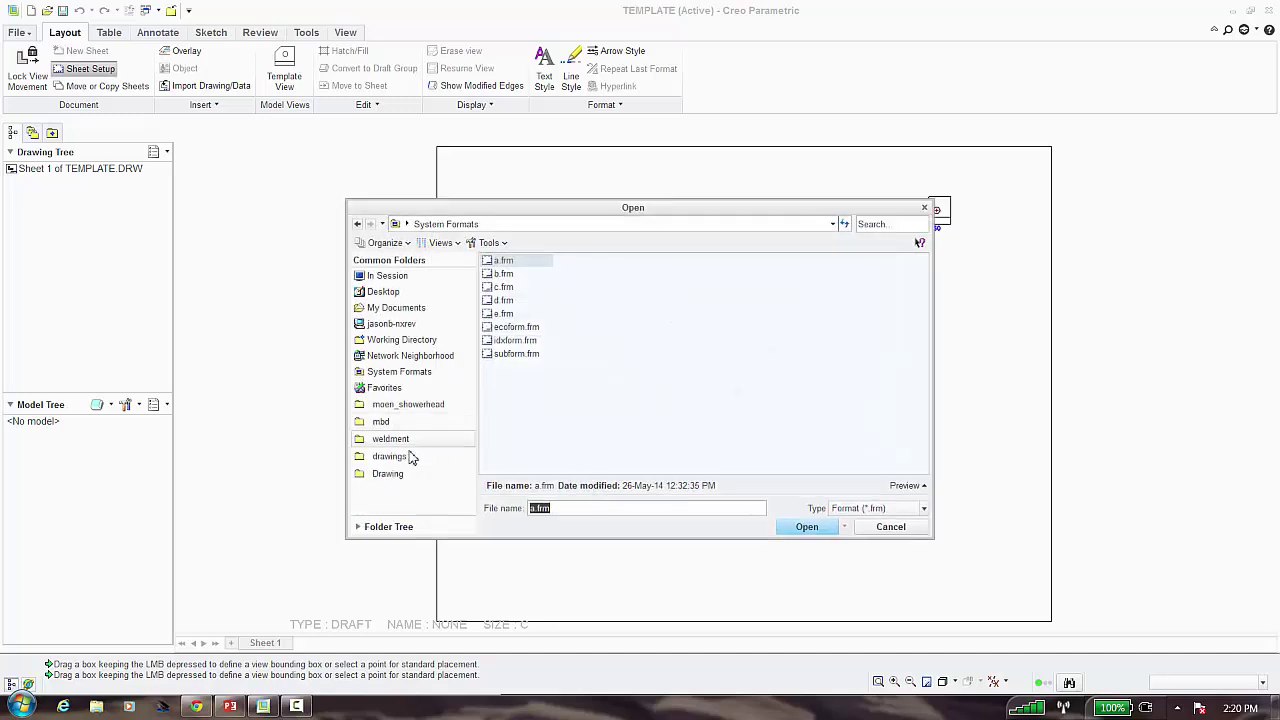
pyautogui.click(393, 345)
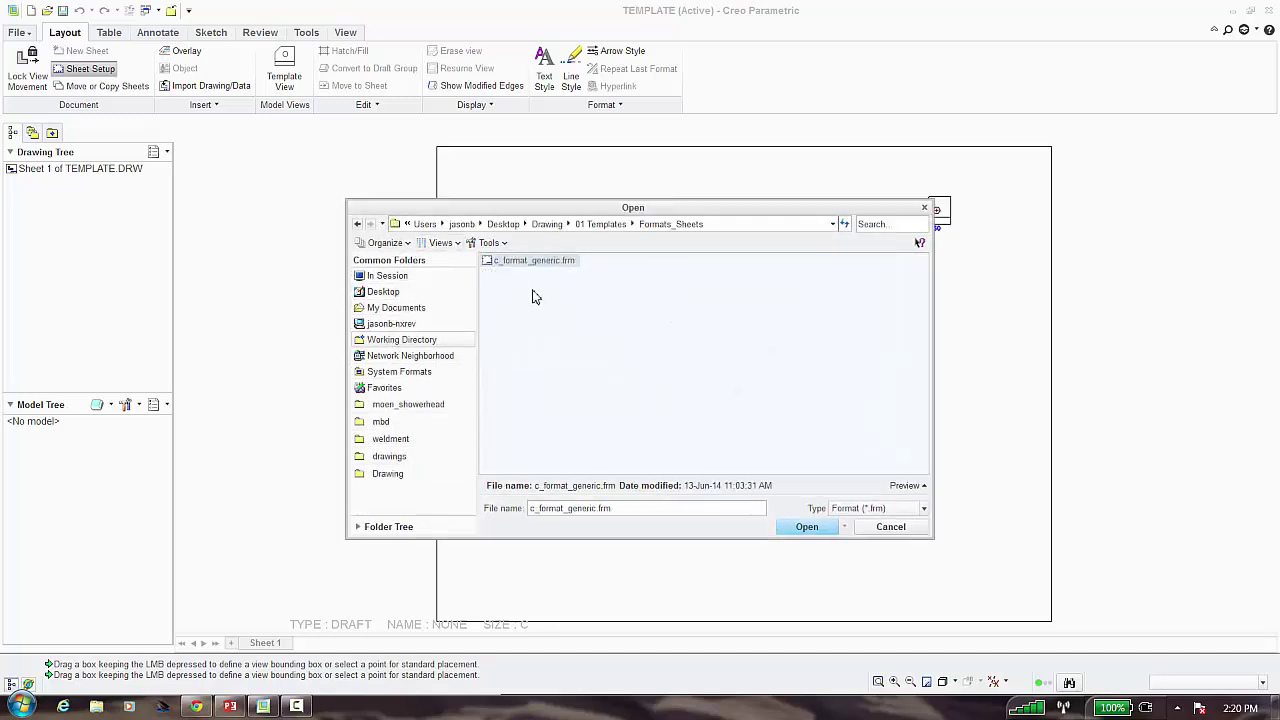
pyautogui.click(786, 527)
pyautogui.click(686, 446)
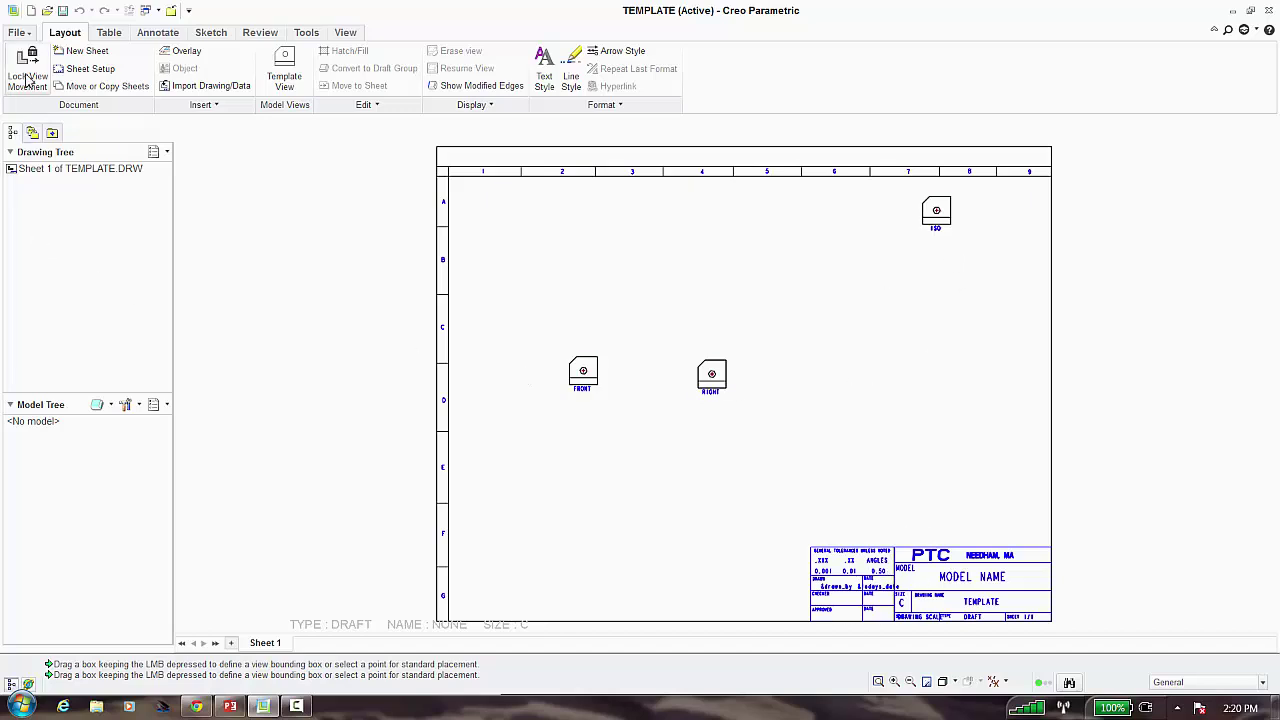
# Open the Detail Options via Drawing Properties, review text_height and text_thickness, then open Find Option
pyautogui.click(22, 34)
pyautogui.moveTo(57, 215)
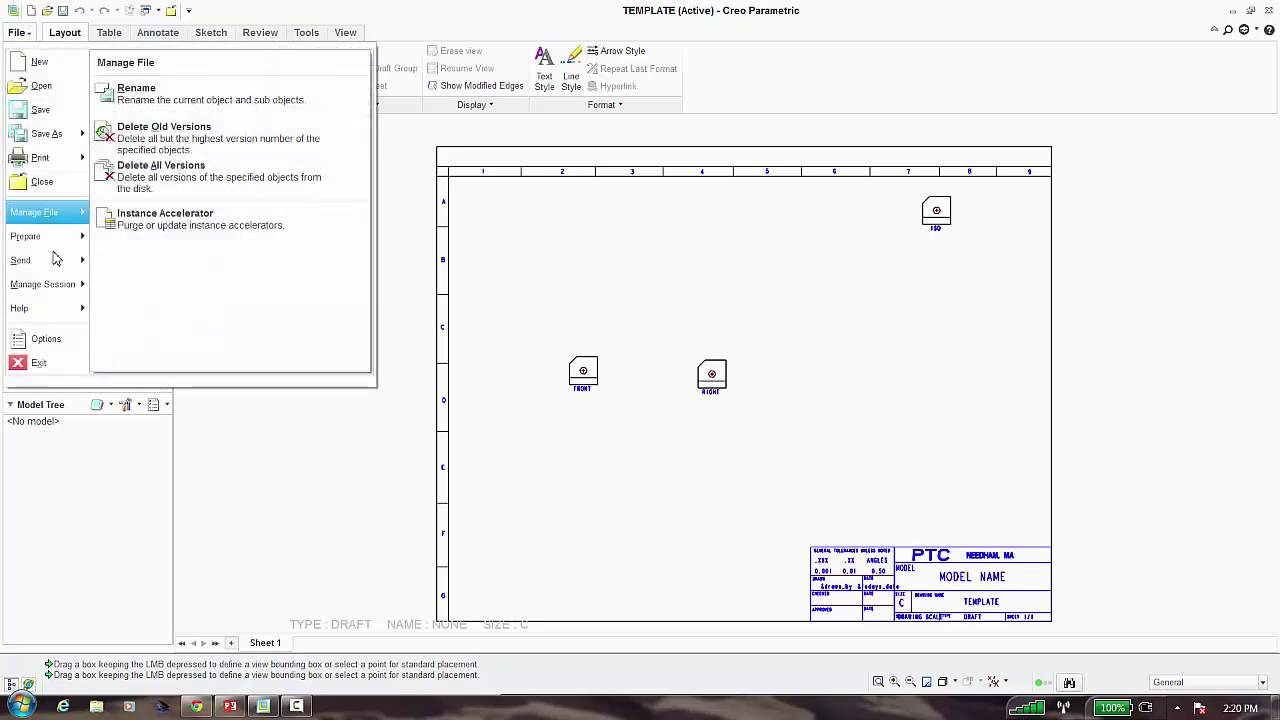
pyautogui.moveTo(60, 237)
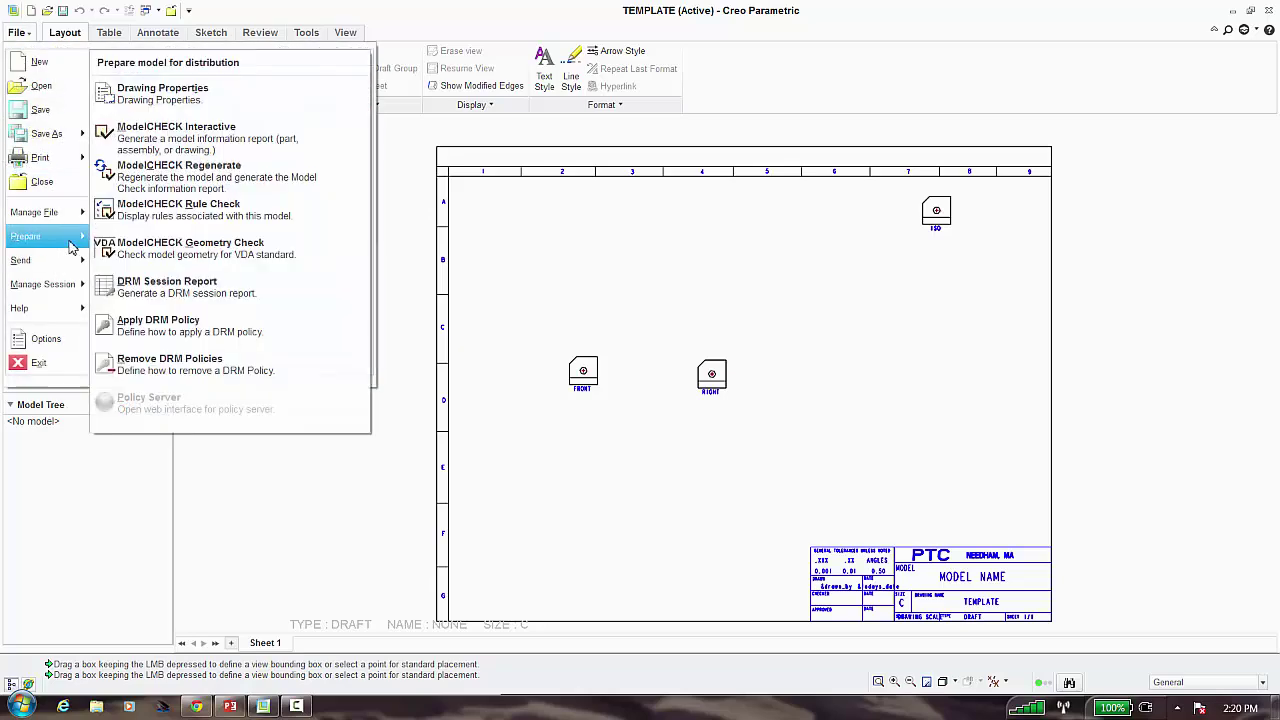
pyautogui.click(163, 100)
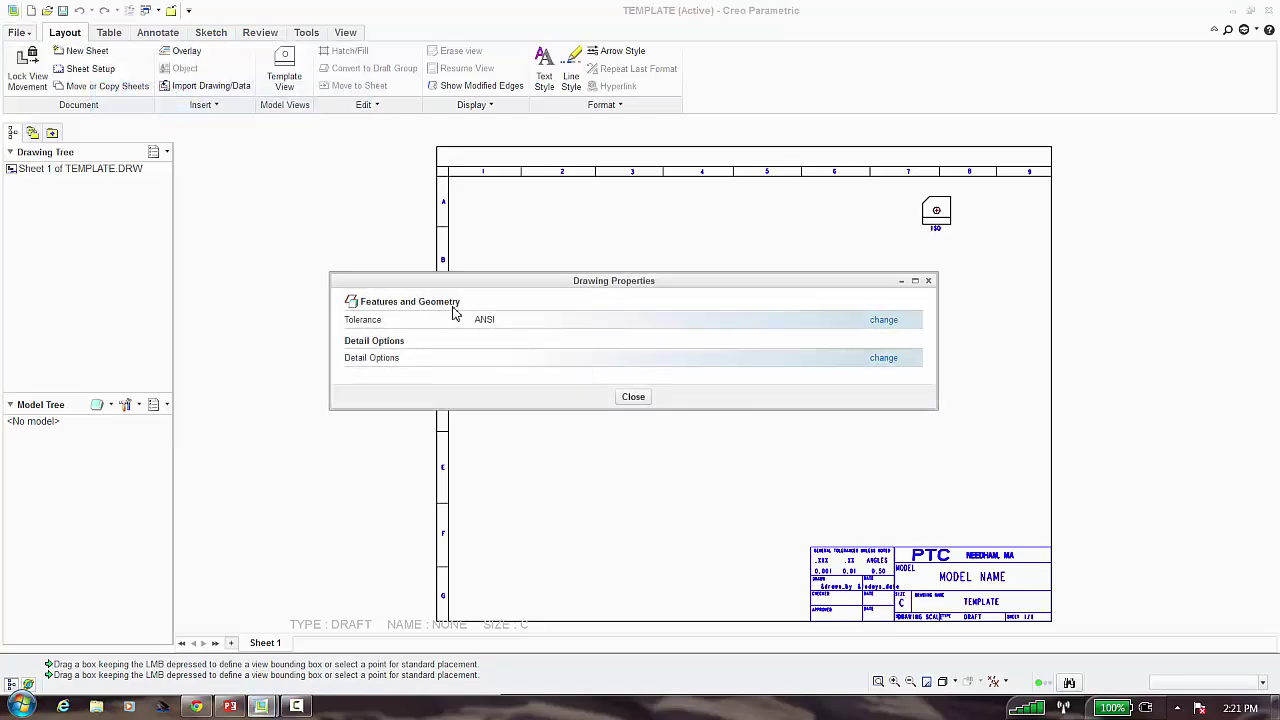
pyautogui.click(877, 358)
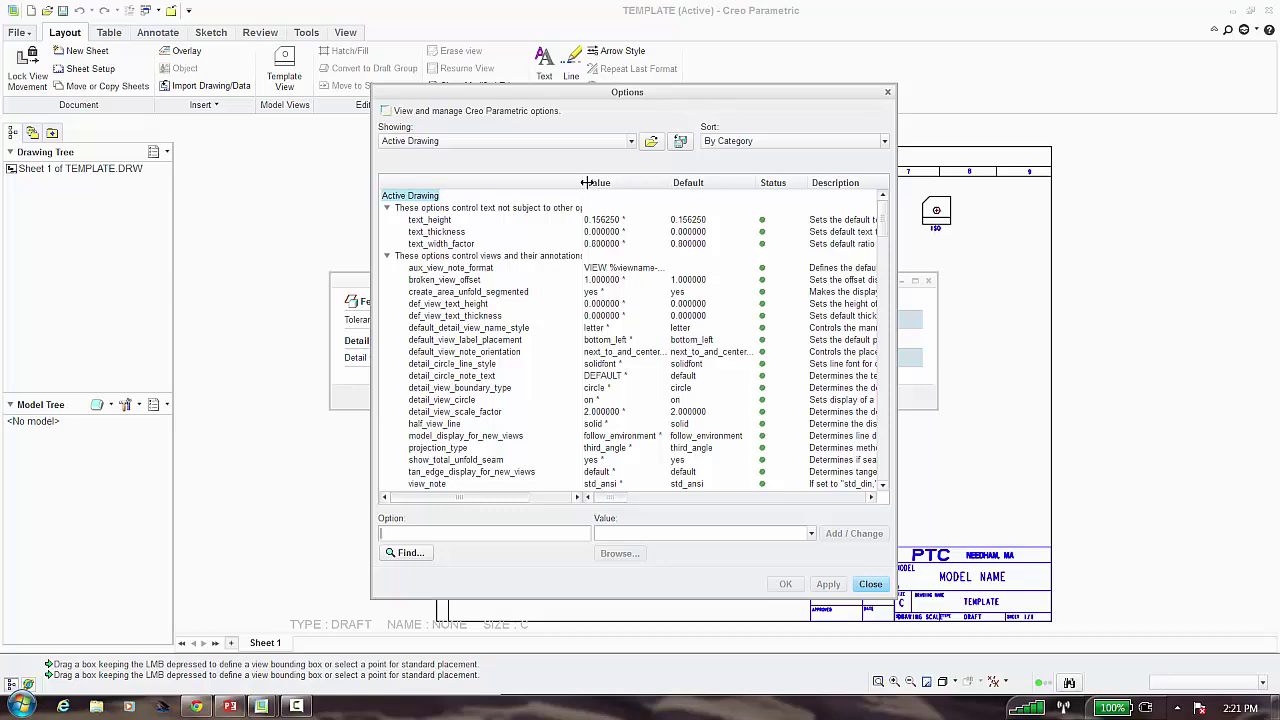
pyautogui.moveTo(587, 182); pyautogui.dragTo(637, 182)
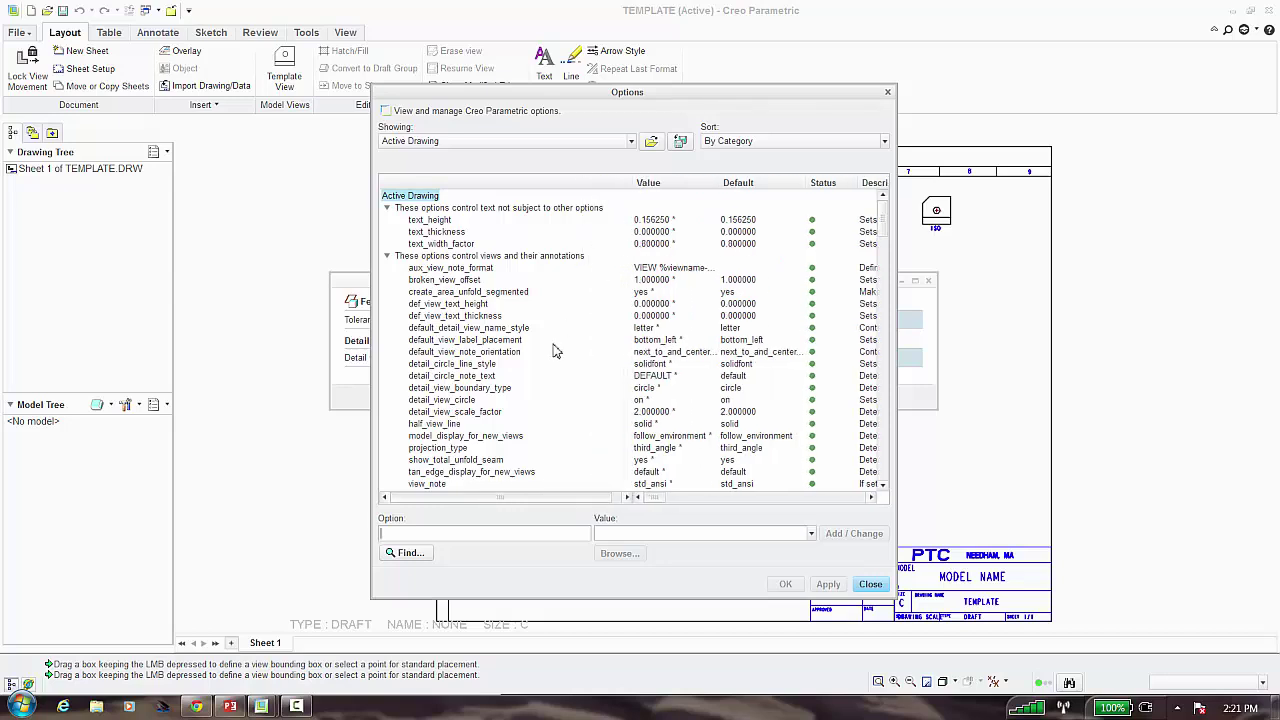
pyautogui.click(437, 221)
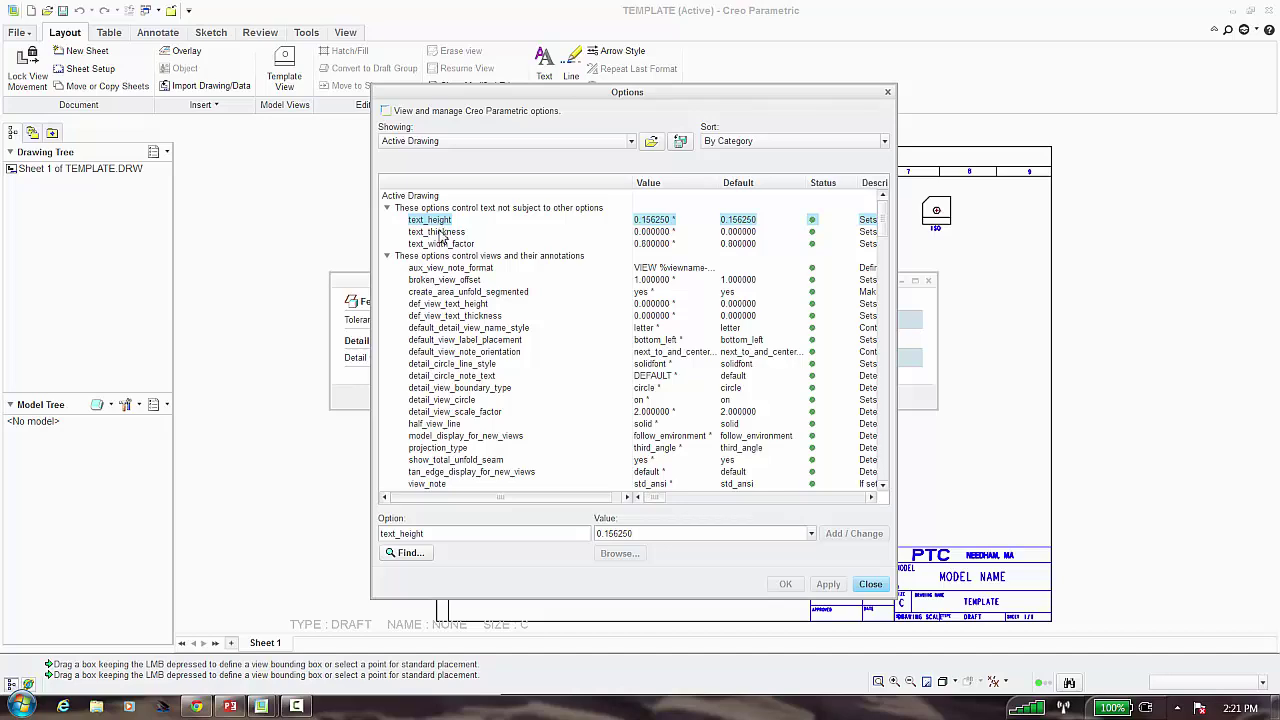
pyautogui.click(440, 232)
pyautogui.scroll(-2, 480, 312)
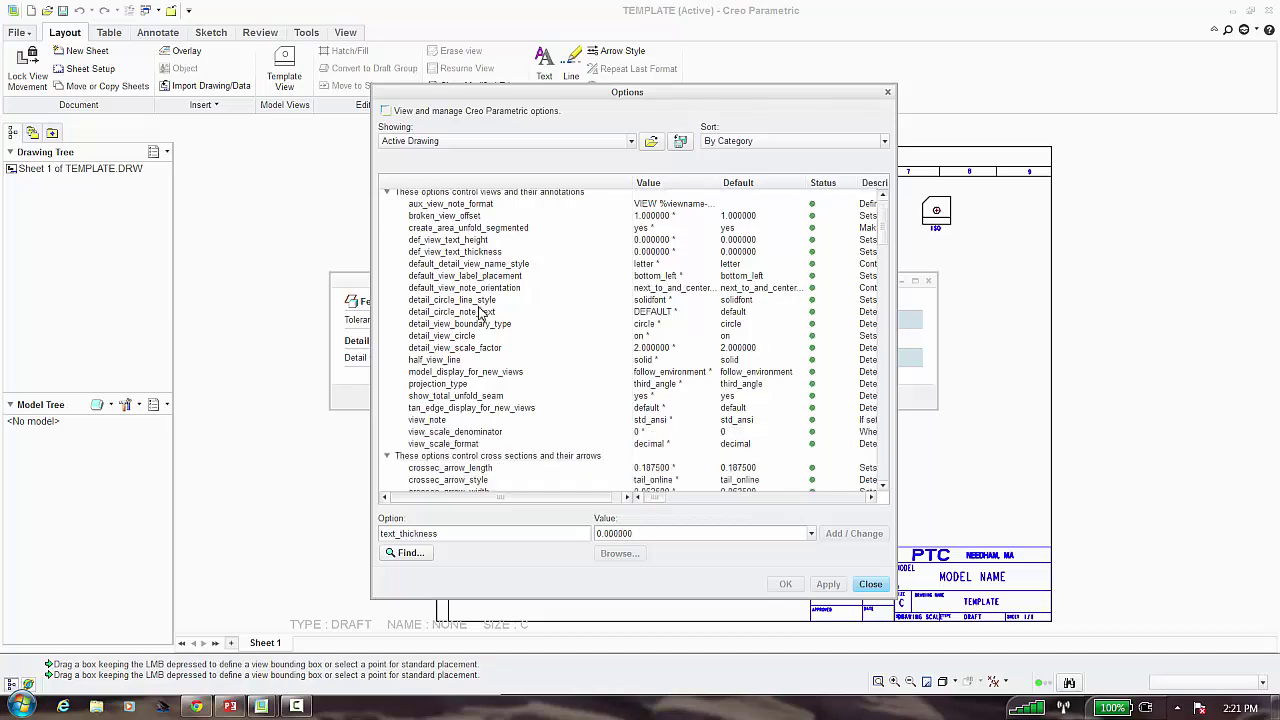
pyautogui.click(422, 553)
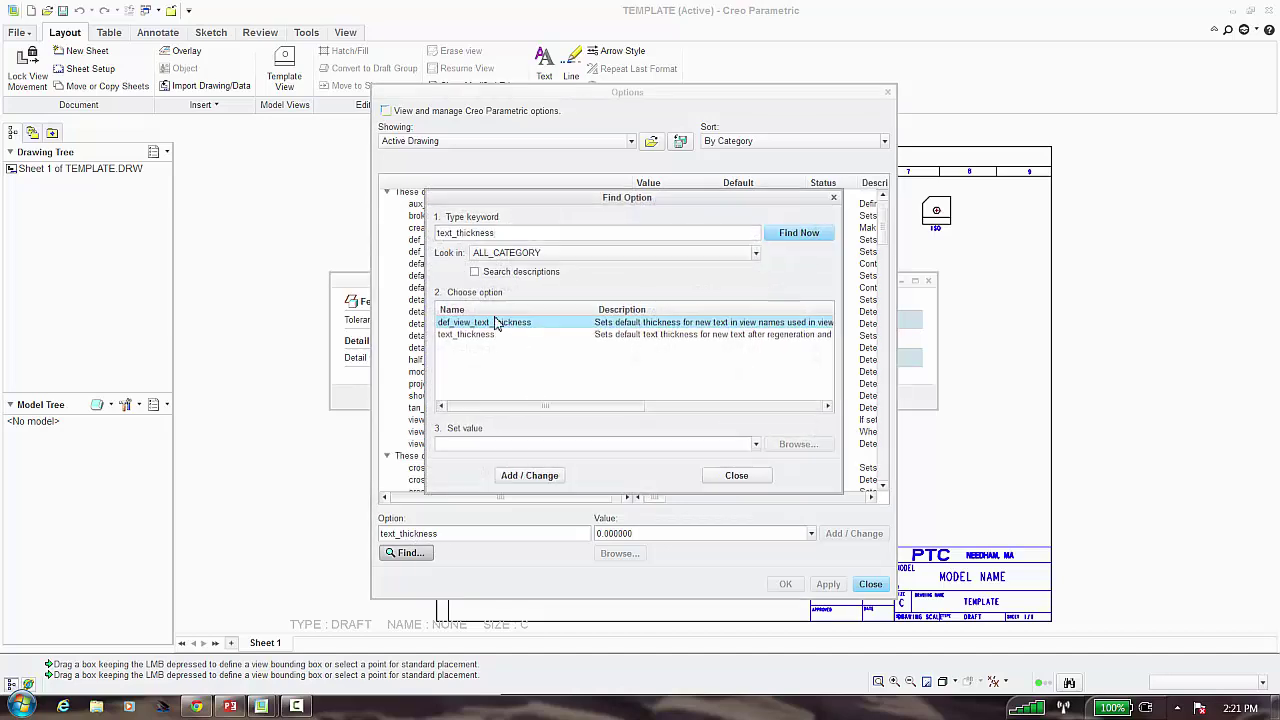
# Search for 'arrow' and set arrow_style to filled
pyautogui.moveTo(503, 233); pyautogui.dragTo(425, 233)
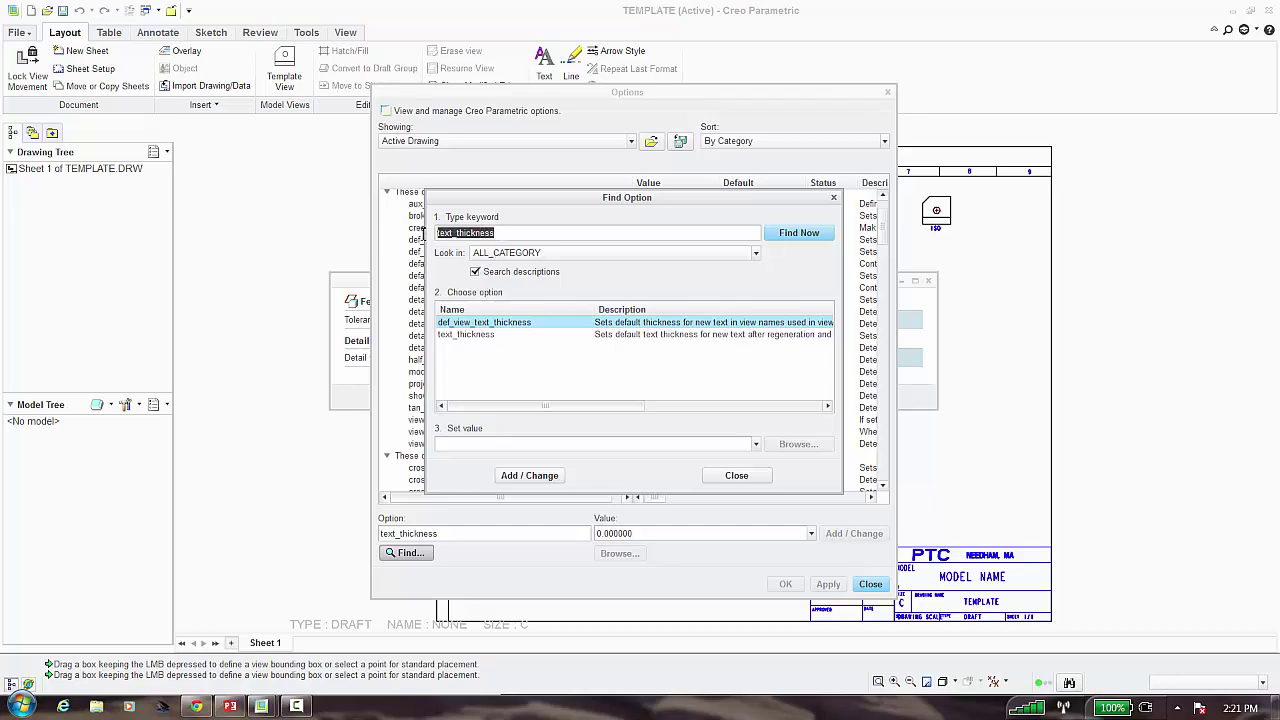
pyautogui.write('arrow')
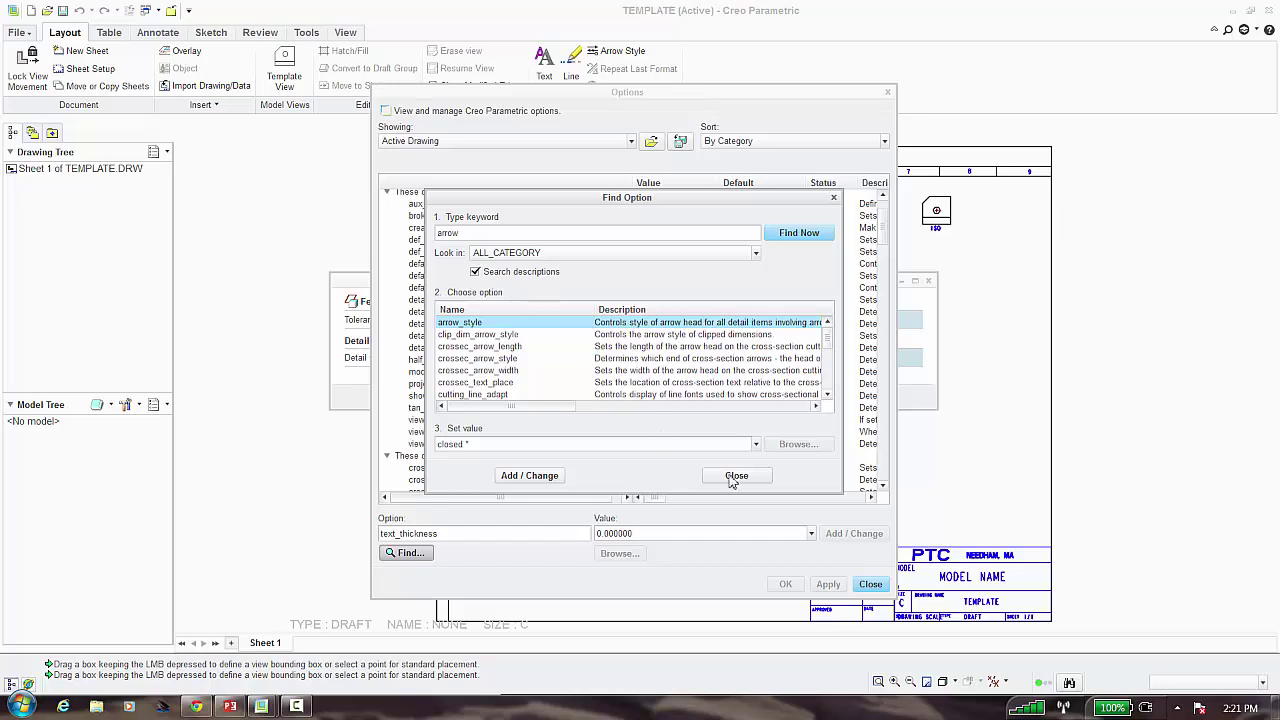
pyautogui.click(755, 444)
pyautogui.click(474, 483)
pyautogui.click(550, 484)
pyautogui.click(740, 477)
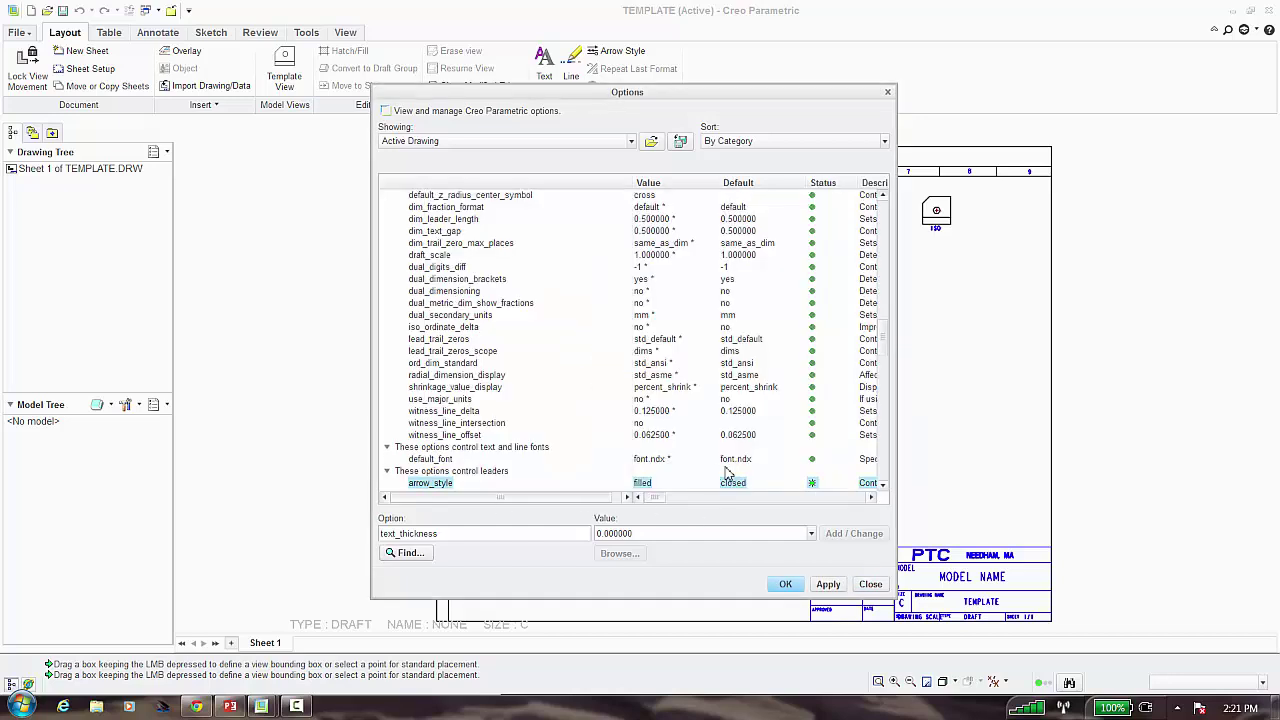
# Search options and descriptions for gtol settings, reviewing them and leaving gtol_display_style at std
pyautogui.click(410, 553)
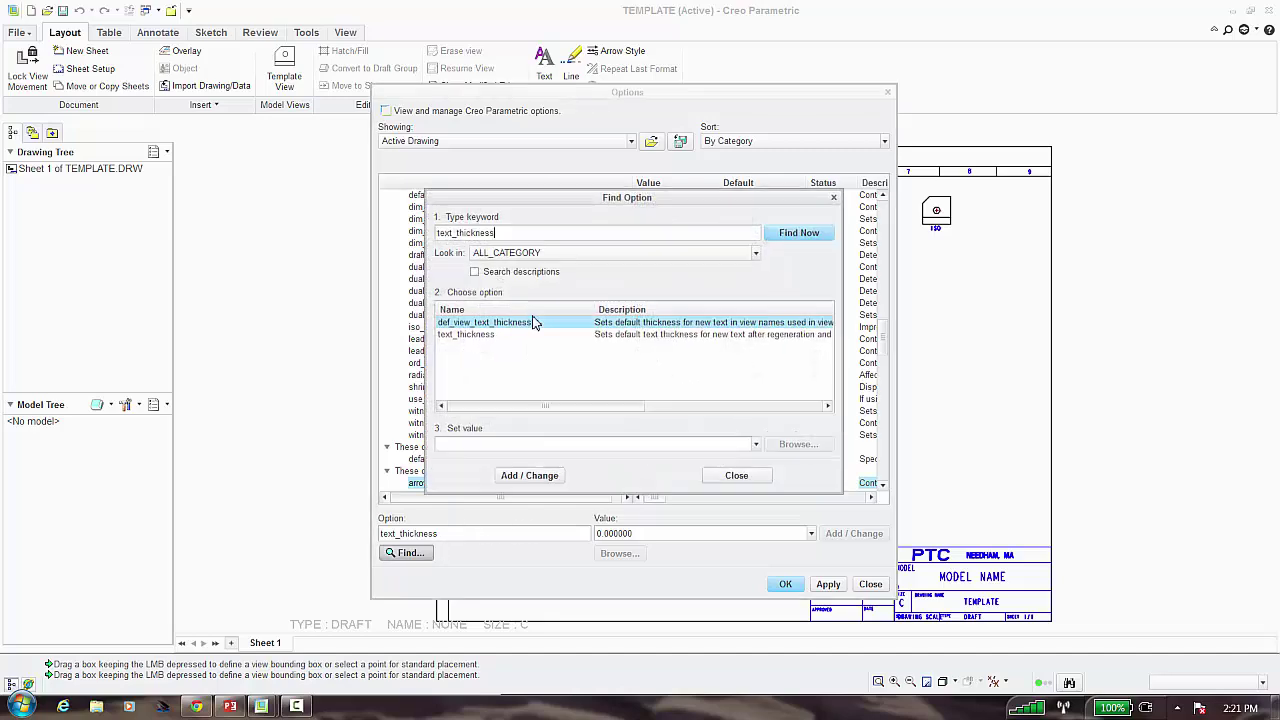
pyautogui.click(497, 273)
pyautogui.moveTo(503, 232); pyautogui.dragTo(435, 232)
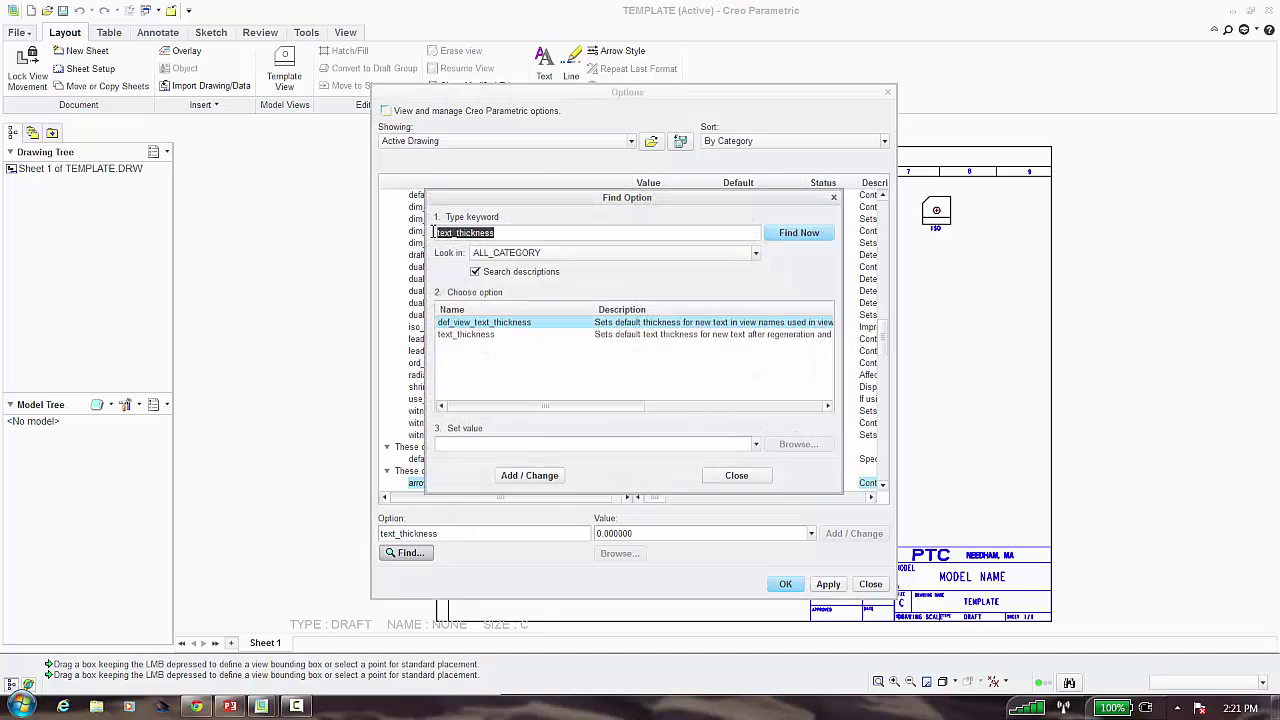
pyautogui.press('BackSpace')
pyautogui.write('gtol')
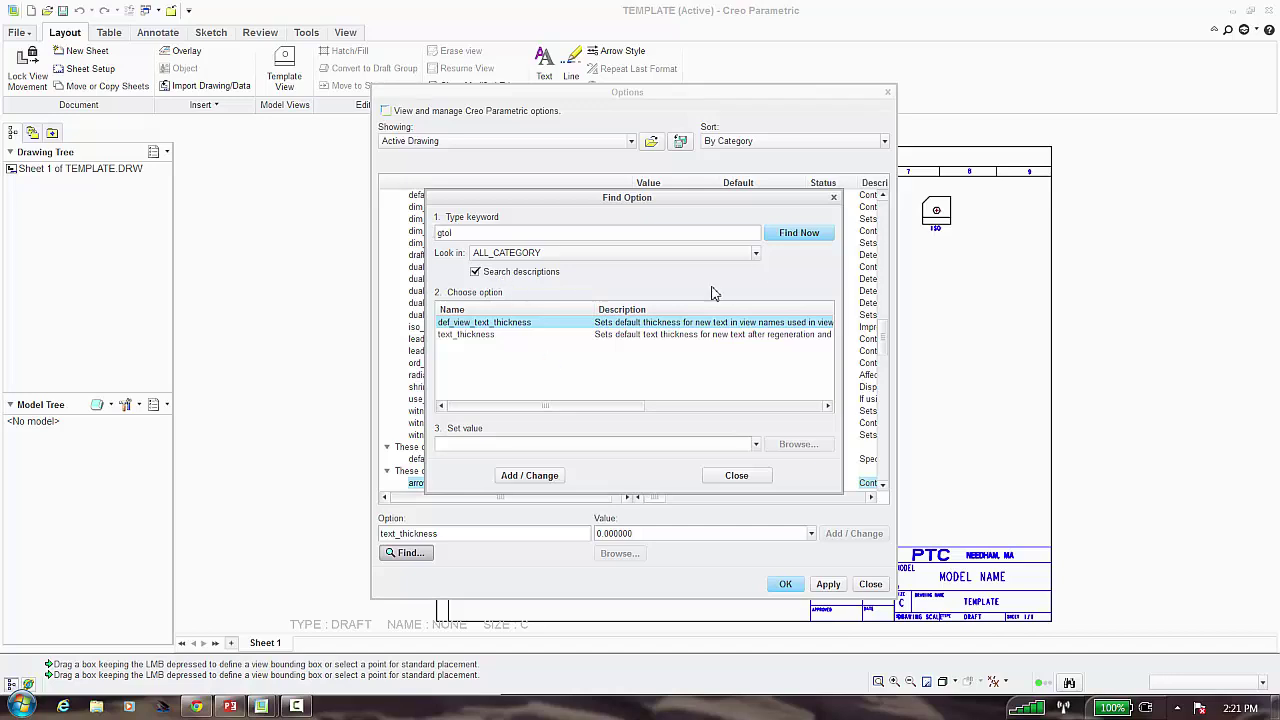
pyautogui.click(795, 234)
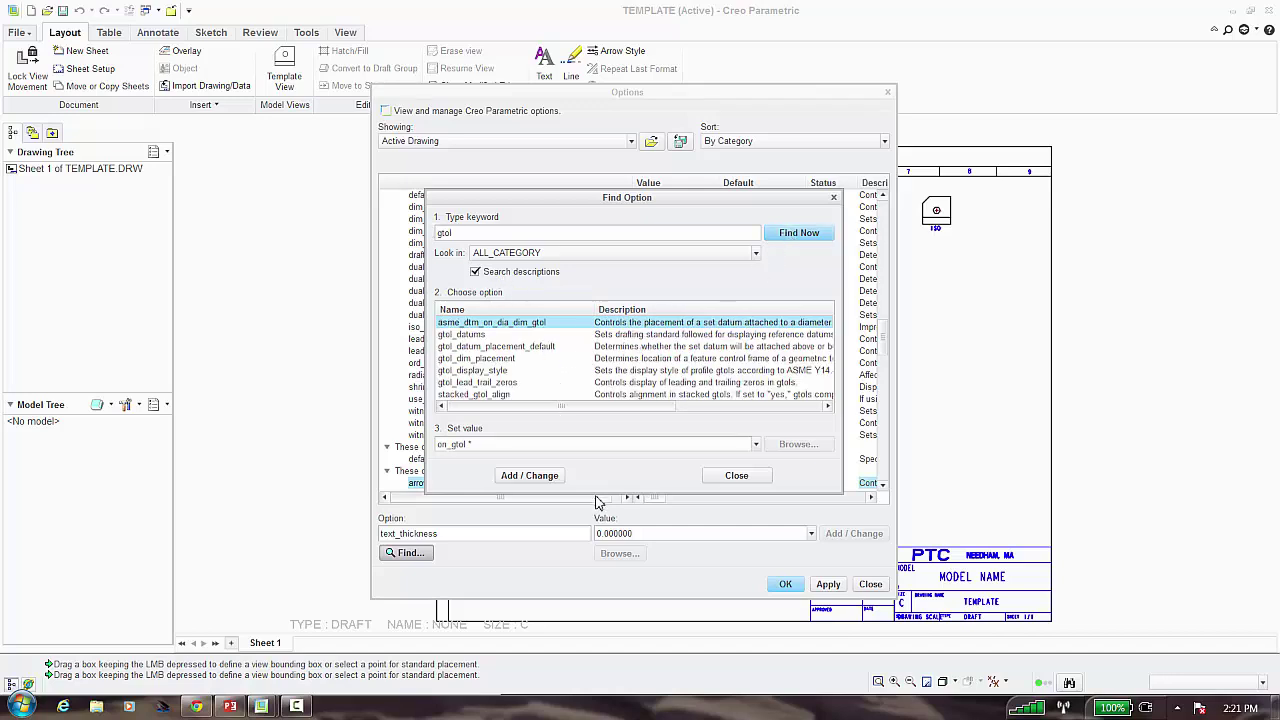
pyautogui.moveTo(599, 495); pyautogui.dragTo(592, 663)
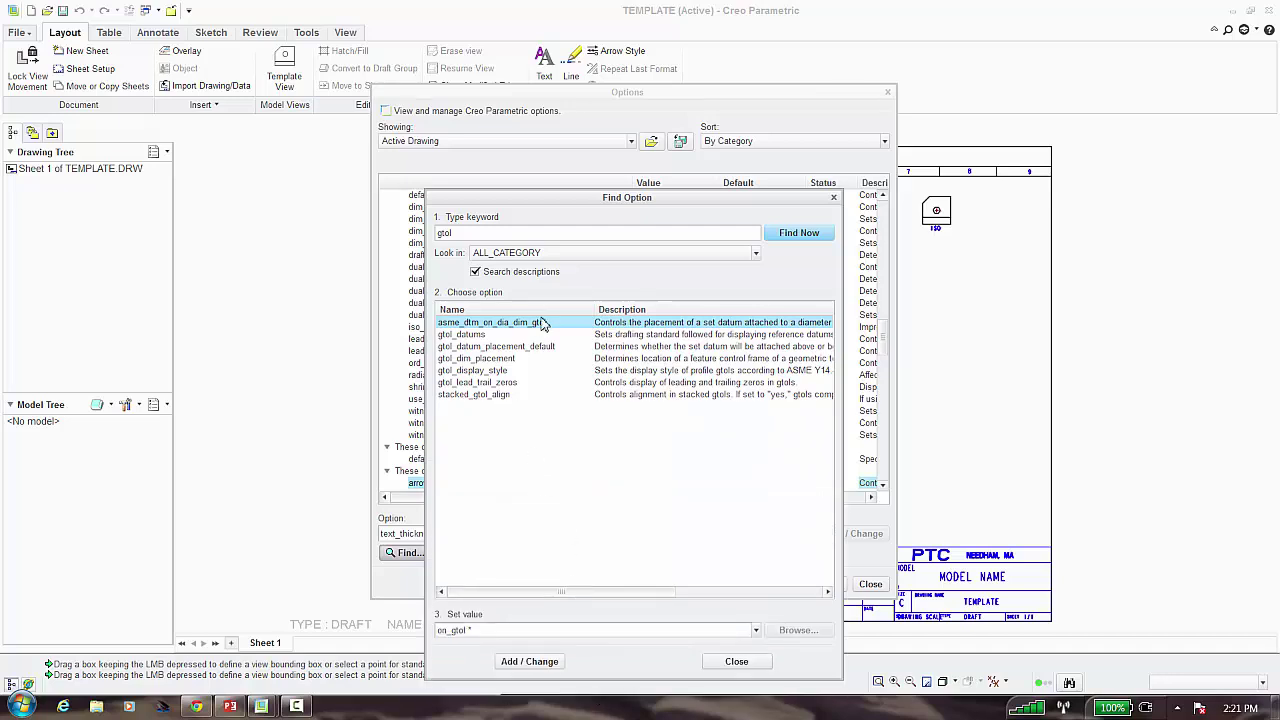
pyautogui.moveTo(596, 311); pyautogui.dragTo(578, 311)
pyautogui.click(482, 335)
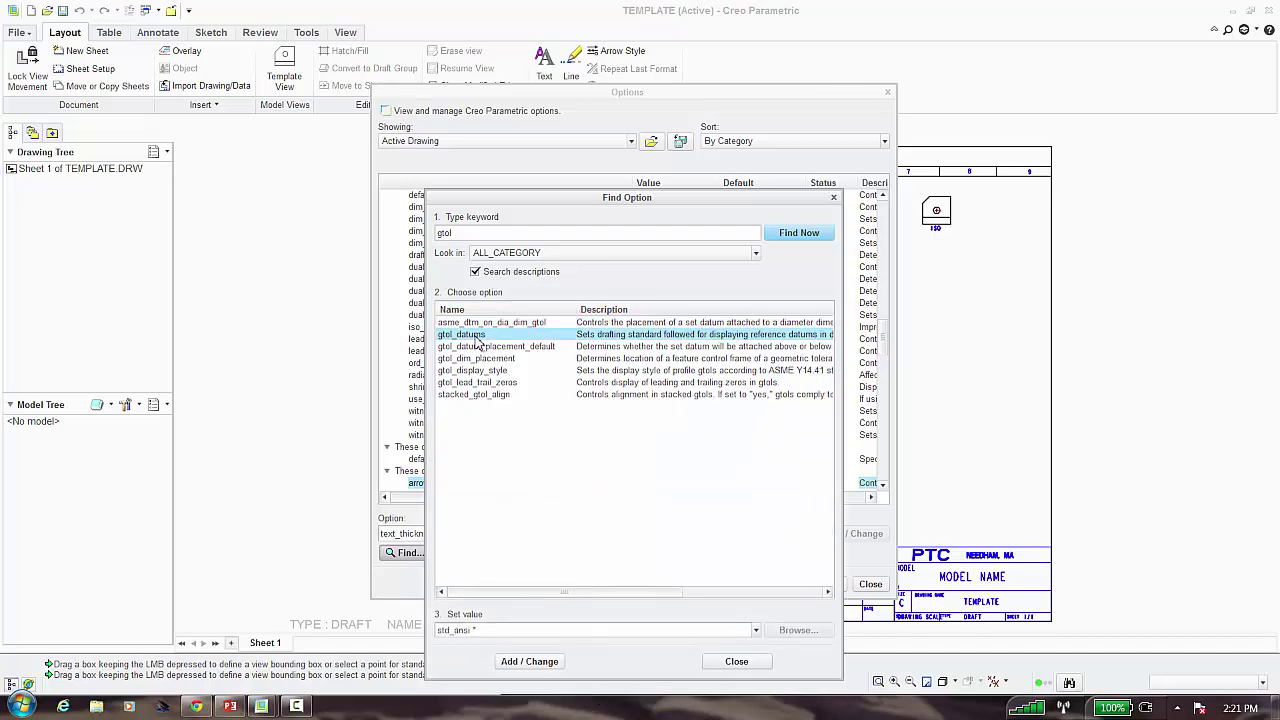
pyautogui.click(485, 346)
pyautogui.click(482, 359)
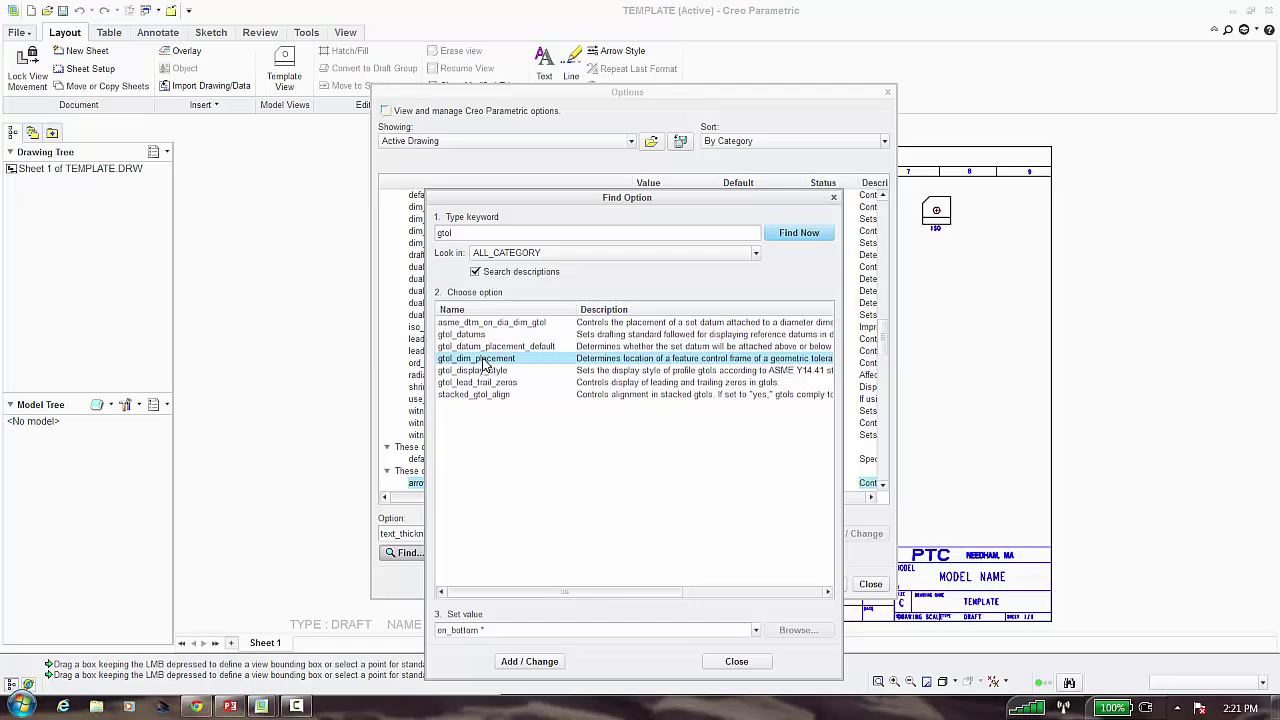
pyautogui.click(482, 372)
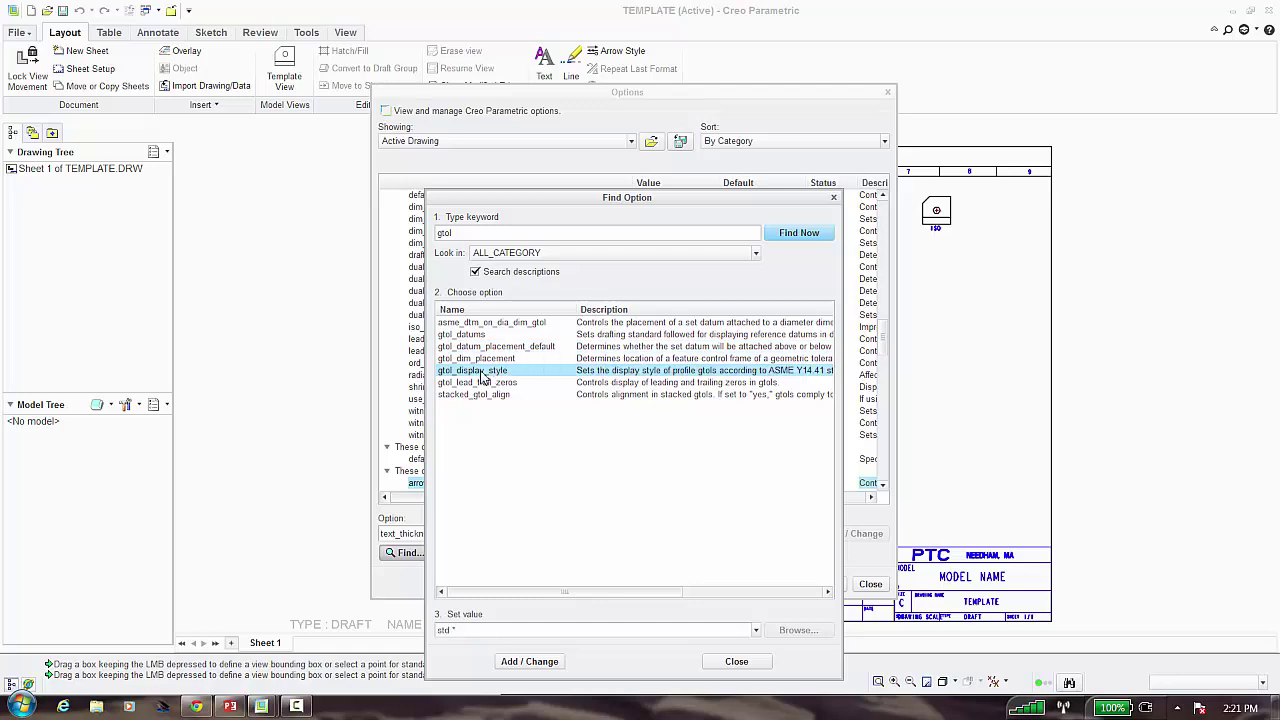
pyautogui.click(758, 630)
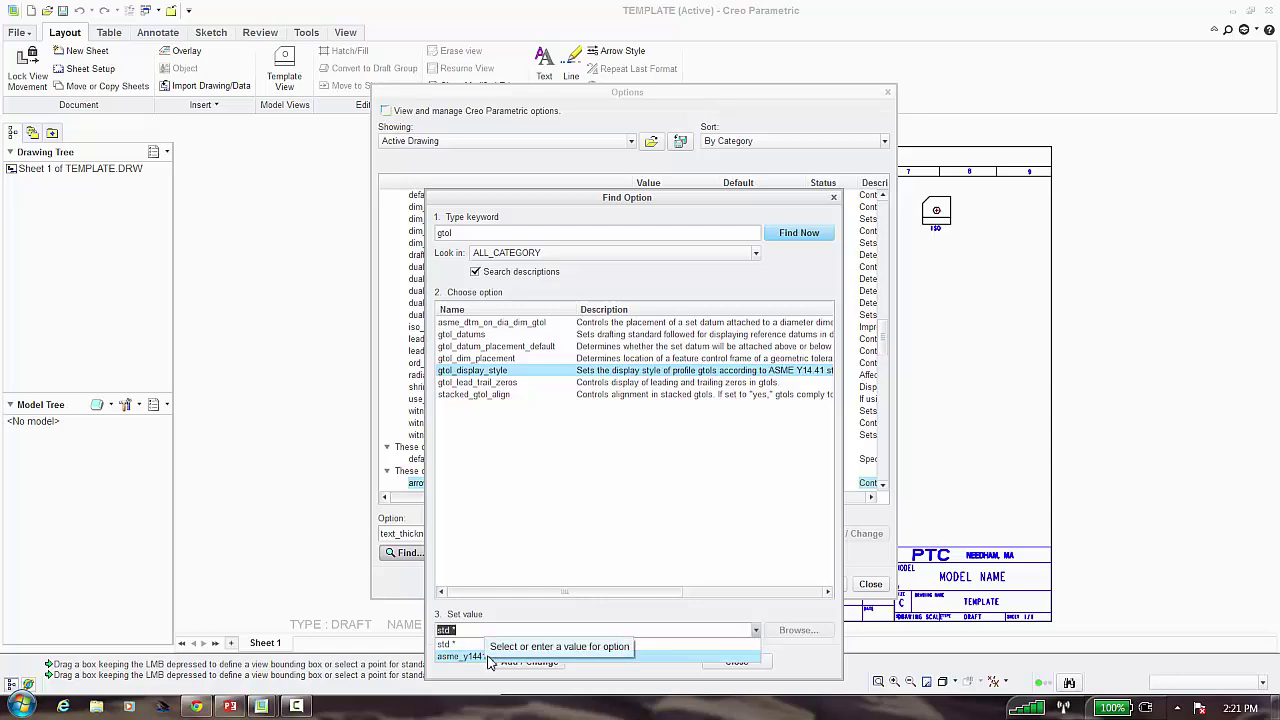
pyautogui.click(586, 416)
pyautogui.click(575, 384)
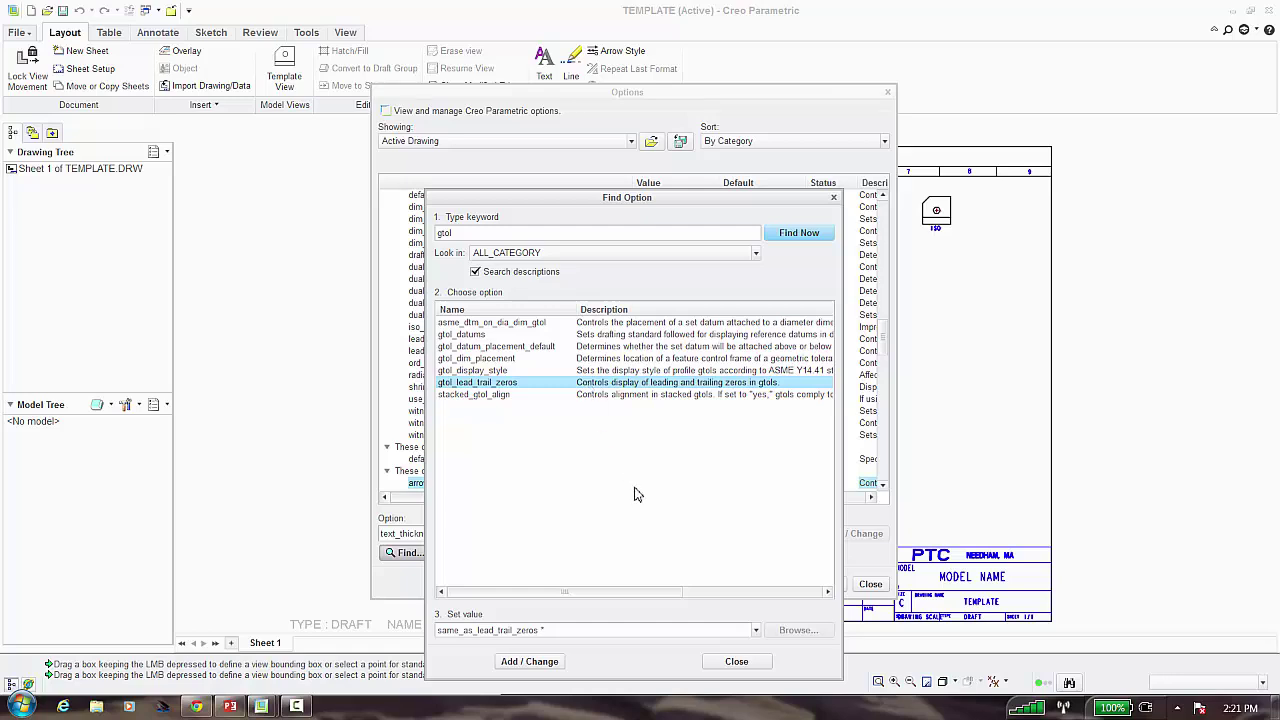
# Close the search, apply the changed detail options and close the list
pyautogui.click(734, 662)
pyautogui.click(828, 585)
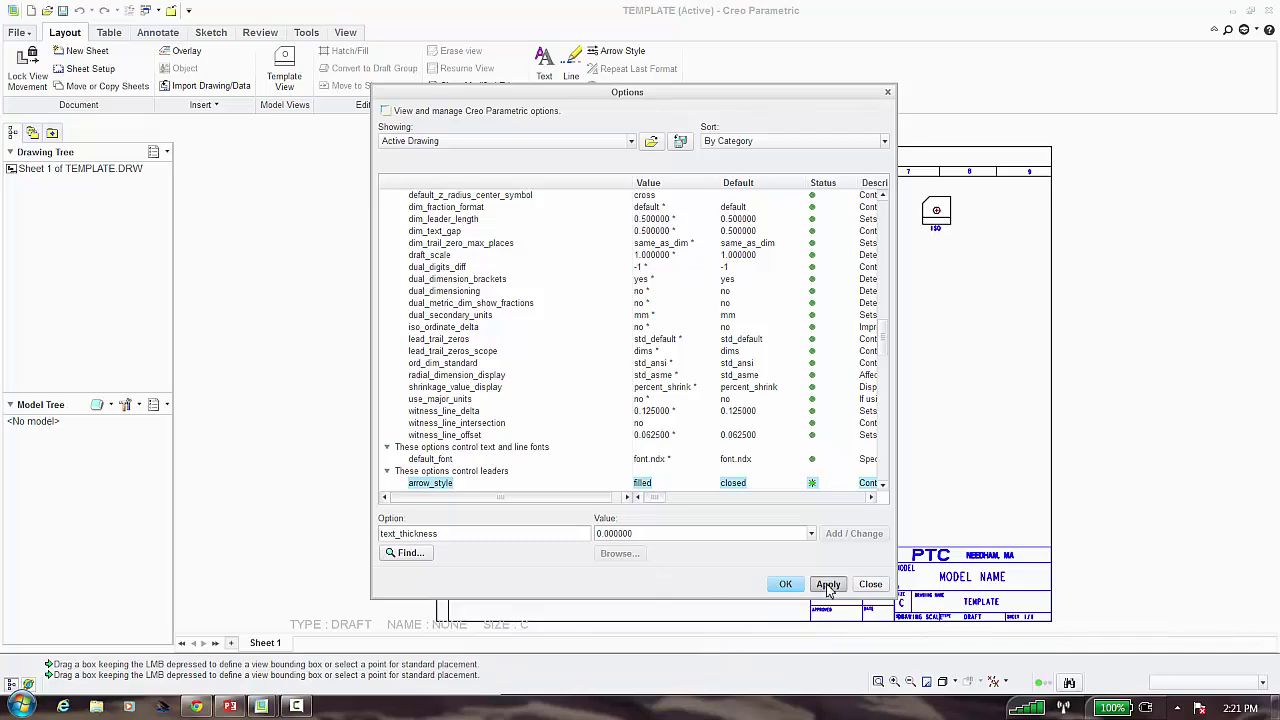
pyautogui.click(868, 586)
# Close the template drawing without saving and erase undisplayed objects from session
pyautogui.click(644, 398)
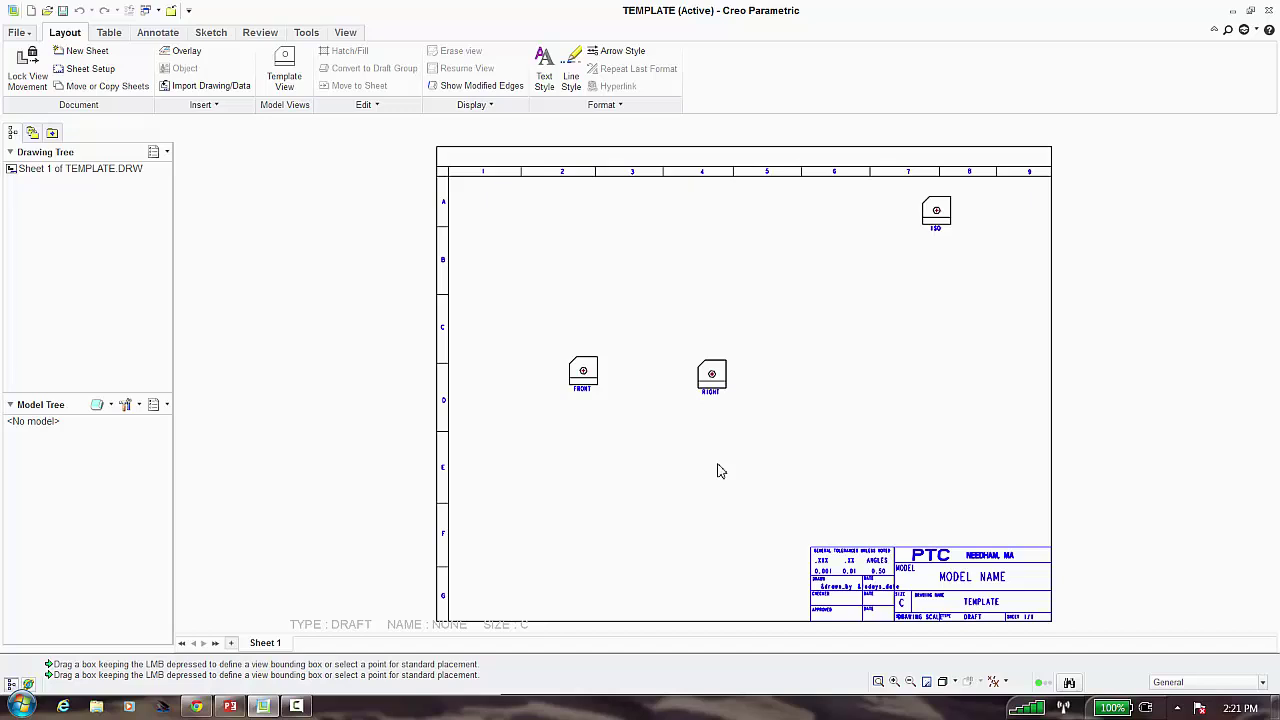
pyautogui.click(62, 12)
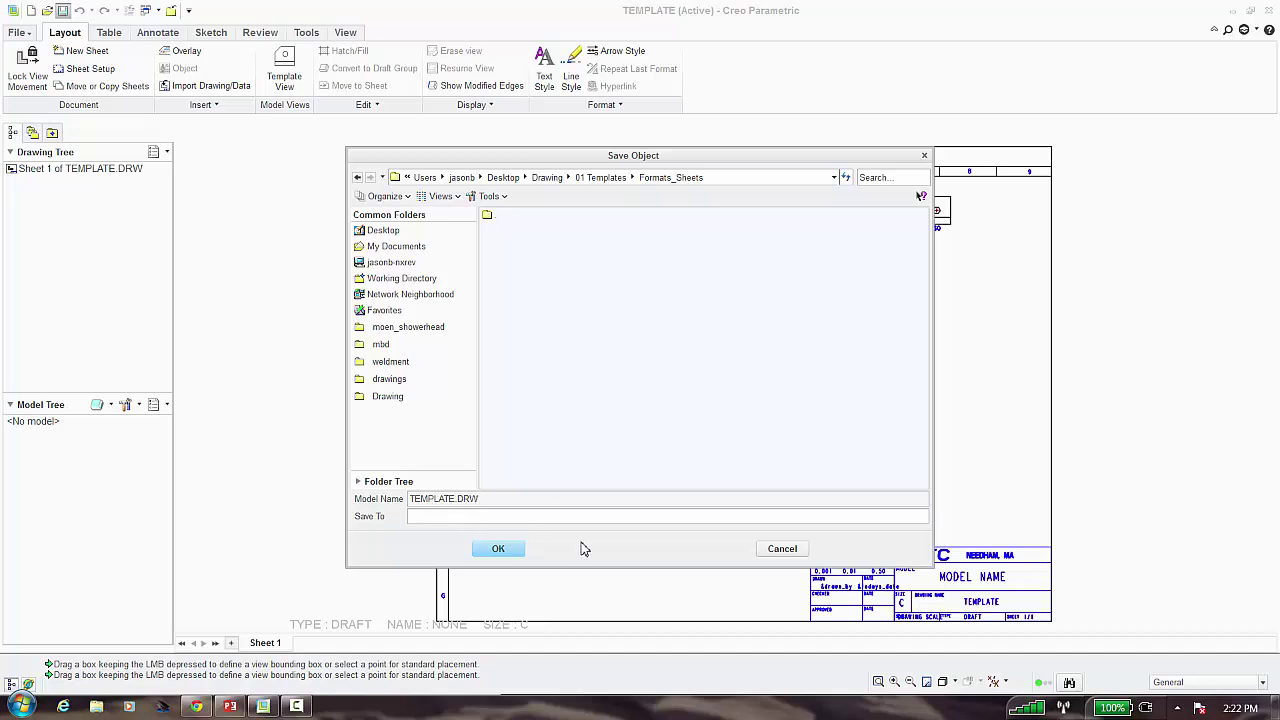
pyautogui.click(786, 552)
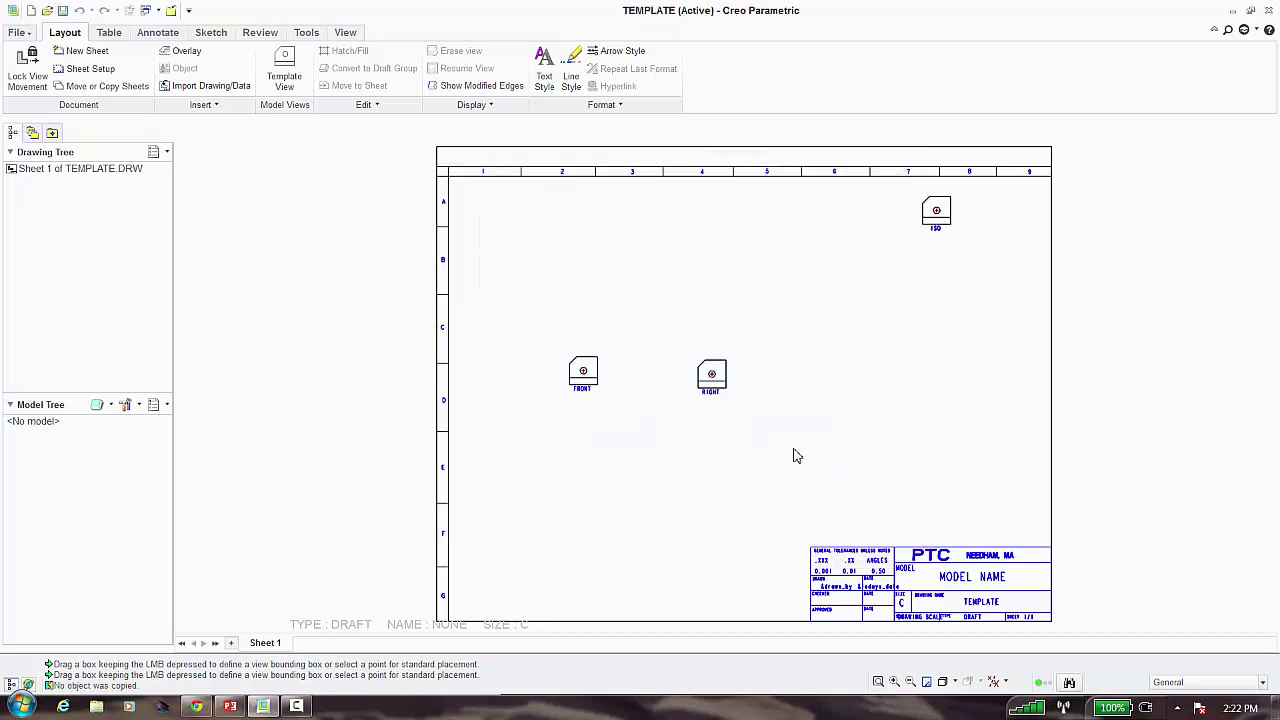
pyautogui.click(171, 11)
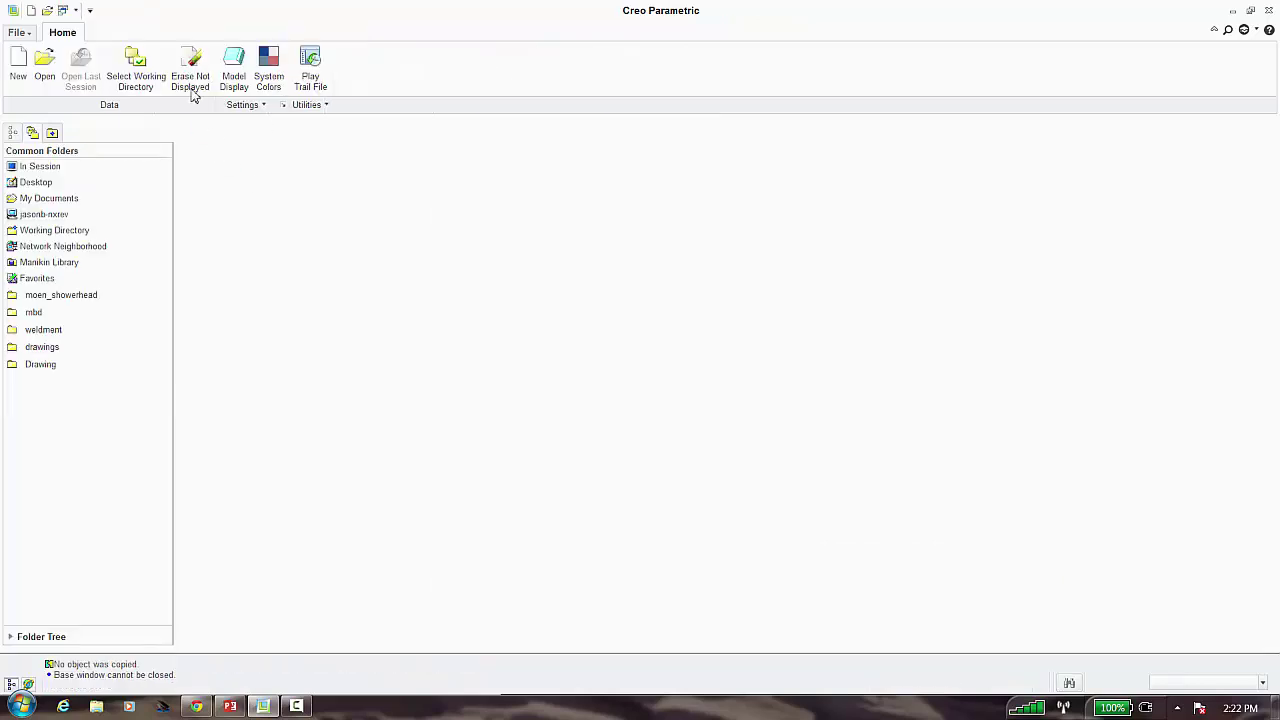
pyautogui.click(190, 78)
pyautogui.press('Return')
# Open clutch_body.prt from 01 Templates > Templates_Using
pyautogui.click(44, 70)
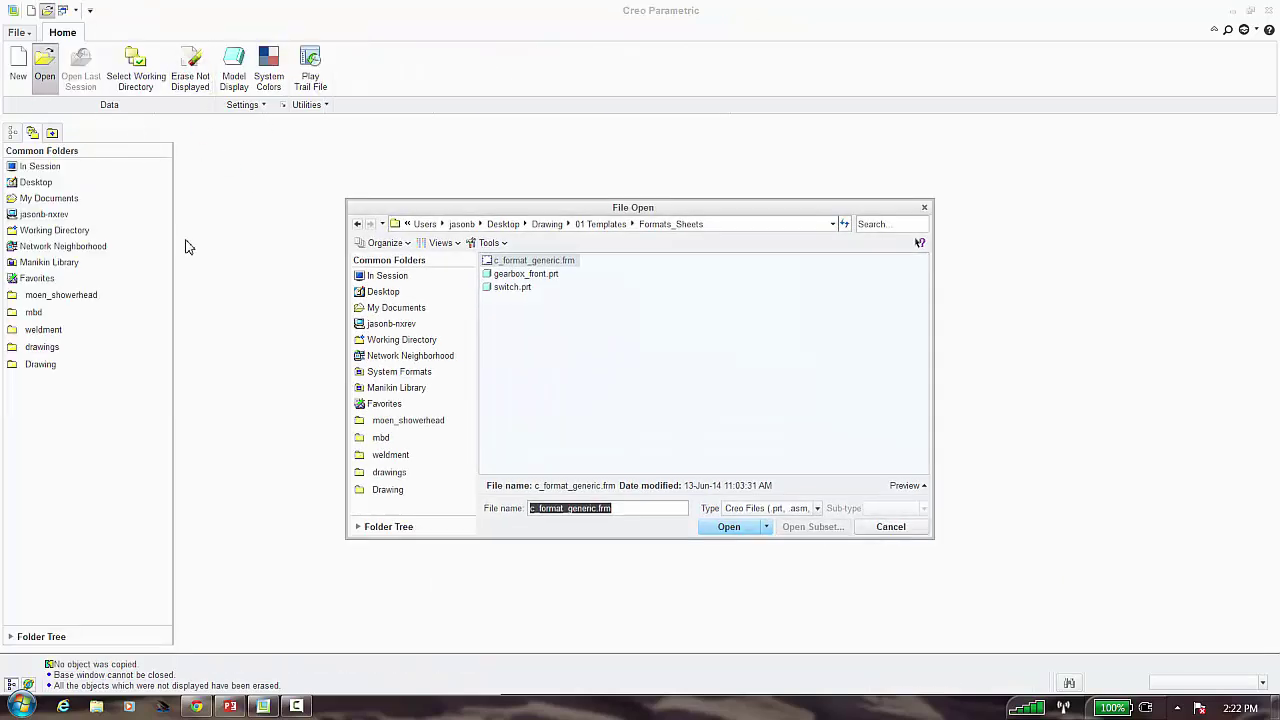
pyautogui.click(603, 225)
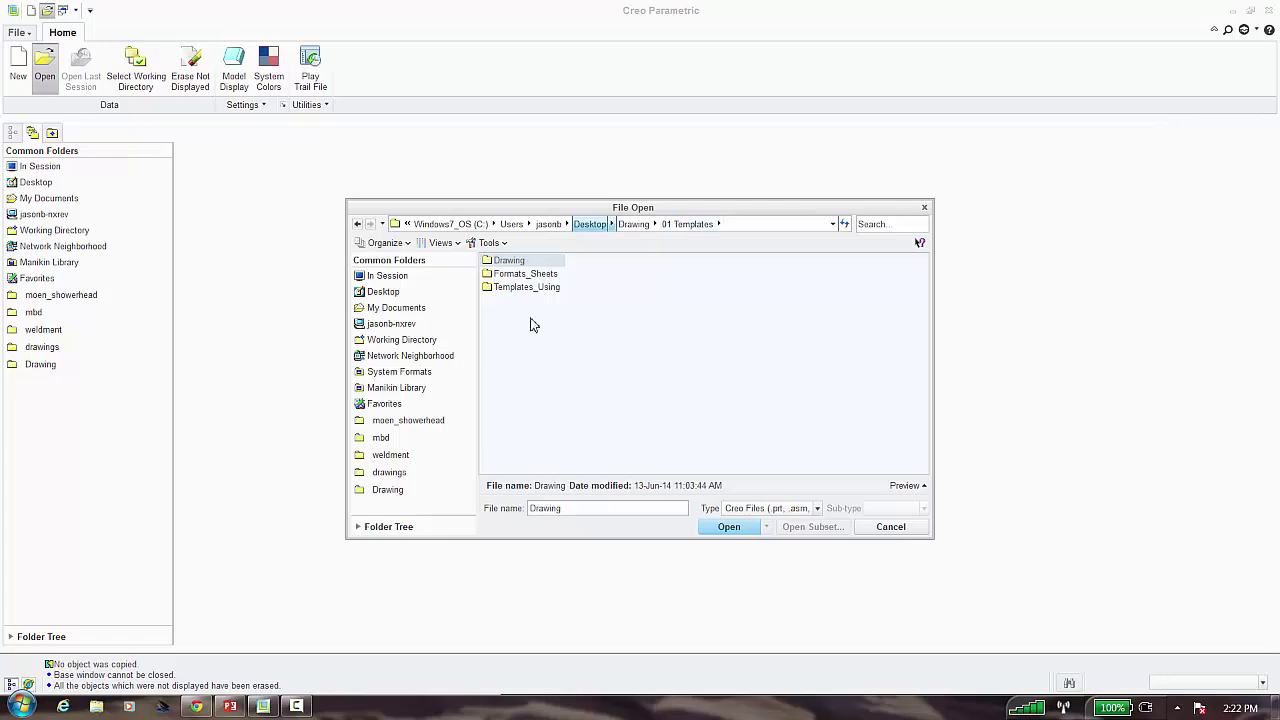
pyautogui.doubleClick(527, 287)
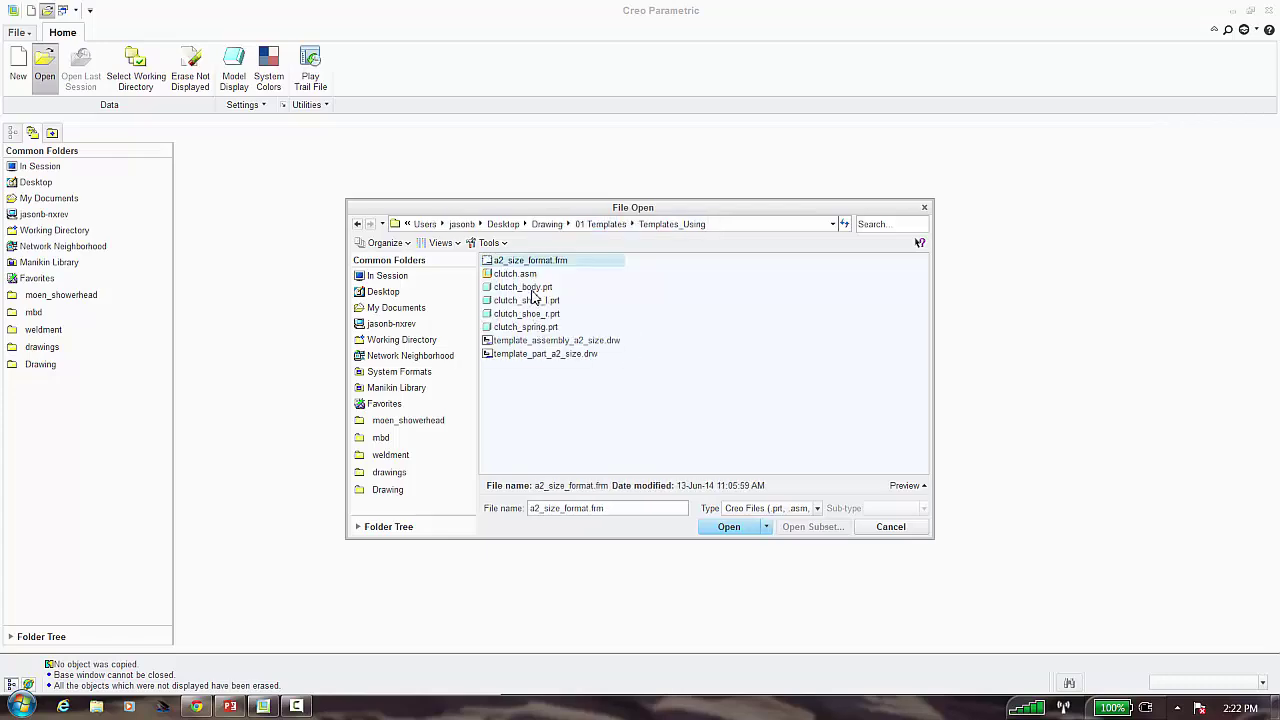
pyautogui.doubleClick(522, 287)
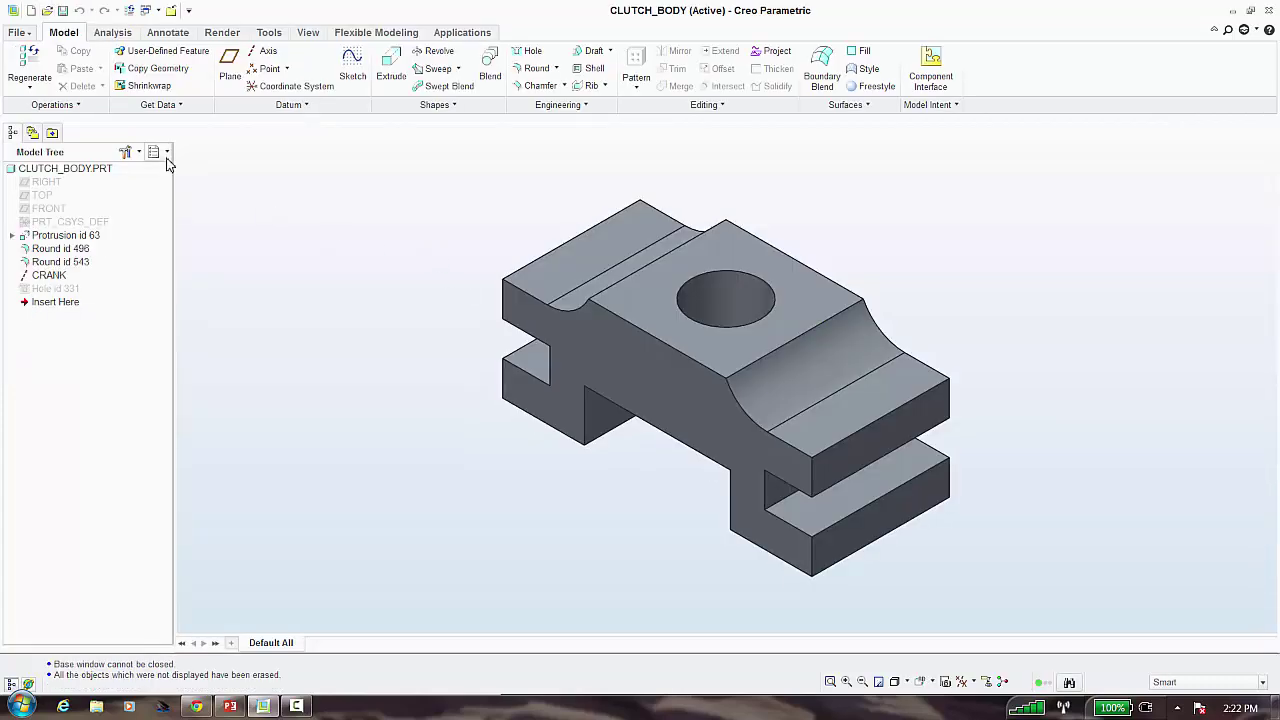
# Begin a new drawing named clutch with default template off, choosing Use template and browsing for it
pyautogui.click(32, 10)
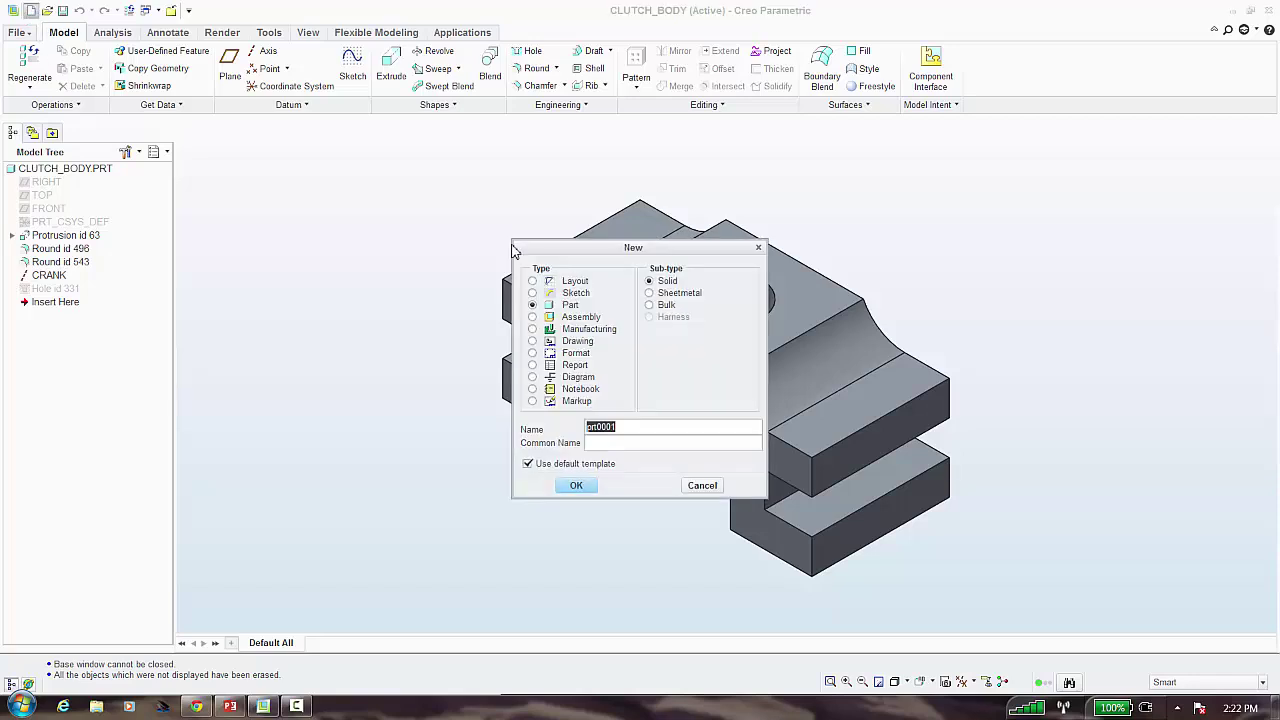
pyautogui.click(577, 341)
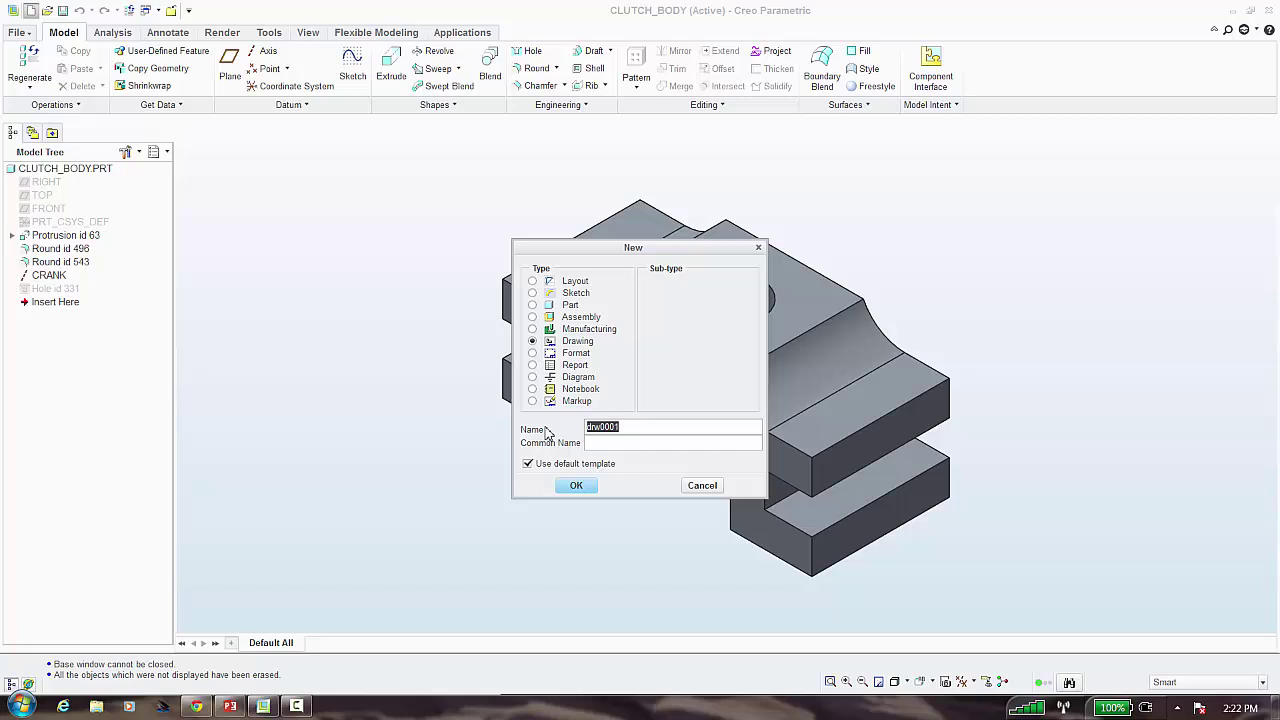
pyautogui.write('clutch')
pyautogui.click(578, 463)
pyautogui.click(578, 488)
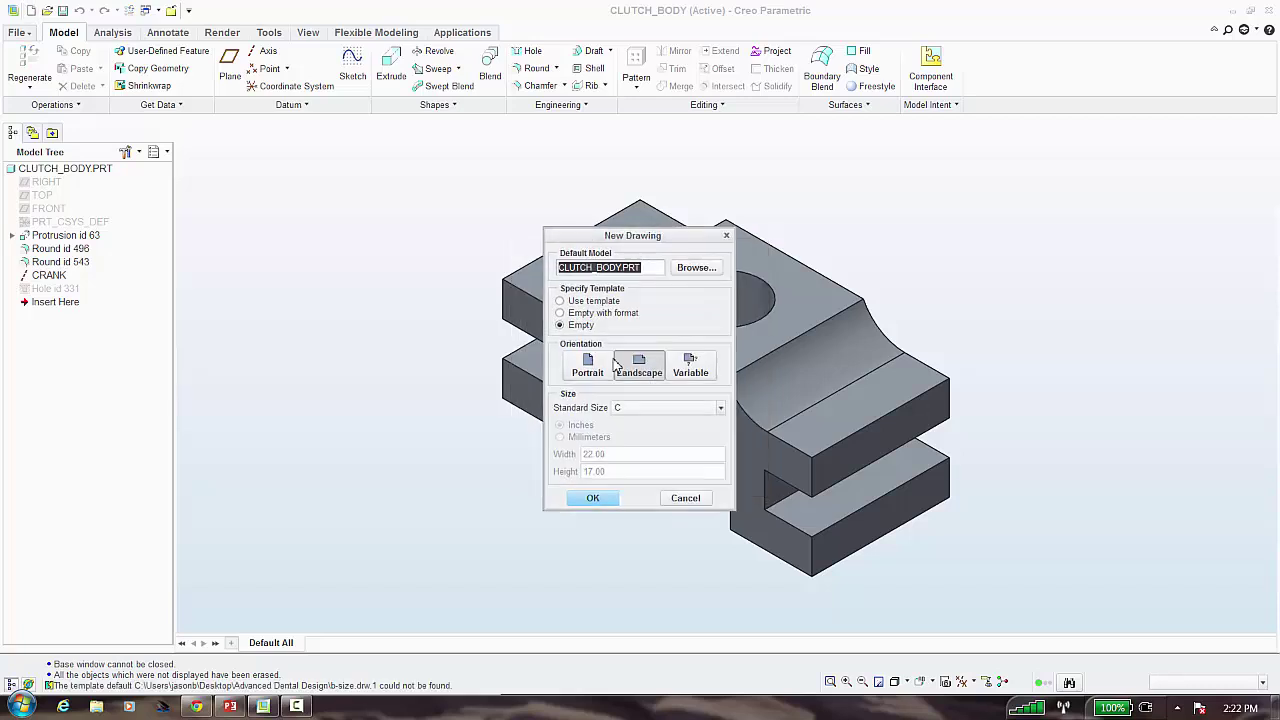
pyautogui.click(592, 314)
pyautogui.click(592, 302)
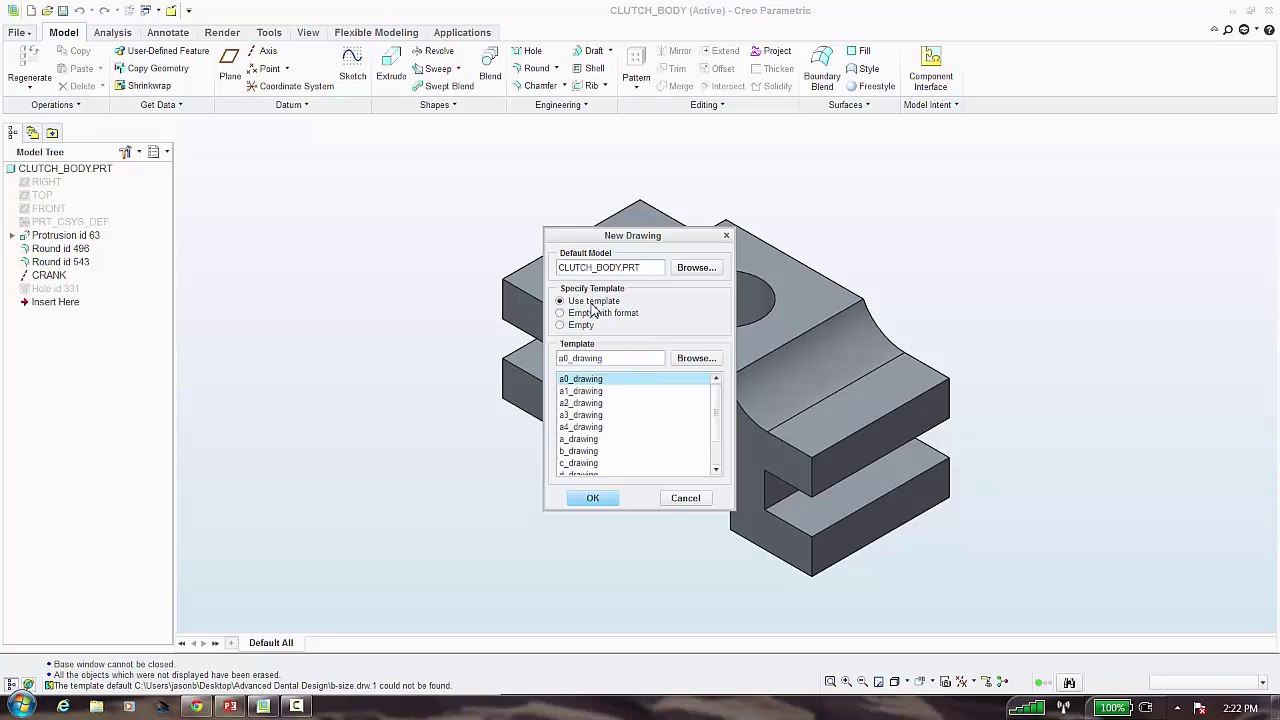
pyautogui.click(693, 360)
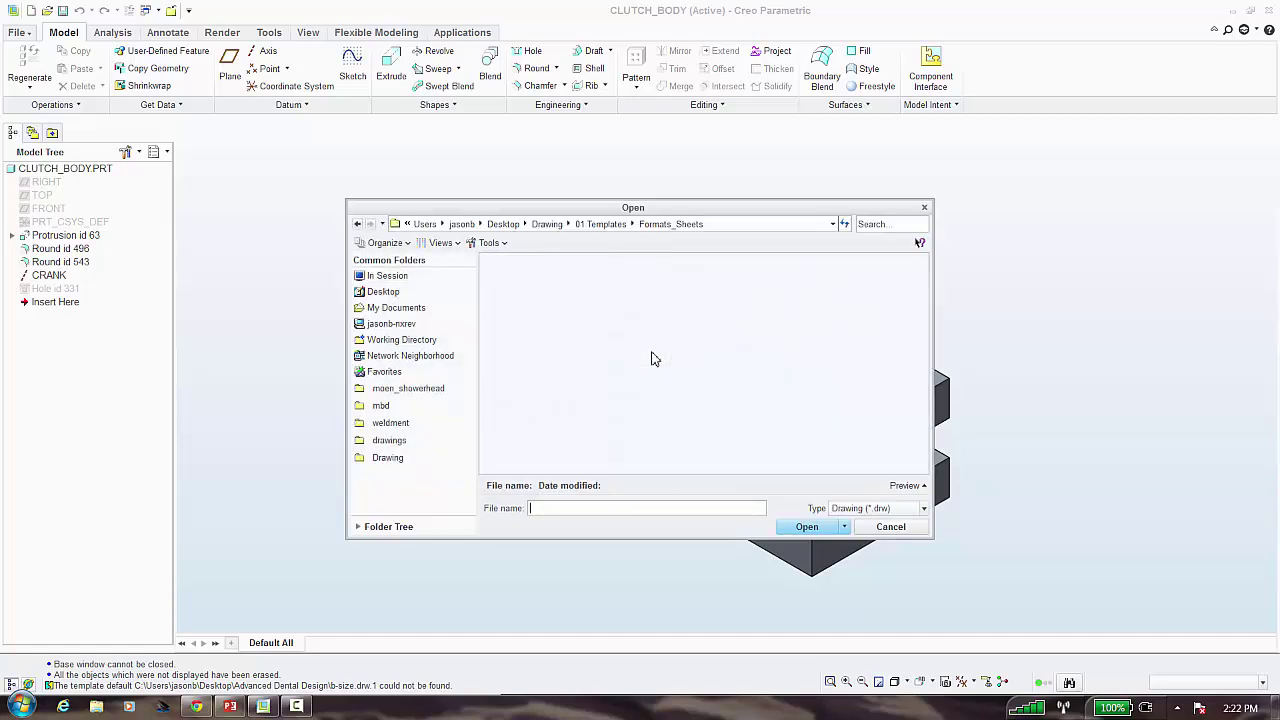
# Browse to Desktop > Drawing > 01 Templates > Templates_Using and pick template_part_a2_size.drw
pyautogui.click(390, 440)
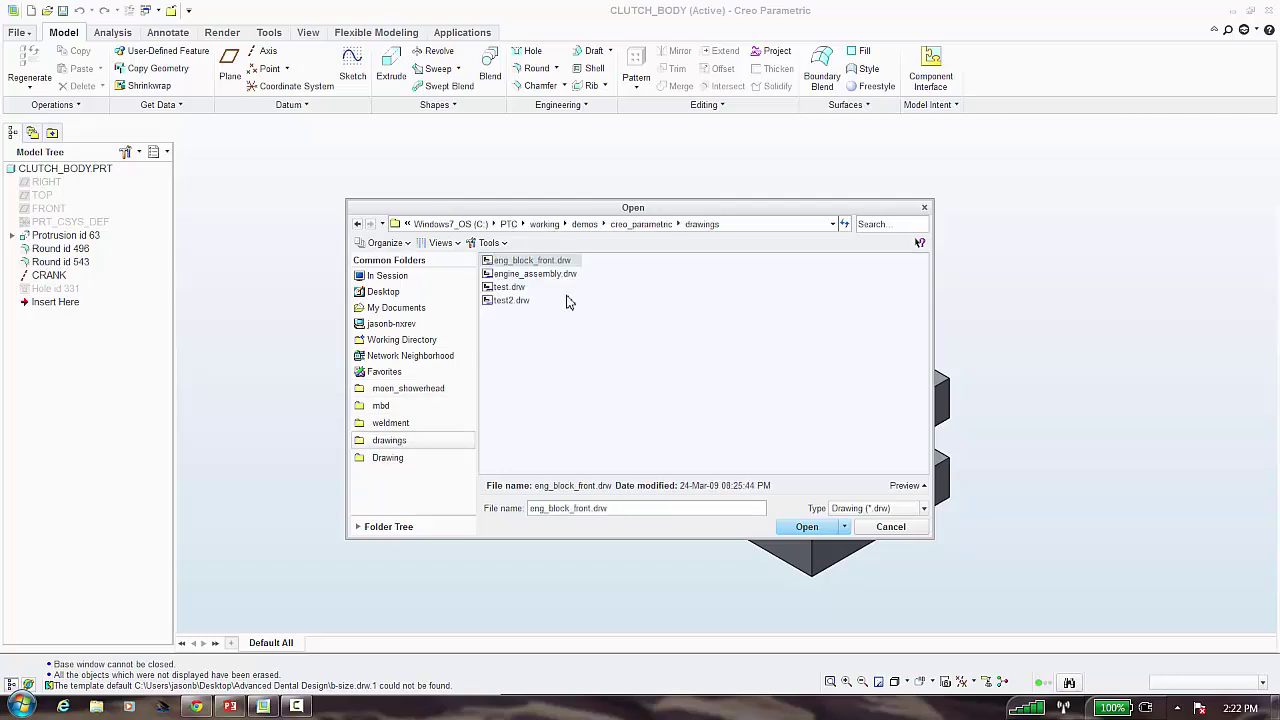
pyautogui.click(638, 226)
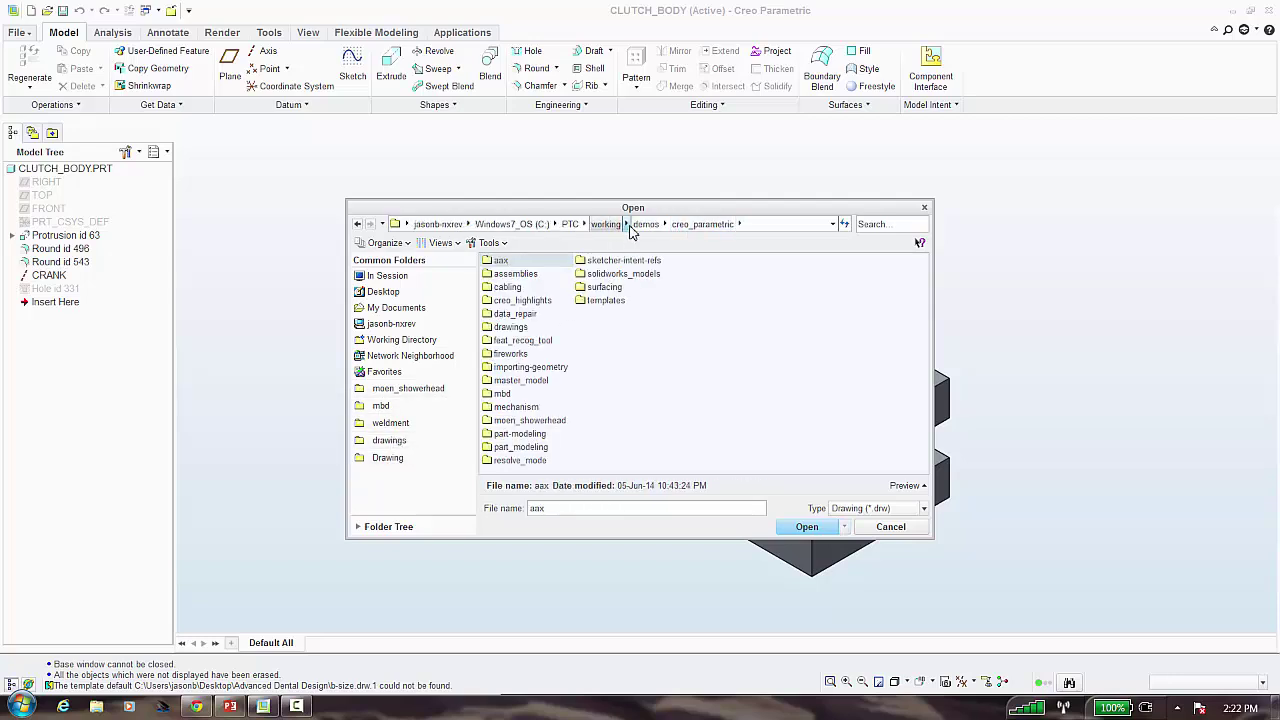
pyautogui.click(385, 458)
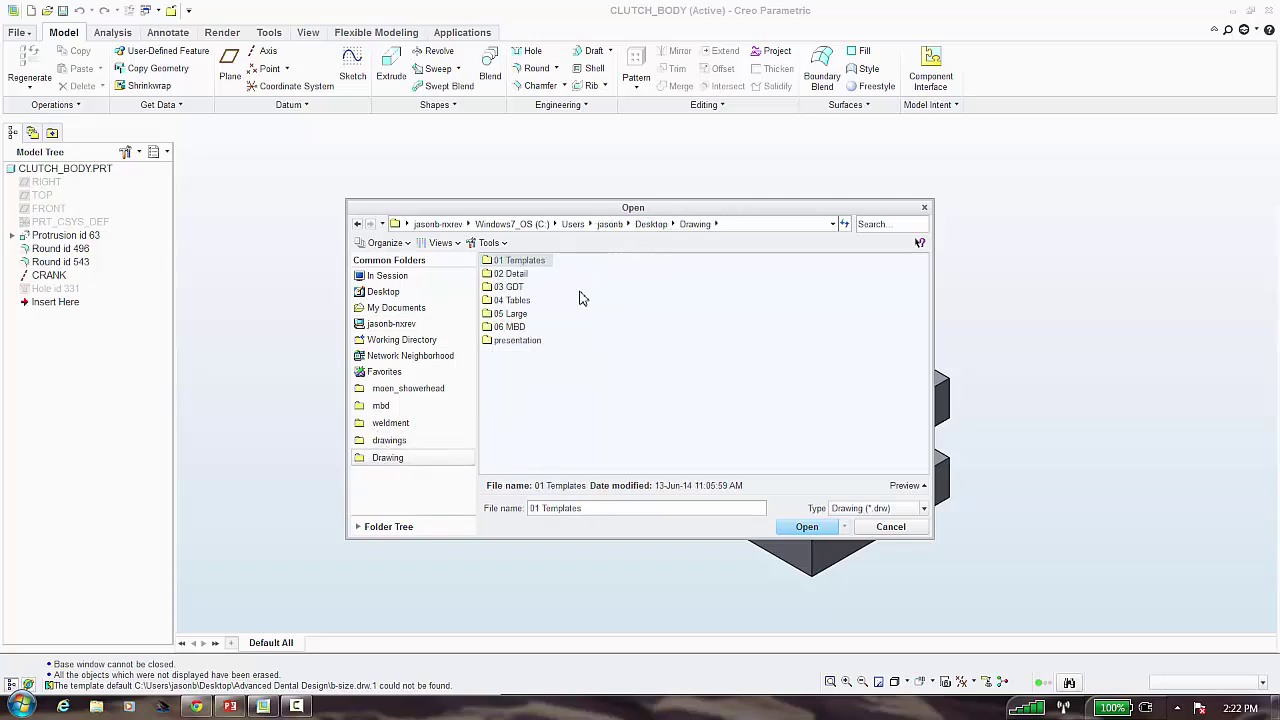
pyautogui.doubleClick(528, 261)
pyautogui.click(527, 288)
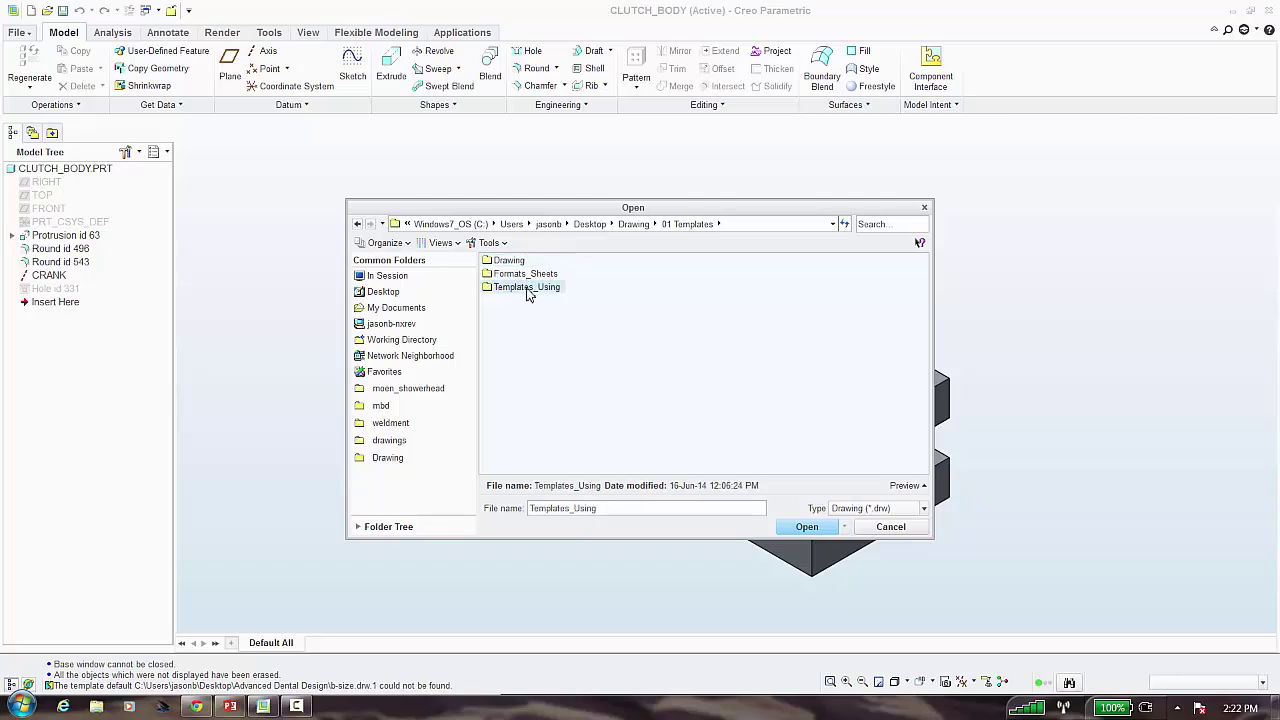
pyautogui.doubleClick(528, 290)
pyautogui.click(531, 279)
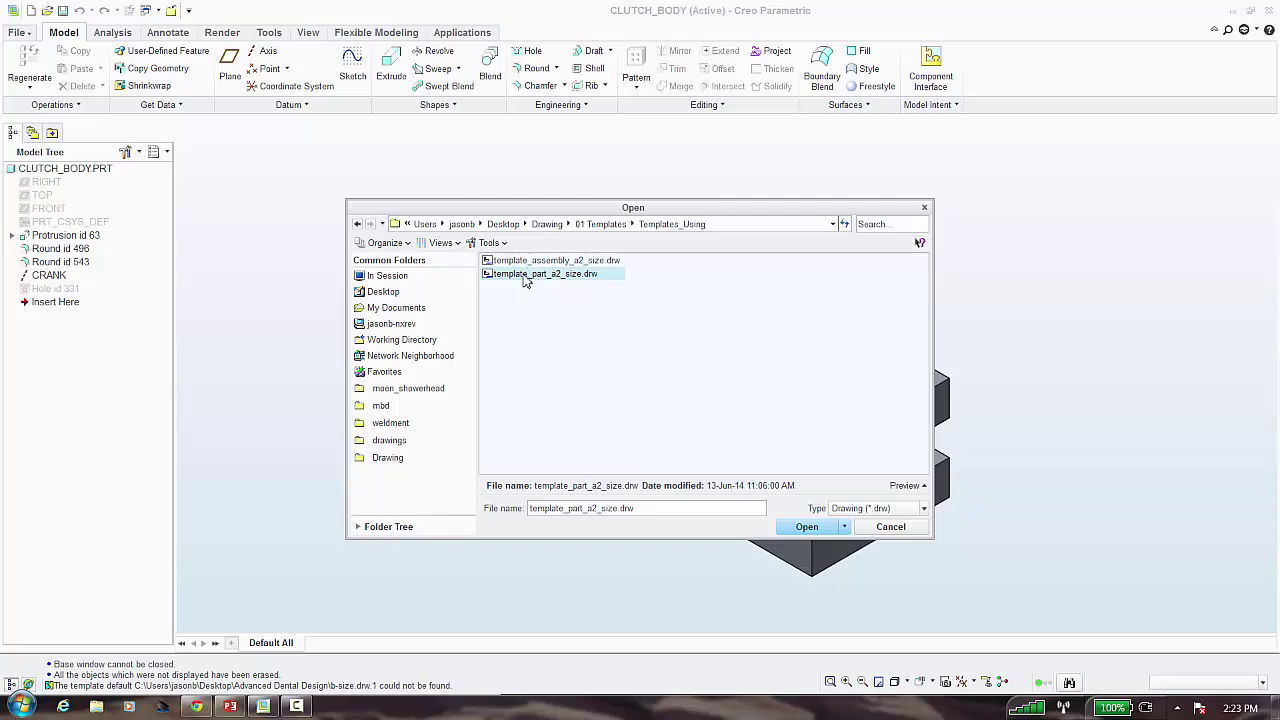
pyautogui.moveTo(557, 262)
# Generate CLUTCH.DRW from template_part_a2_size, accept the drawn-by value, and check the front view
pyautogui.click(803, 528)
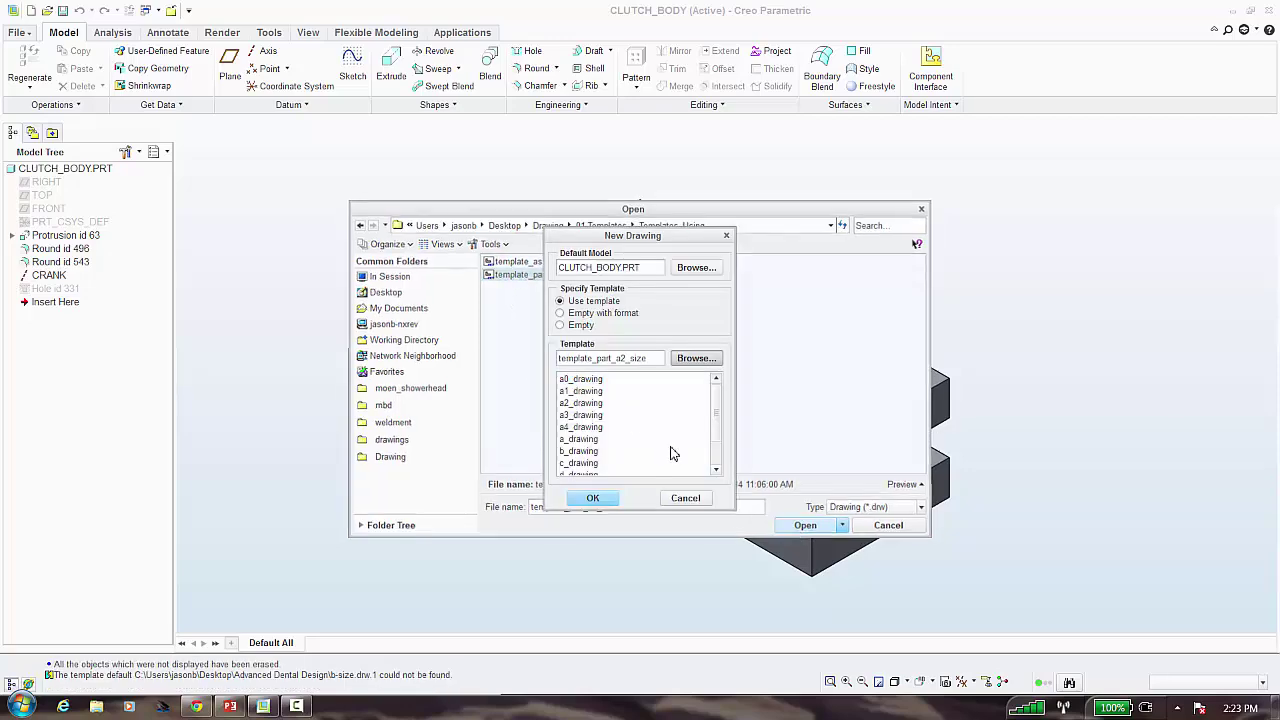
pyautogui.click(593, 498)
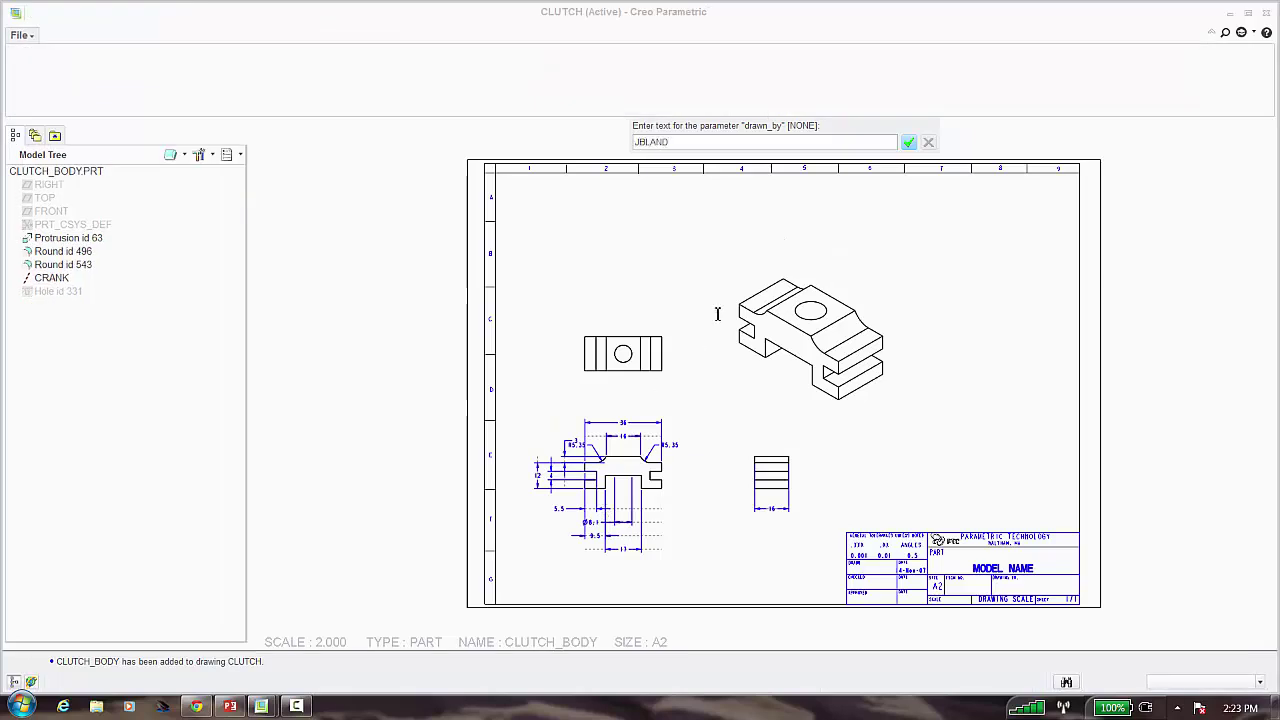
pyautogui.press('Return')
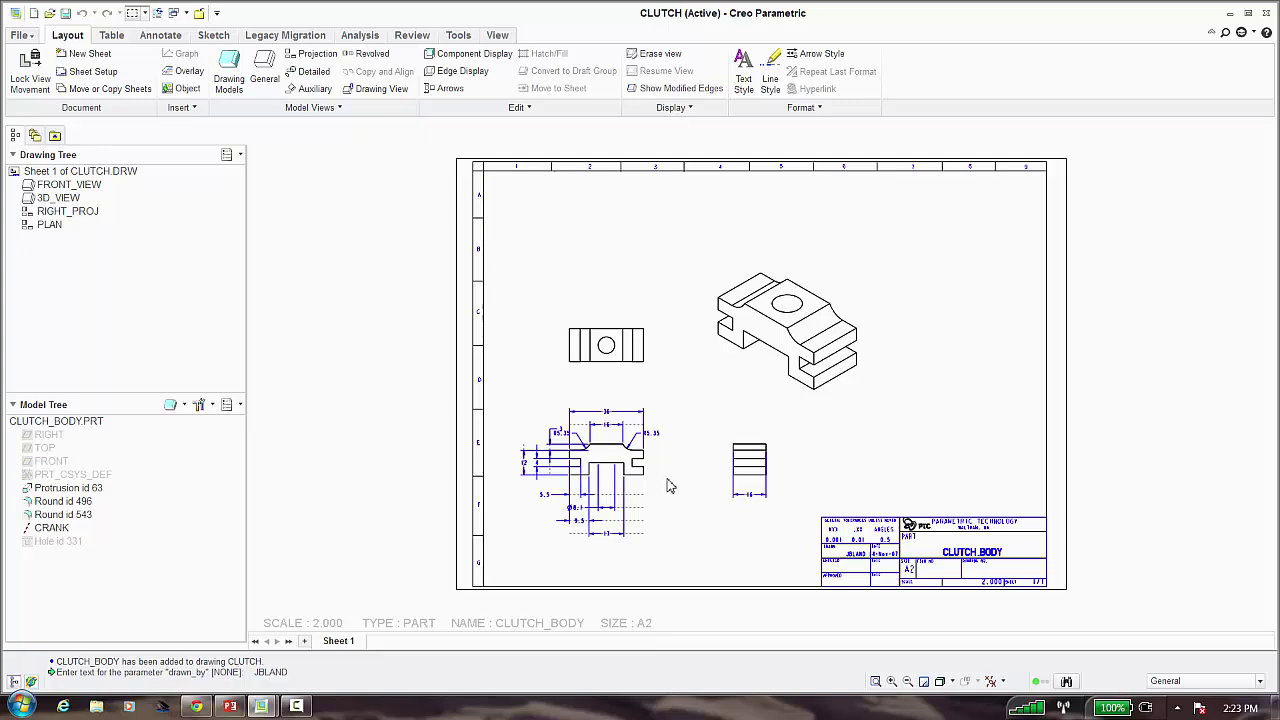
pyautogui.click(638, 470)
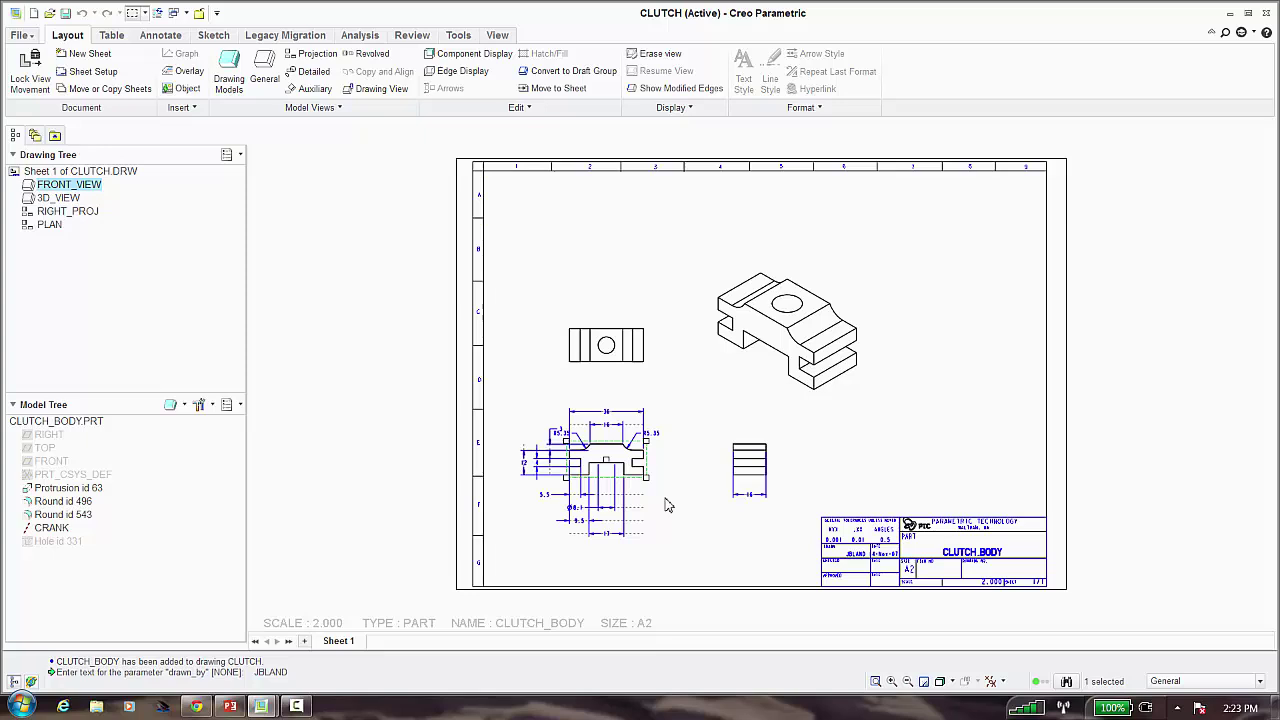
pyautogui.click(697, 460)
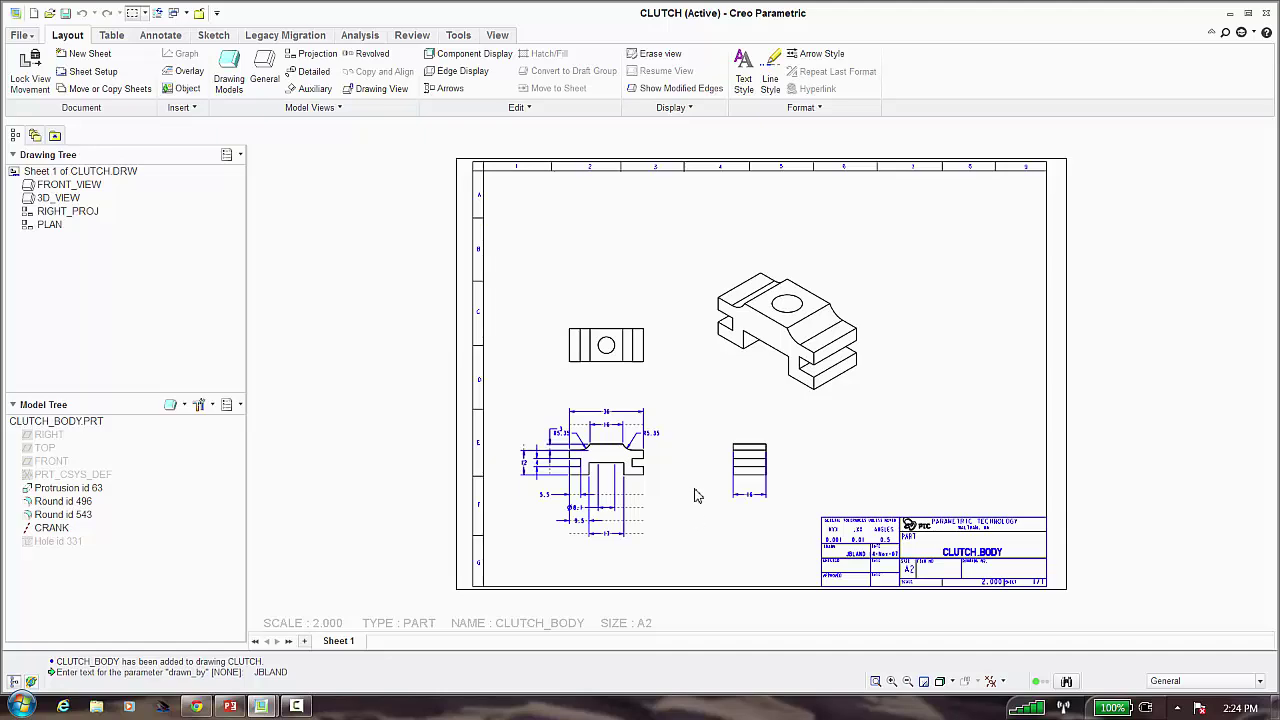
# Close the CLUTCH drawing and CLUTCH_BODY part windows, then erase not-displayed objects from session
pyautogui.click(202, 14)
pyautogui.click(172, 12)
pyautogui.click(190, 68)
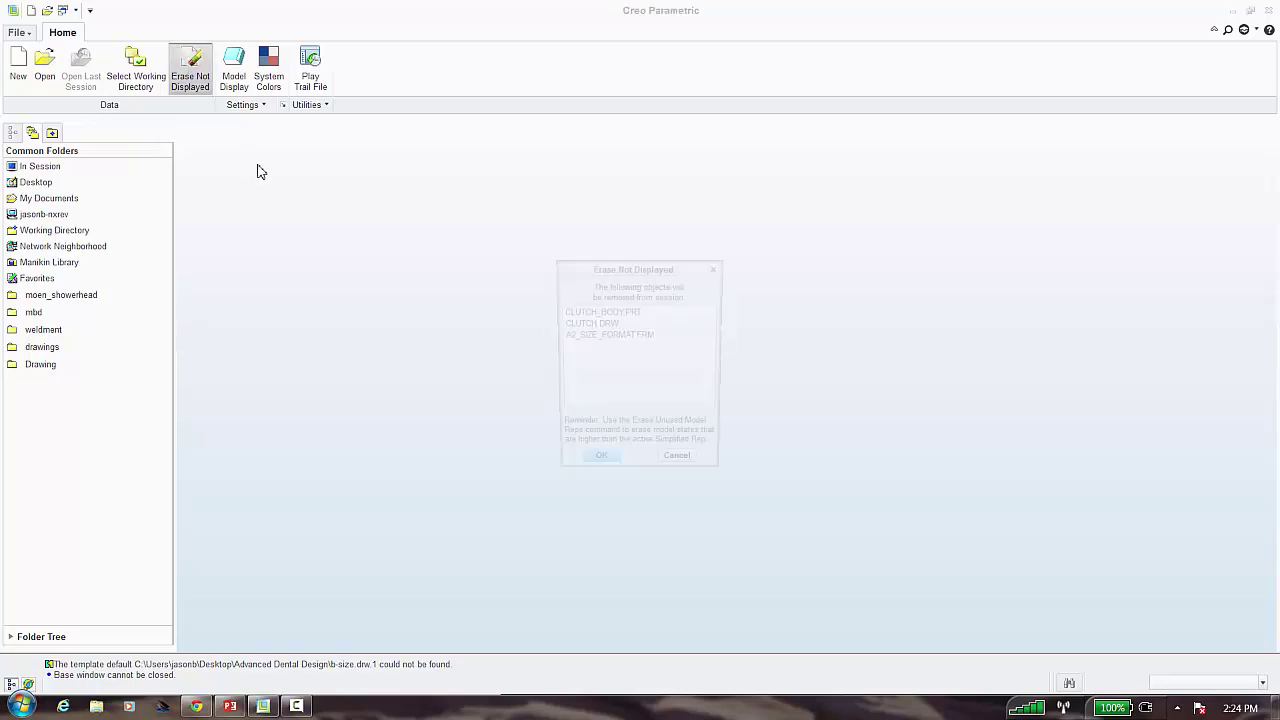
pyautogui.press('Return')
# Open piston.drw from the Drawing > 02 Detail > Configuring folder
pyautogui.click(45, 68)
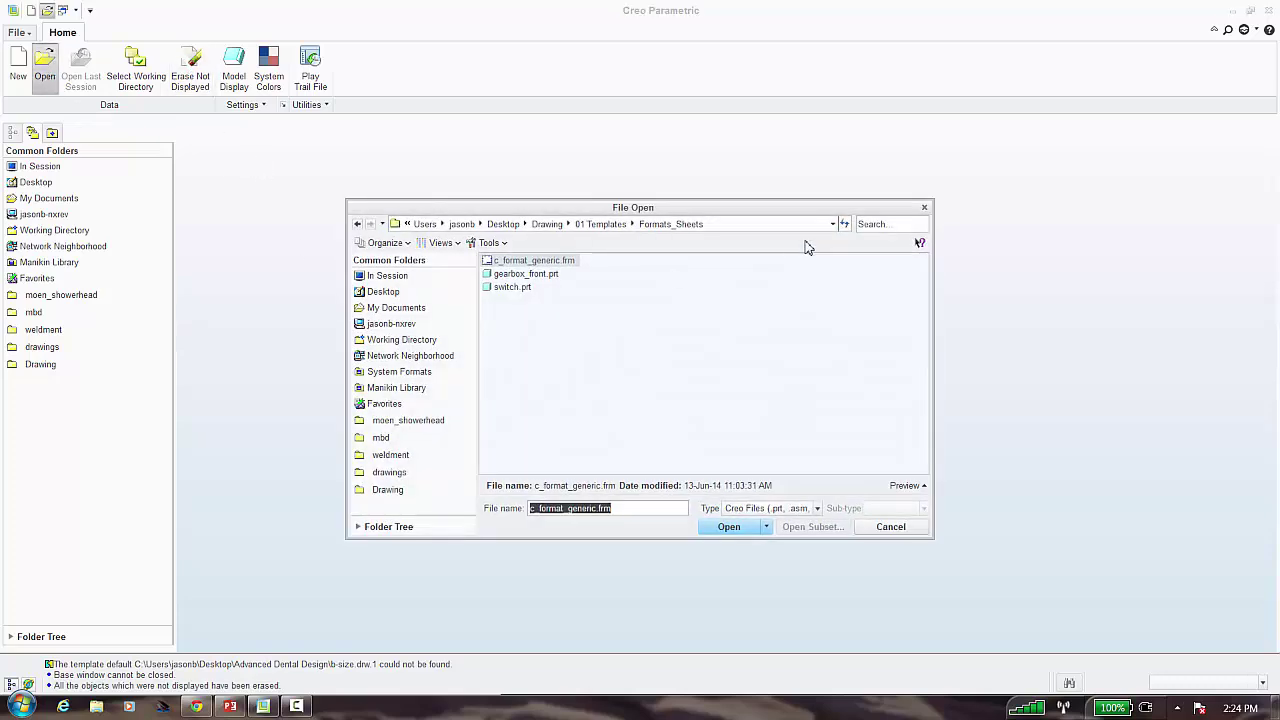
pyautogui.click(924, 207)
pyautogui.click(40, 364)
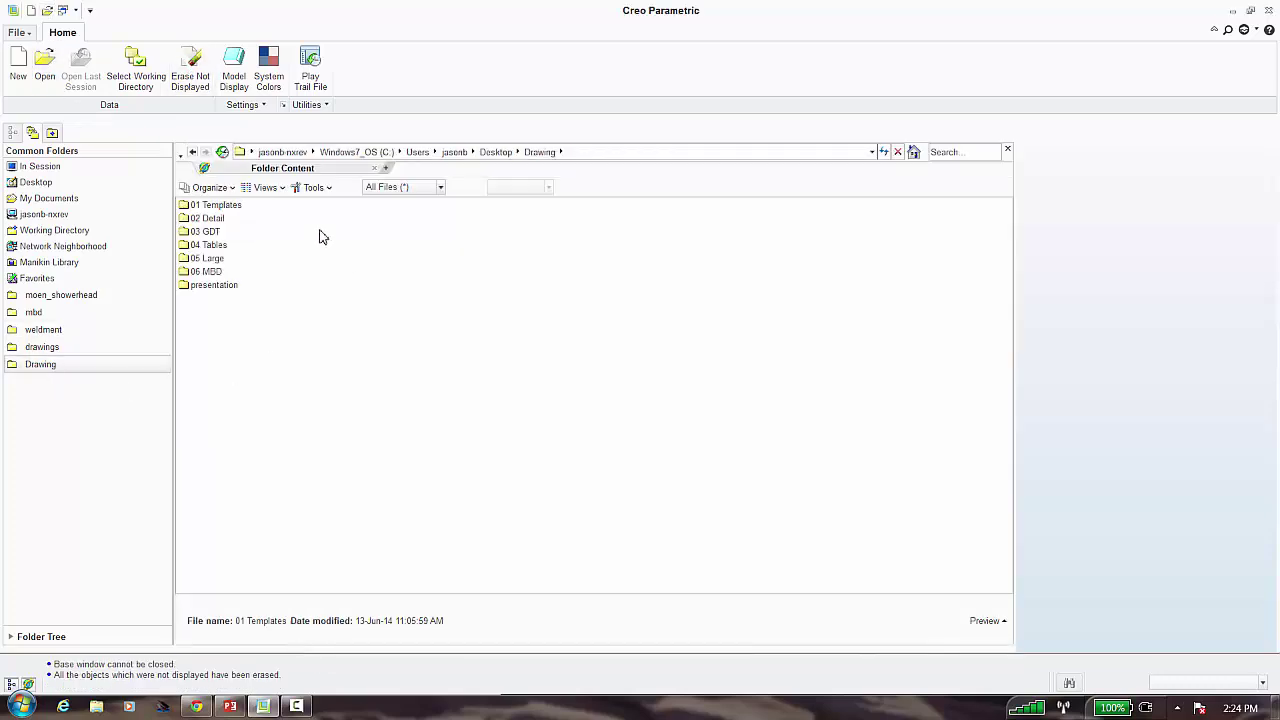
pyautogui.doubleClick(206, 220)
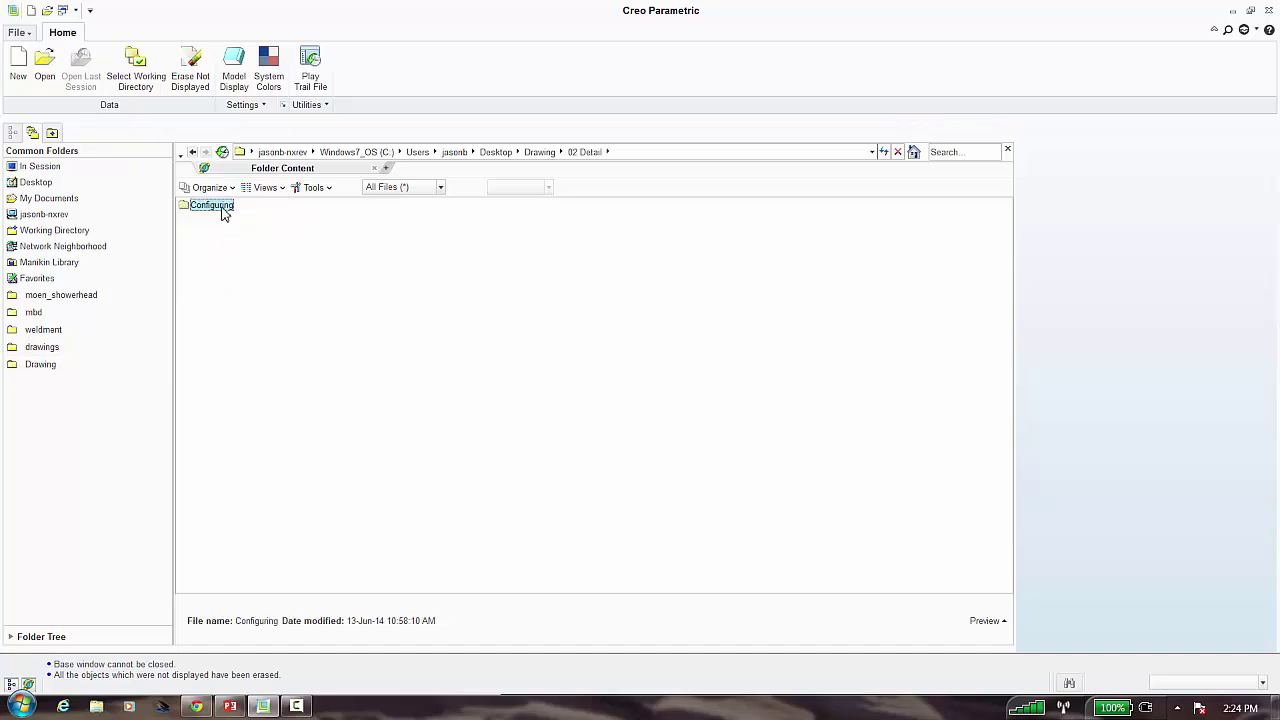
pyautogui.doubleClick(222, 206)
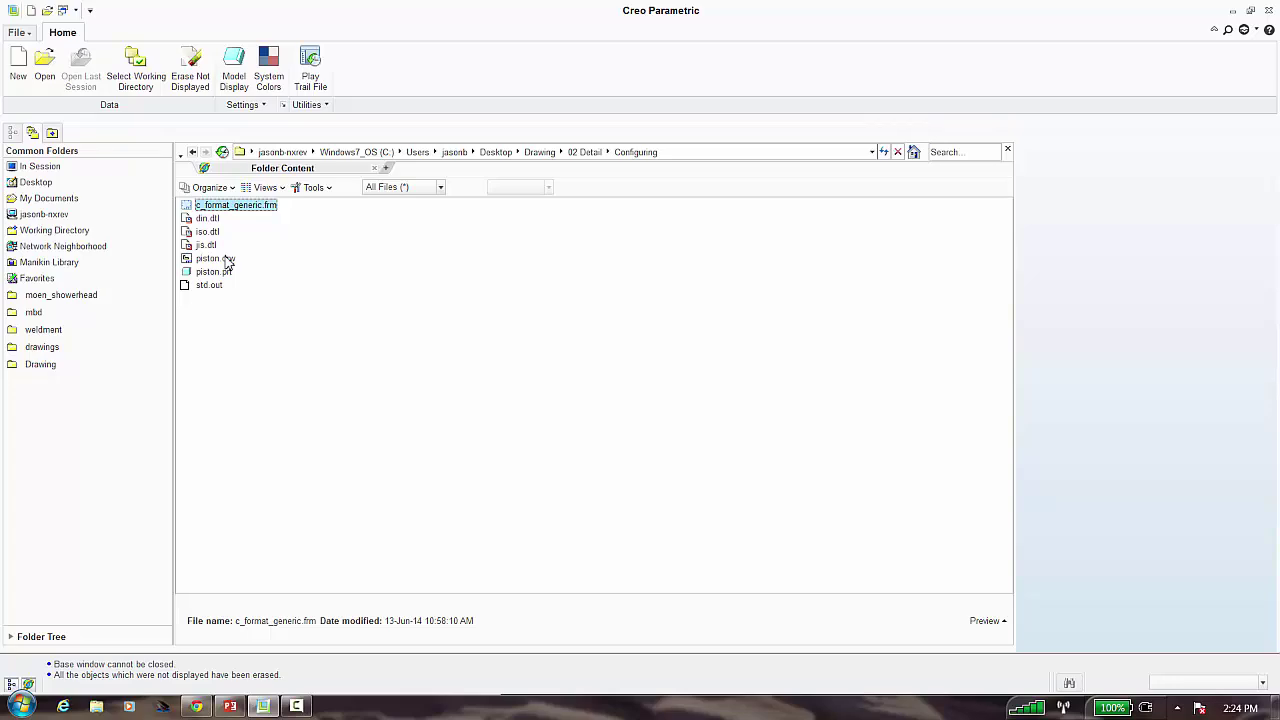
pyautogui.doubleClick(215, 258)
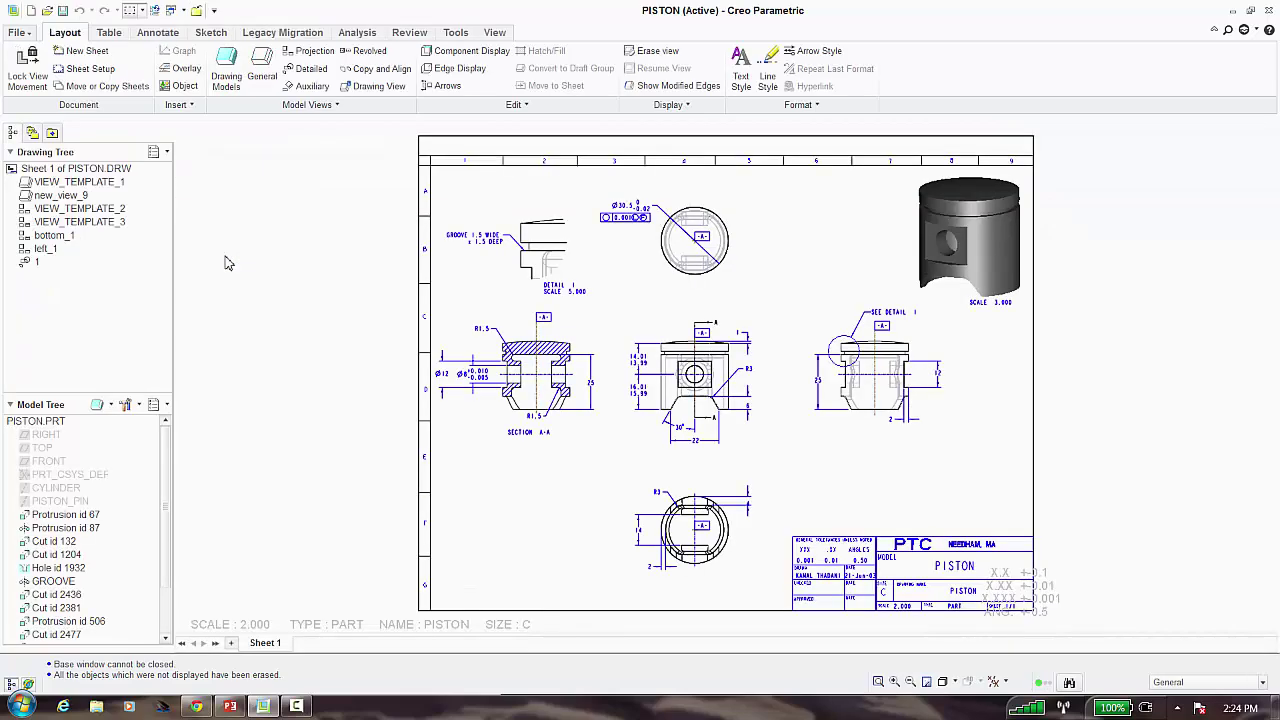
pyautogui.scroll(3, 640, 357)
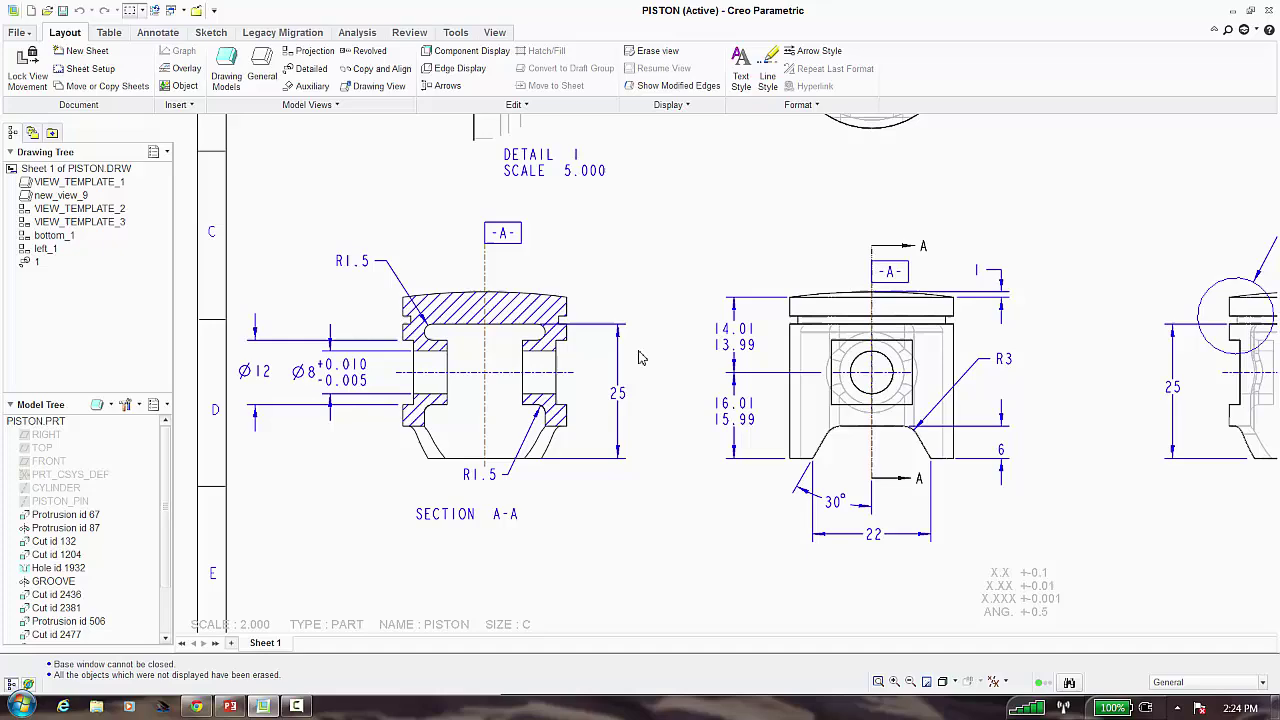
pyautogui.scroll(3, 640, 357)
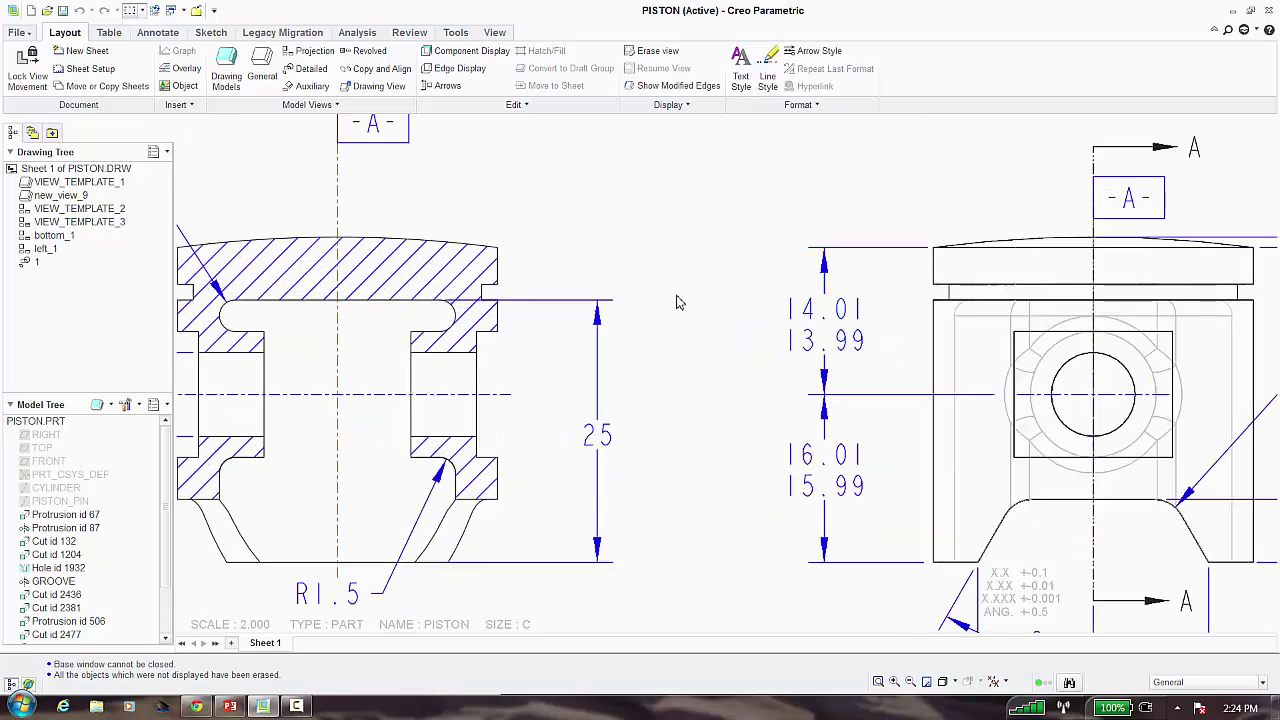
pyautogui.scroll(-3, 640, 320)
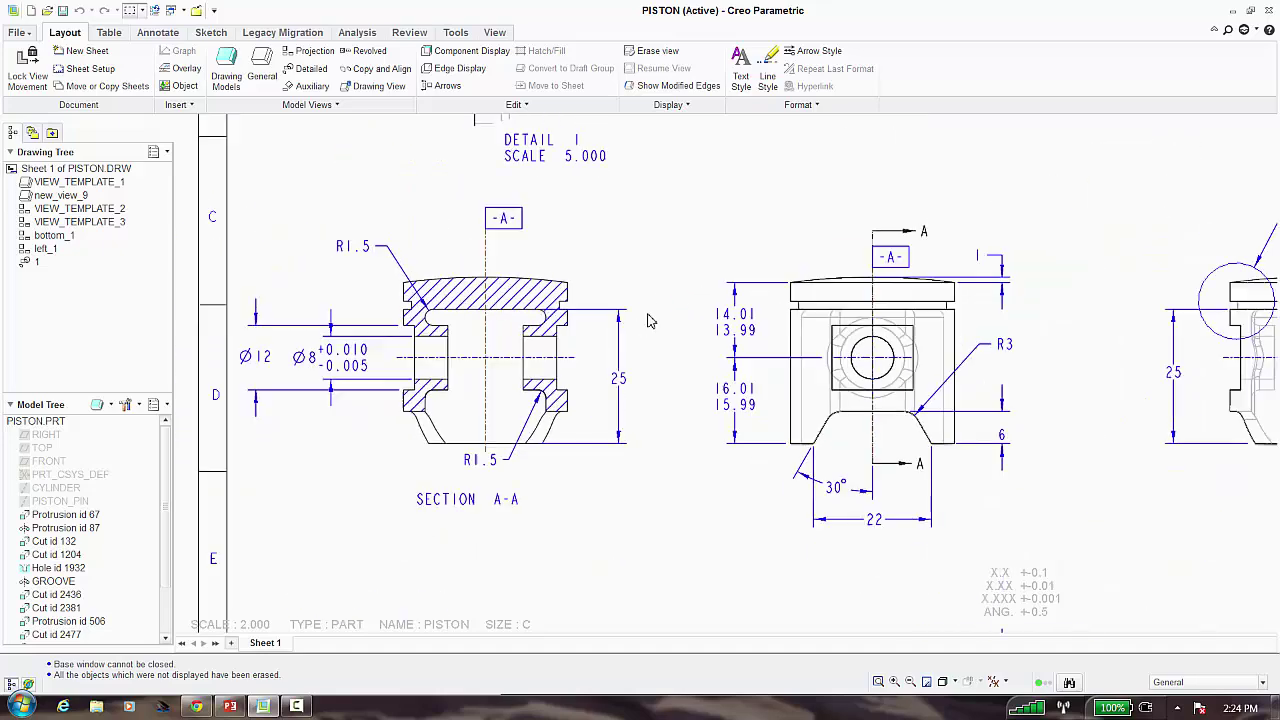
pyautogui.scroll(-4, 659, 341)
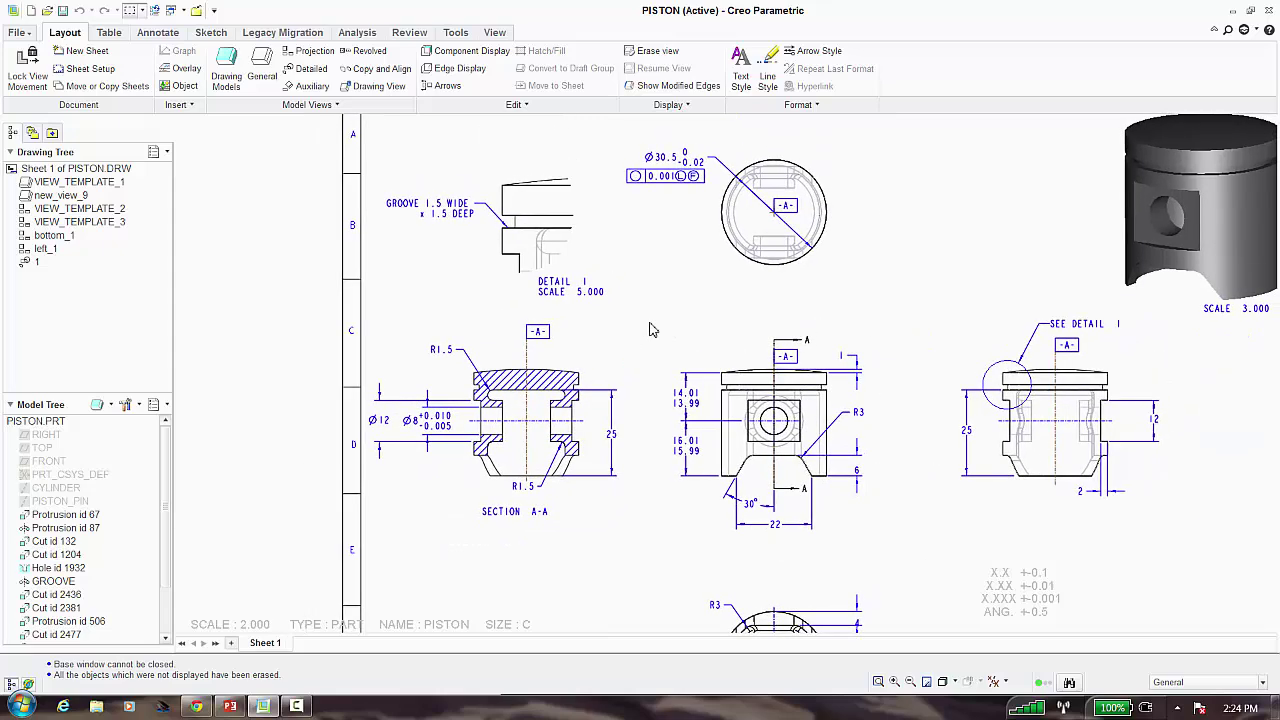
pyautogui.scroll(-3, 650, 330)
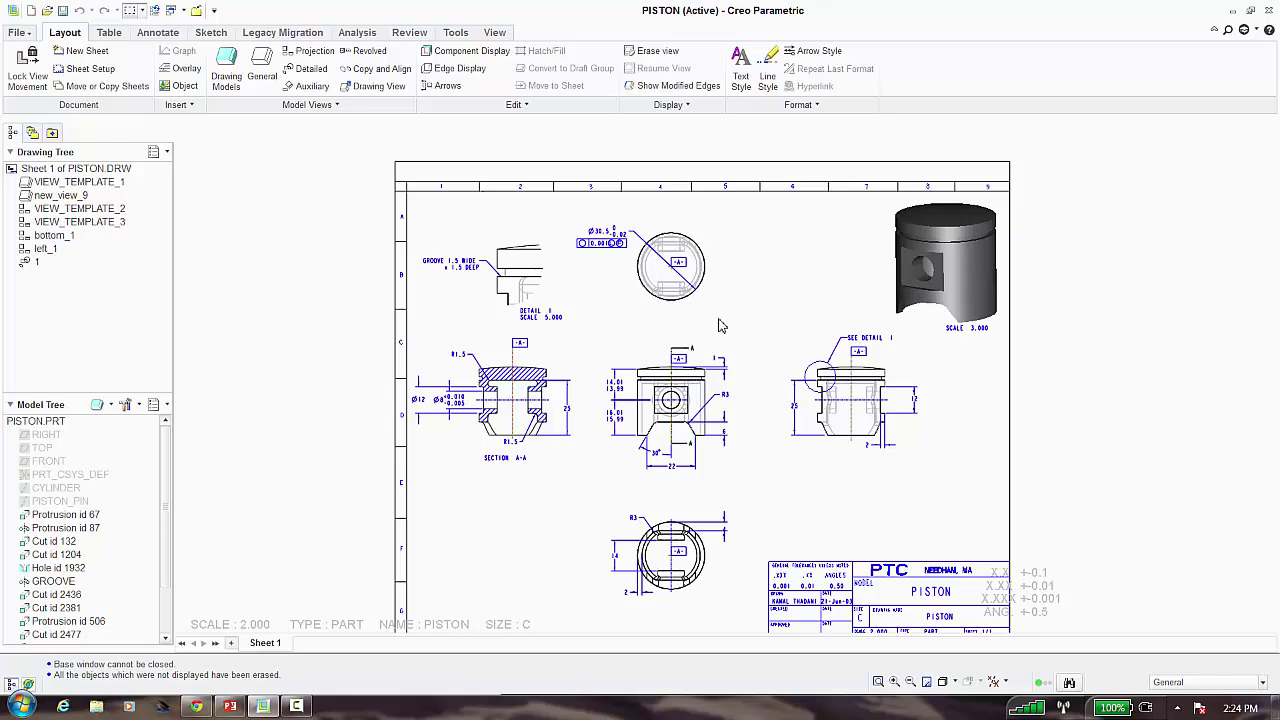
pyautogui.scroll(3, 640, 236)
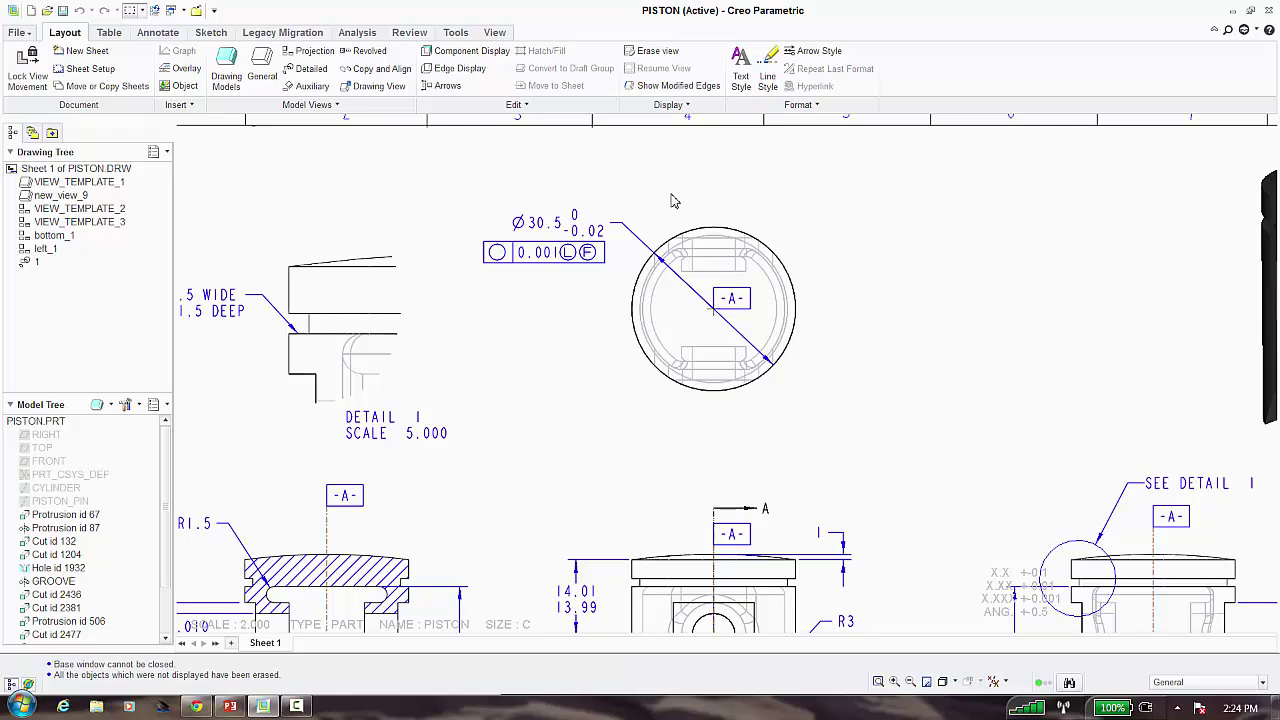
pyautogui.scroll(-2, 673, 201)
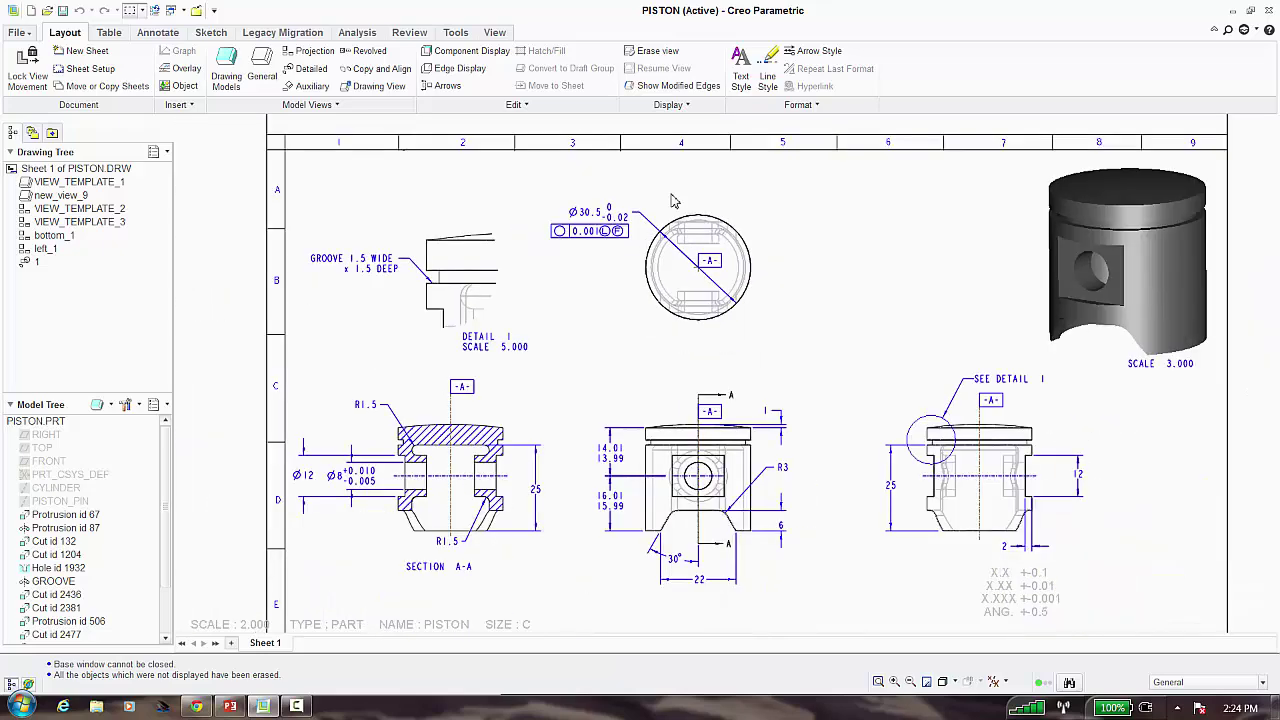
pyautogui.scroll(-1, 604, 381)
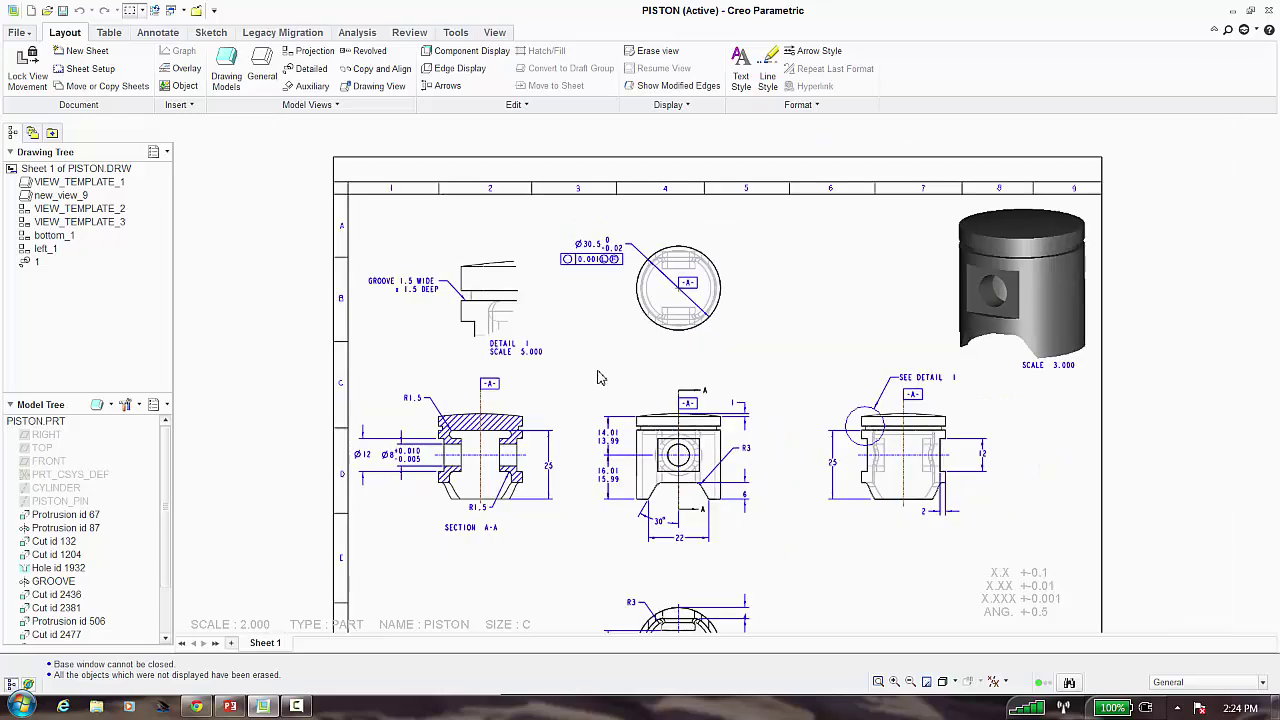
pyautogui.moveTo(615, 367); pyautogui.dragTo(620, 374, button='middle')
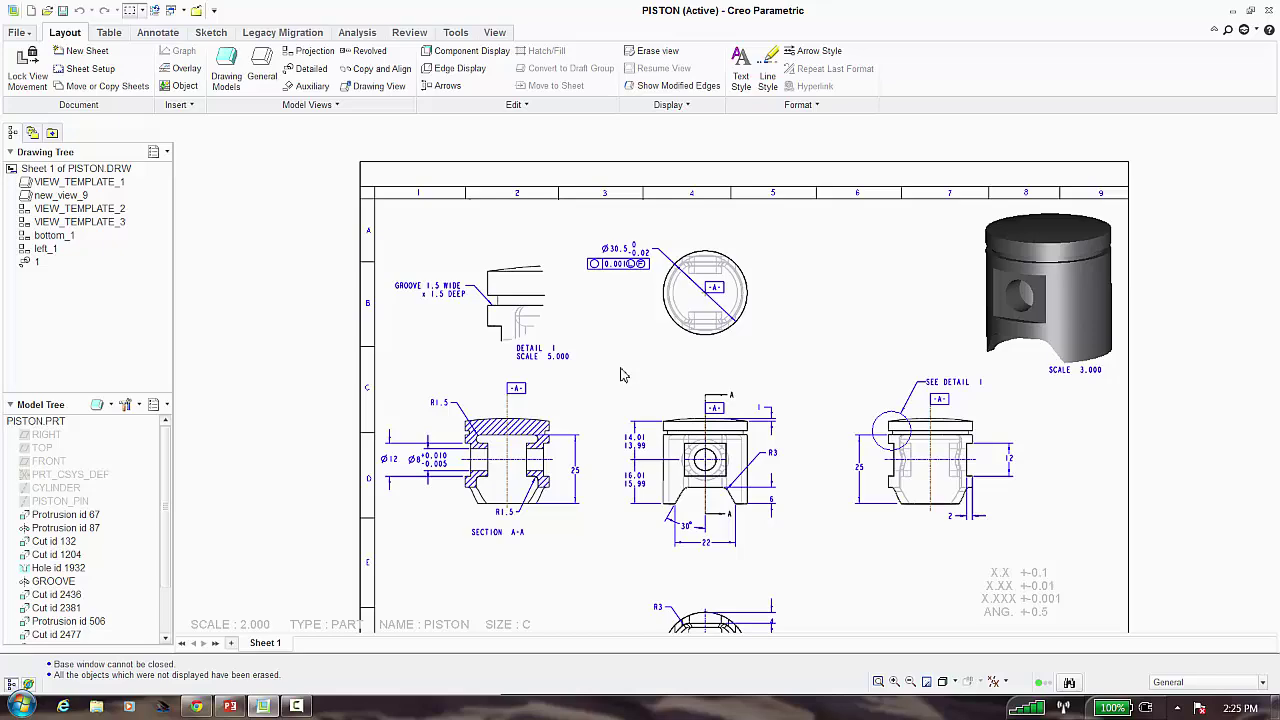
pyautogui.moveTo(620, 374); pyautogui.dragTo(594, 309, button='middle')
pyautogui.scroll(-1, 593, 302)
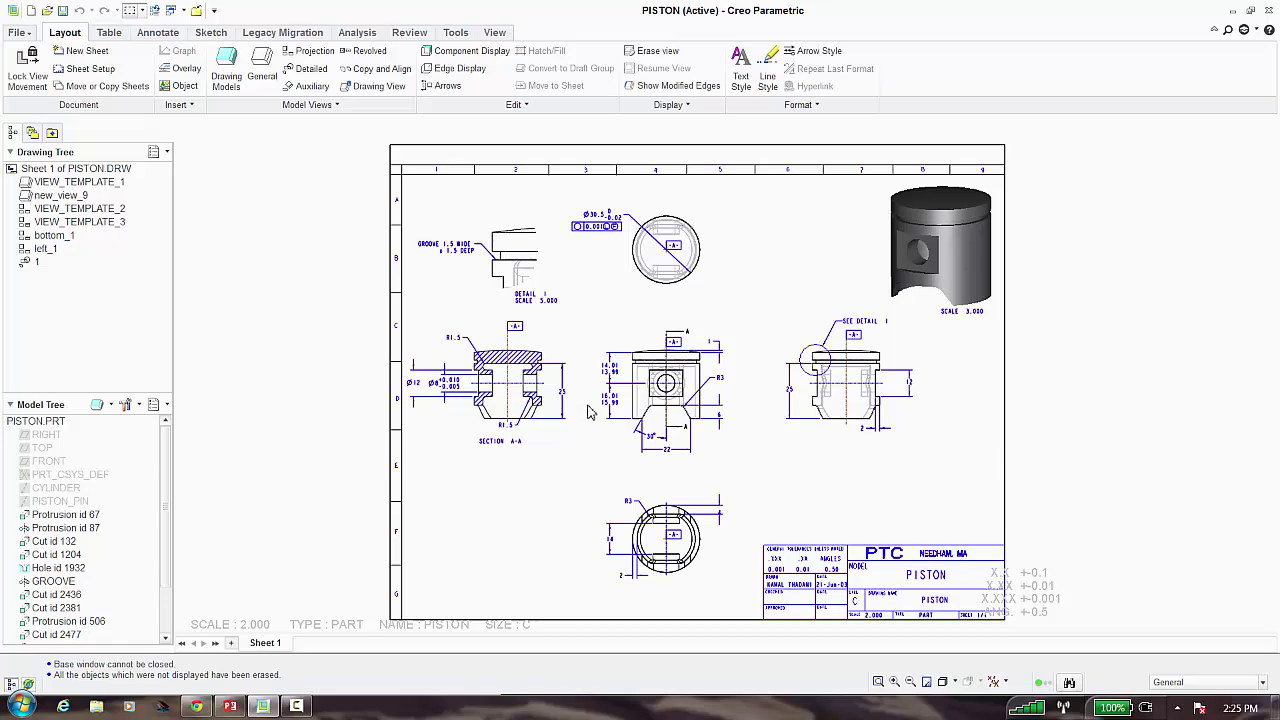
pyautogui.scroll(5, 606, 376)
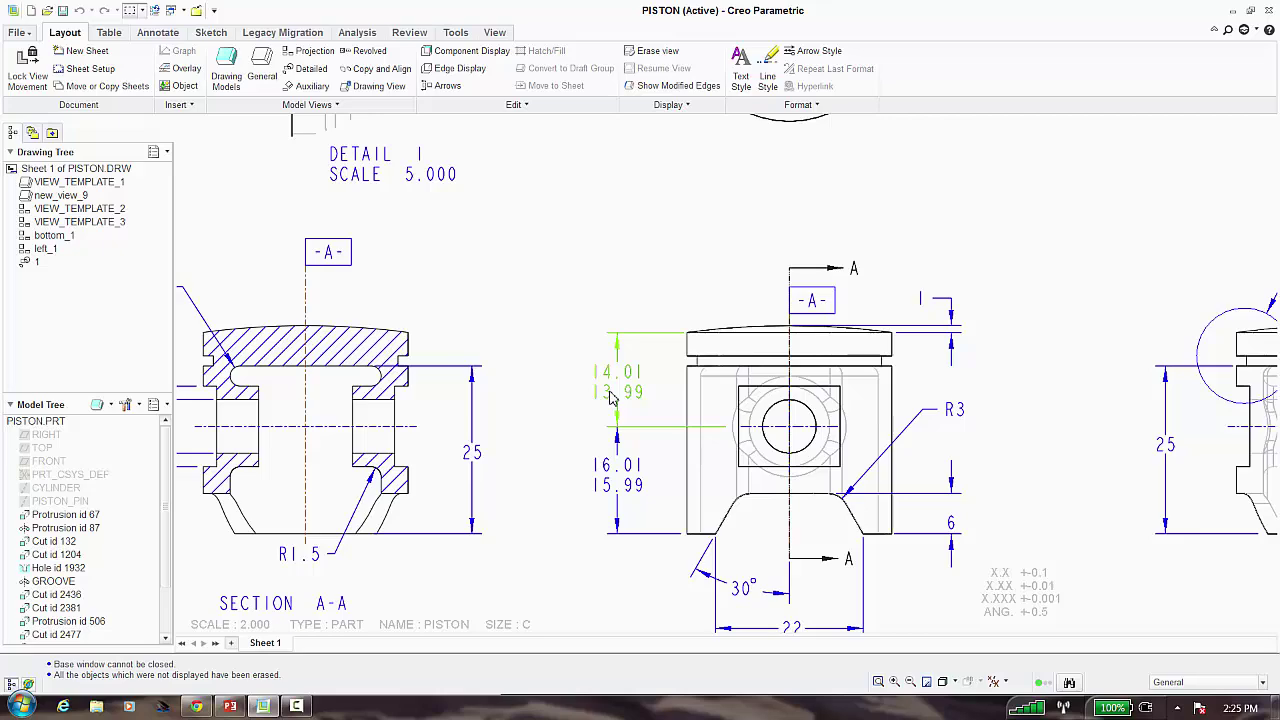
pyautogui.scroll(-3, 676, 498)
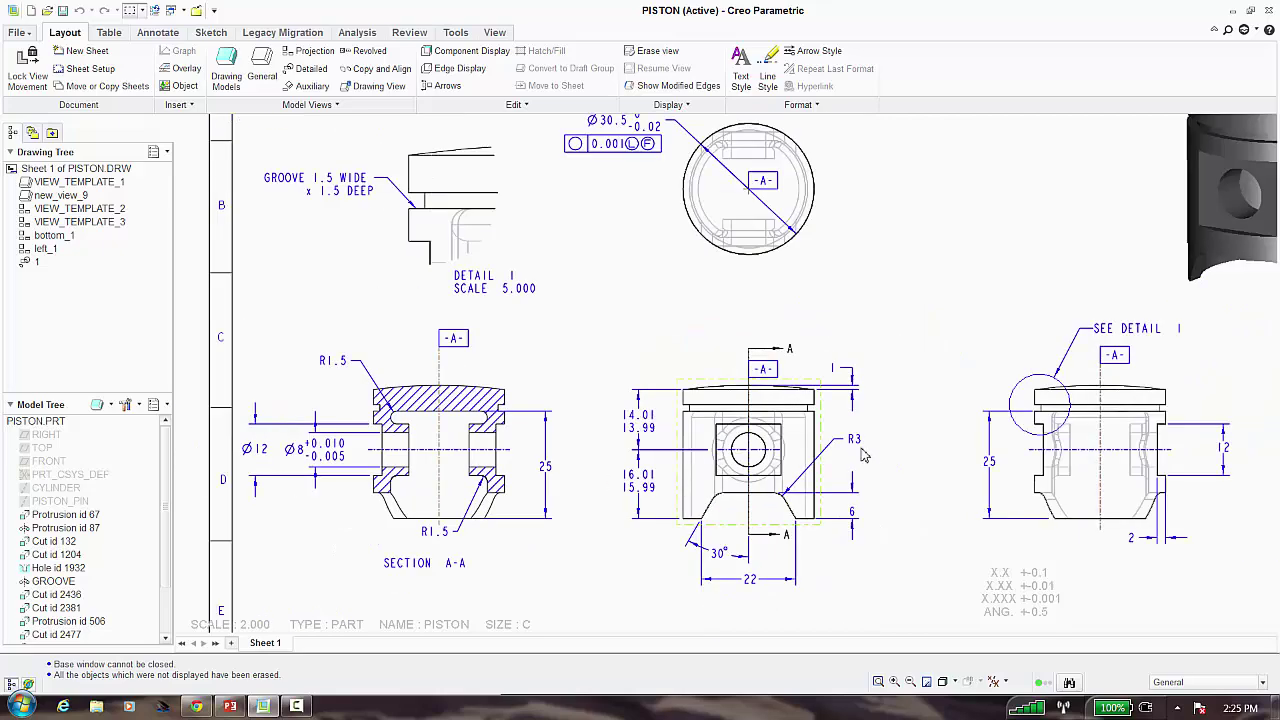
pyautogui.scroll(-1, 840, 447)
pyautogui.scroll(1, 835, 383)
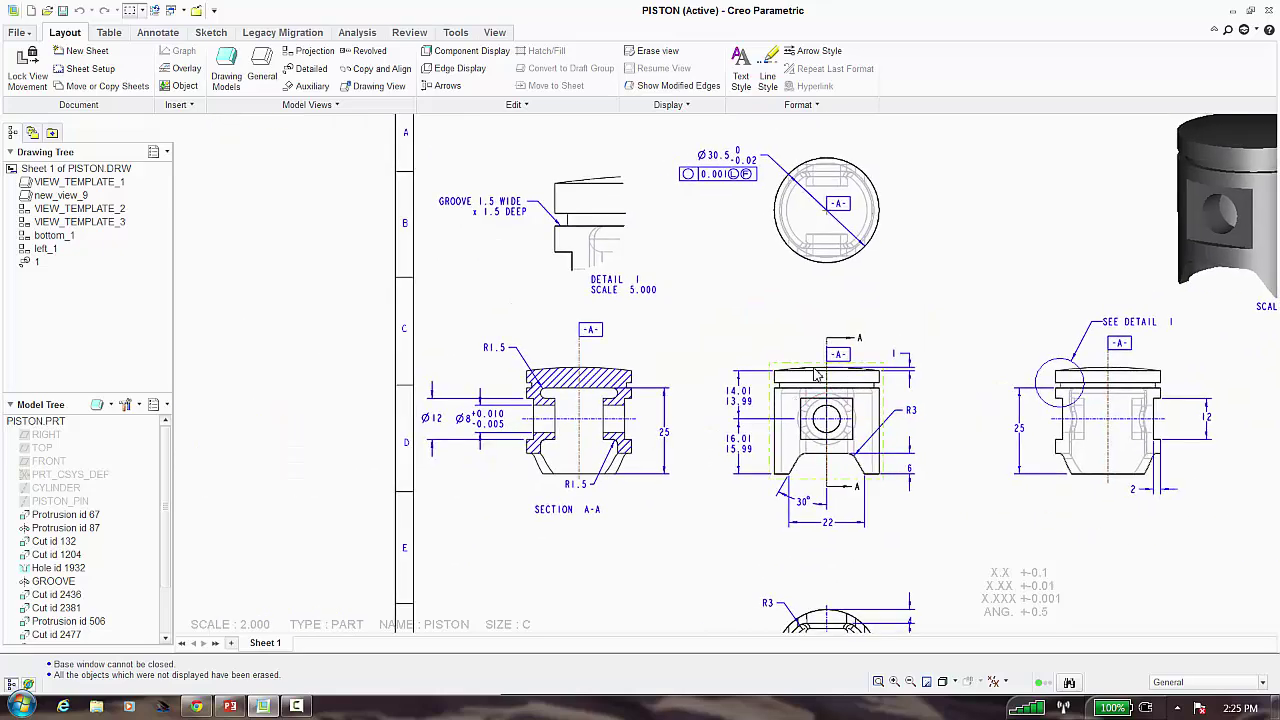
pyautogui.scroll(-3, 835, 383)
# Open the PISTON drawing's detail options through File > Prepare > Drawing Properties
pyautogui.click(19, 32)
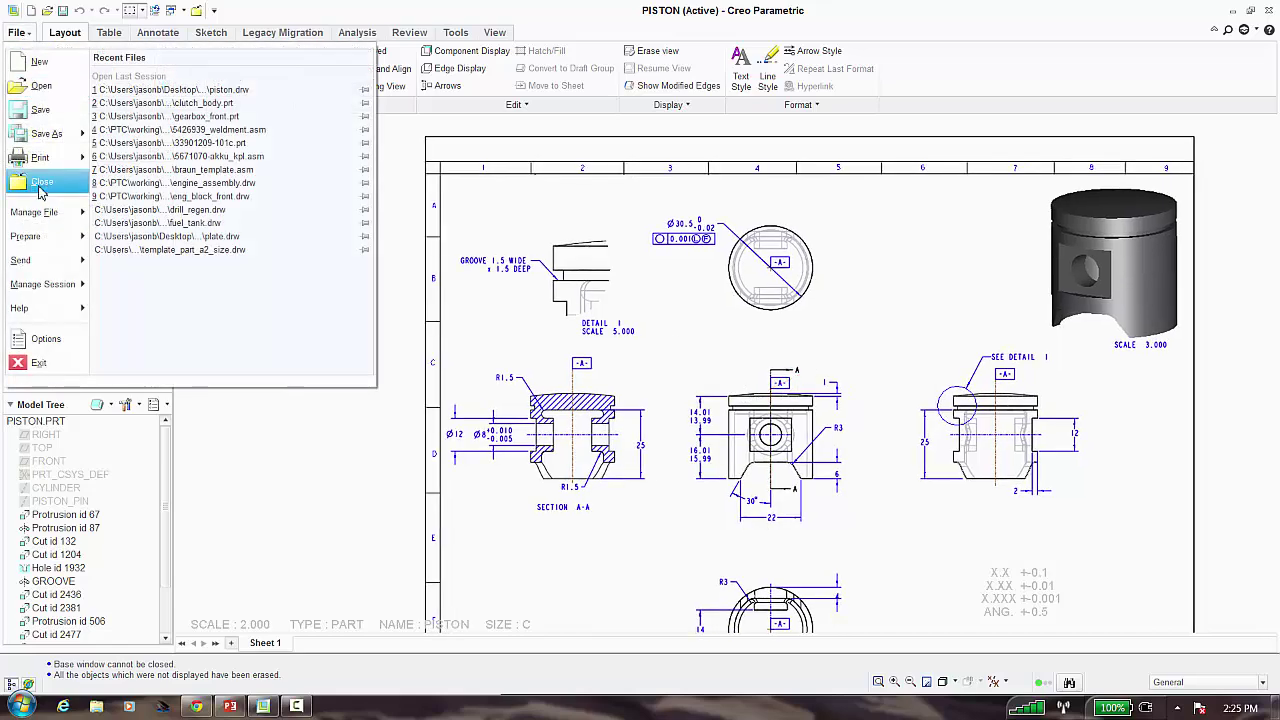
pyautogui.moveTo(52, 236)
pyautogui.click(155, 110)
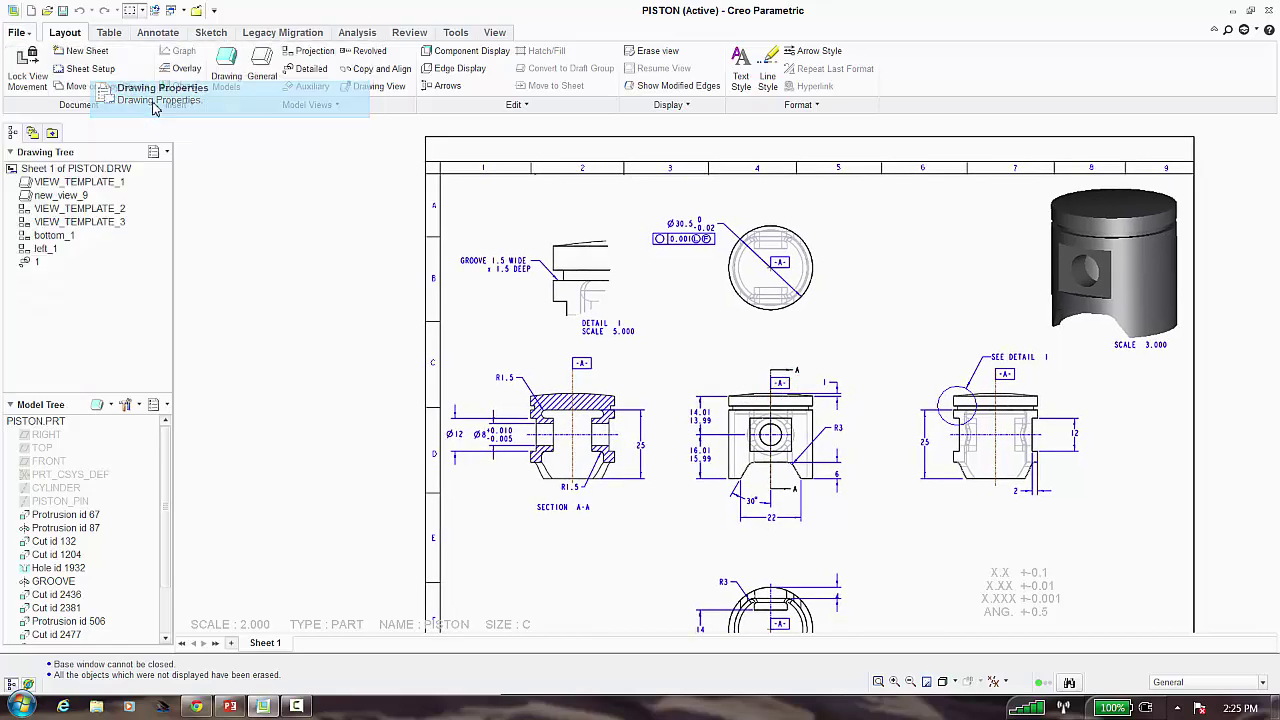
pyautogui.click(883, 357)
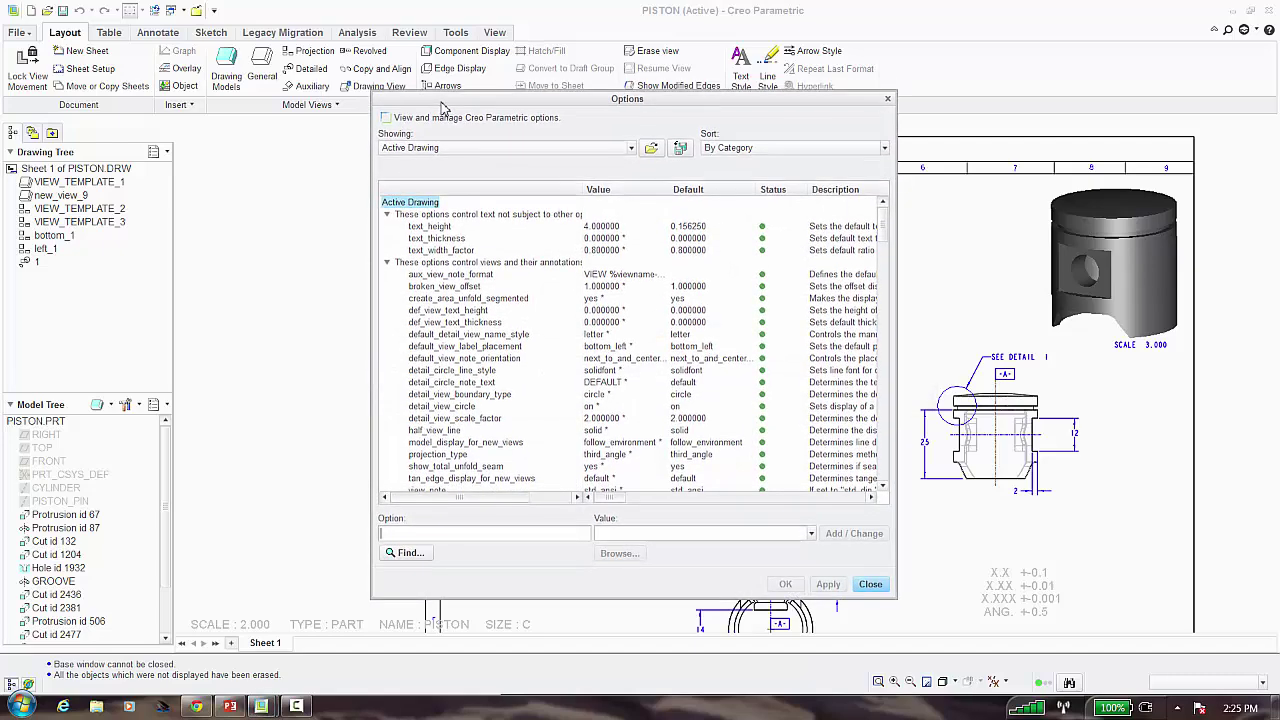
pyautogui.moveTo(478, 96)
pyautogui.mouseDown()
pyautogui.moveTo(255, 130)
pyautogui.moveTo(278, 12)
pyautogui.mouseUp()
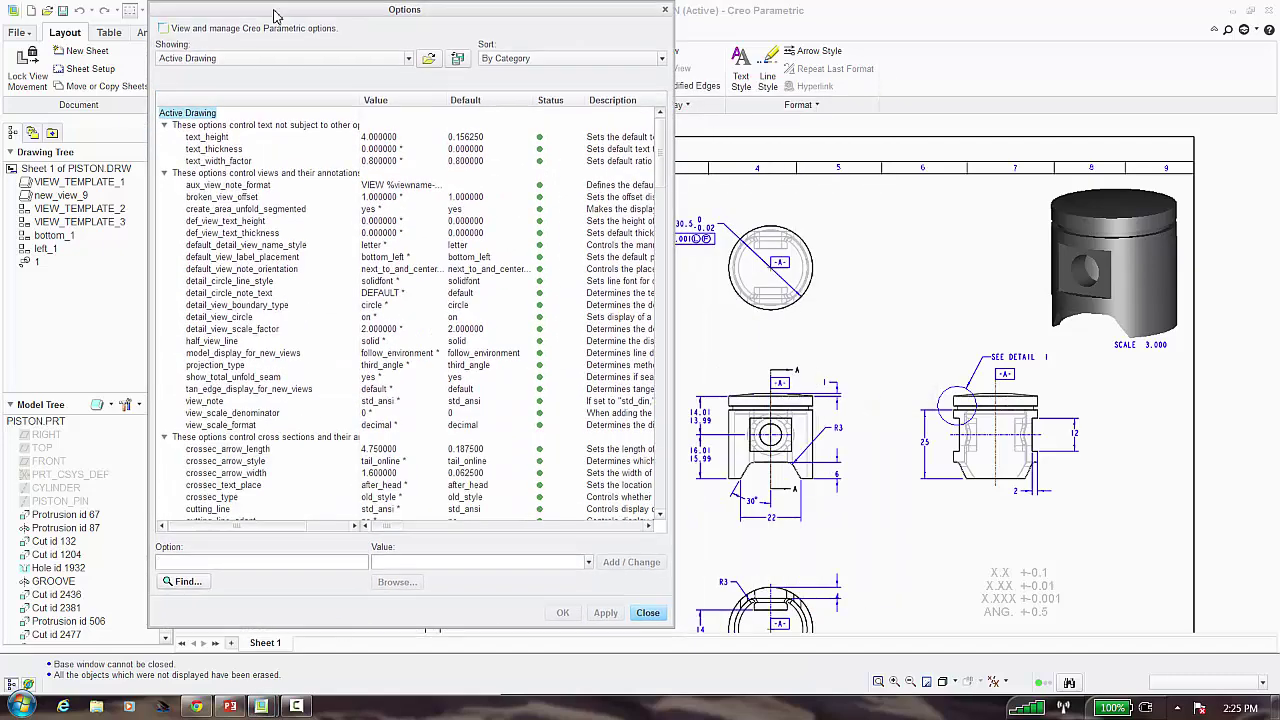
# Search the detail options, including descriptions, for the keyword 'ar' to find arrow options
pyautogui.scroll(-10, 330, 300)
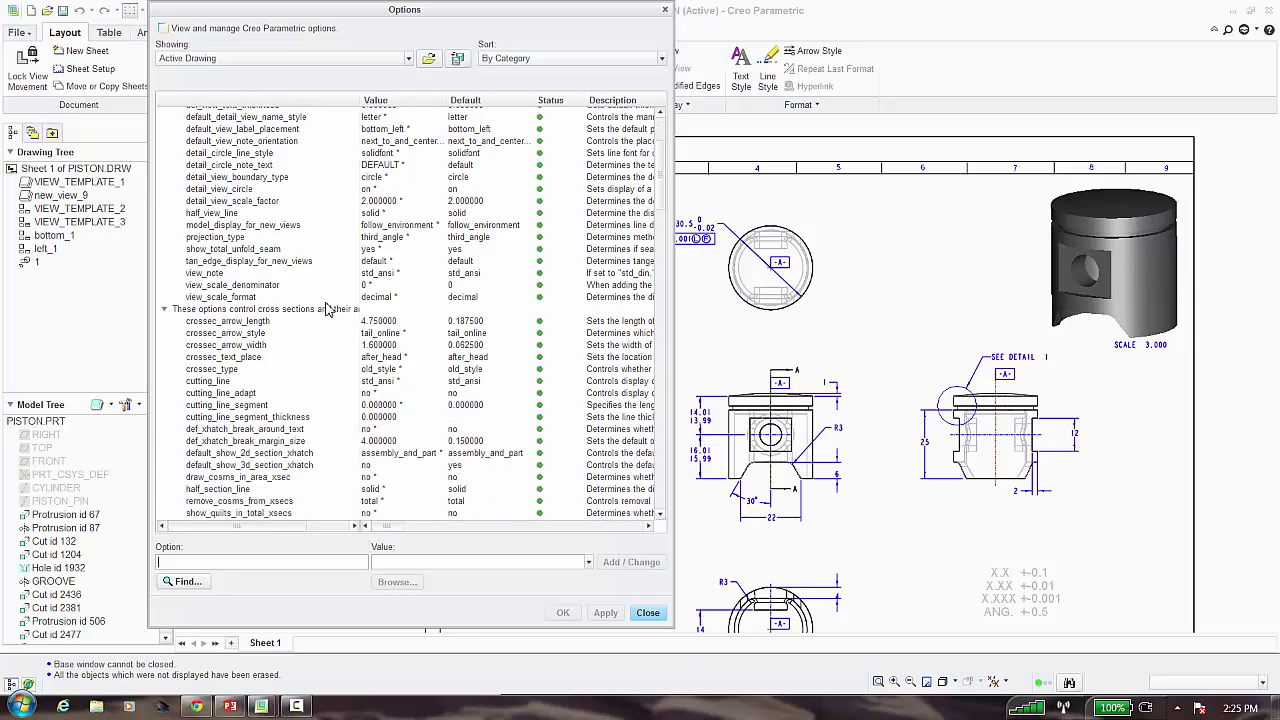
pyautogui.click(185, 582)
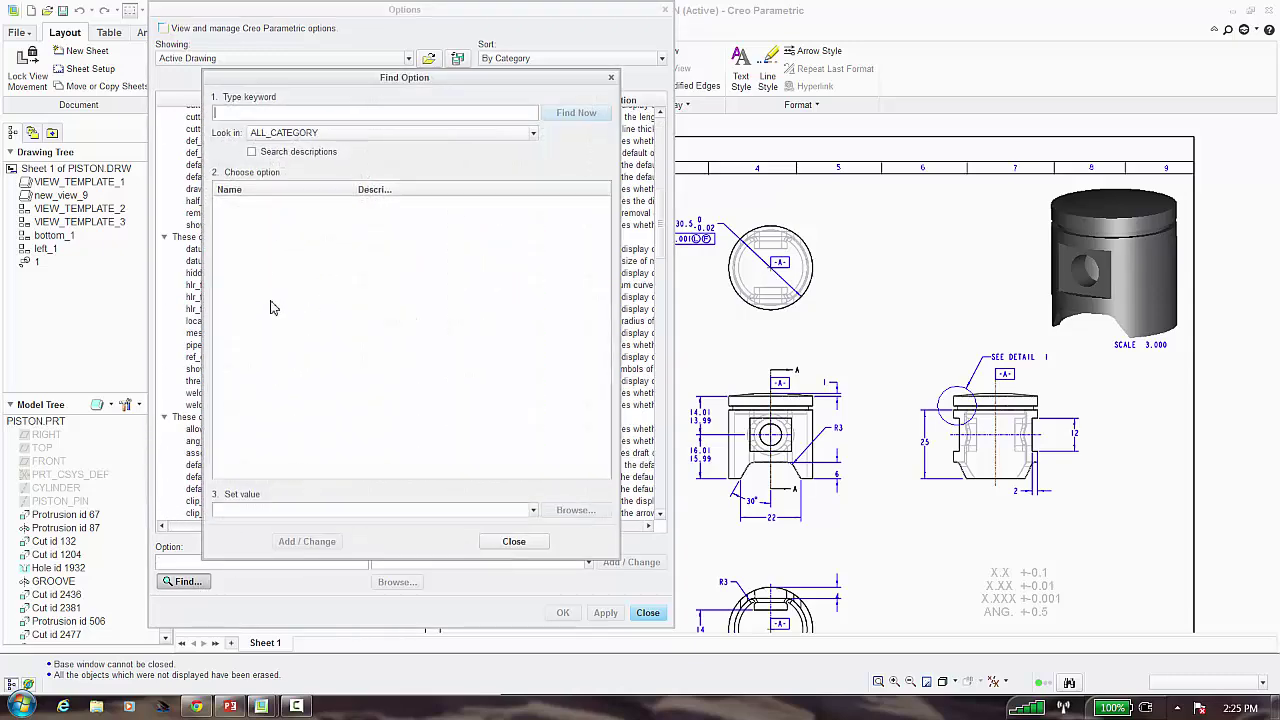
pyautogui.click(253, 151)
pyautogui.click(255, 117)
pyautogui.write('arrow')
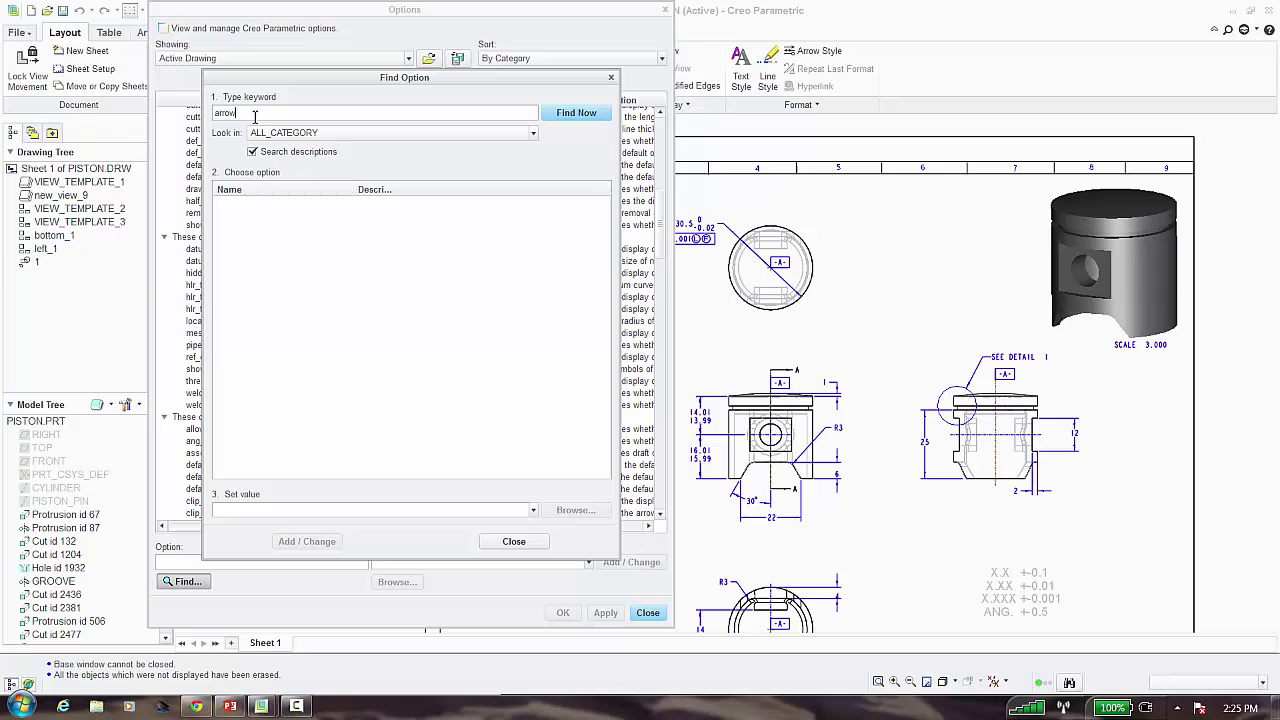
pyautogui.press('Return')
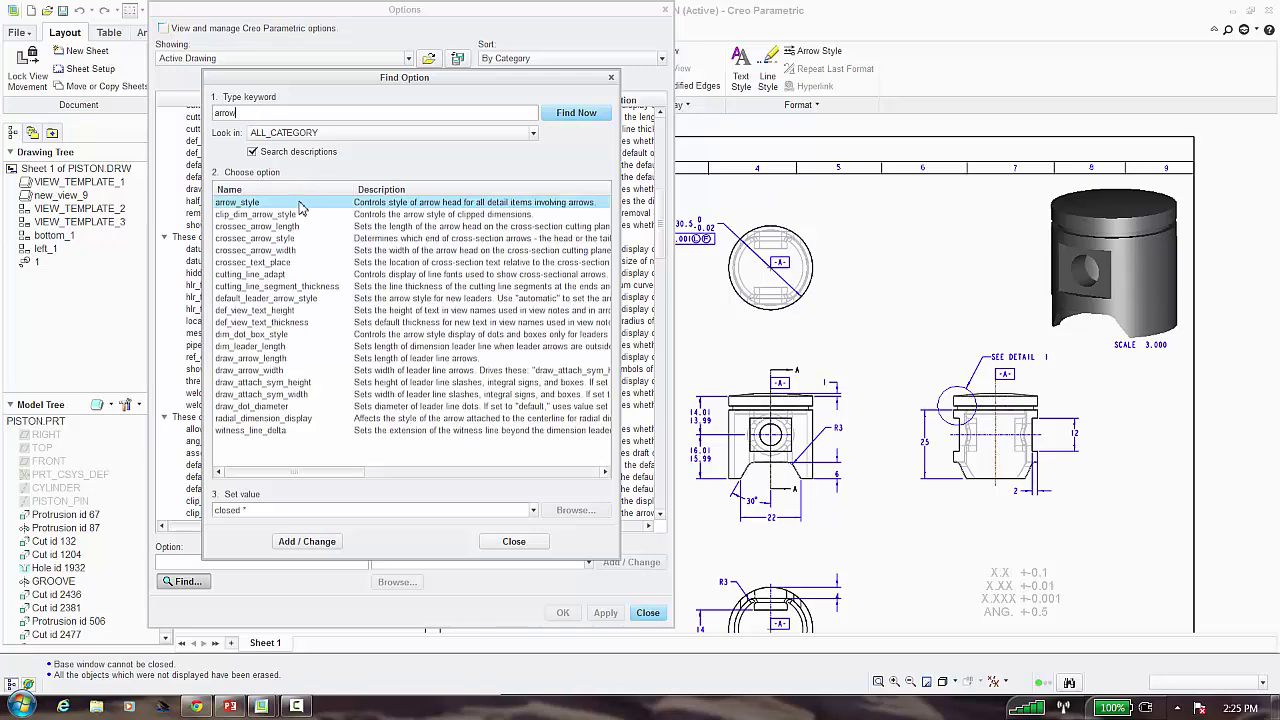
pyautogui.moveTo(428, 90); pyautogui.dragTo(488, 126)
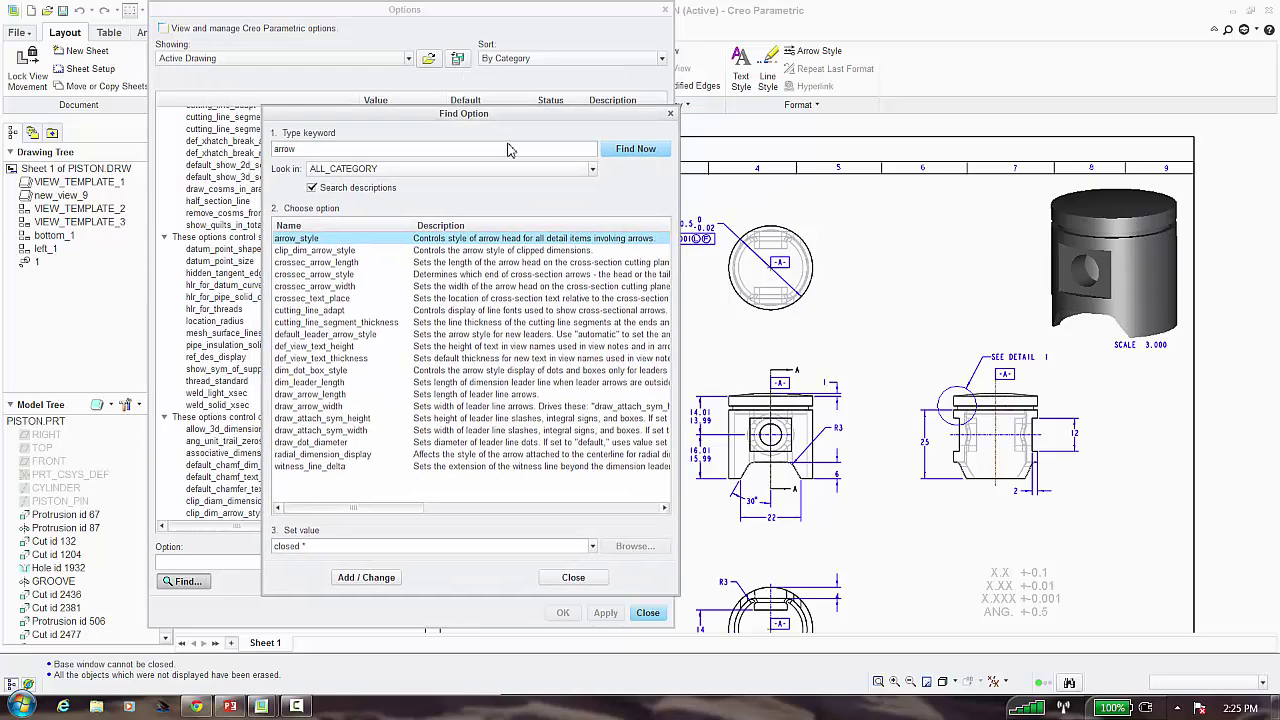
pyautogui.click(572, 577)
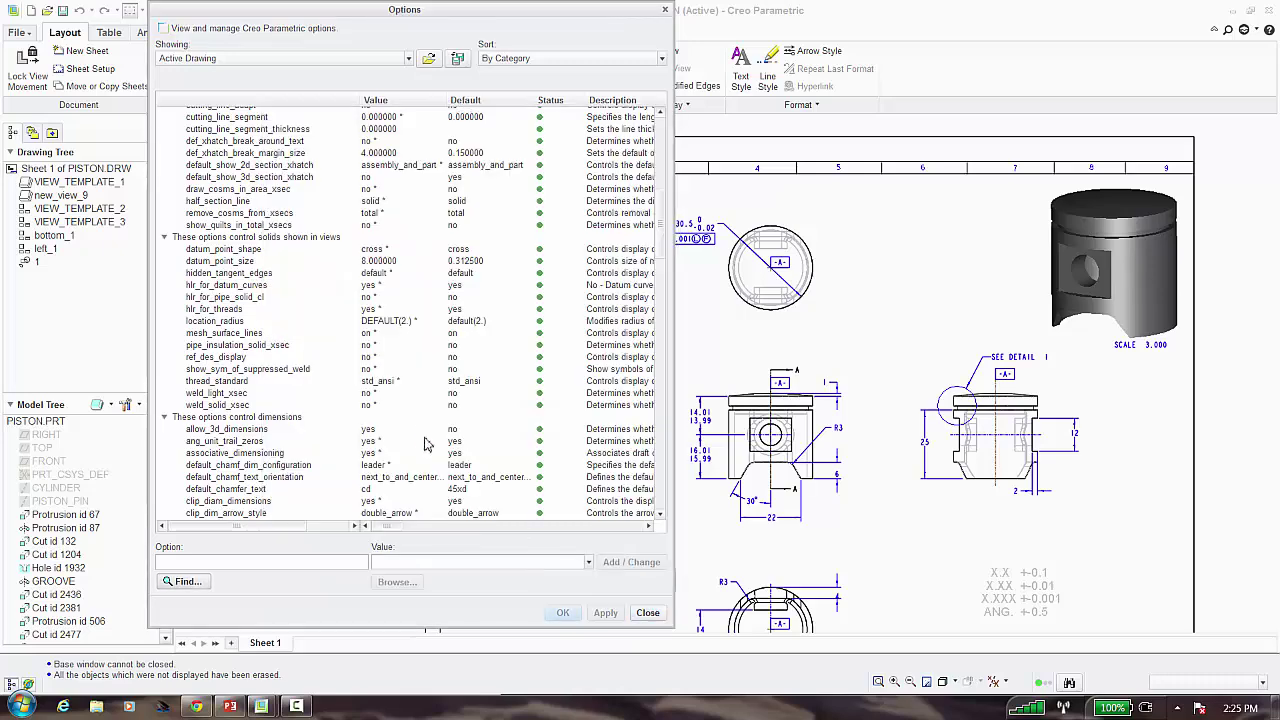
# Inspect arrow_style (filled) and tol_display (yes) in the detail options list
pyautogui.click(420, 429)
pyautogui.scroll(-3, 418, 432)
pyautogui.scroll(-3, 418, 432)
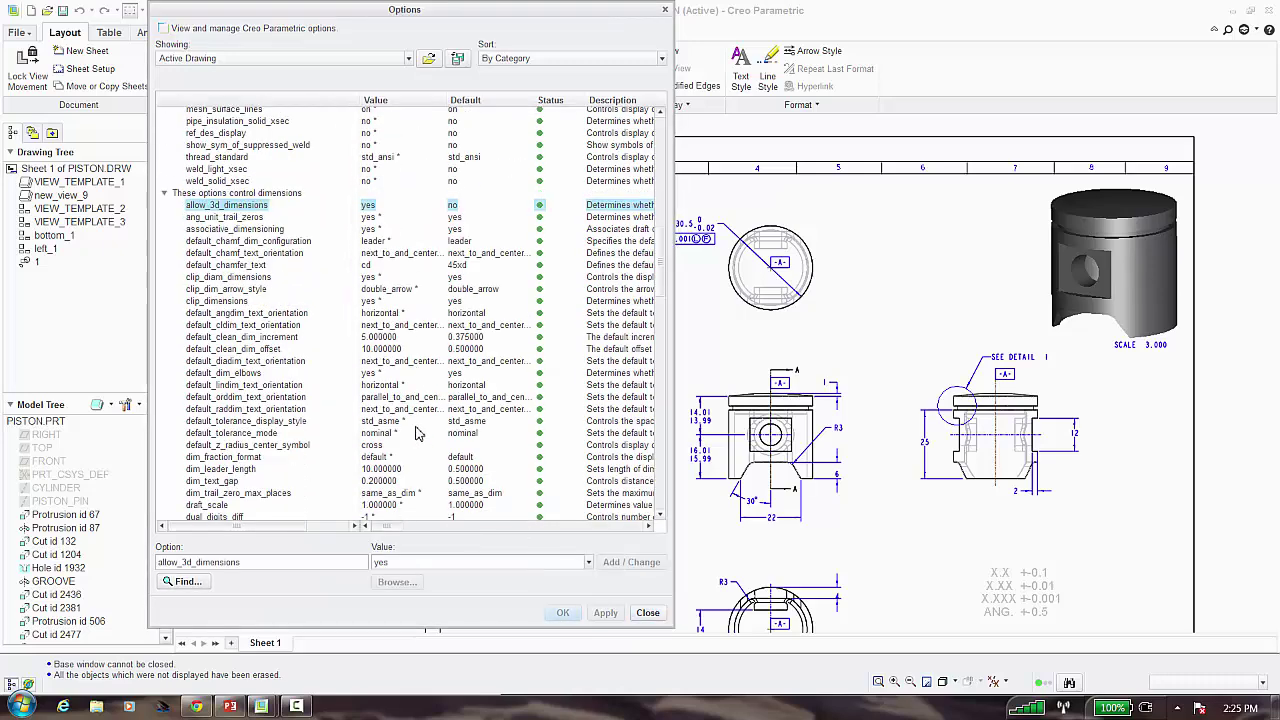
pyautogui.scroll(-15, 418, 432)
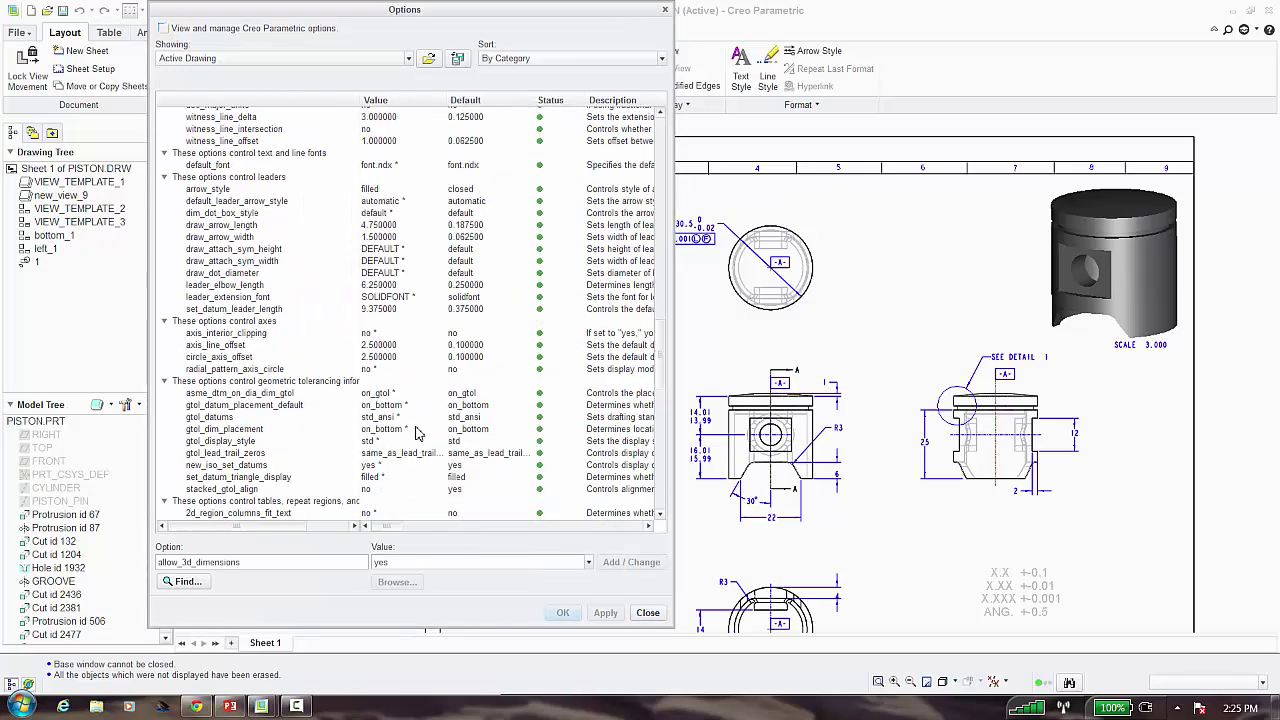
pyautogui.click(222, 190)
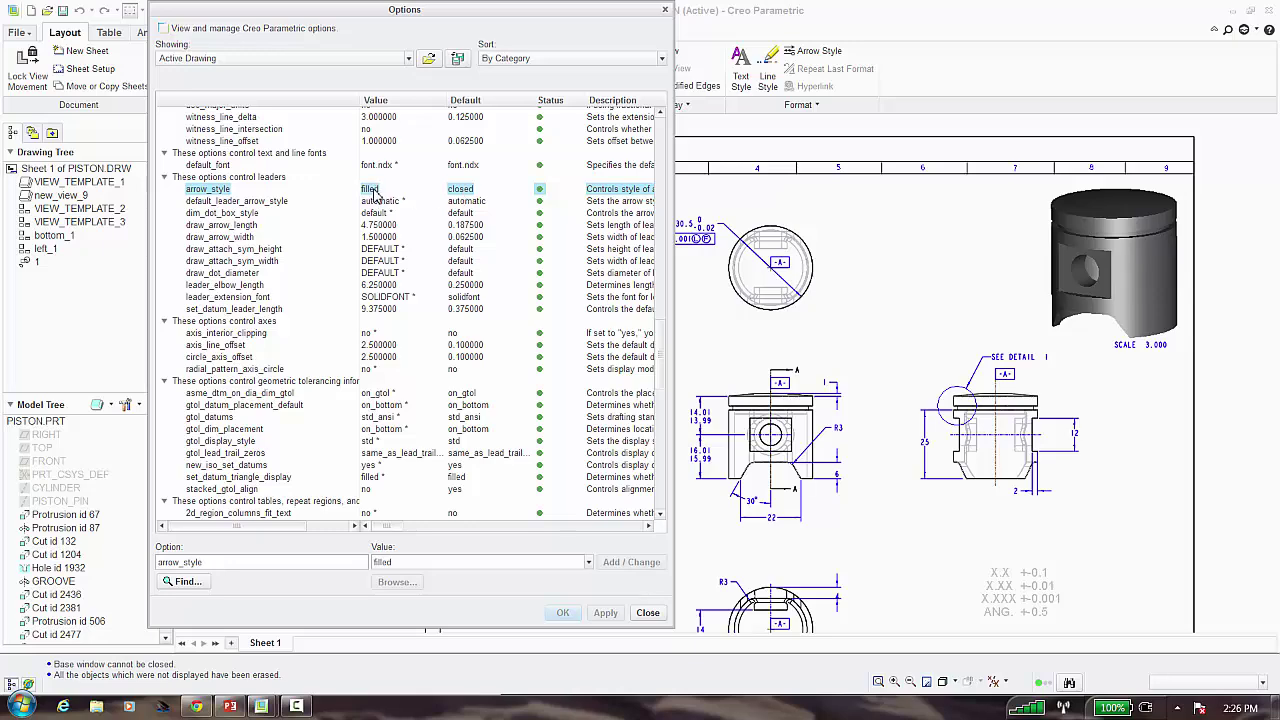
pyautogui.scroll(-3, 335, 255)
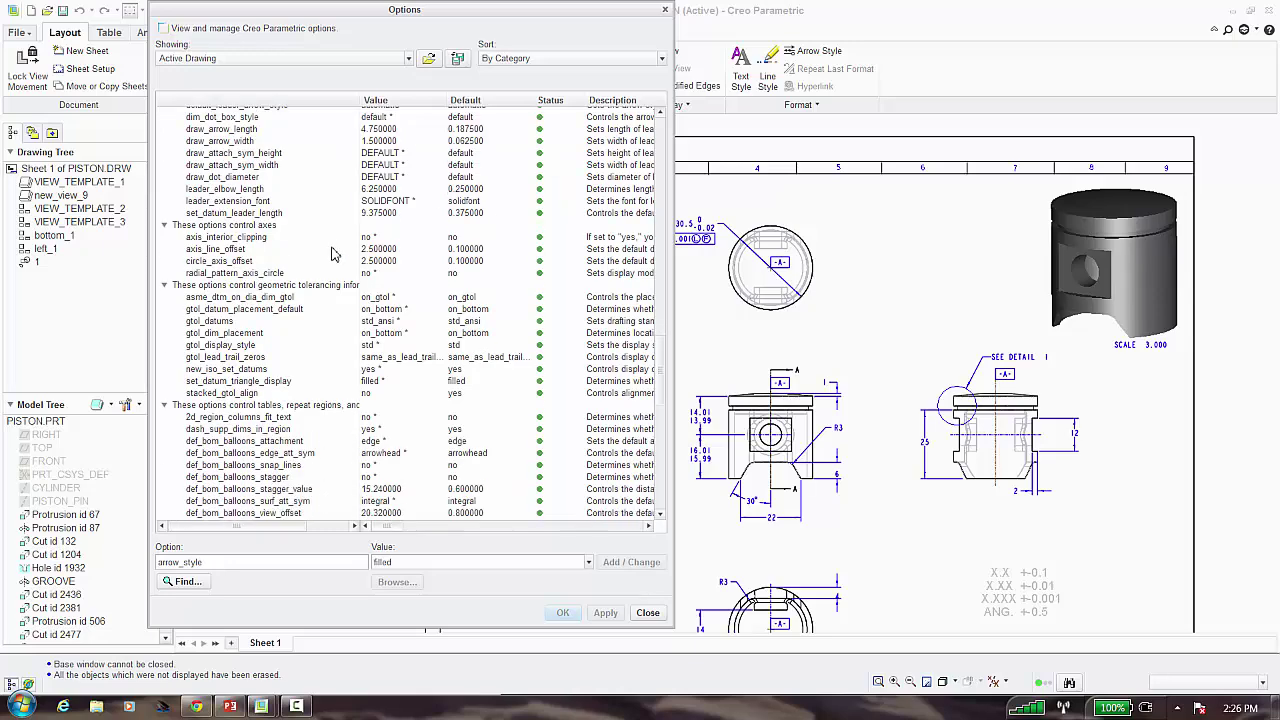
pyautogui.scroll(-10, 335, 255)
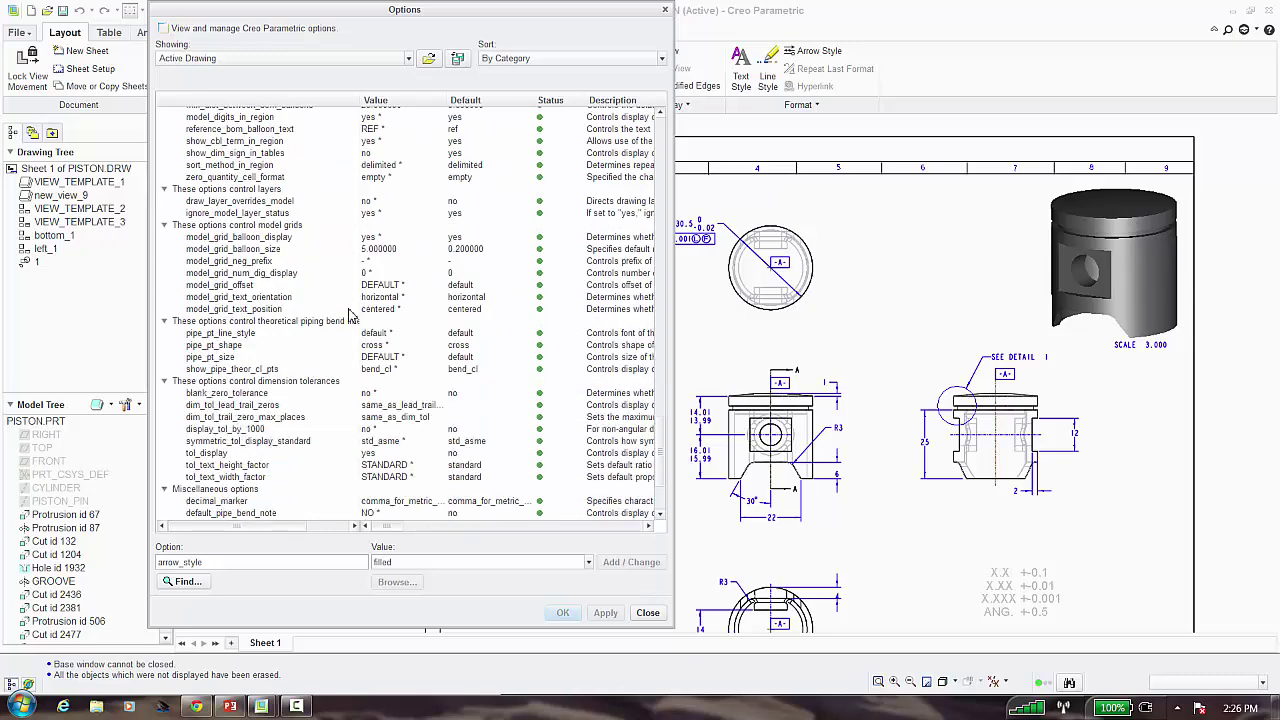
pyautogui.scroll(-3, 352, 315)
pyautogui.click(216, 358)
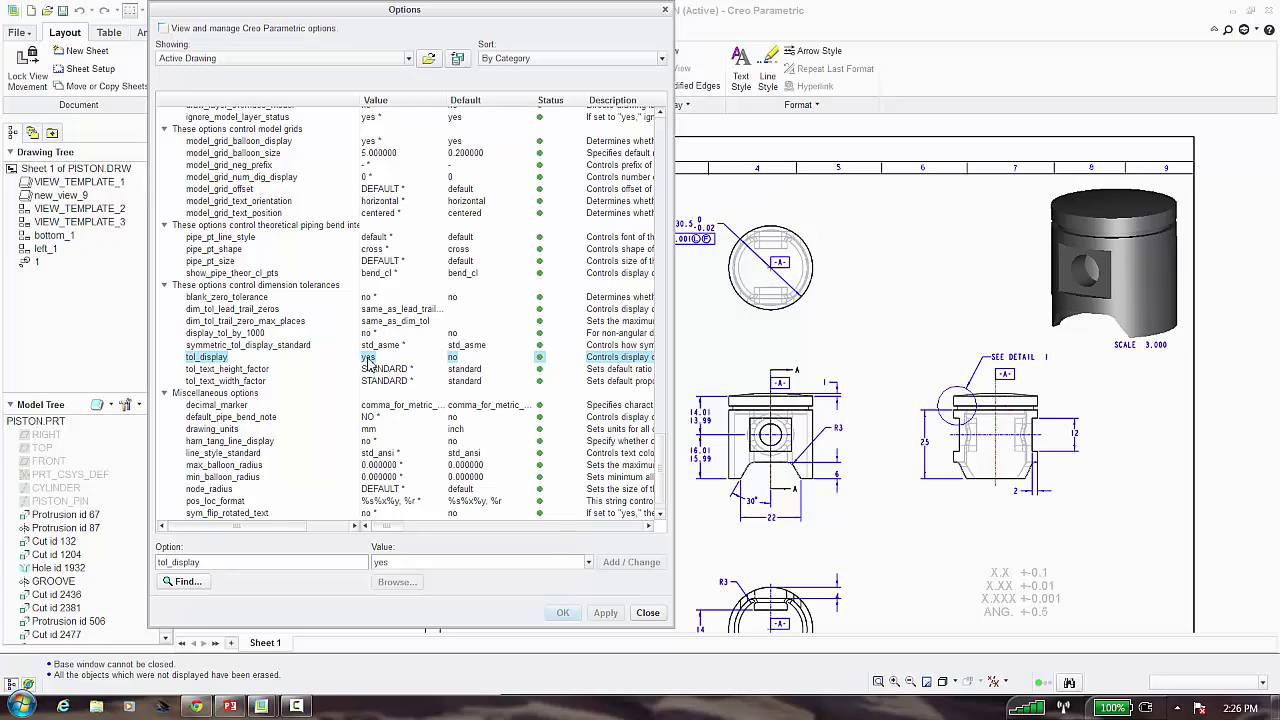
# Close the detail options and Drawing Properties dialogs
pyautogui.click(645, 612)
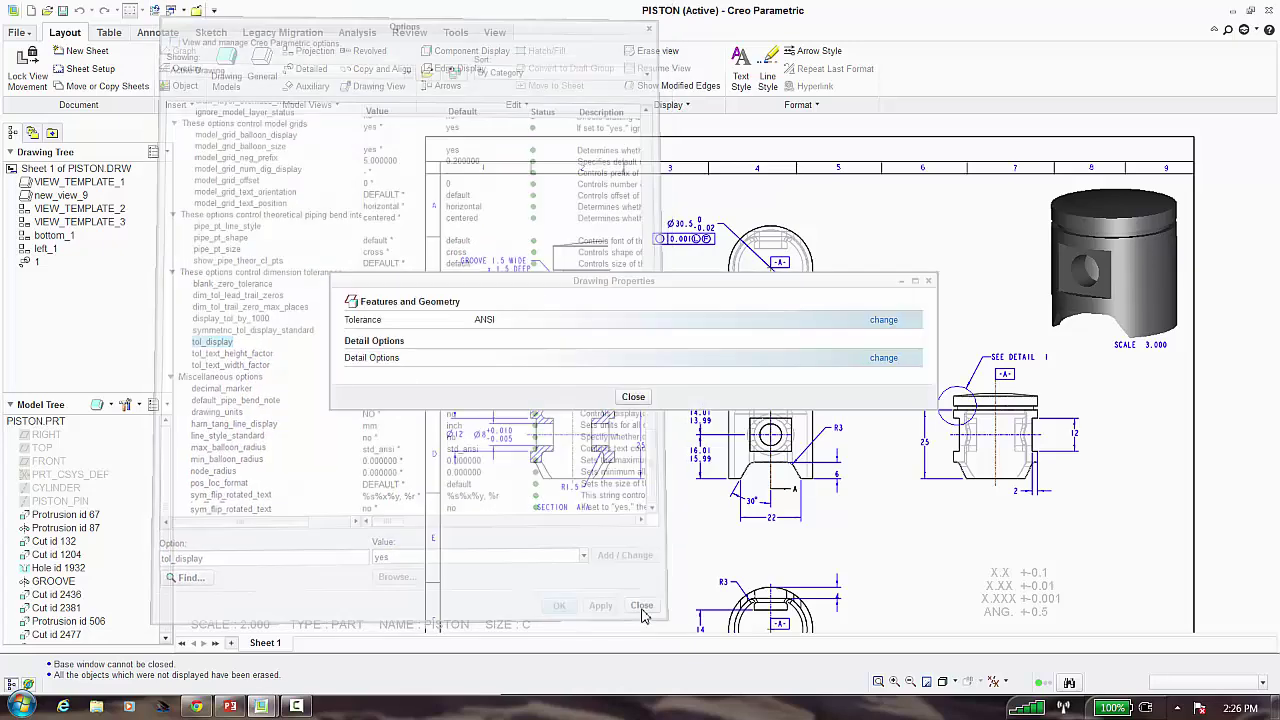
pyautogui.click(633, 396)
pyautogui.scroll(-2, 680, 465)
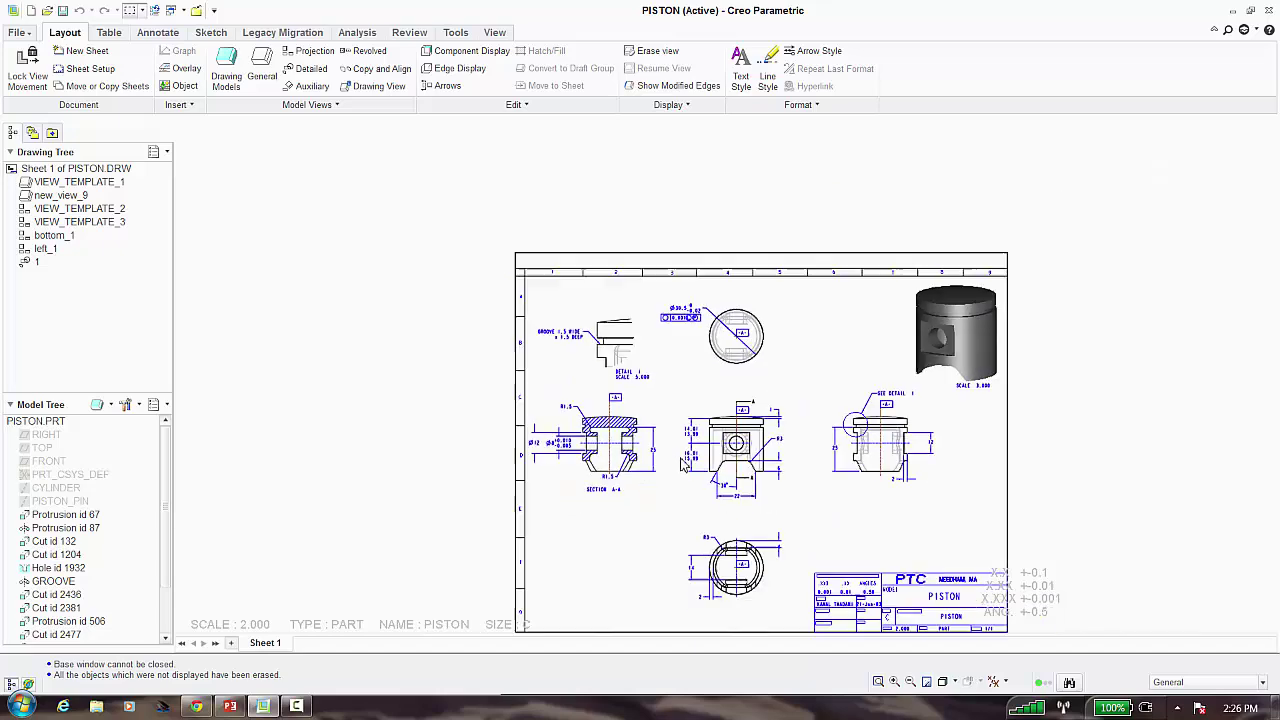
pyautogui.scroll(2, 682, 463)
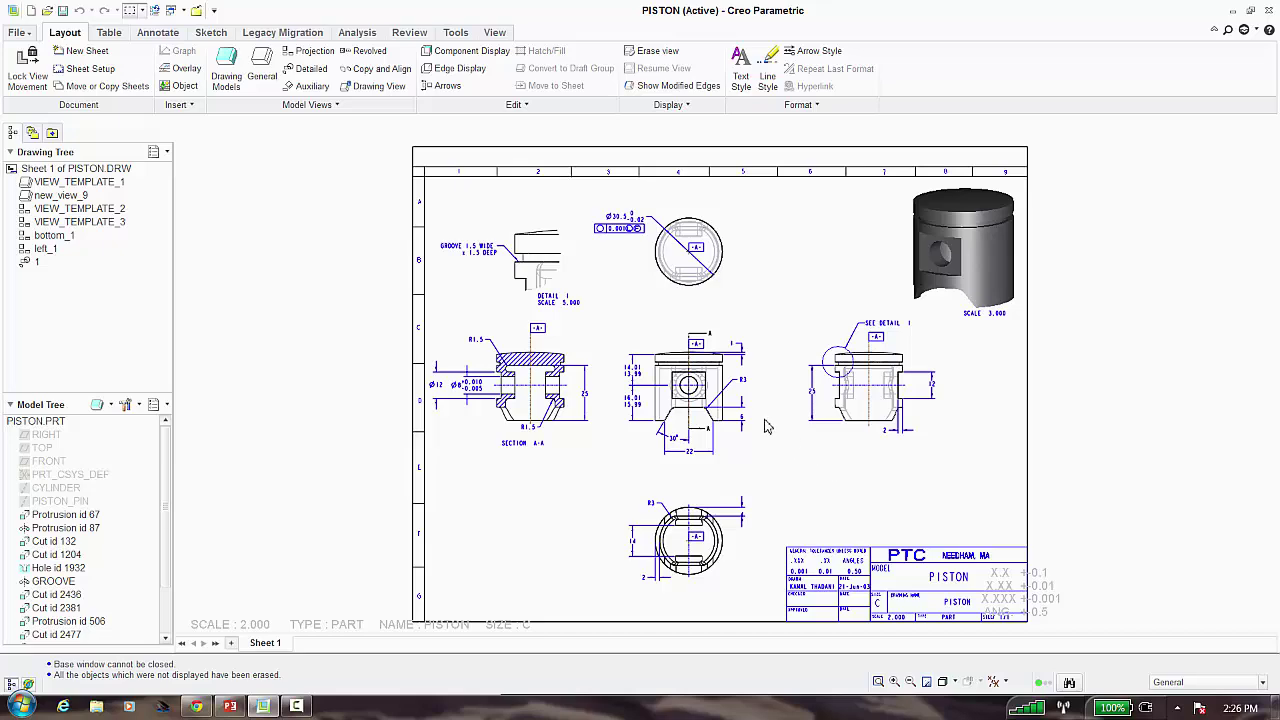
# Reopen the PISTON drawing's detail options via File > Prepare > Drawing Properties
pyautogui.click(18, 32)
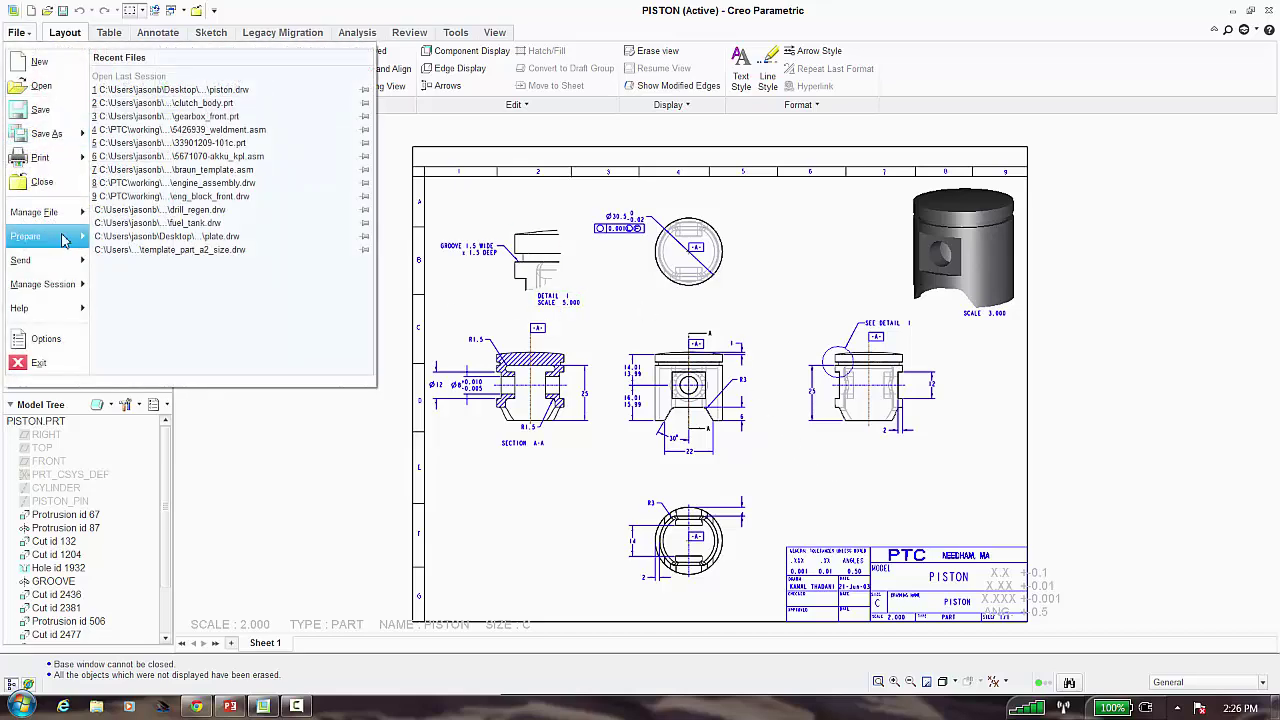
pyautogui.click(62, 238)
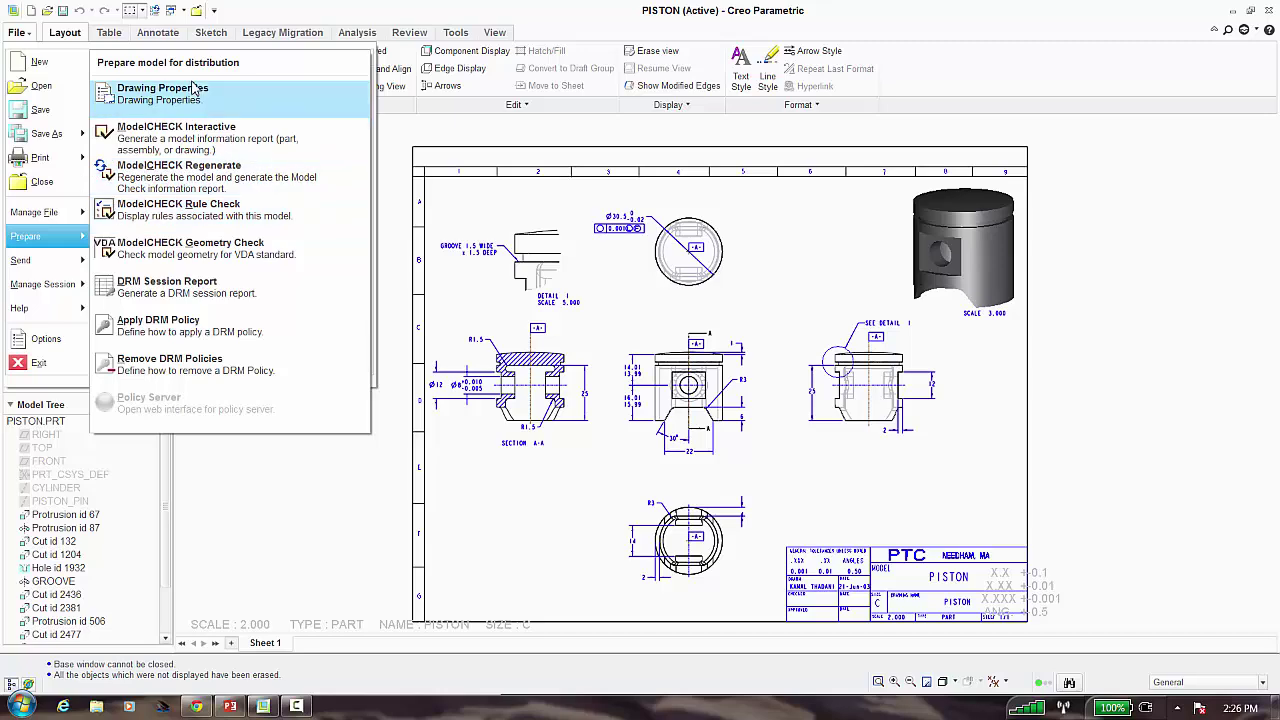
pyautogui.click(193, 90)
pyautogui.click(880, 358)
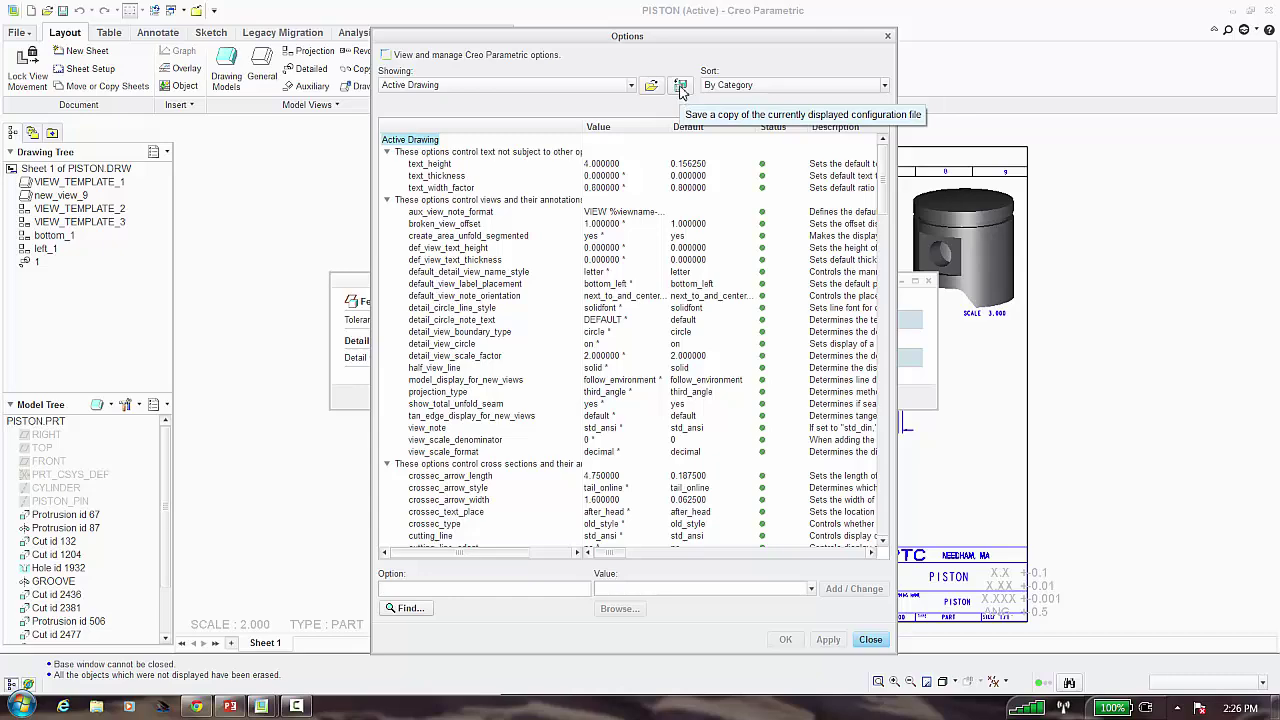
# Save the detail options as a config file in Drawing > 02 Detail > Configuring, then close both dialogs
pyautogui.click(680, 88)
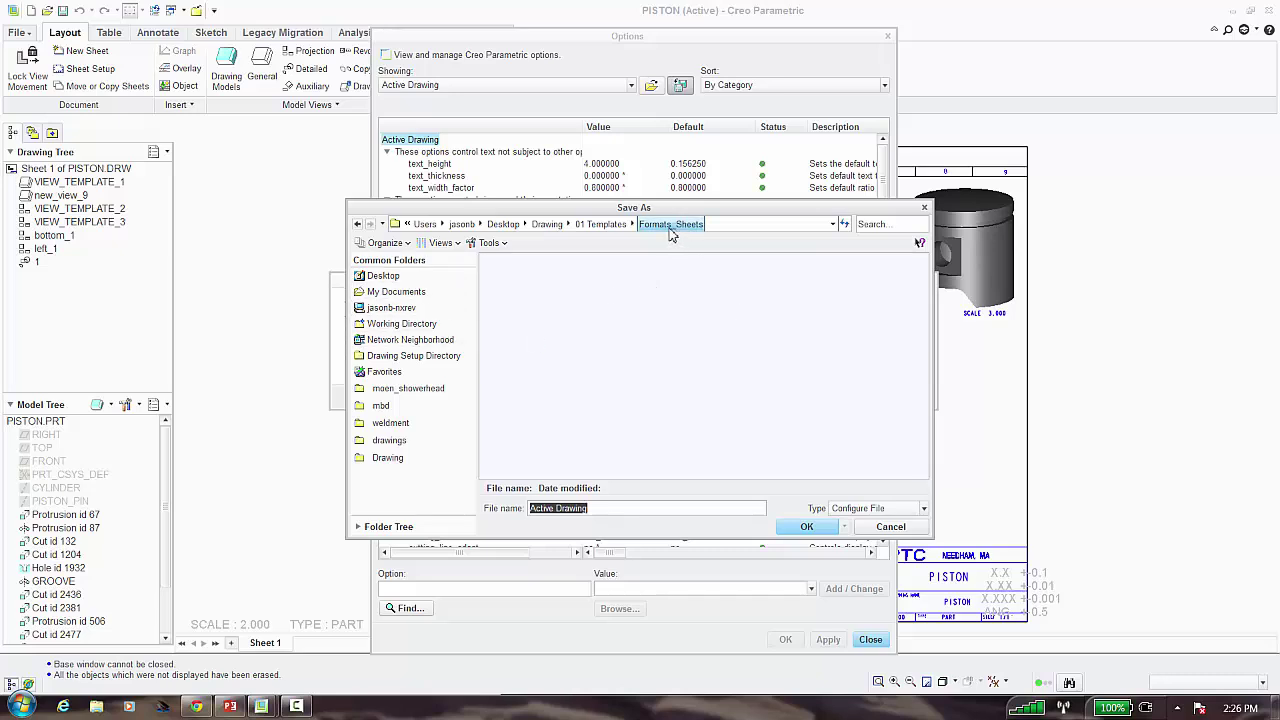
pyautogui.click(610, 224)
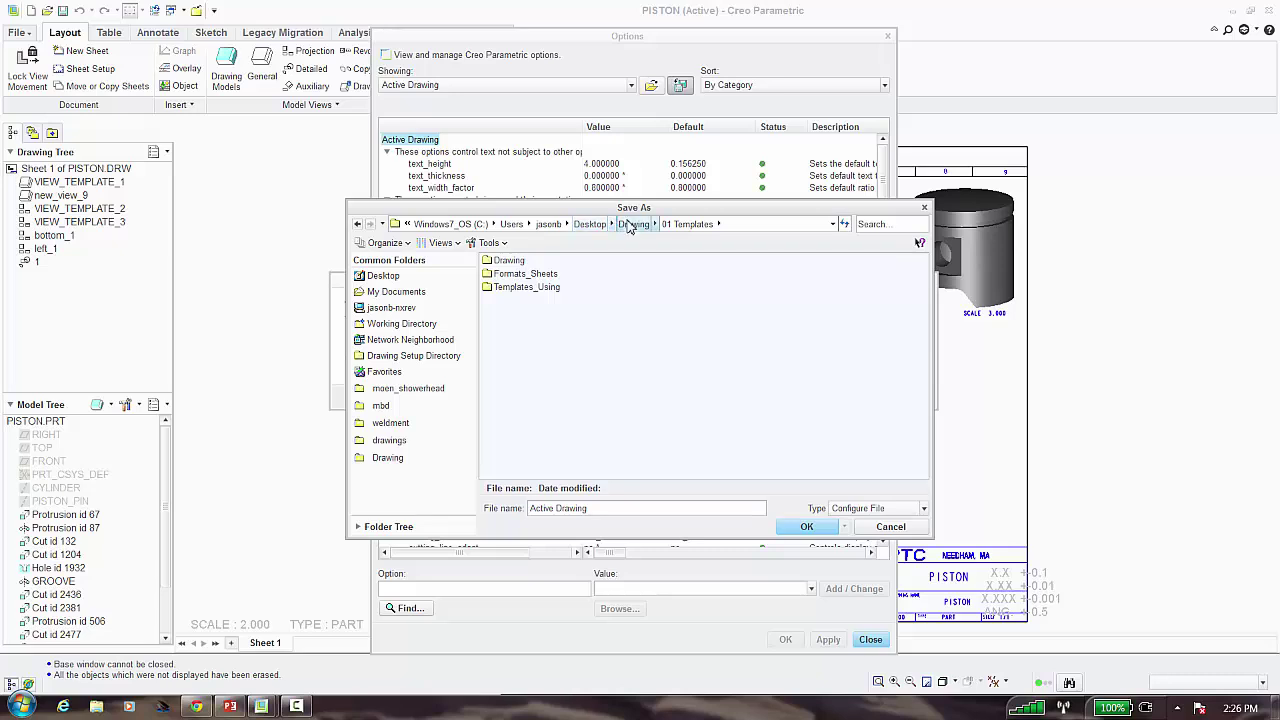
pyautogui.click(630, 224)
pyautogui.doubleClick(520, 275)
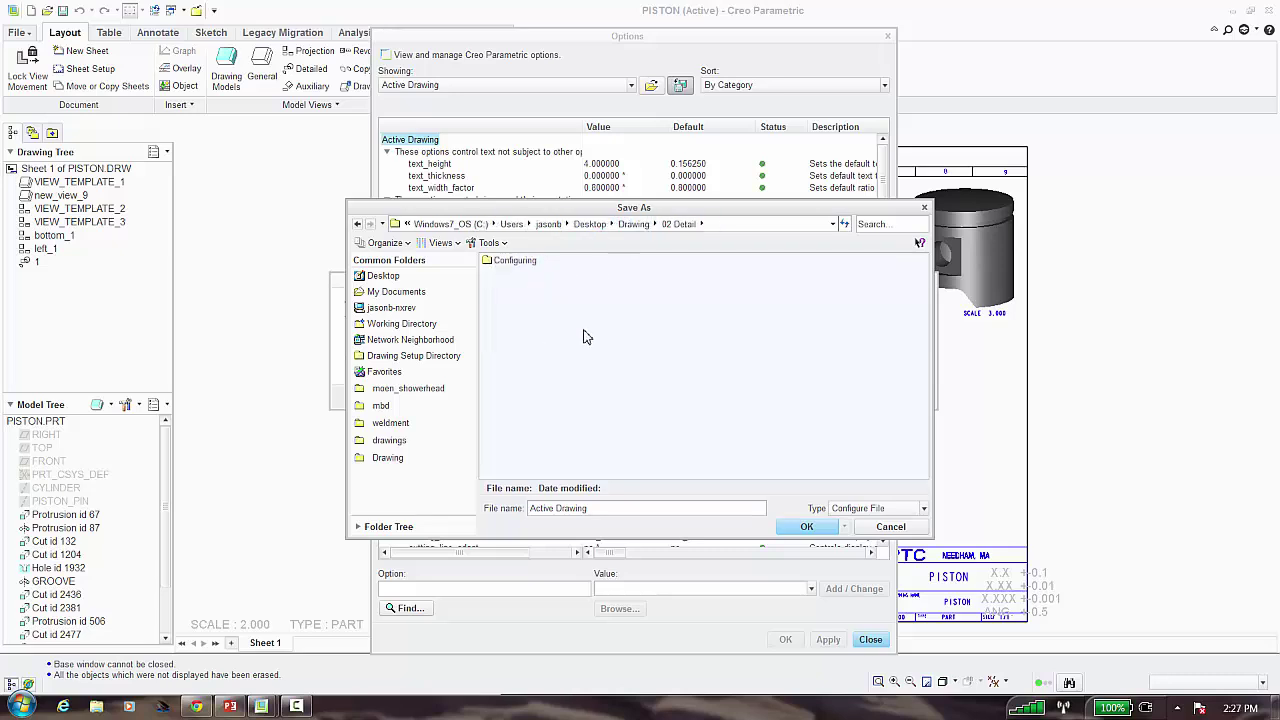
pyautogui.doubleClick(515, 261)
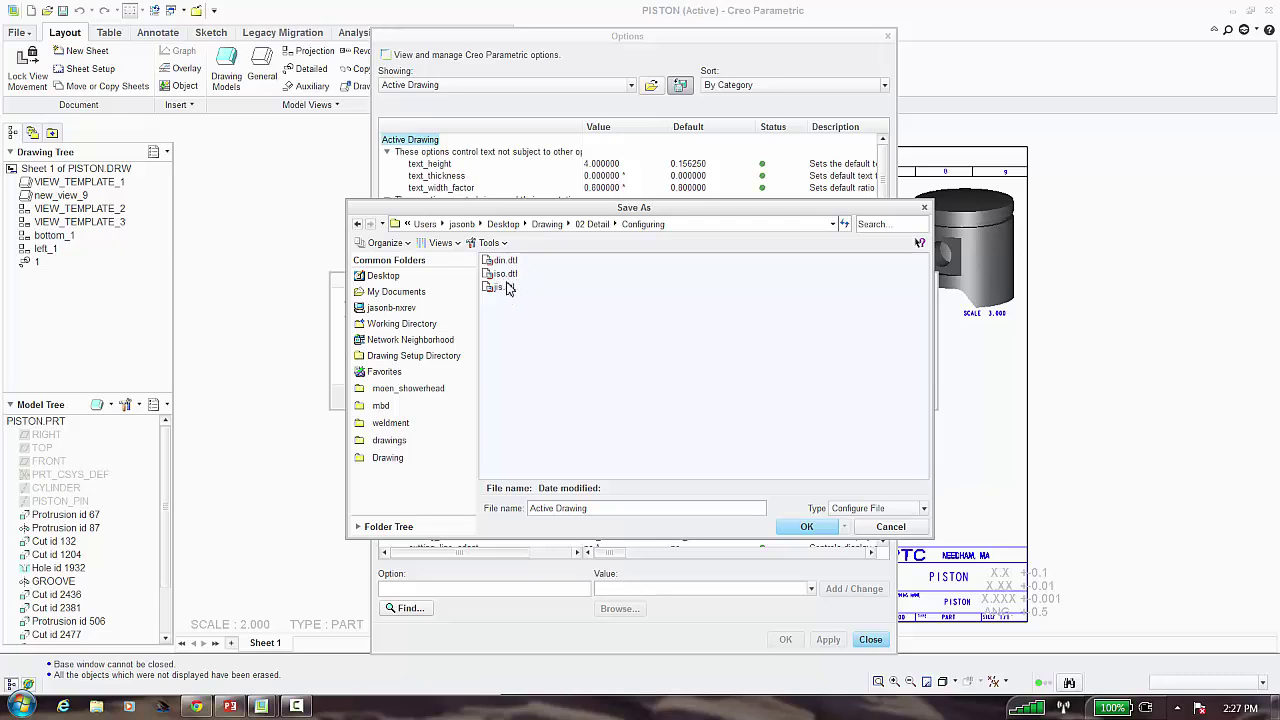
pyautogui.press('BackSpace')
pyautogui.click(807, 526)
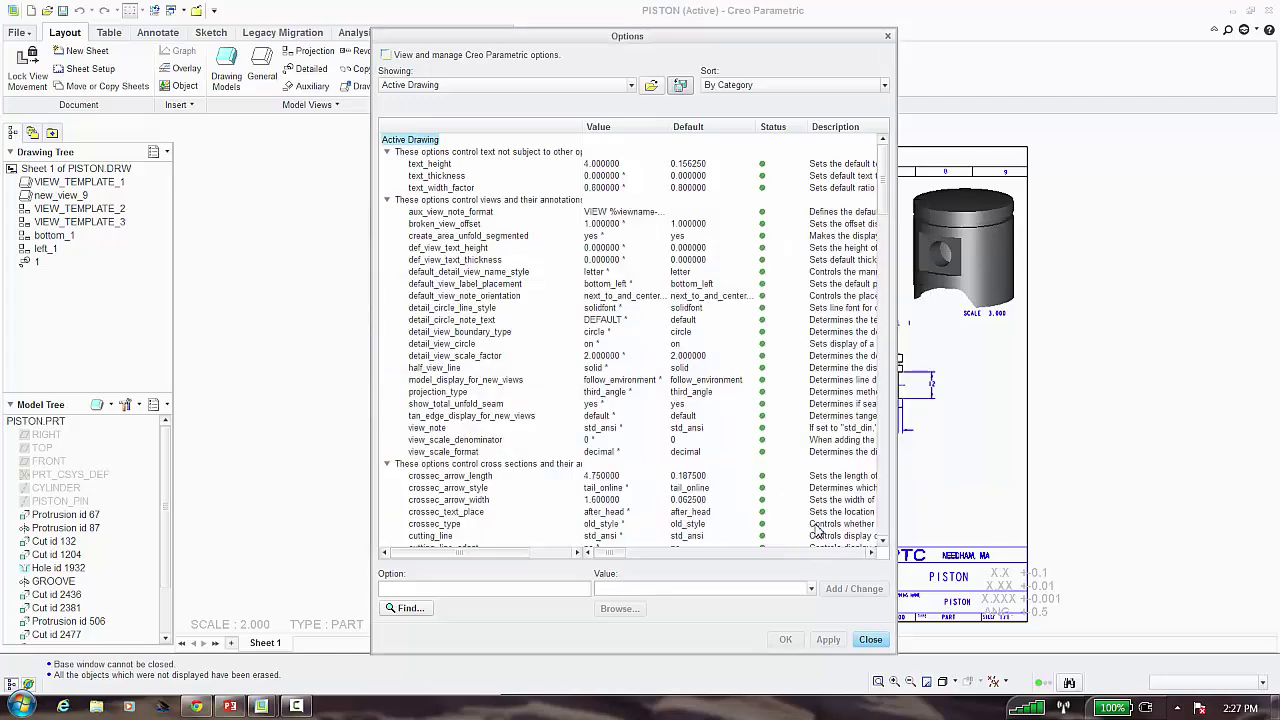
pyautogui.click(868, 641)
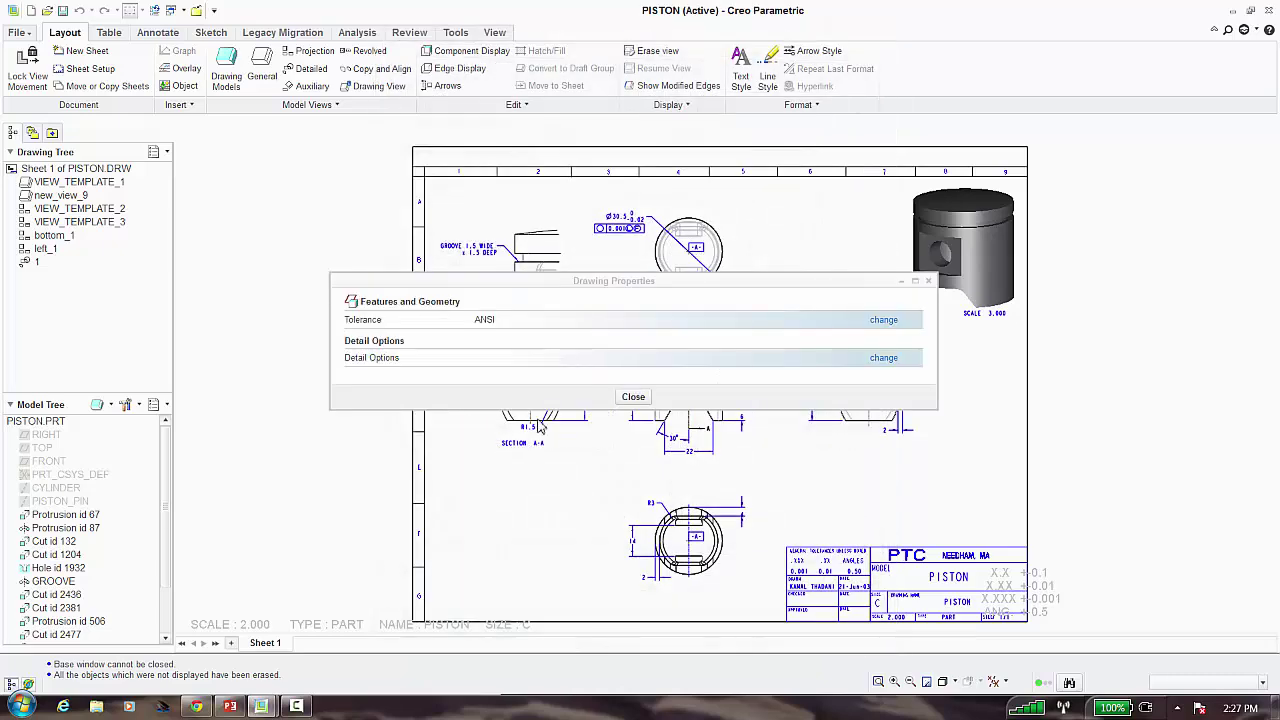
pyautogui.click(632, 396)
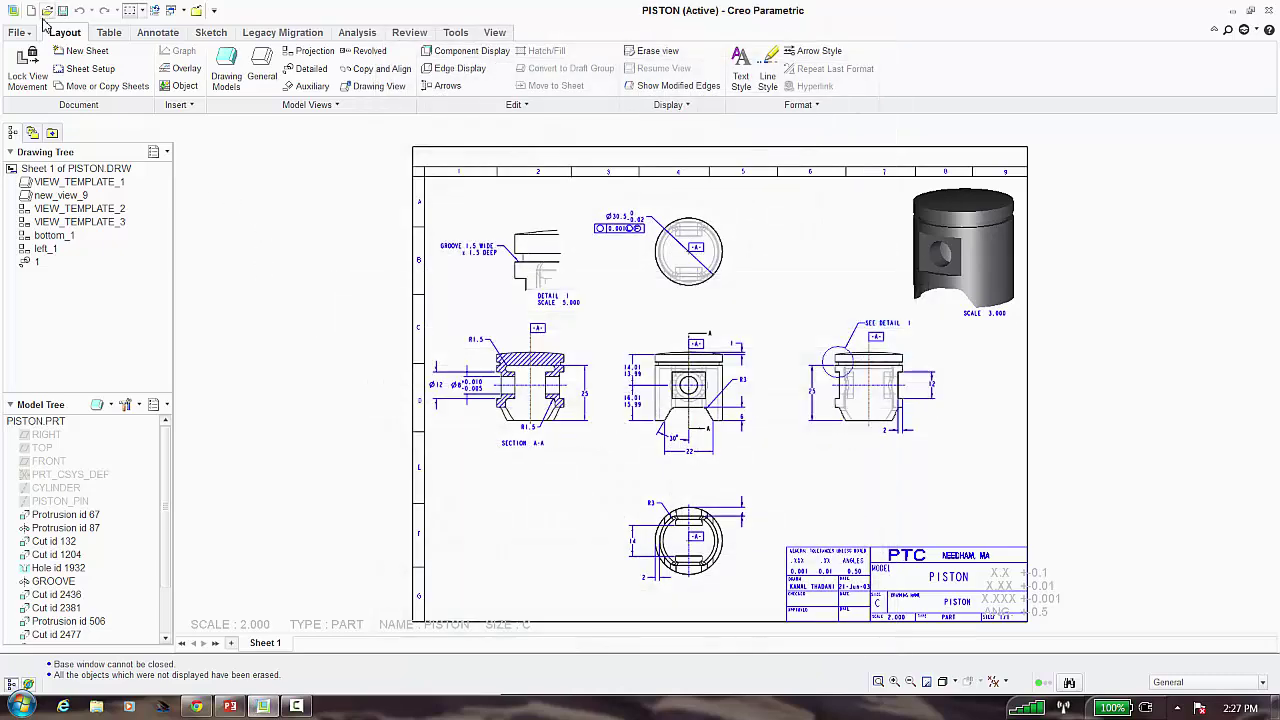
pyautogui.click(45, 12)
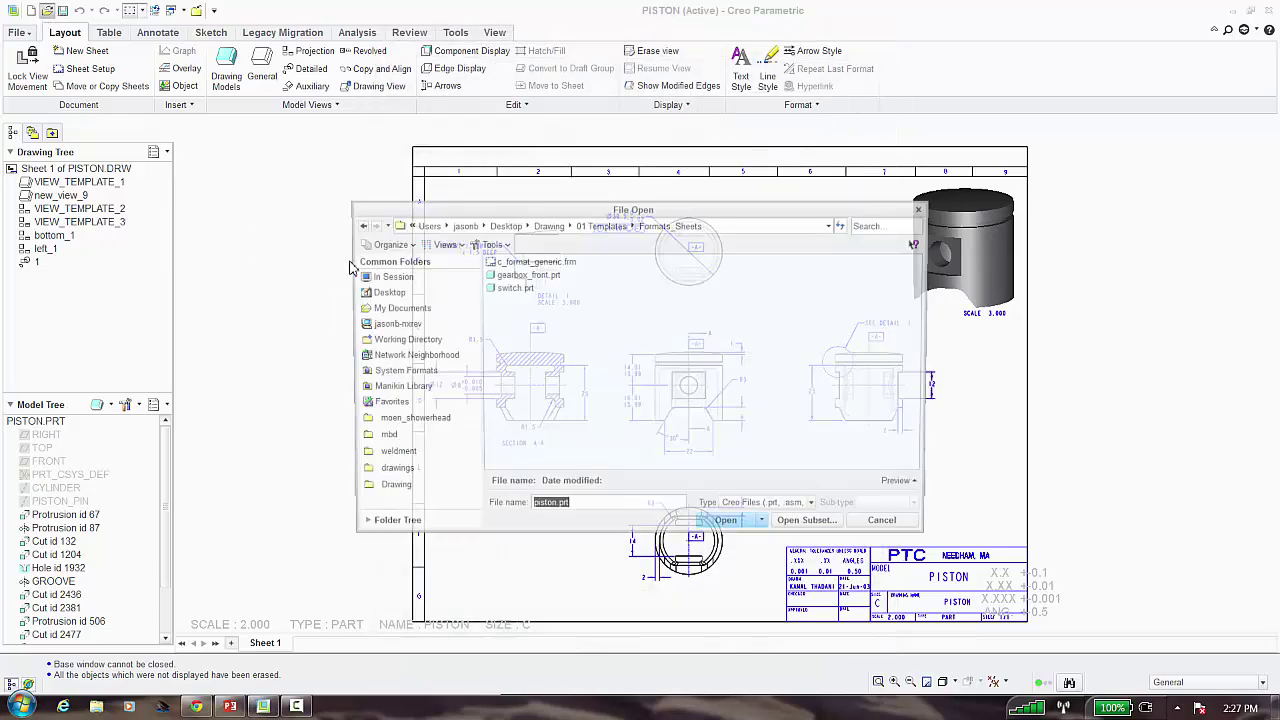
pyautogui.click(607, 224)
pyautogui.click(654, 224)
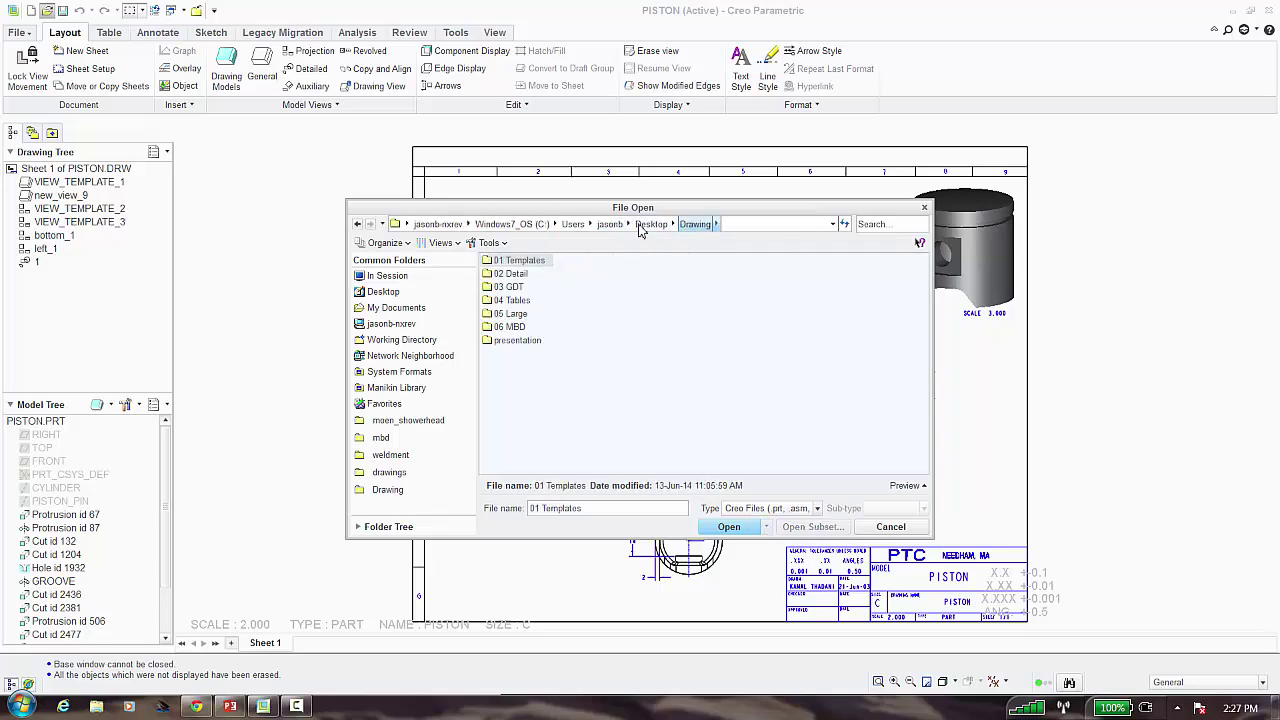
pyautogui.click(529, 288)
pyautogui.doubleClick(515, 261)
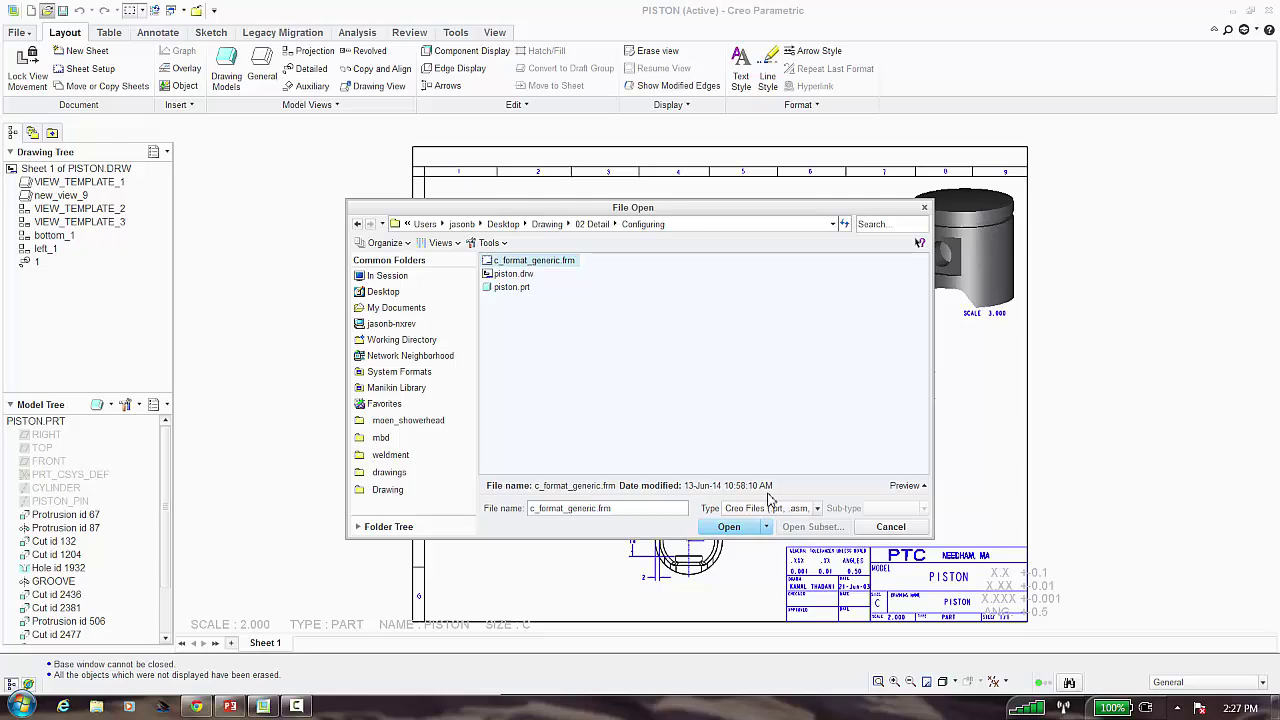
pyautogui.click(890, 527)
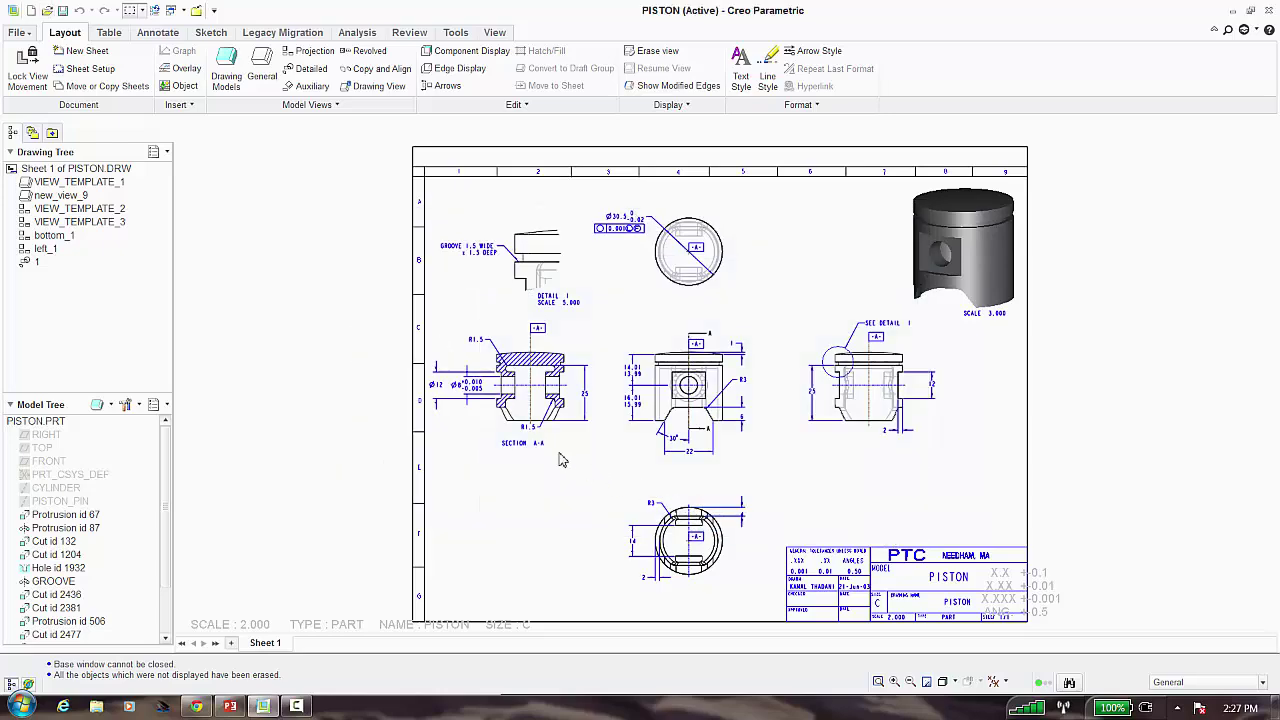
pyautogui.scroll(5, 480, 265)
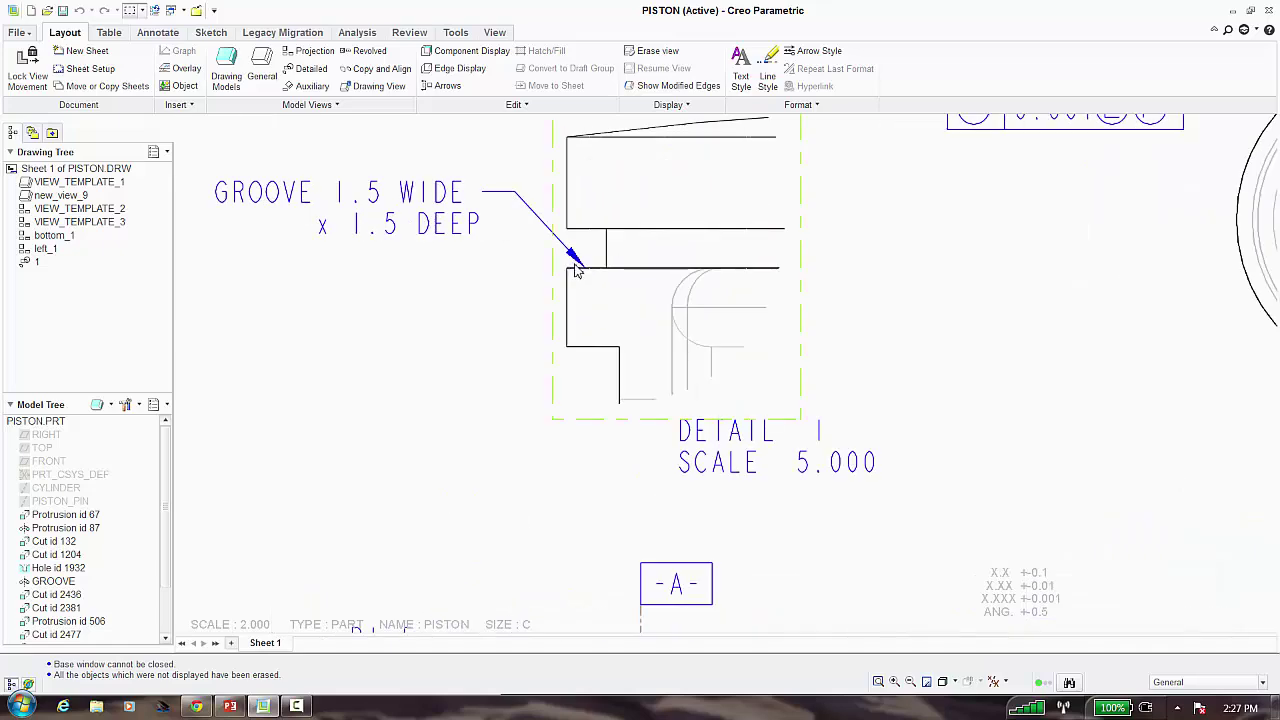
pyautogui.click(31, 10)
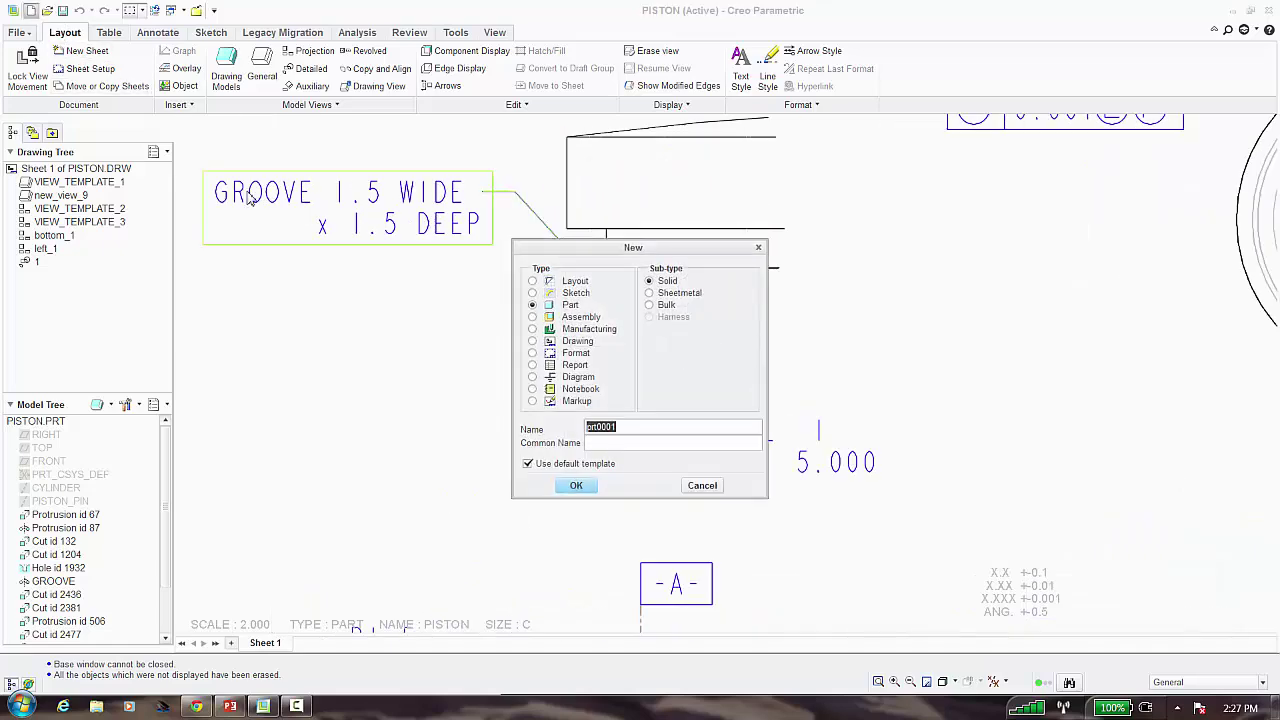
pyautogui.click(576, 342)
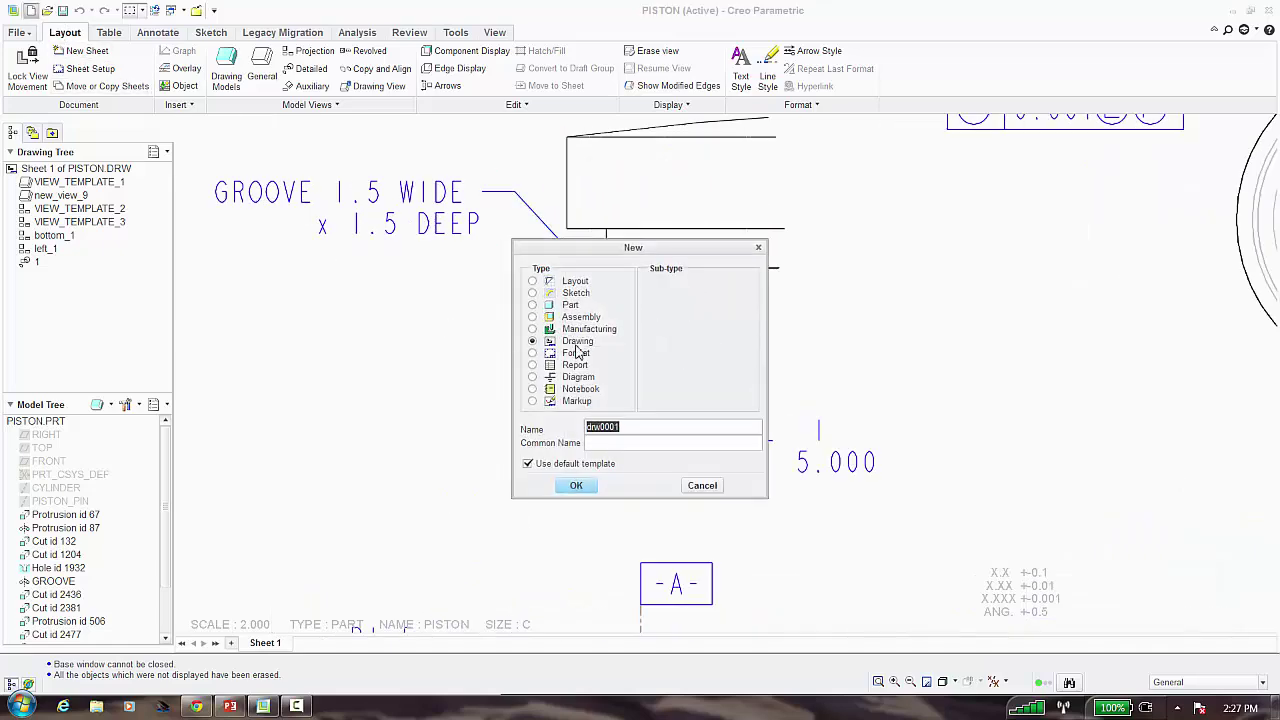
pyautogui.click(701, 486)
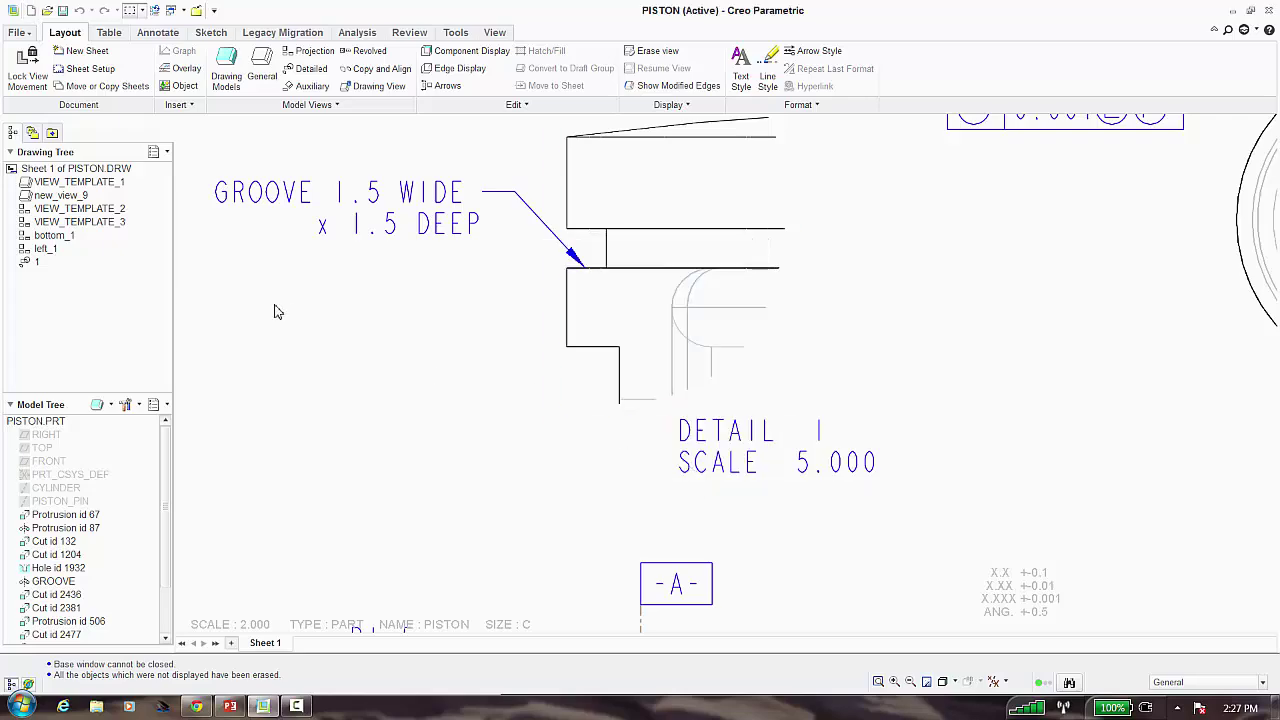
# Open PISTON.PRT and start a new drawing named PISTON2 without the default template
pyautogui.rightClick(53, 424)
pyautogui.click(75, 428)
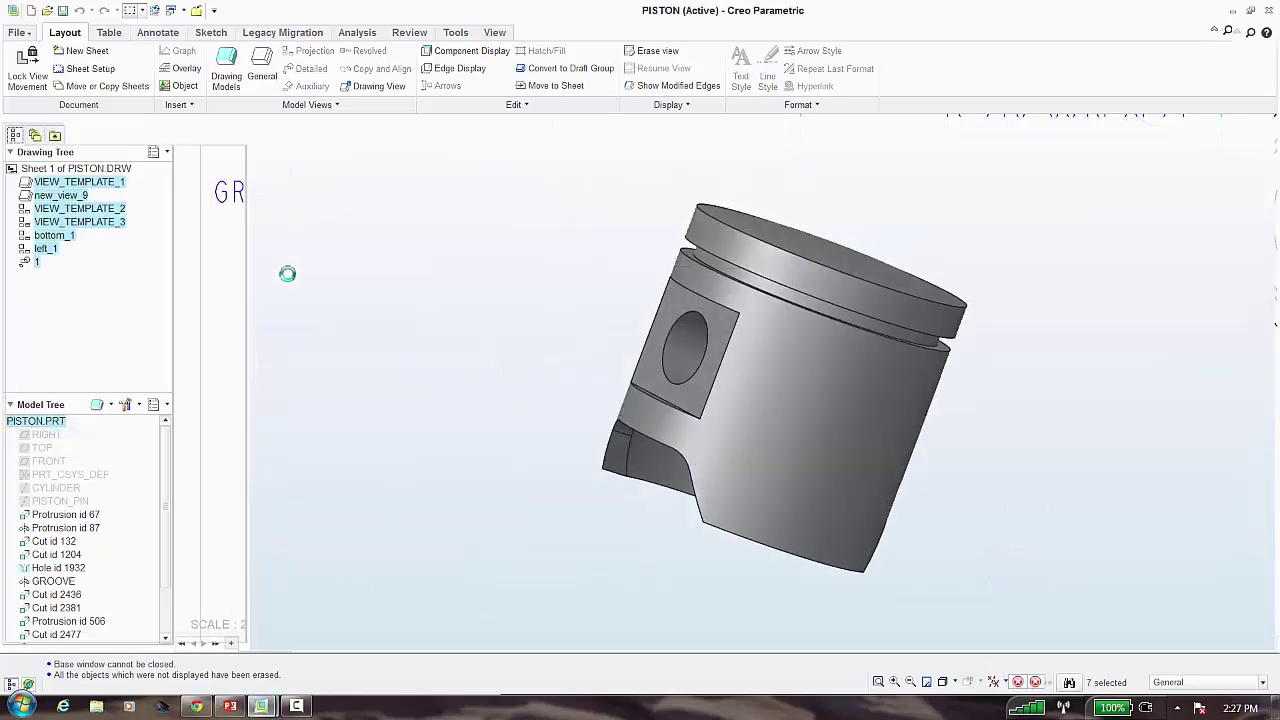
pyautogui.click(34, 13)
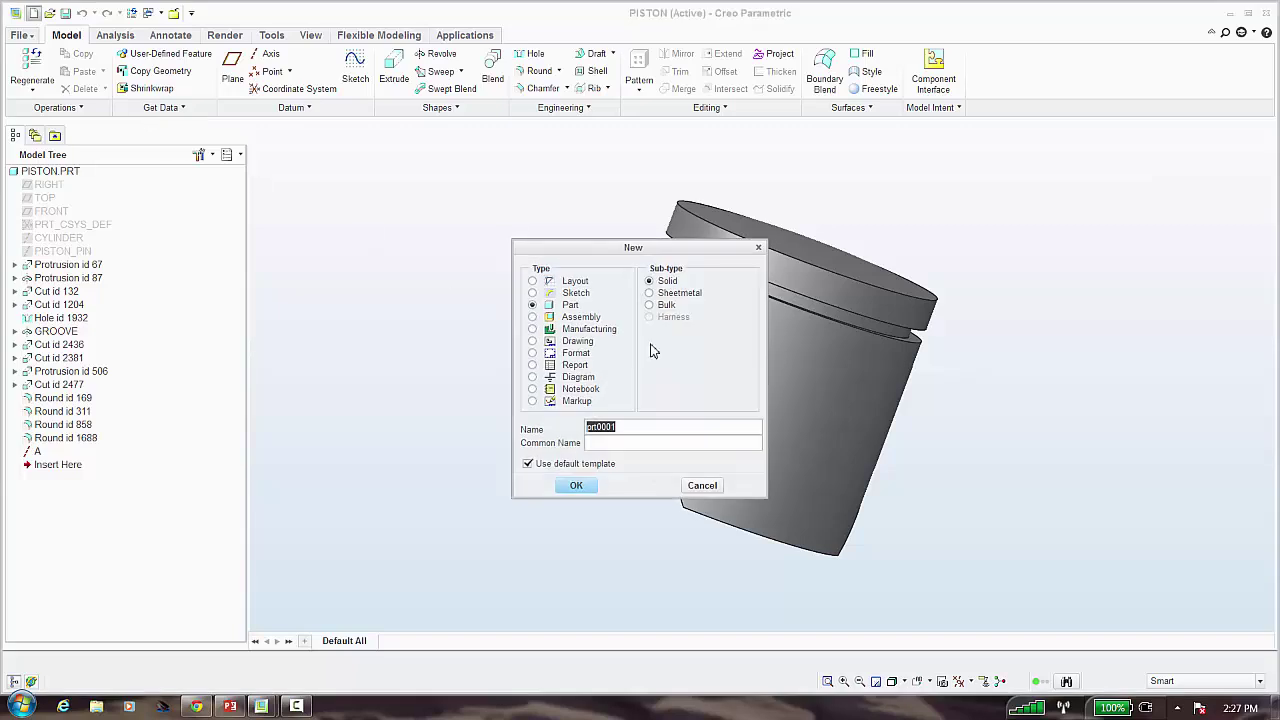
pyautogui.click(575, 341)
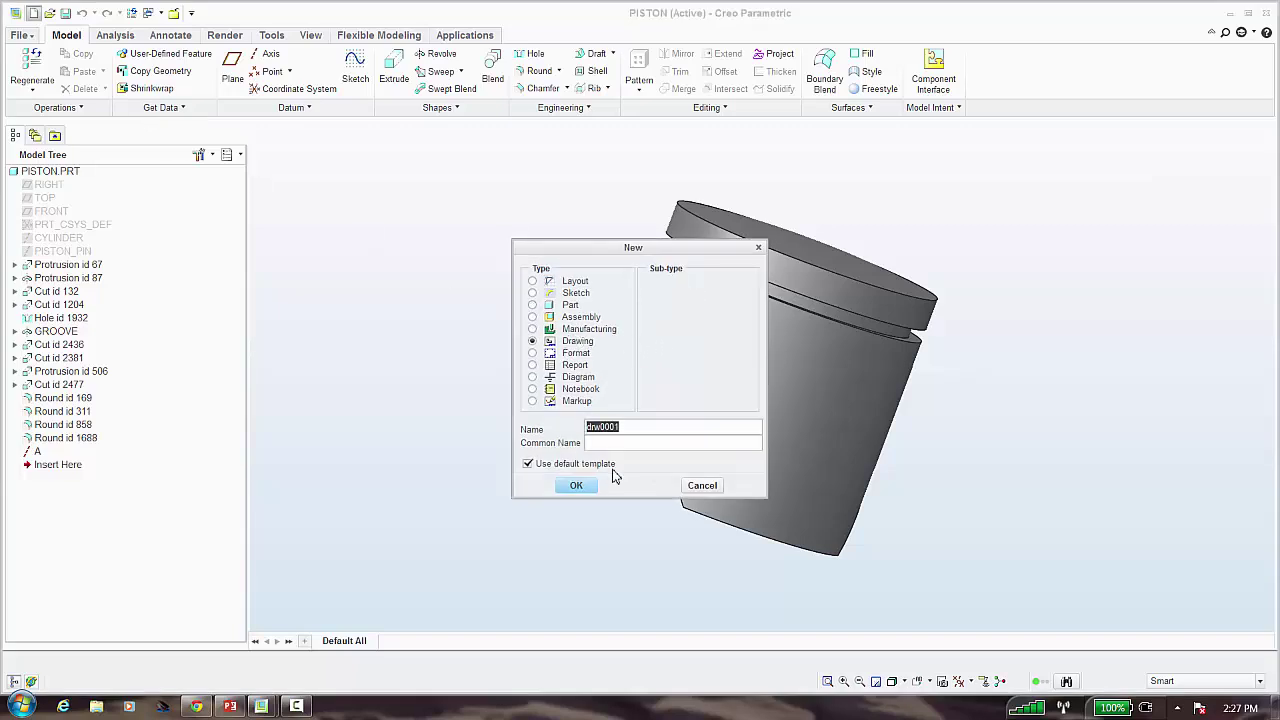
pyautogui.write('piston2')
pyautogui.click(606, 464)
pyautogui.click(582, 487)
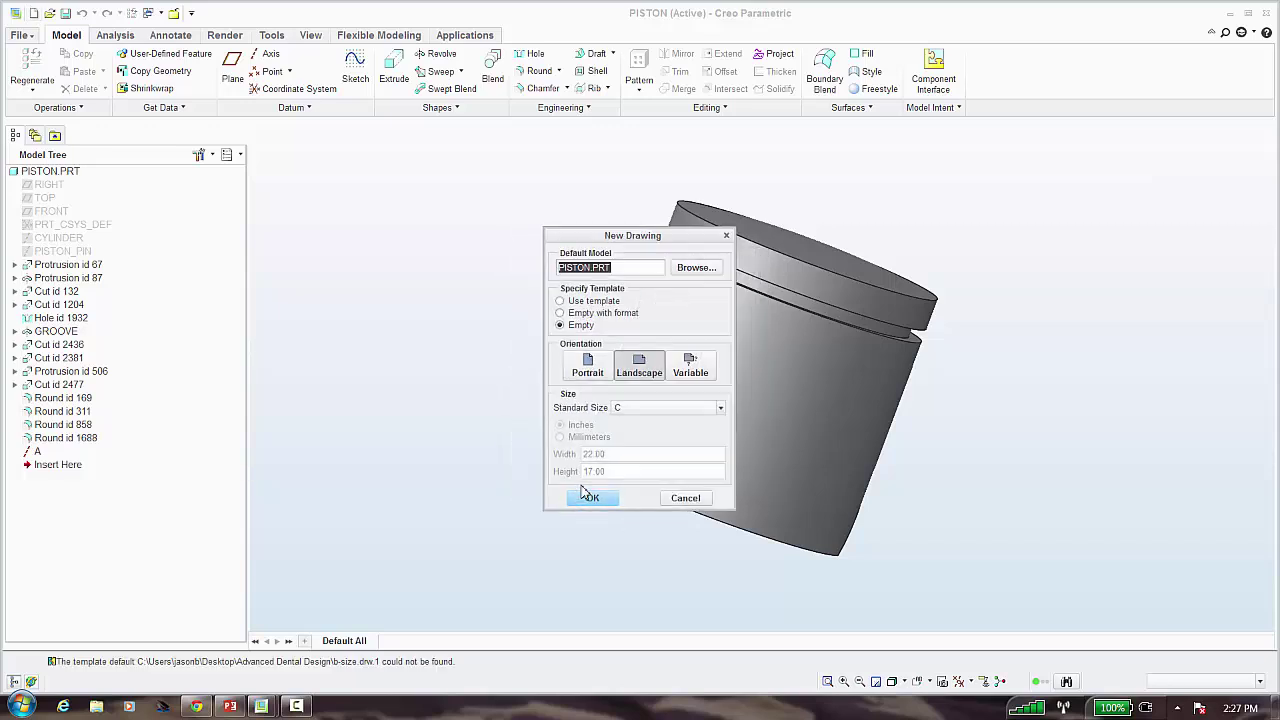
# Base the drawing on template_part_a2_size.drw from the Templates_Using folder and create it
pyautogui.click(612, 302)
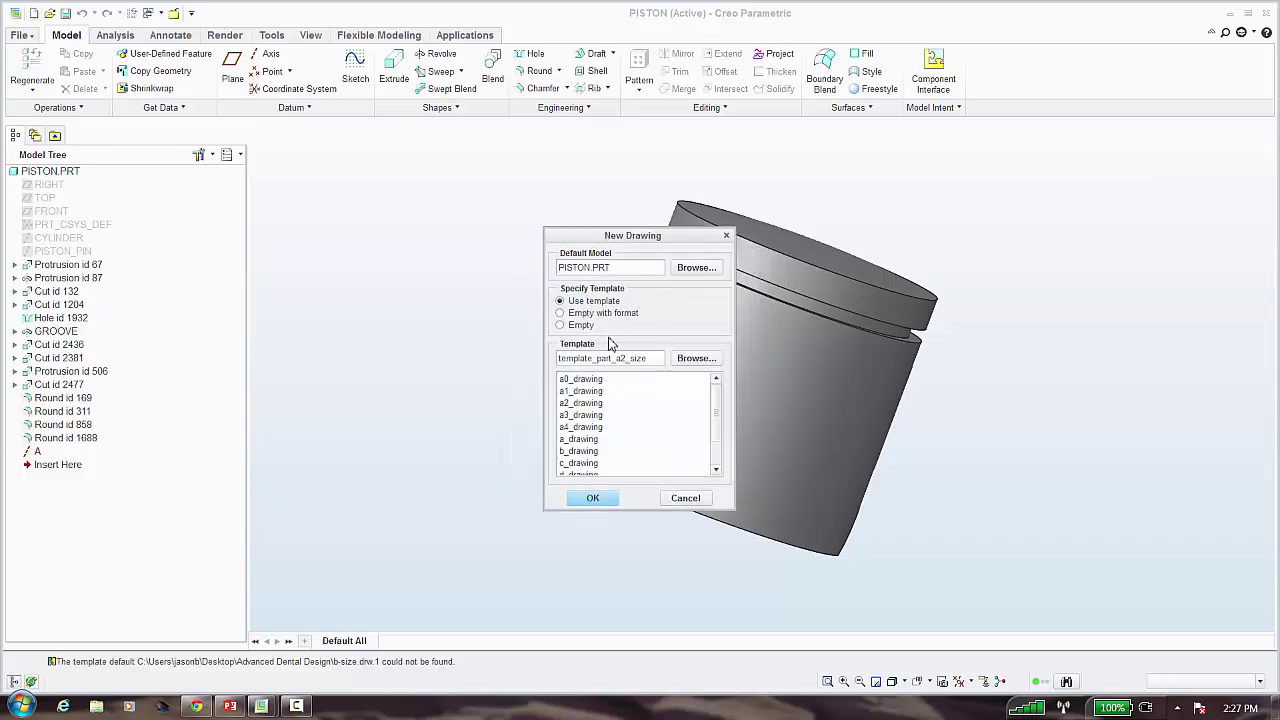
pyautogui.click(688, 362)
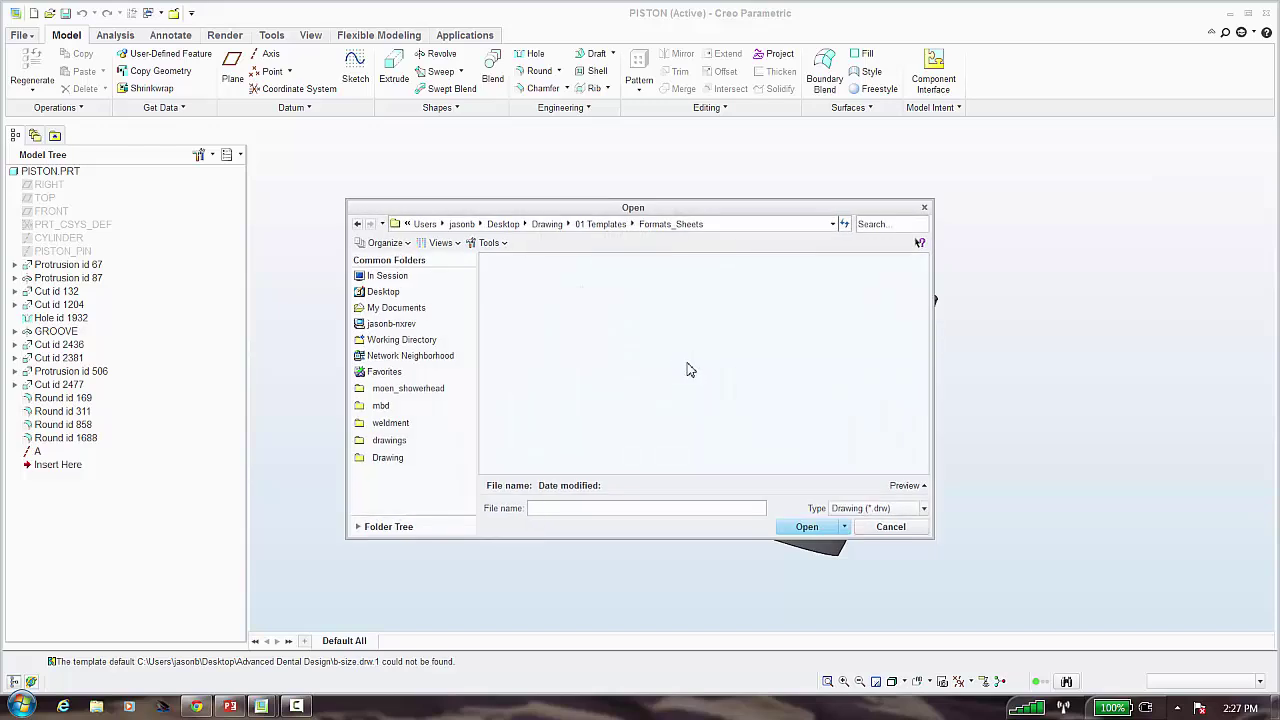
pyautogui.click(608, 224)
pyautogui.doubleClick(535, 287)
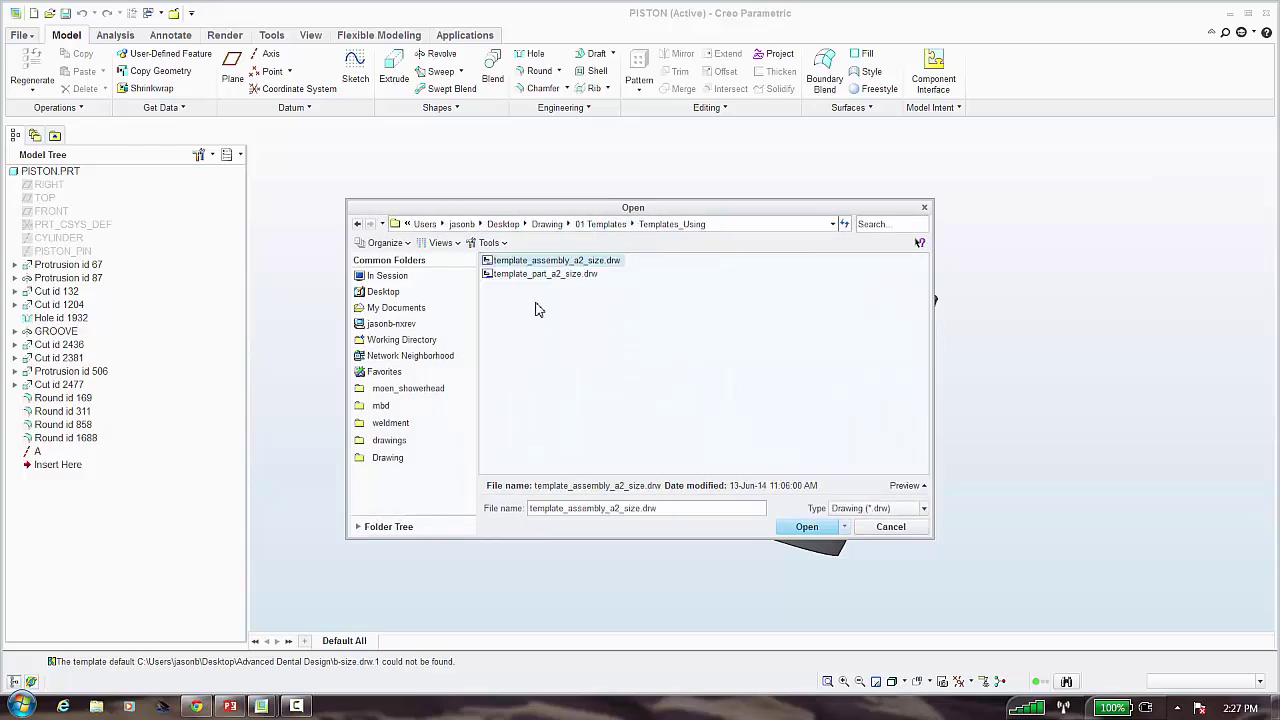
pyautogui.click(540, 277)
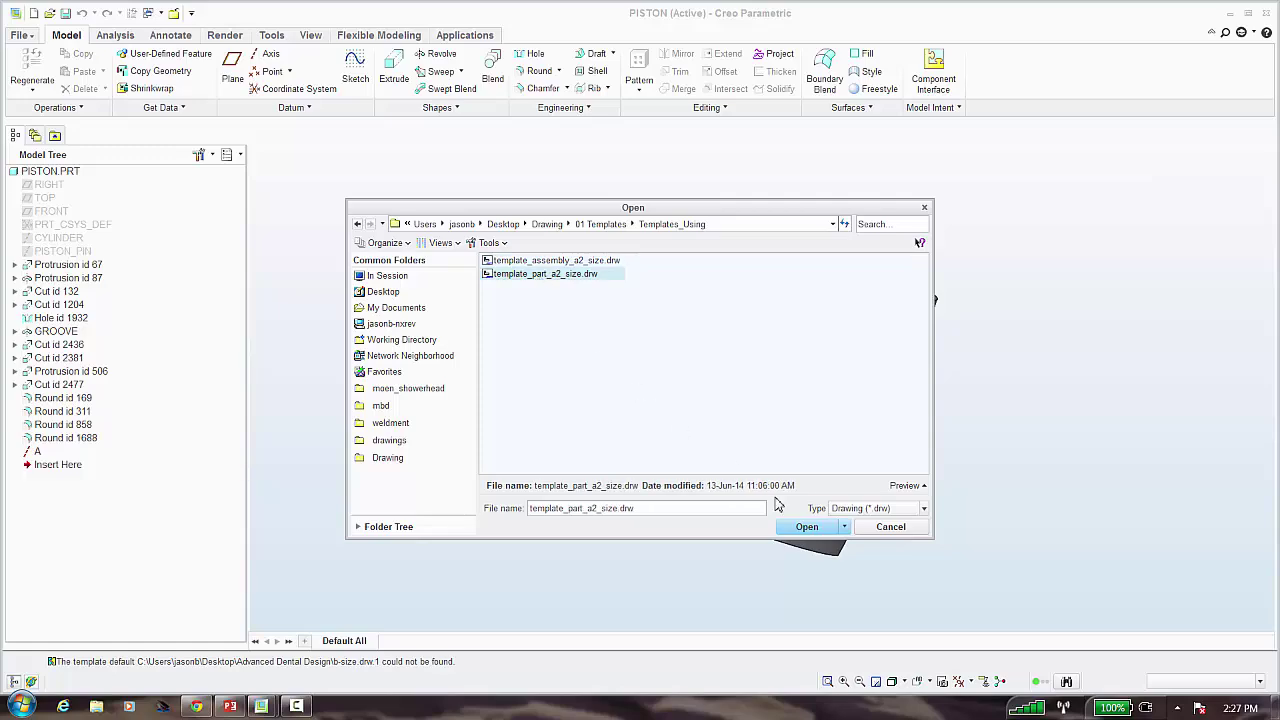
pyautogui.click(806, 525)
pyautogui.click(604, 498)
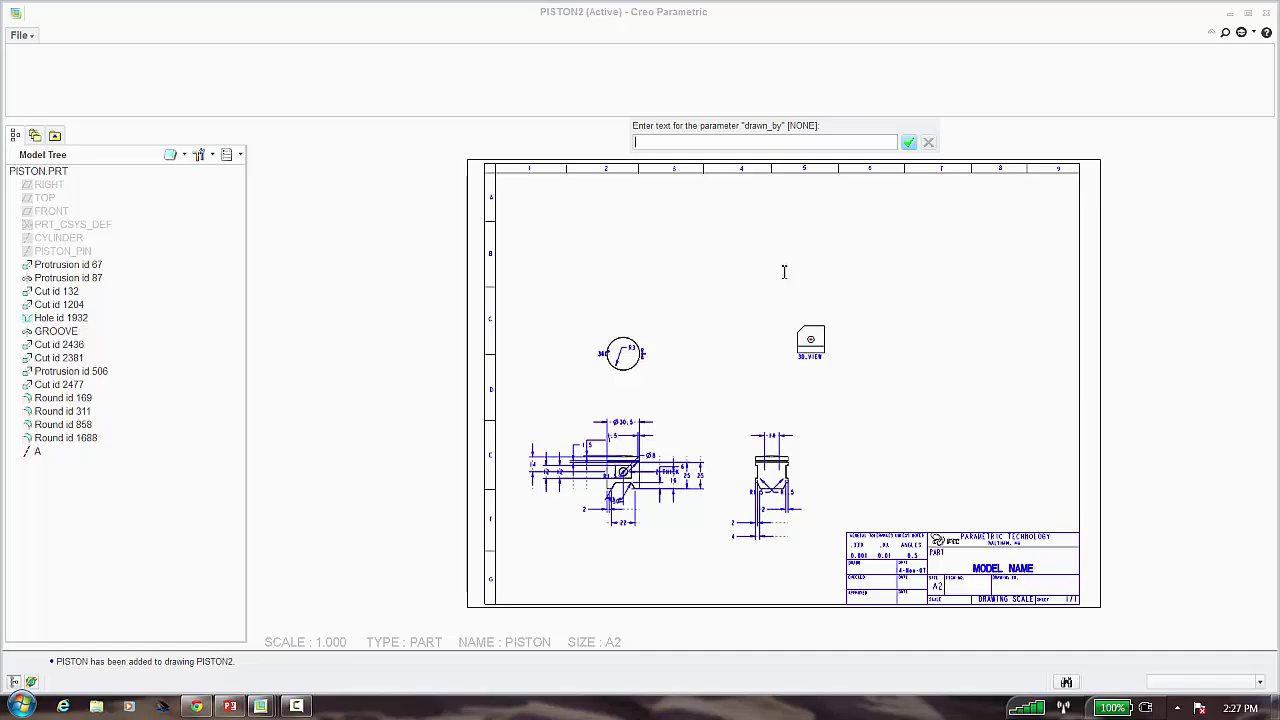
# Enter the drafter's name for drawn_by and dismiss the Template Error Info report
pyautogui.write('JBLAND')
pyautogui.press('Return')
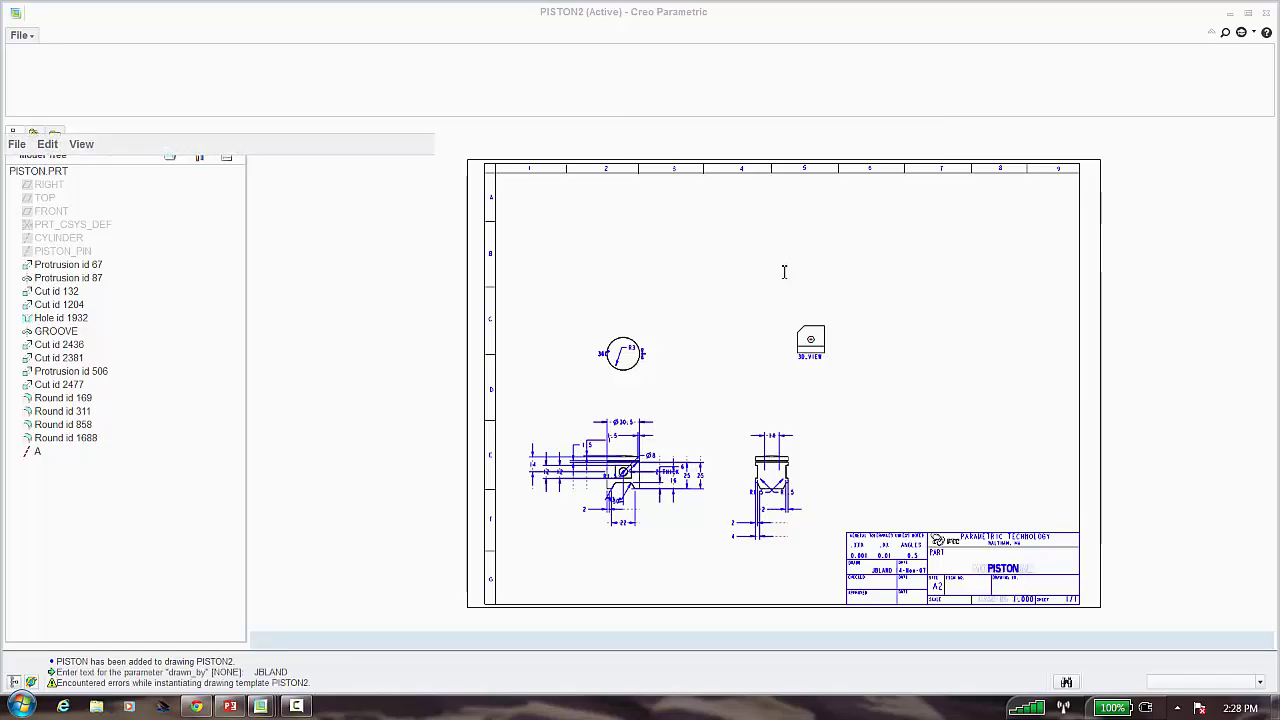
pyautogui.click(258, 441)
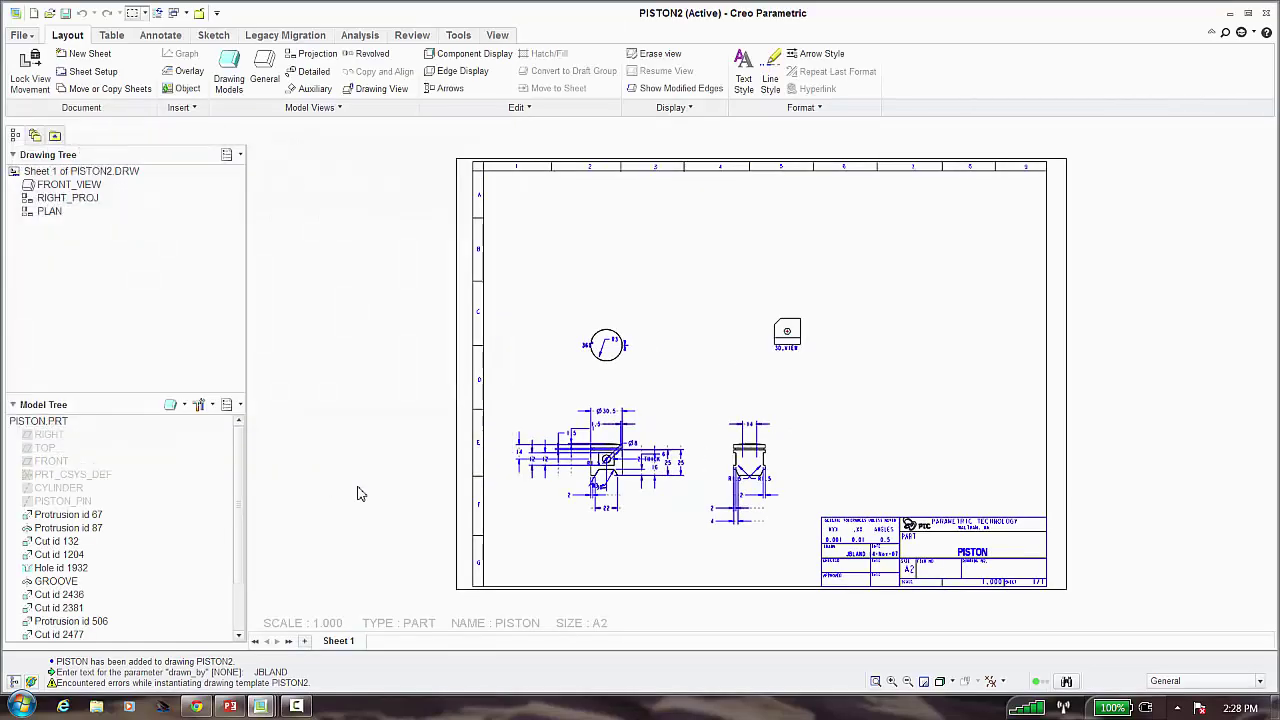
# Zoom and pan across the PISTON2 sheet to inspect the piston views and title block
pyautogui.scroll(-3, 628, 517)
pyautogui.scroll(-5, 628, 517)
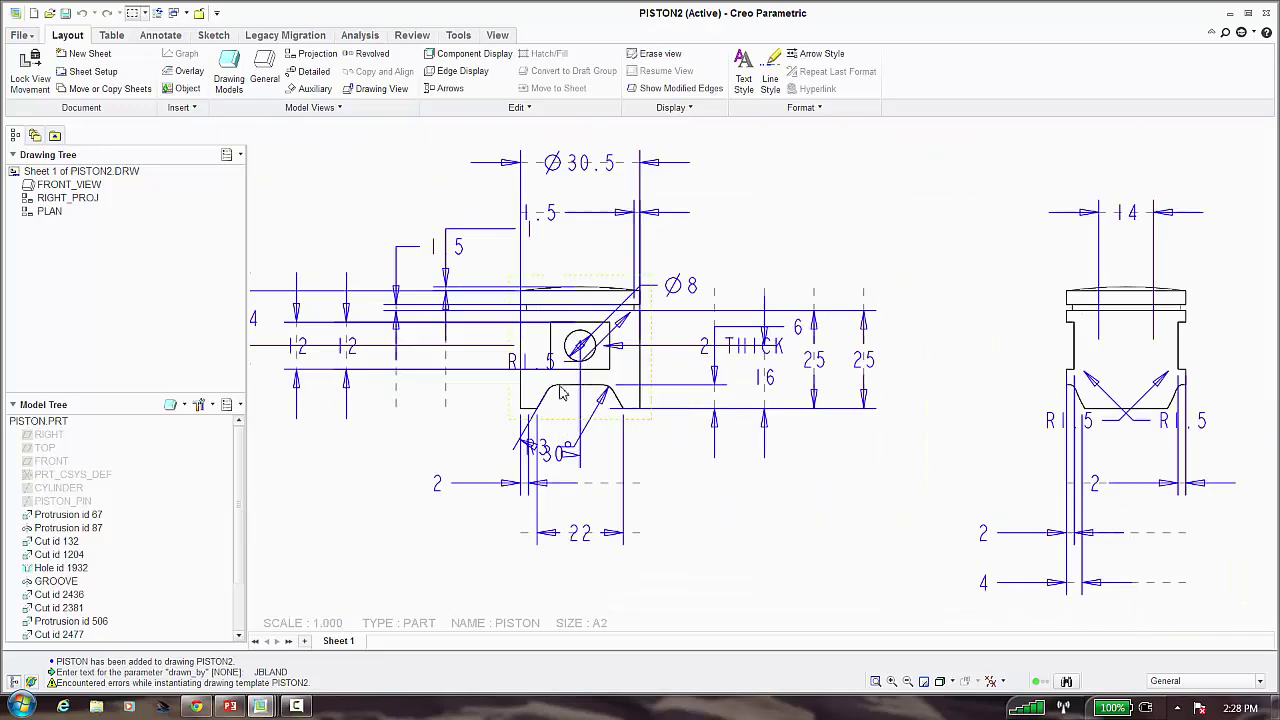
pyautogui.moveTo(653, 424); pyautogui.dragTo(639, 469, button='middle')
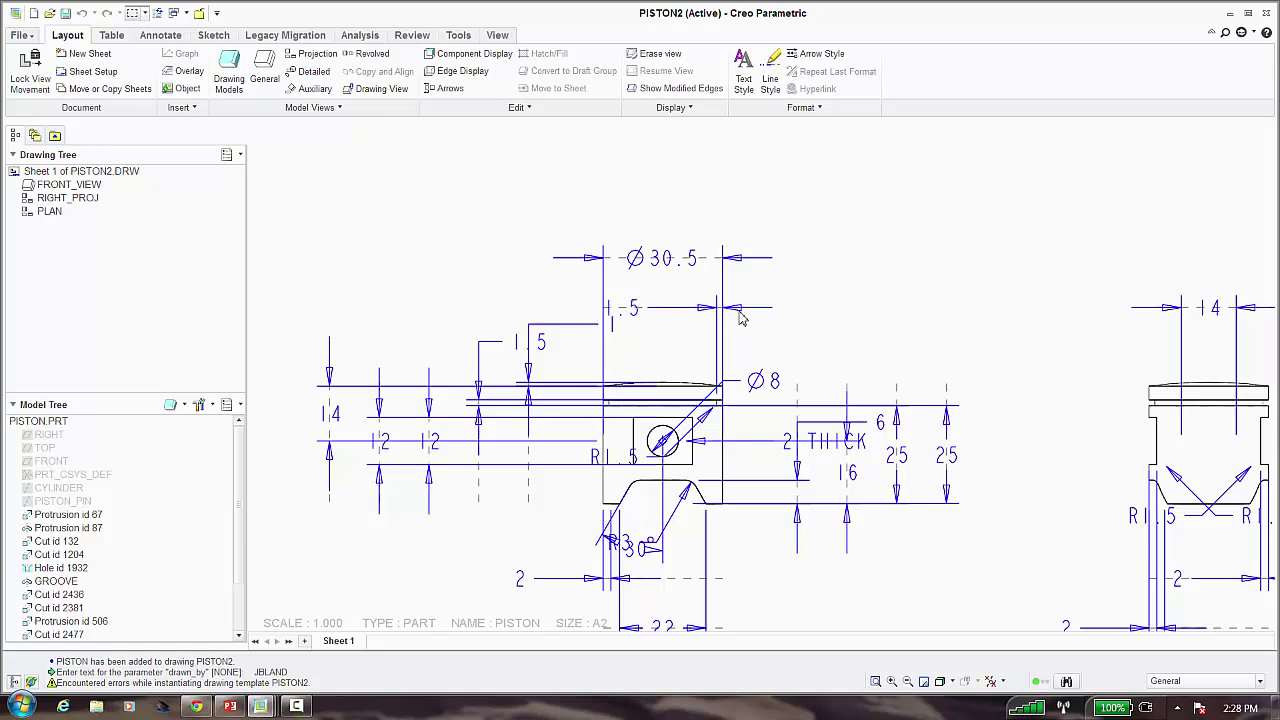
pyautogui.scroll(3, 785, 298)
pyautogui.scroll(1, 788, 290)
pyautogui.moveTo(794, 279); pyautogui.dragTo(685, 330, button='middle')
pyautogui.scroll(-3, 760, 345)
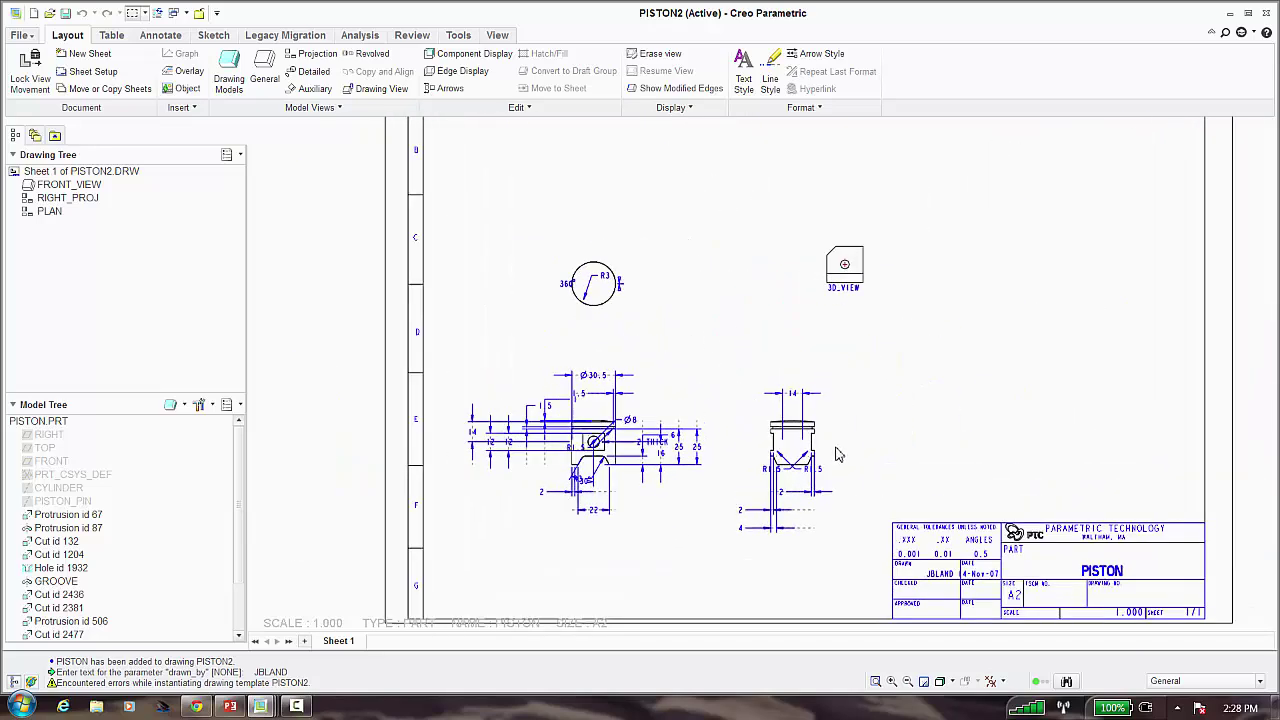
pyautogui.moveTo(837, 380)
pyautogui.keyDown('ctrl'); pyautogui.mouseDown(button='middle')
pyautogui.moveTo(774, 471)
pyautogui.moveTo(717, 403)
pyautogui.moveTo(820, 437)
pyautogui.moveTo(768, 429)
pyautogui.moveTo(740, 346)
pyautogui.moveTo(749, 391)
pyautogui.moveTo(738, 401)
pyautogui.mouseUp(button='middle'); pyautogui.keyUp('ctrl')
pyautogui.scroll(1, 749, 391)
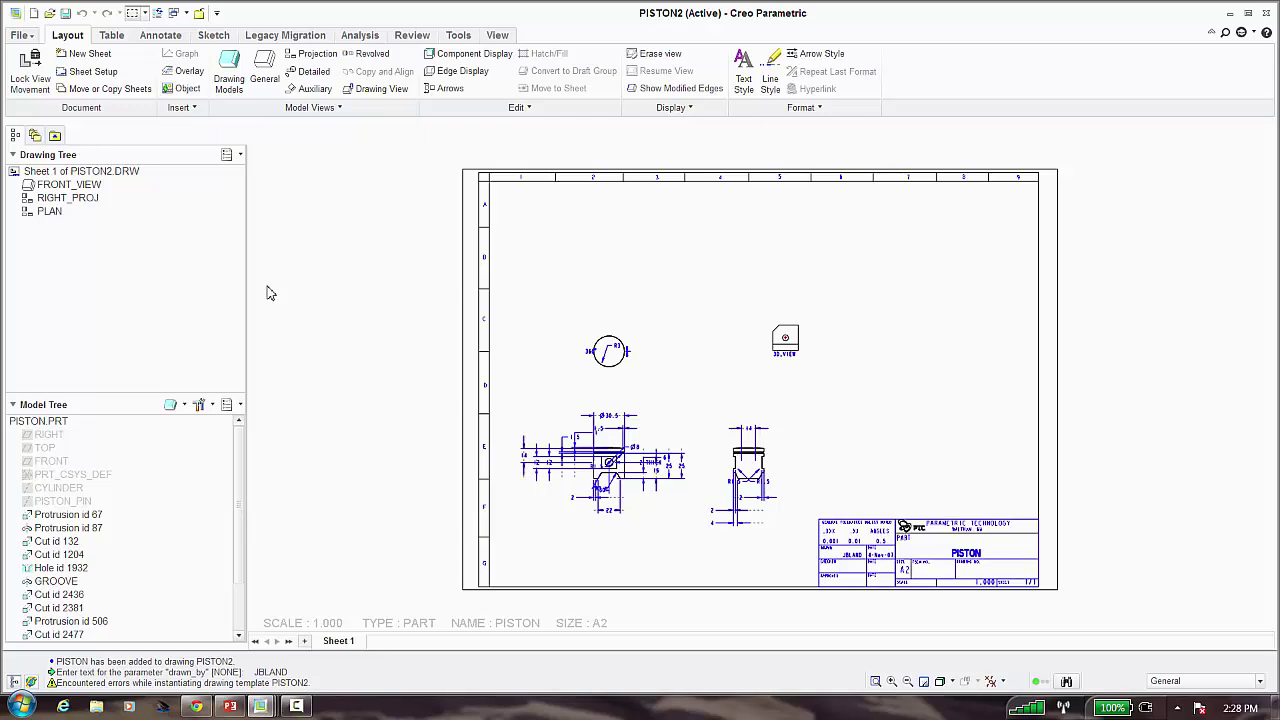
# Load ansi.dtl from 02 Detail/Configuring into the PISTON2 drawing's detail options and apply it
pyautogui.click(19, 35)
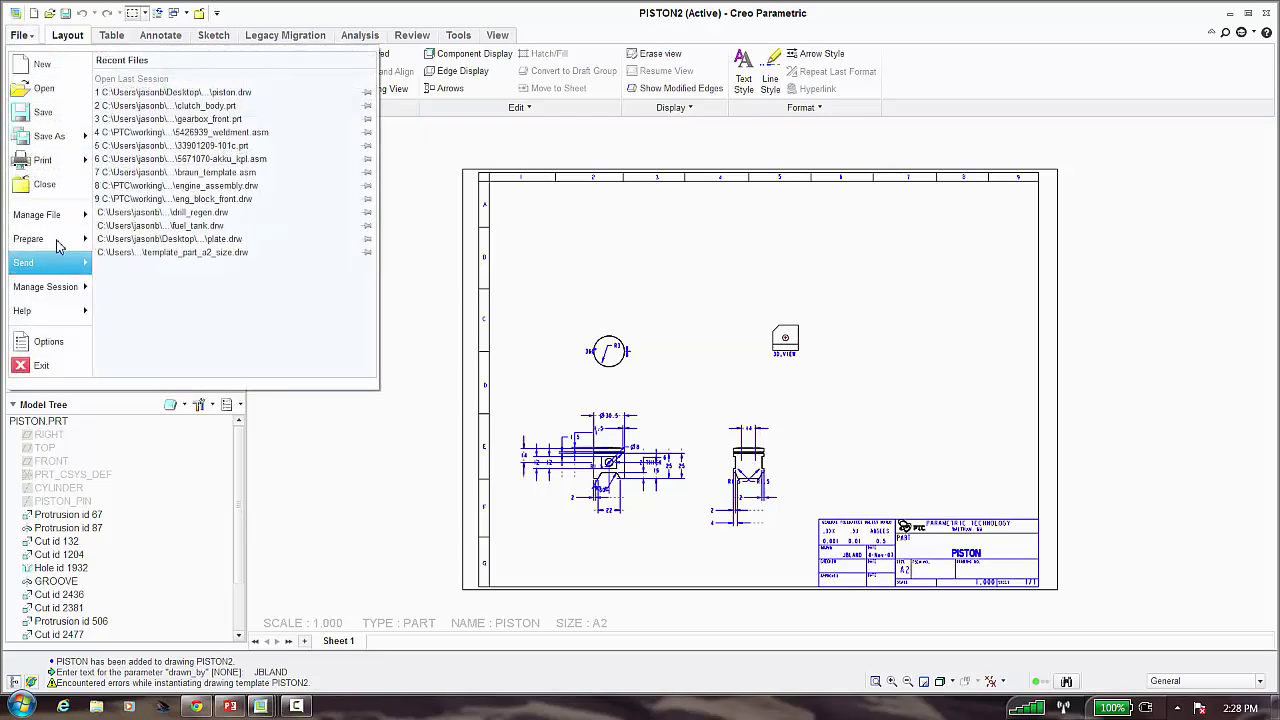
pyautogui.moveTo(40, 240)
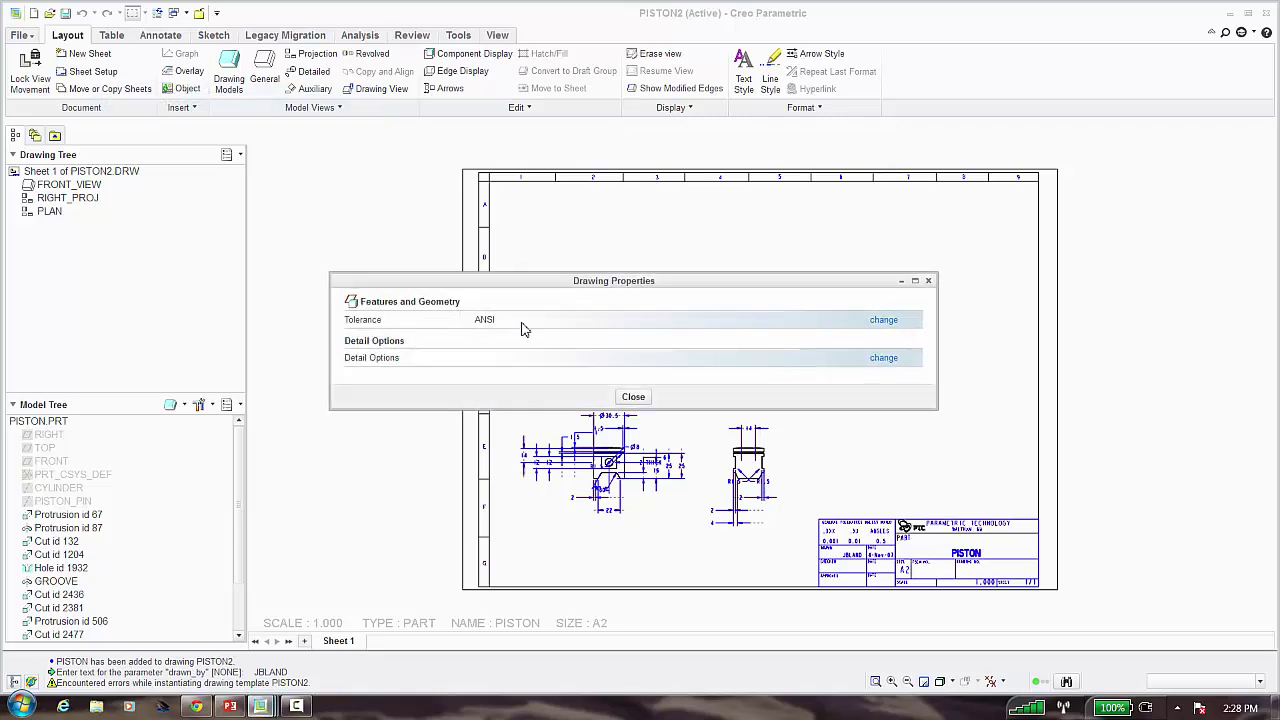
pyautogui.click(884, 359)
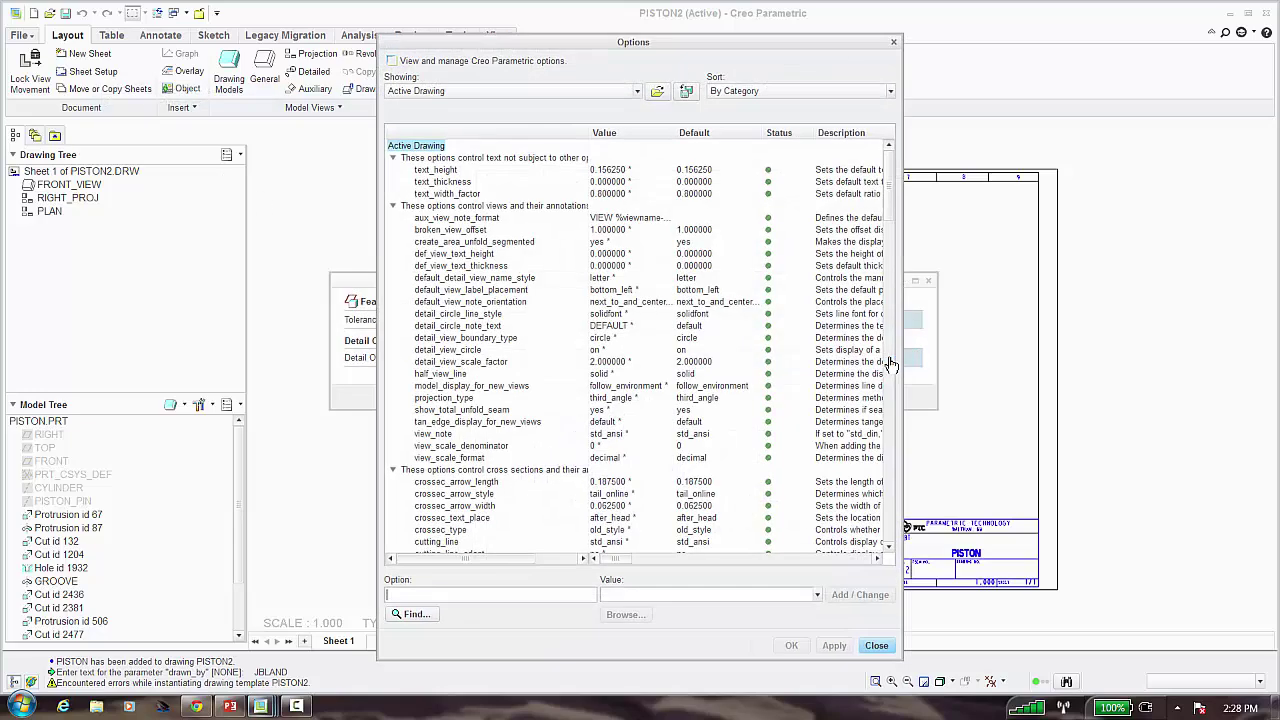
pyautogui.click(659, 92)
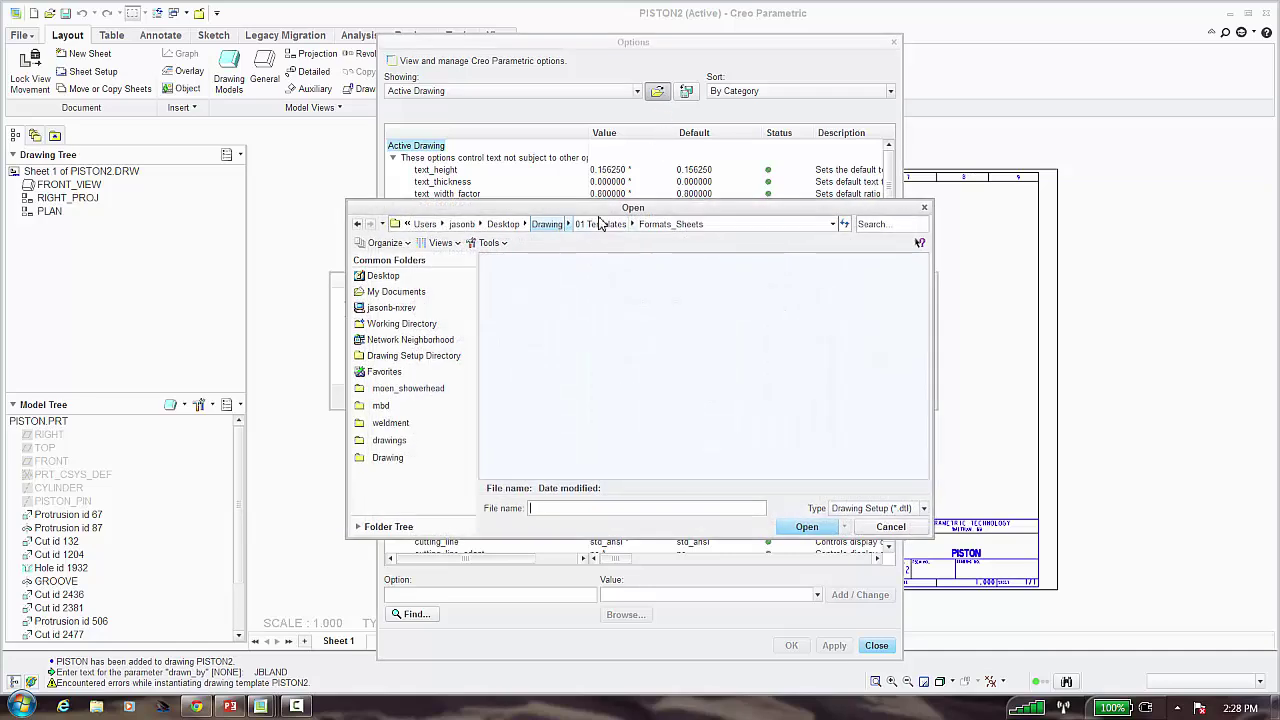
pyautogui.click(600, 224)
pyautogui.click(635, 224)
pyautogui.doubleClick(515, 276)
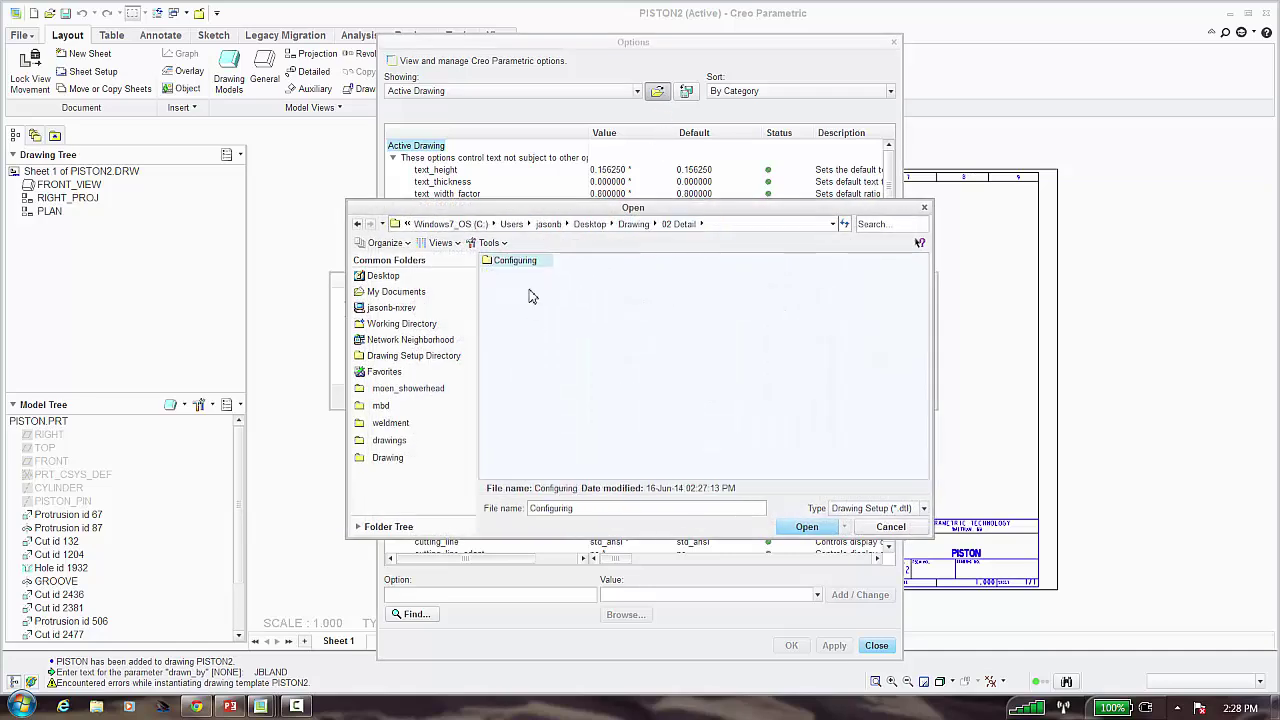
pyautogui.doubleClick(516, 262)
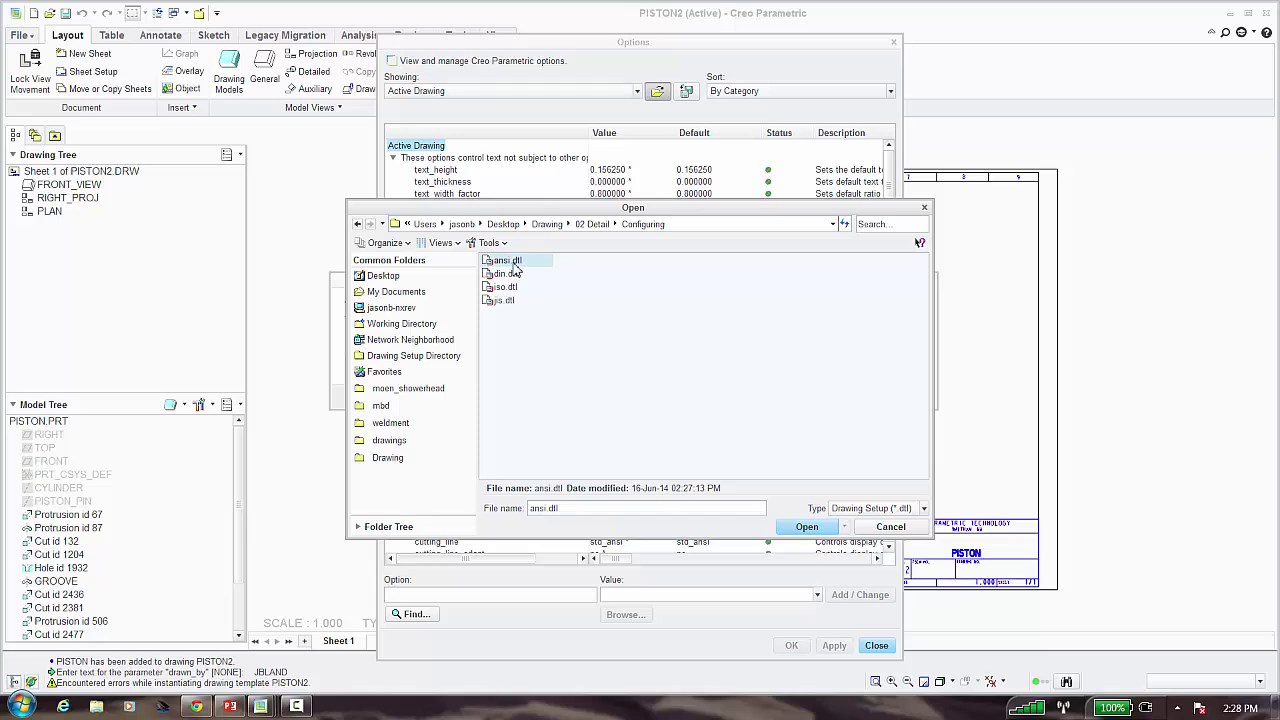
pyautogui.click(800, 524)
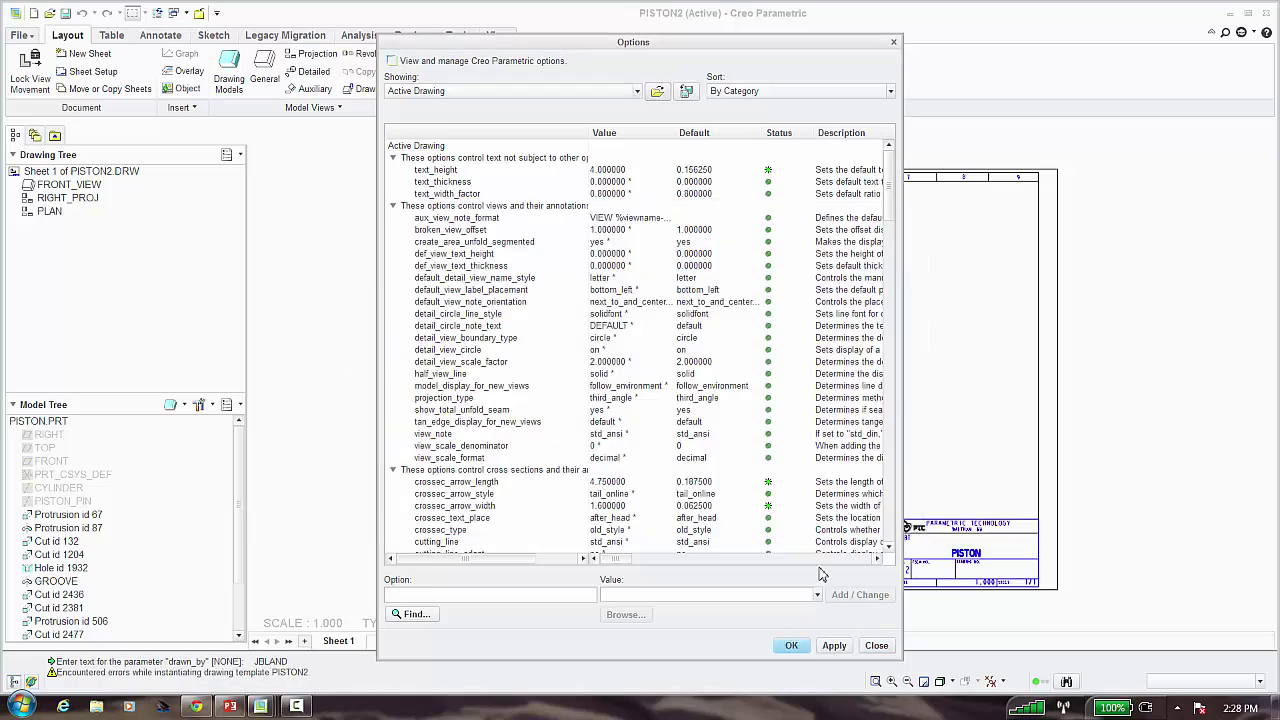
pyautogui.click(836, 644)
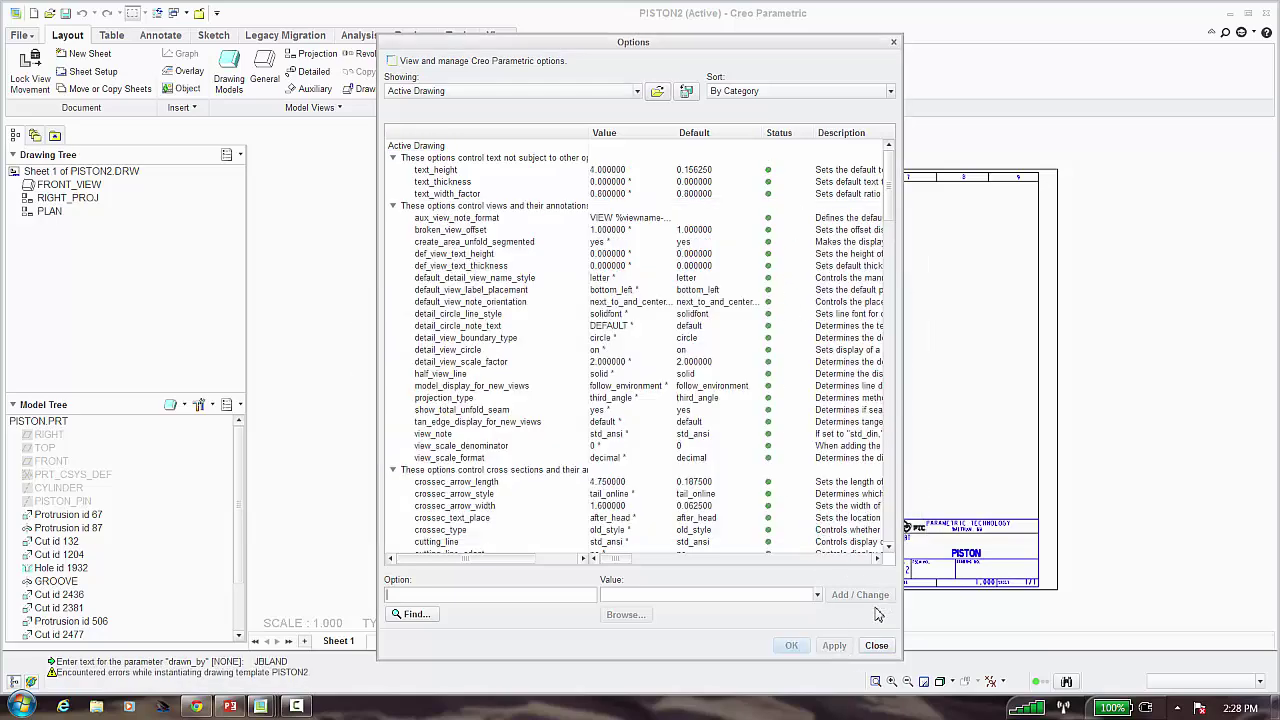
pyautogui.click(876, 645)
pyautogui.click(636, 398)
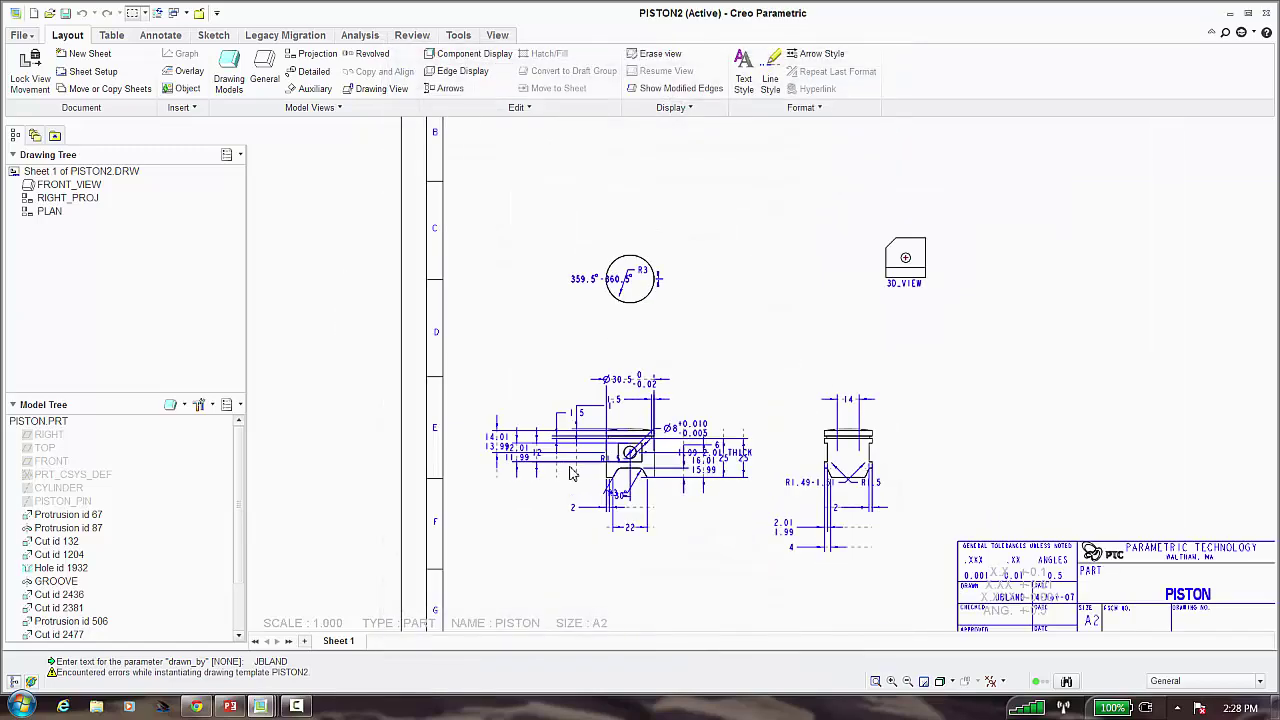
pyautogui.scroll(5, 570, 473)
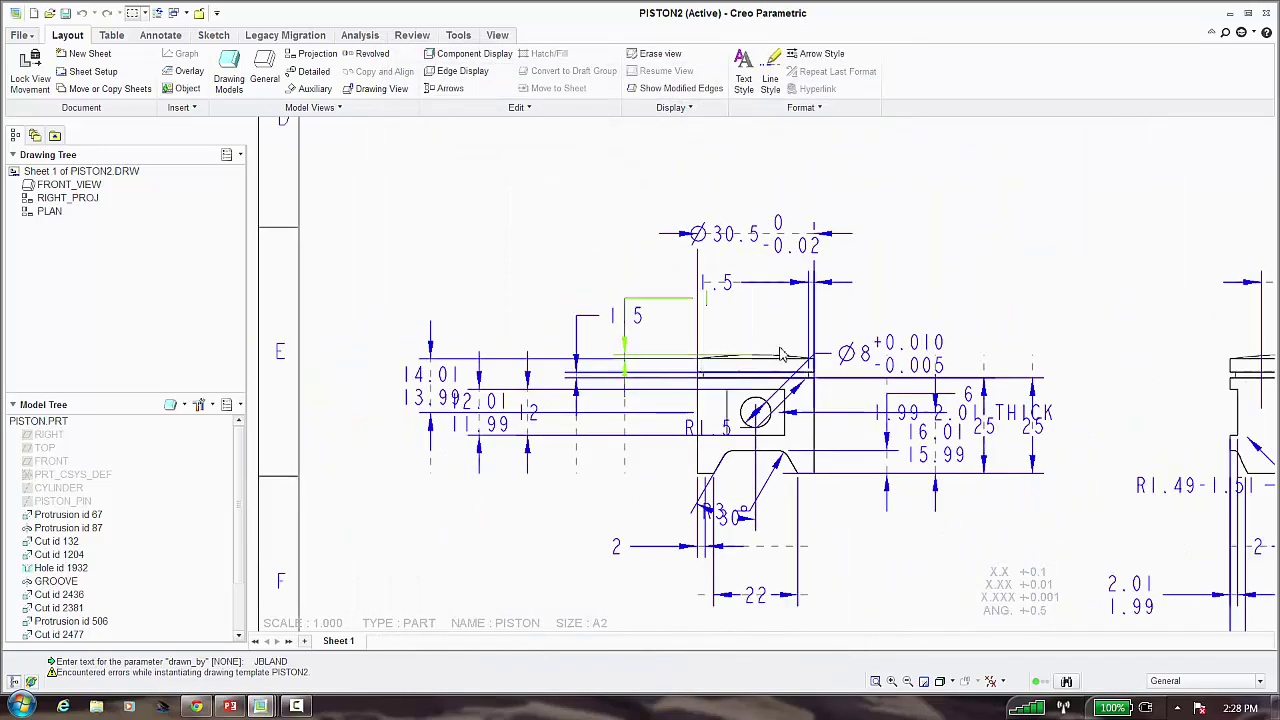
pyautogui.moveTo(783, 354); pyautogui.dragTo(661, 400, button='middle')
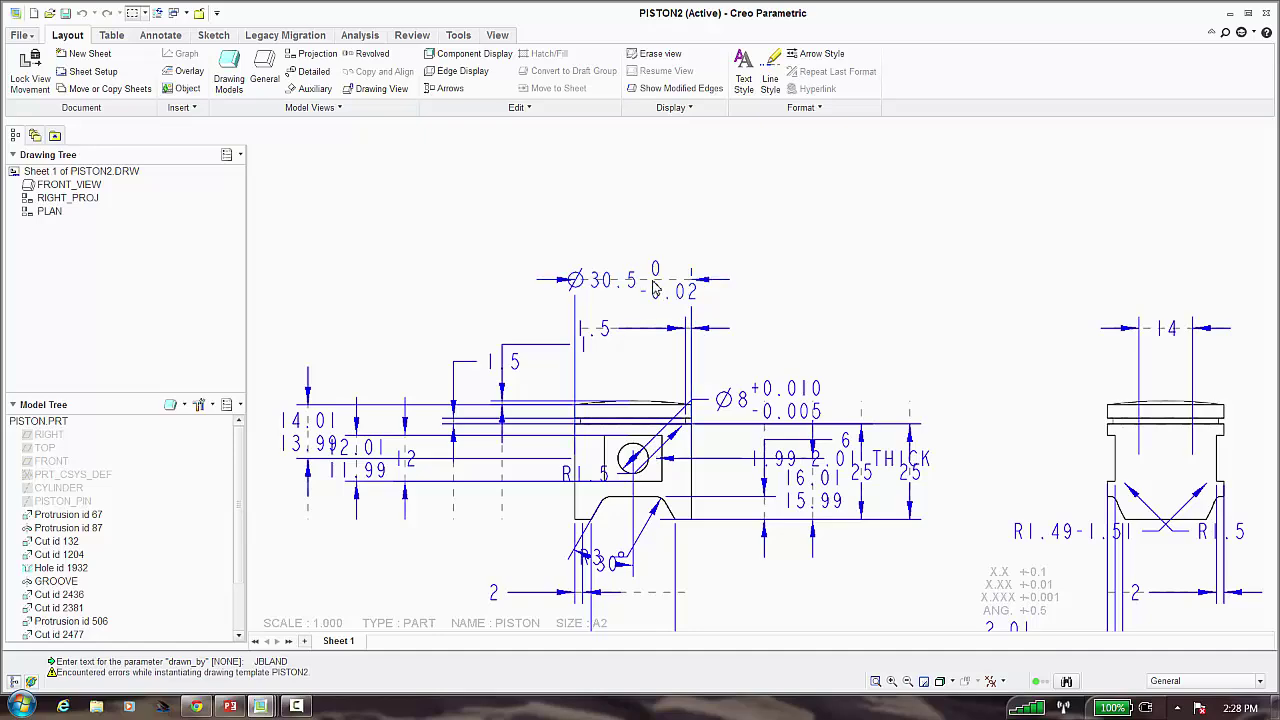
pyautogui.scroll(-4, 757, 300)
pyautogui.scroll(3, 757, 306)
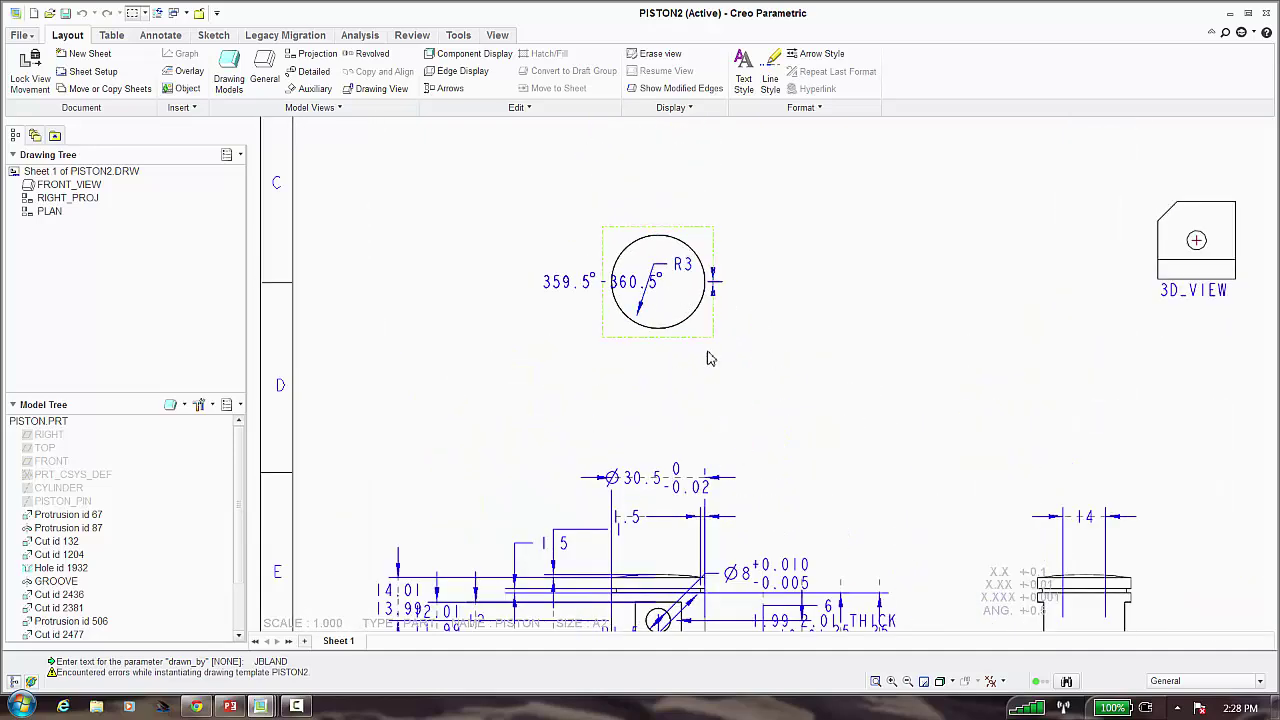
pyautogui.scroll(-4, 709, 358)
pyautogui.moveTo(720, 363); pyautogui.dragTo(698, 380, button='middle')
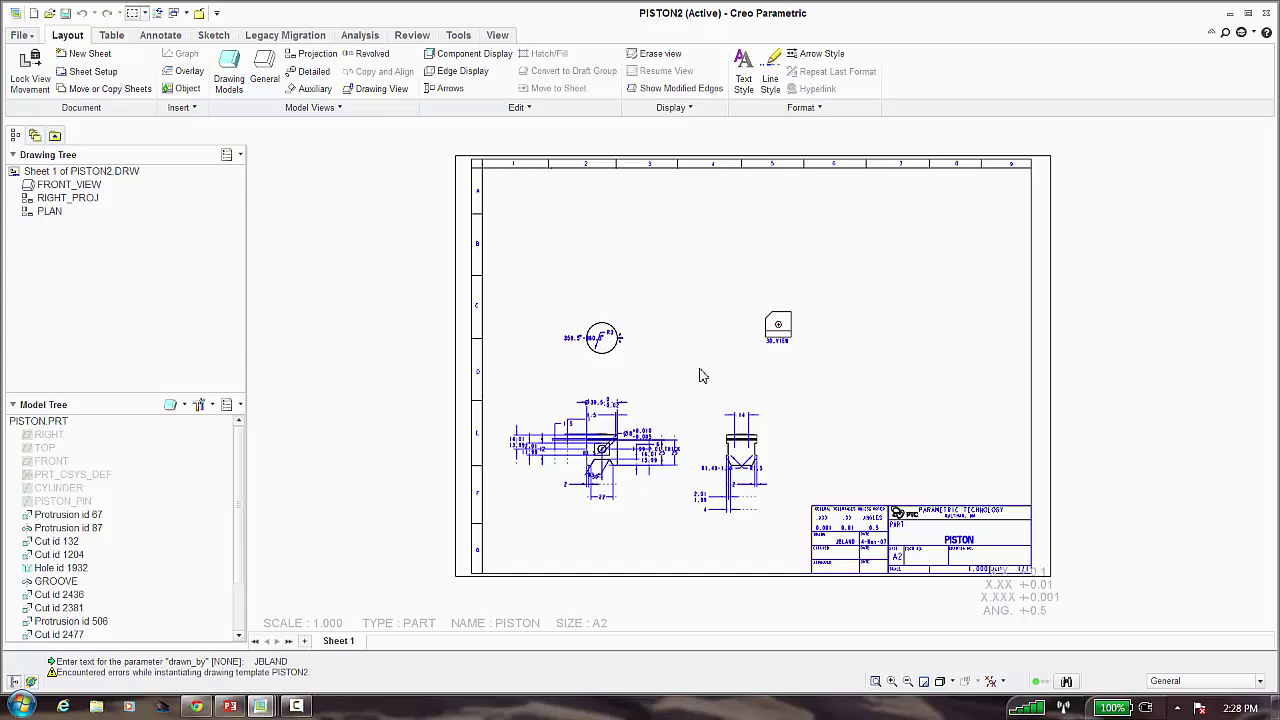
pyautogui.scroll(1, 700, 375)
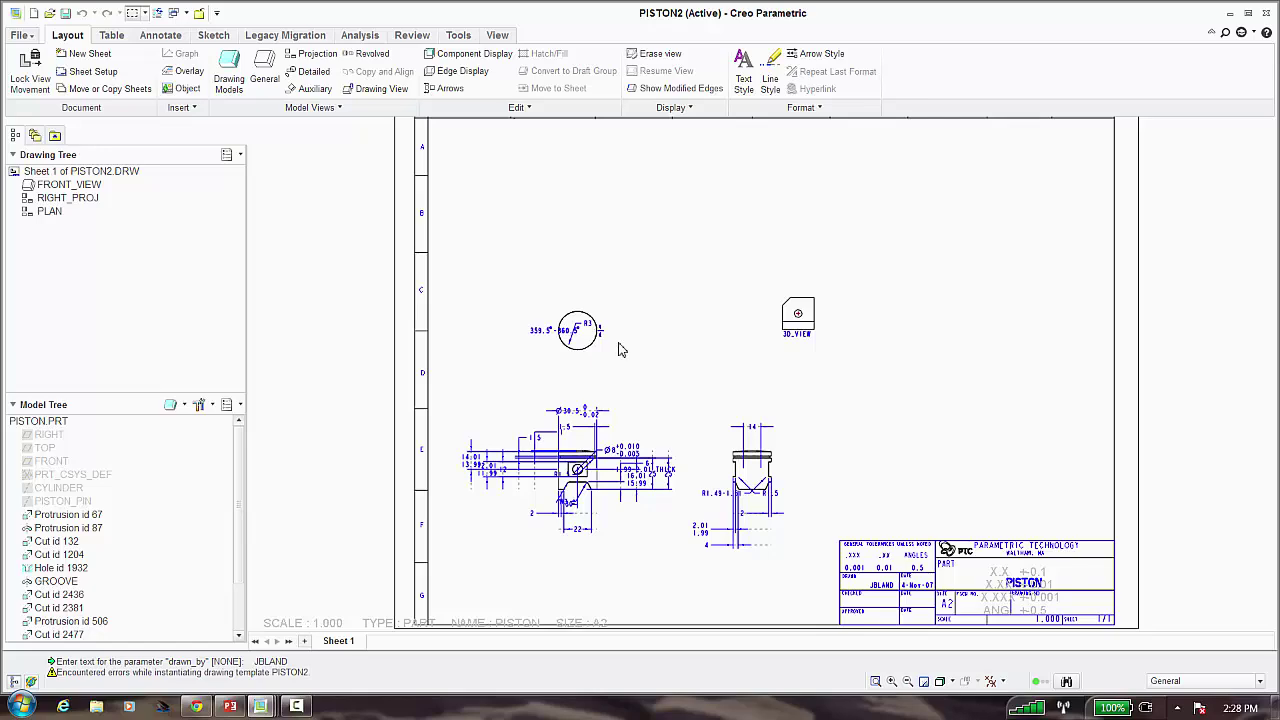
# Close the open PISTON windows and erase undisplayed objects from memory
pyautogui.click(199, 13)
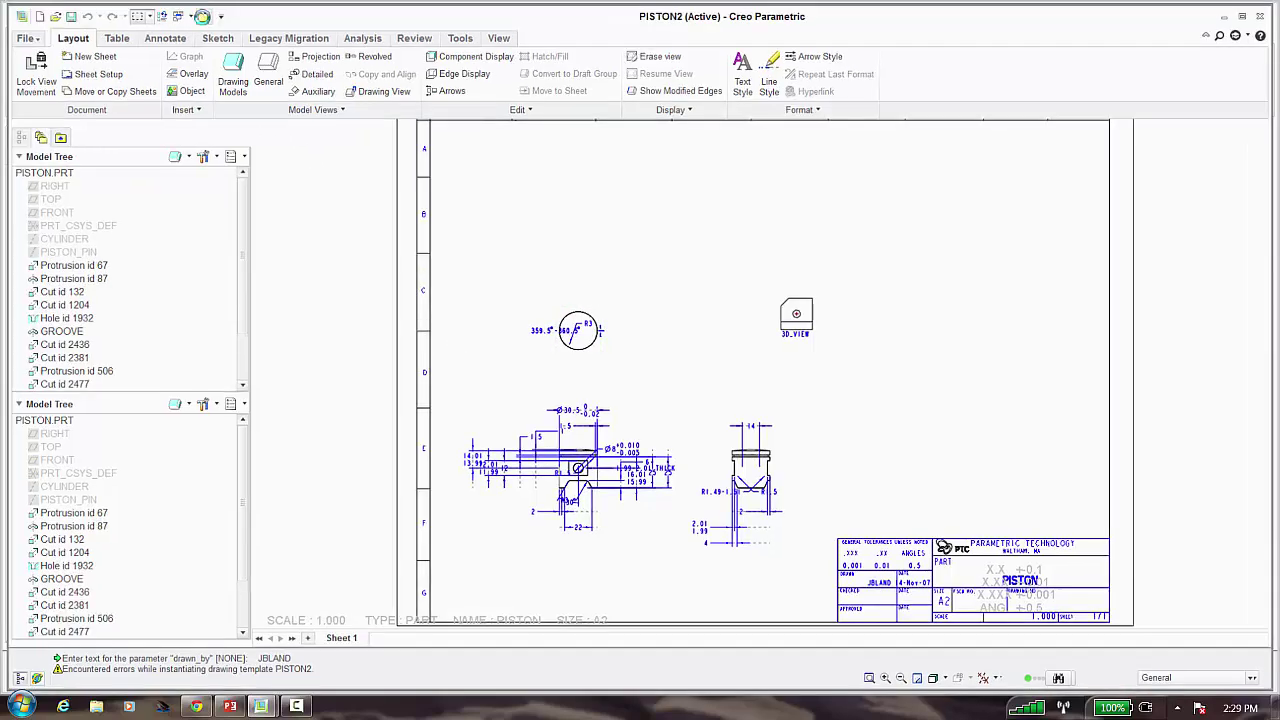
pyautogui.click(203, 78)
pyautogui.hotkey('ctrl', 'w')
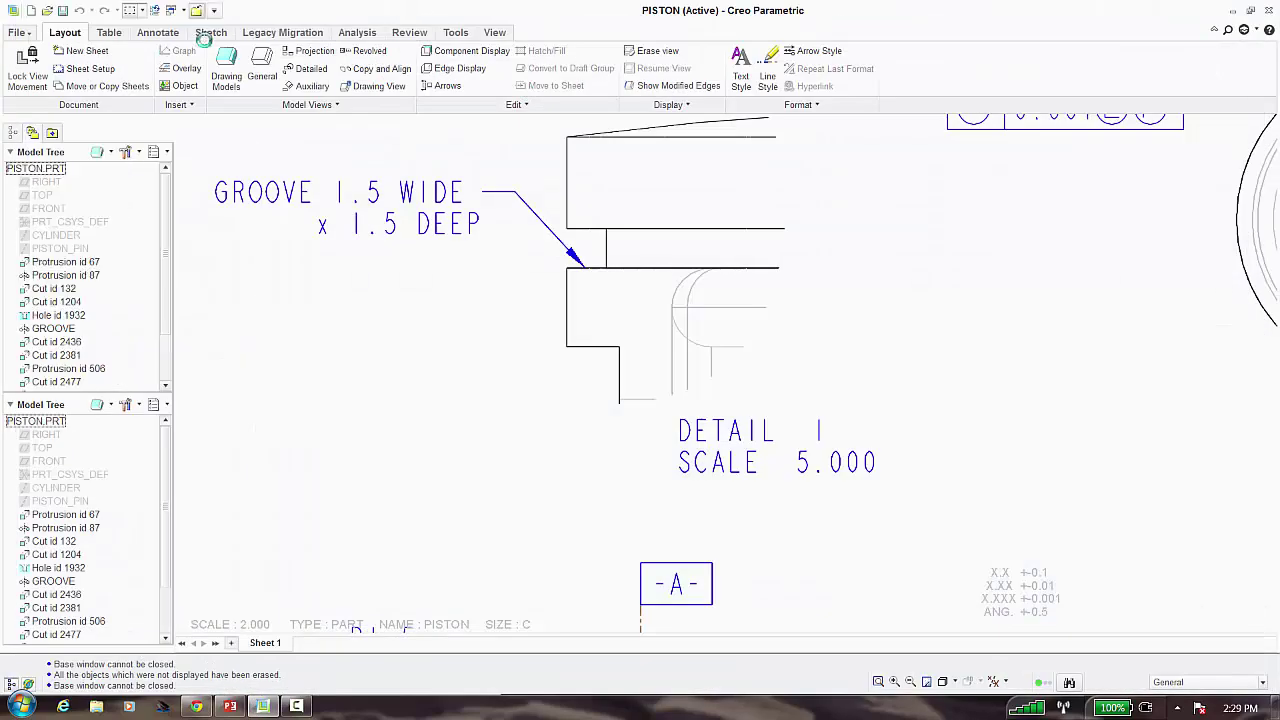
pyautogui.hotkey('ctrl', 'w')
pyautogui.hotkey('ctrl', 'w')
pyautogui.click(198, 85)
pyautogui.press('Return')
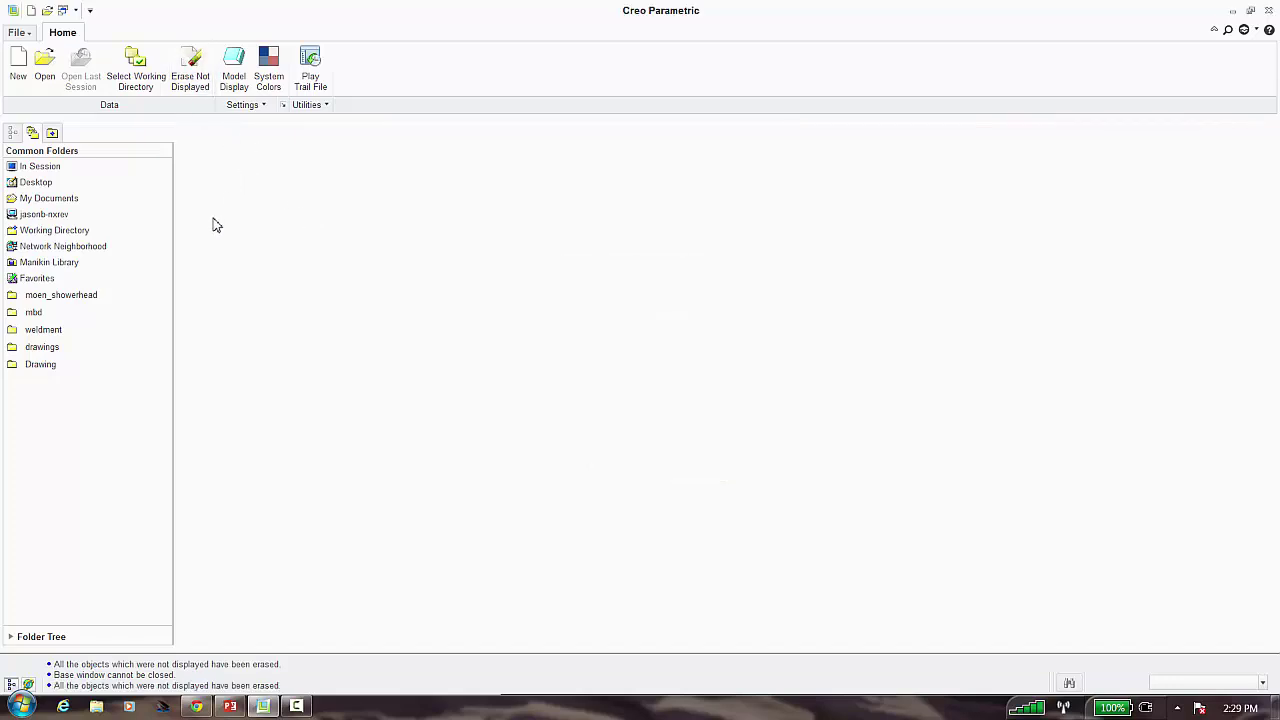
# Open piston.drw from Drawing > 03 GDT > Dimensions_Tolerances
pyautogui.click(40, 364)
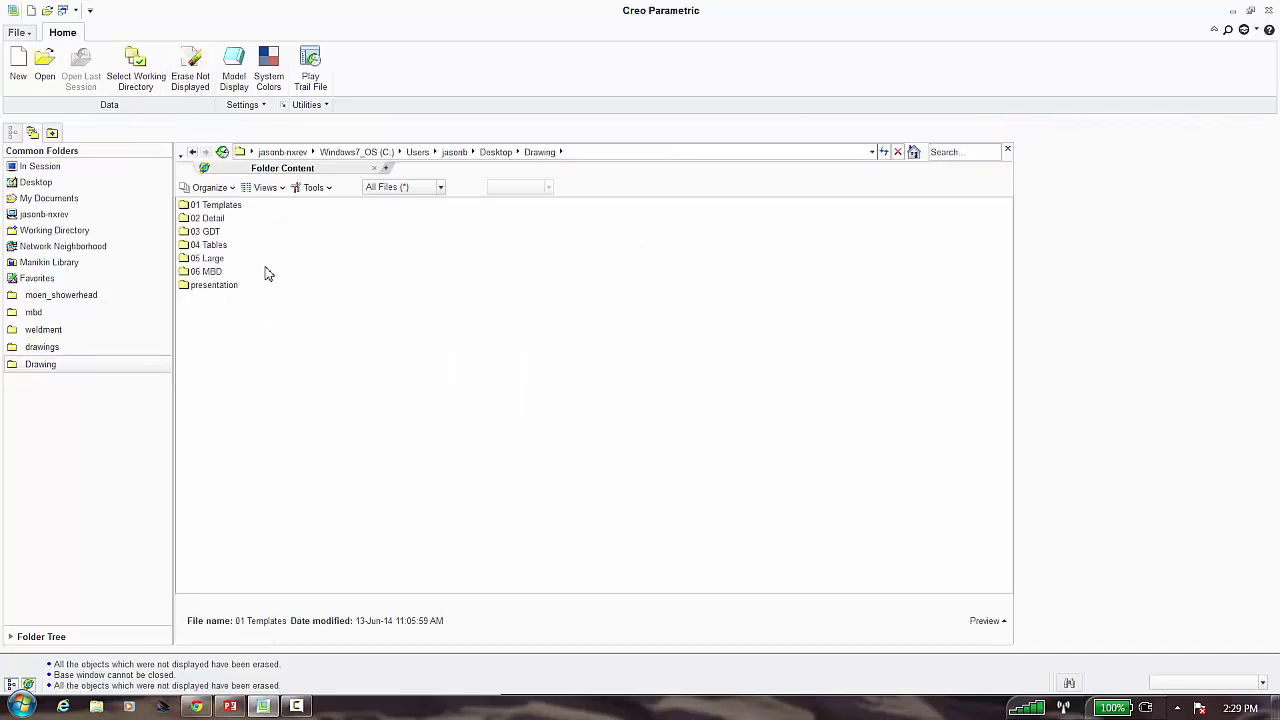
pyautogui.doubleClick(218, 232)
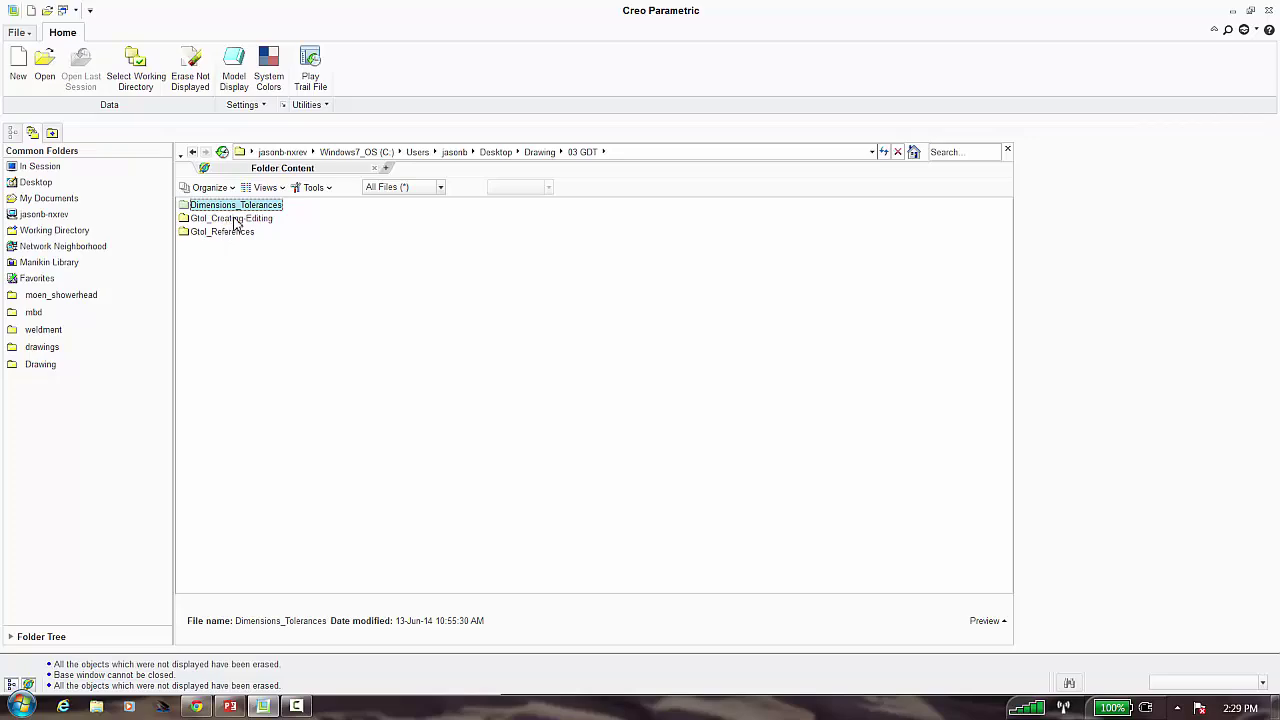
pyautogui.doubleClick(234, 208)
pyautogui.doubleClick(212, 219)
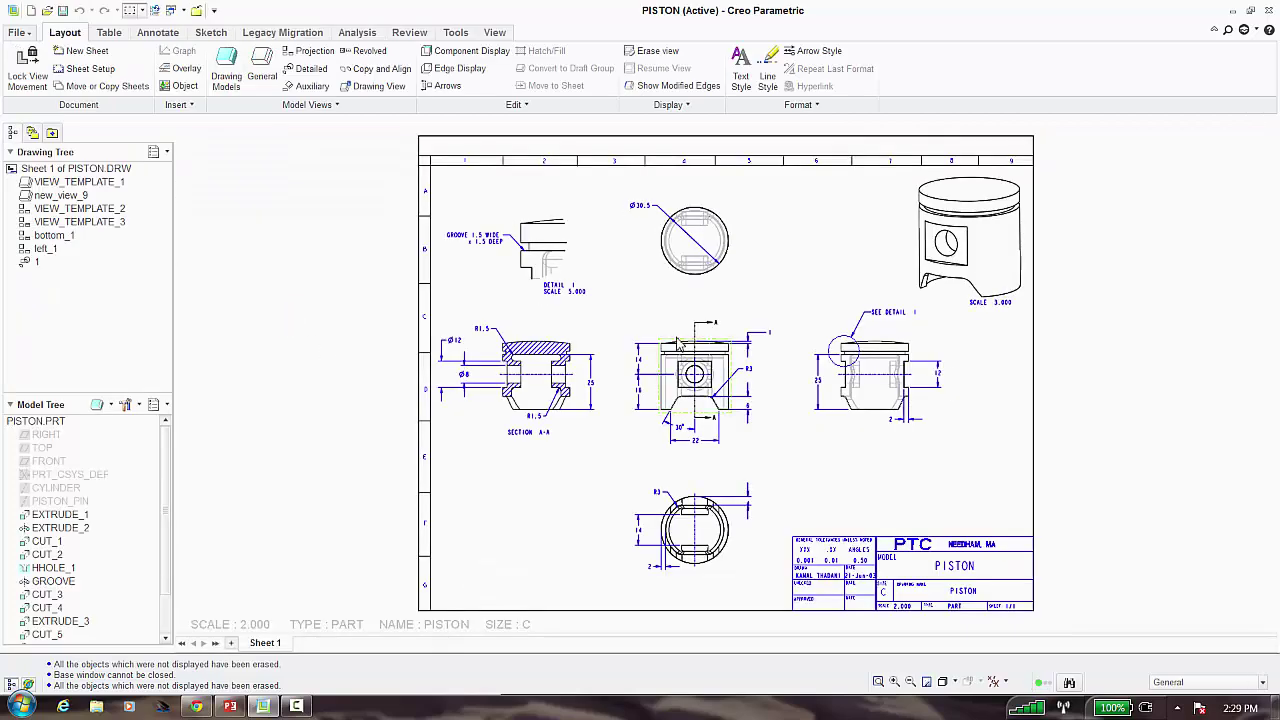
pyautogui.scroll(-1, 684, 355)
pyautogui.scroll(-1, 662, 308)
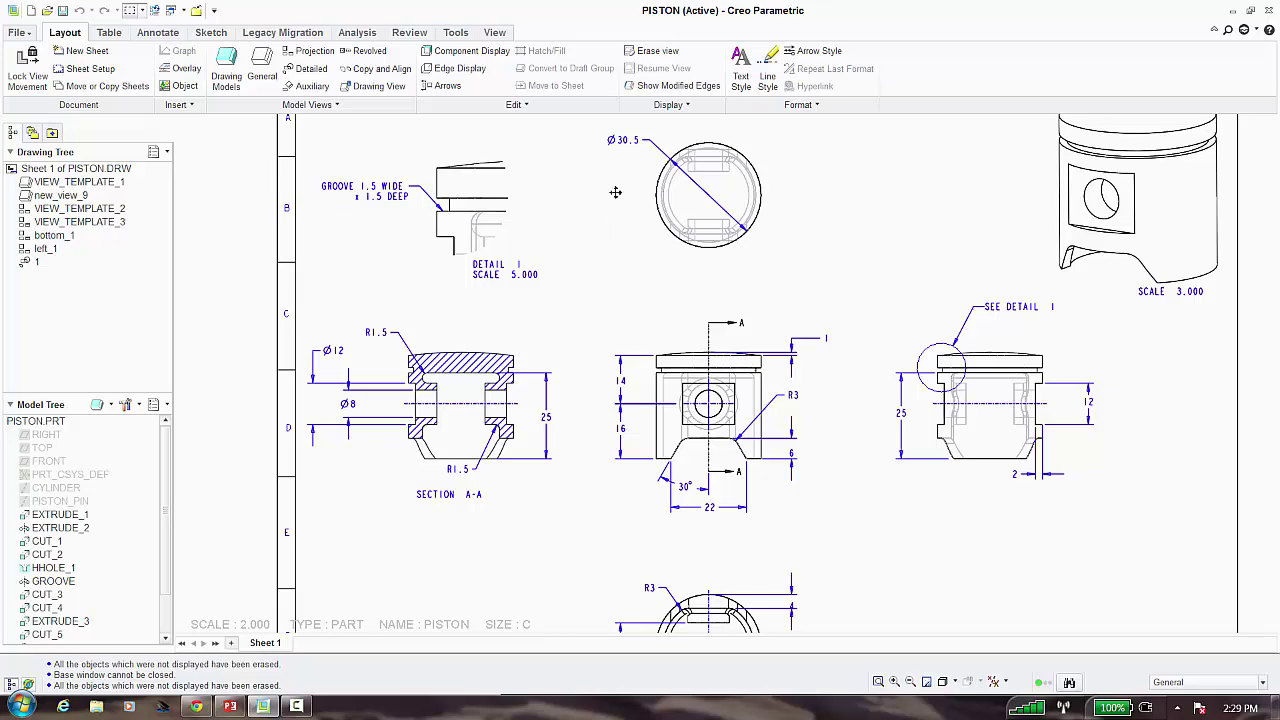
pyautogui.moveTo(615, 192); pyautogui.dragTo(570, 162, button='middle')
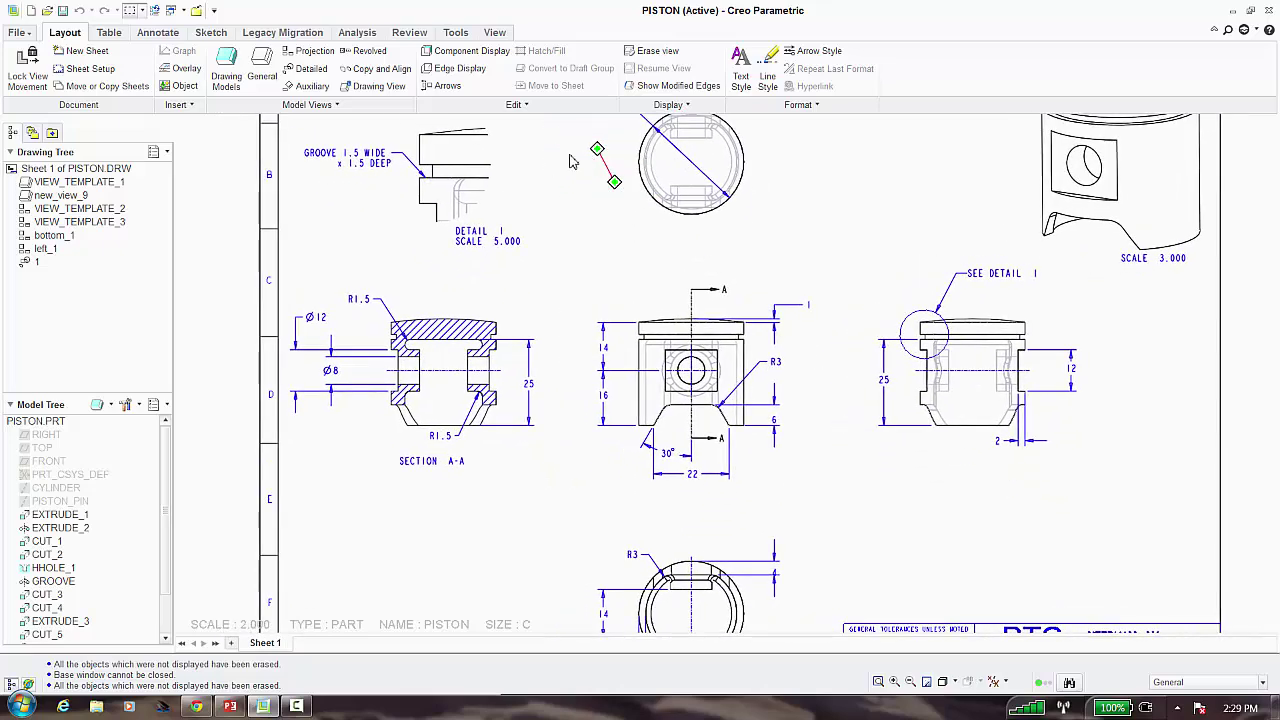
# Open the PISTON.PRT part model from the drawing's Model Tree
pyautogui.click(20, 33)
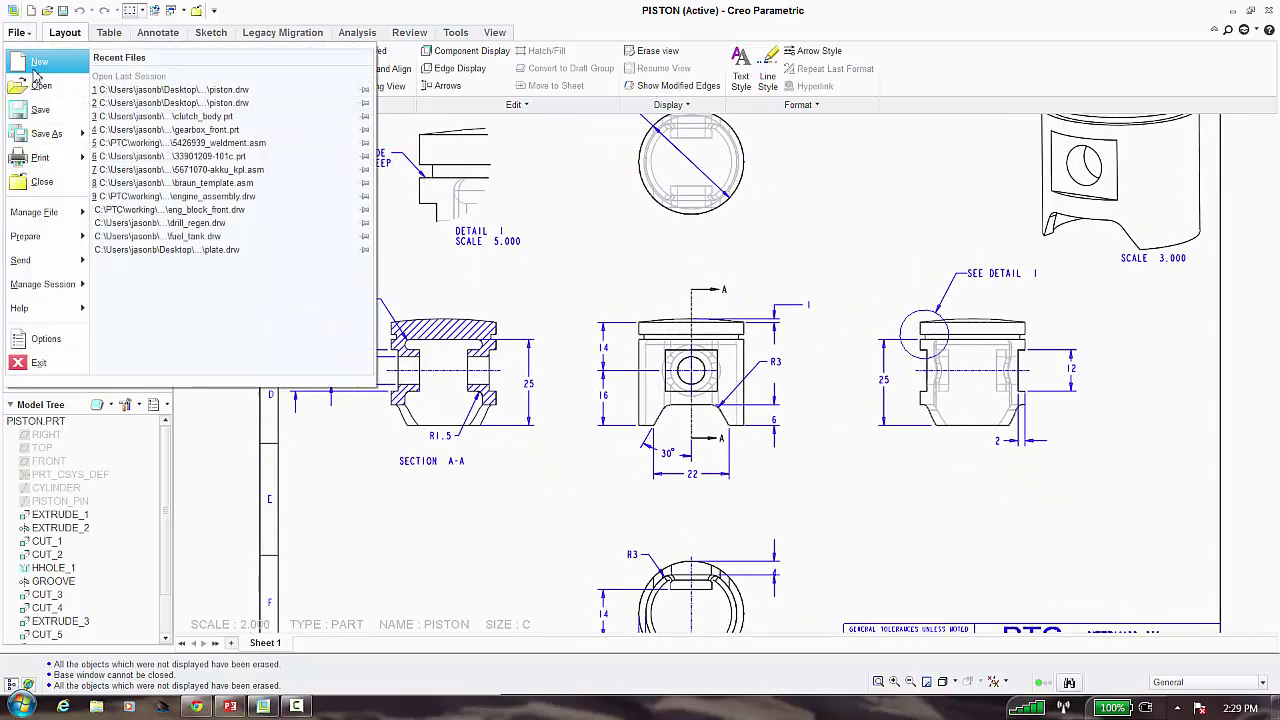
pyautogui.moveTo(65, 247)
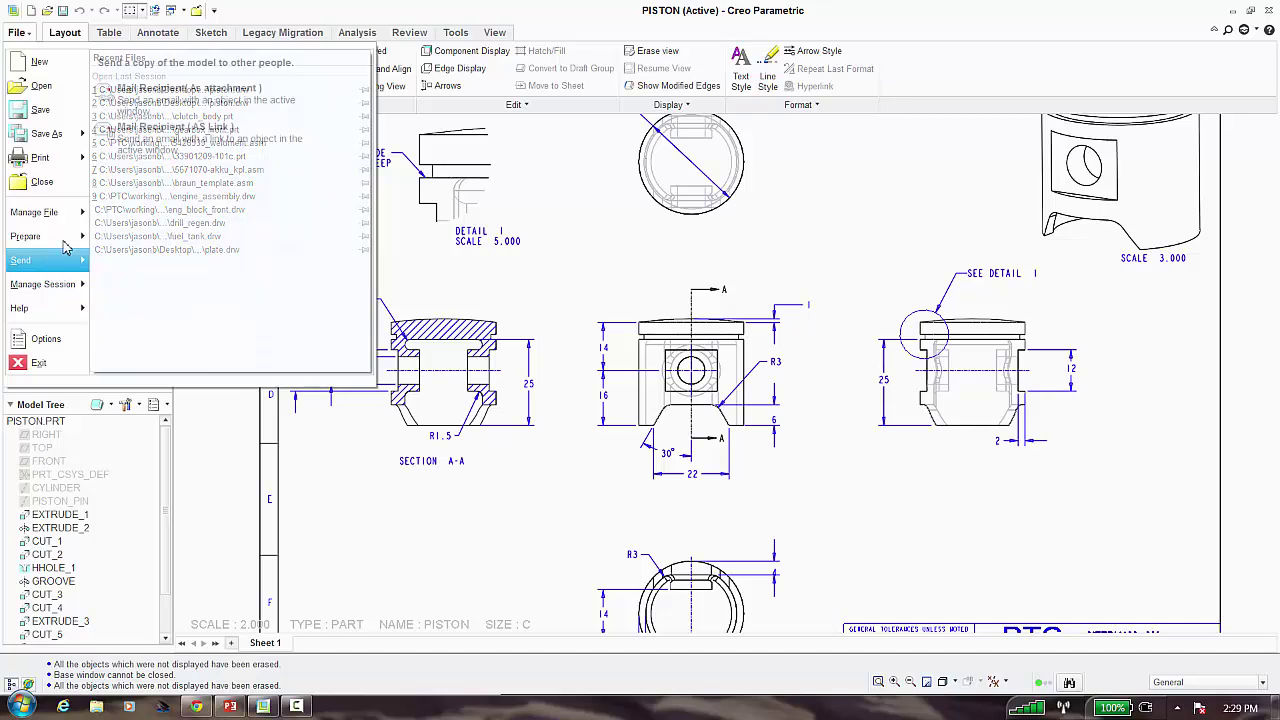
pyautogui.click(336, 492)
pyautogui.click(36, 421)
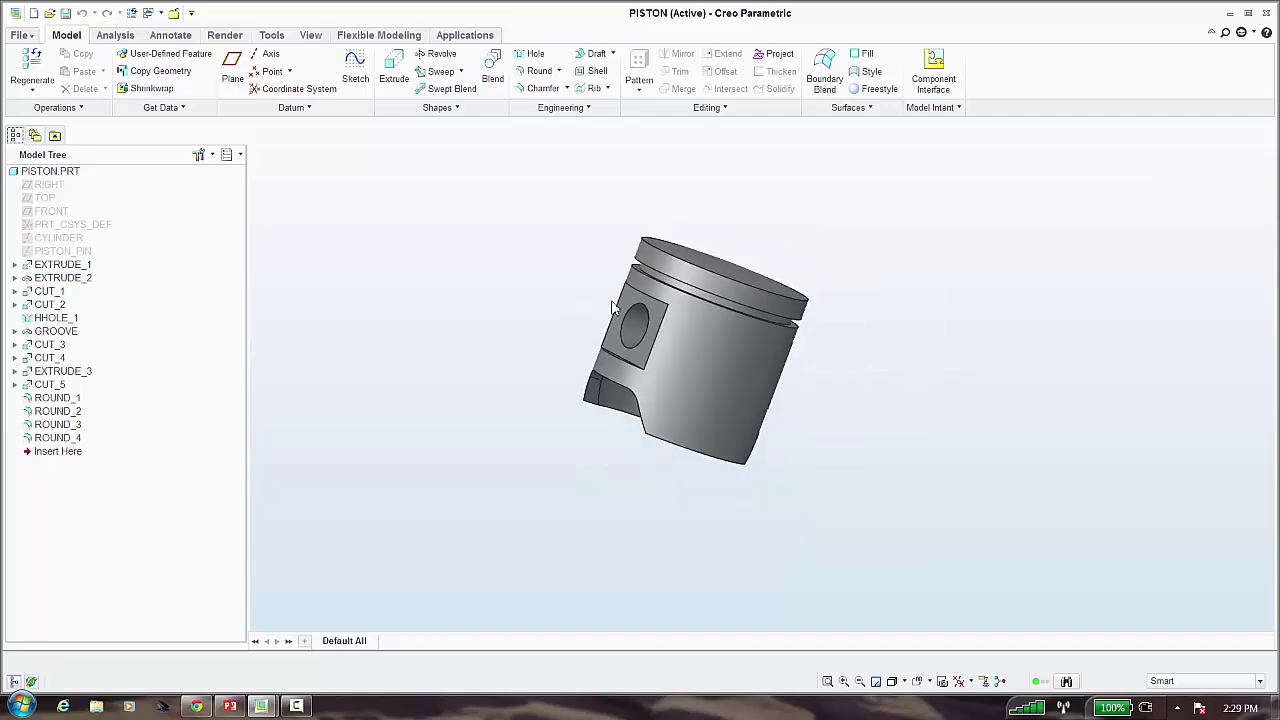
# Display the GROOVE, EXTRUDE_2 and CUT_4 dimensions on the piston, then clear the selection
pyautogui.moveTo(613, 308)
pyautogui.mouseDown(button='middle')
pyautogui.moveTo(646, 303)
pyautogui.moveTo(612, 293)
pyautogui.mouseUp(button='middle')
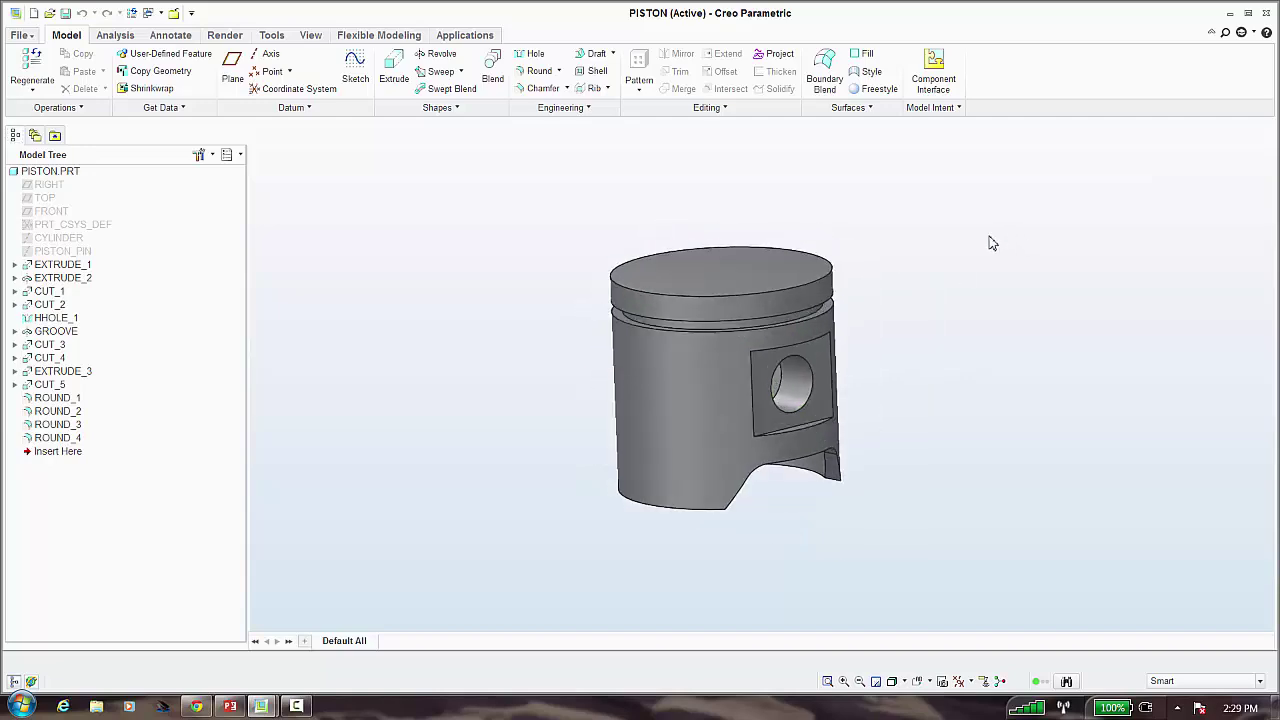
pyautogui.scroll(2, 985, 250)
pyautogui.doubleClick(590, 340)
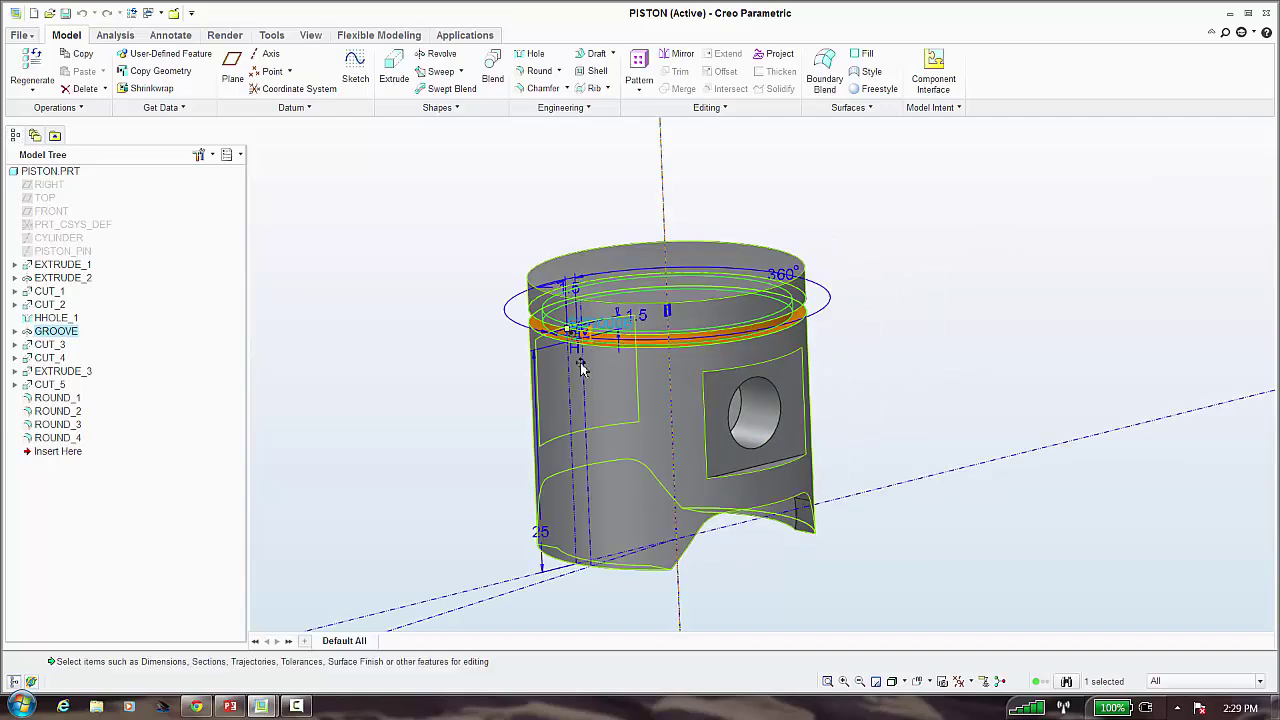
pyautogui.doubleClick(612, 290)
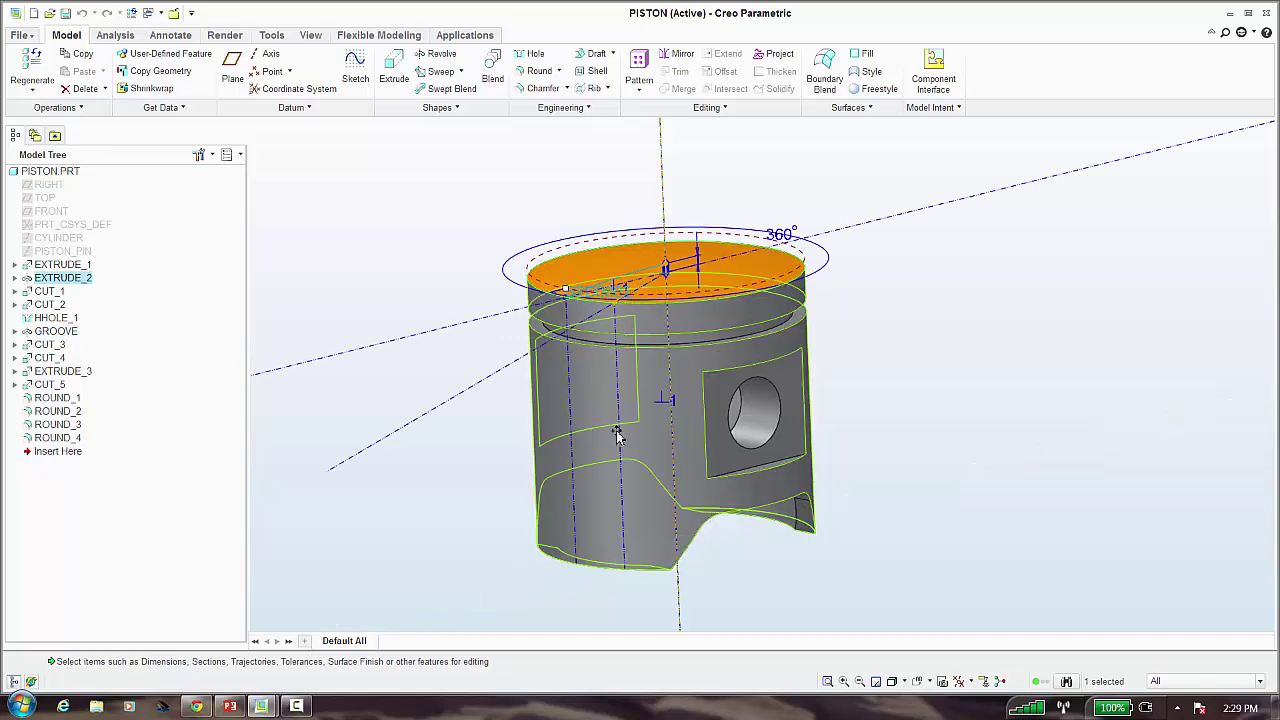
pyautogui.doubleClick(770, 452)
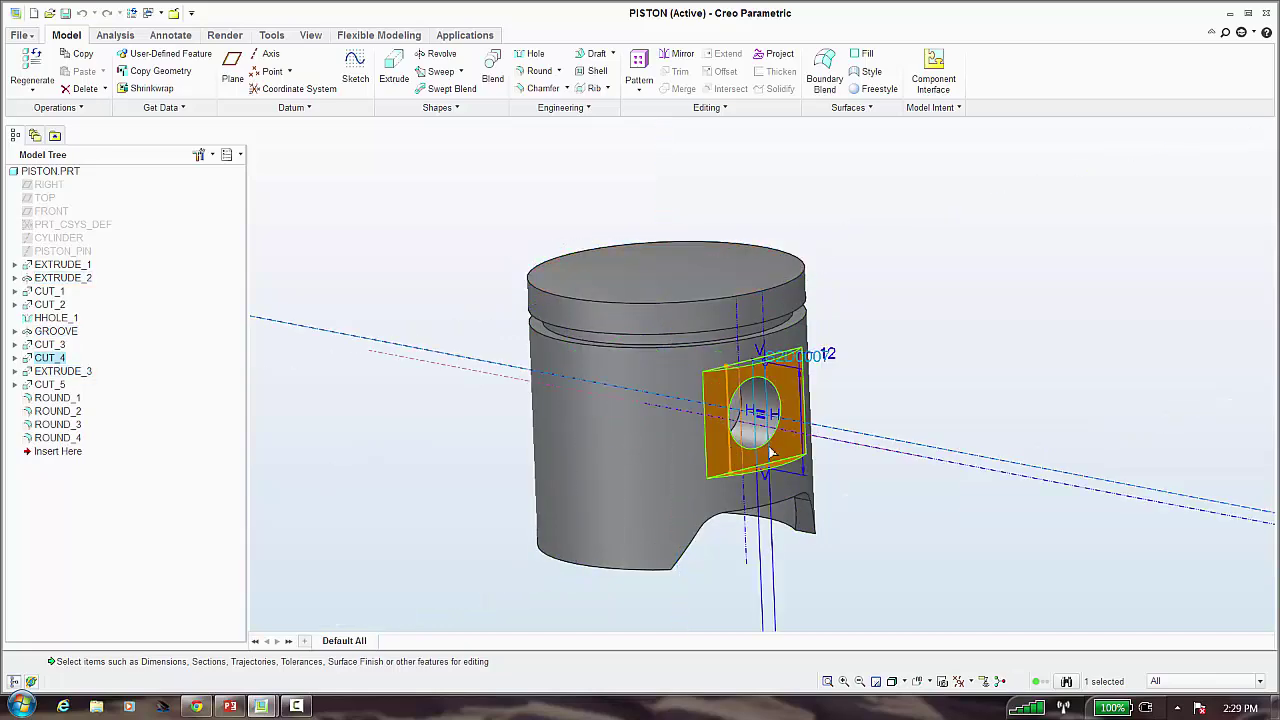
pyautogui.moveTo(846, 372); pyautogui.dragTo(900, 410, button='middle')
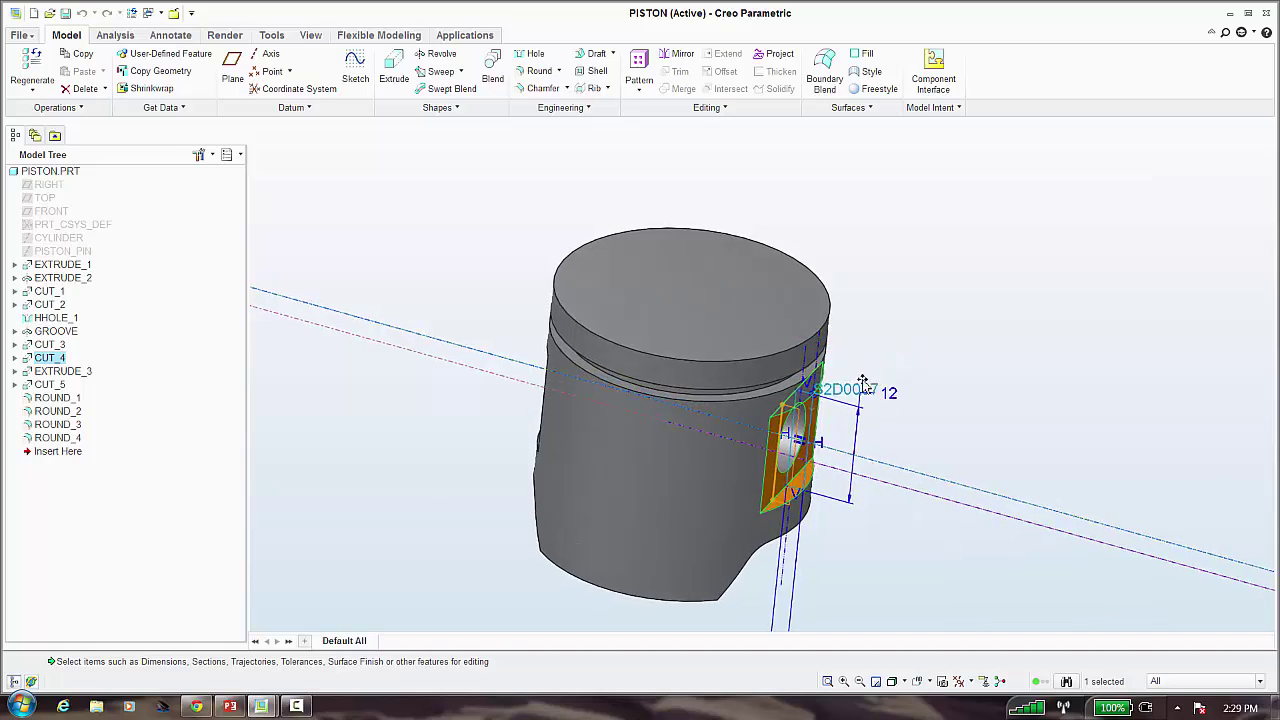
pyautogui.click(360, 195)
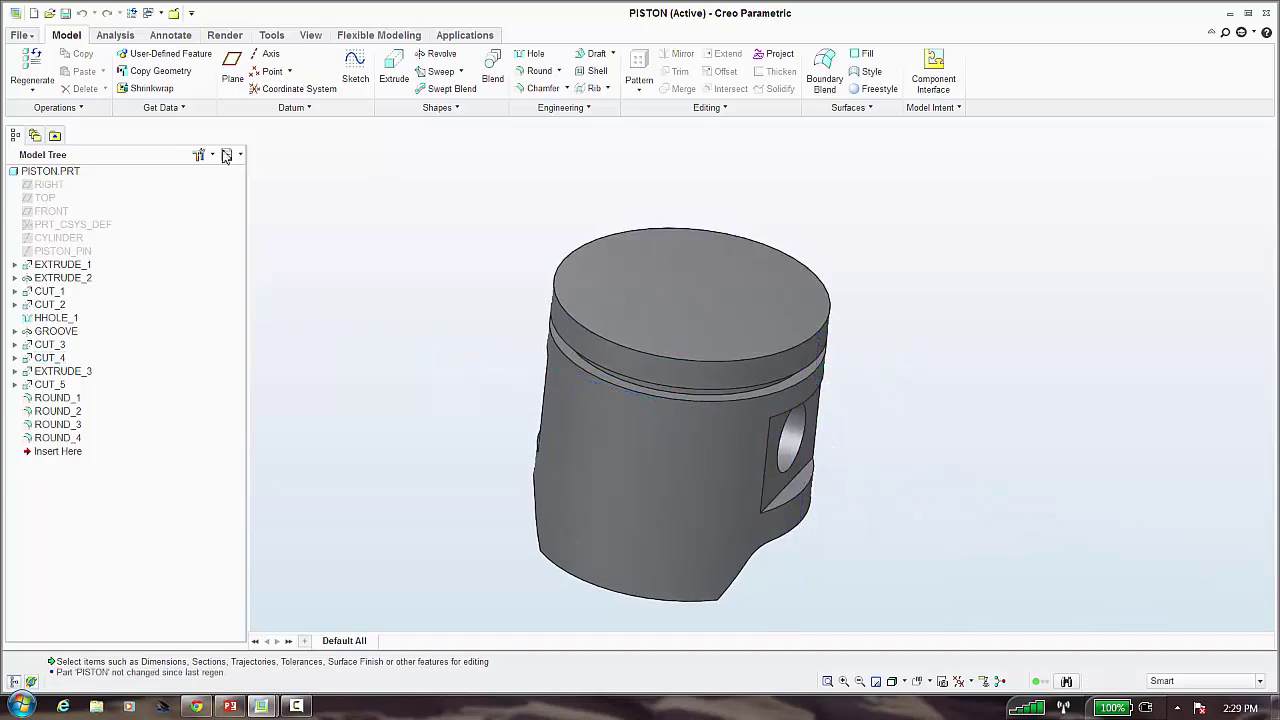
pyautogui.click(19, 35)
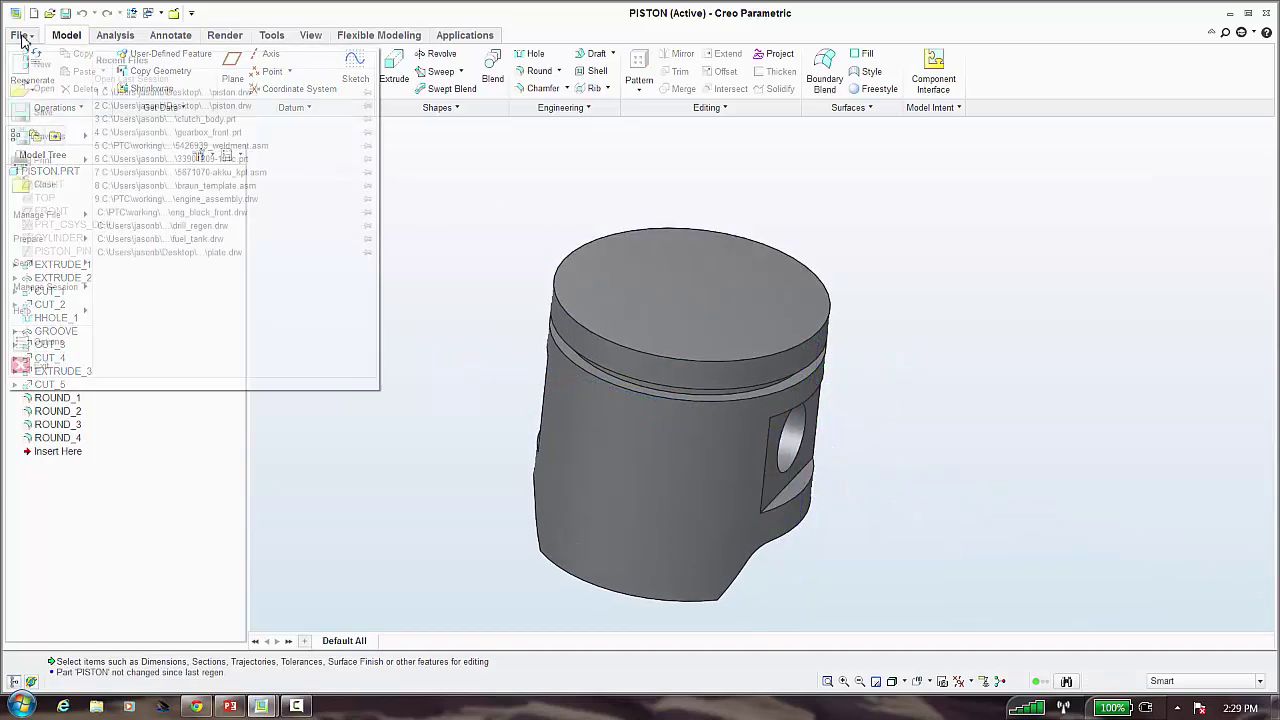
# Delete the tol_display entry in the Configuration Editor and save the change to config.pro
pyautogui.click(50, 341)
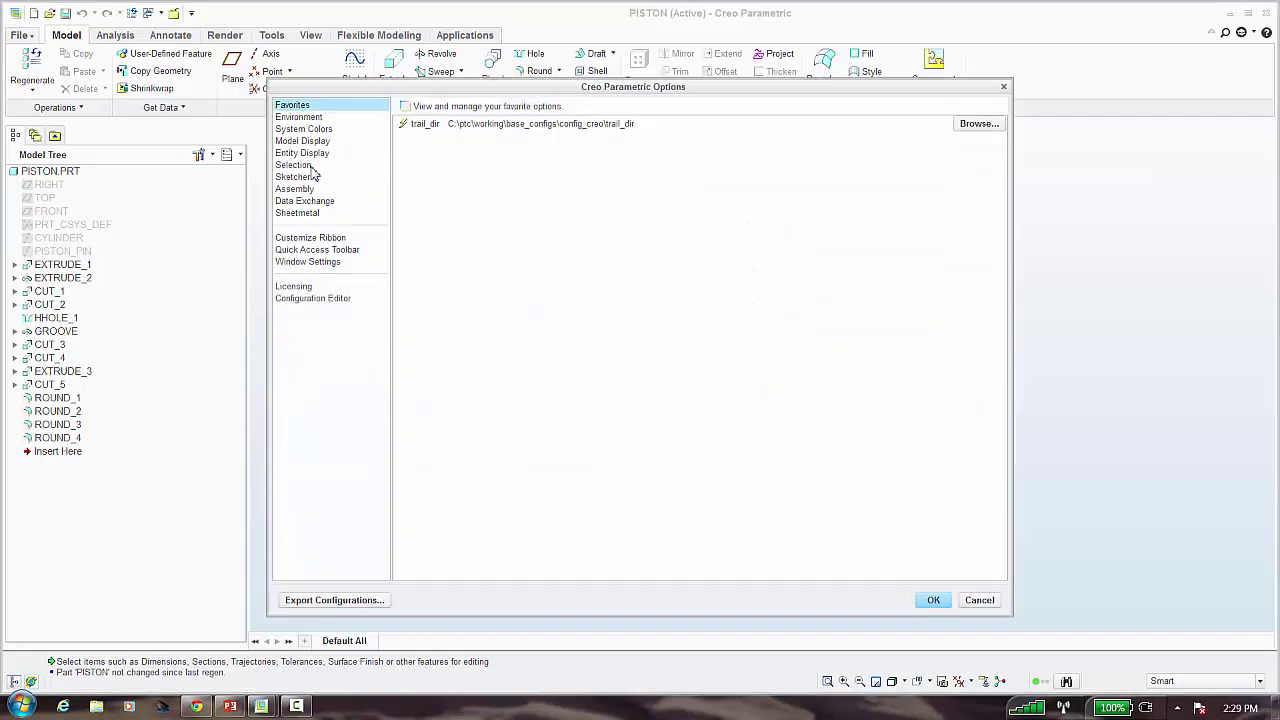
pyautogui.click(322, 302)
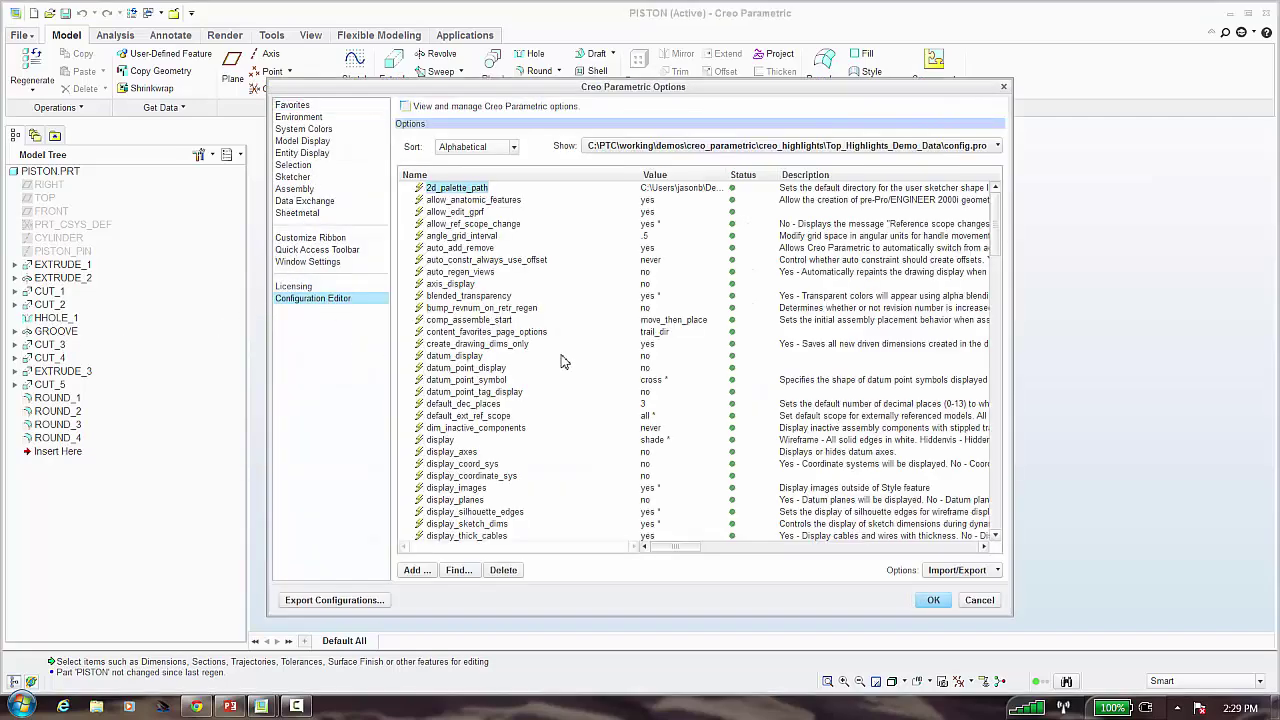
pyautogui.scroll(-20, 531, 398)
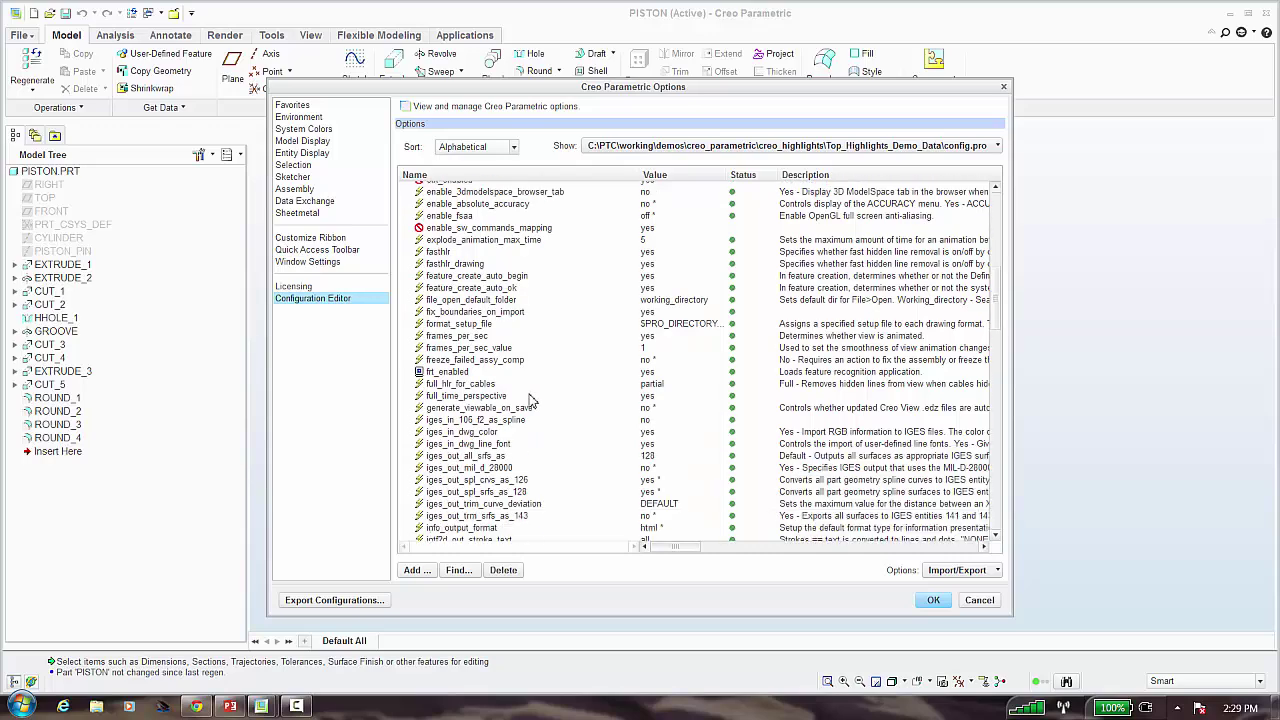
pyautogui.scroll(-10, 531, 403)
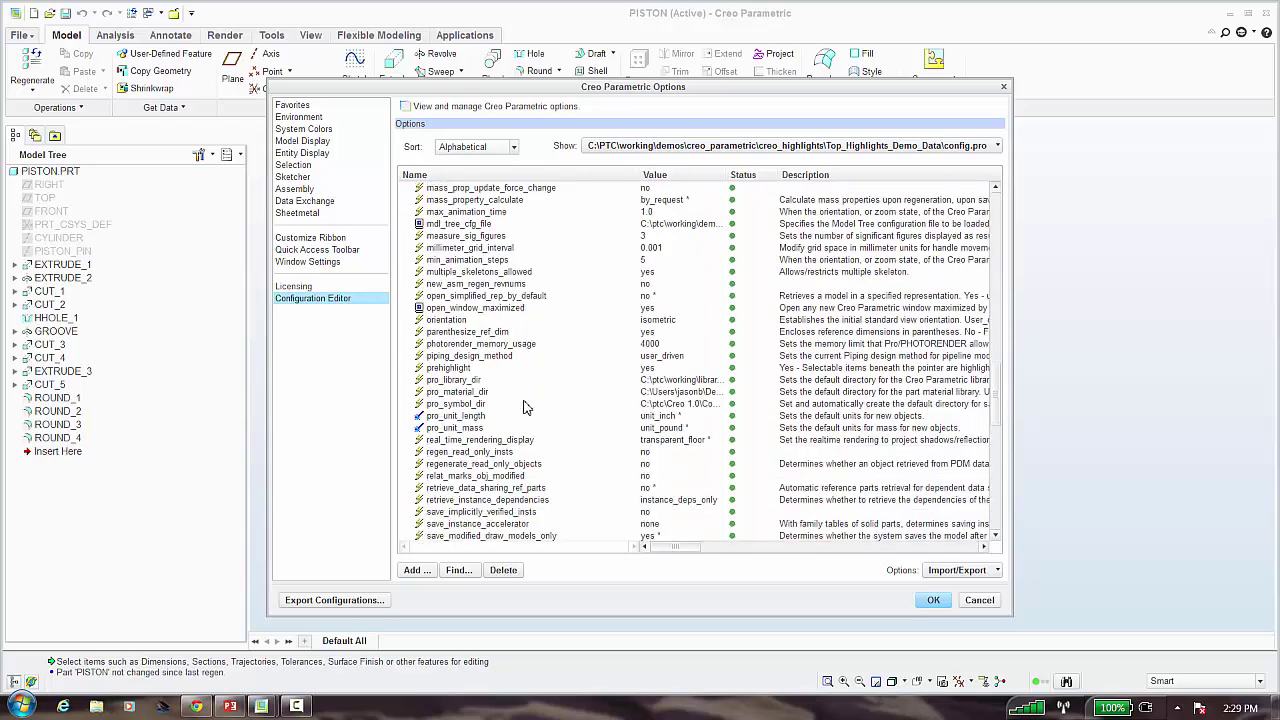
pyautogui.scroll(-15, 527, 403)
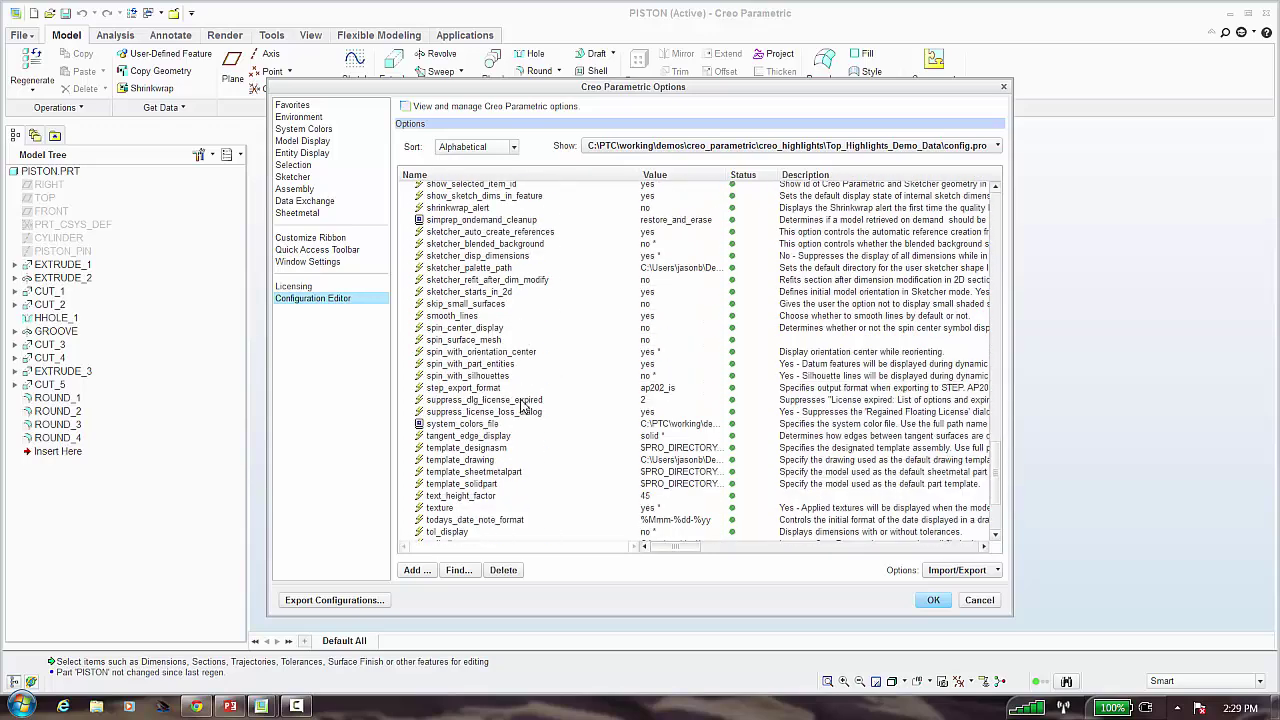
pyautogui.click(464, 406)
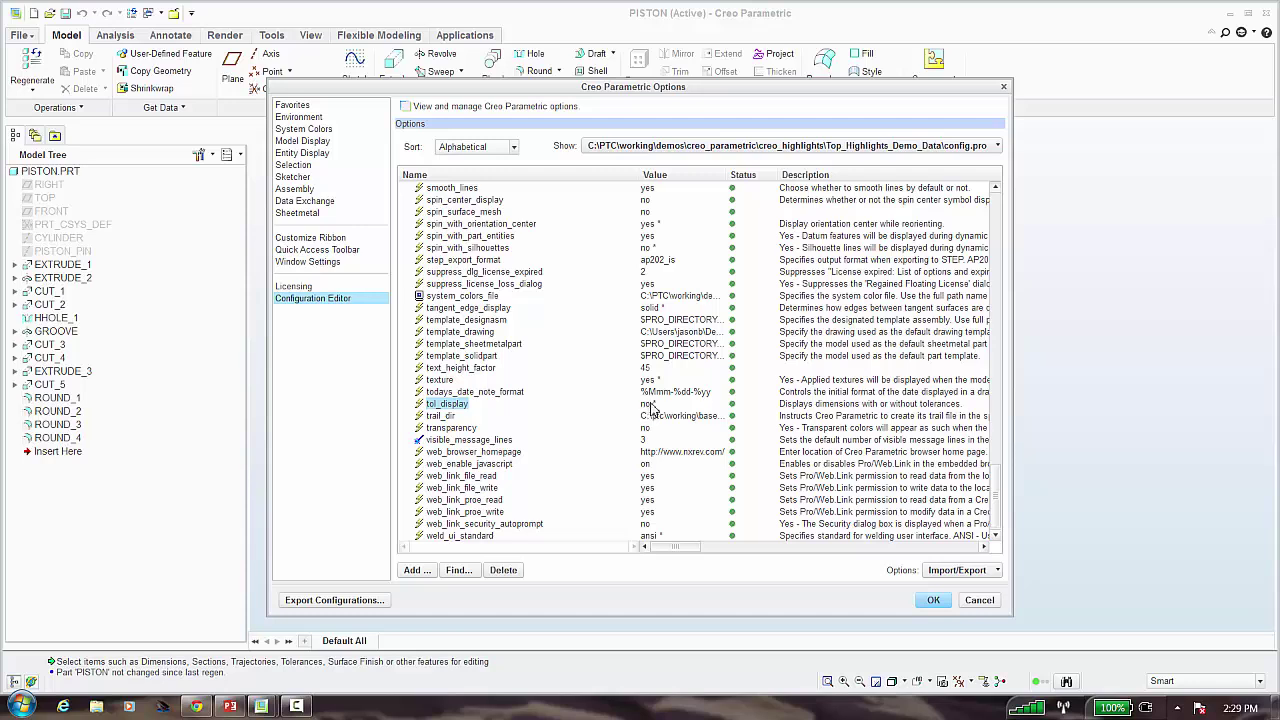
pyautogui.click(503, 570)
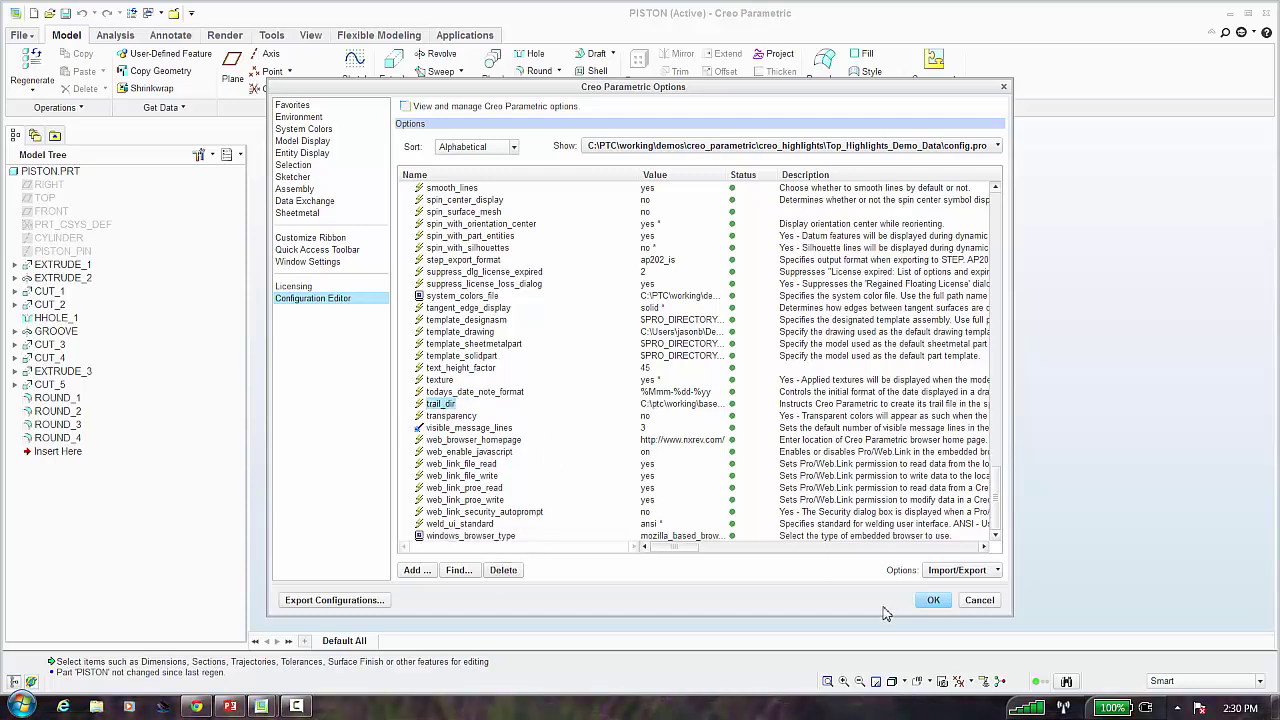
pyautogui.click(933, 600)
pyautogui.click(590, 411)
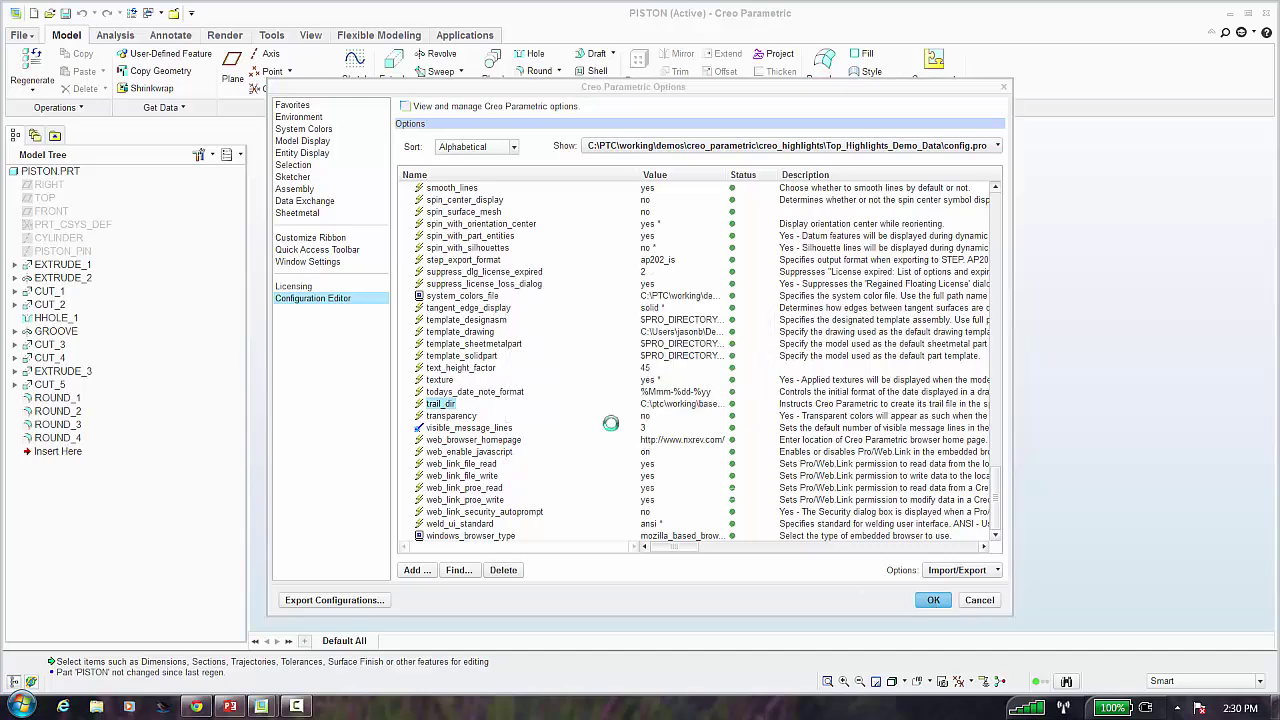
# Finish saving config.pro and inspect the EXTRUDE_3, EXTRUDE_2 and GROOVE dimensions, now tolerance-free
pyautogui.click(802, 527)
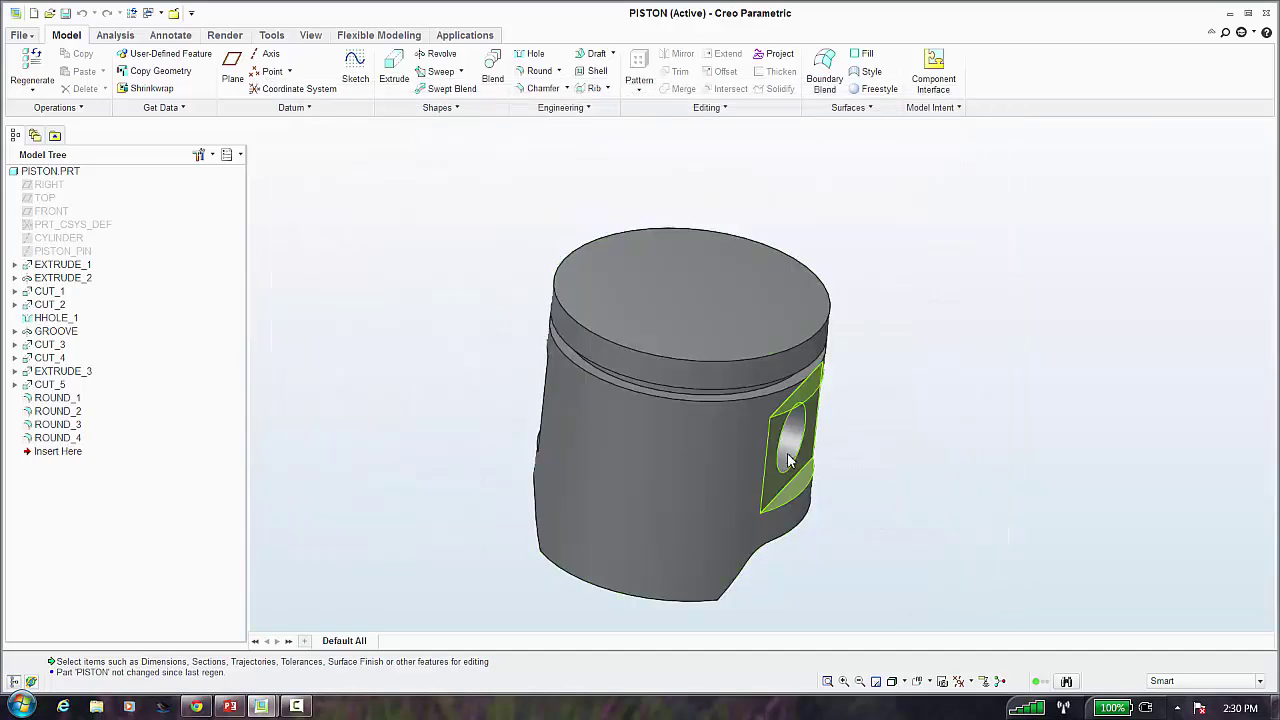
pyautogui.click(813, 470)
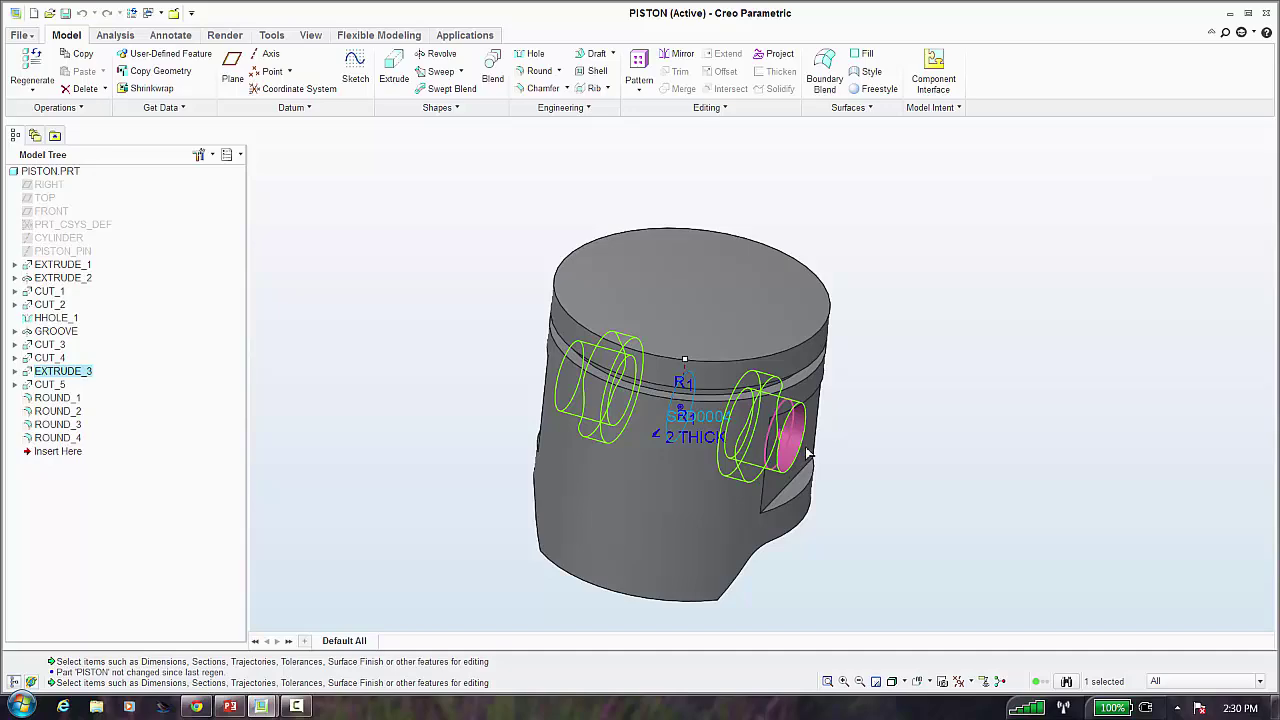
pyautogui.doubleClick(770, 350)
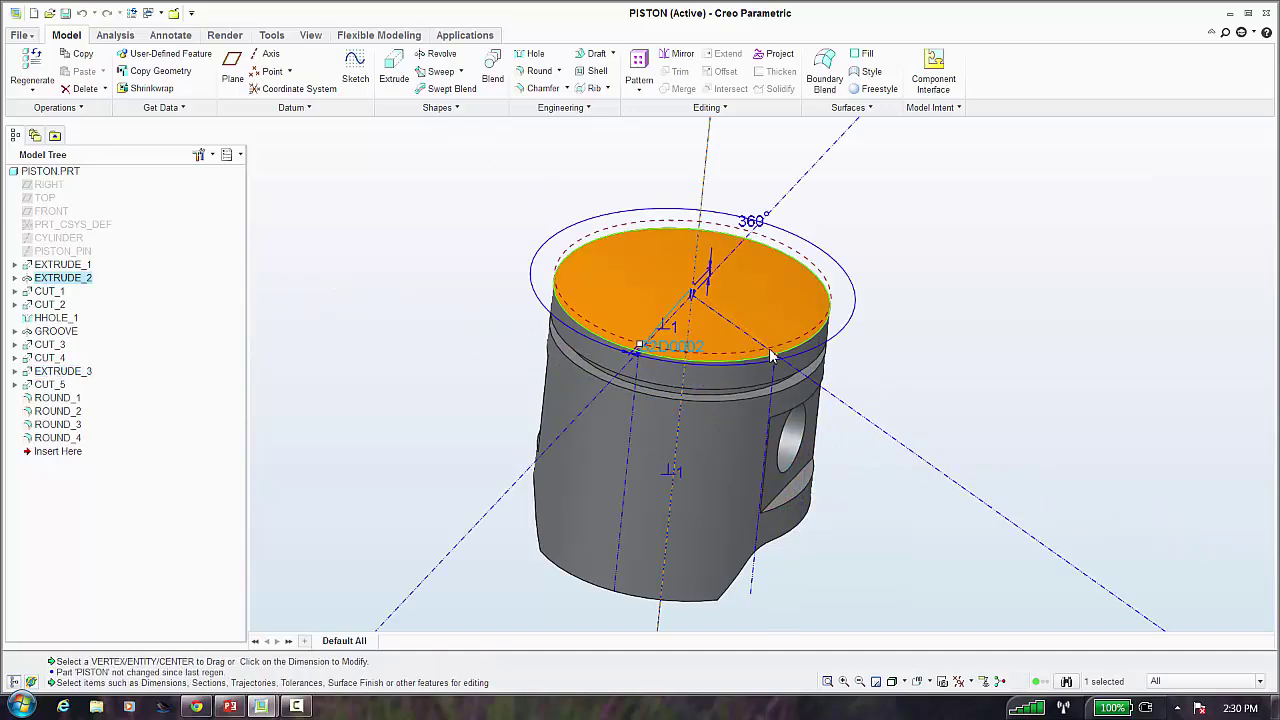
pyautogui.doubleClick(738, 392)
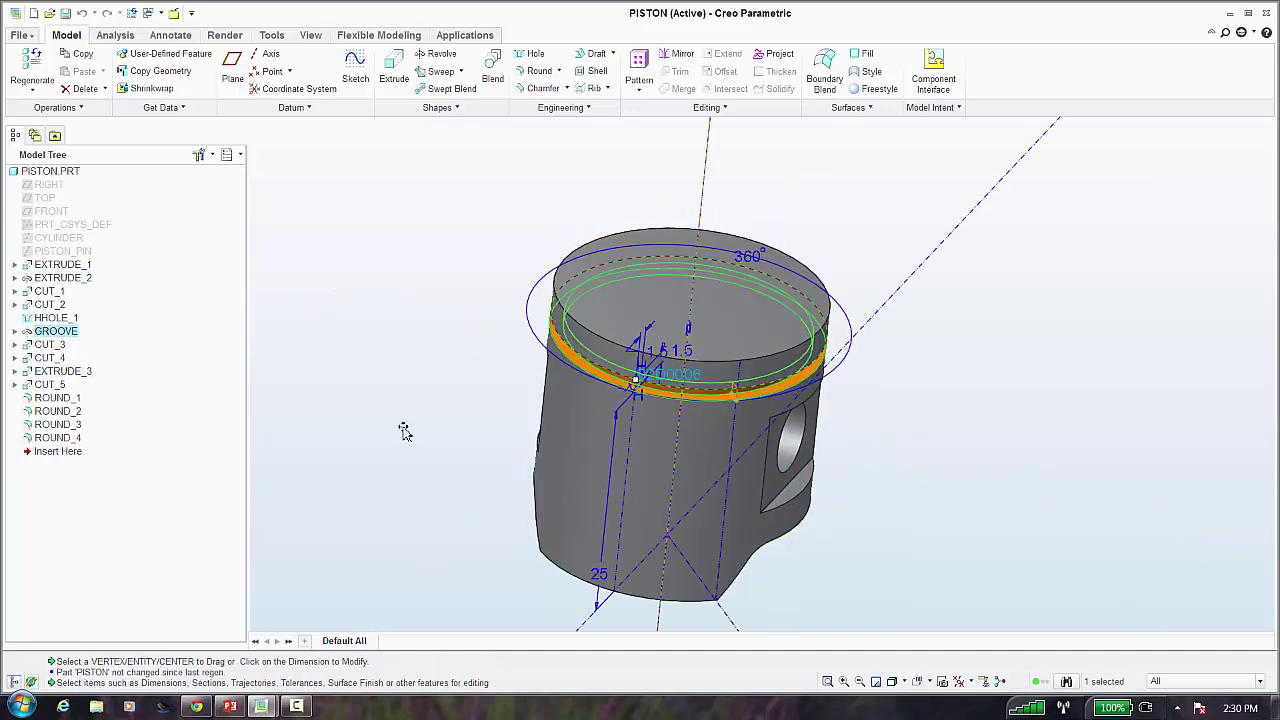
pyautogui.click(19, 34)
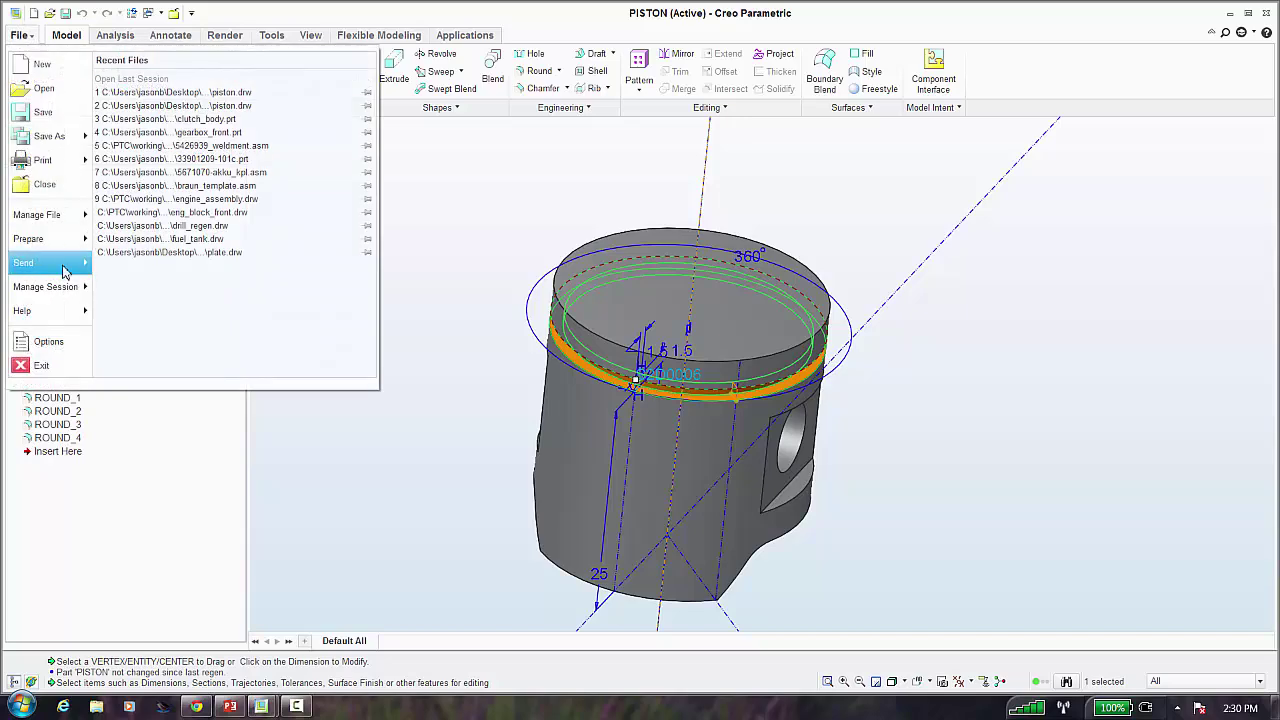
pyautogui.click(64, 346)
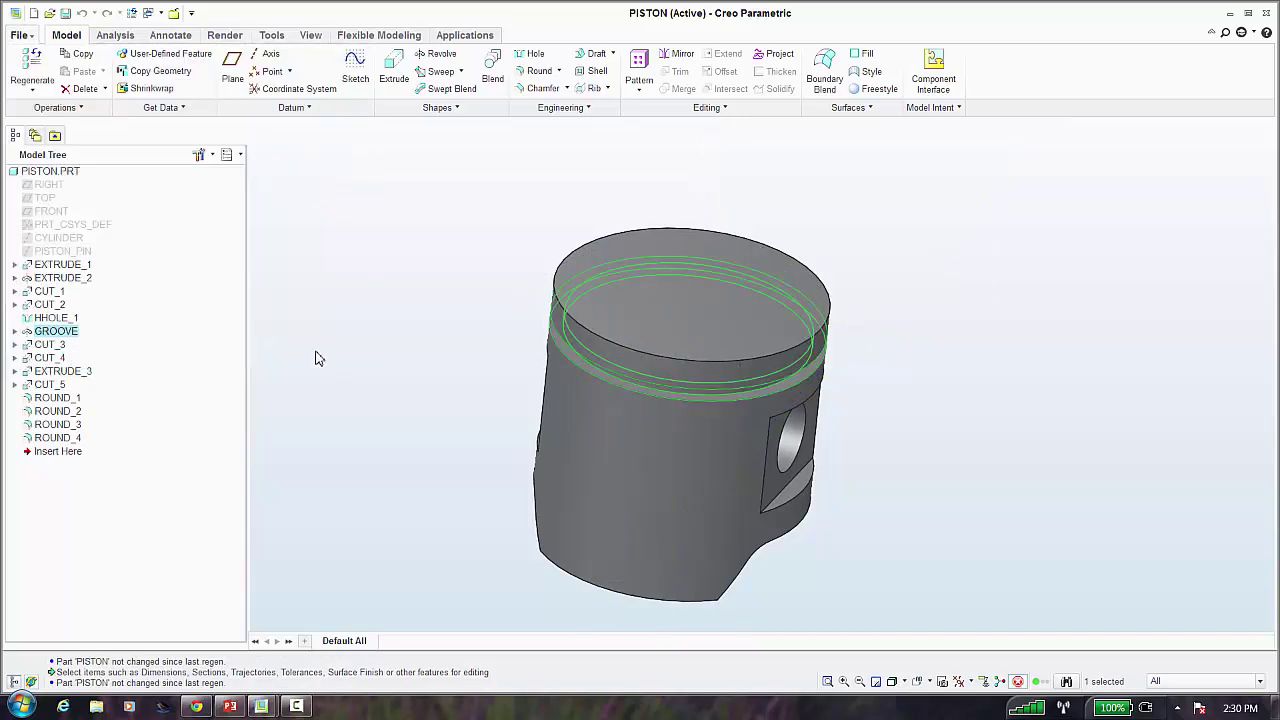
# Search options for 'tol*' and add tol_display with the value yes
pyautogui.click(331, 302)
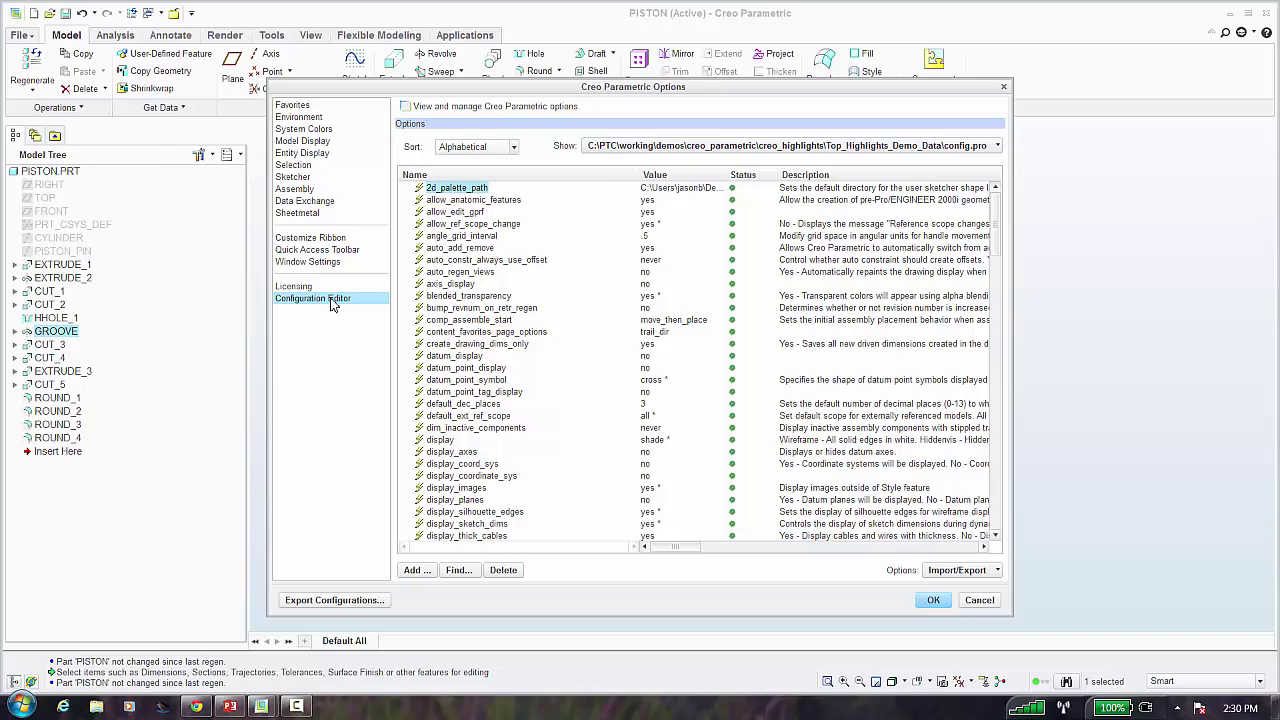
pyautogui.click(458, 570)
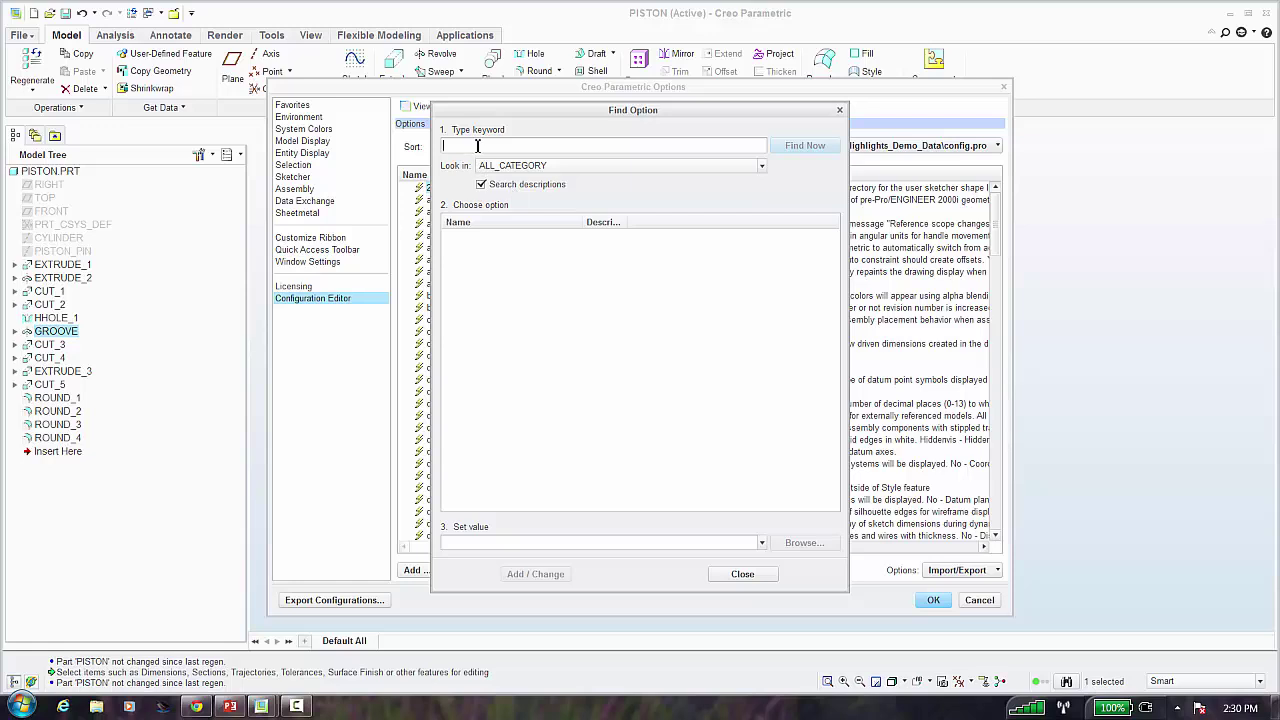
pyautogui.write('tol*')
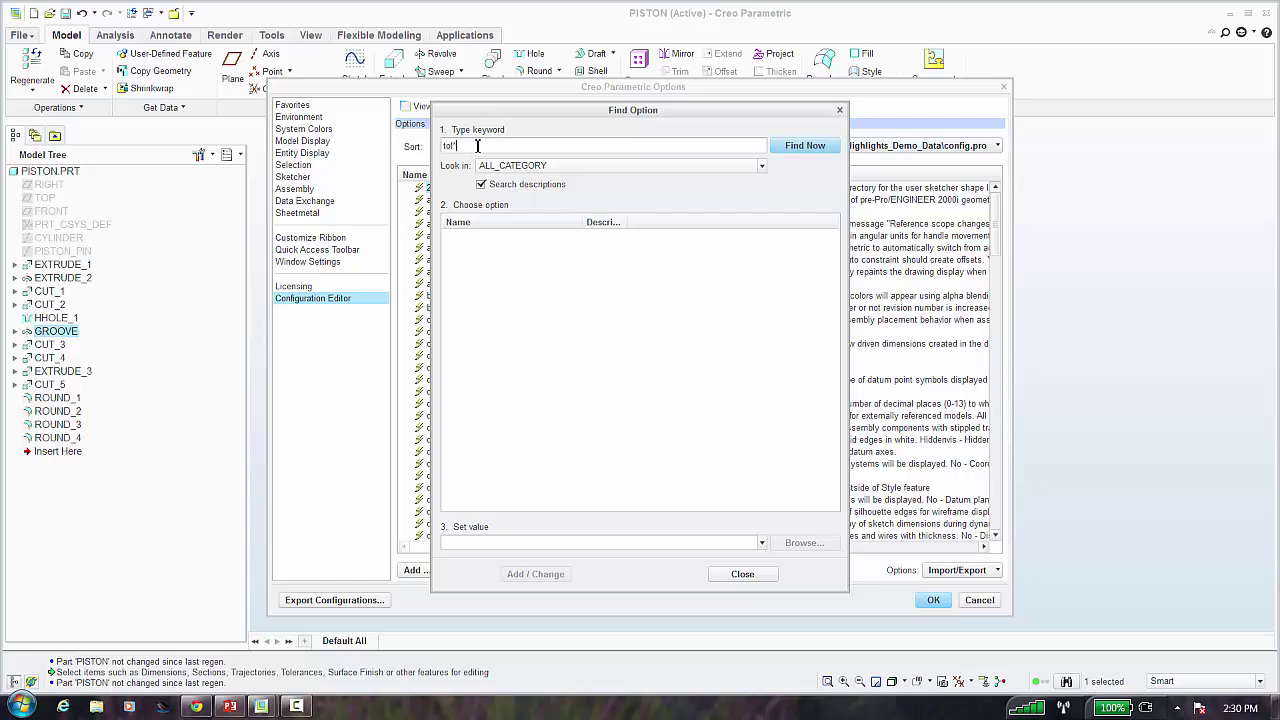
pyautogui.press('Return')
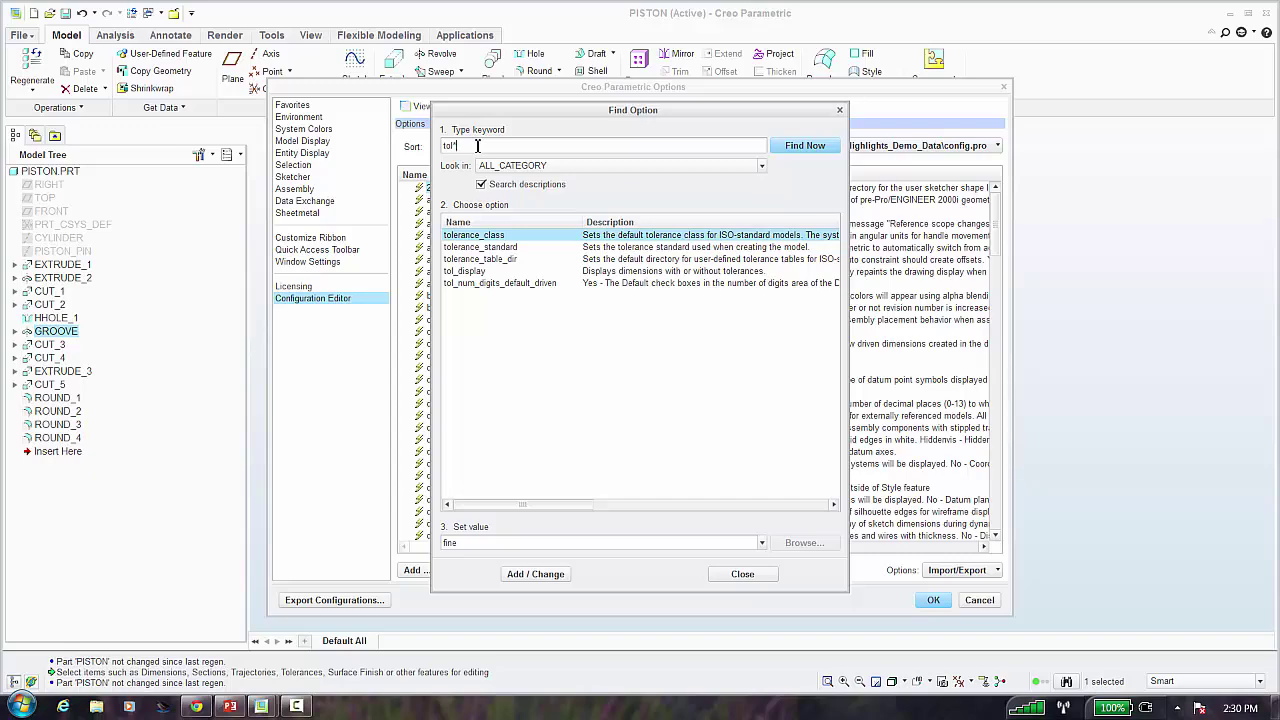
pyautogui.write('*')
pyautogui.press('Return')
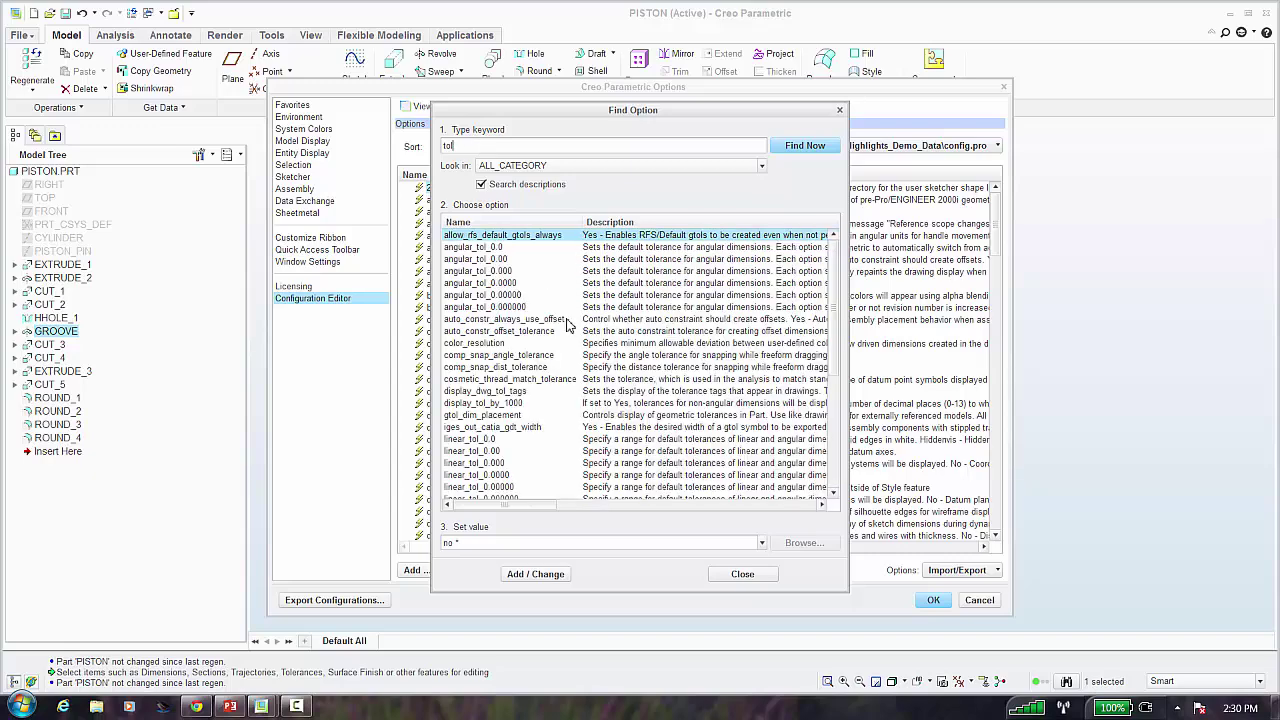
pyautogui.scroll(-6, 567, 325)
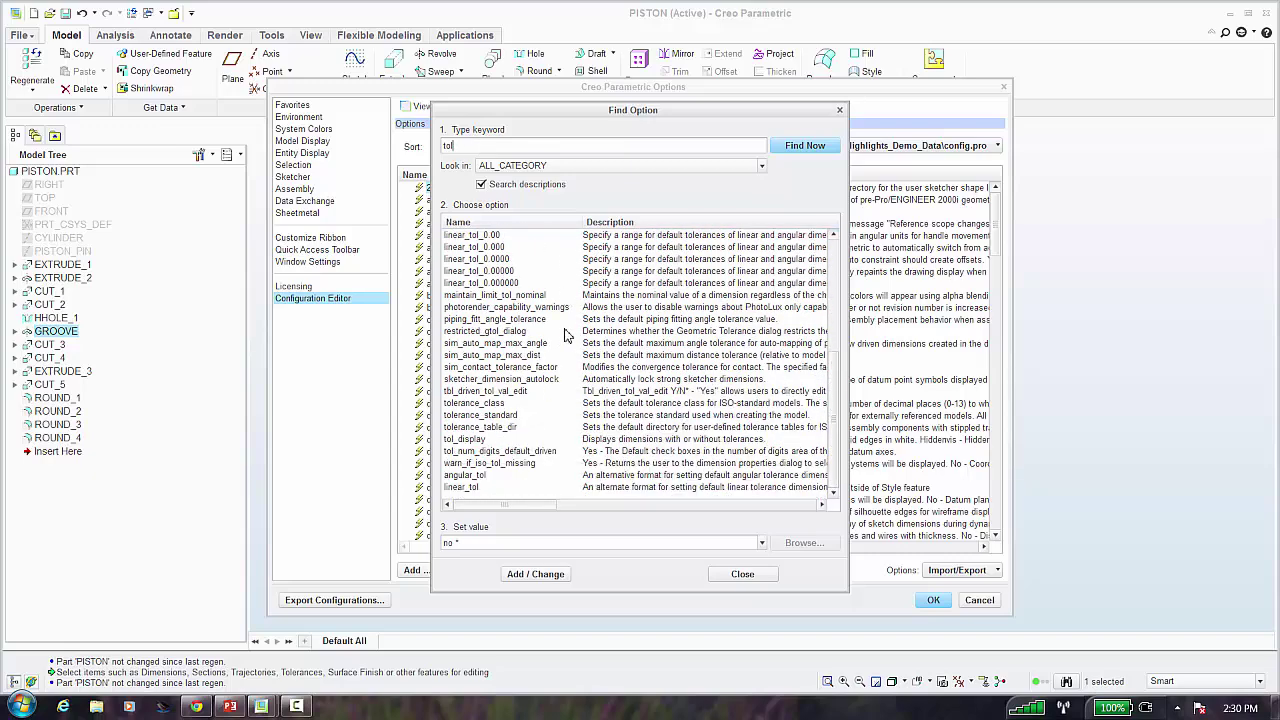
pyautogui.click(485, 440)
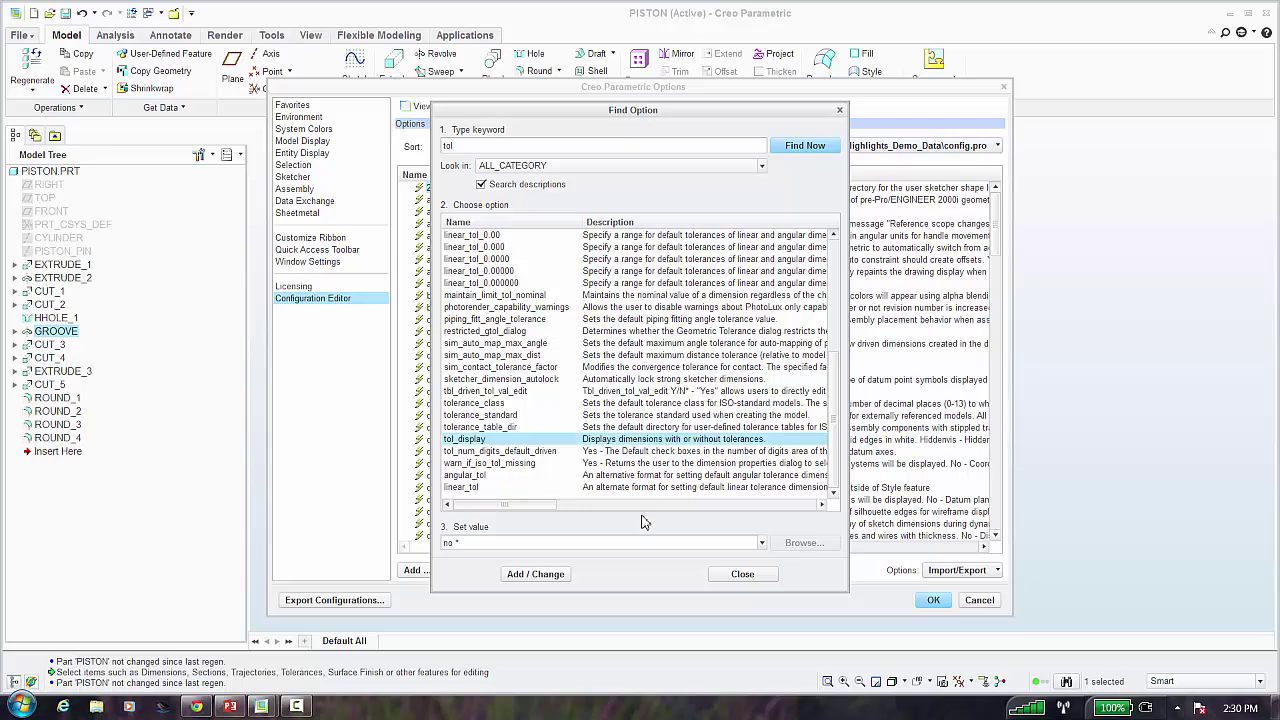
pyautogui.click(763, 546)
pyautogui.click(470, 558)
pyautogui.click(742, 574)
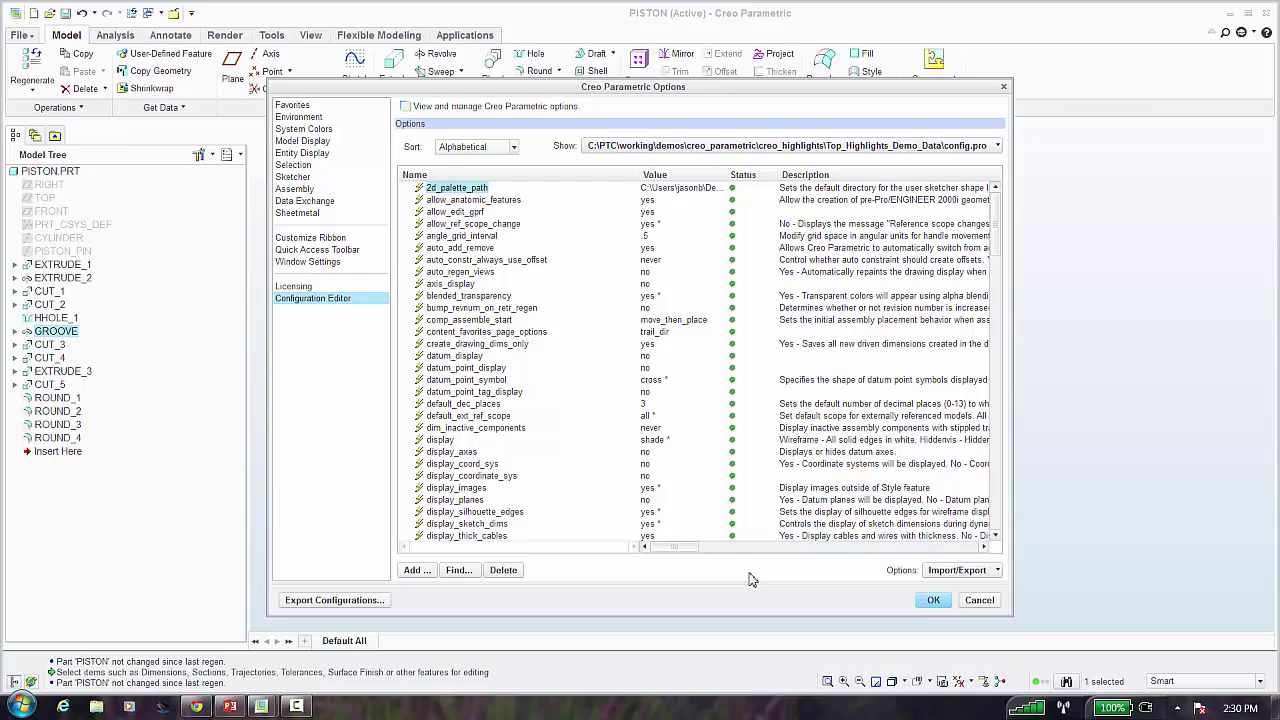
# Save the updated configuration to config.pro
pyautogui.scroll(-20, 677, 484)
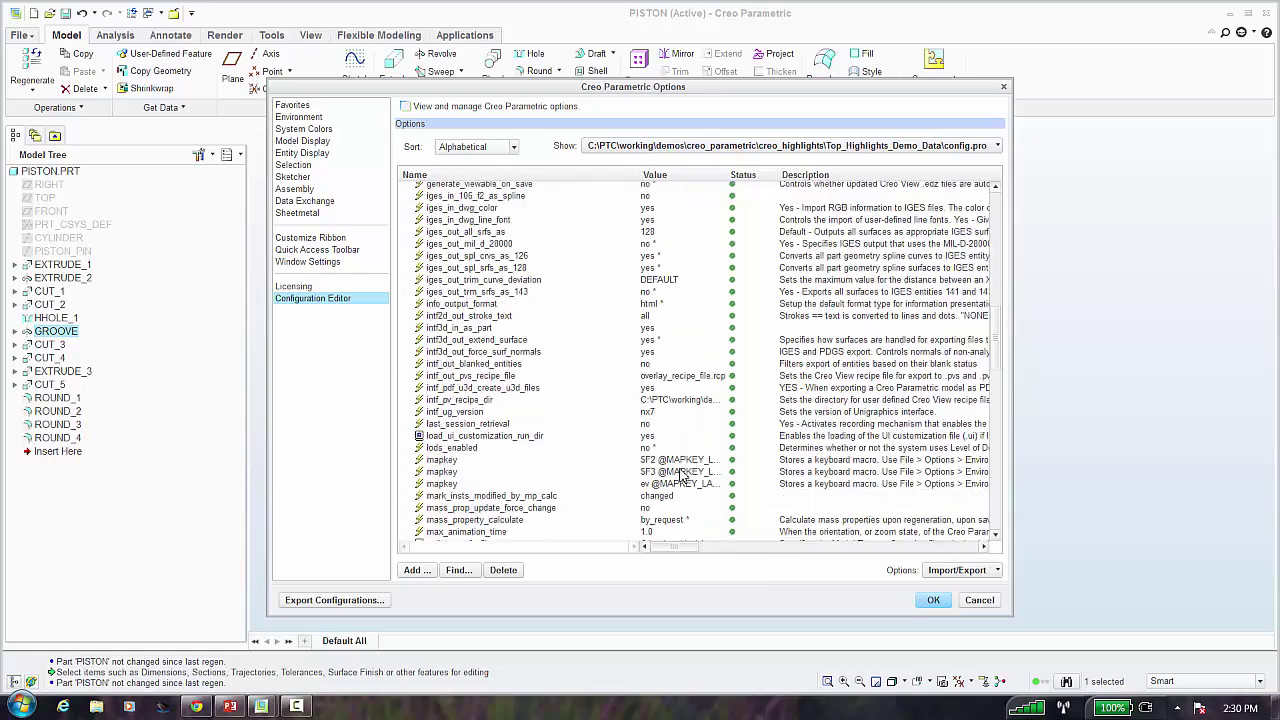
pyautogui.scroll(-12, 680, 475)
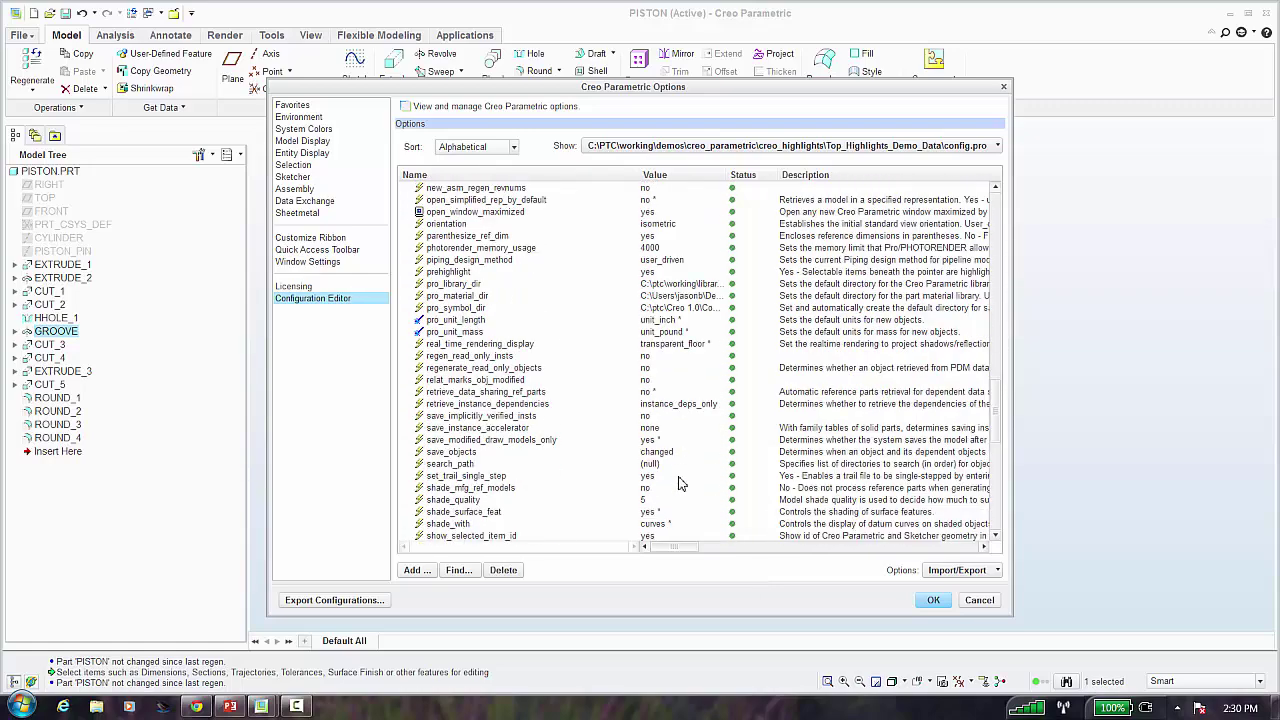
pyautogui.scroll(-10, 673, 475)
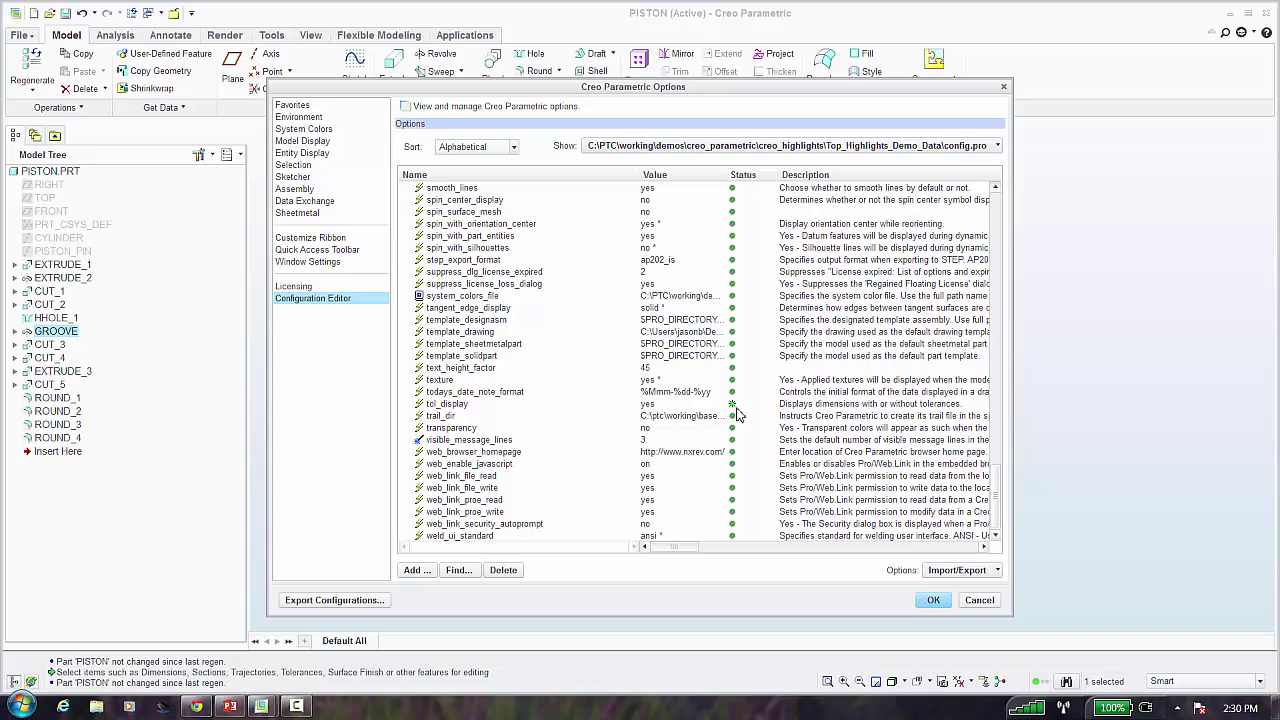
pyautogui.click(933, 602)
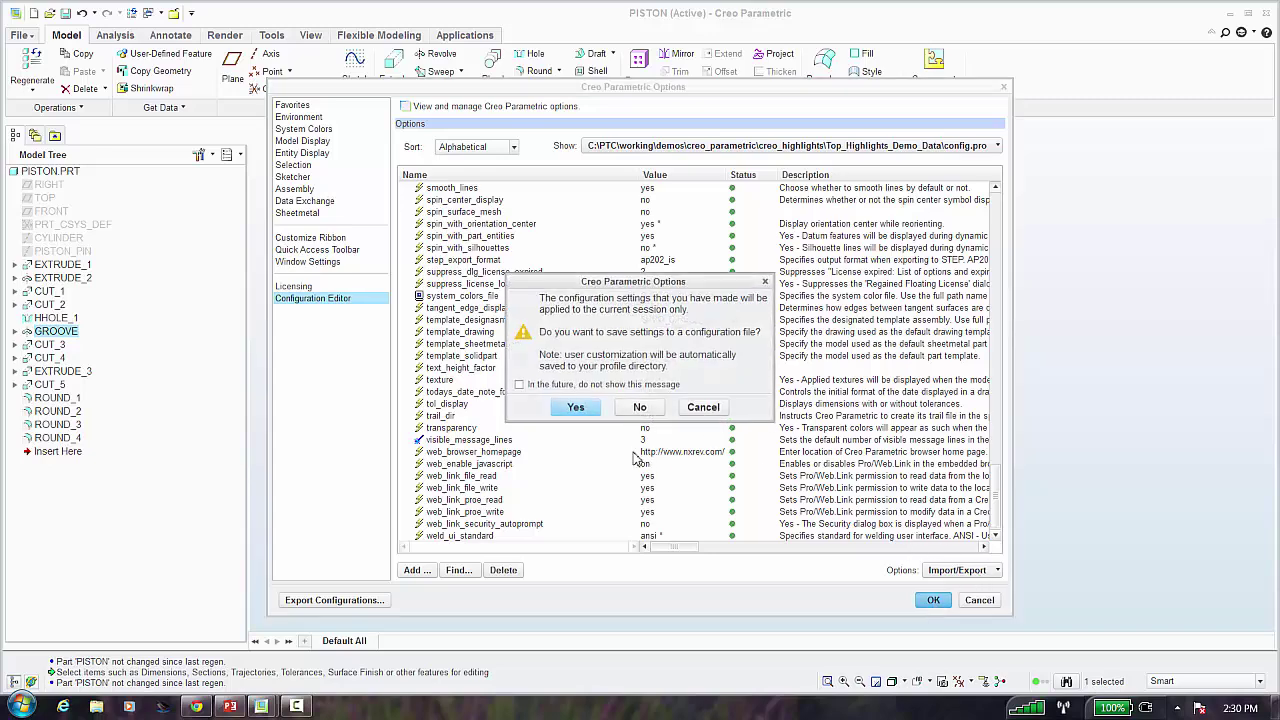
pyautogui.click(577, 408)
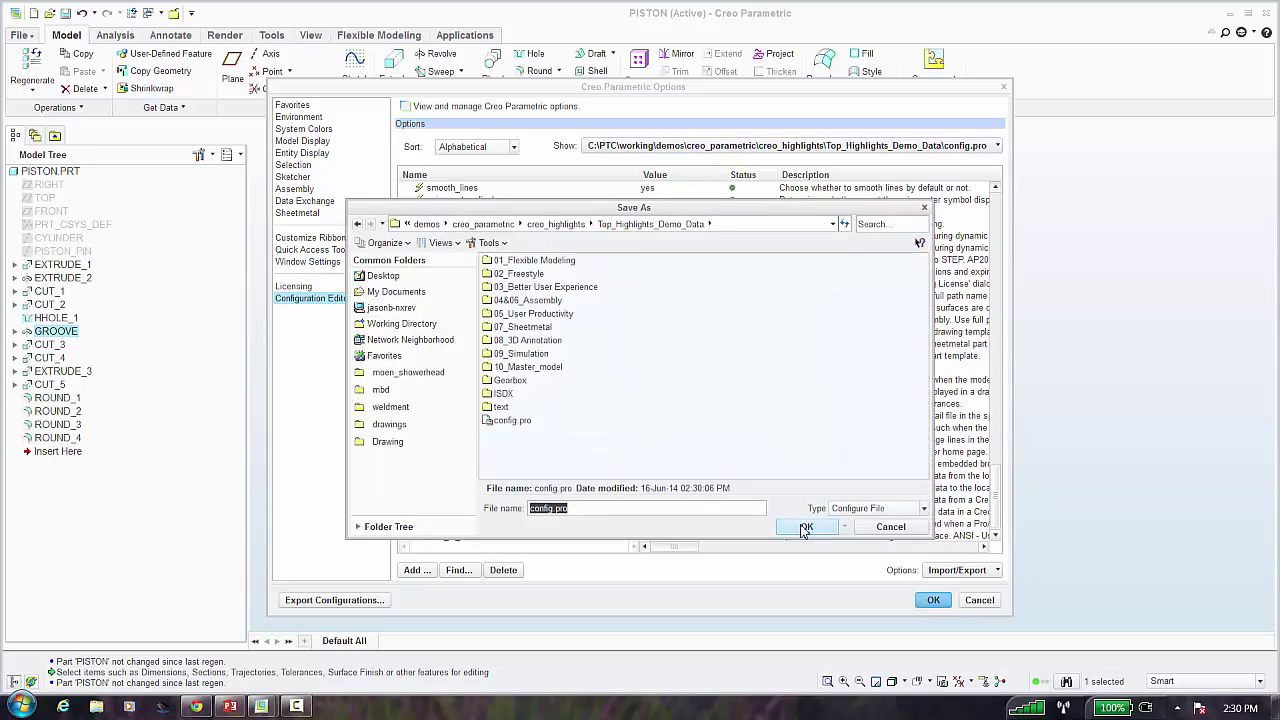
pyautogui.click(805, 528)
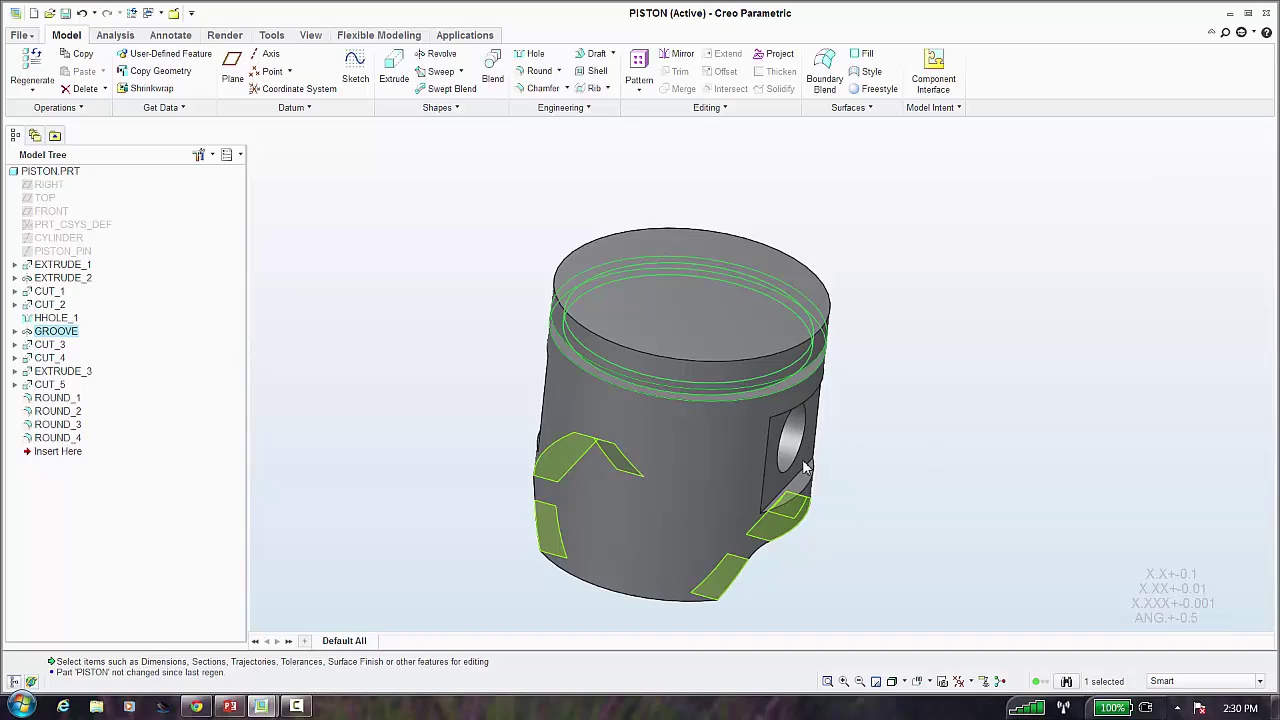
pyautogui.doubleClick(818, 455)
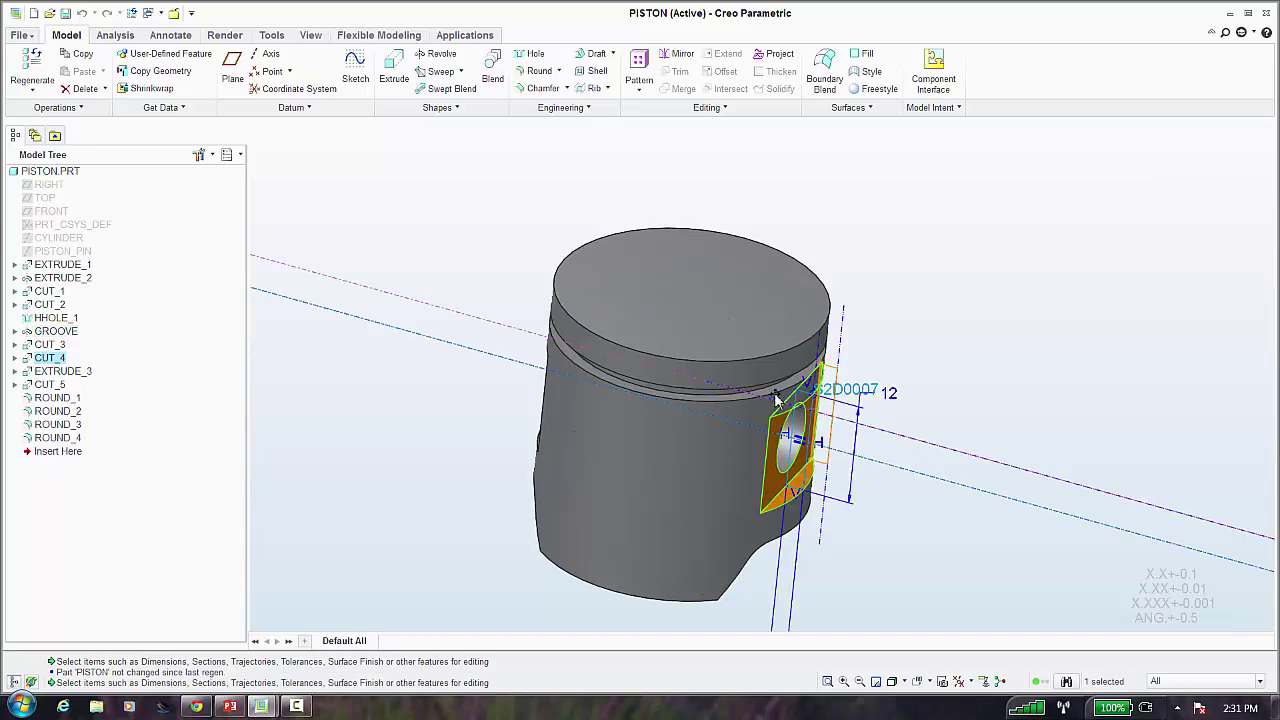
pyautogui.doubleClick(743, 362)
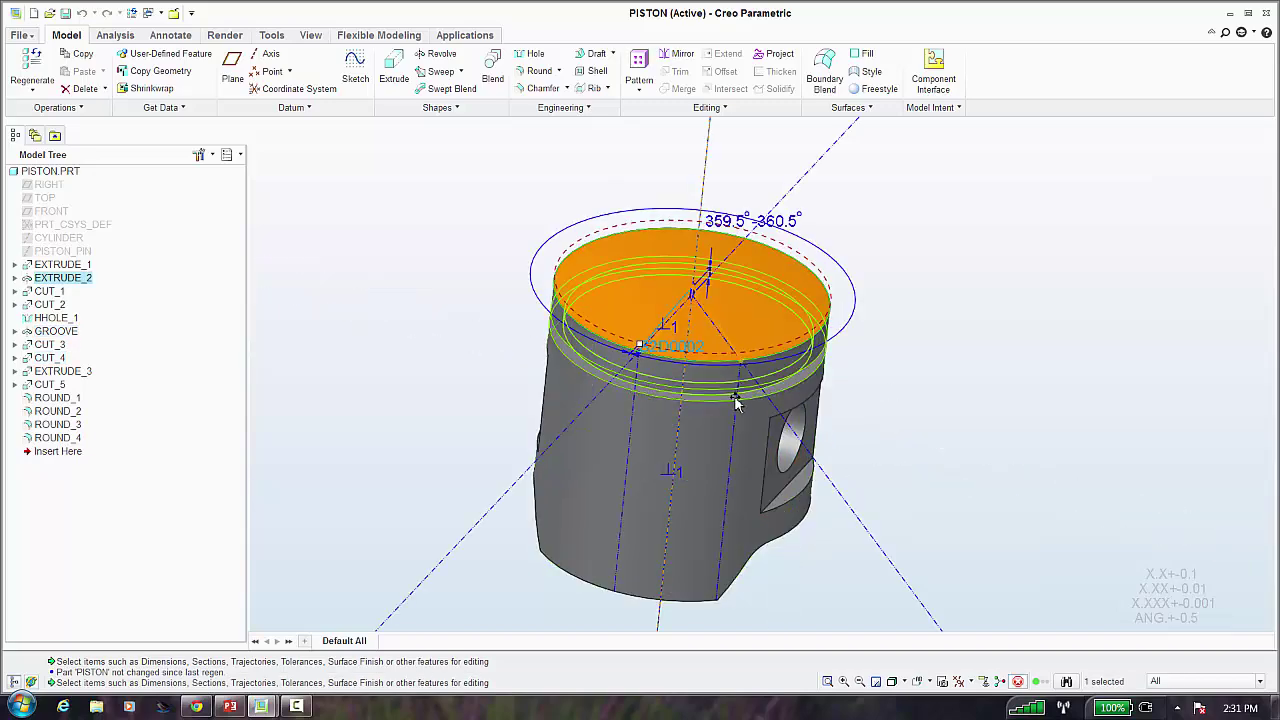
pyautogui.doubleClick(735, 400)
pyautogui.hotkey('ctrl', 'd')
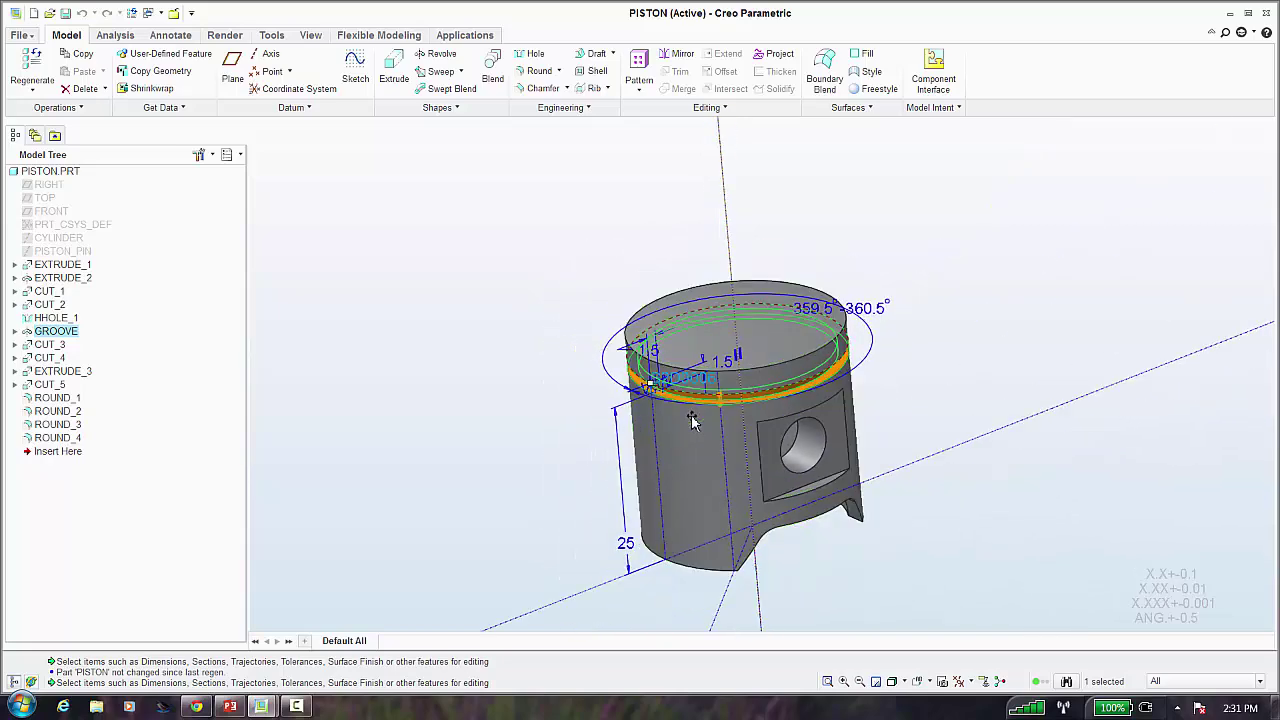
pyautogui.doubleClick(711, 520)
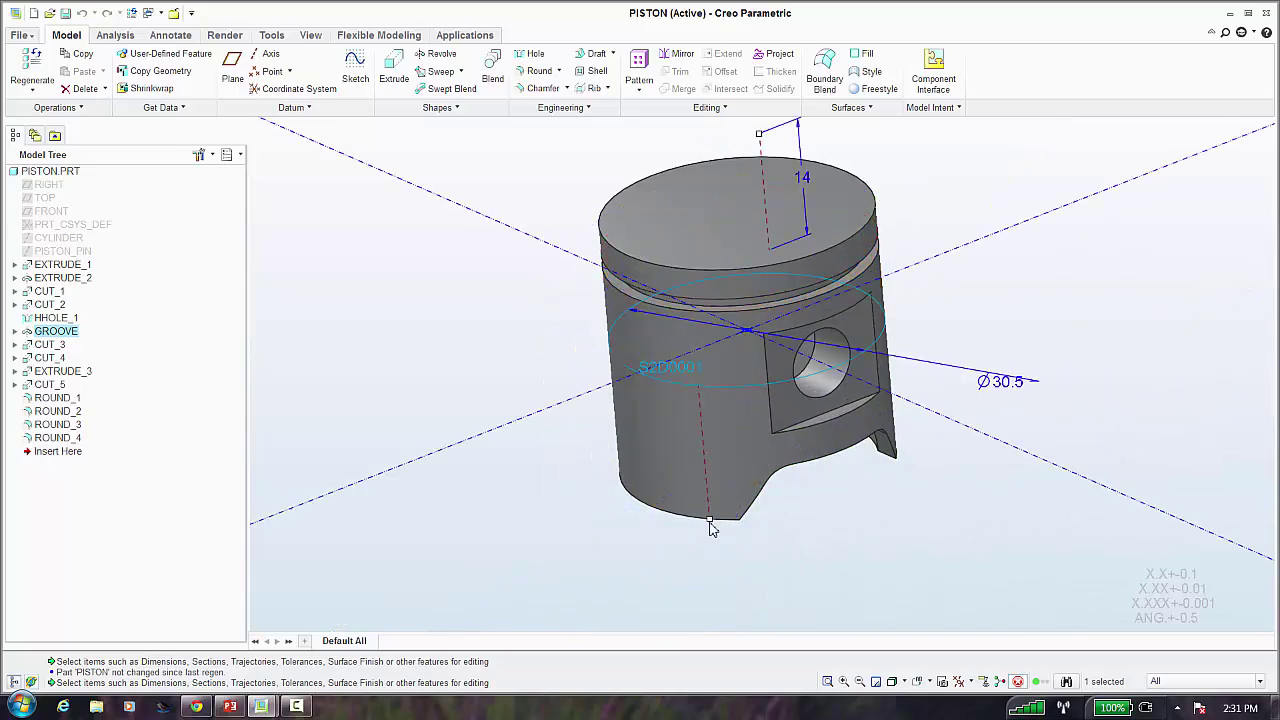
pyautogui.doubleClick(803, 428)
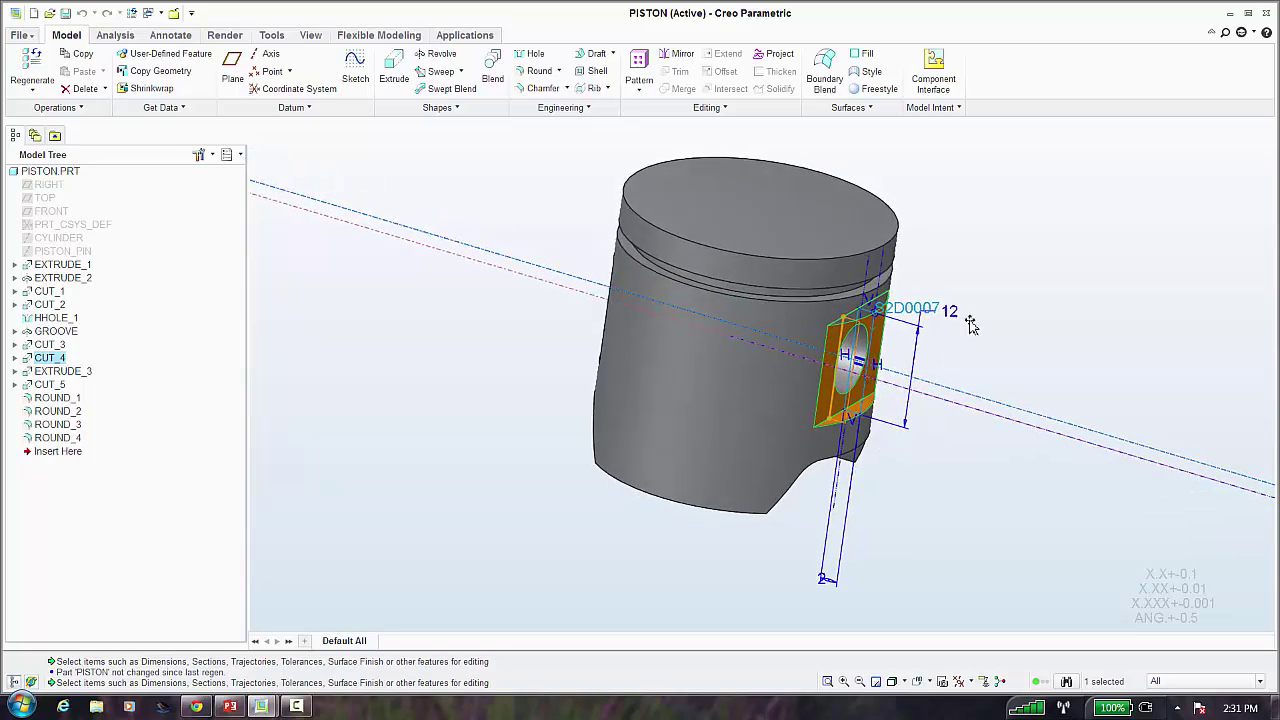
pyautogui.click(957, 310)
pyautogui.rightClick(958, 314)
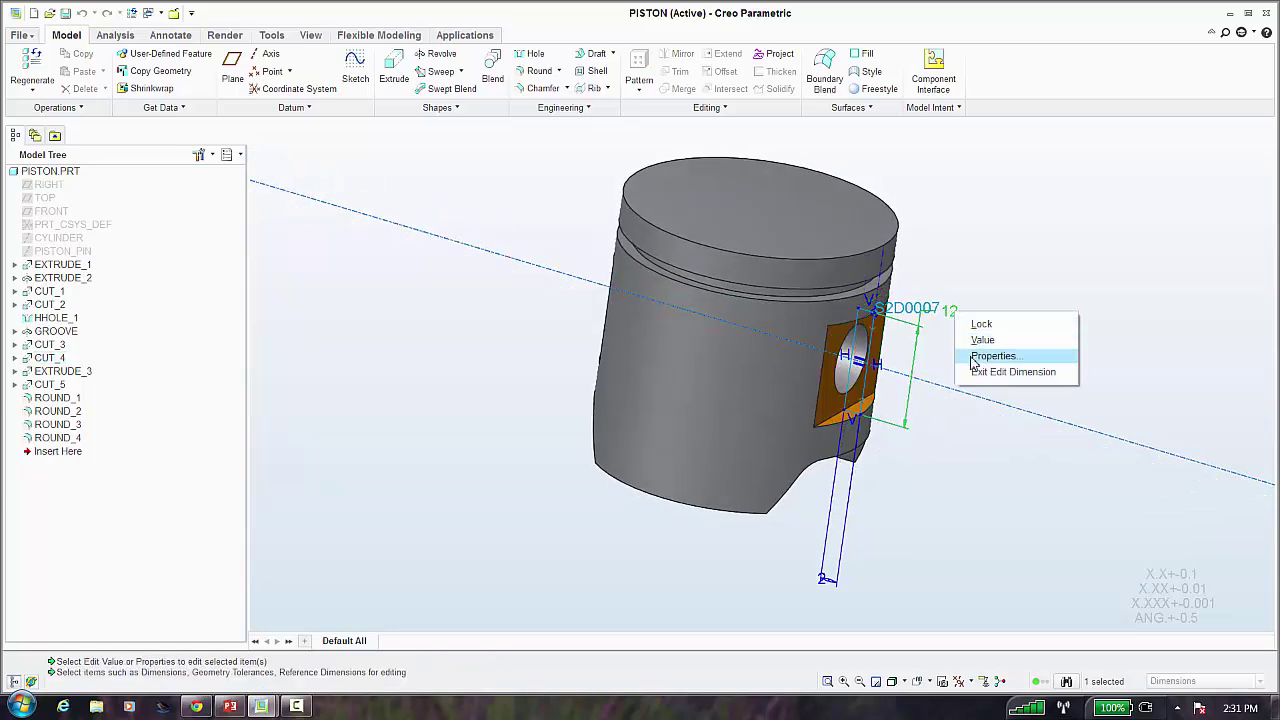
pyautogui.click(974, 358)
pyautogui.click(950, 298)
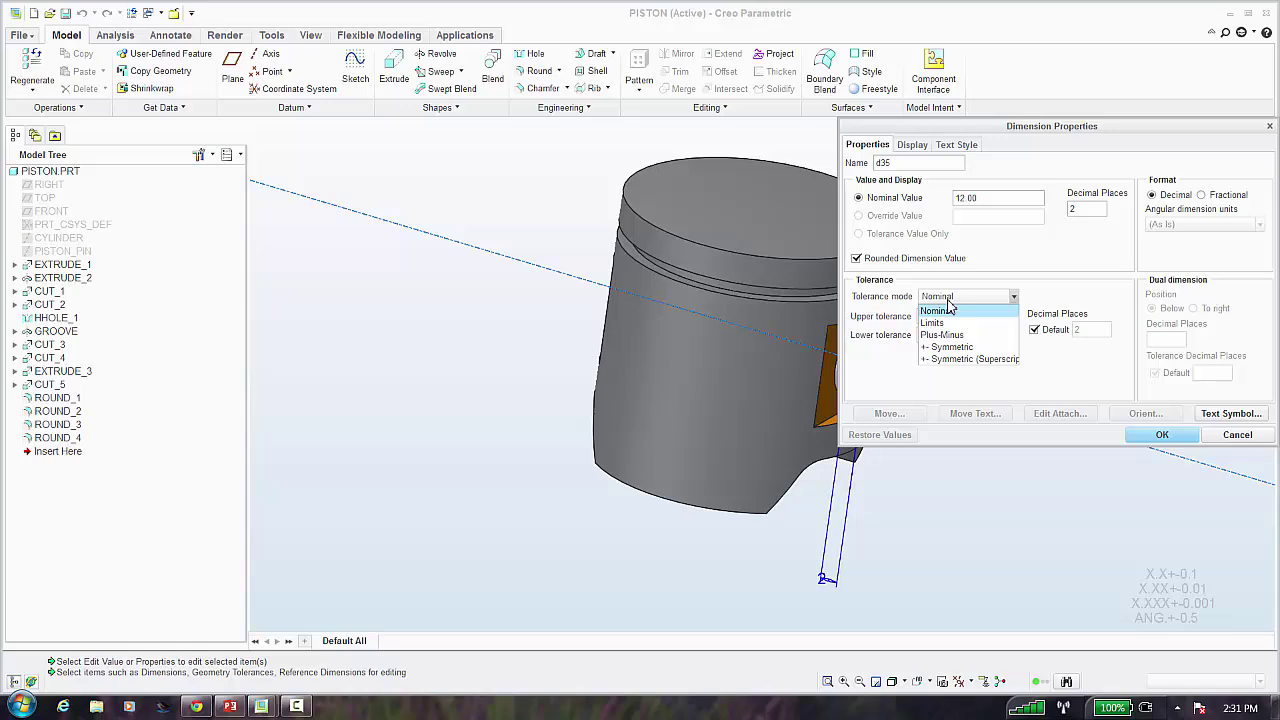
pyautogui.click(938, 323)
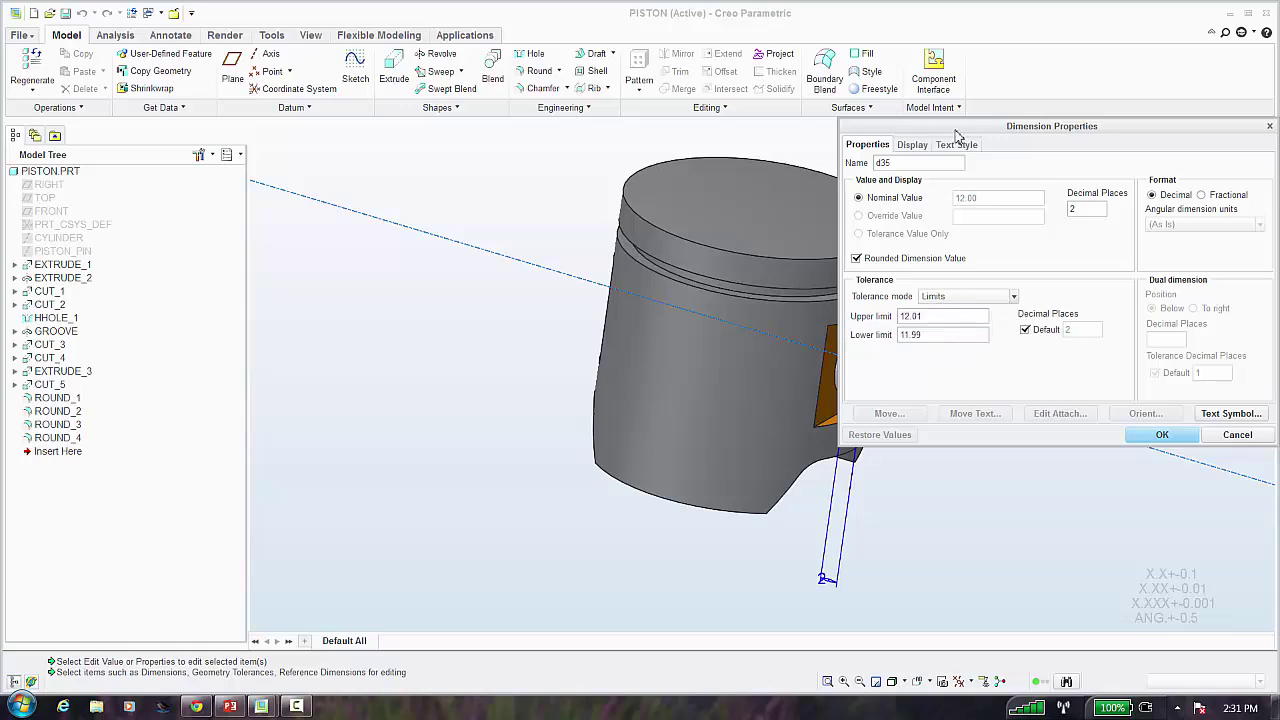
pyautogui.moveTo(960, 131); pyautogui.dragTo(230, 129)
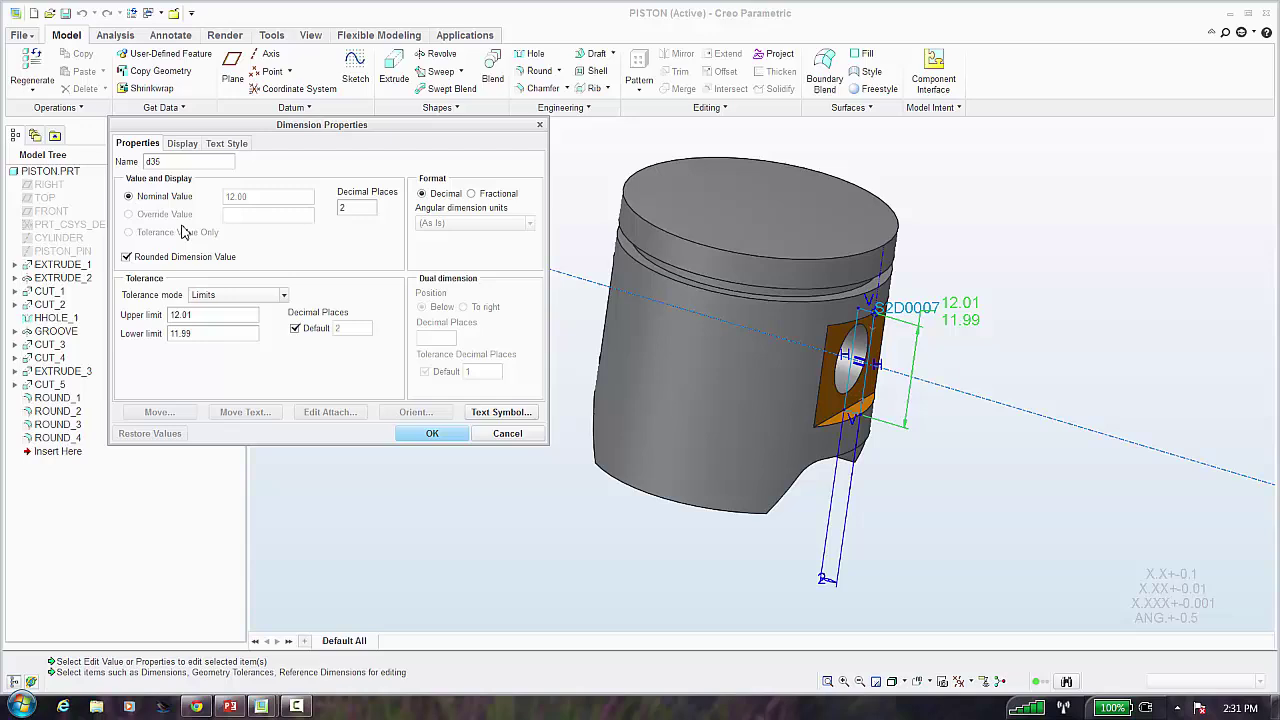
pyautogui.click(220, 298)
pyautogui.click(225, 330)
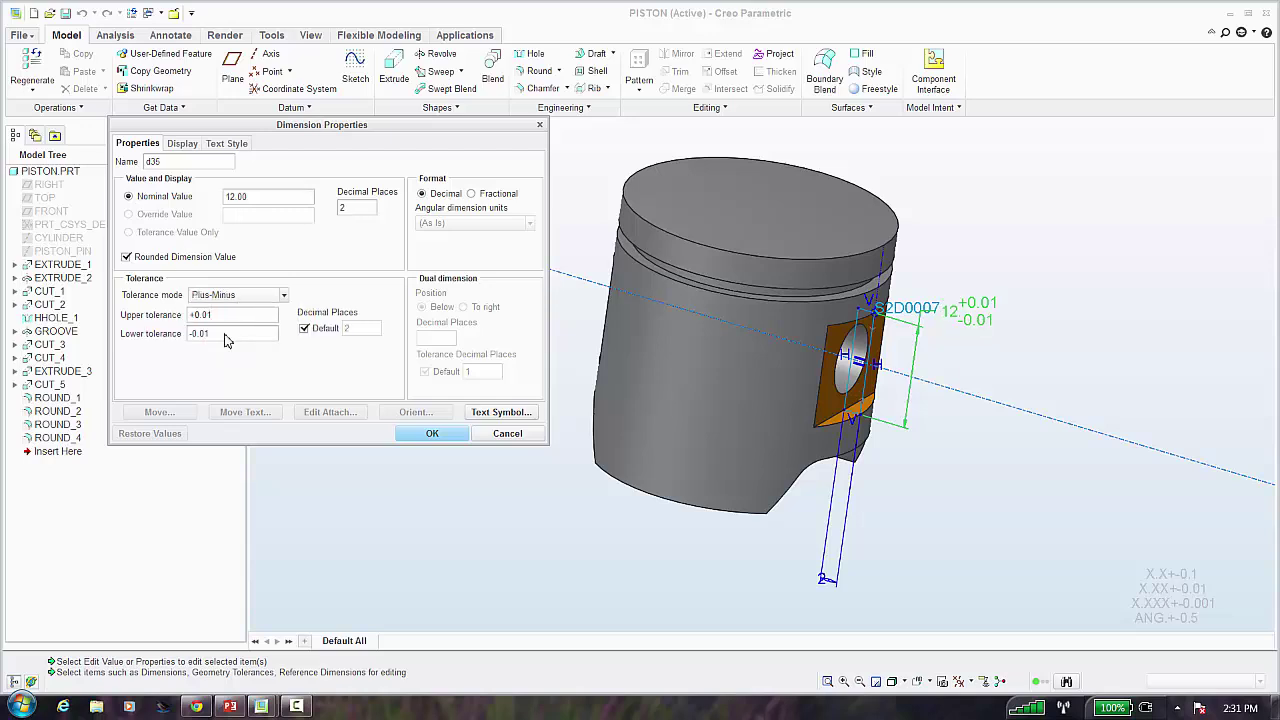
pyautogui.click(228, 296)
pyautogui.click(225, 308)
pyautogui.click(450, 436)
# Switch to the PISTON.DRW window and center the whole drawing sheet
pyautogui.click(160, 17)
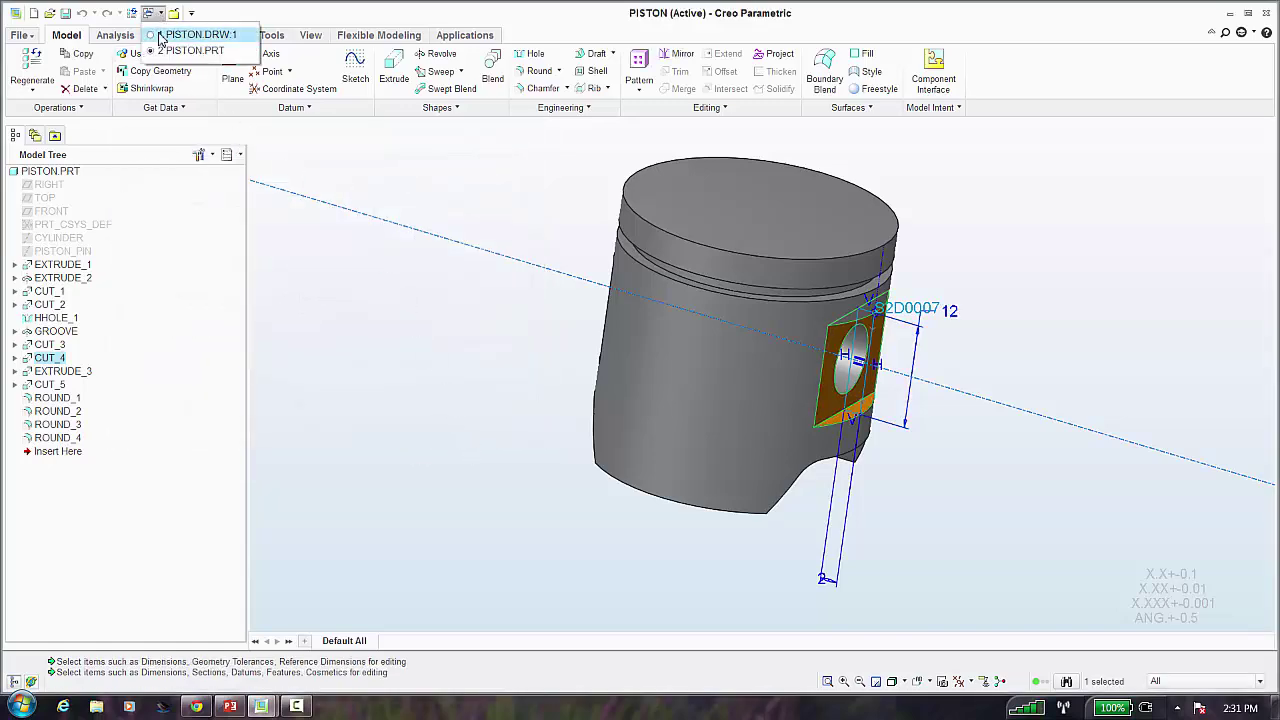
pyautogui.click(190, 32)
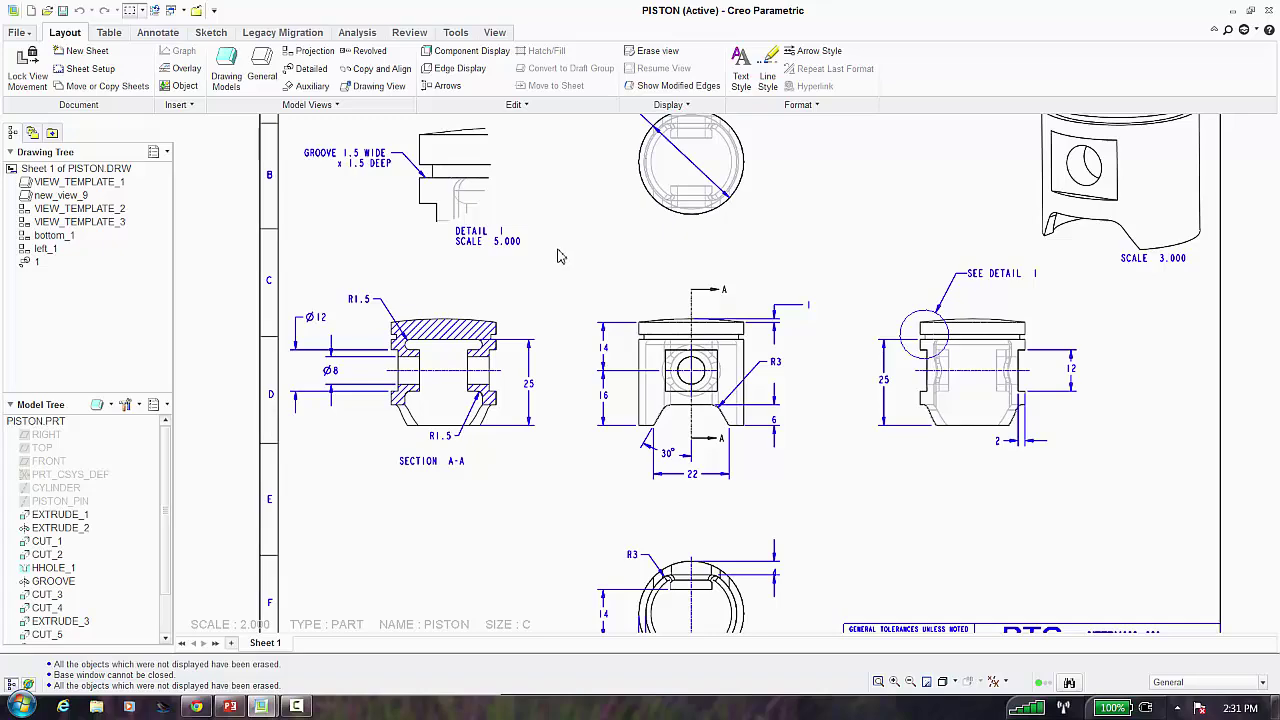
pyautogui.scroll(-1, 560, 257)
pyautogui.moveTo(565, 263); pyautogui.dragTo(575, 292, button='middle')
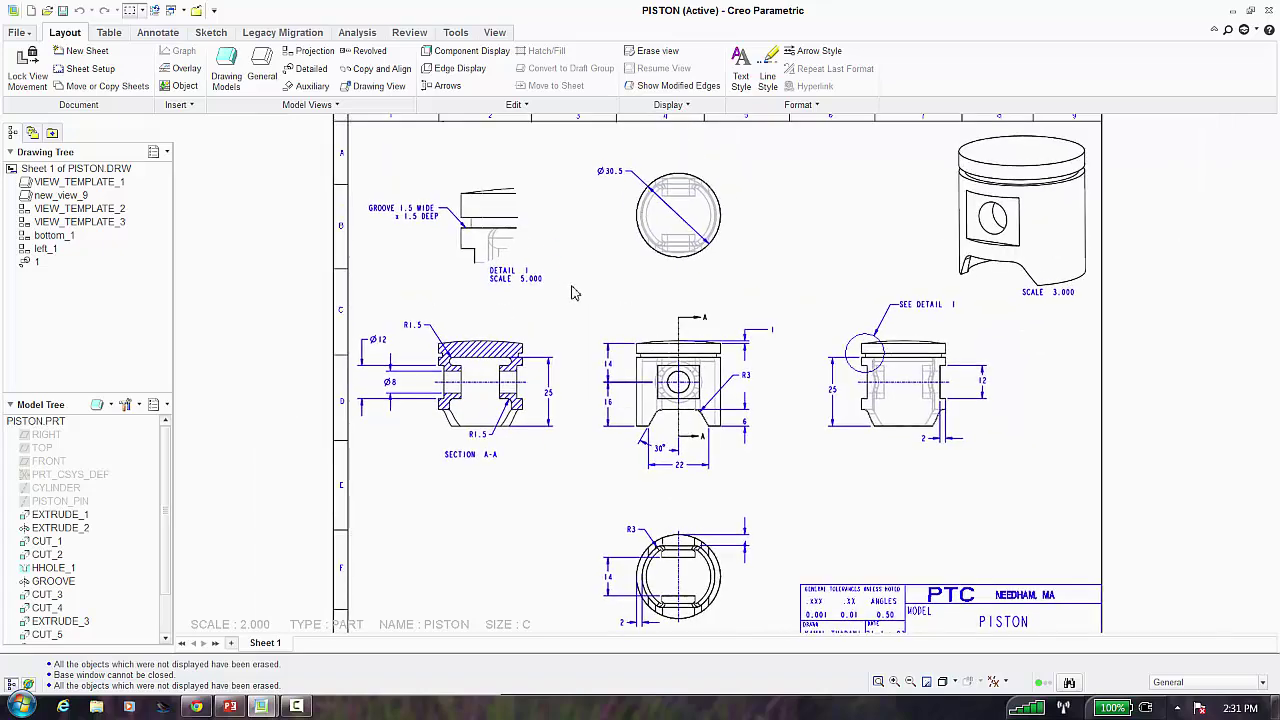
pyautogui.click(20, 32)
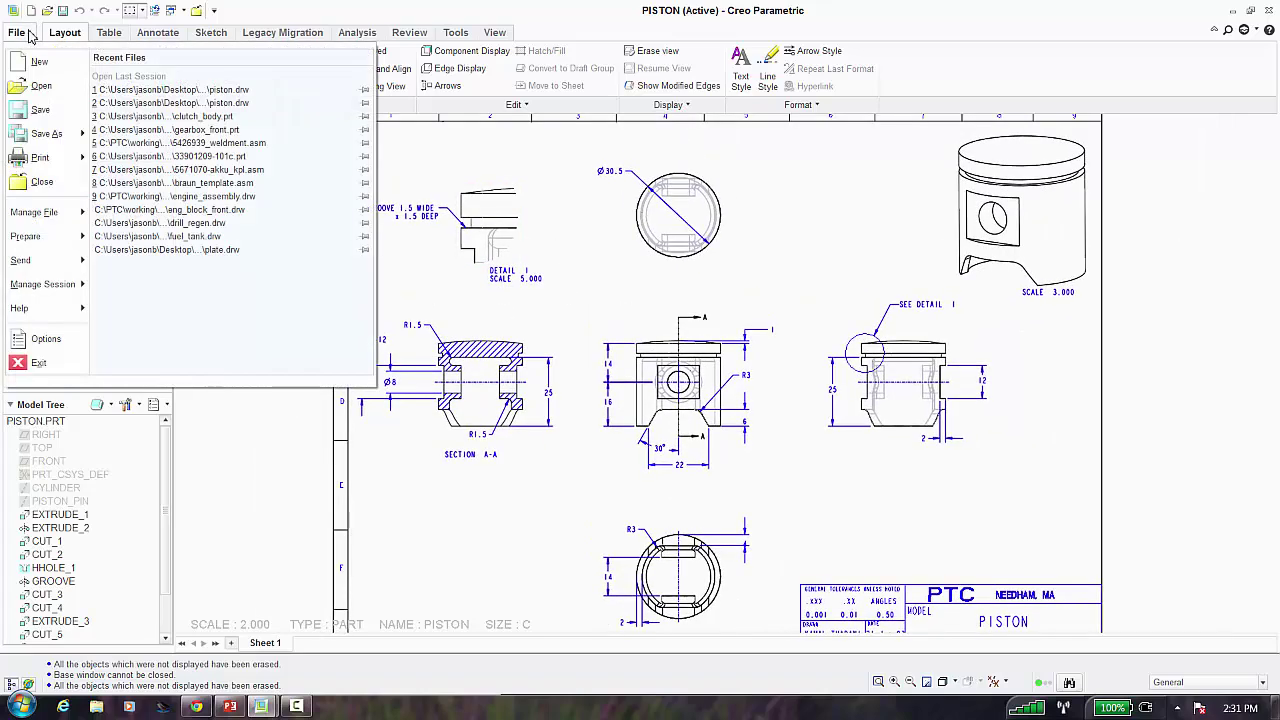
pyautogui.click(57, 341)
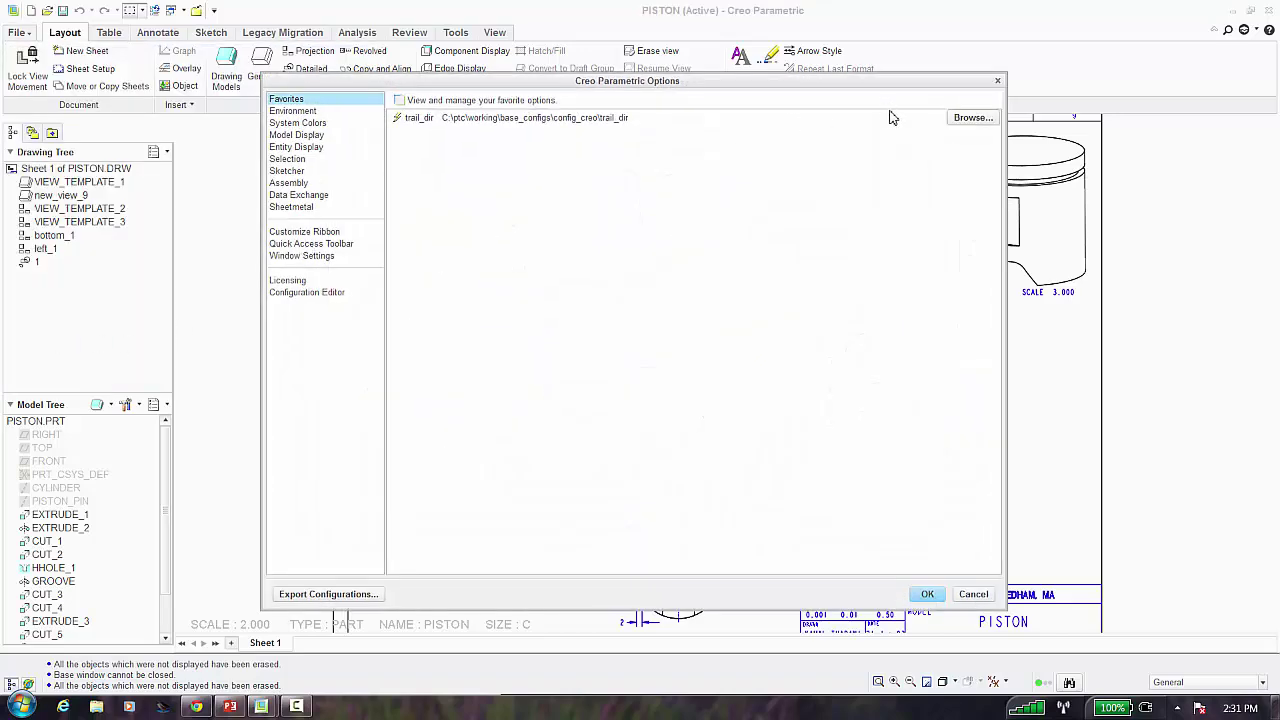
pyautogui.click(998, 81)
# Open the piston drawing's detail options from Drawing Properties and browse the option list
pyautogui.click(17, 32)
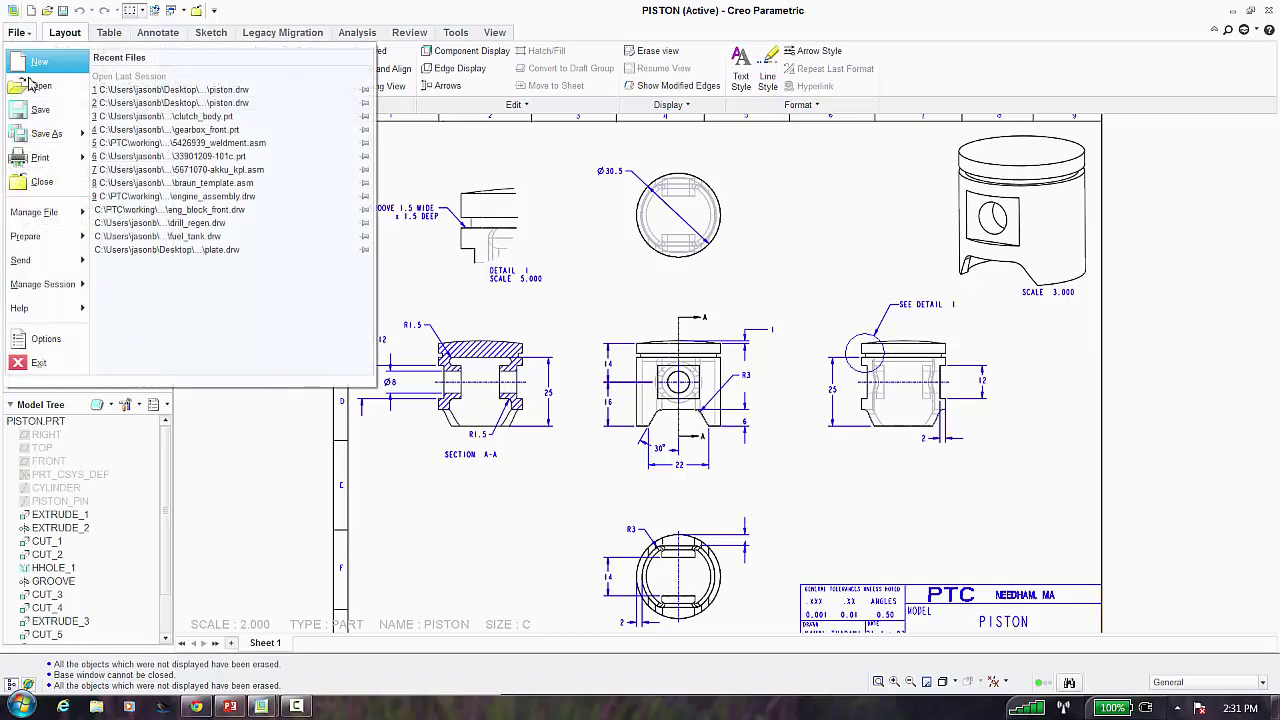
pyautogui.moveTo(55, 245)
pyautogui.click(180, 92)
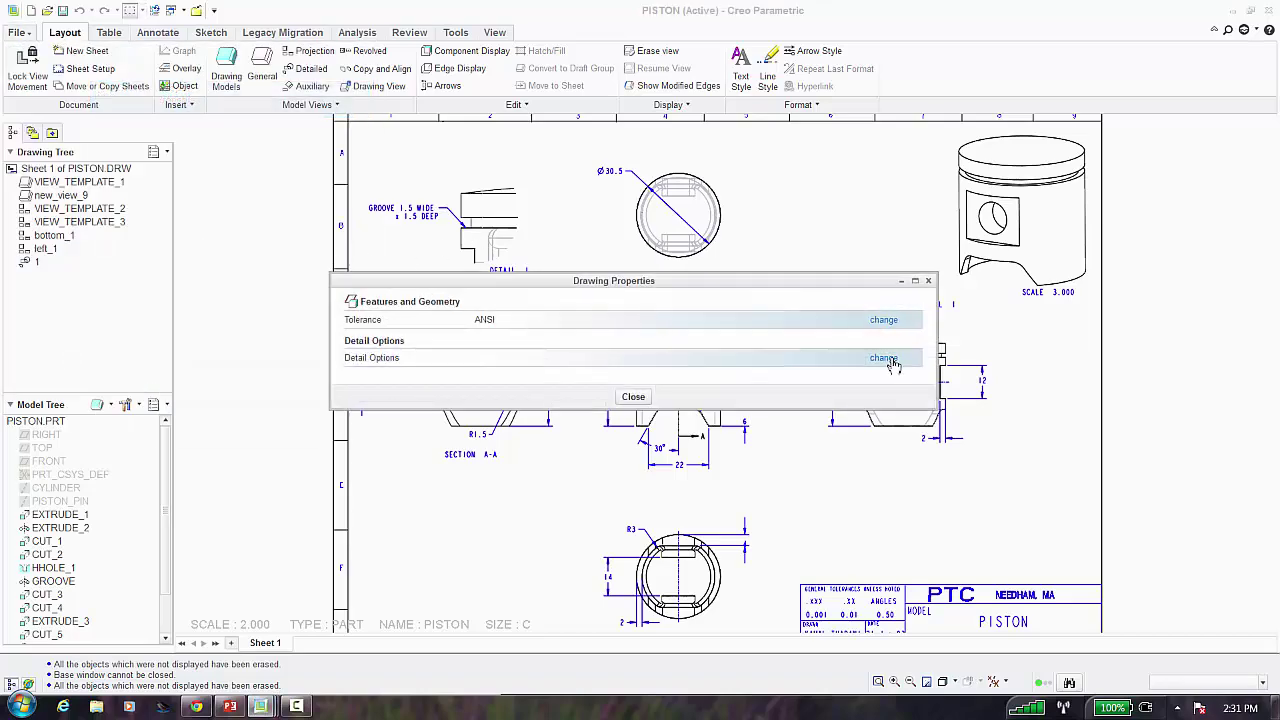
pyautogui.click(884, 358)
pyautogui.scroll(-10, 545, 434)
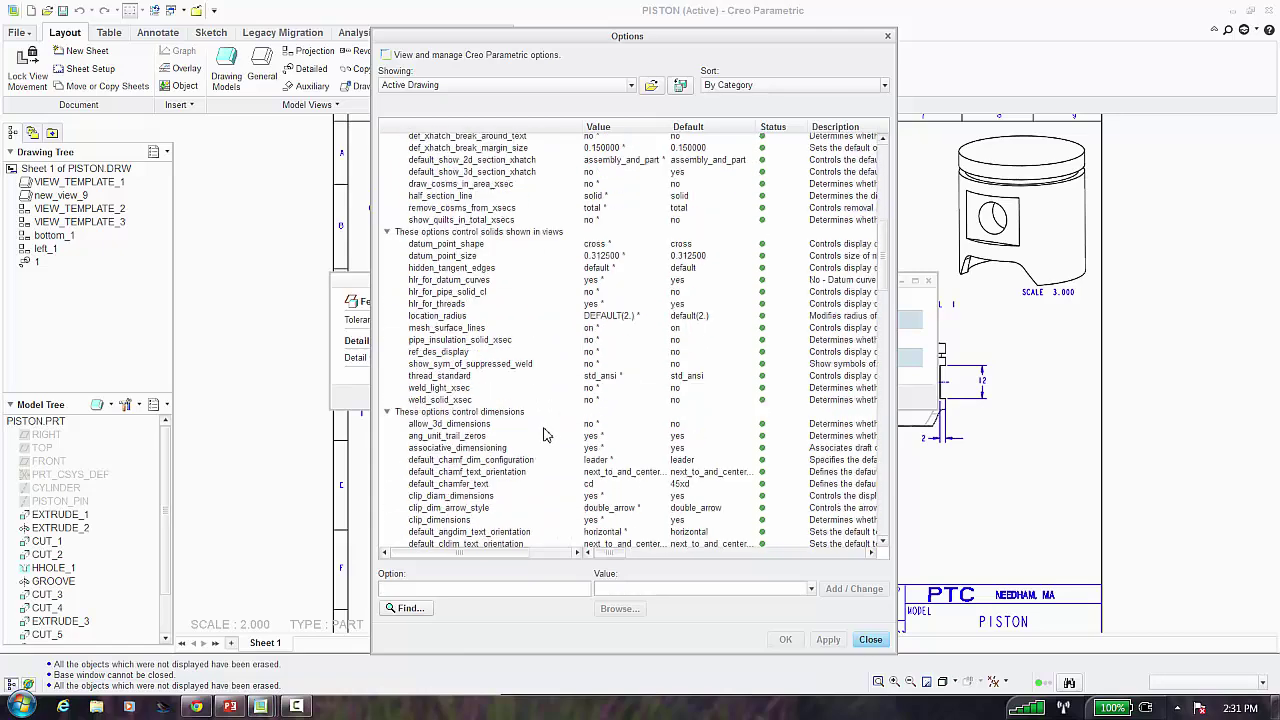
pyautogui.scroll(-15, 545, 434)
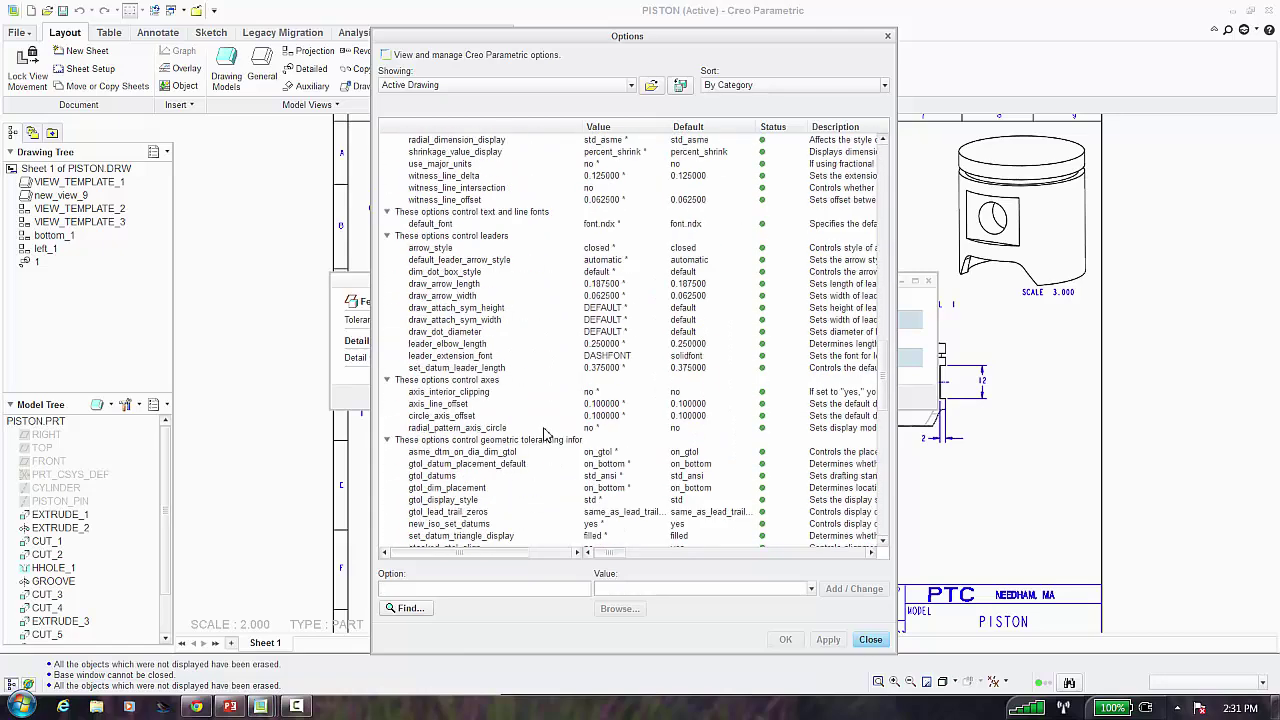
pyautogui.scroll(-3, 545, 434)
pyautogui.scroll(-10, 547, 428)
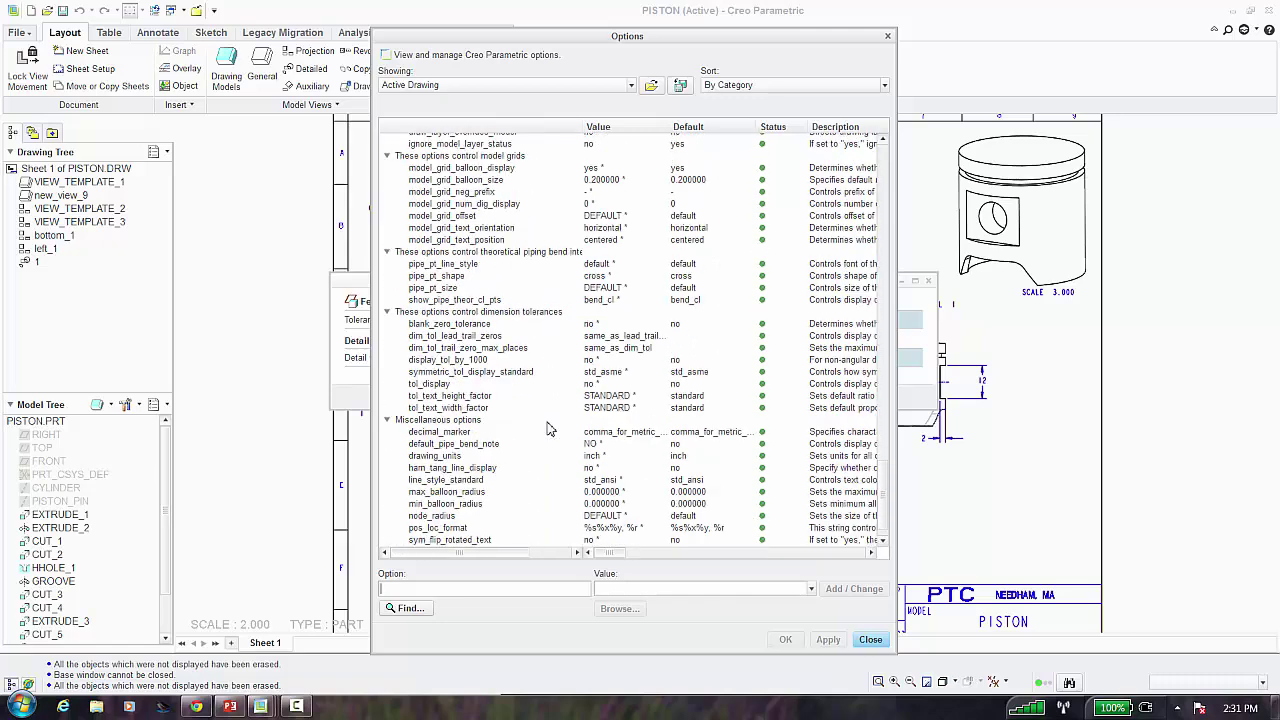
pyautogui.scroll(-2, 547, 428)
pyautogui.scroll(5, 543, 429)
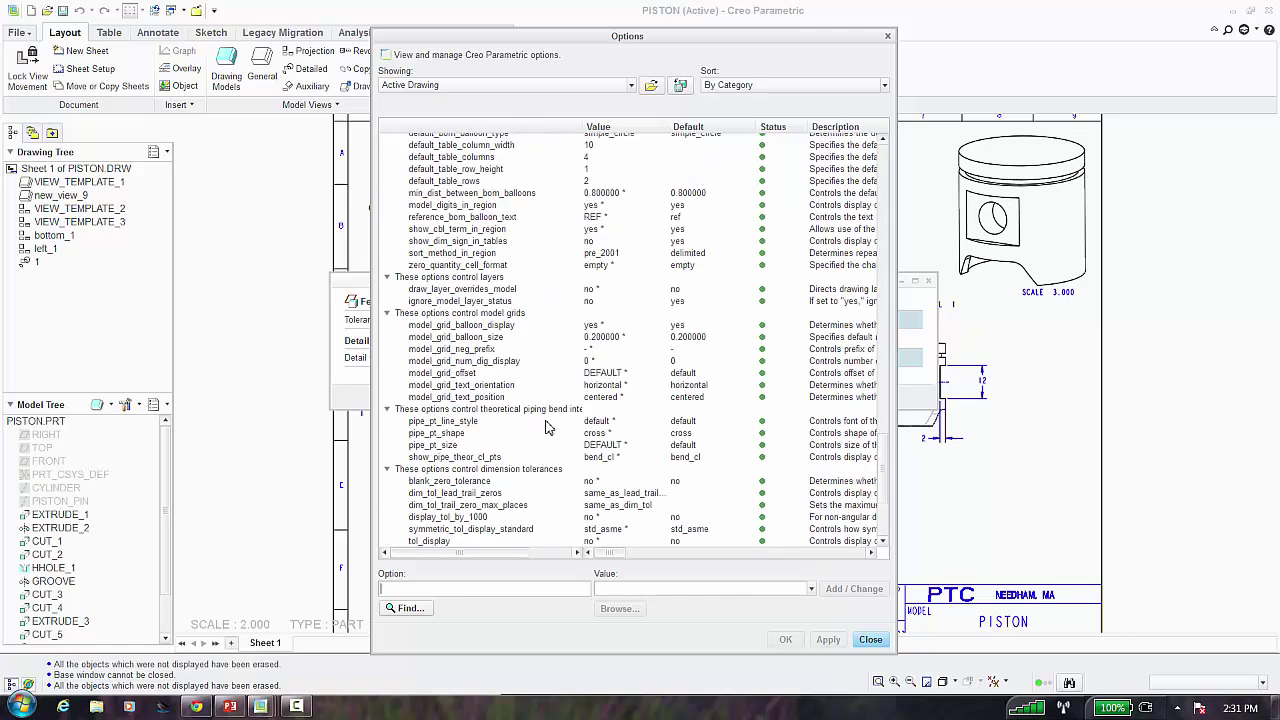
pyautogui.scroll(10, 547, 428)
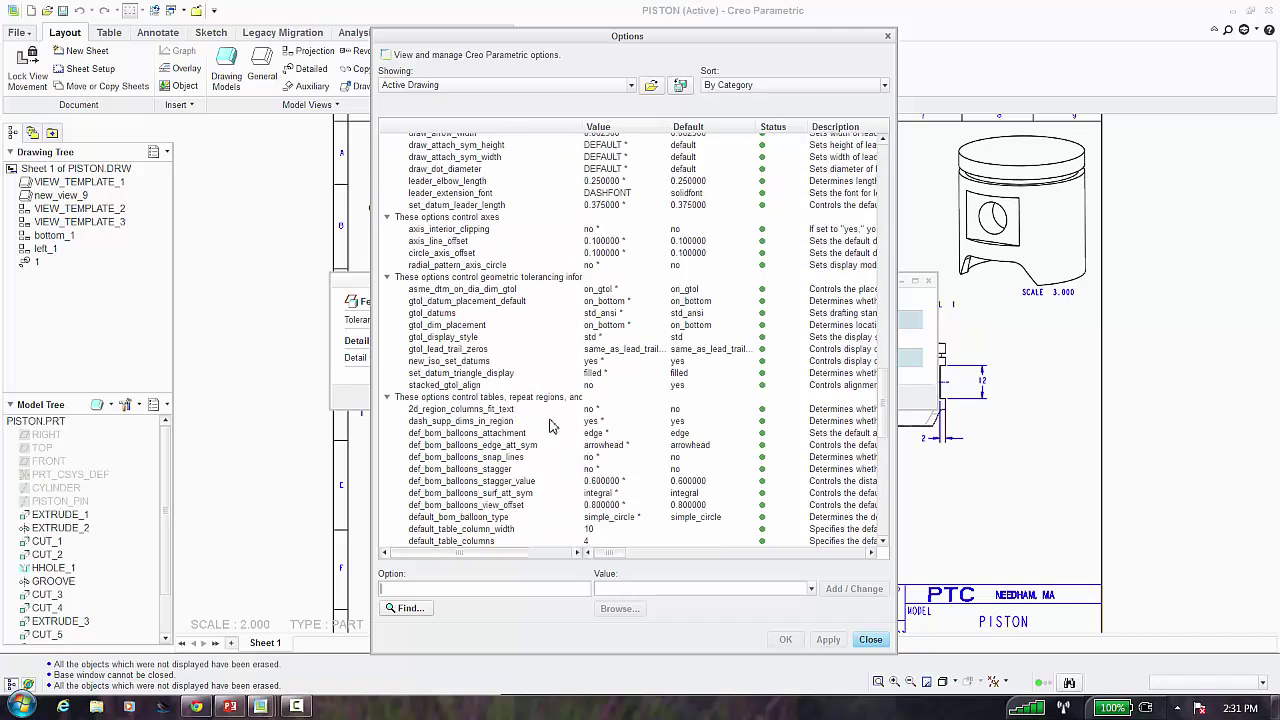
pyautogui.scroll(4, 557, 429)
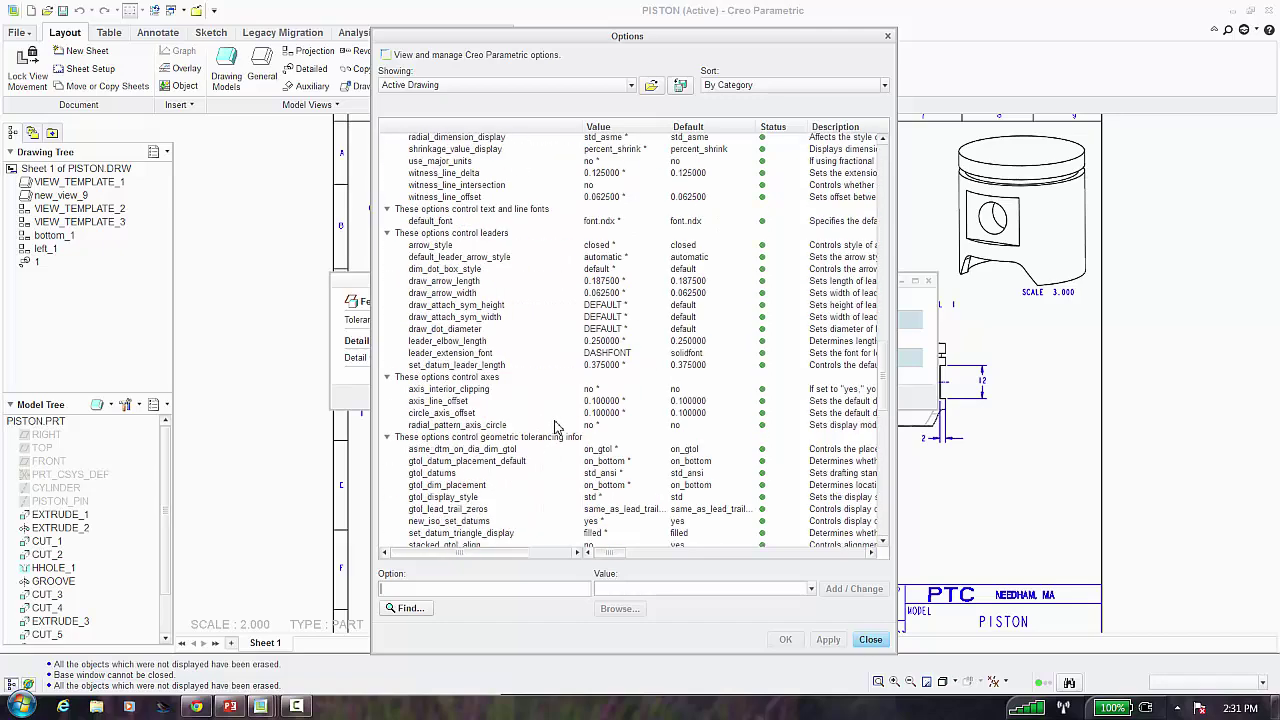
pyautogui.scroll(2, 557, 427)
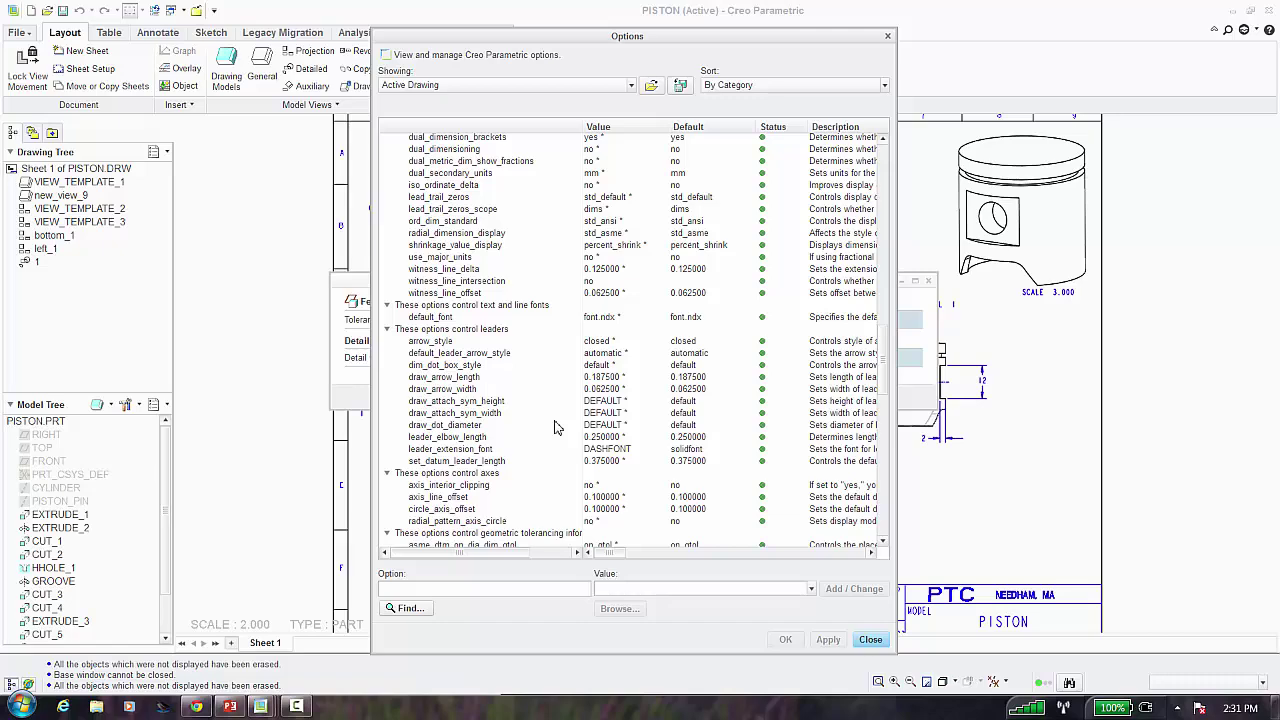
# Find 'tol', set tol_display to yes, apply it, and close the dialogs
pyautogui.click(420, 607)
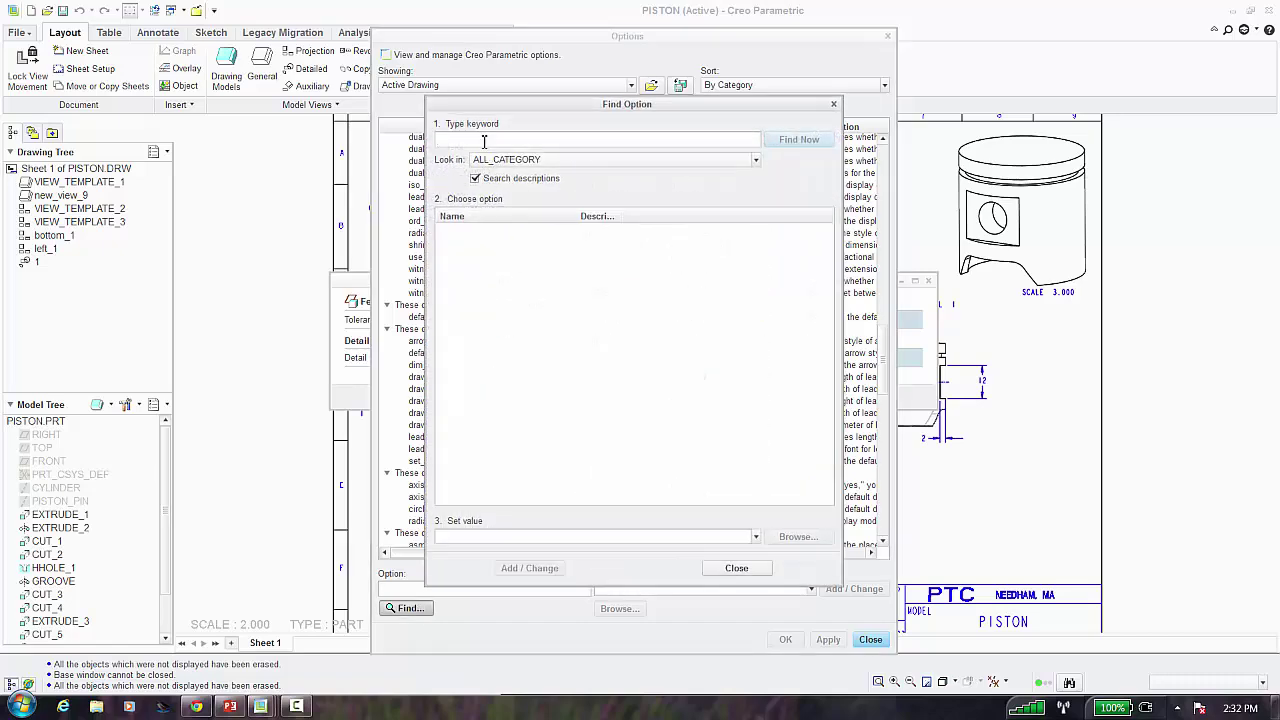
pyautogui.write('tol')
pyautogui.press('Return')
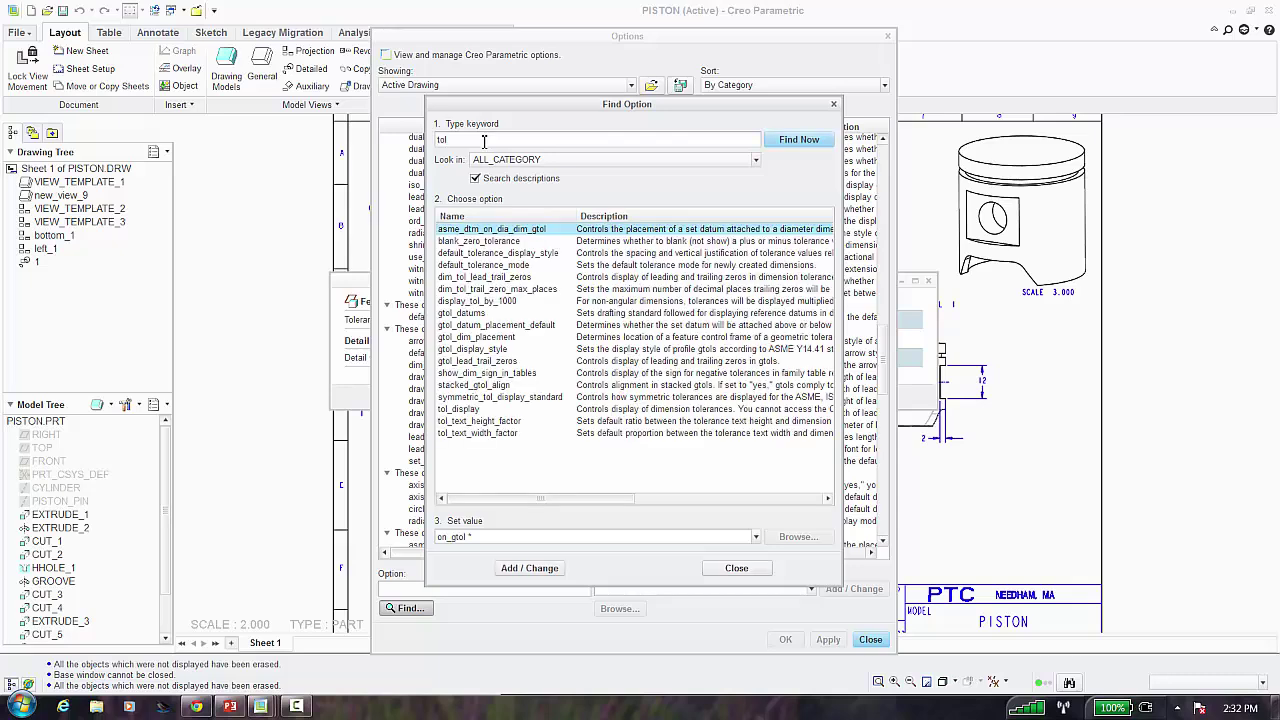
pyautogui.click(473, 409)
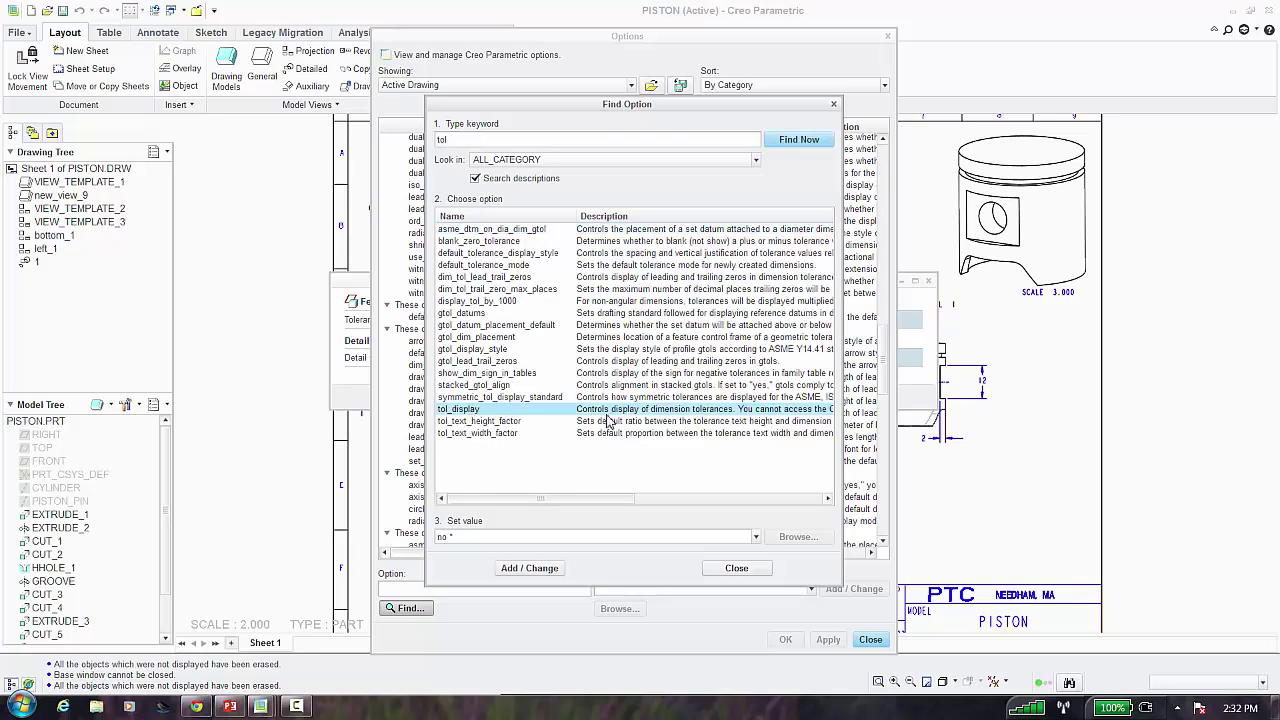
pyautogui.click(758, 538)
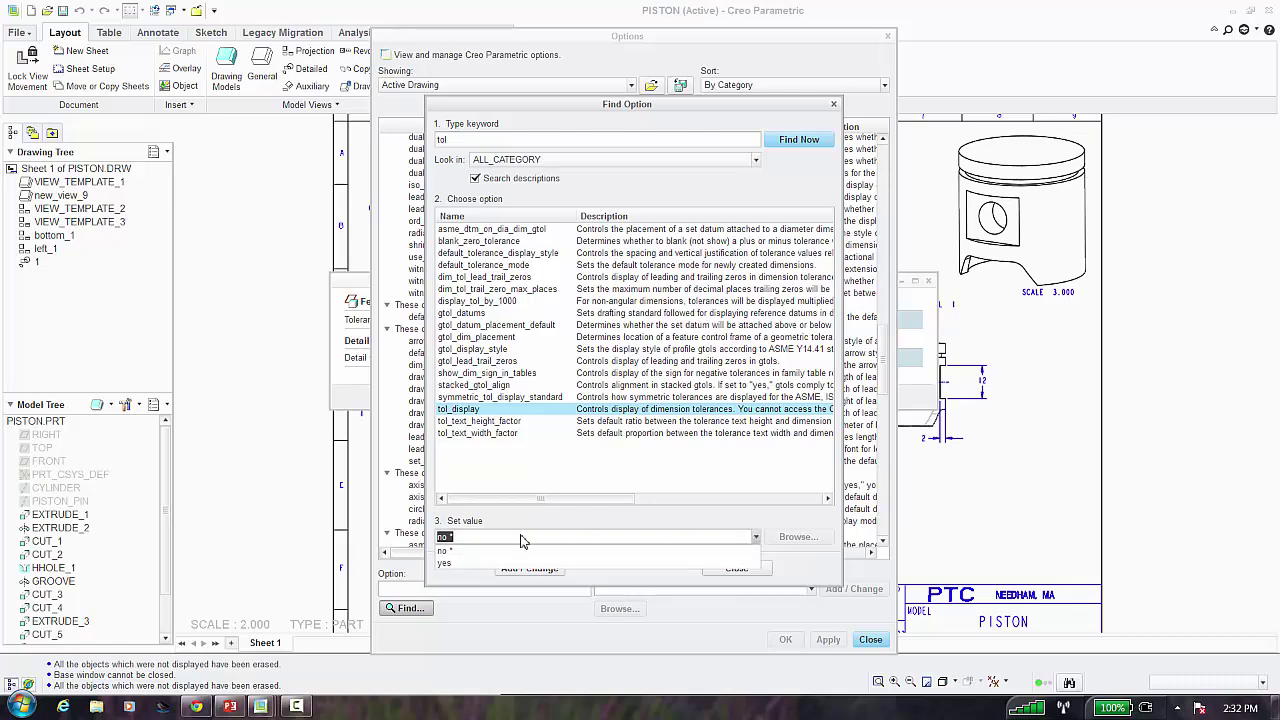
pyautogui.click(477, 565)
pyautogui.click(512, 570)
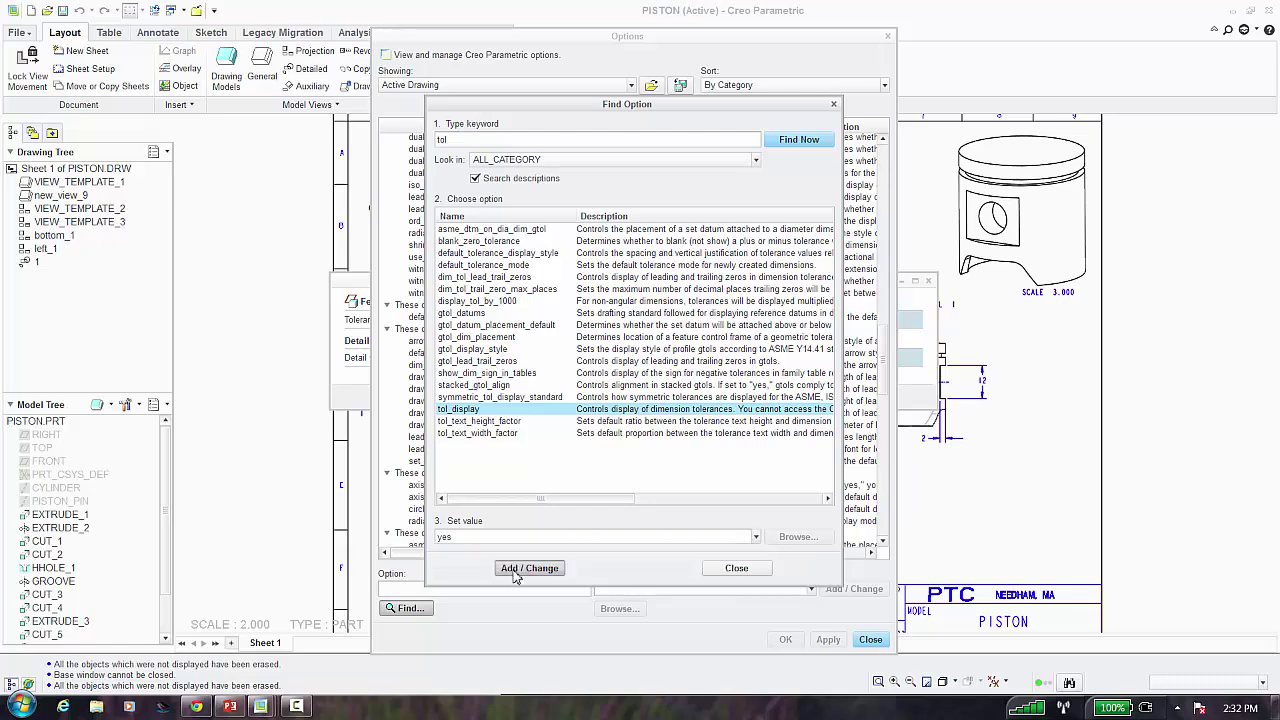
pyautogui.click(736, 570)
pyautogui.click(828, 639)
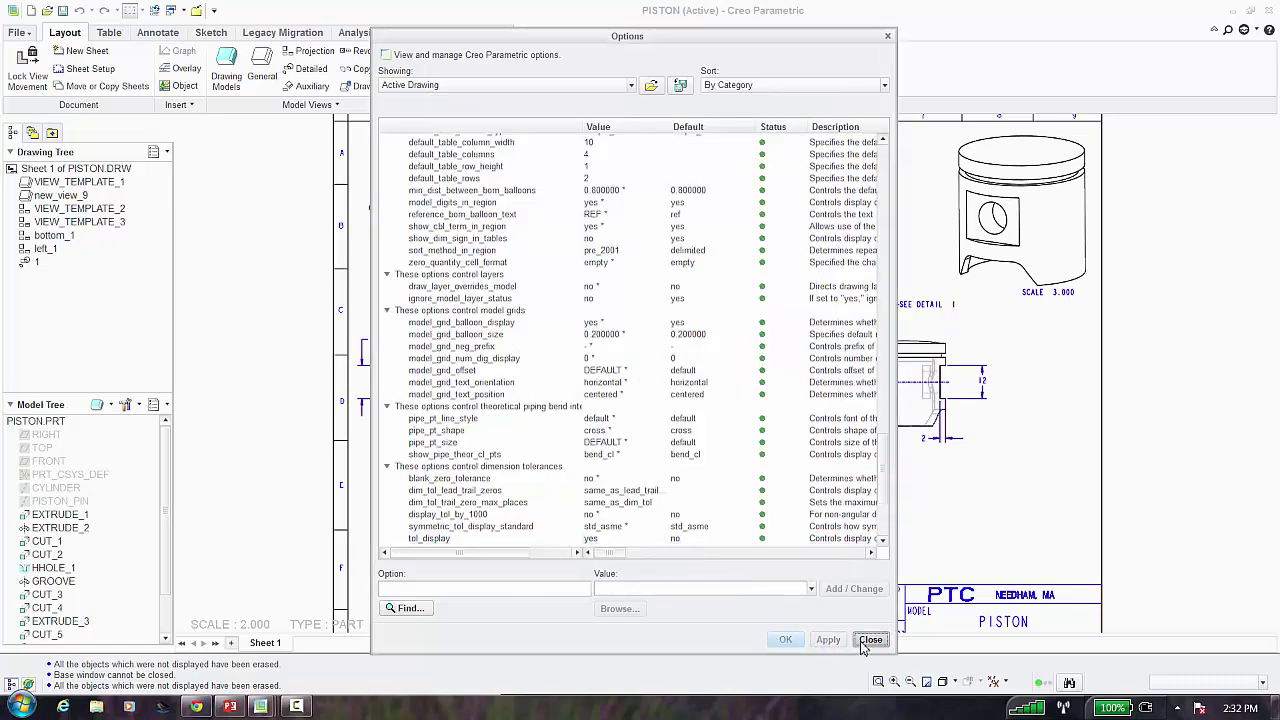
pyautogui.click(870, 639)
pyautogui.click(633, 396)
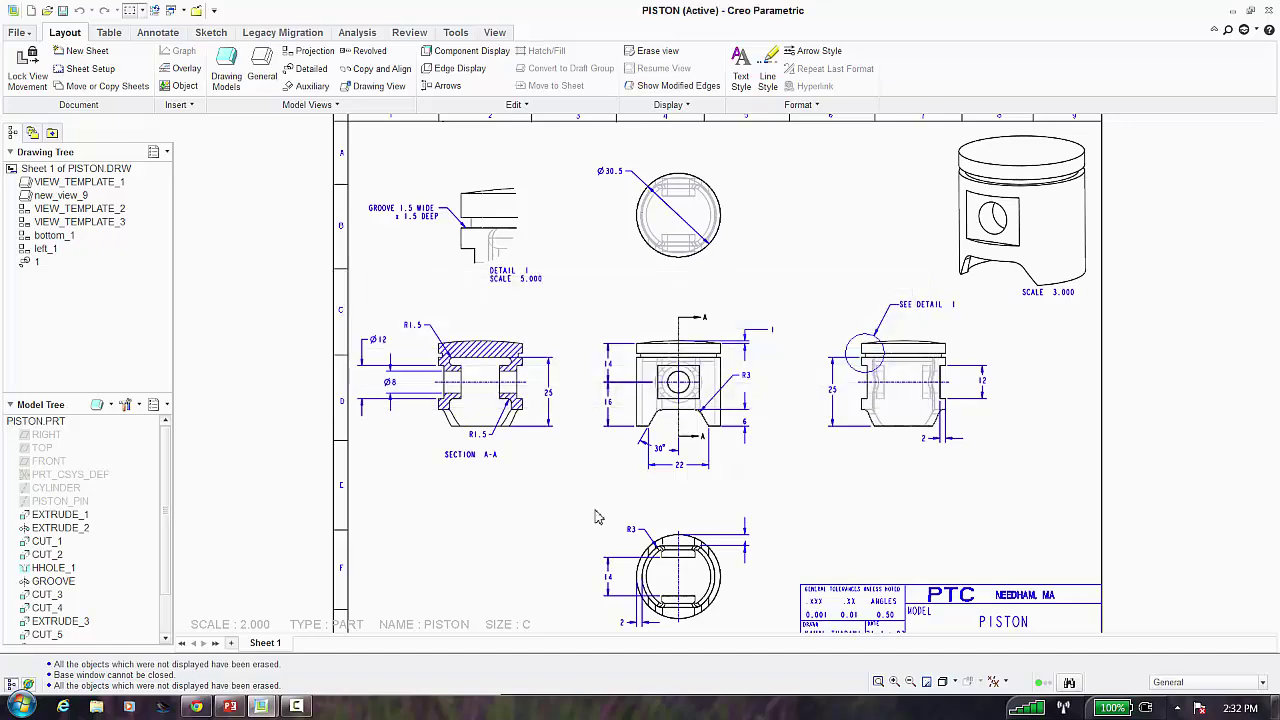
# Open the properties of the Ø12 dimension on Section A-A
pyautogui.scroll(3, 596, 514)
pyautogui.scroll(-5, 580, 477)
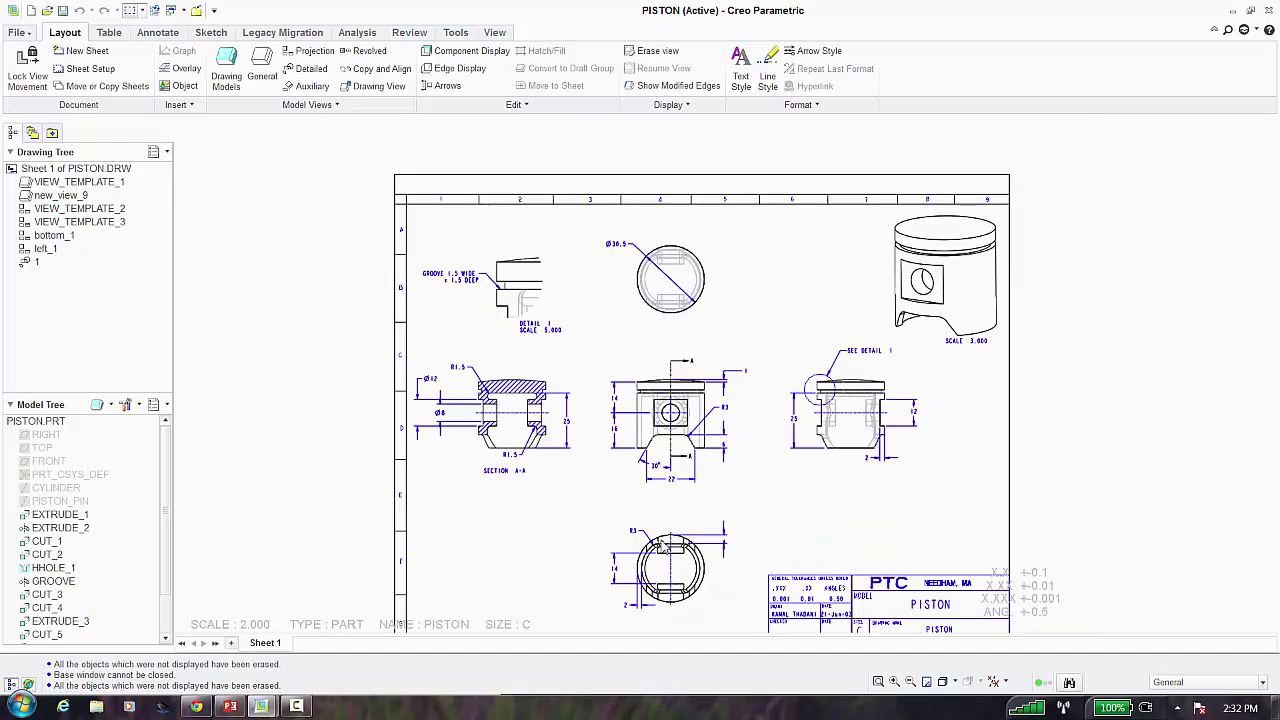
pyautogui.scroll(-1, 635, 502)
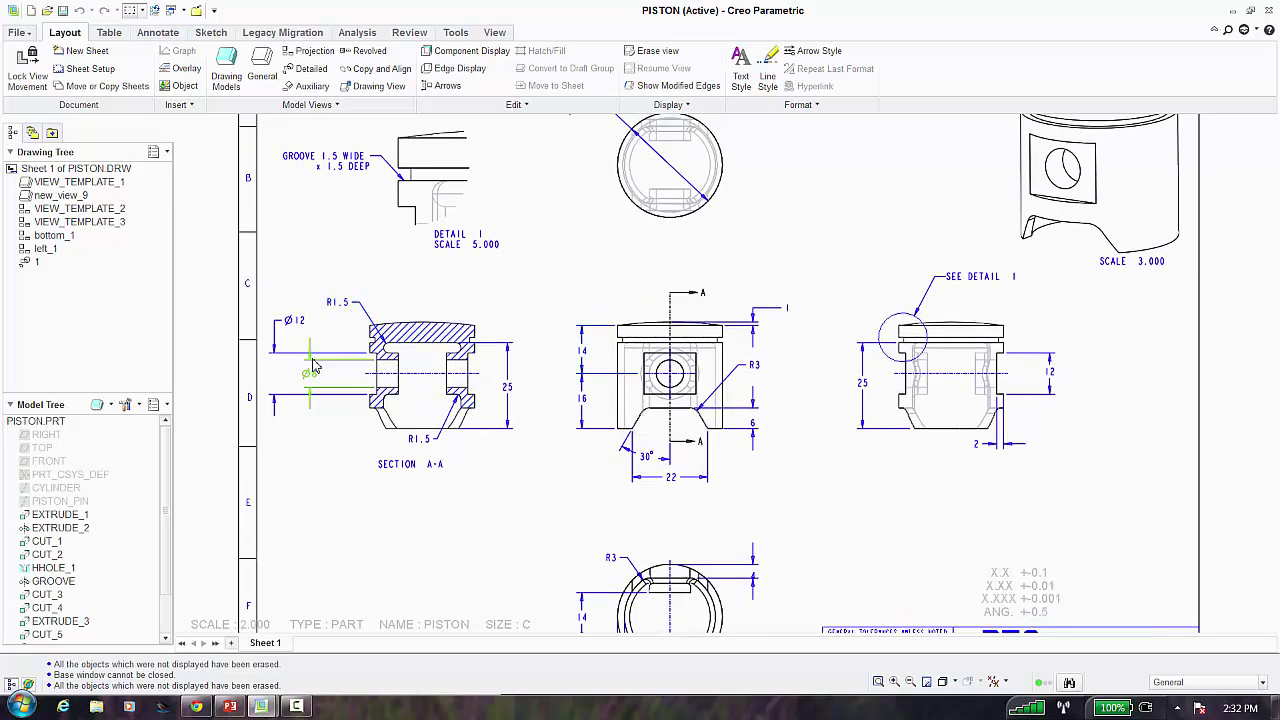
pyautogui.click(300, 326)
pyautogui.rightClick(300, 326)
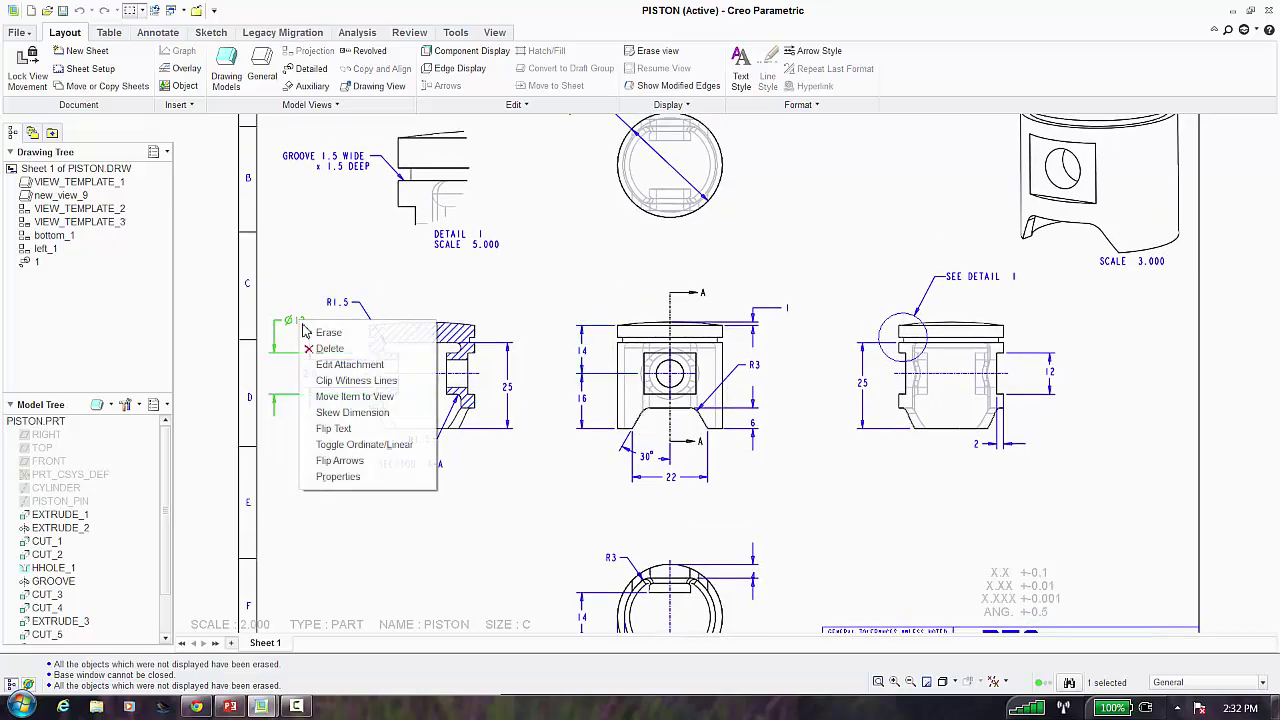
pyautogui.click(337, 472)
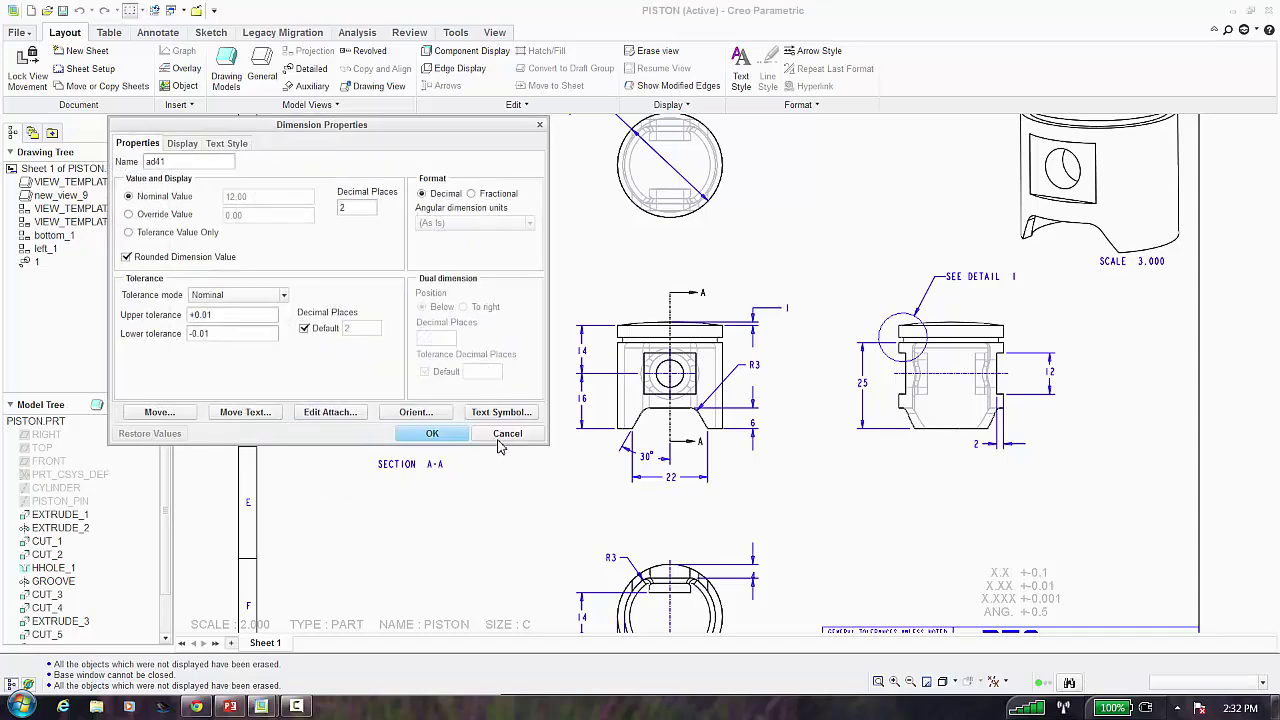
# Give Ø12 a plus-minus ±0.01 tolerance and close the piston drawing
pyautogui.click(256, 297)
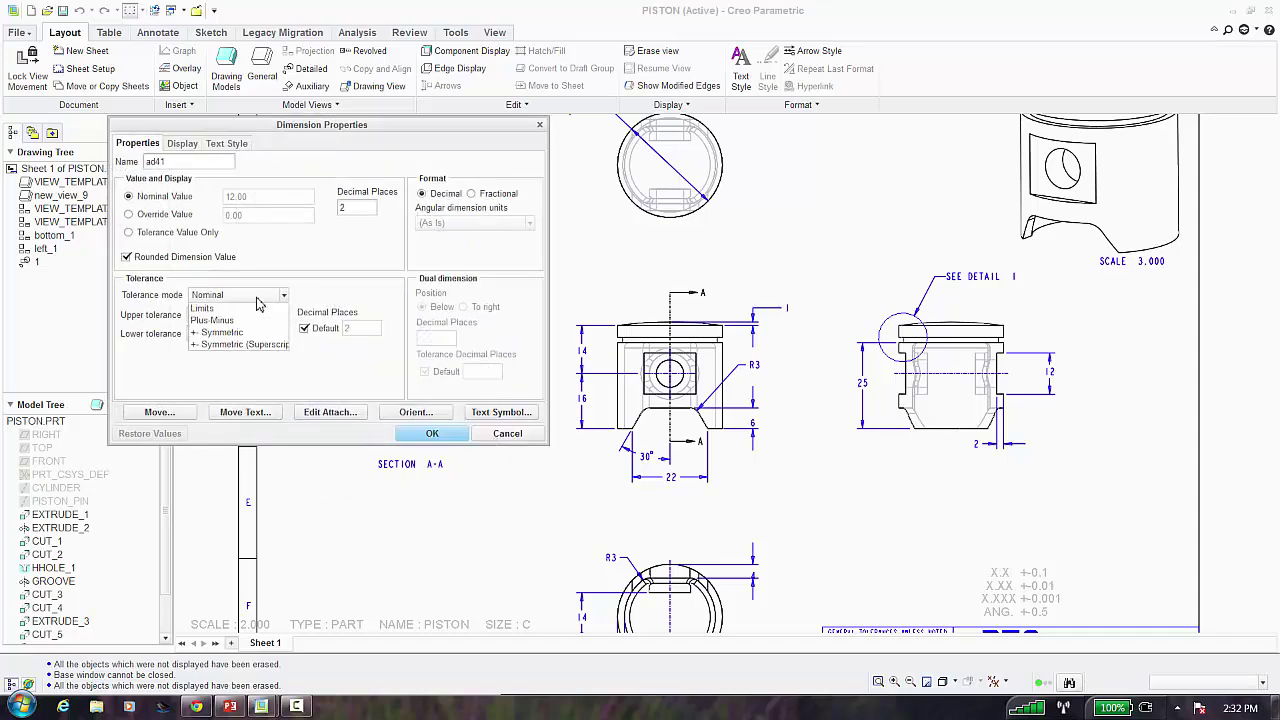
pyautogui.click(233, 308)
pyautogui.click(238, 295)
pyautogui.click(215, 334)
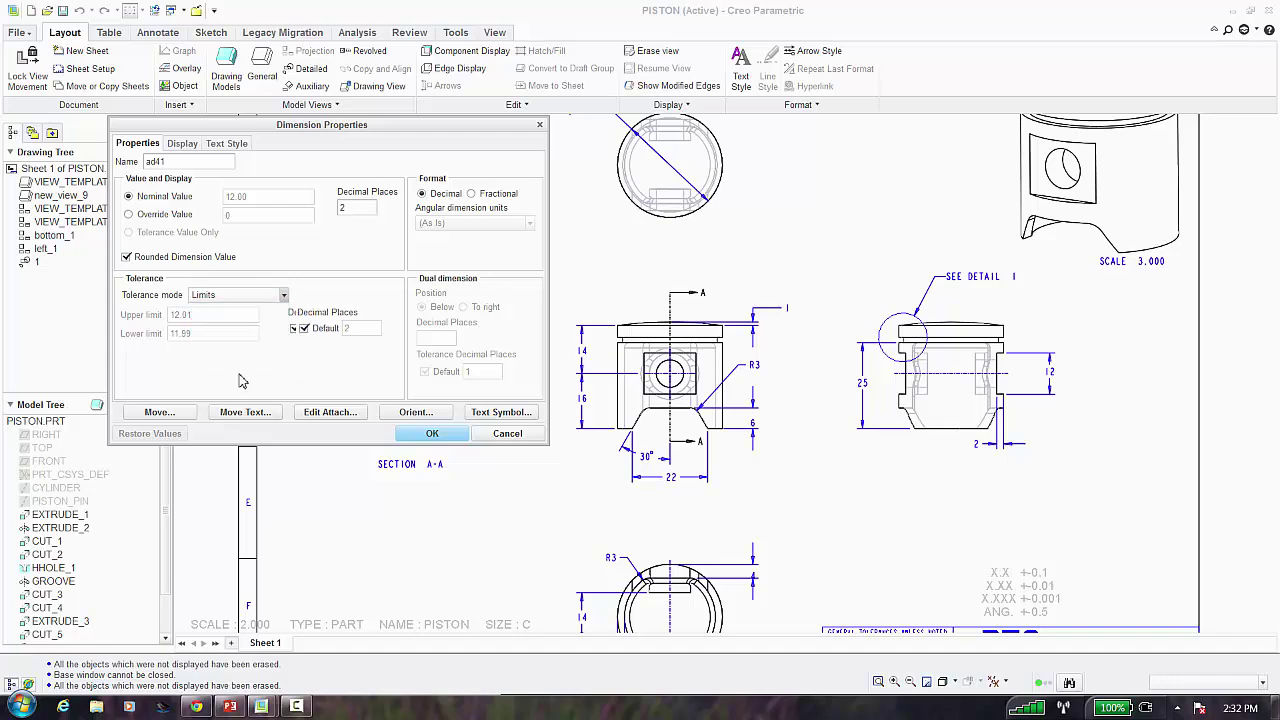
pyautogui.moveTo(342, 138); pyautogui.dragTo(816, 146)
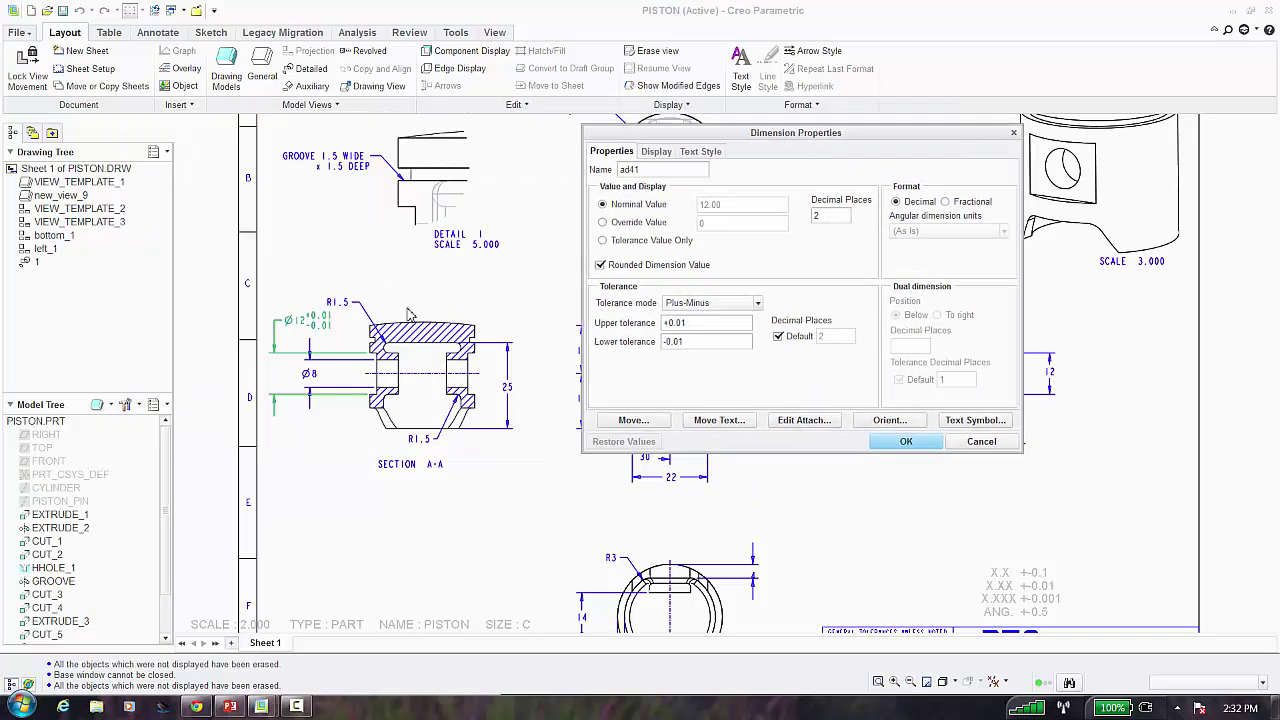
pyautogui.click(906, 442)
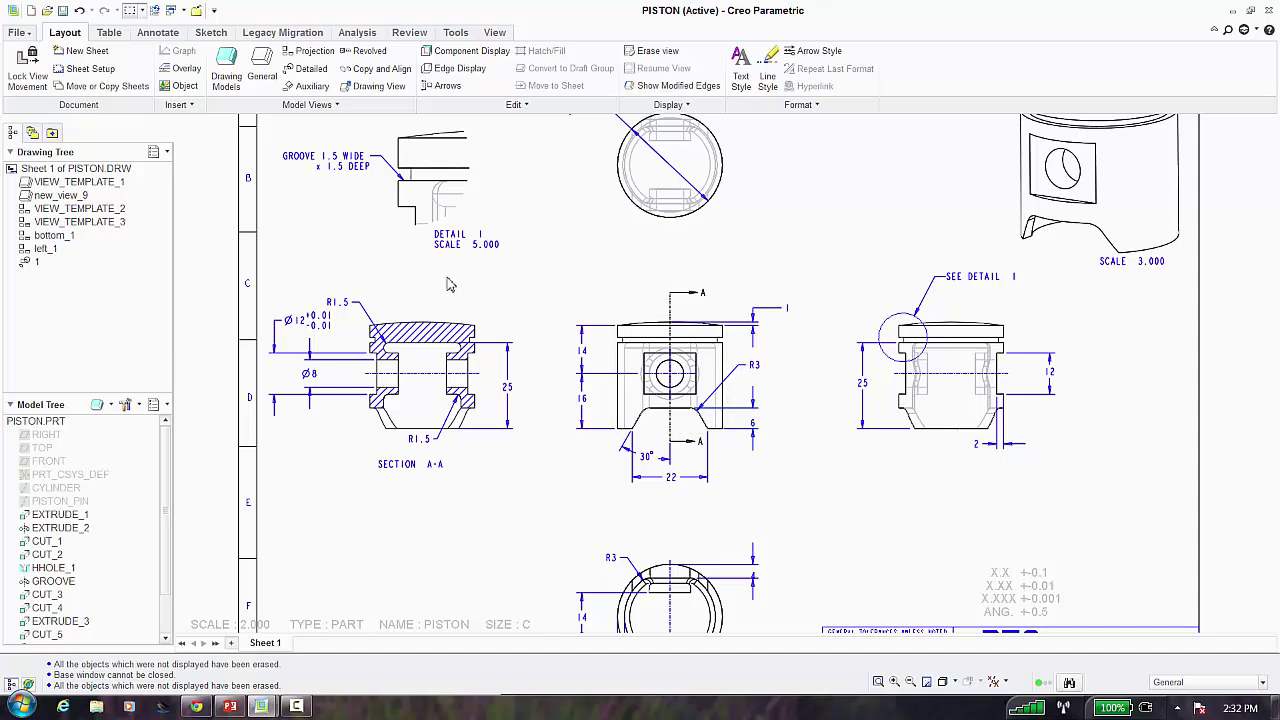
pyautogui.click(196, 10)
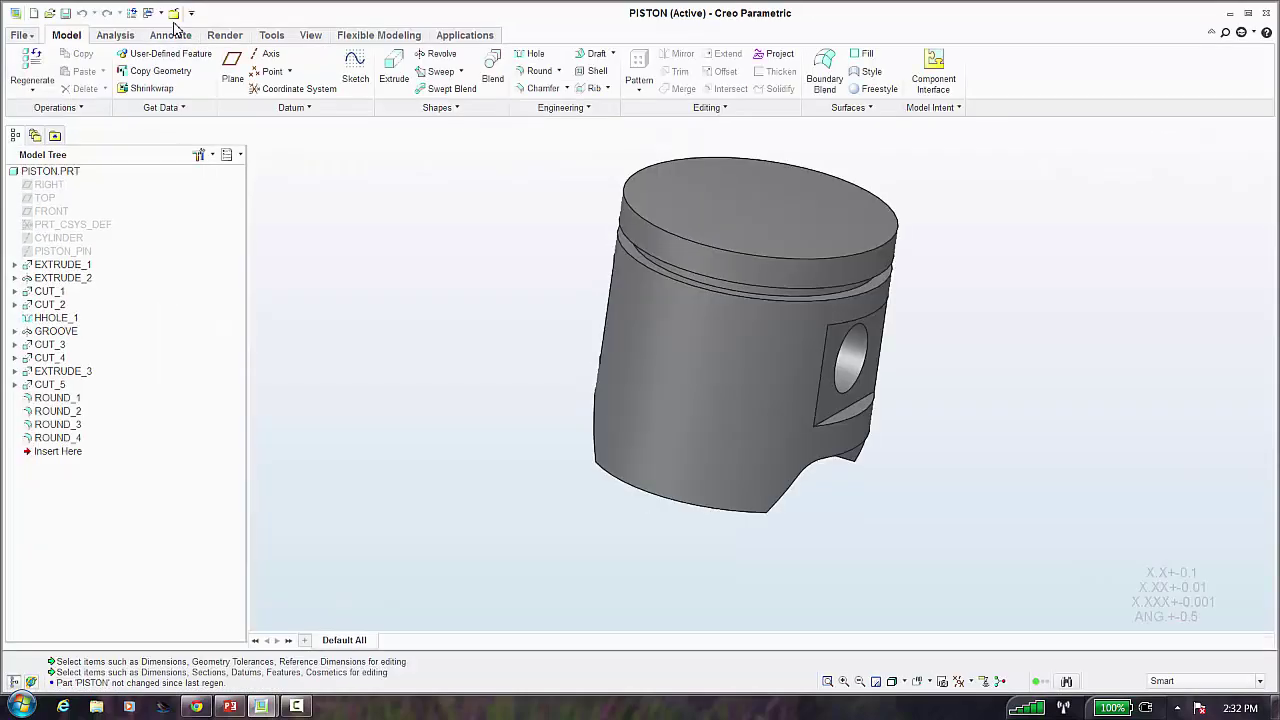
# Close PISTON, erase undisplayed objects, and open eng_block_front.drw from 03 GDT/Gtol_Creating-Editing
pyautogui.click(173, 13)
pyautogui.click(190, 68)
pyautogui.press('Return')
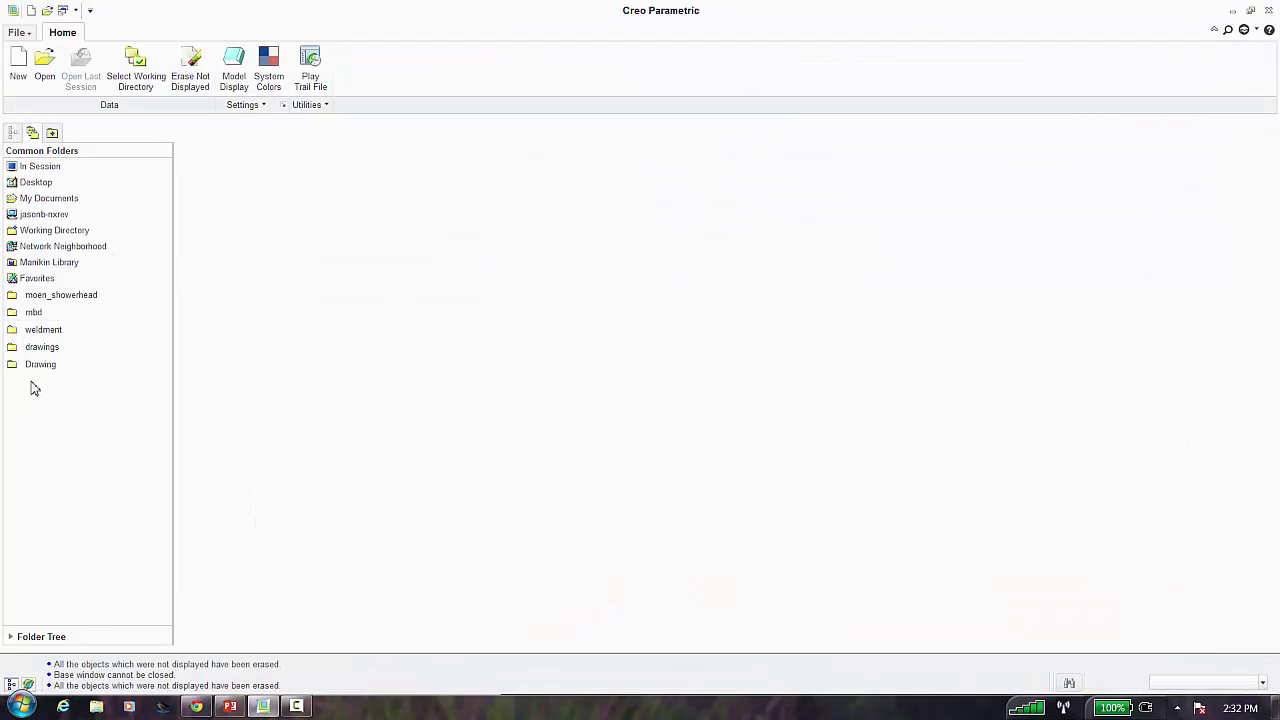
pyautogui.click(40, 368)
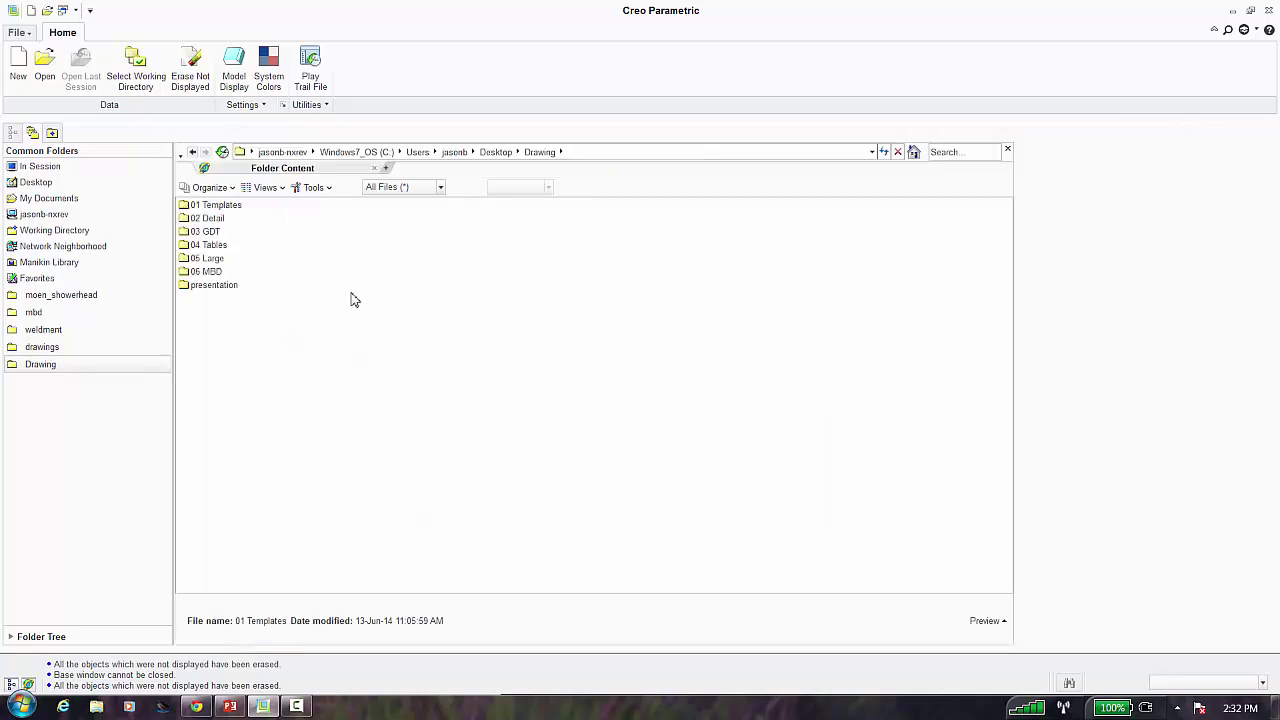
pyautogui.doubleClick(216, 232)
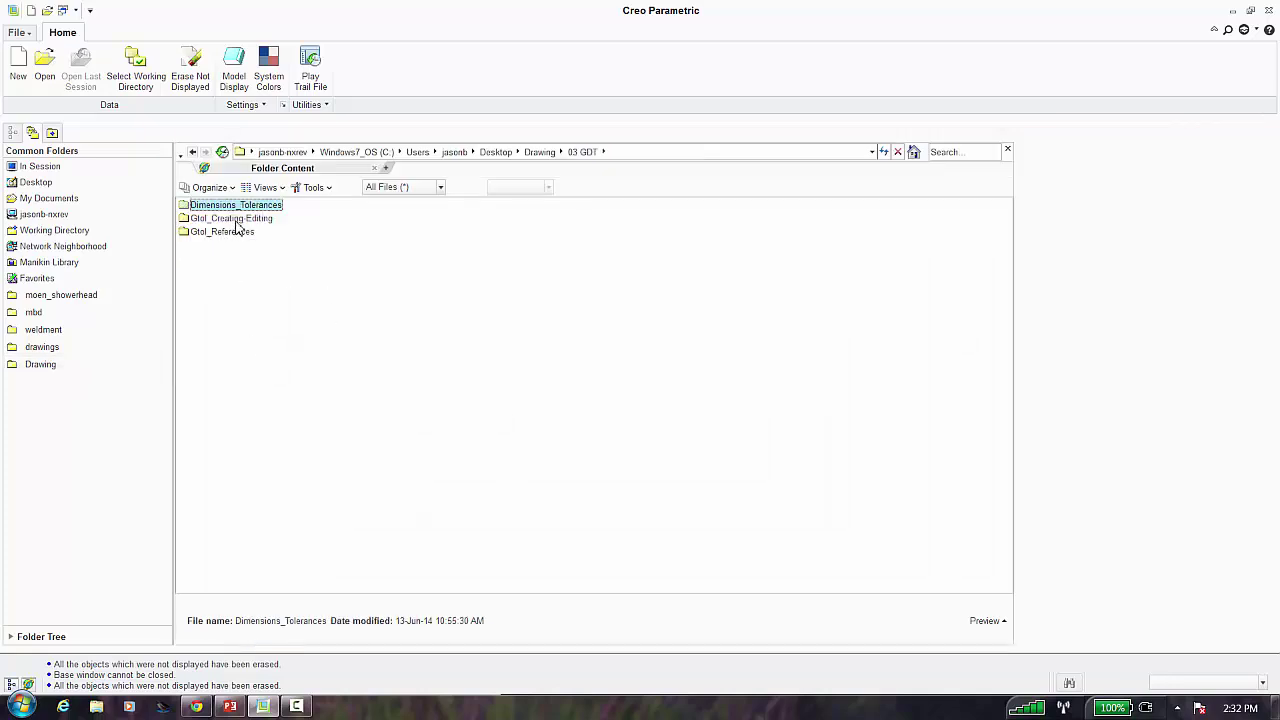
pyautogui.doubleClick(237, 221)
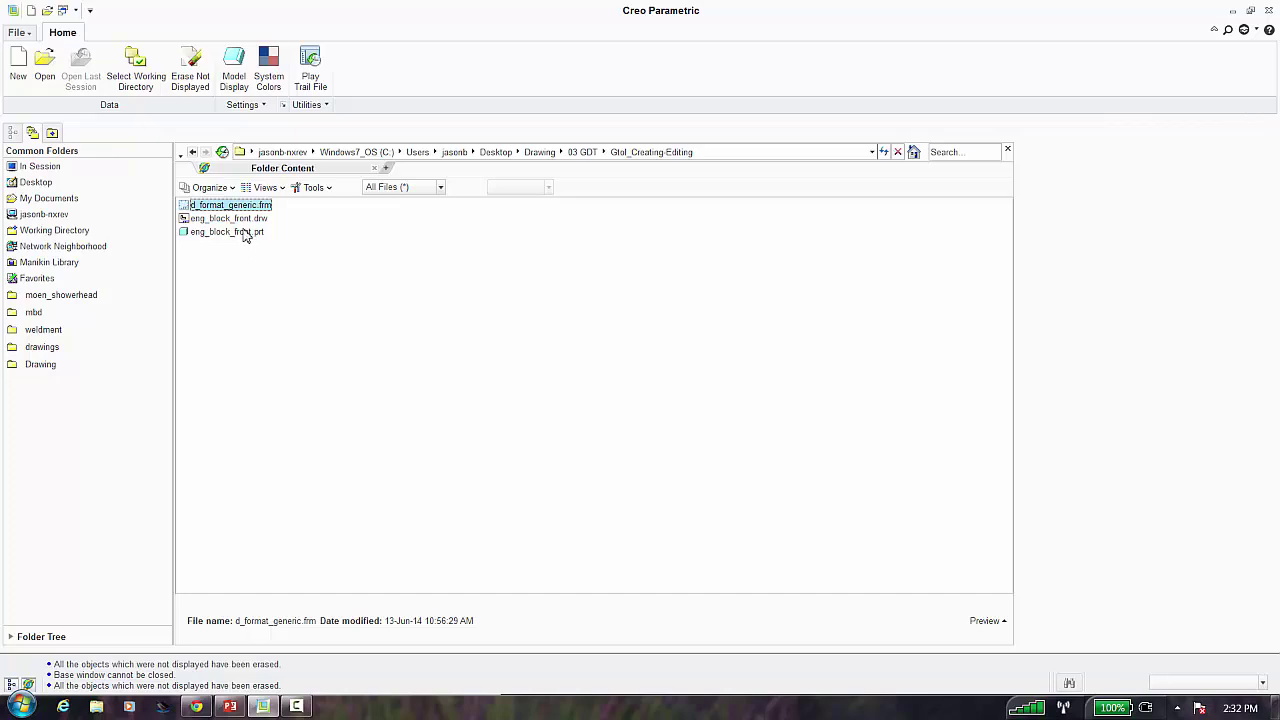
pyautogui.click(583, 154)
pyautogui.doubleClick(245, 222)
pyautogui.click(240, 220)
pyautogui.click(243, 232)
pyautogui.doubleClick(243, 220)
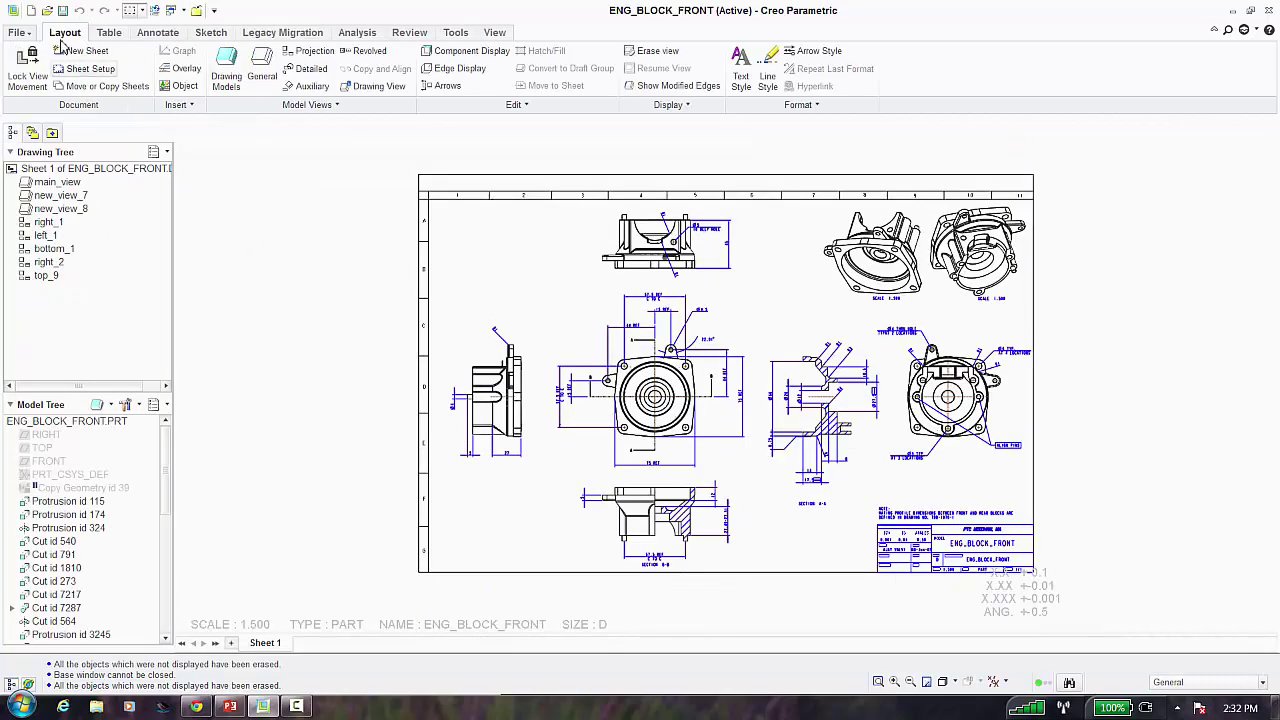
# Make 03 GDT the working directory and open gtol_refs.drw from Gtol_References
pyautogui.click(47, 10)
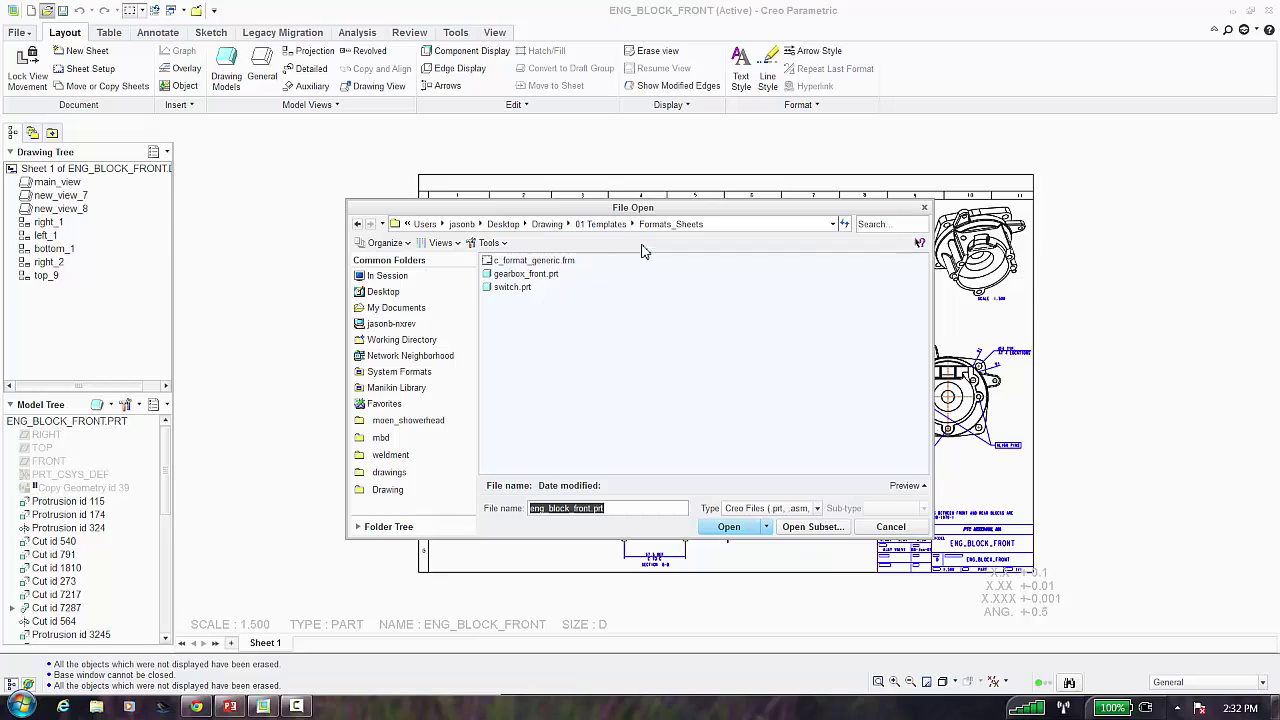
pyautogui.click(600, 224)
pyautogui.click(605, 224)
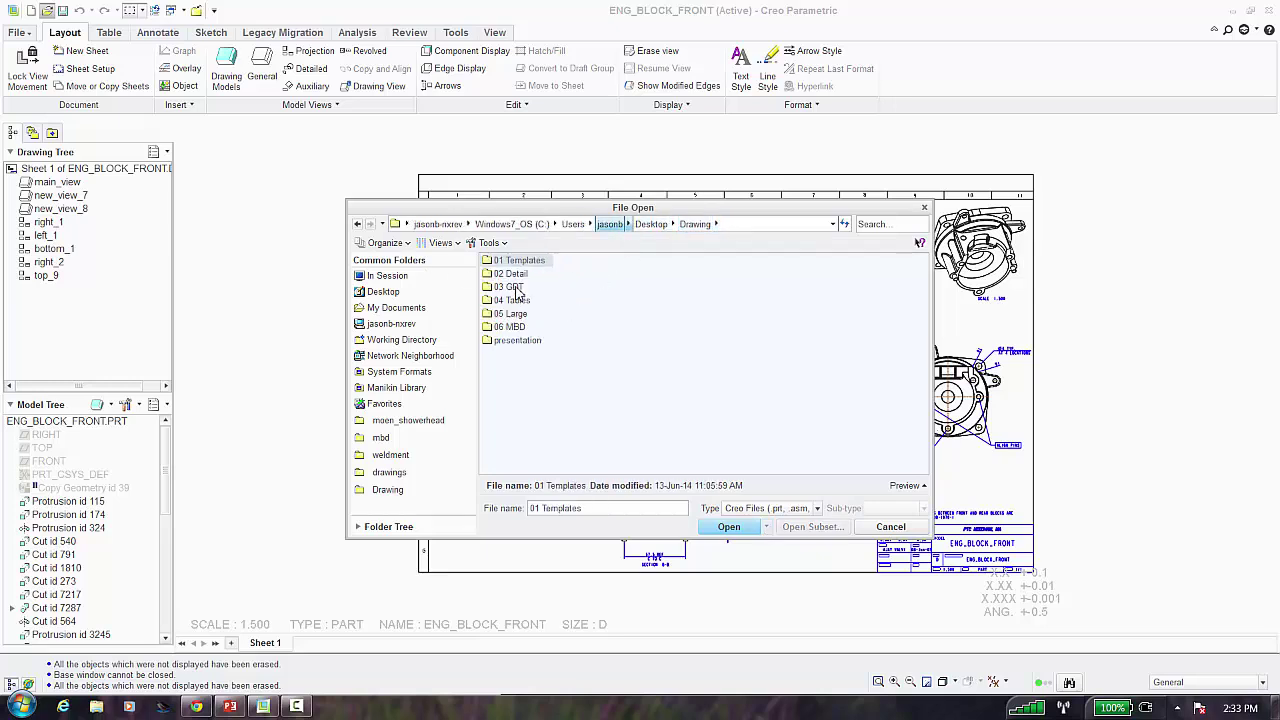
pyautogui.rightClick(515, 287)
pyautogui.click(565, 518)
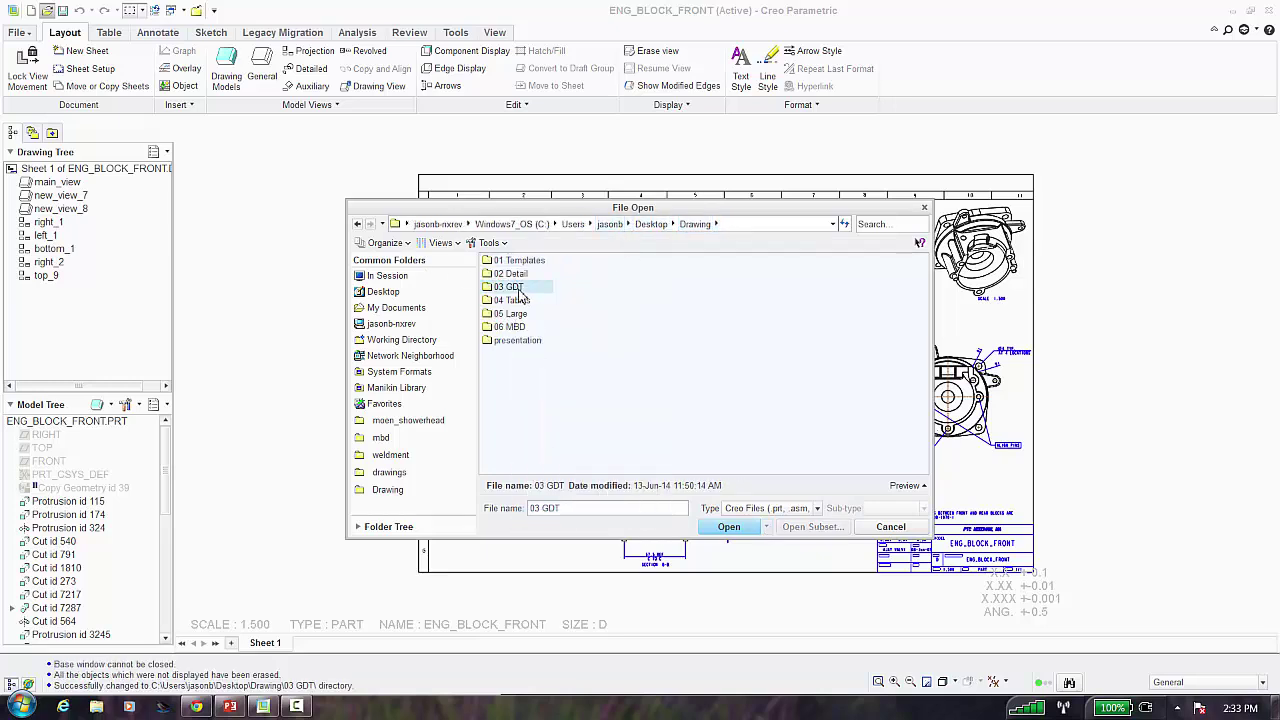
pyautogui.doubleClick(515, 287)
pyautogui.doubleClick(517, 288)
pyautogui.doubleClick(516, 261)
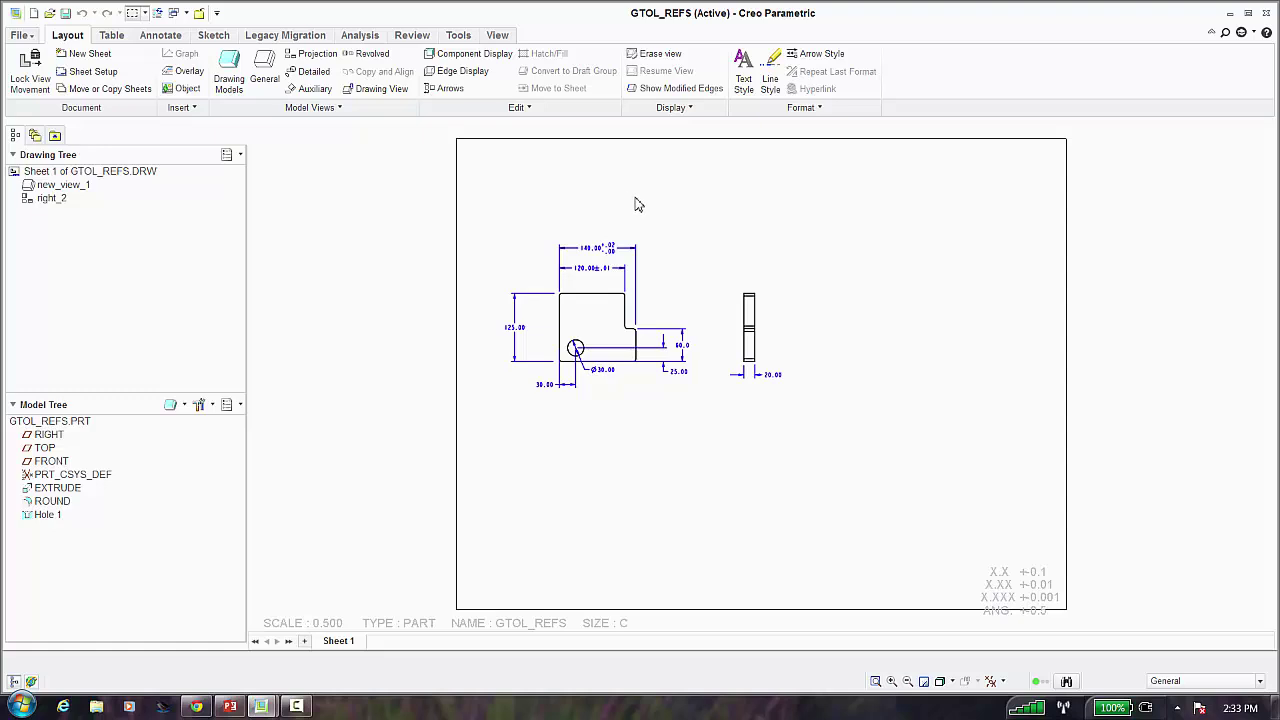
# Zoom in on the hole and select both the 25.00 and 30.00 location dimensions
pyautogui.scroll(-2, 692, 252)
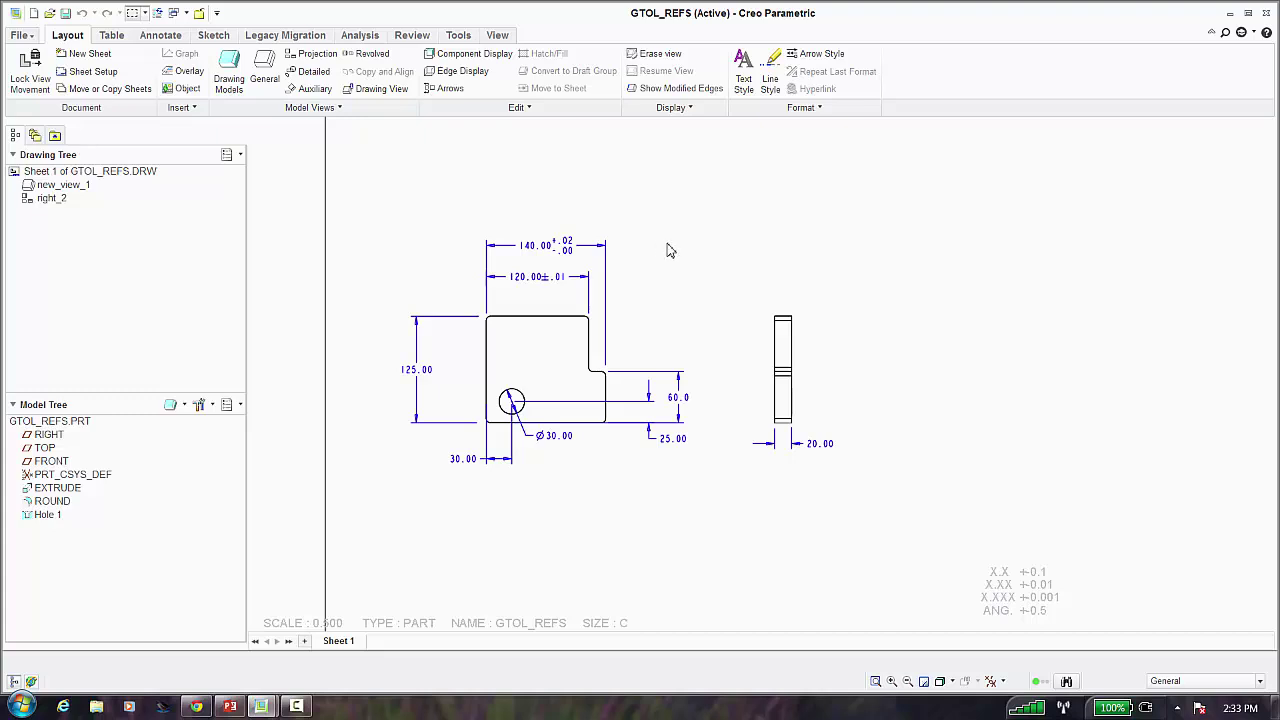
pyautogui.scroll(-1, 518, 425)
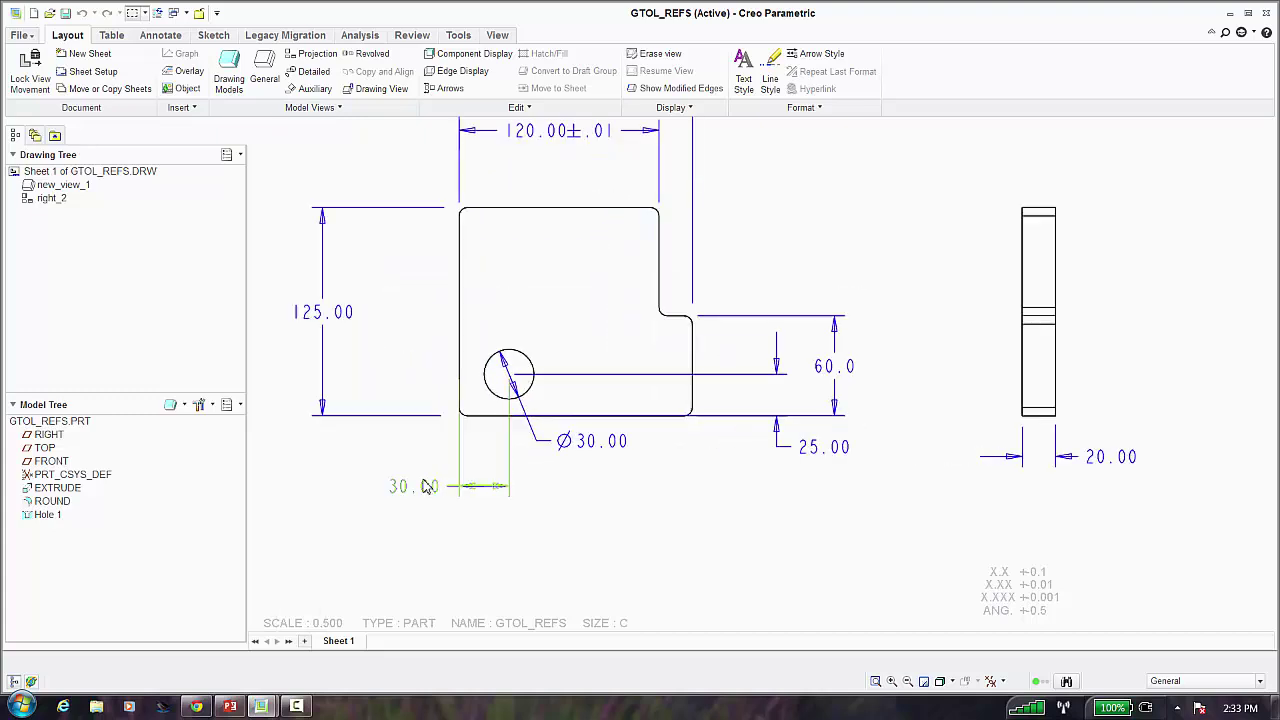
pyautogui.scroll(-2, 518, 432)
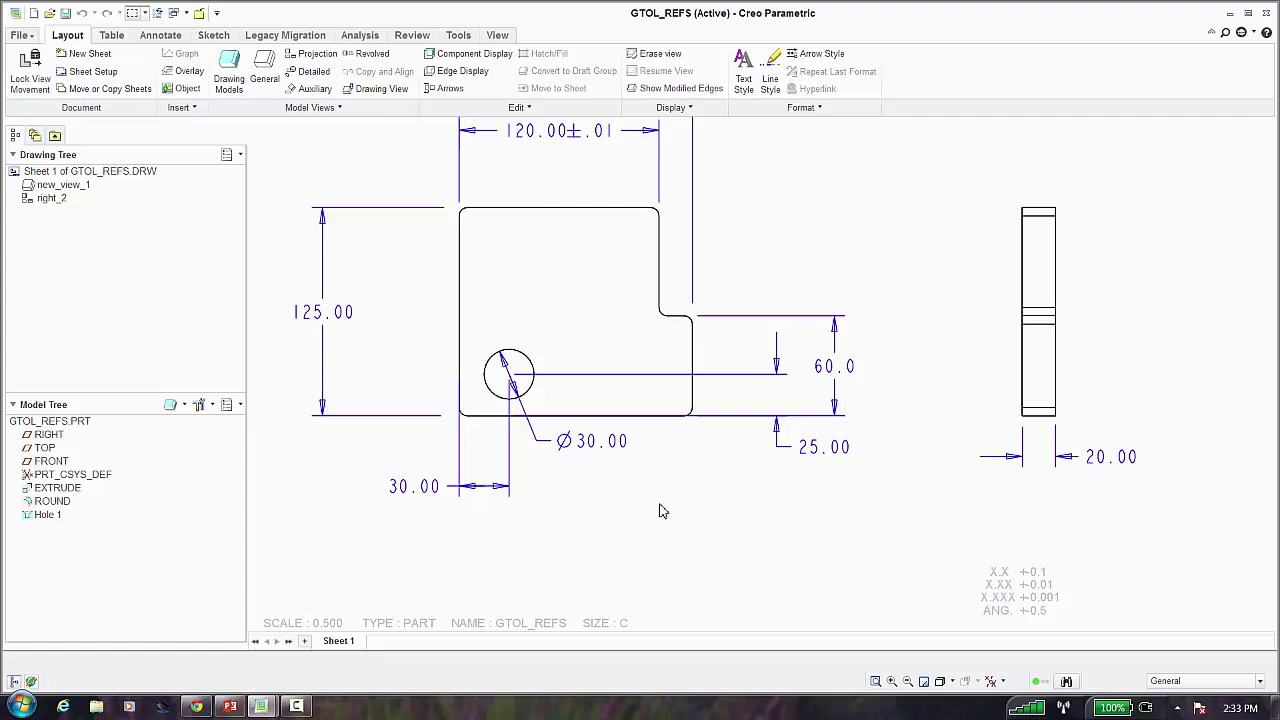
pyautogui.click(818, 458)
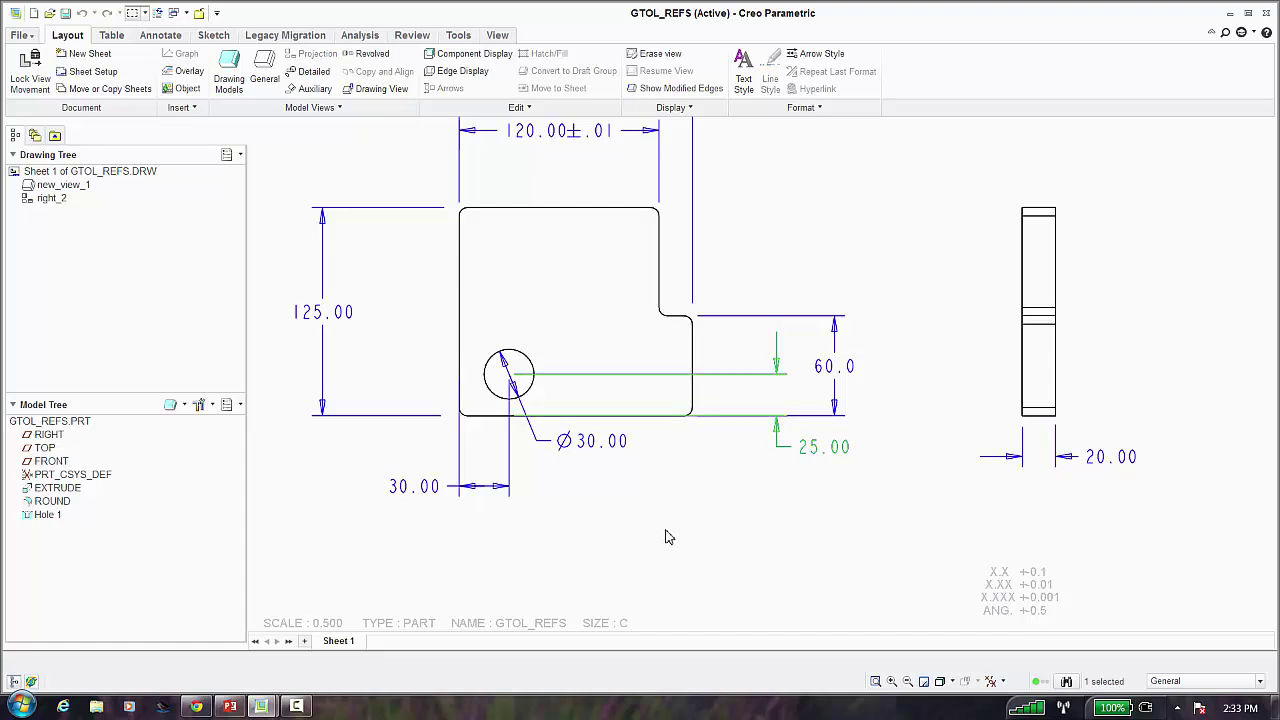
pyautogui.keyDown('ctrl'); pyautogui.click(421, 495); pyautogui.keyUp('ctrl')
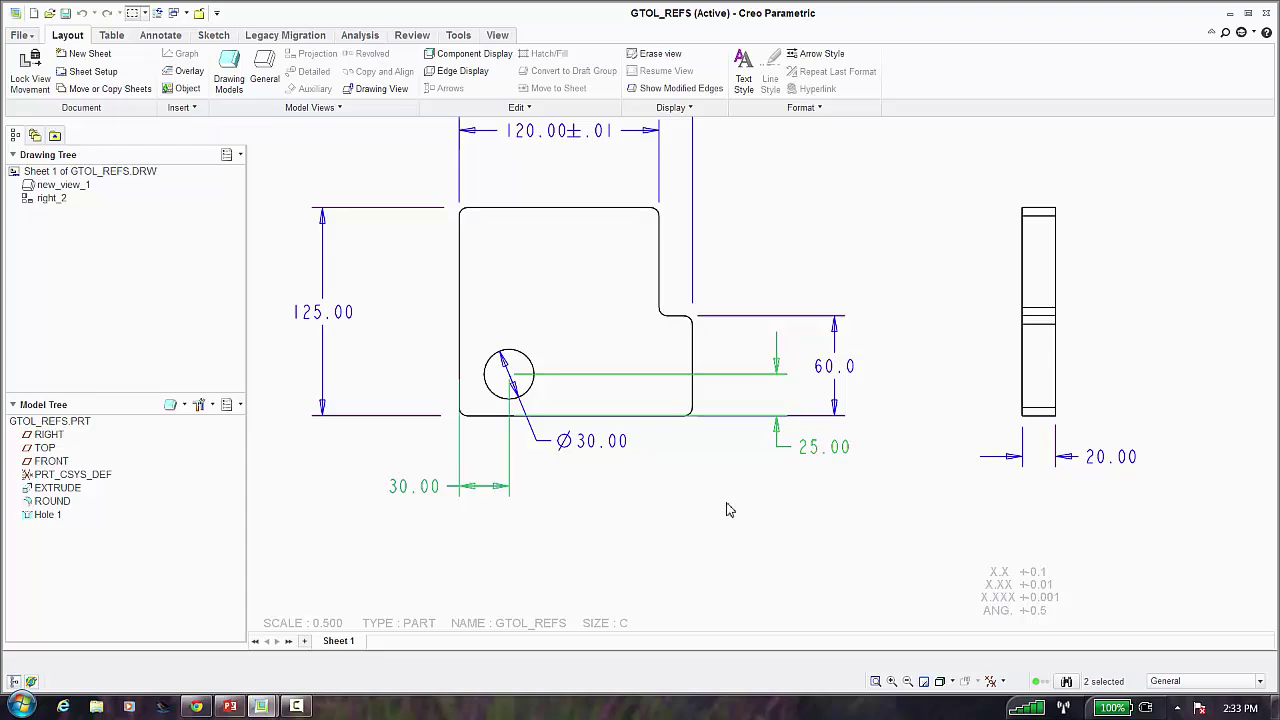
# Set the 30.00 and 25.00 dimensions' display to Basic in their Properties
pyautogui.rightClick(668, 464)
pyautogui.click(690, 598)
pyautogui.click(660, 152)
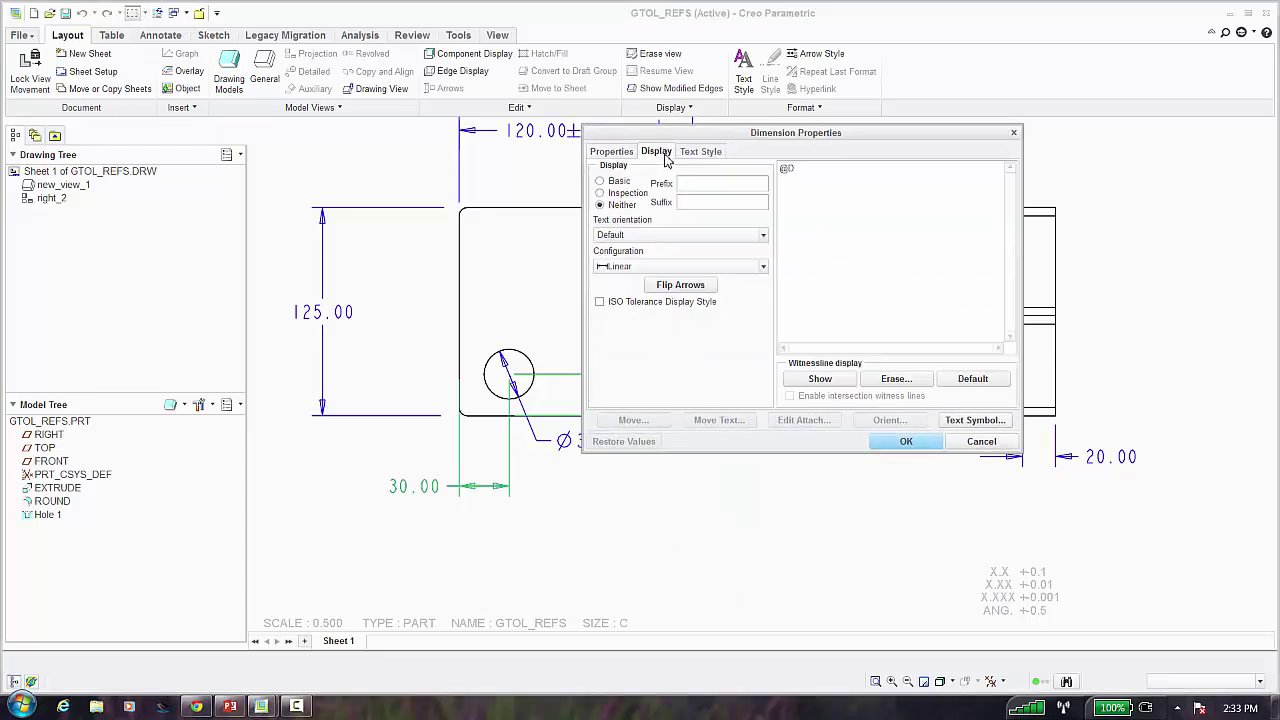
pyautogui.click(619, 182)
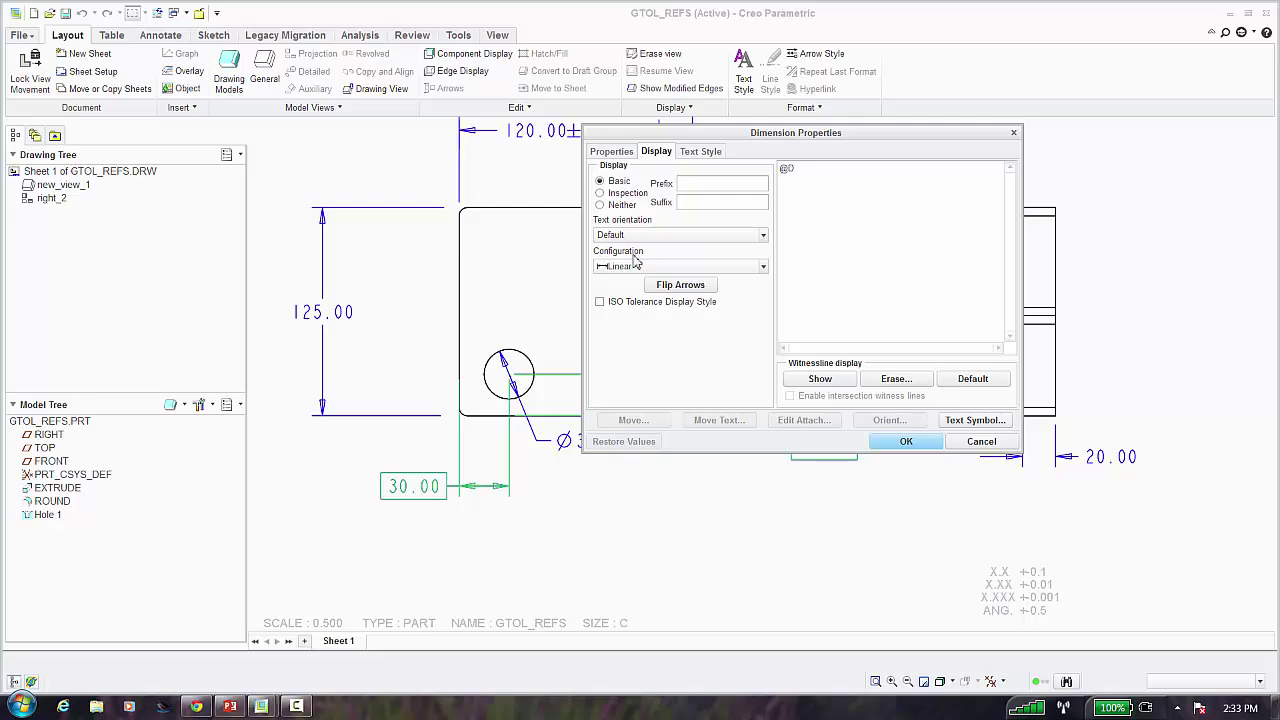
pyautogui.click(906, 442)
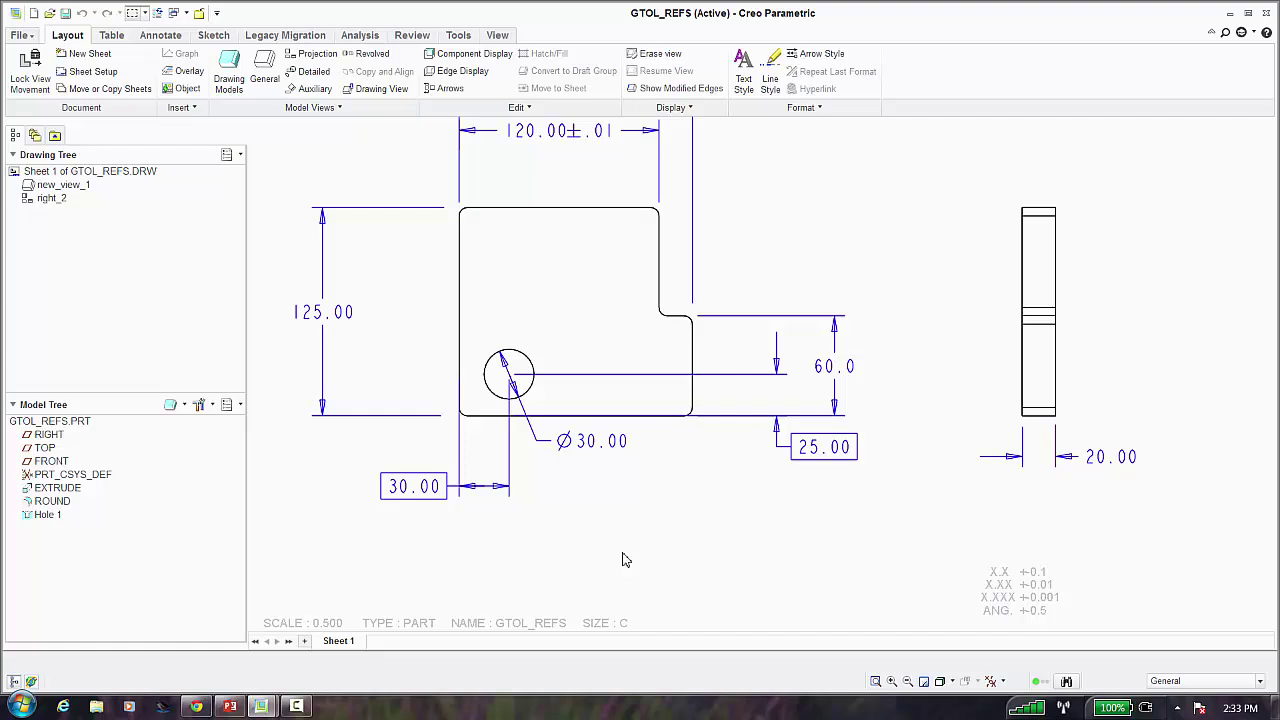
# Zoom out and inspect the RIGHT datum plane, Hole 1 and the GTOL_REFS part in the Model Tree
pyautogui.scroll(1, 622, 560)
pyautogui.moveTo(619, 540); pyautogui.dragTo(610, 547, button='middle')
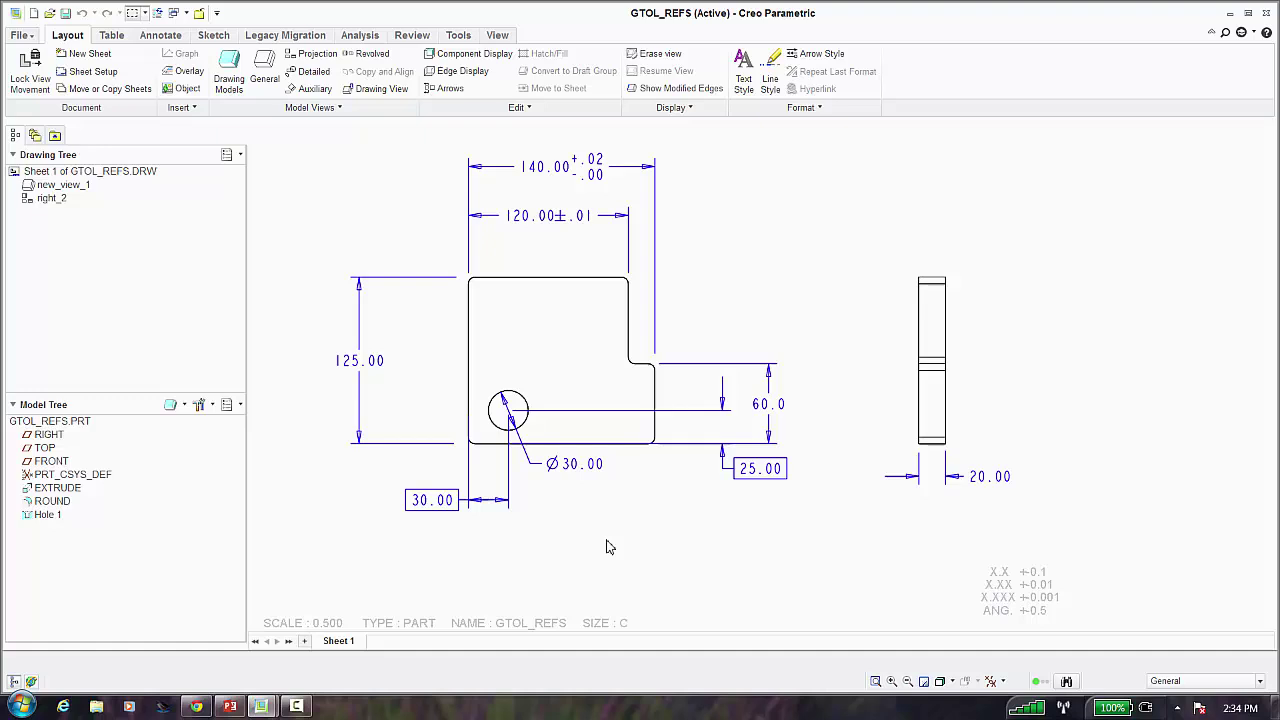
pyautogui.click(47, 435)
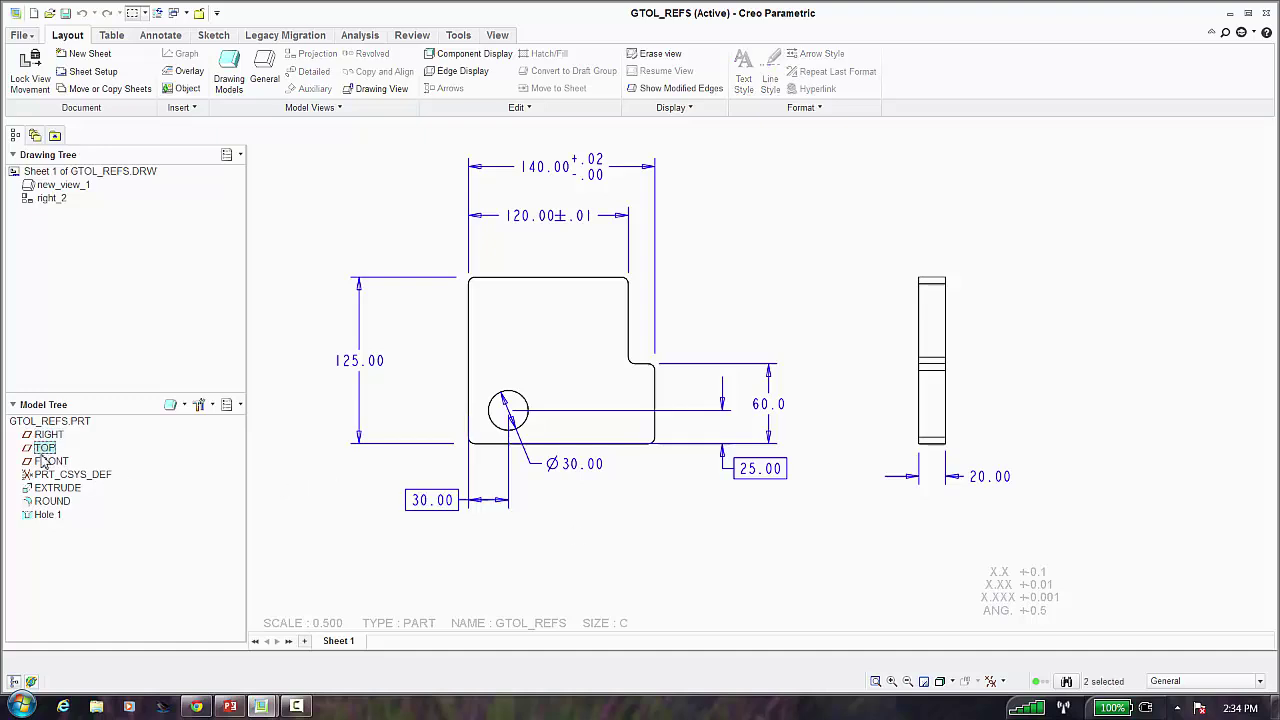
pyautogui.keyDown('ctrl'); pyautogui.click(48, 461); pyautogui.keyUp('ctrl')
pyautogui.click(55, 517)
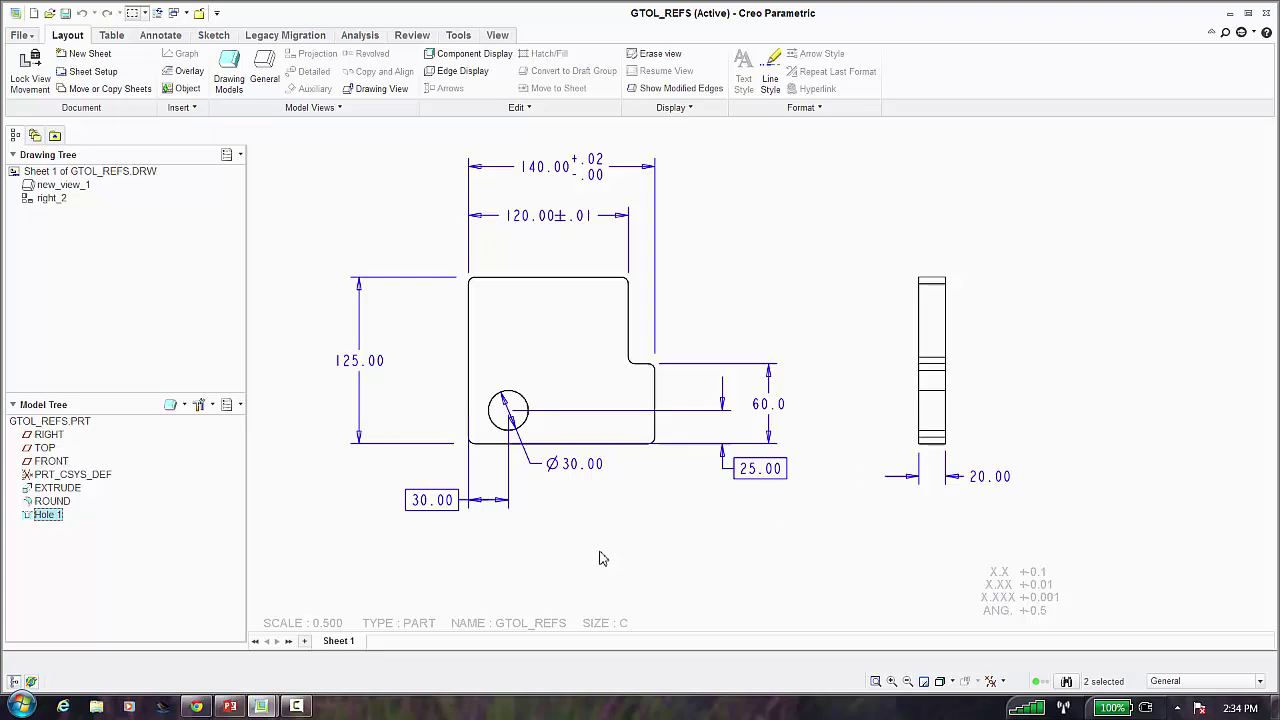
pyautogui.click(372, 567)
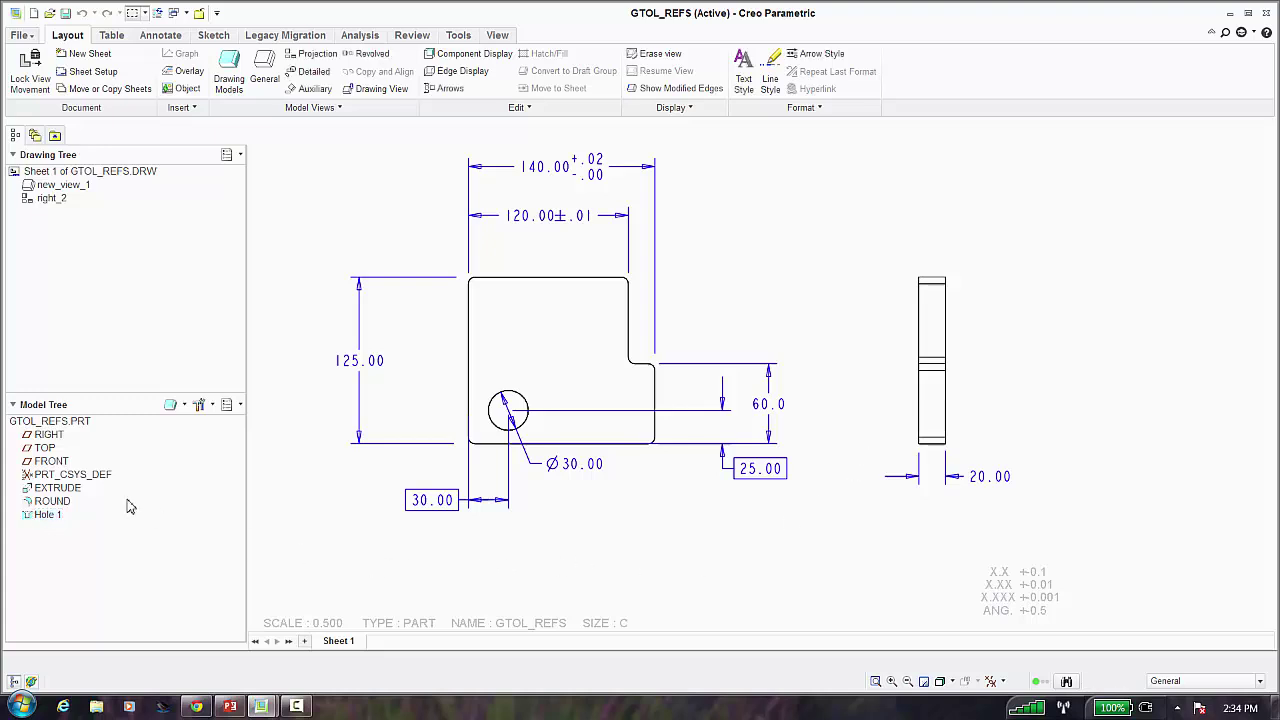
pyautogui.click(52, 421)
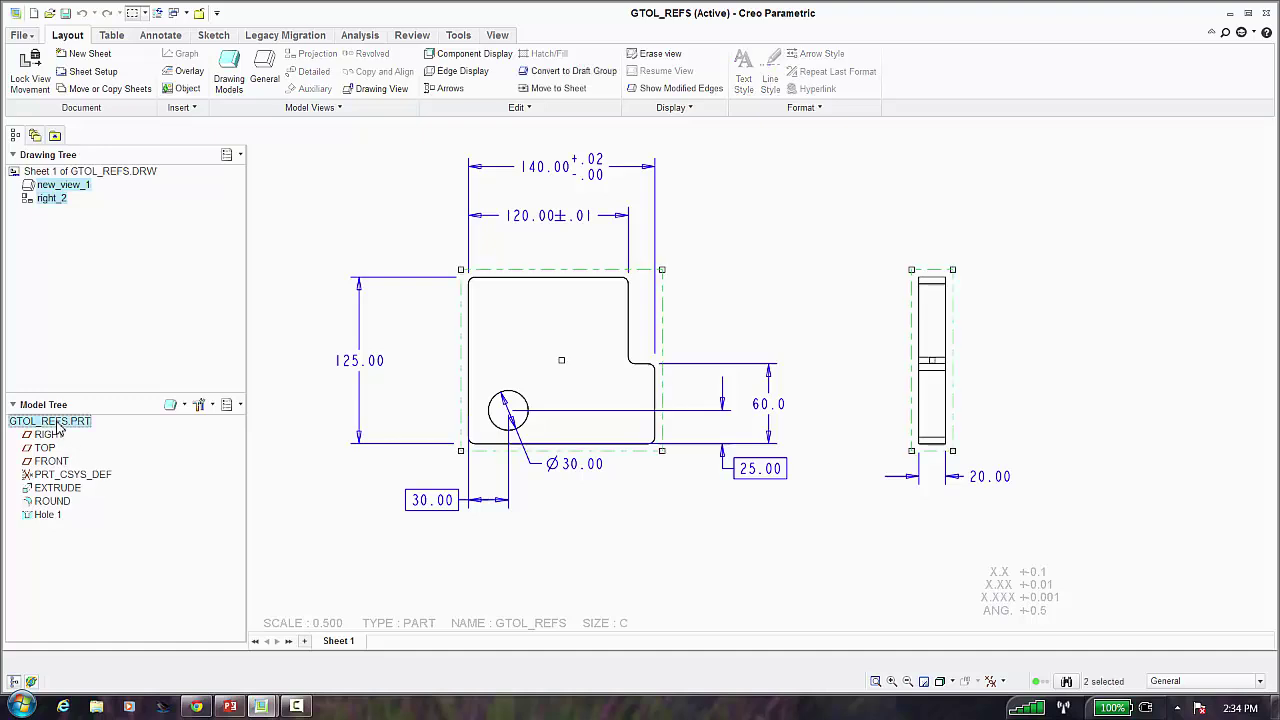
# Deselect everything and bring up the Annotate ribbon tools, passing through the Table tab
pyautogui.click(300, 476)
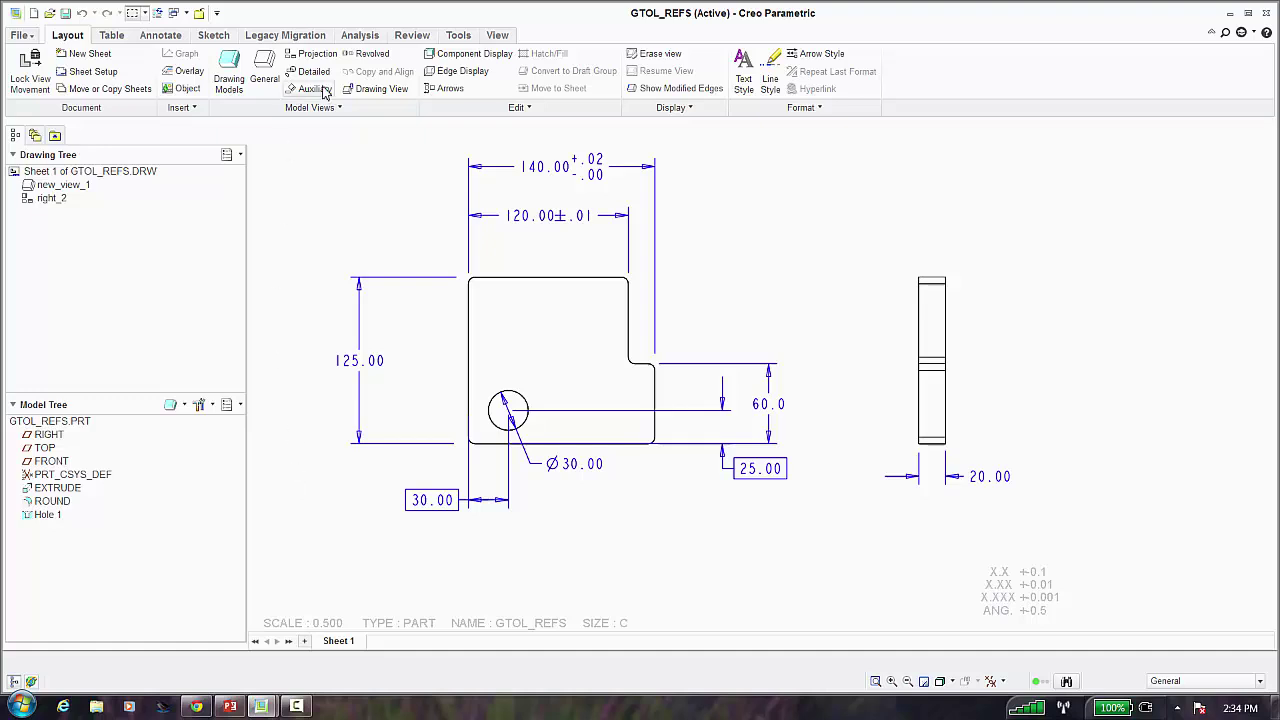
pyautogui.click(118, 38)
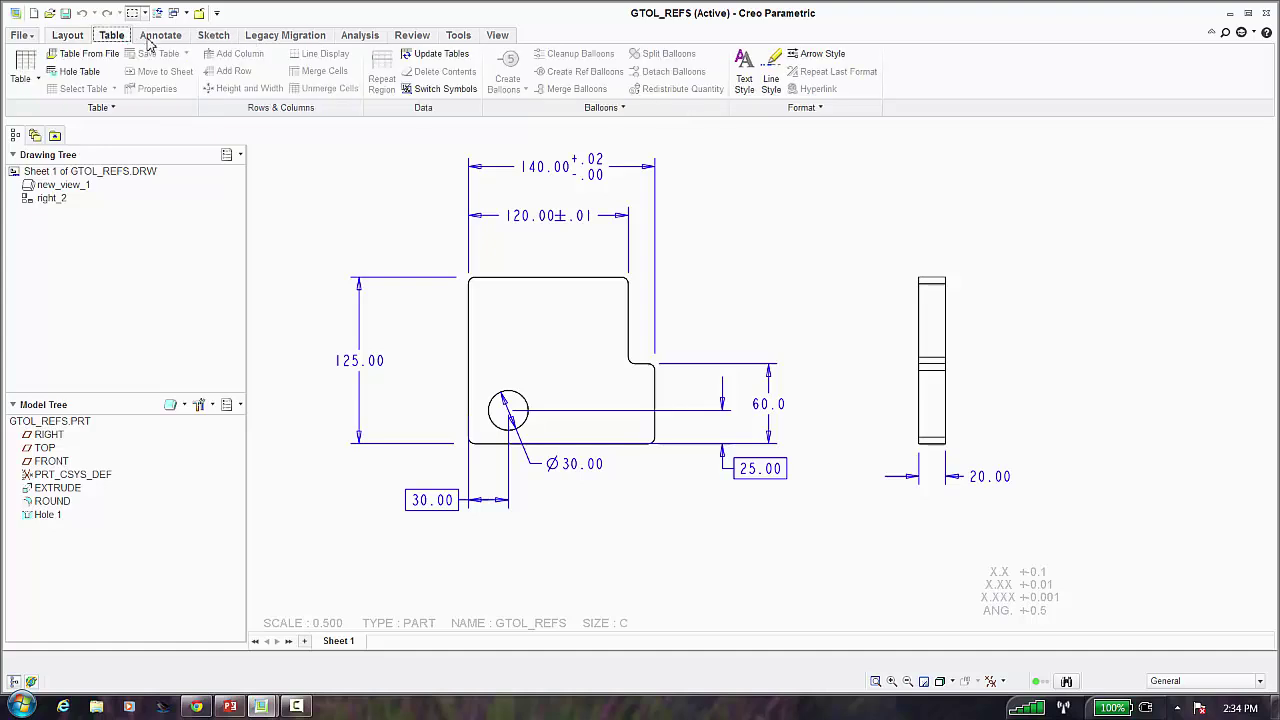
pyautogui.click(160, 36)
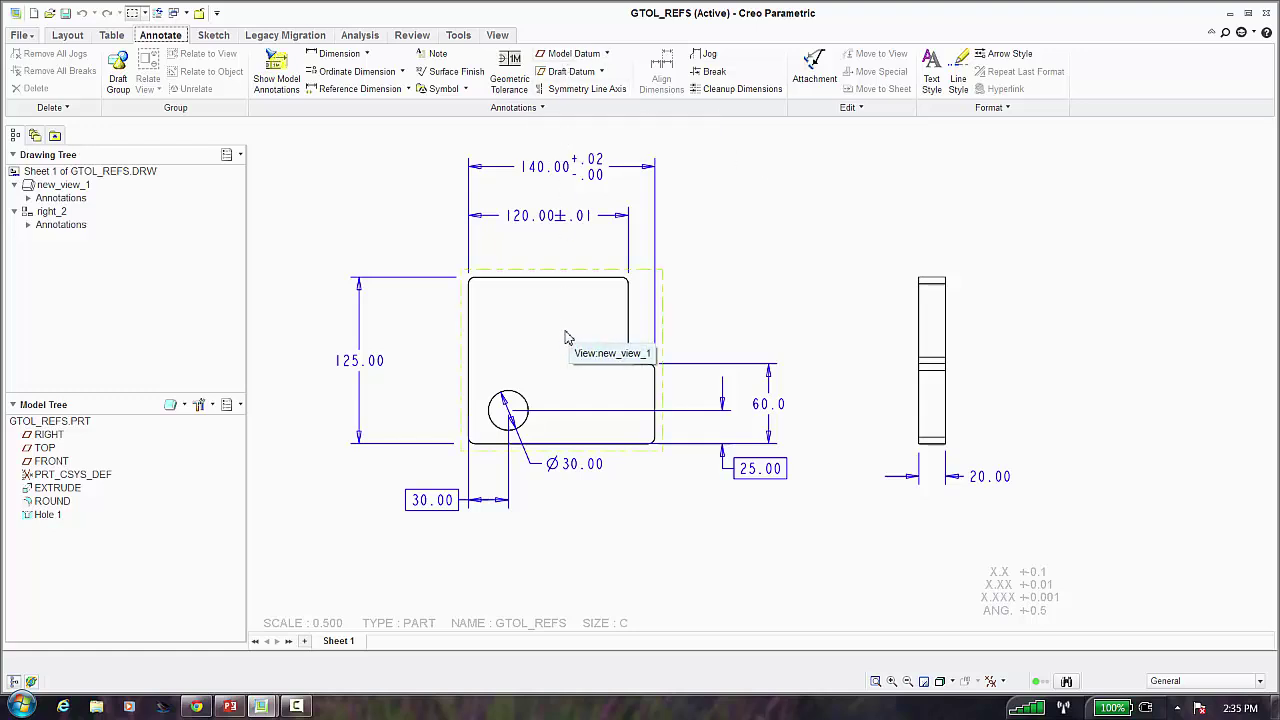
# Create model datum C on the part's face with the boxed -A- style display
pyautogui.click(570, 58)
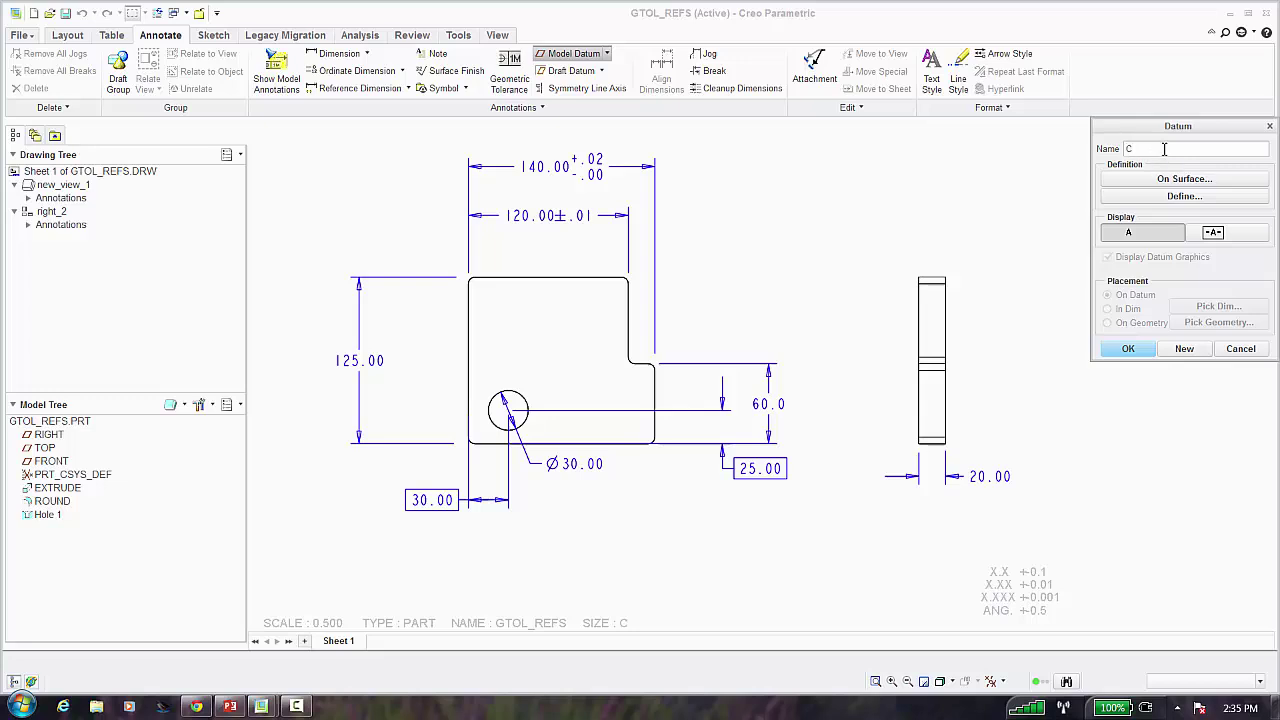
pyautogui.click(1210, 234)
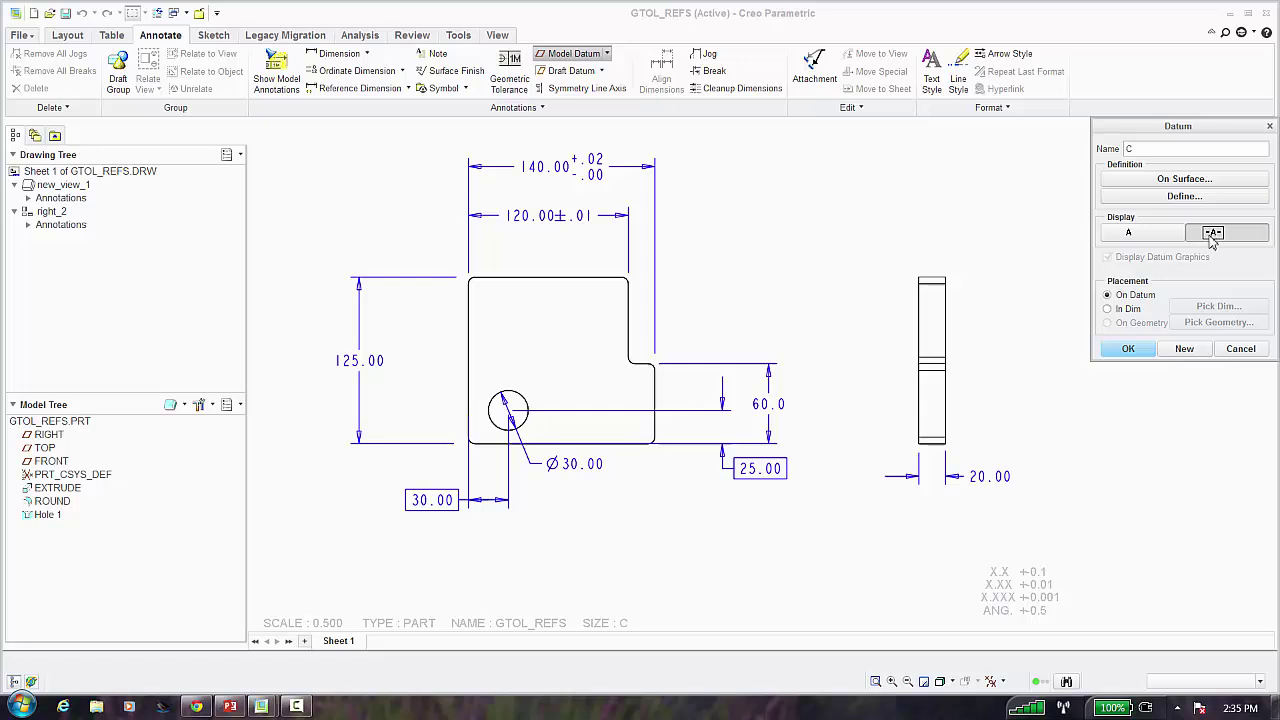
pyautogui.click(1188, 184)
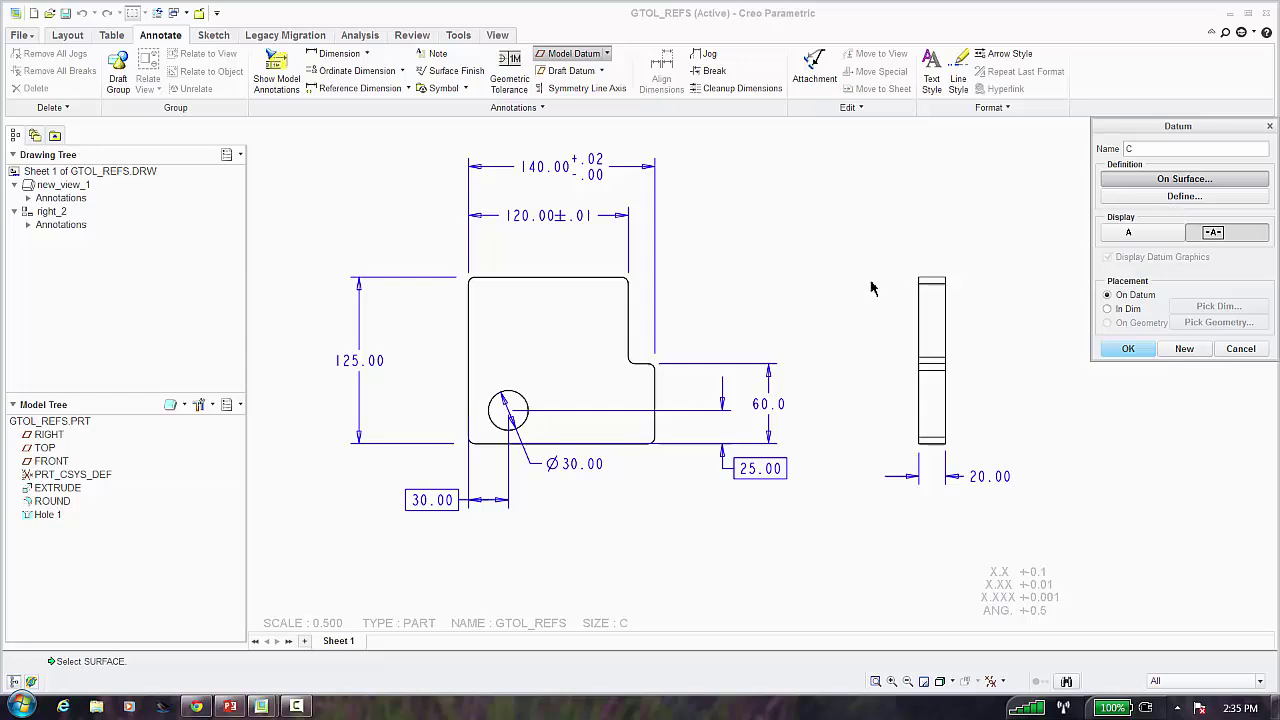
pyautogui.click(591, 339)
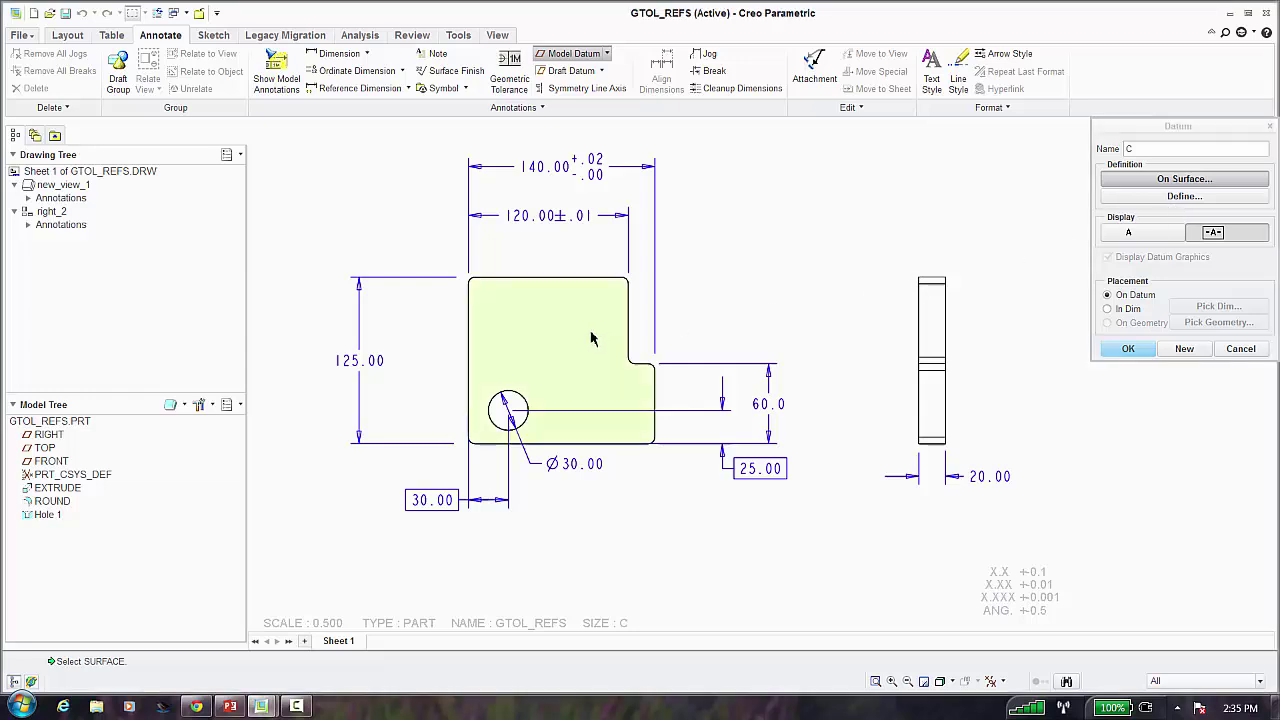
pyautogui.click(591, 339)
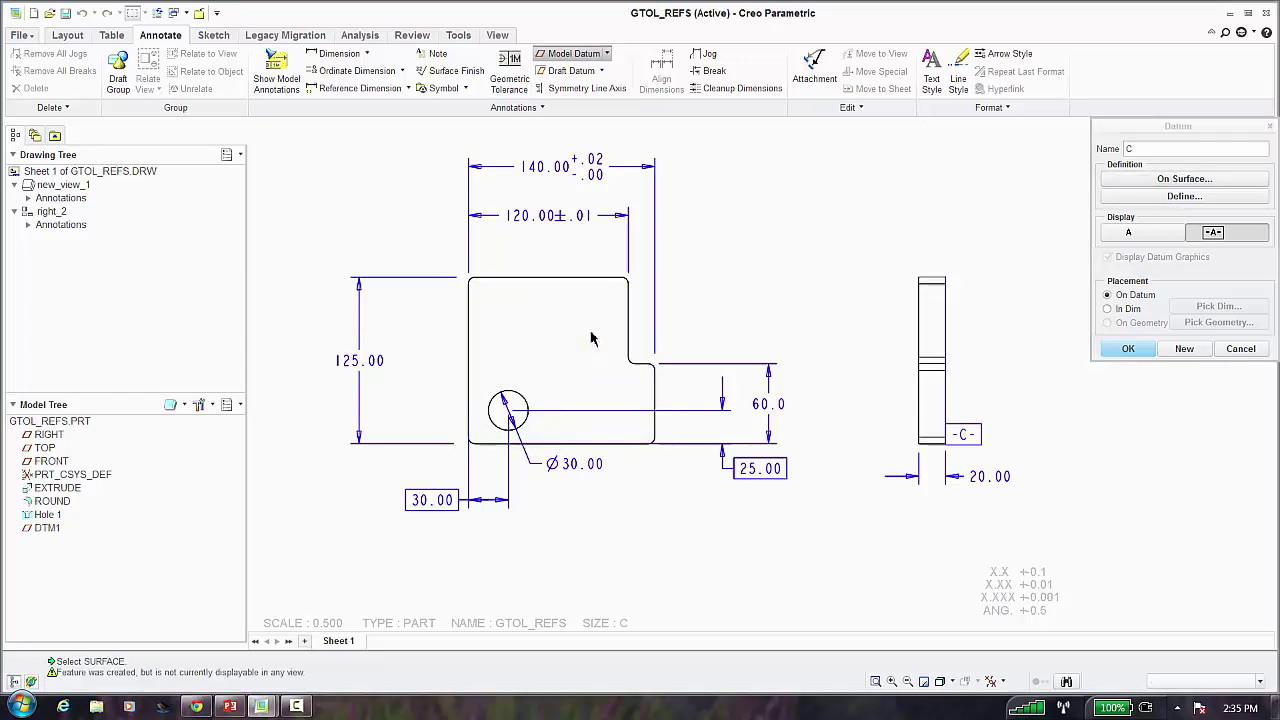
pyautogui.click(1128, 348)
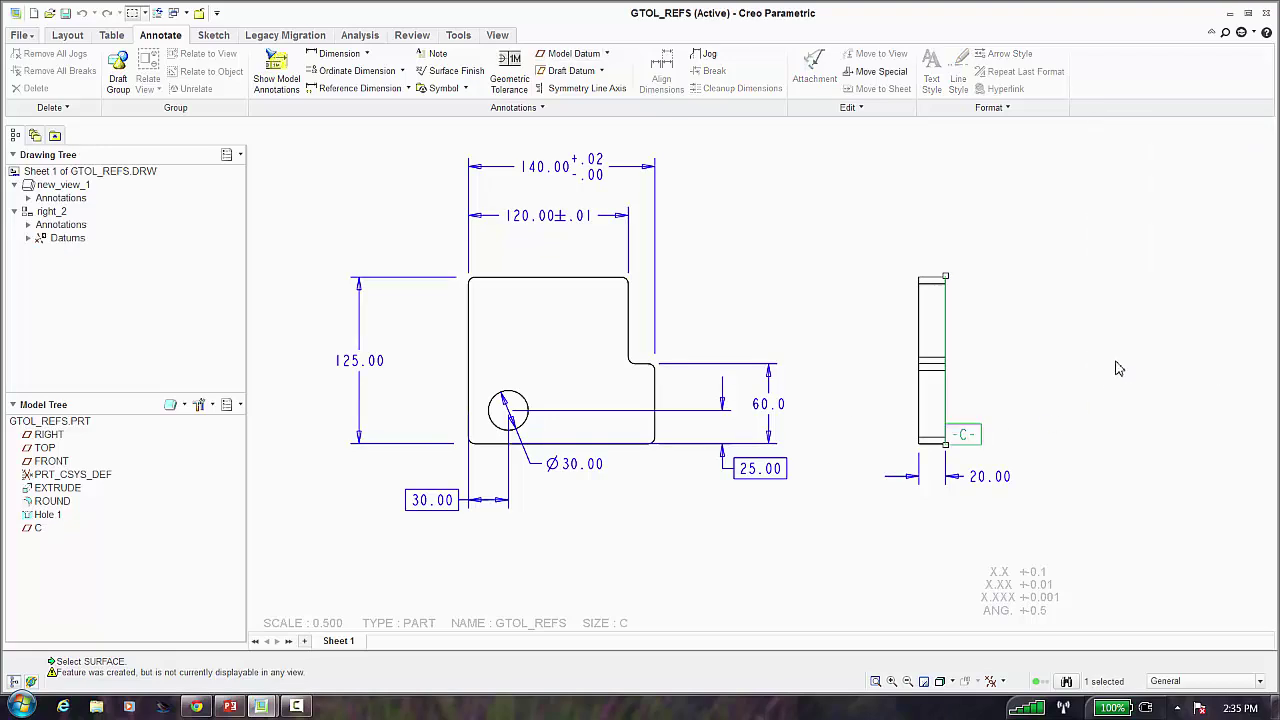
# Position the -C- tag beside the side view's lower extension line and move the 20.00 dimension lower
pyautogui.click(966, 434)
pyautogui.moveTo(966, 434); pyautogui.dragTo(986, 232)
pyautogui.moveTo(985, 314); pyautogui.dragTo(975, 411)
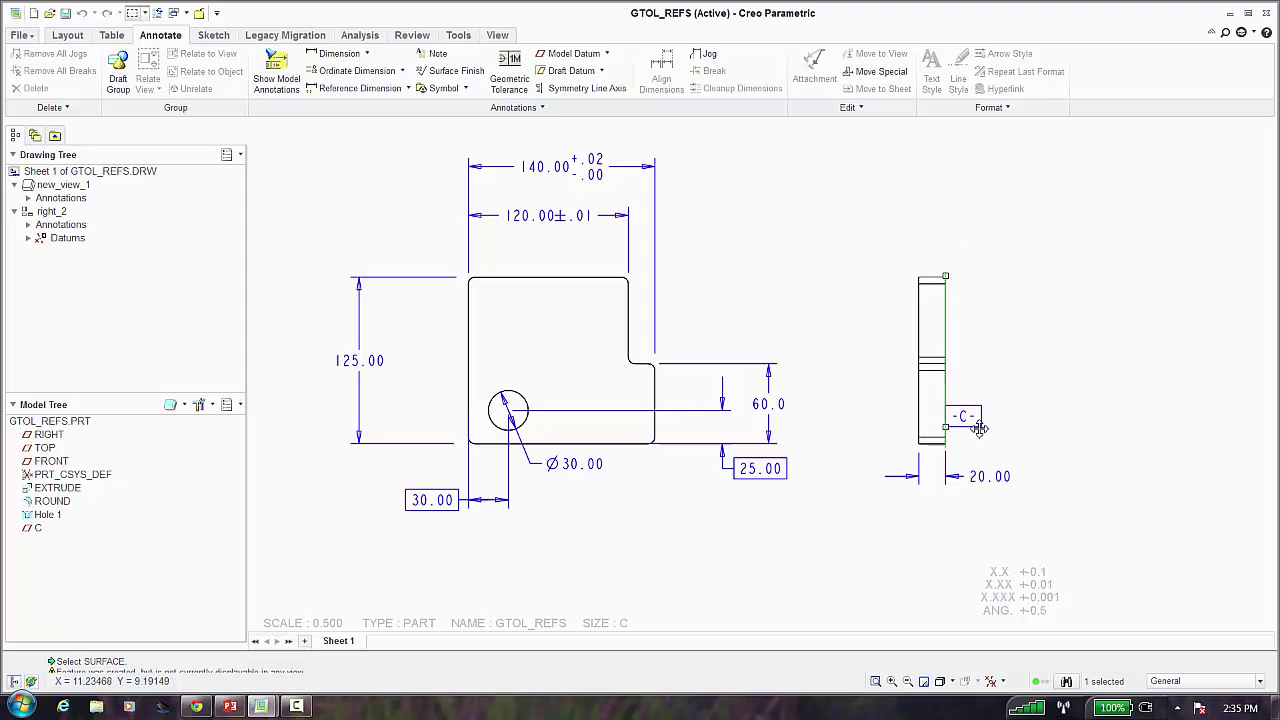
pyautogui.click(980, 476)
pyautogui.moveTo(980, 477); pyautogui.dragTo(995, 552)
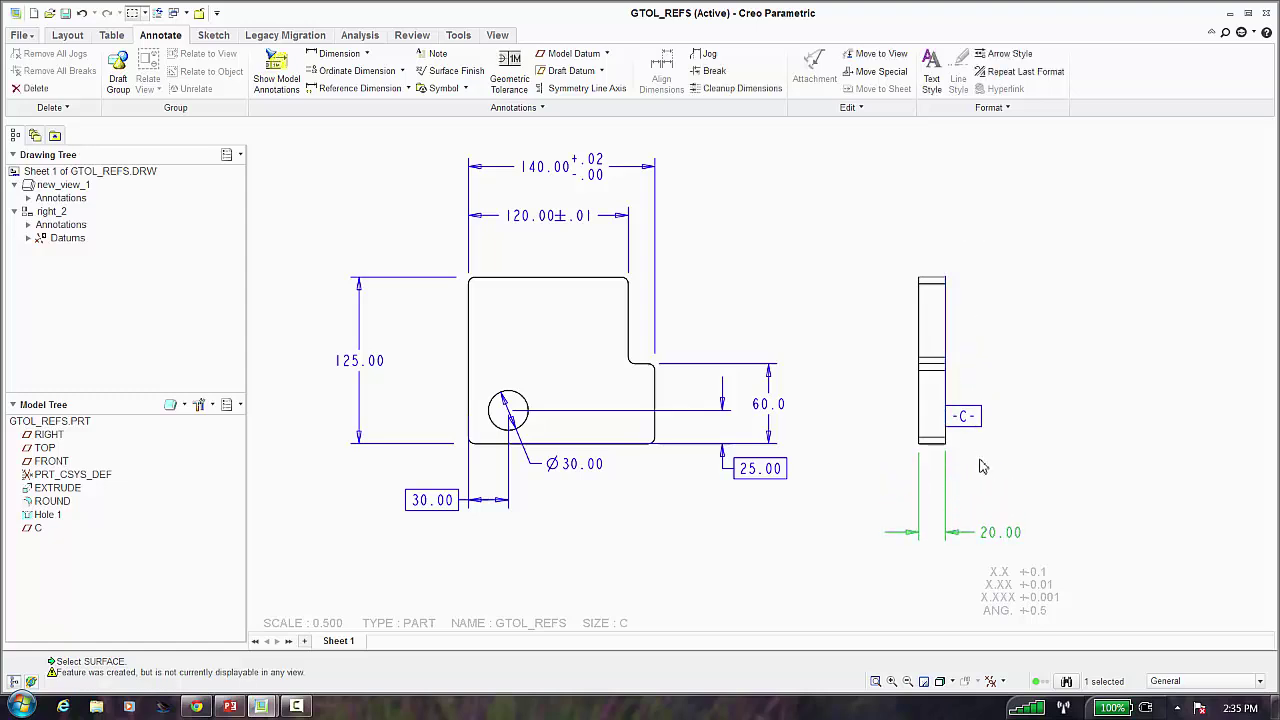
pyautogui.click(965, 421)
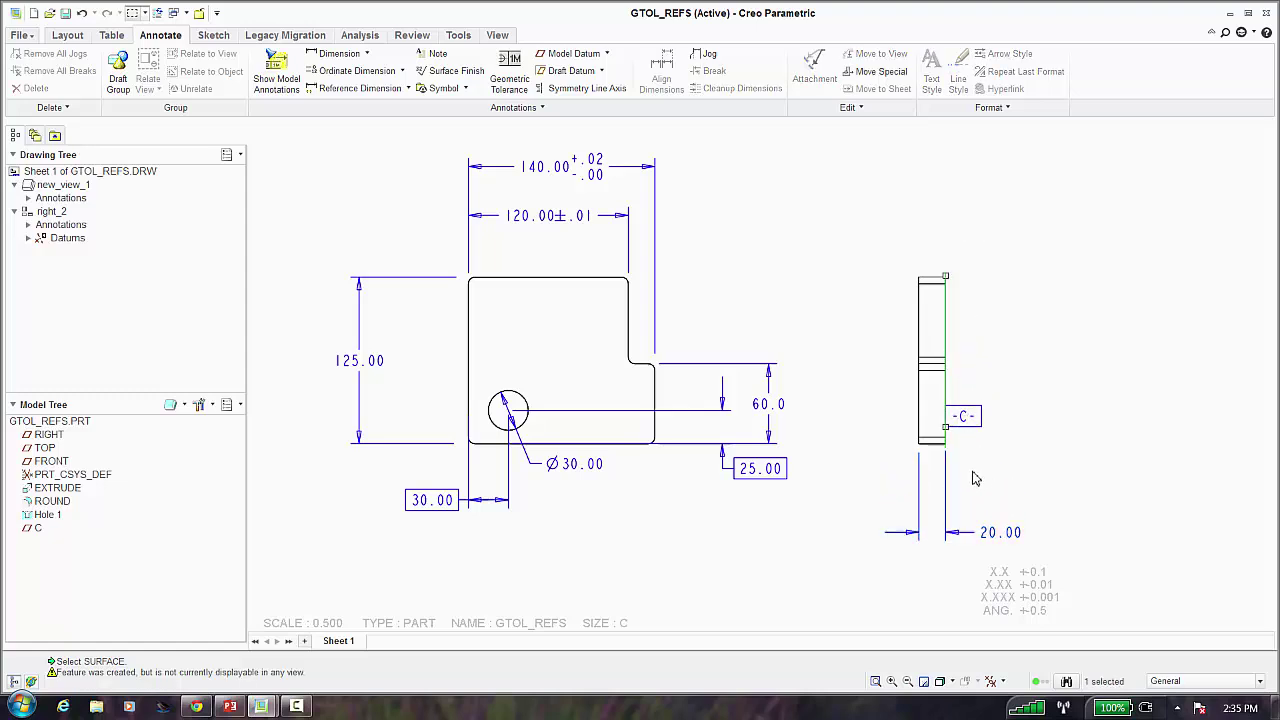
pyautogui.moveTo(947, 428); pyautogui.dragTo(947, 499)
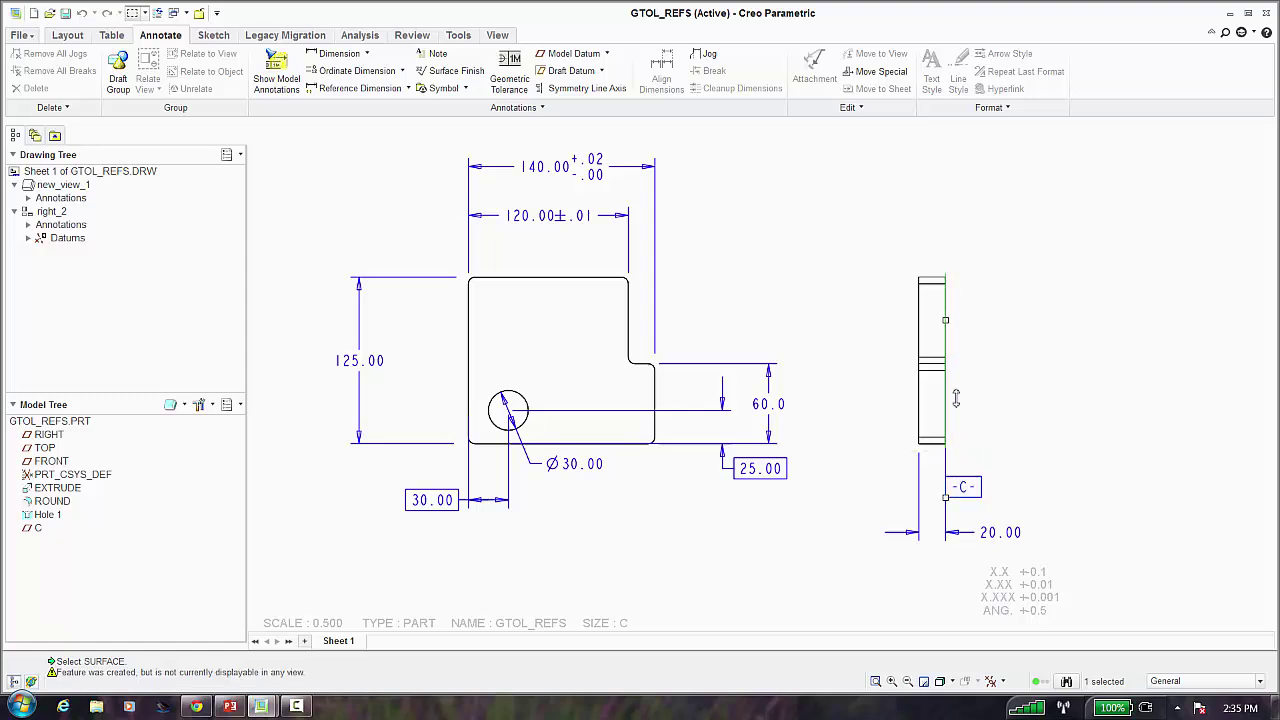
pyautogui.click(996, 421)
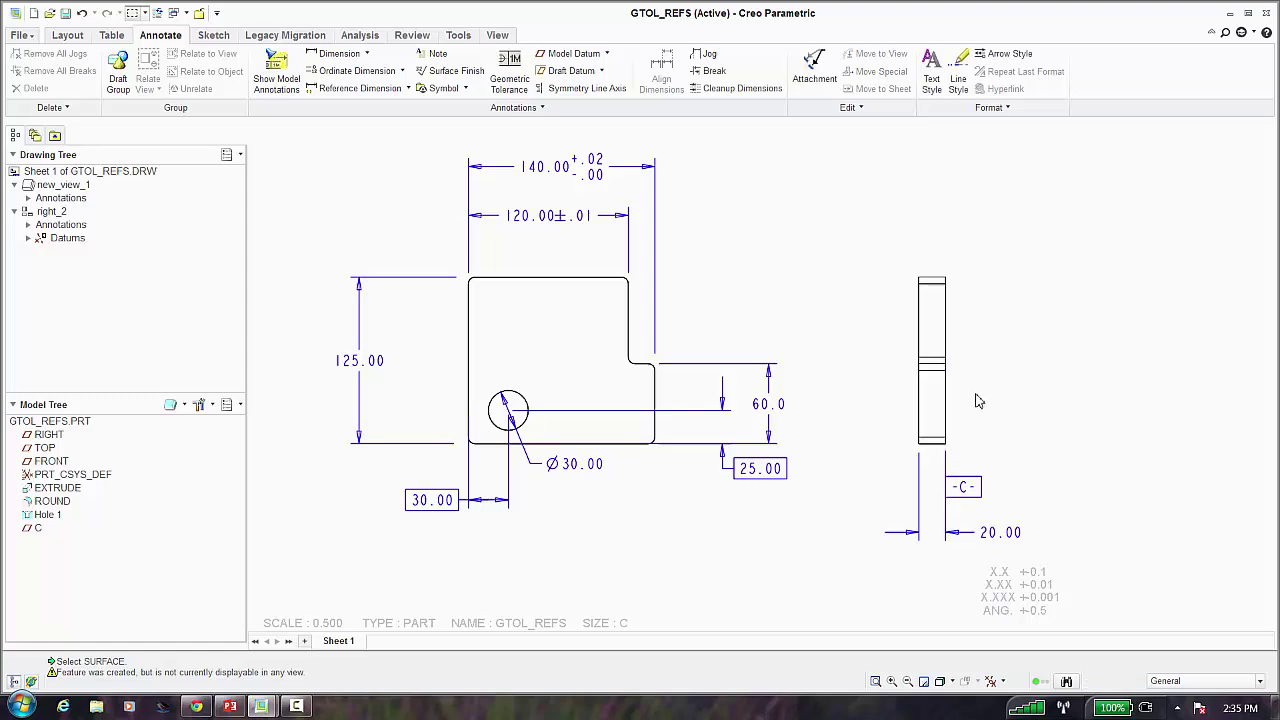
pyautogui.moveTo(590, 390); pyautogui.dragTo(614, 334, button='middle')
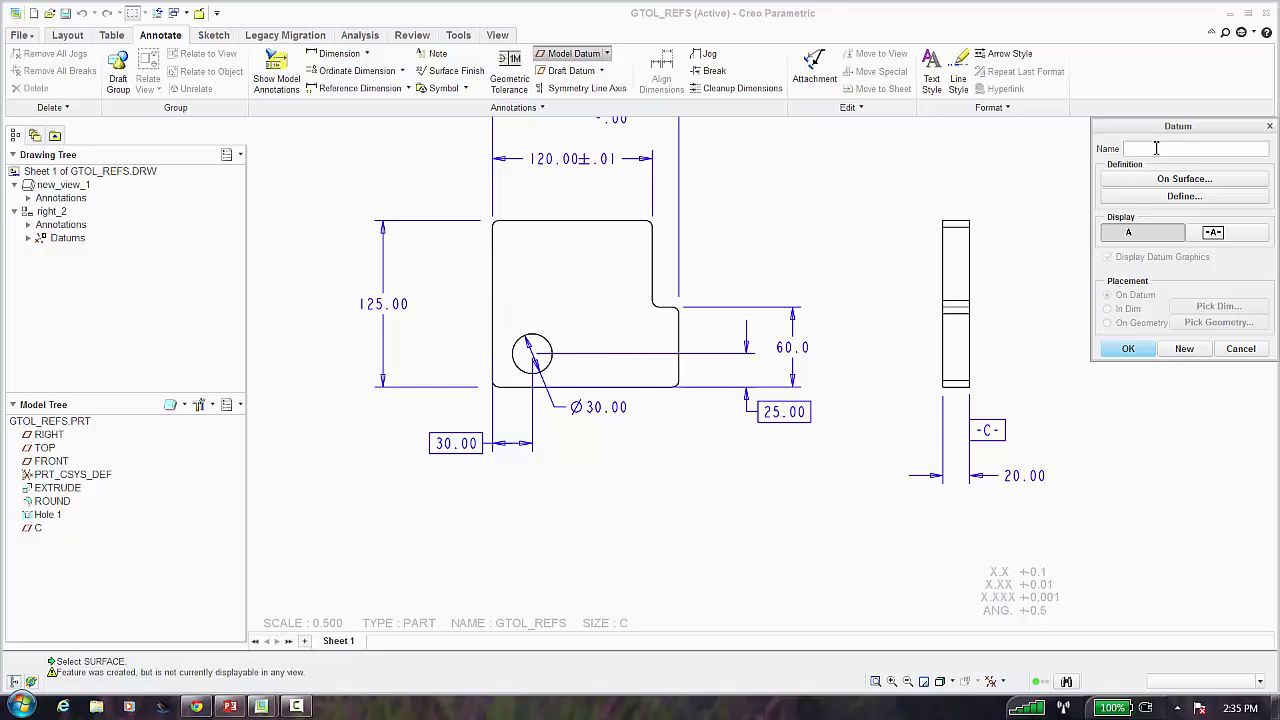
pyautogui.click(1220, 232)
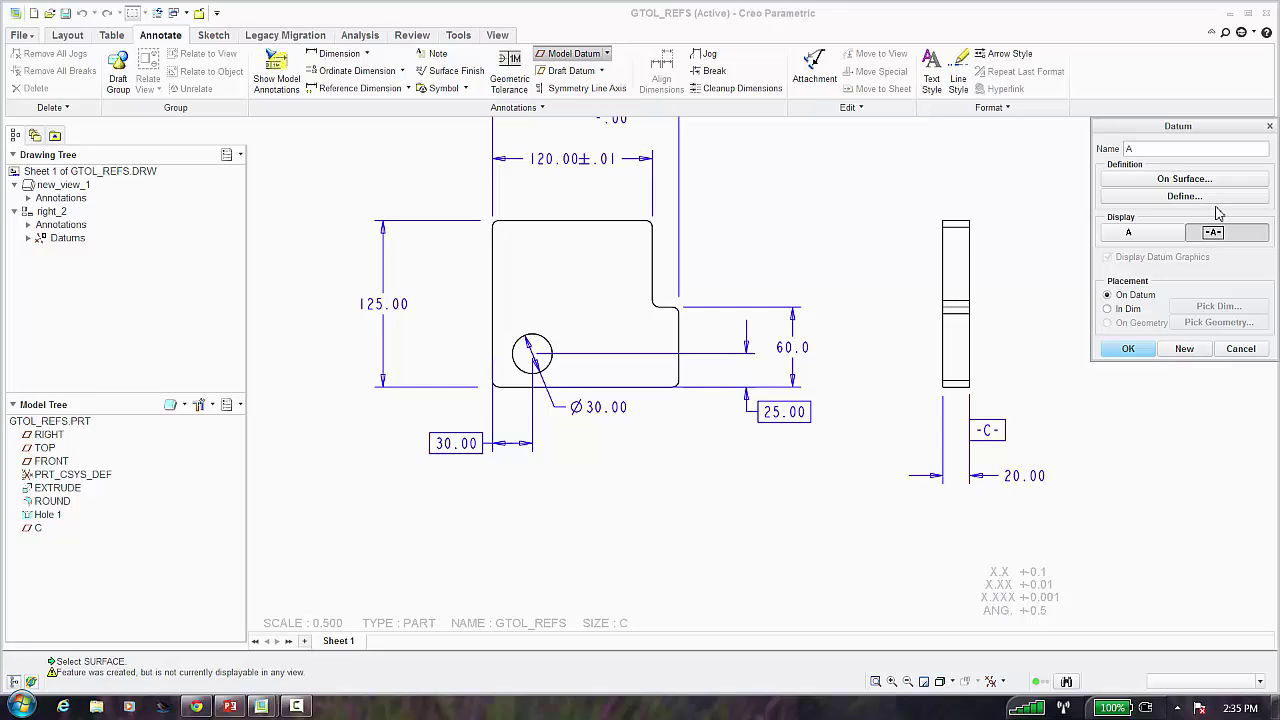
pyautogui.click(1216, 198)
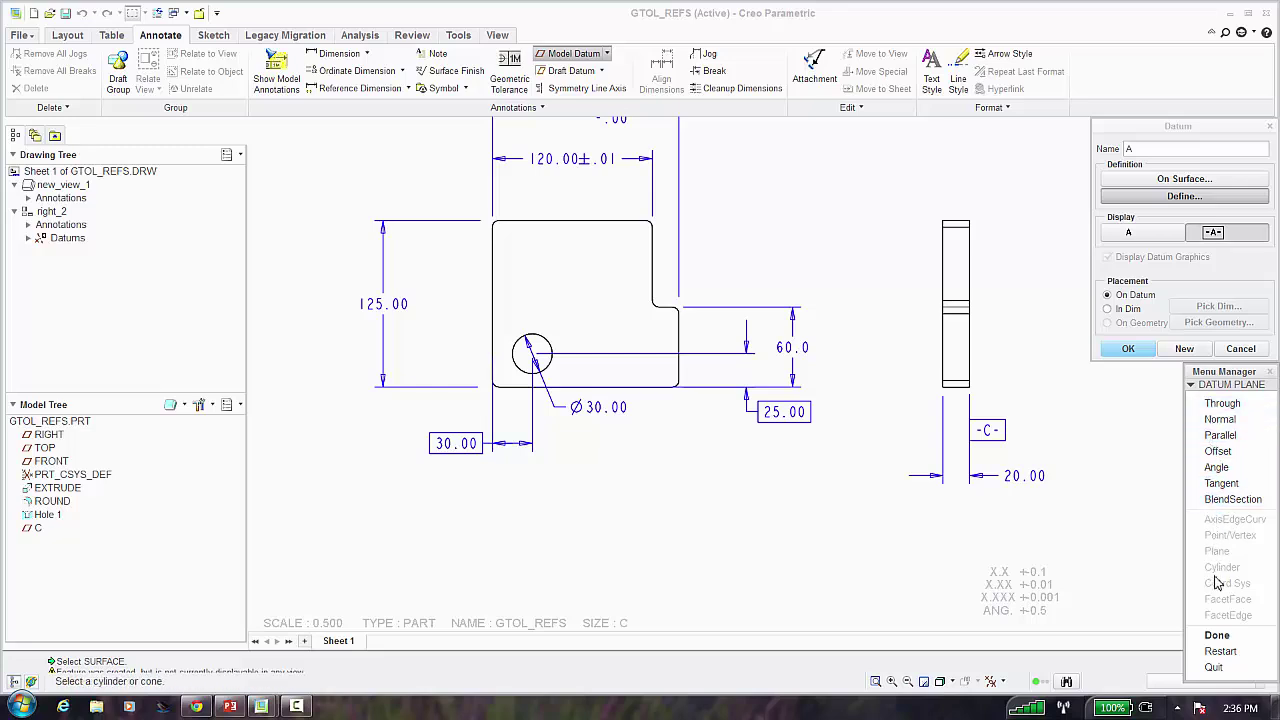
pyautogui.click(1213, 667)
pyautogui.click(1241, 349)
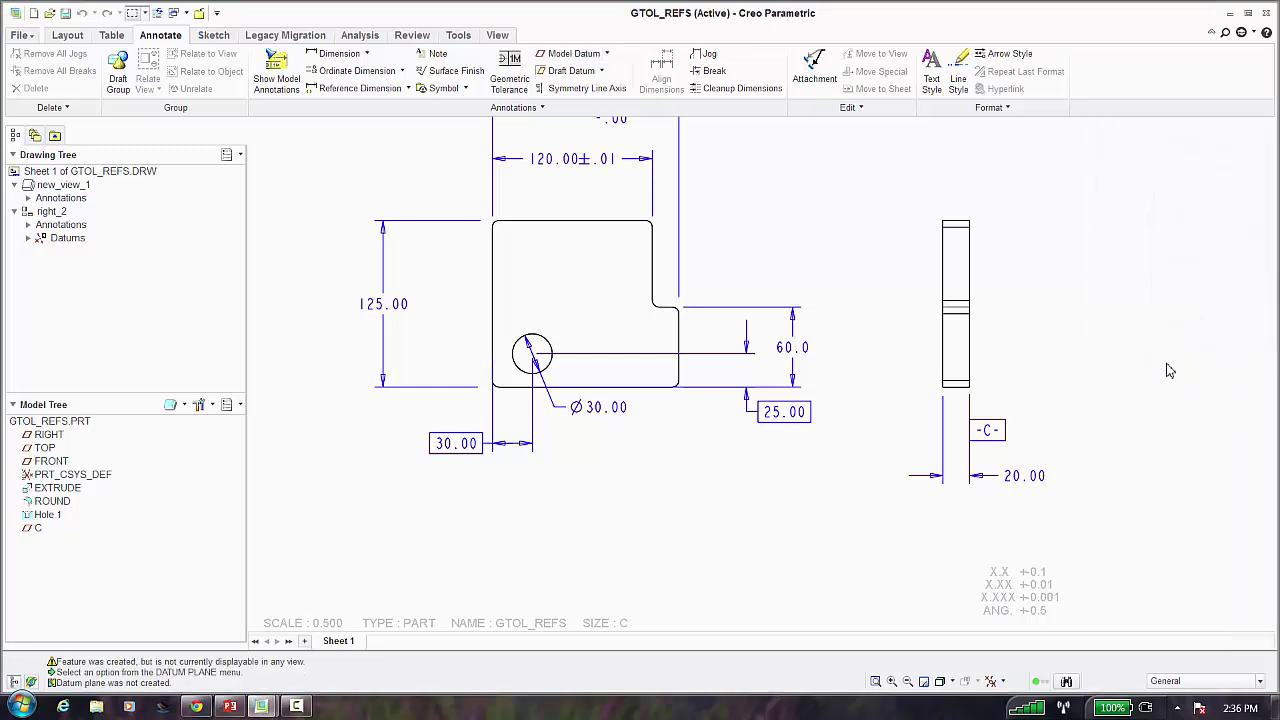
# Open GTOL_REFS.PRT from the Model Tree in its own 3-D window and orbit it
pyautogui.click(87, 425)
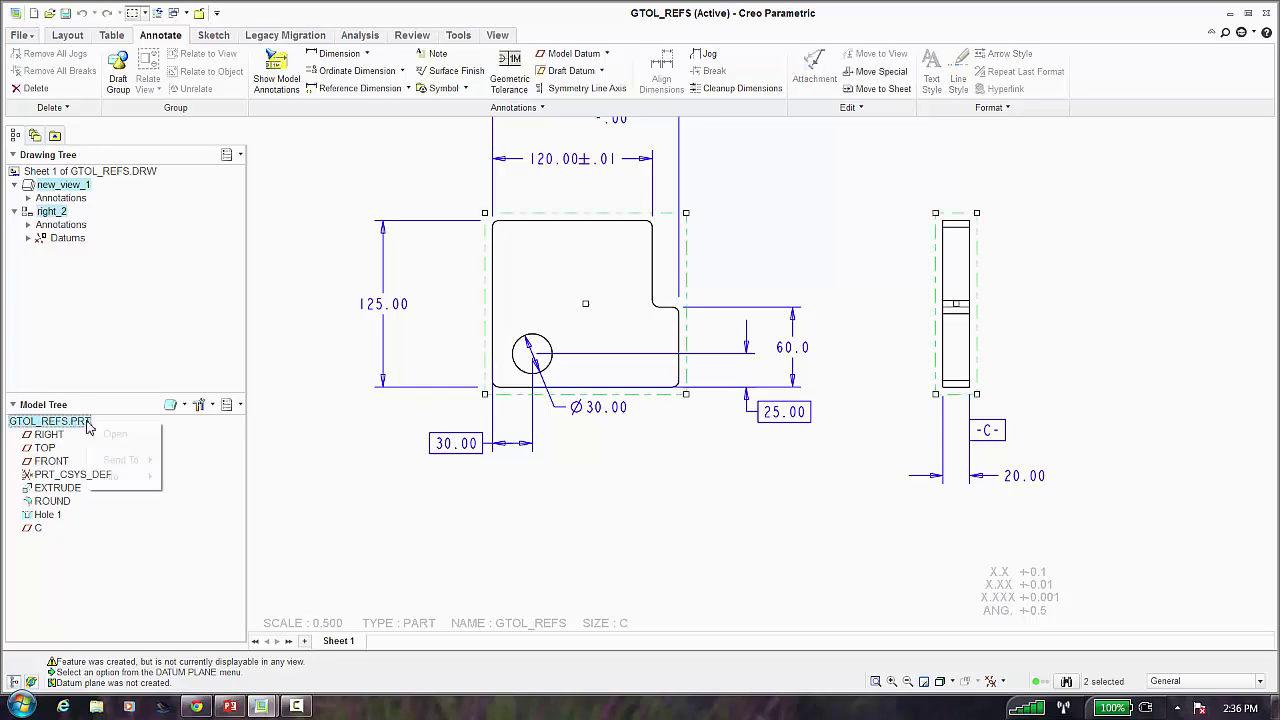
pyautogui.rightClick(90, 425)
pyautogui.click(112, 437)
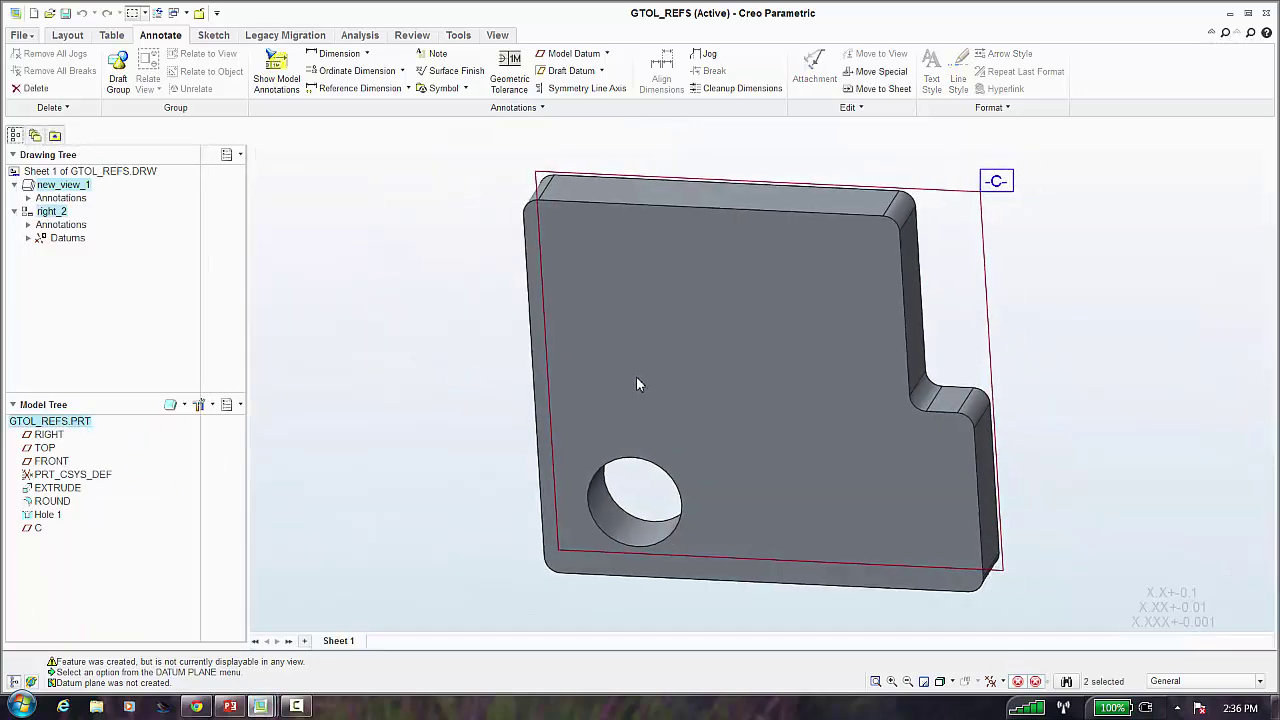
pyautogui.moveTo(674, 337); pyautogui.dragTo(648, 418, button='middle')
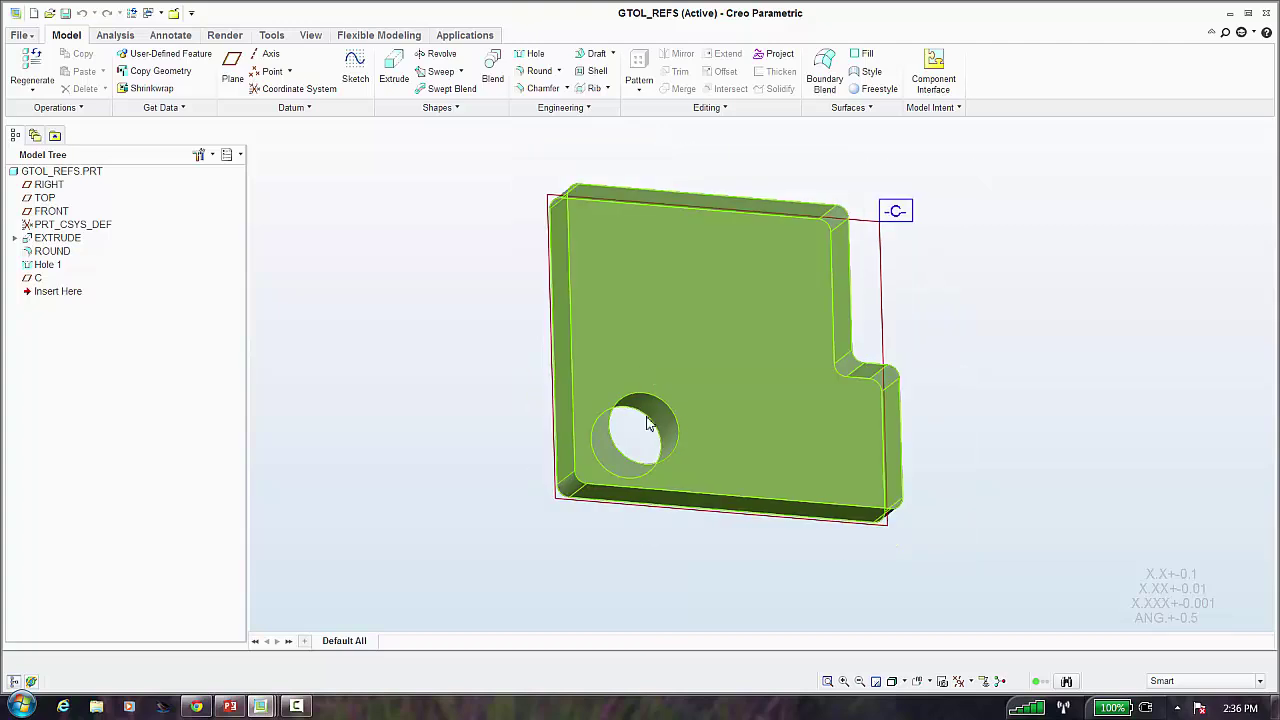
# Create datum planes DTM1 on the part's left face and DTM2 on its bottom face
pyautogui.click(232, 64)
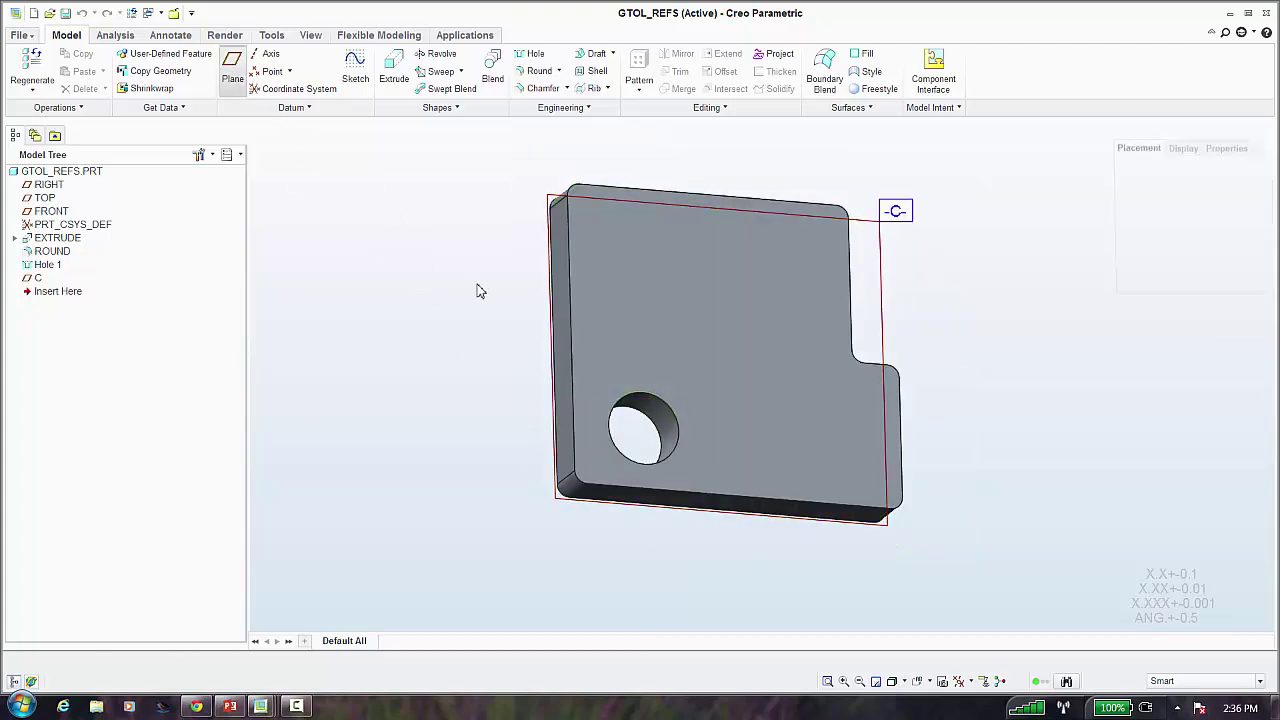
pyautogui.click(568, 290)
pyautogui.middleClick(672, 538)
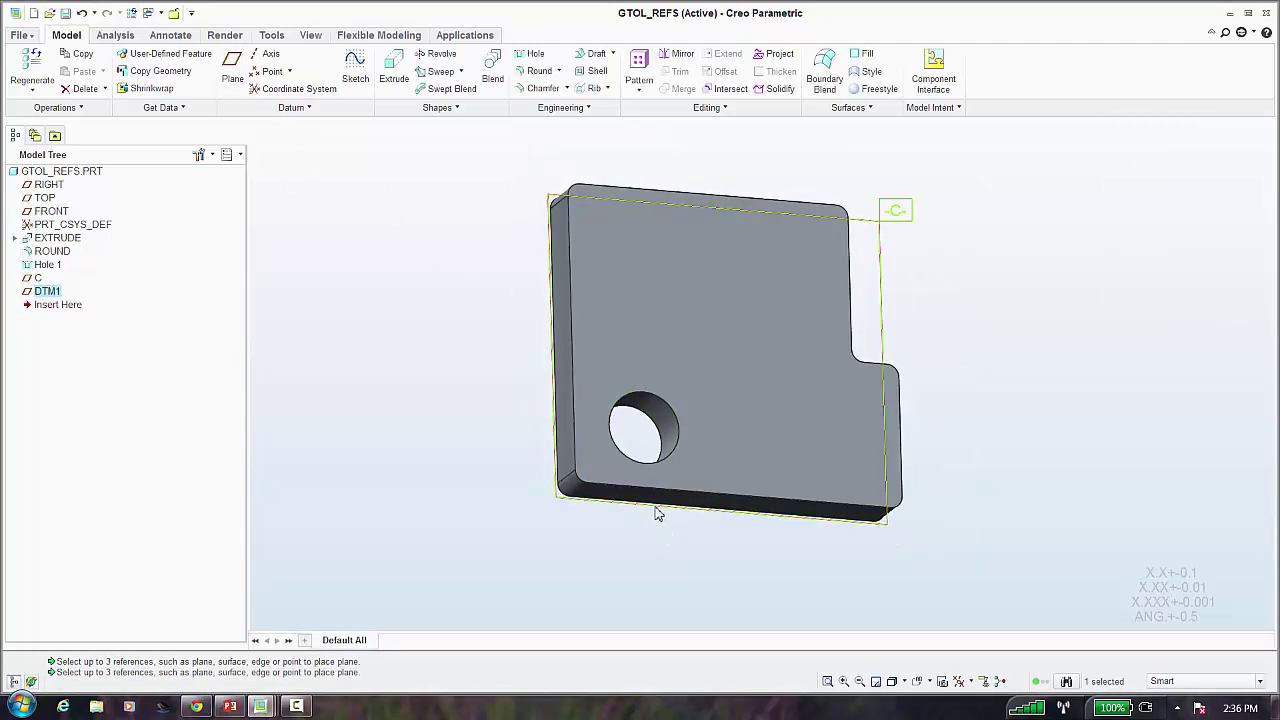
pyautogui.click(563, 400)
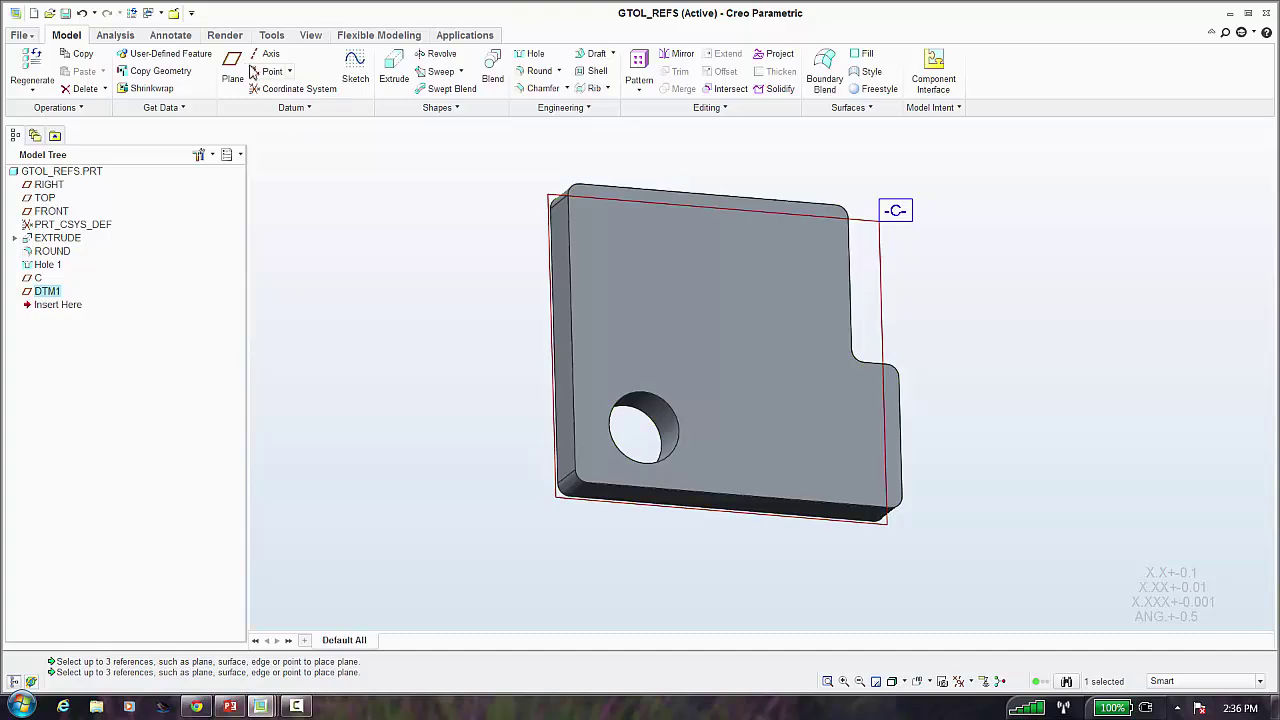
pyautogui.click(652, 504)
pyautogui.middleClick(398, 417)
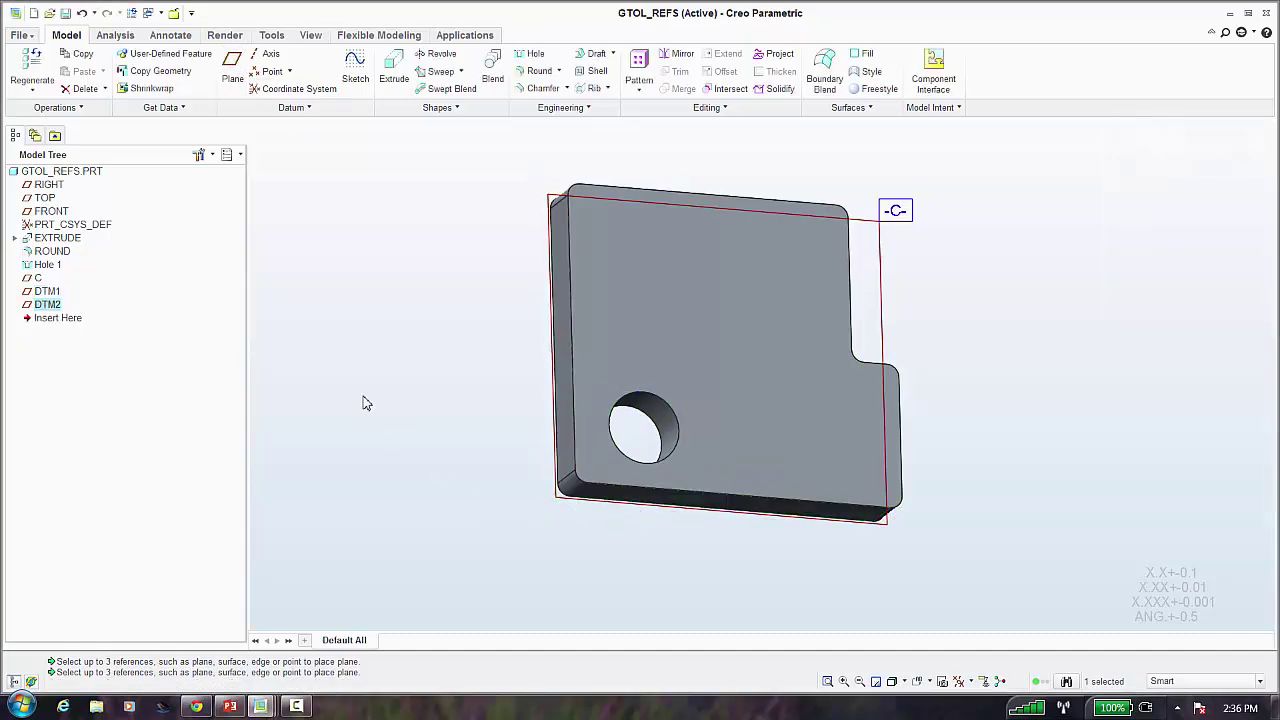
# Select datum planes C, DTM2 and DTM1 and turn on Plane Display
pyautogui.click(40, 278)
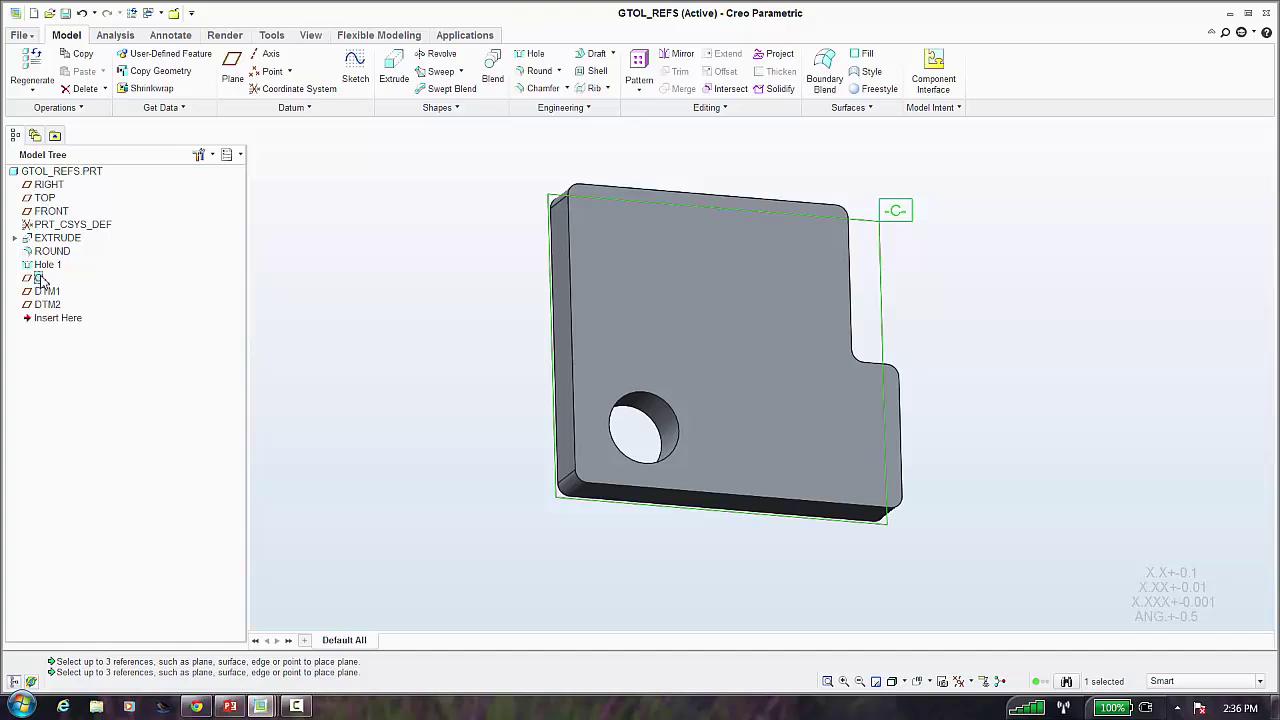
pyautogui.click(47, 304)
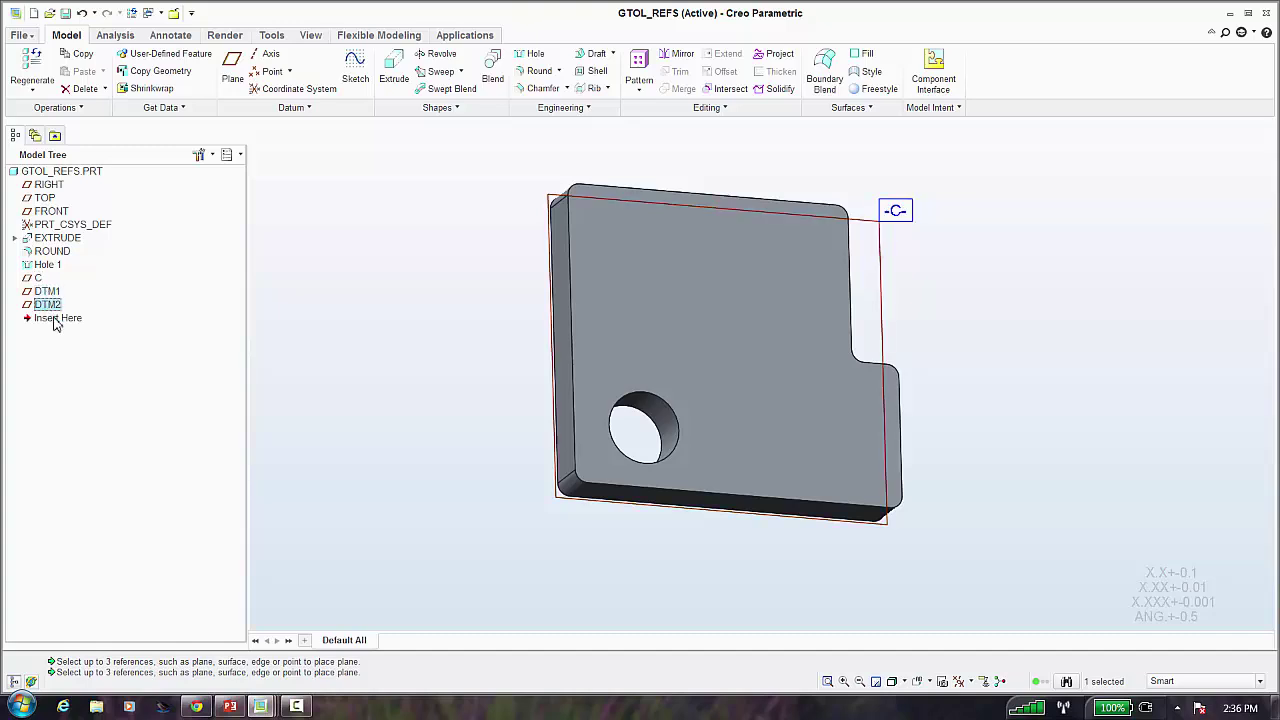
pyautogui.click(50, 293)
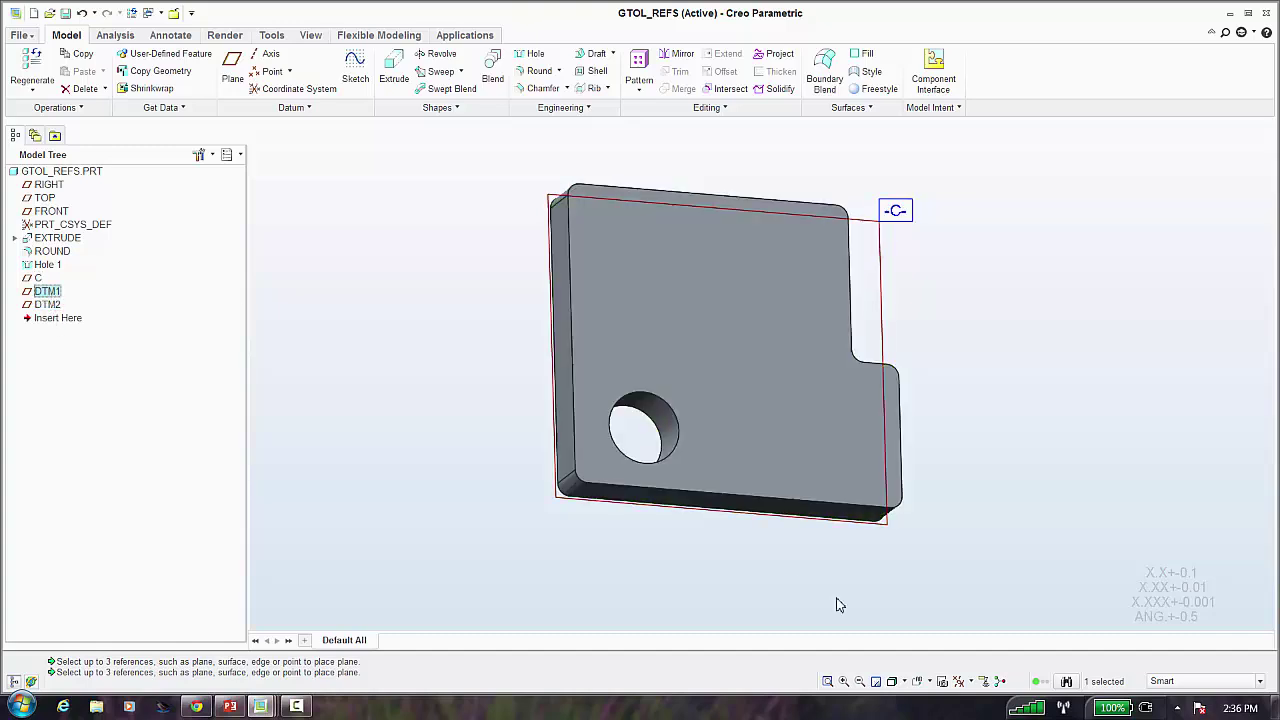
pyautogui.click(970, 682)
pyautogui.click(1000, 664)
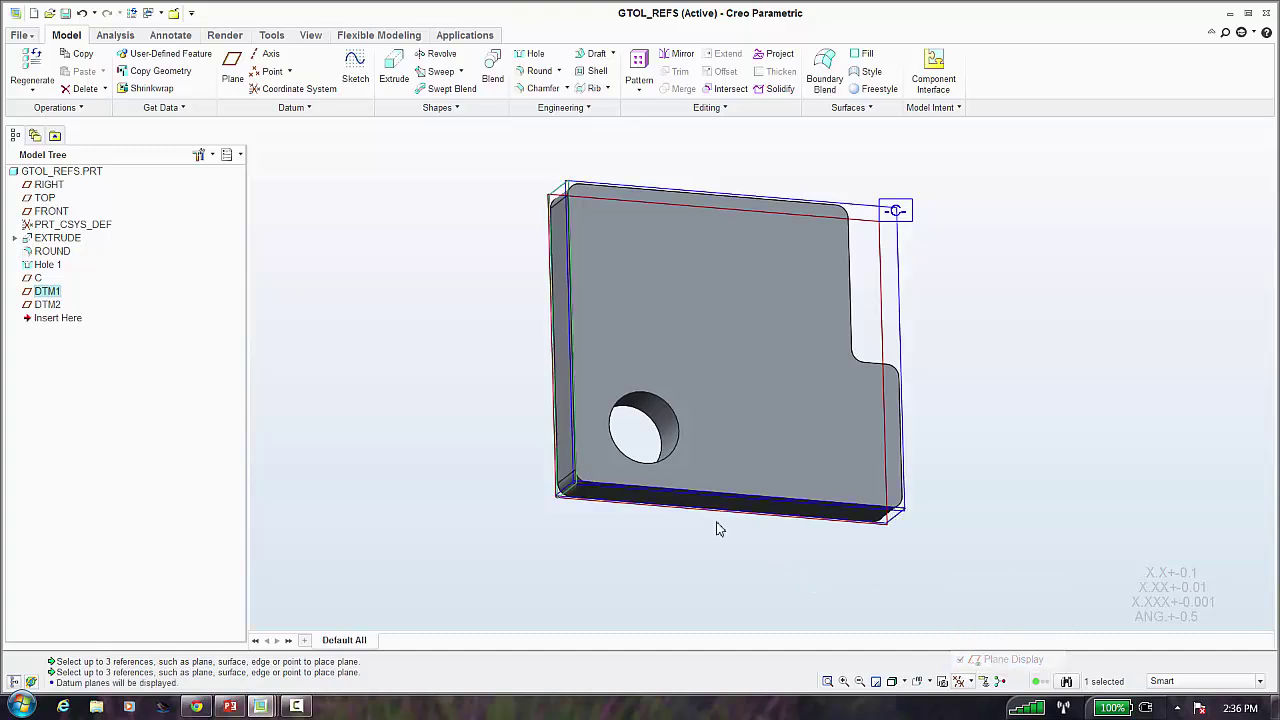
# Turn on datum plane name tags in the View tools and reorient the model
pyautogui.click(310, 35)
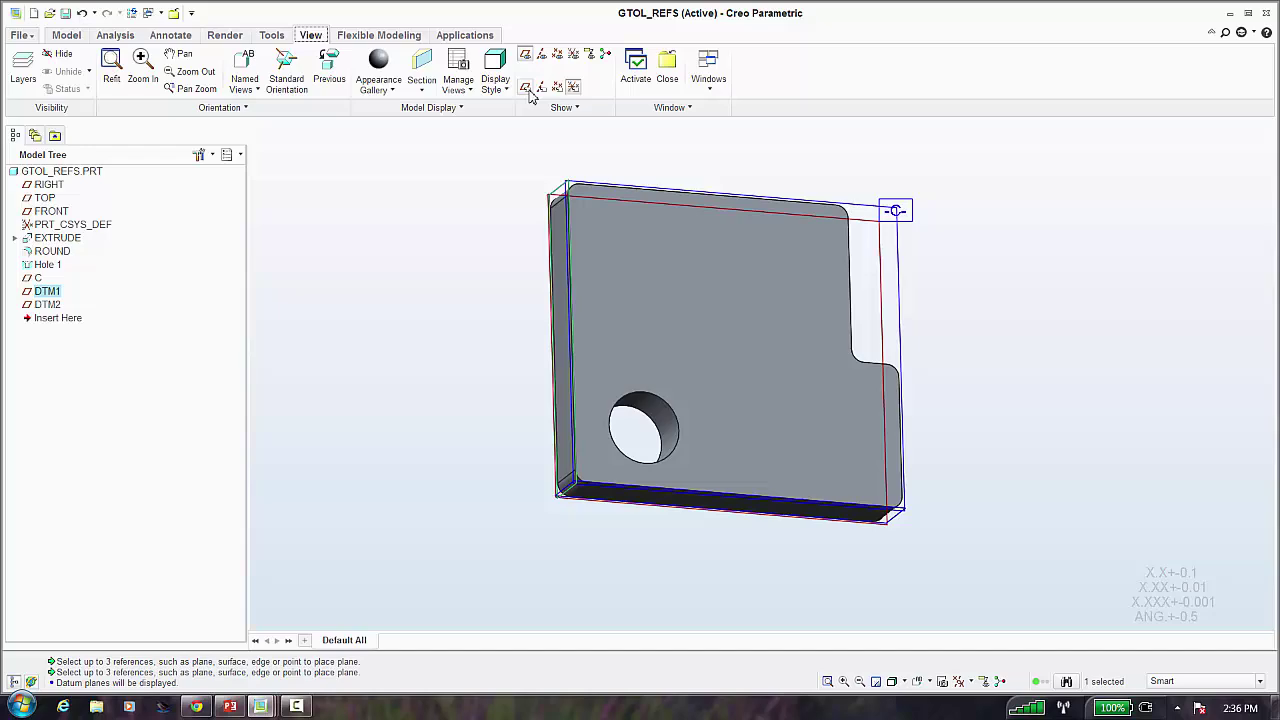
pyautogui.click(527, 88)
pyautogui.click(480, 282)
pyautogui.moveTo(620, 286); pyautogui.dragTo(600, 322, button='middle')
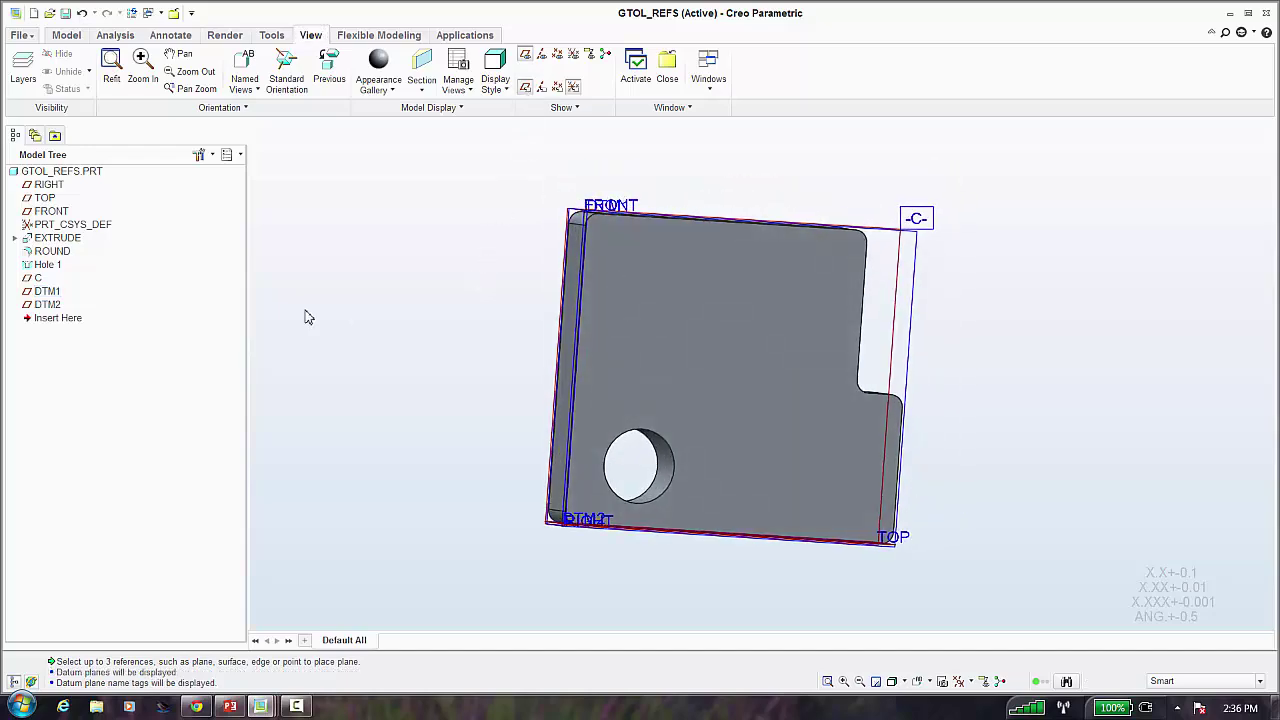
# Rename datum plane DTM1 to A and display it as a boxed -A- tag
pyautogui.rightClick(48, 292)
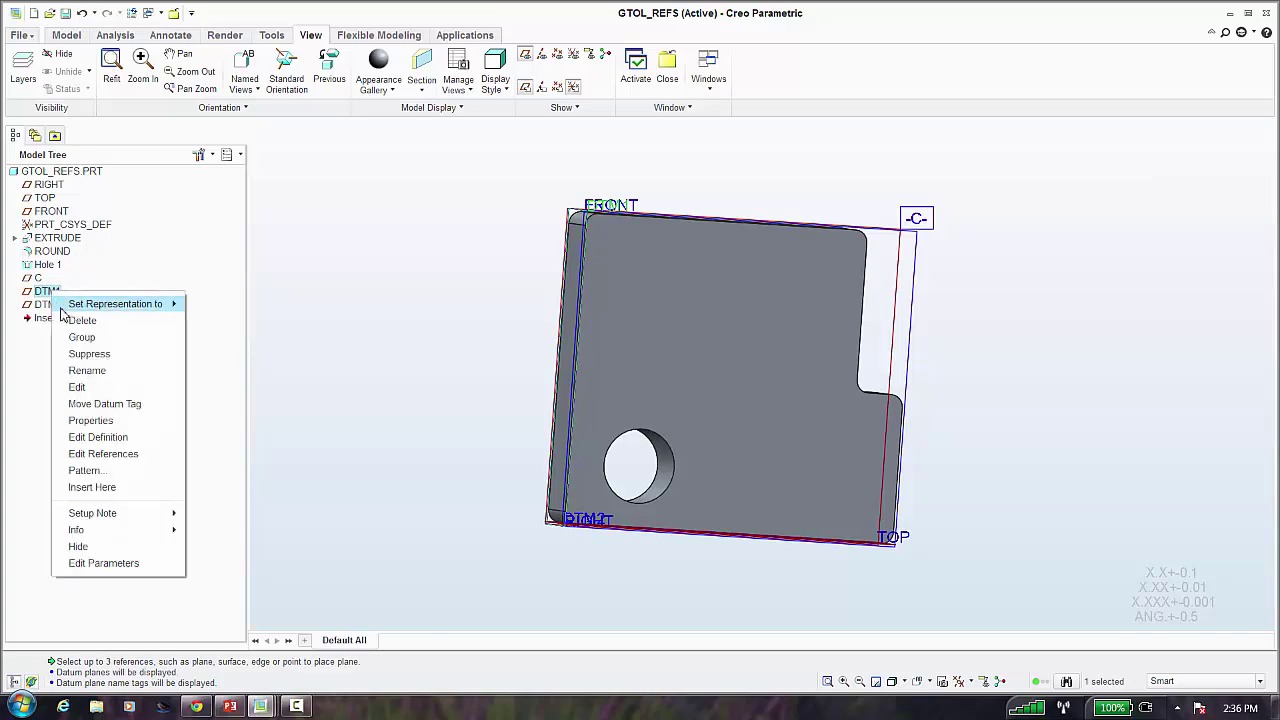
pyautogui.click(88, 420)
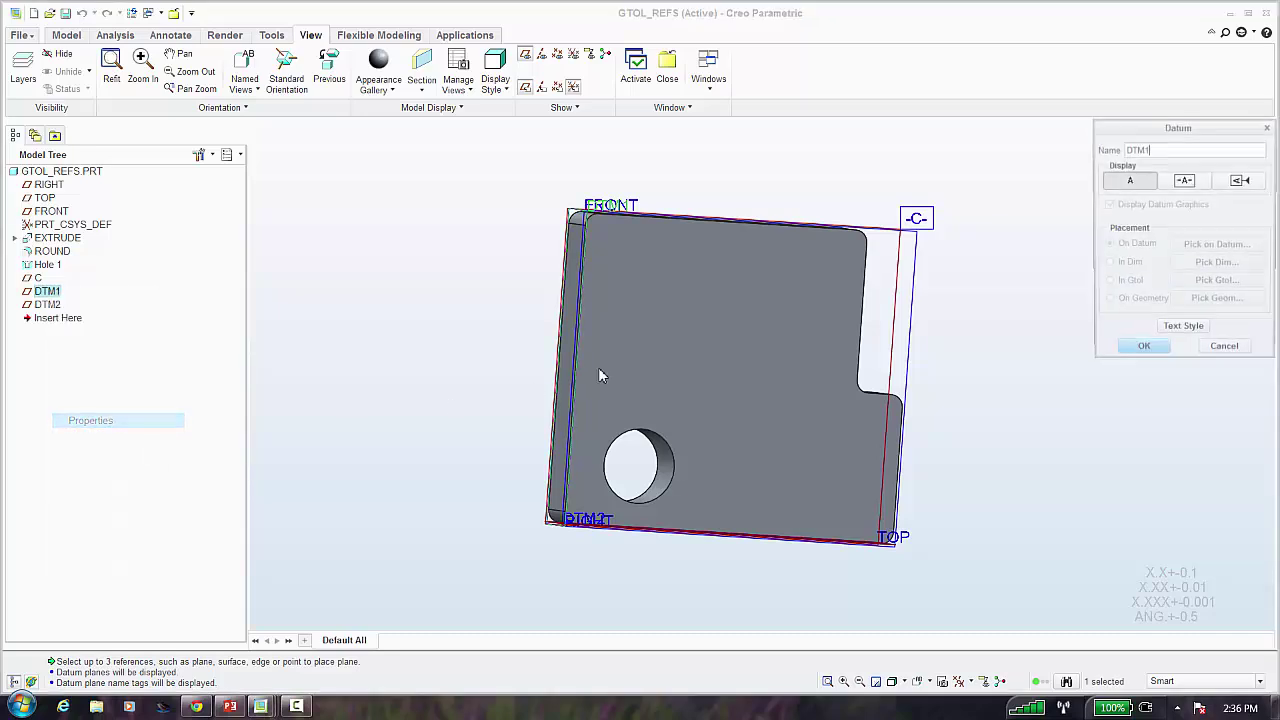
pyautogui.click(1196, 186)
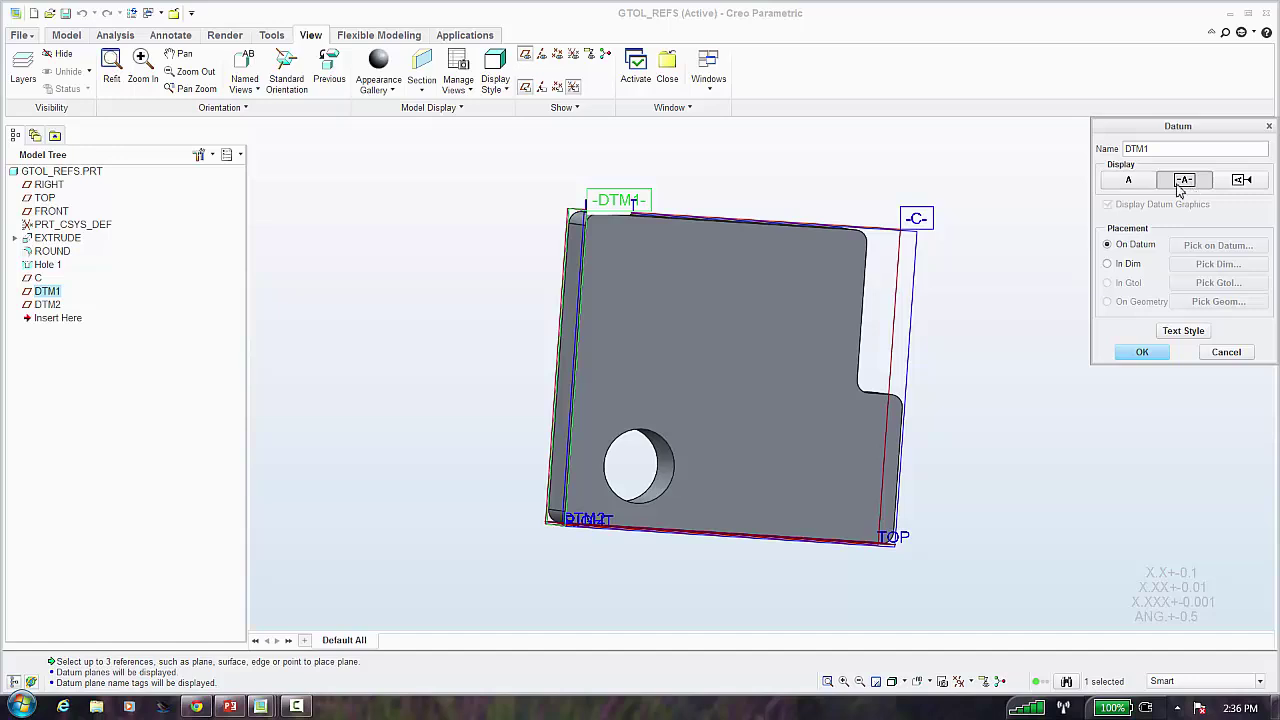
pyautogui.doubleClick(1161, 150)
pyautogui.write('A')
pyautogui.click(1149, 348)
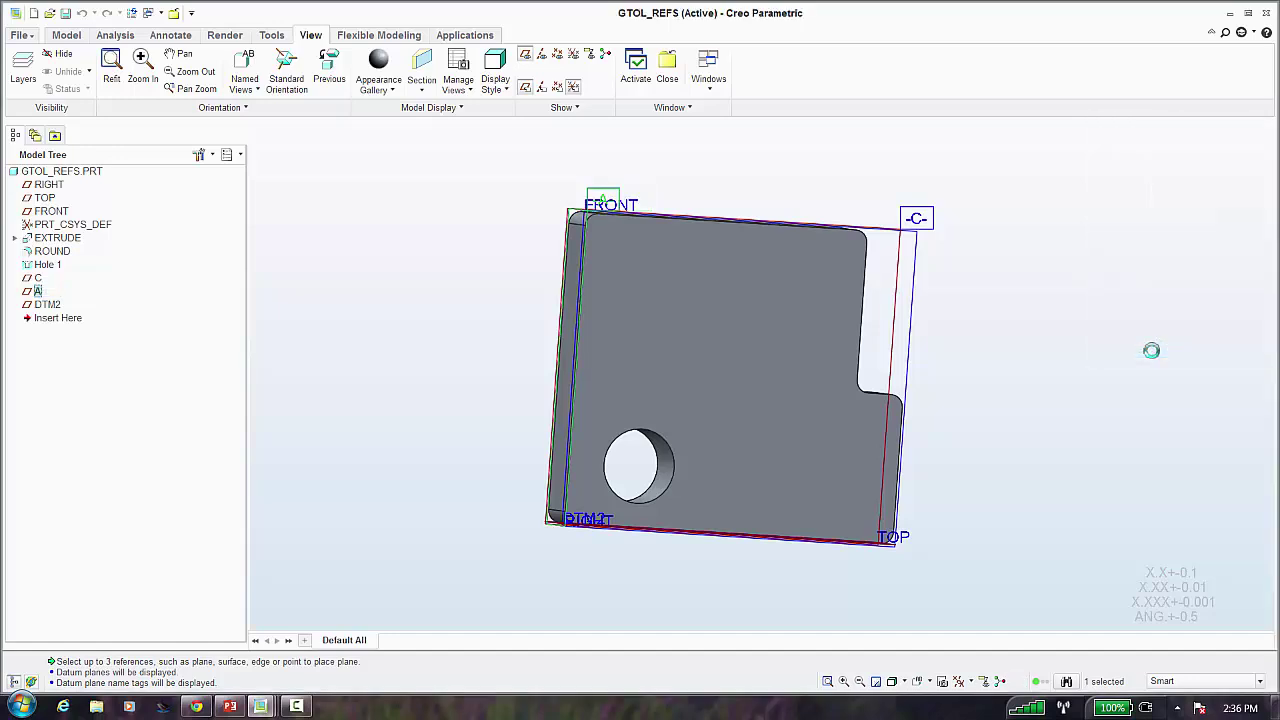
# Rename DTM2 to B with a boxed -B- tag, then return to the GTOL_REFS drawing
pyautogui.rightClick(52, 304)
pyautogui.click(80, 436)
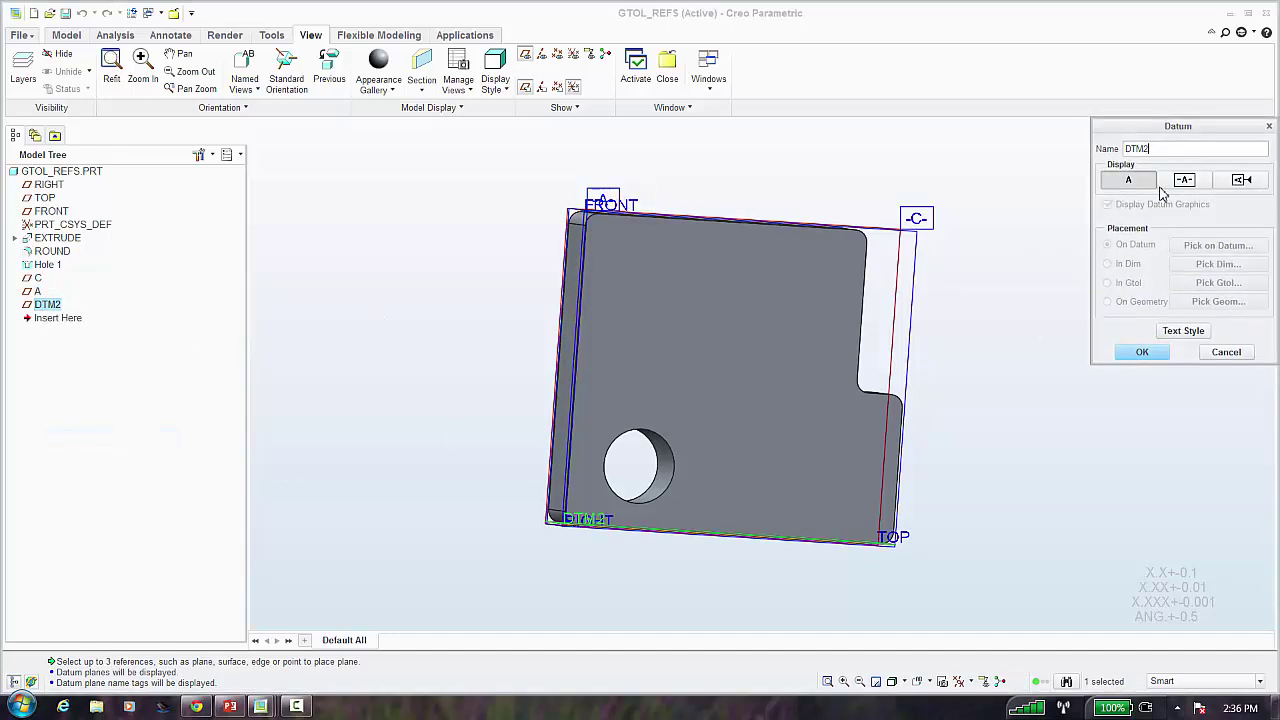
pyautogui.moveTo(1166, 147); pyautogui.dragTo(1085, 142)
pyautogui.write('B')
pyautogui.click(1185, 180)
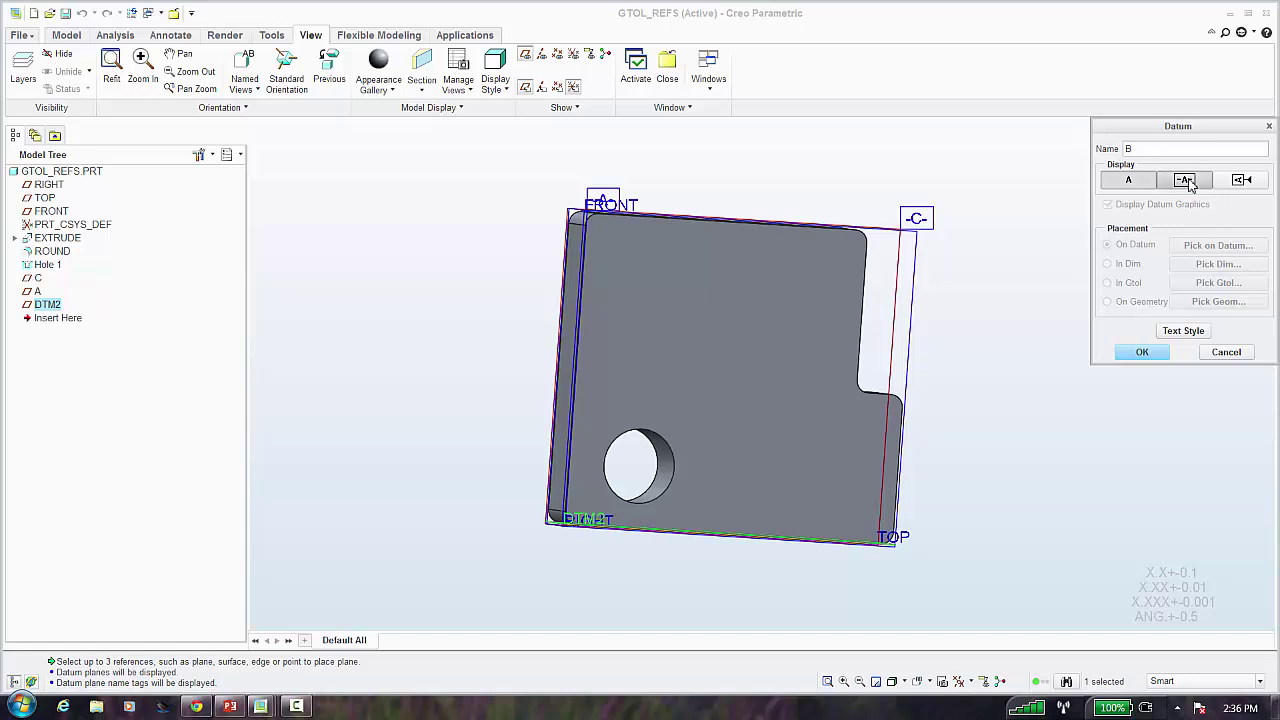
pyautogui.click(1142, 351)
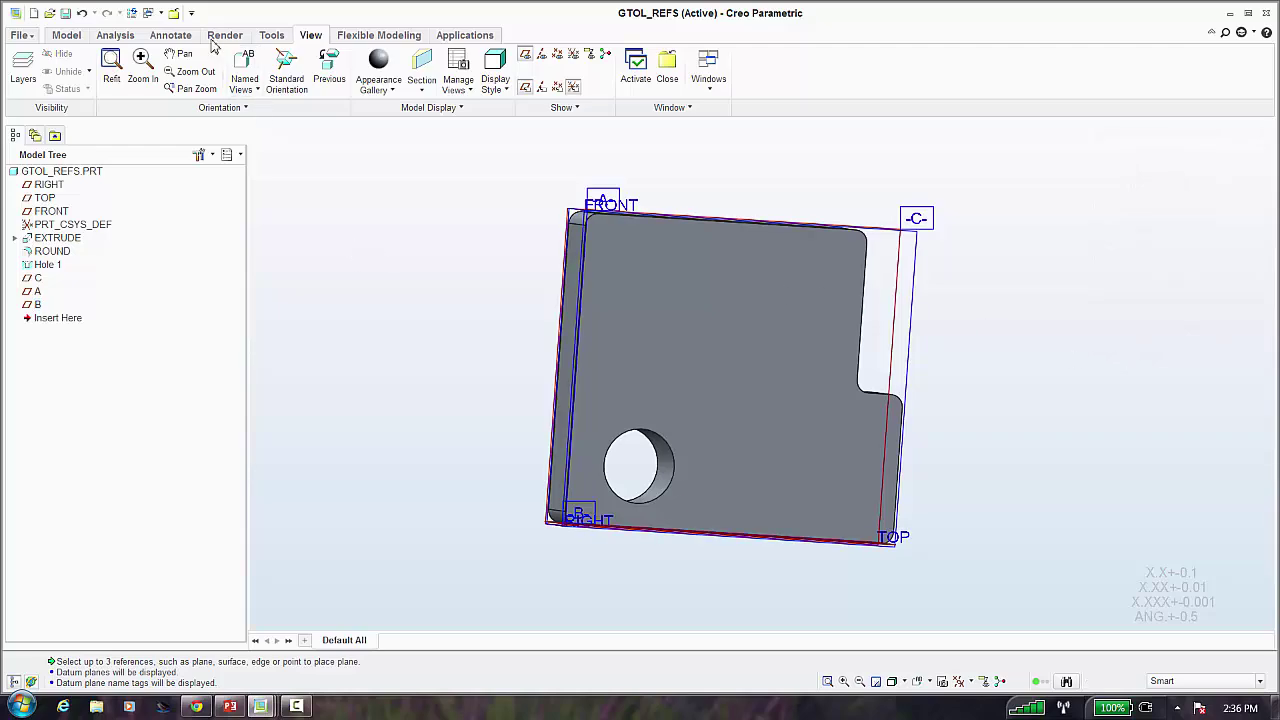
pyautogui.click(173, 13)
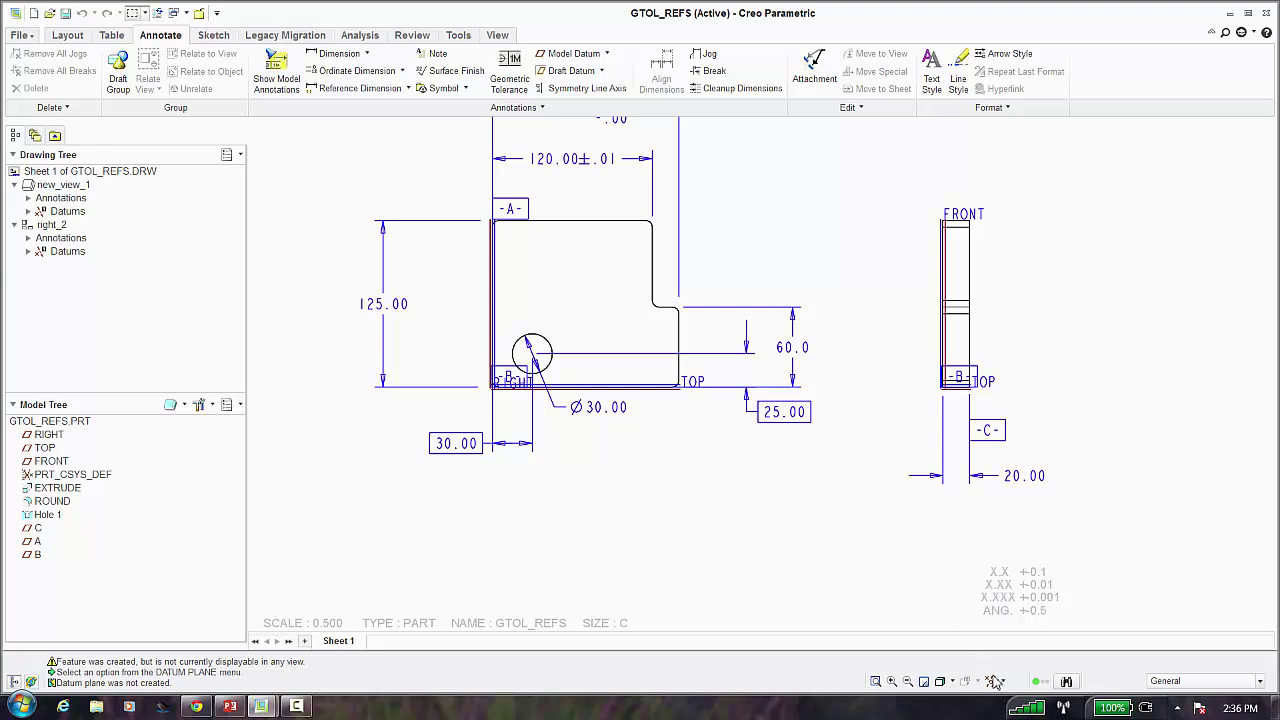
# Review displayed datum types and move datum tag A below the part near 30.00
pyautogui.click(1001, 681)
pyautogui.click(795, 561)
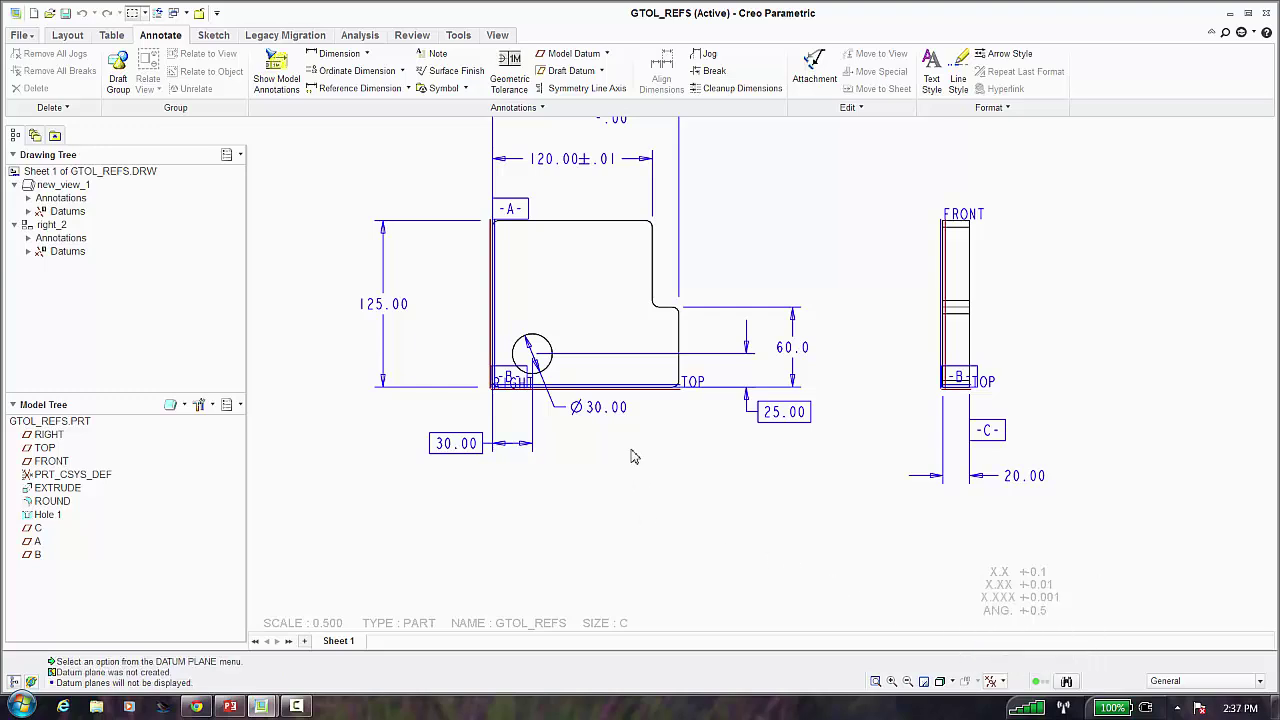
pyautogui.click(514, 212)
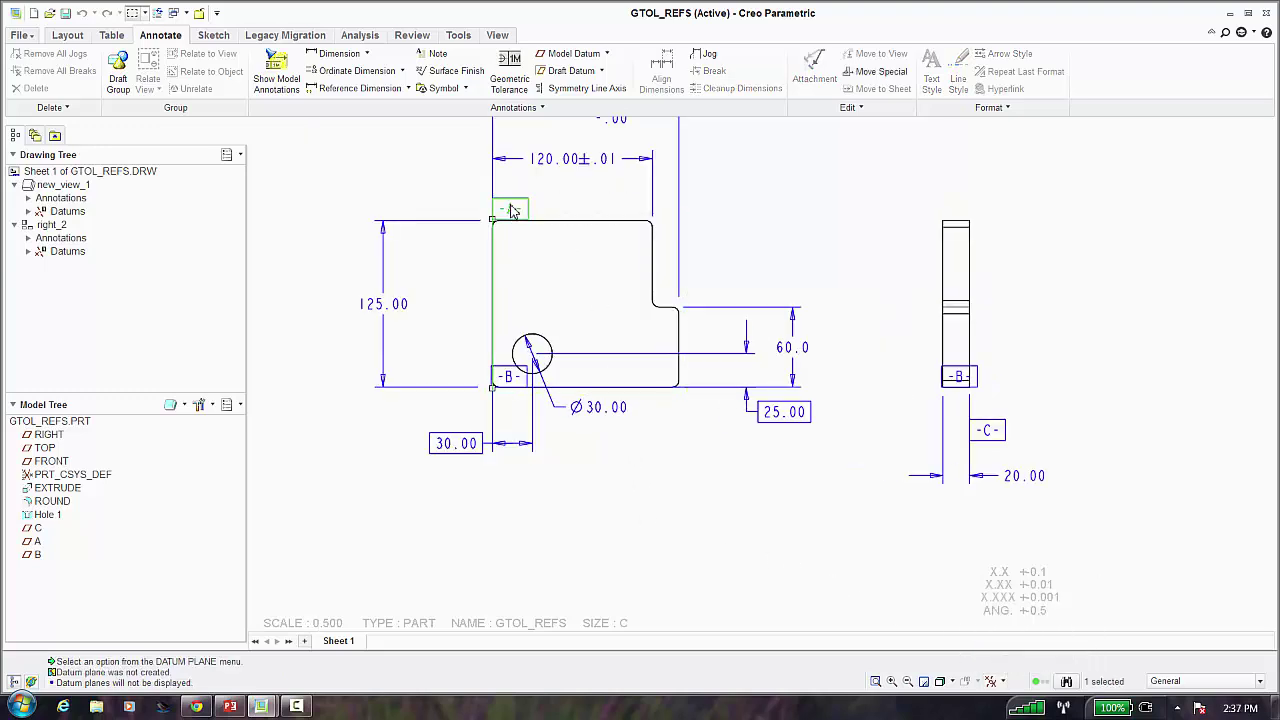
pyautogui.moveTo(492, 220); pyautogui.dragTo(448, 432)
pyautogui.click(545, 403)
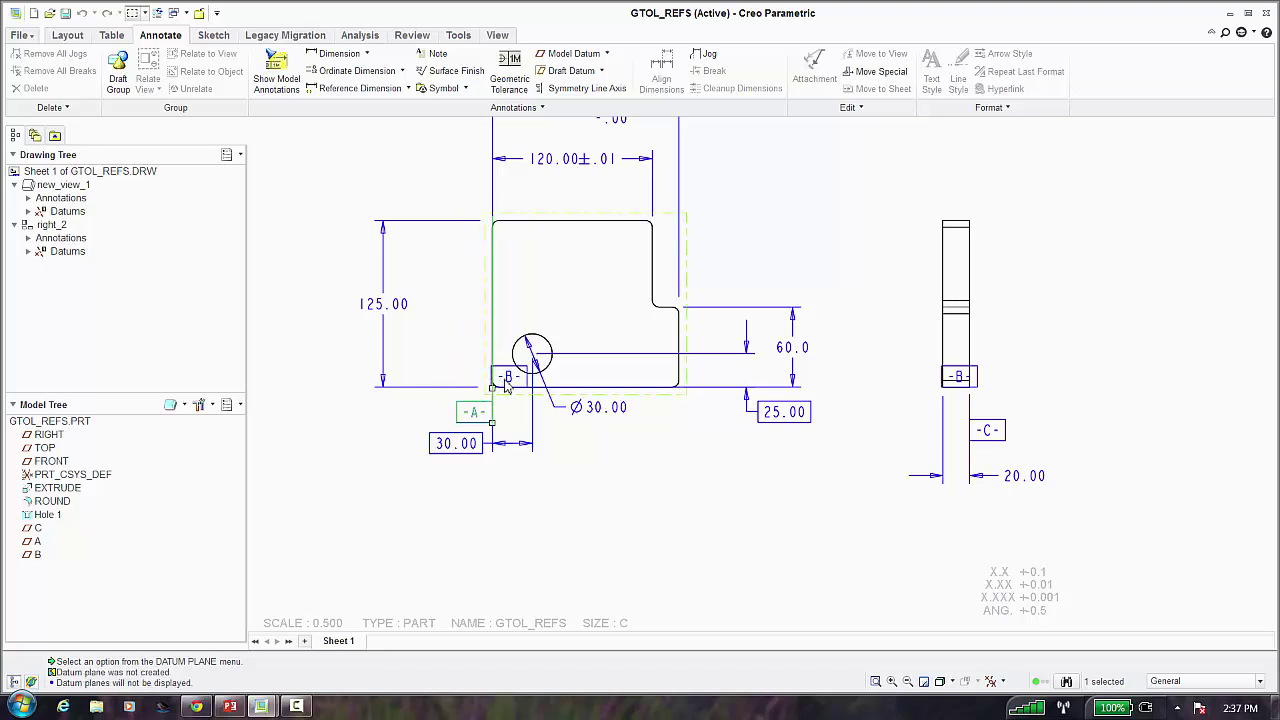
# Move datum tag B below the part's right end, lower the 30.00 dimension and nudge A down
pyautogui.click(505, 396)
pyautogui.scroll(3, 505, 396)
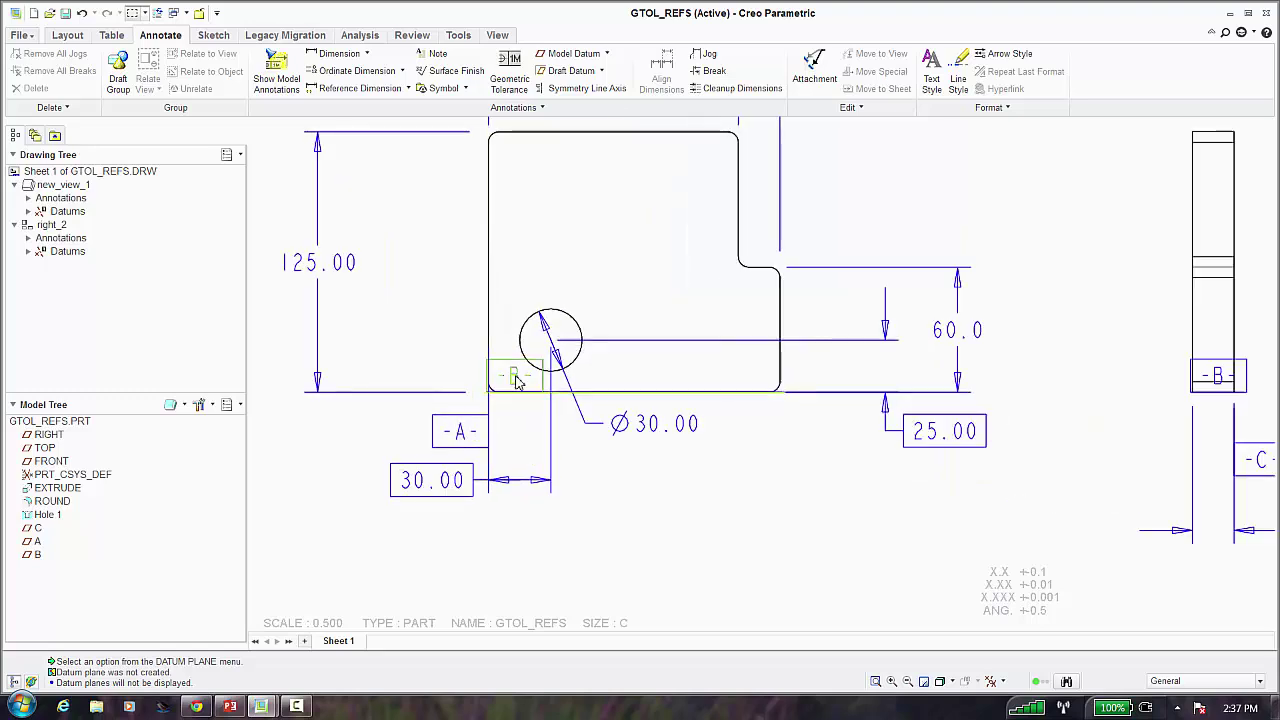
pyautogui.click(488, 390)
pyautogui.moveTo(489, 390); pyautogui.dragTo(809, 435)
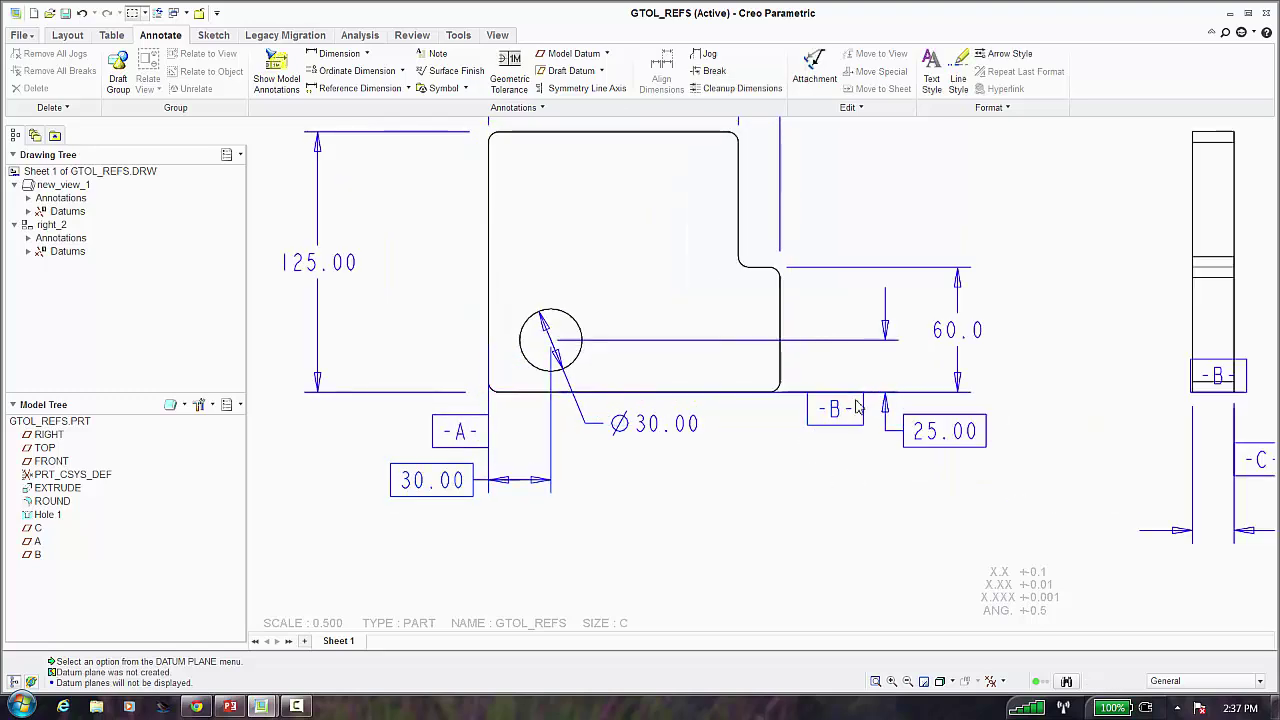
pyautogui.click(455, 485)
pyautogui.moveTo(455, 485); pyautogui.dragTo(439, 537)
pyautogui.moveTo(460, 445); pyautogui.dragTo(461, 474)
pyautogui.click(790, 484)
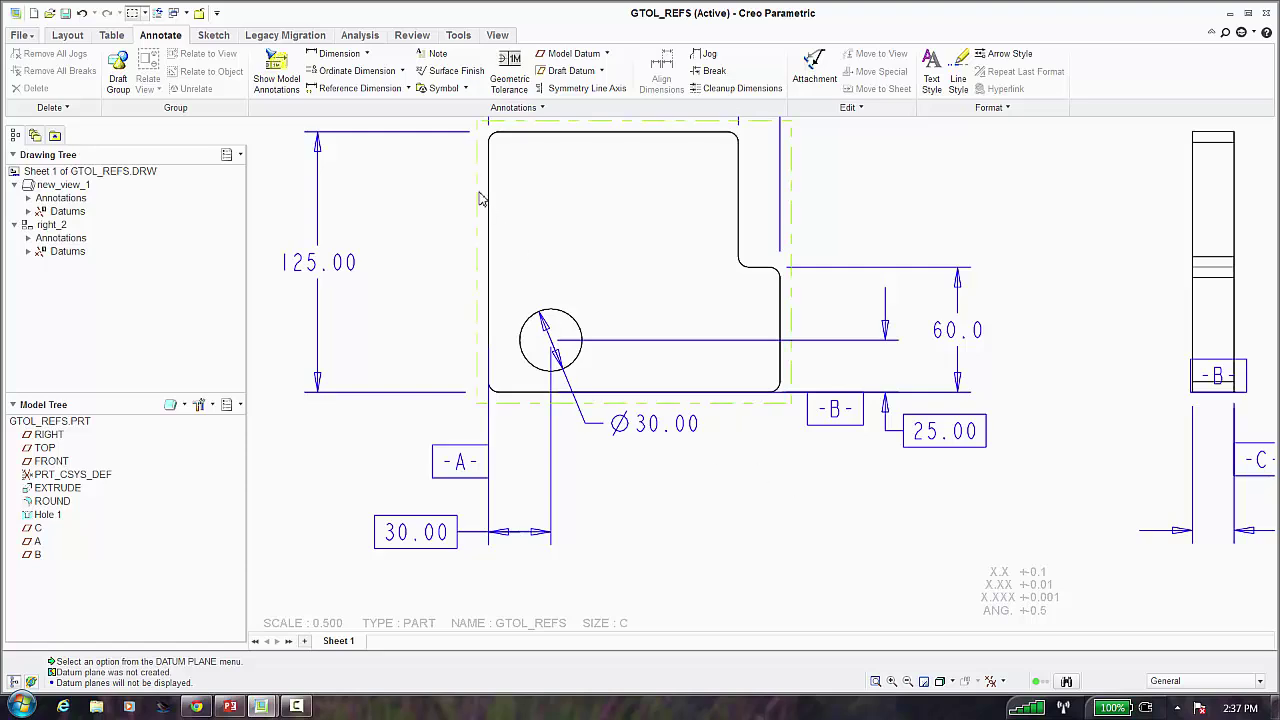
# Move the 25.00 dimension slightly down after checking the 30.00 and 60.0 dimensions
pyautogui.click(488, 423)
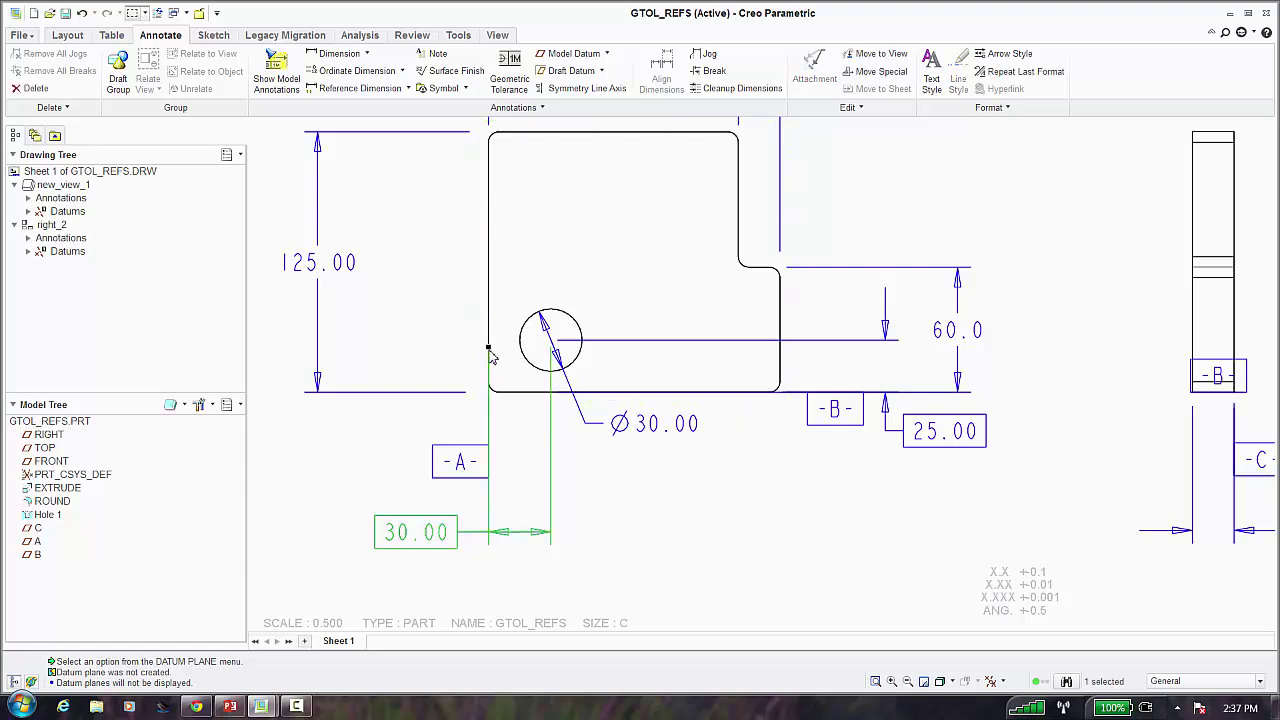
pyautogui.click(792, 394)
pyautogui.click(778, 396)
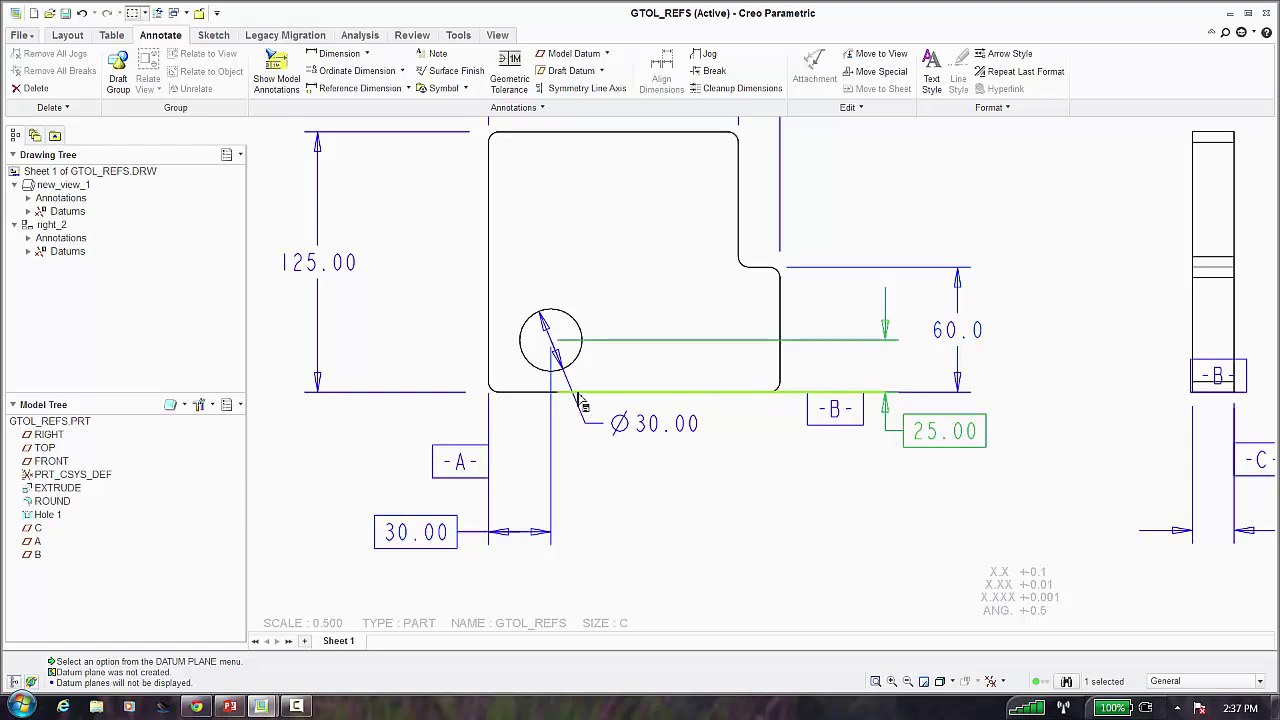
pyautogui.click(778, 450)
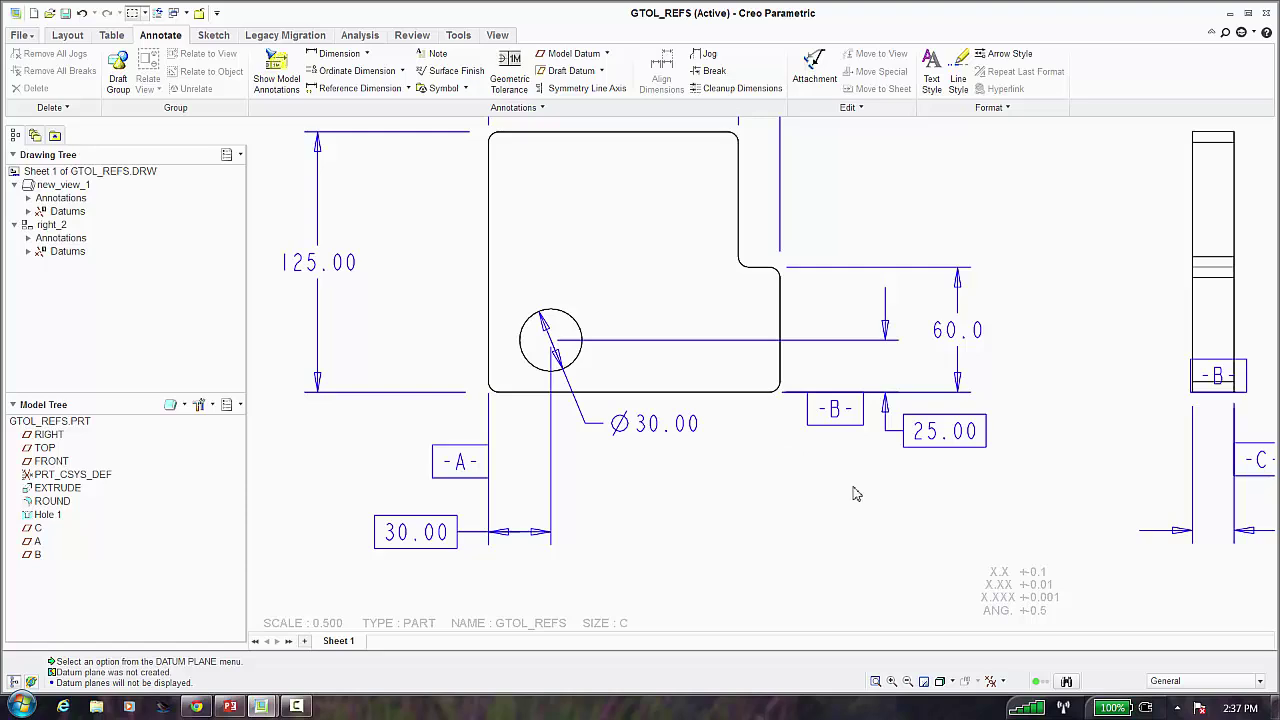
pyautogui.click(932, 431)
pyautogui.moveTo(932, 431); pyautogui.dragTo(938, 458)
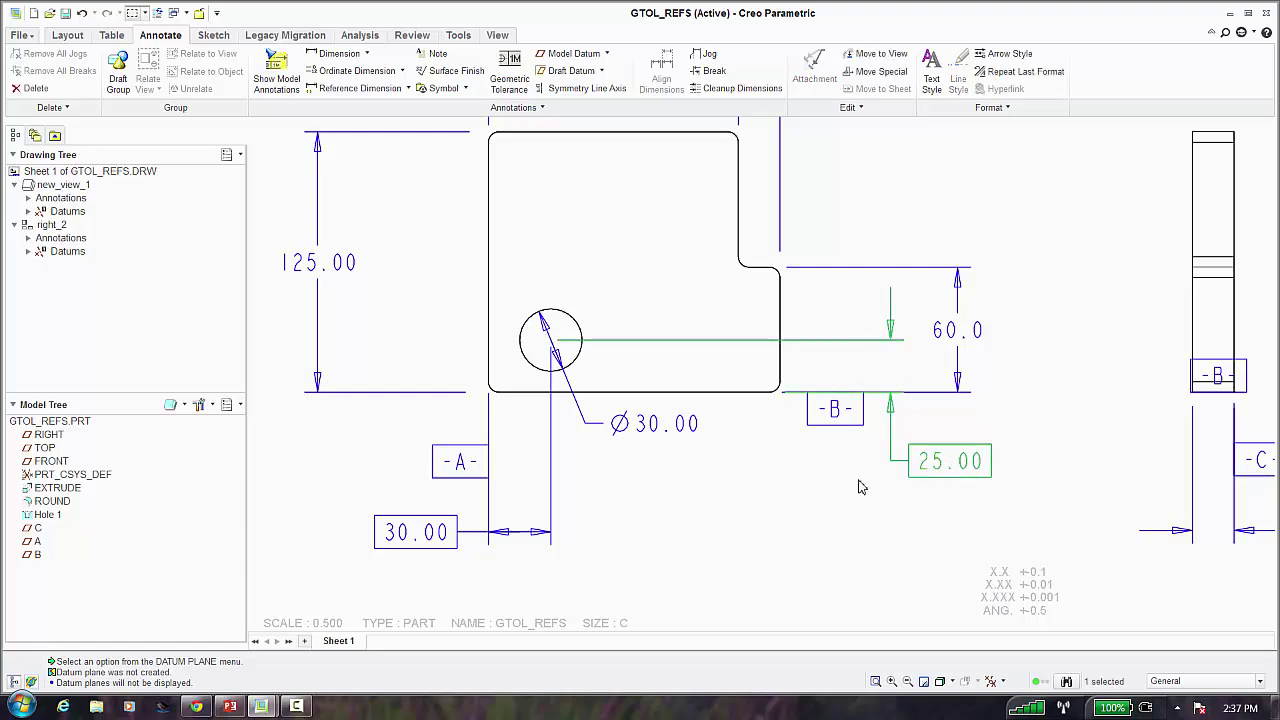
pyautogui.click(857, 486)
# Delete the duplicate -B- datum tag from the side view
pyautogui.scroll(-2, 860, 486)
pyautogui.moveTo(852, 486); pyautogui.dragTo(783, 486, button='middle')
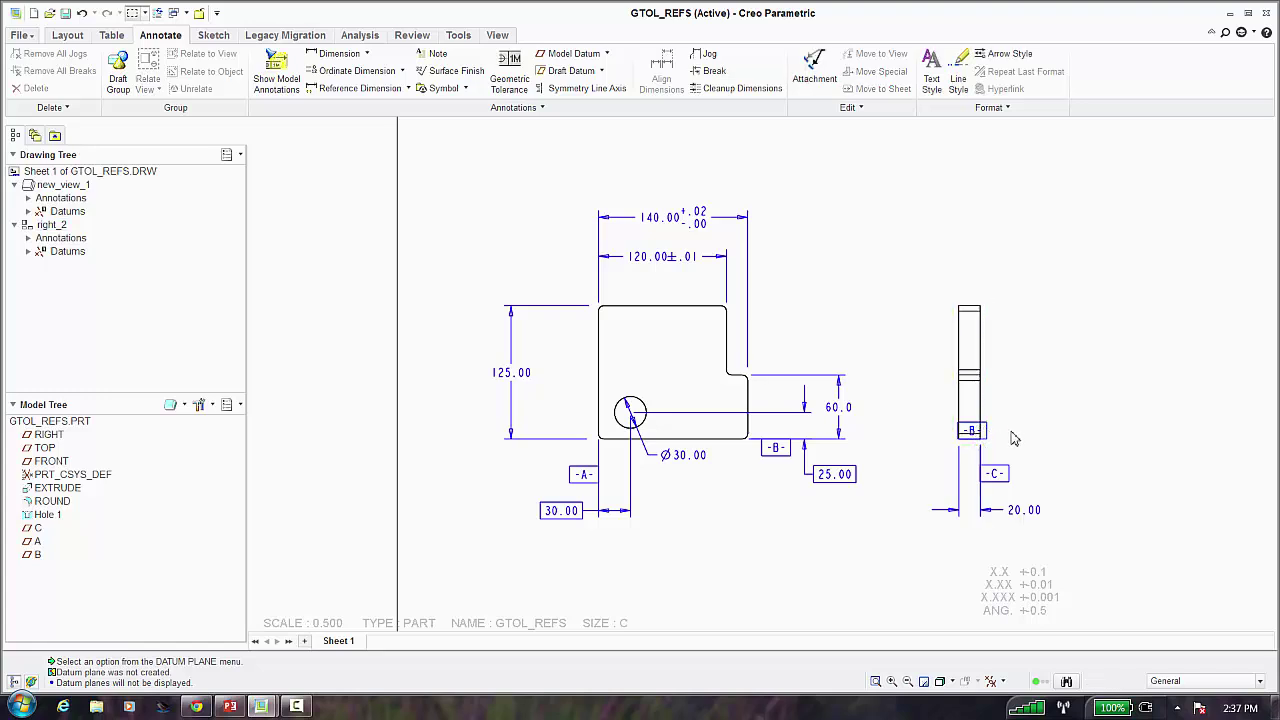
pyautogui.scroll(2, 1012, 435)
pyautogui.scroll(-1, 1017, 435)
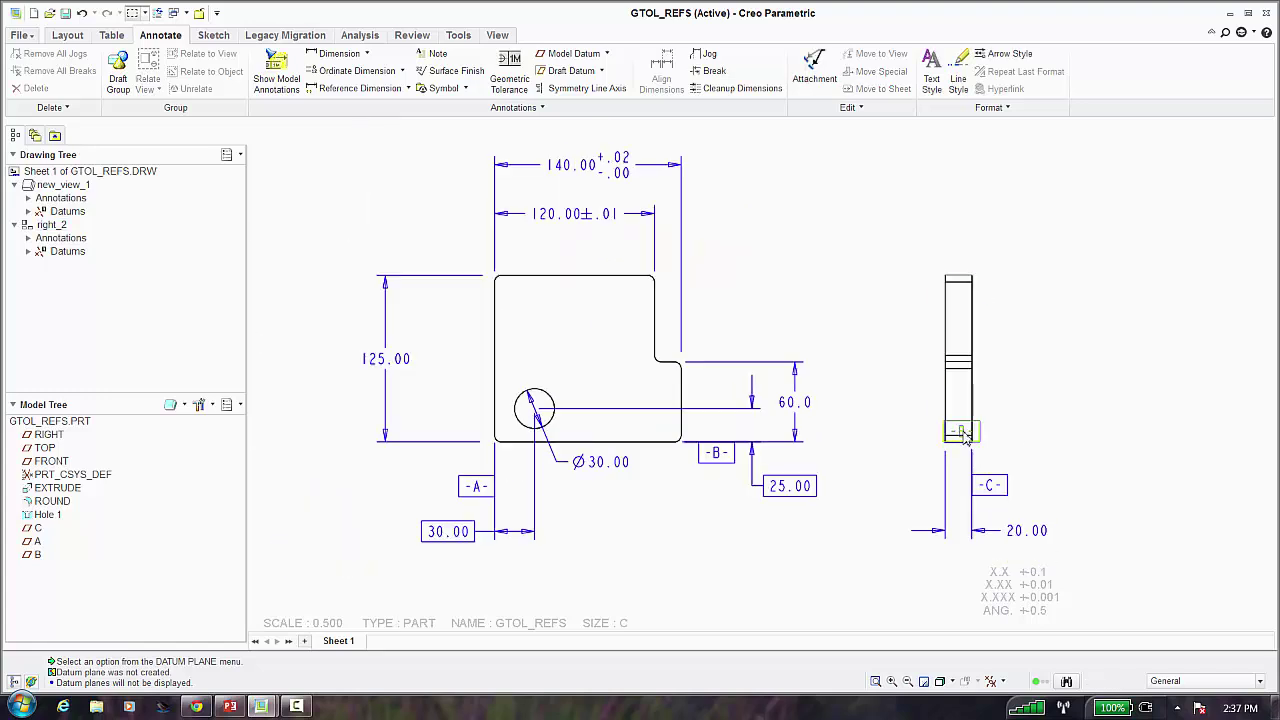
pyautogui.click(965, 437)
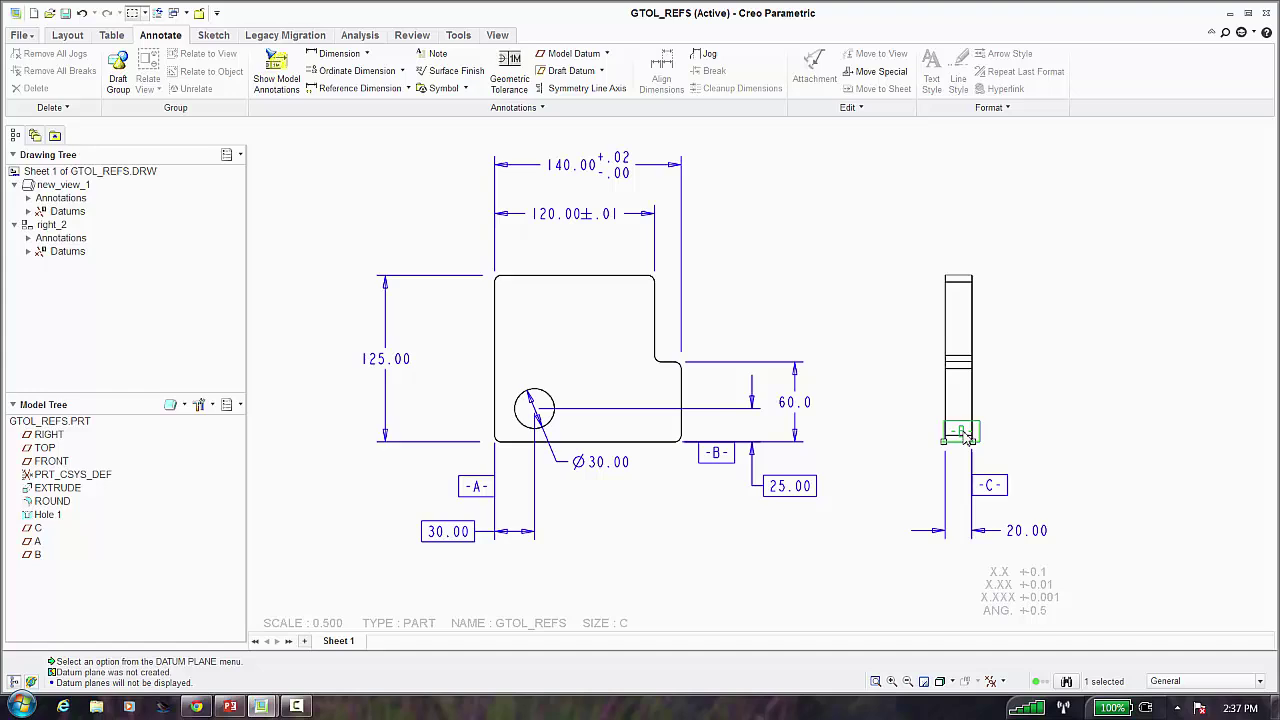
pyautogui.rightClick(966, 437)
pyautogui.click(988, 442)
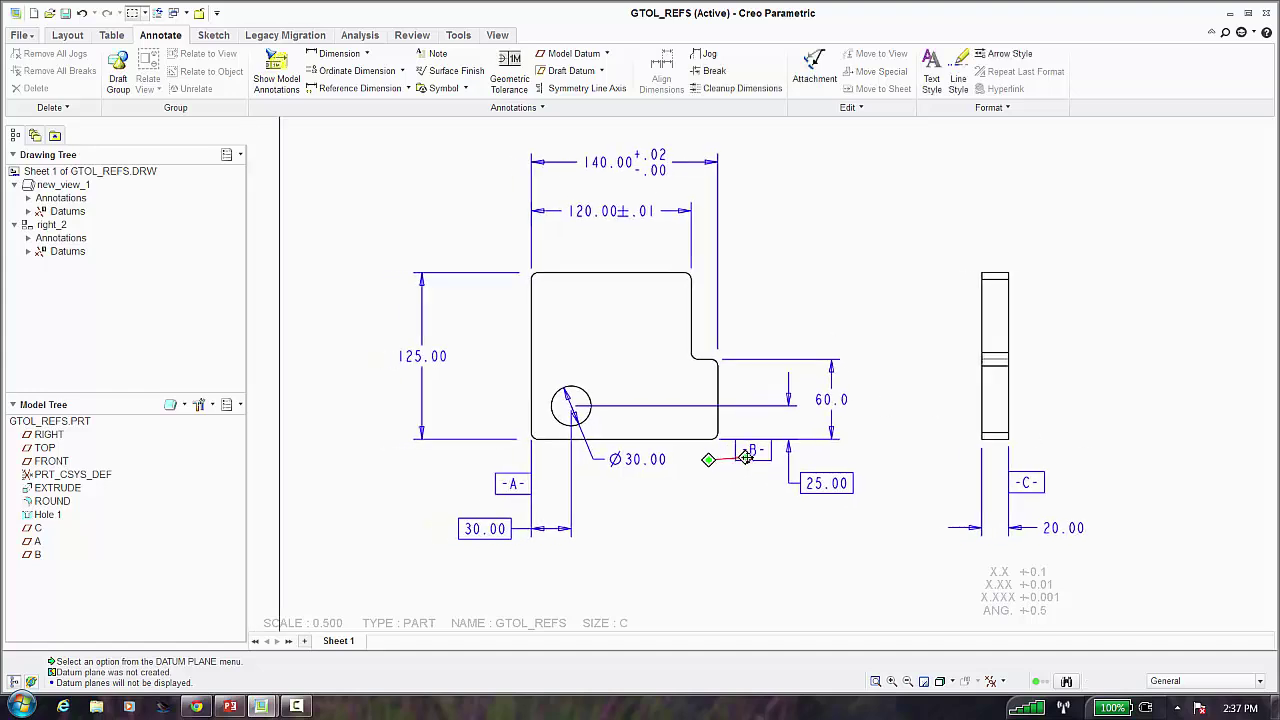
# Start a position geometric tolerance with Edge reference type on the part's bottom edge, then open Placement Type
pyautogui.click(510, 78)
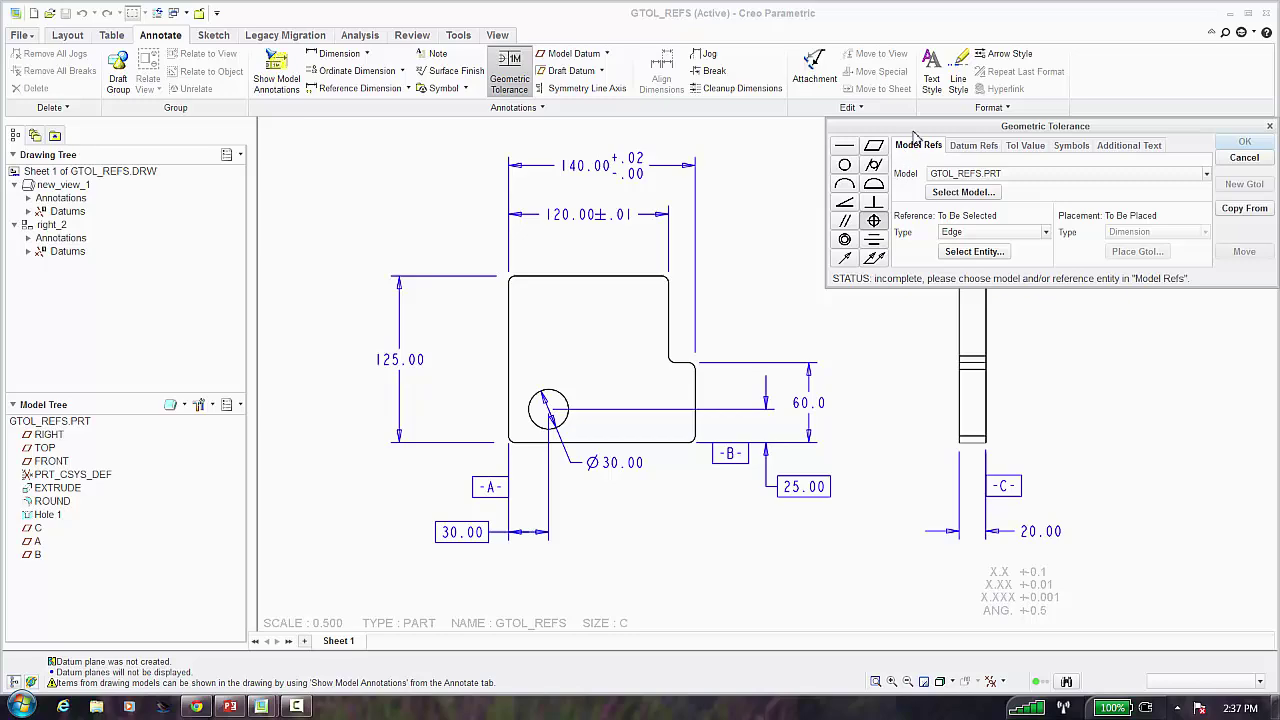
pyautogui.moveTo(907, 128); pyautogui.dragTo(808, 27)
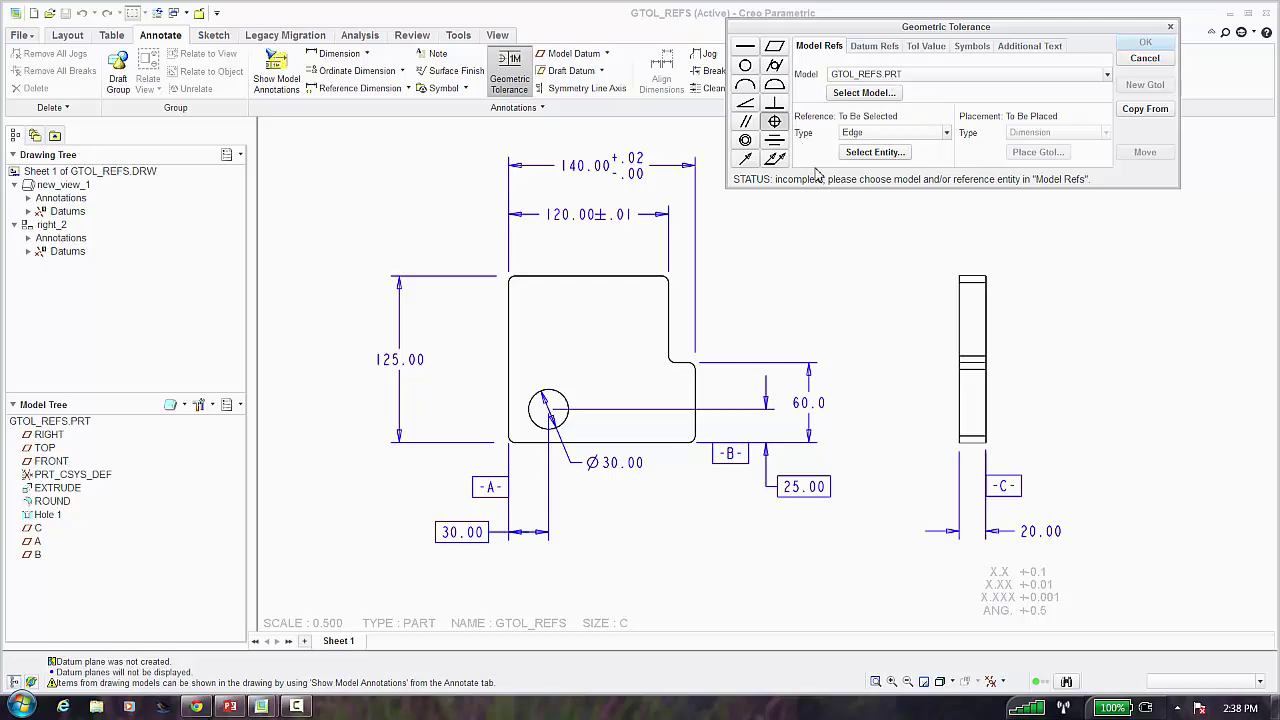
pyautogui.click(858, 136)
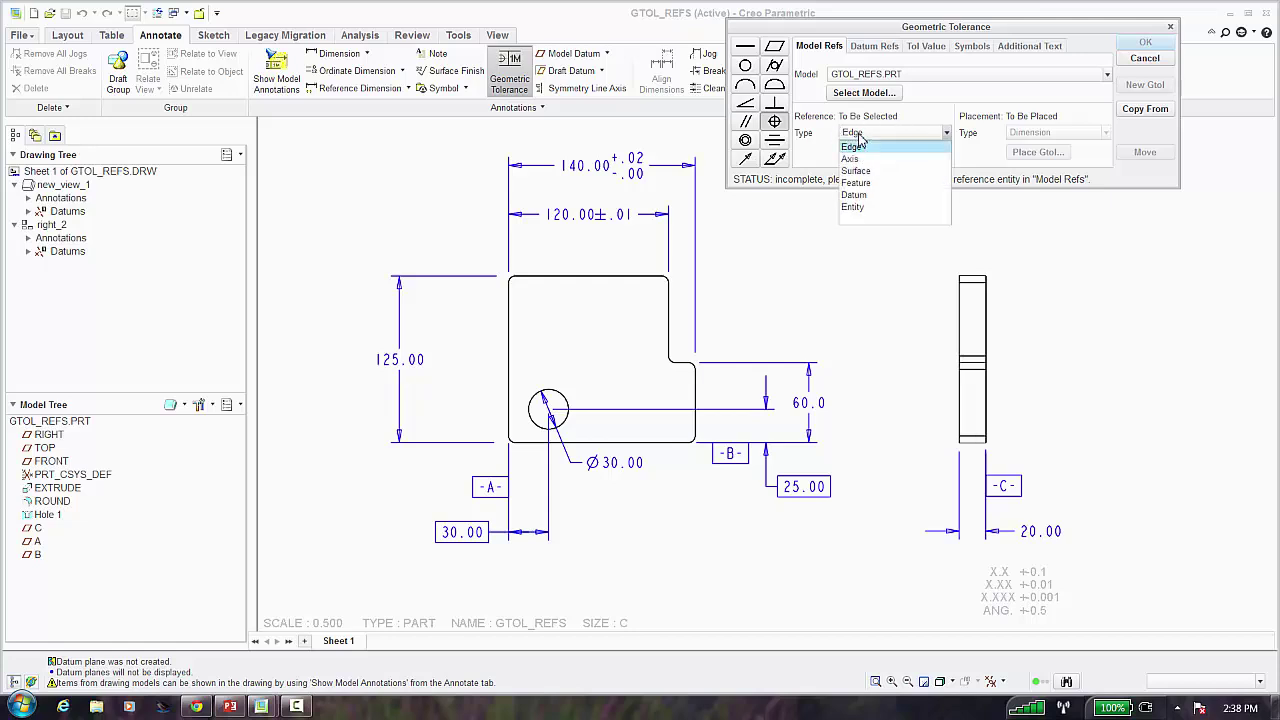
pyautogui.click(855, 147)
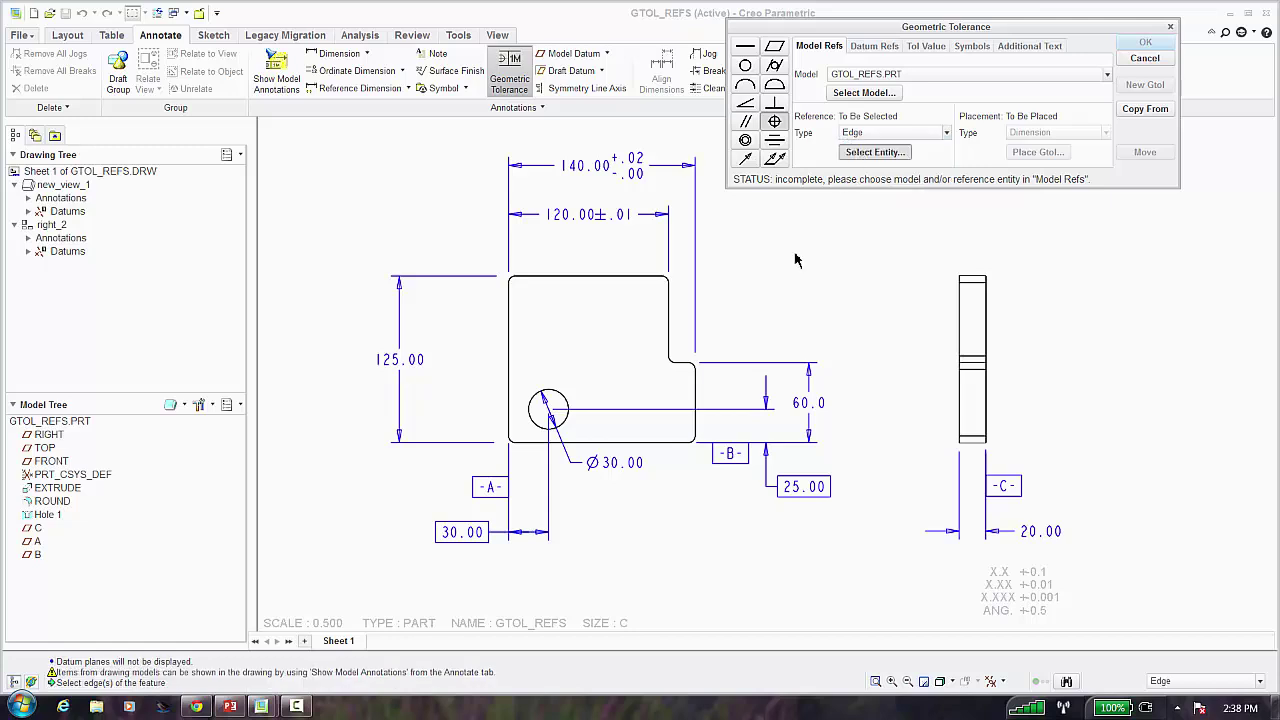
pyautogui.click(604, 440)
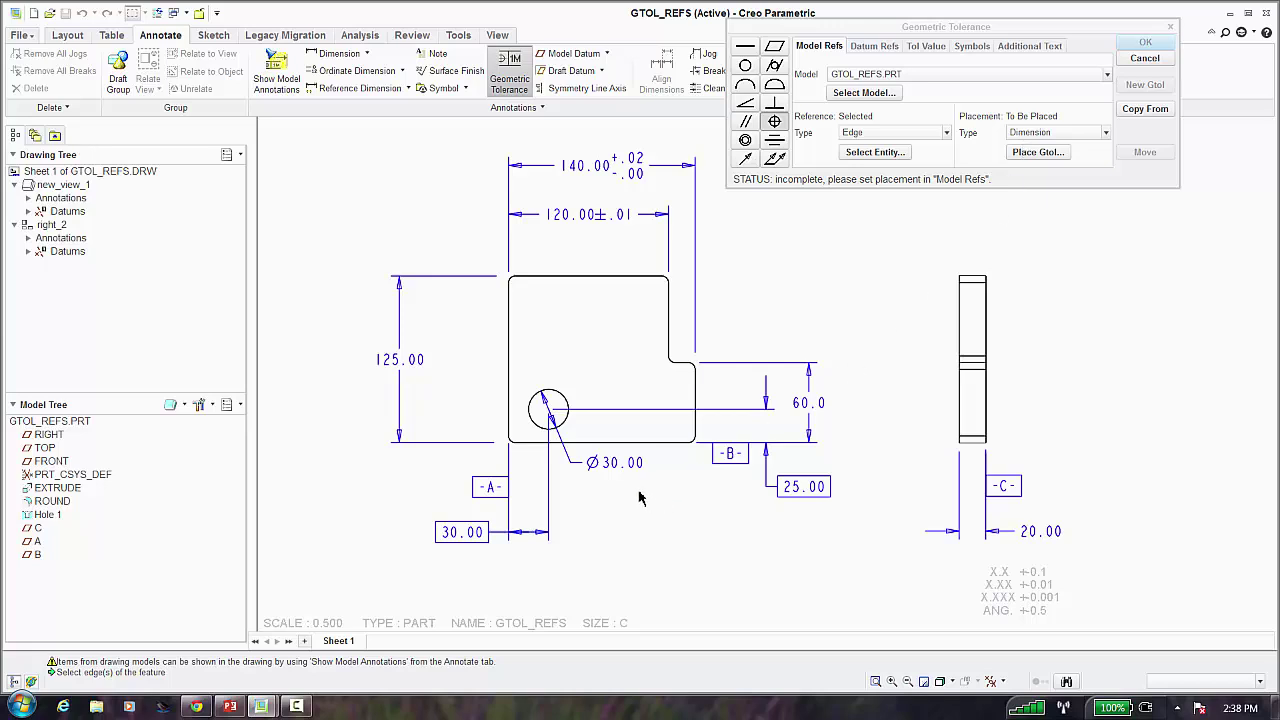
pyautogui.click(1040, 133)
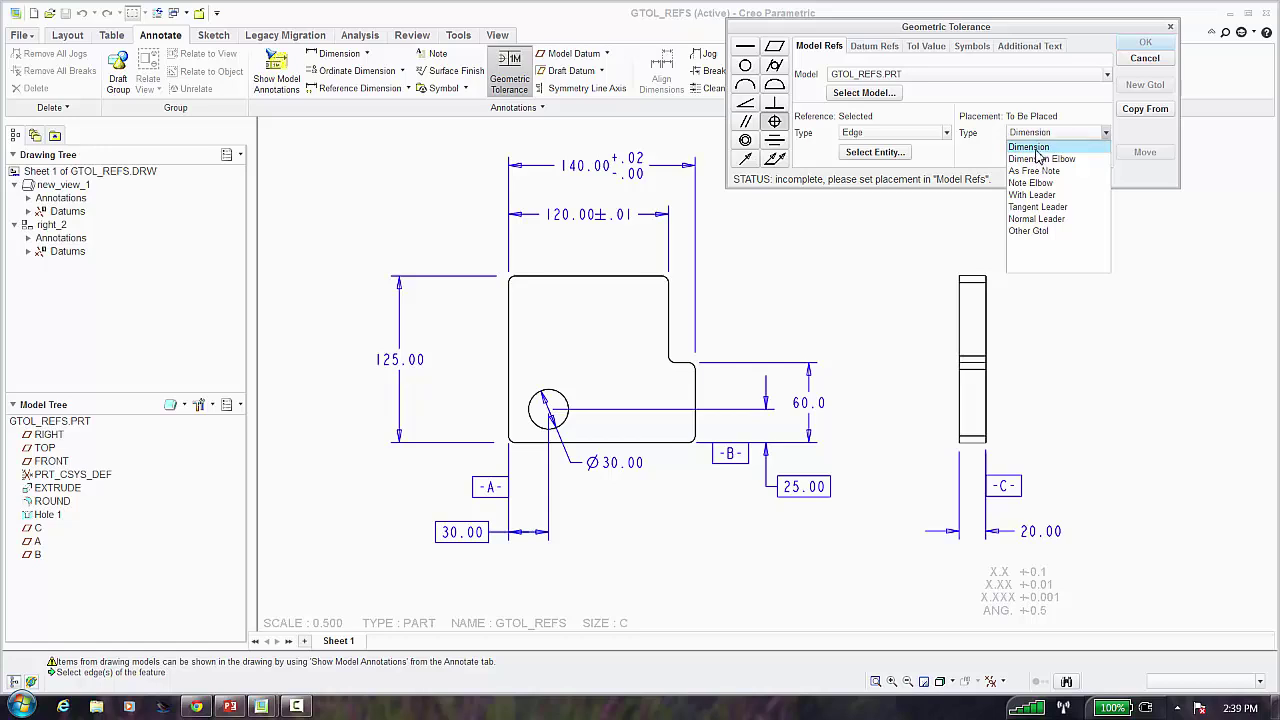
# Use Dimension placement to hang the .001 position frame from the Ø30.00 hole dimension
pyautogui.click(1030, 147)
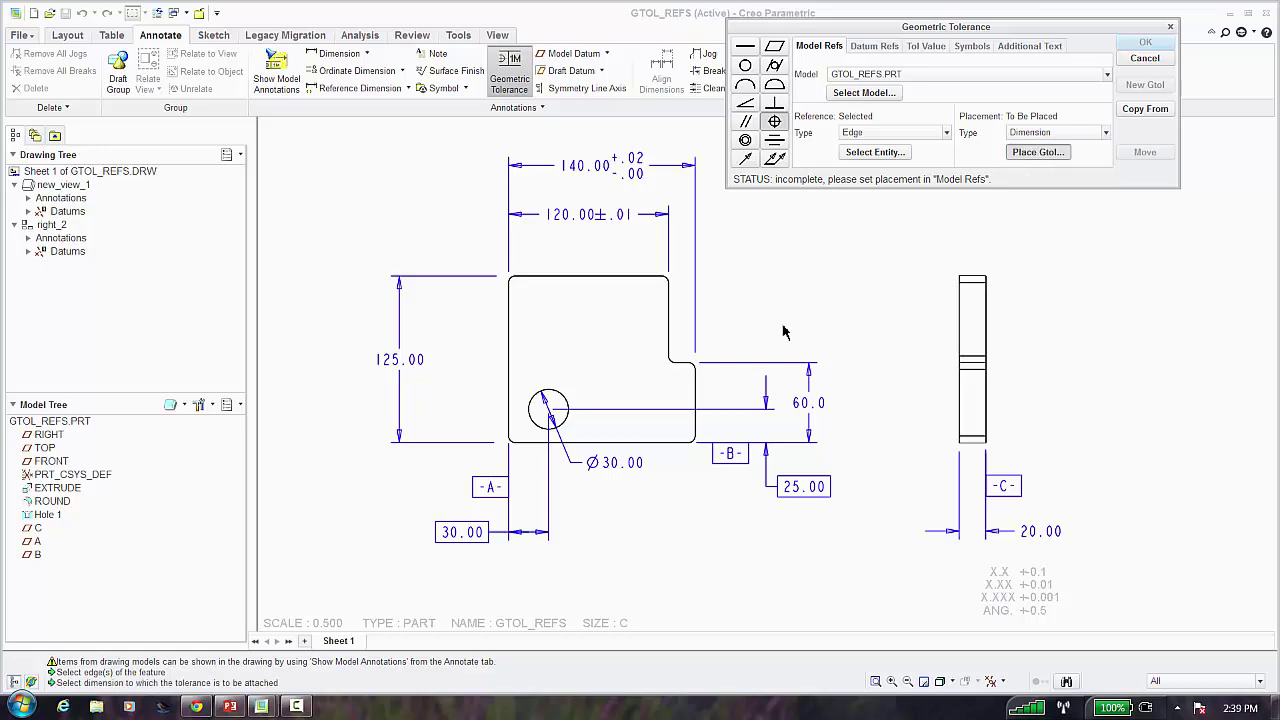
pyautogui.click(640, 472)
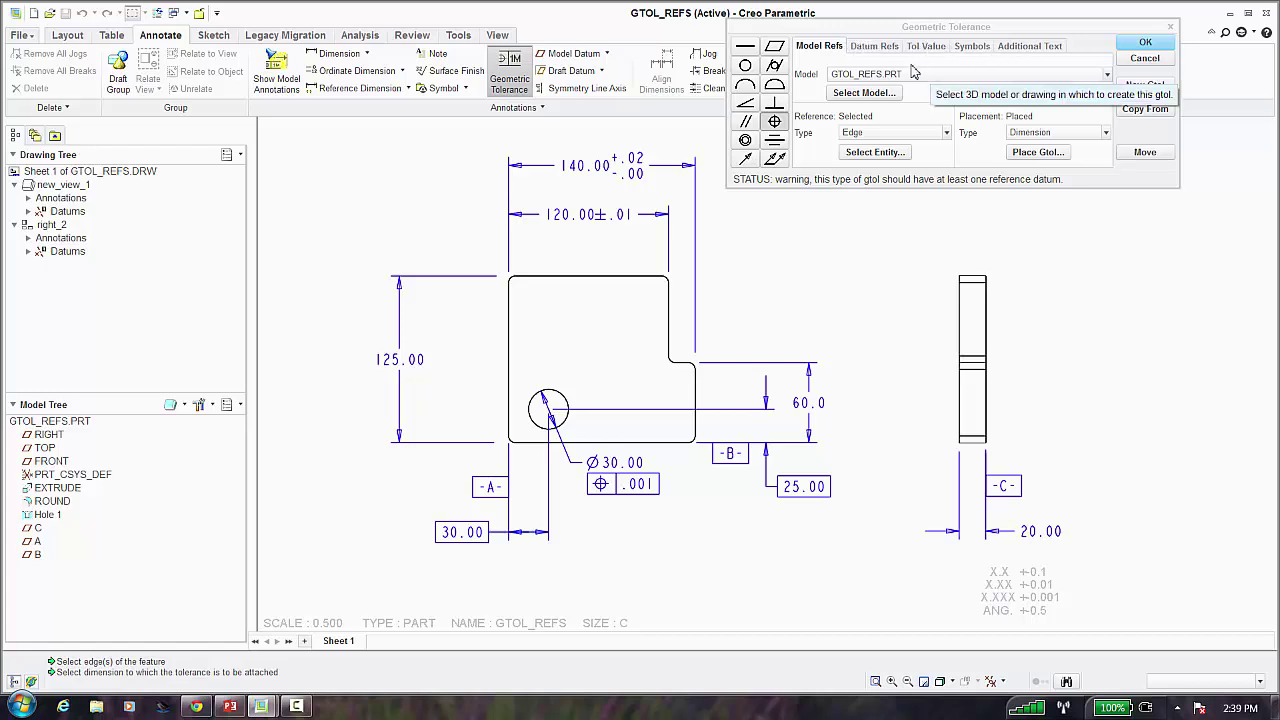
# Set datum references A as primary, B as secondary and C as tertiary
pyautogui.click(884, 47)
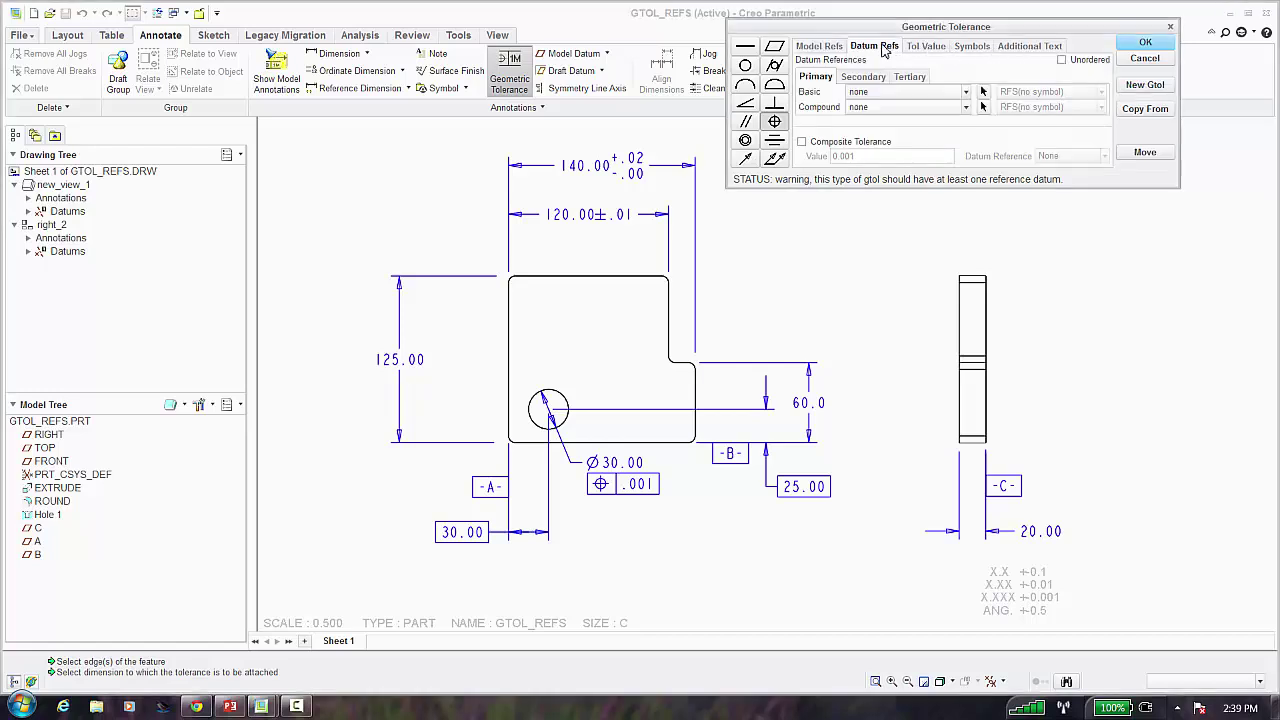
pyautogui.click(895, 92)
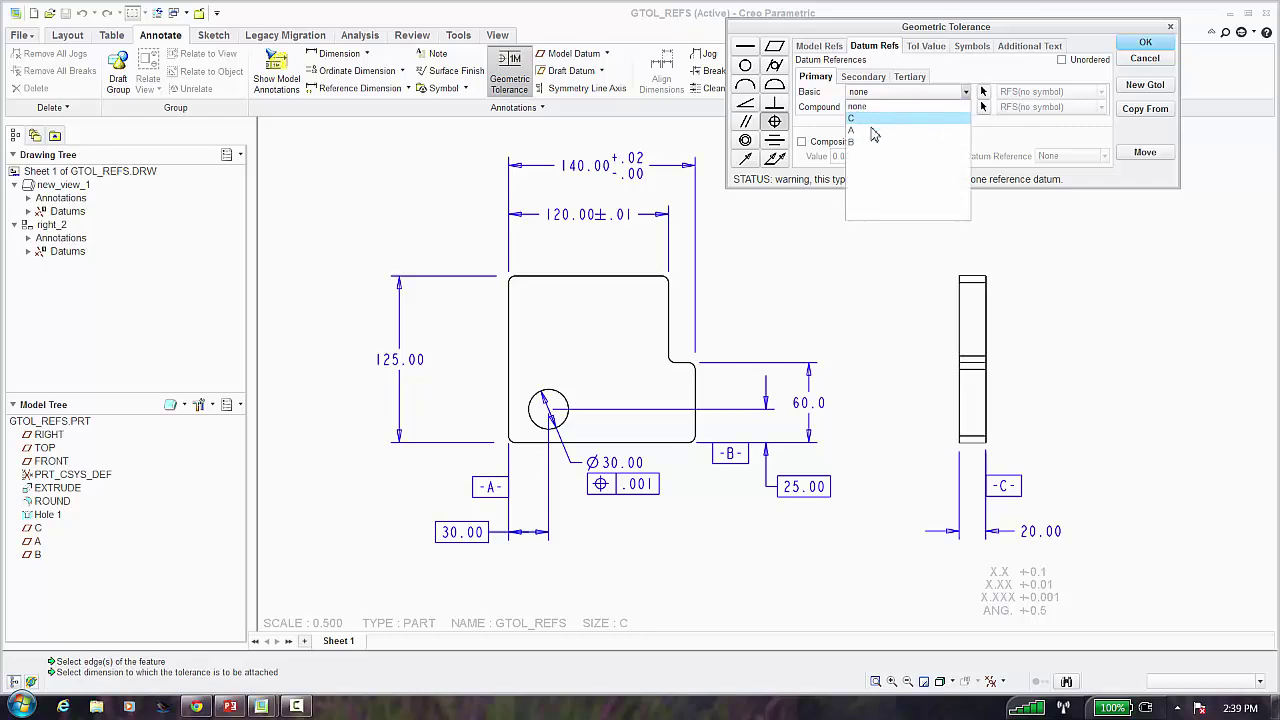
pyautogui.click(875, 130)
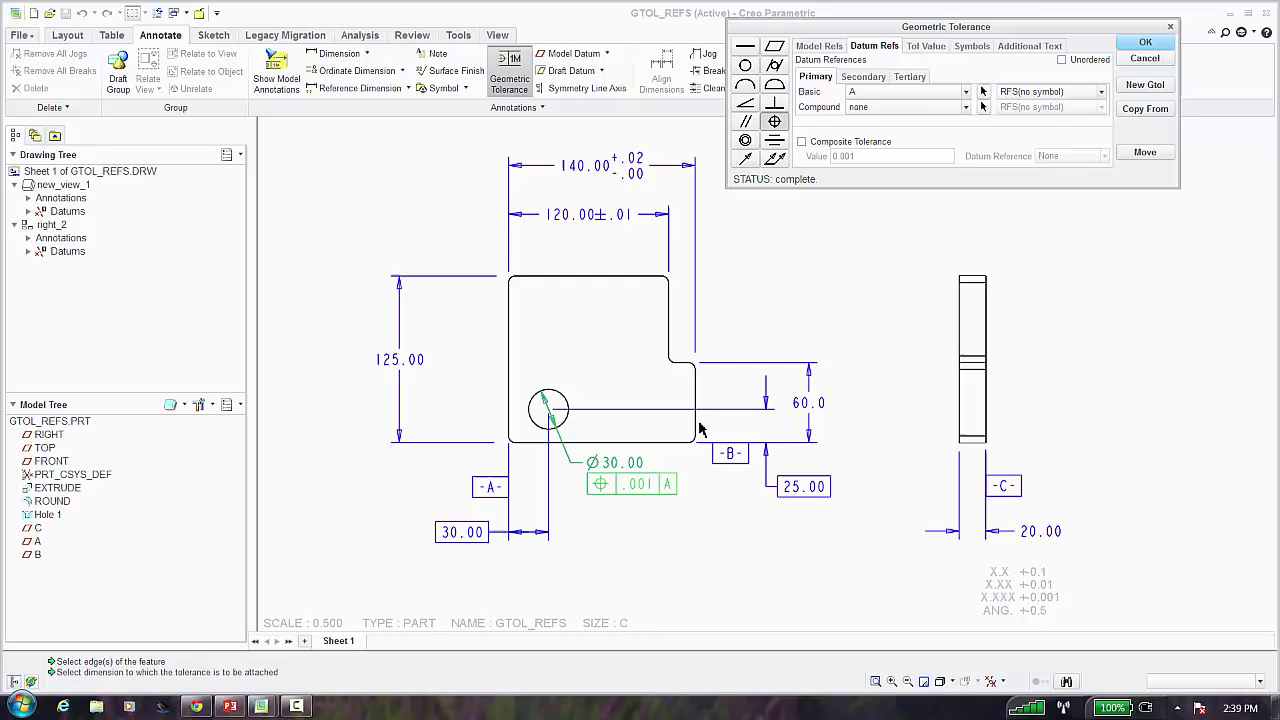
pyautogui.click(862, 77)
pyautogui.click(858, 93)
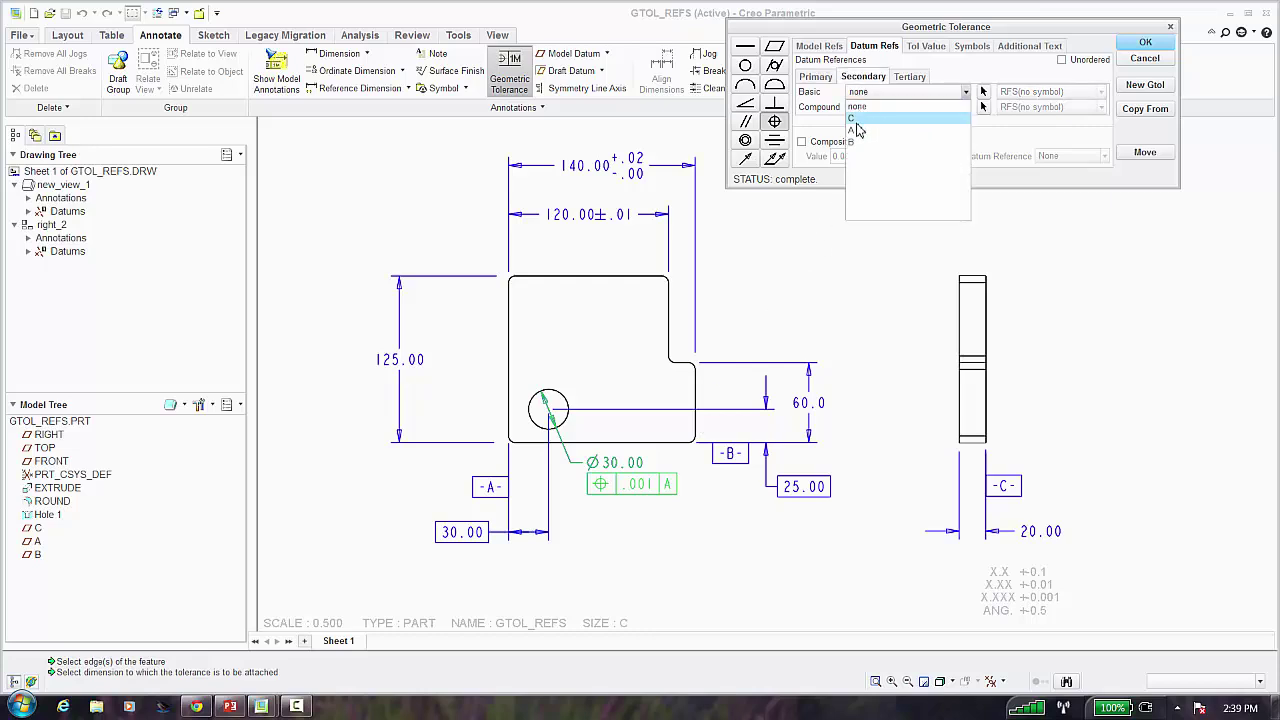
pyautogui.click(855, 141)
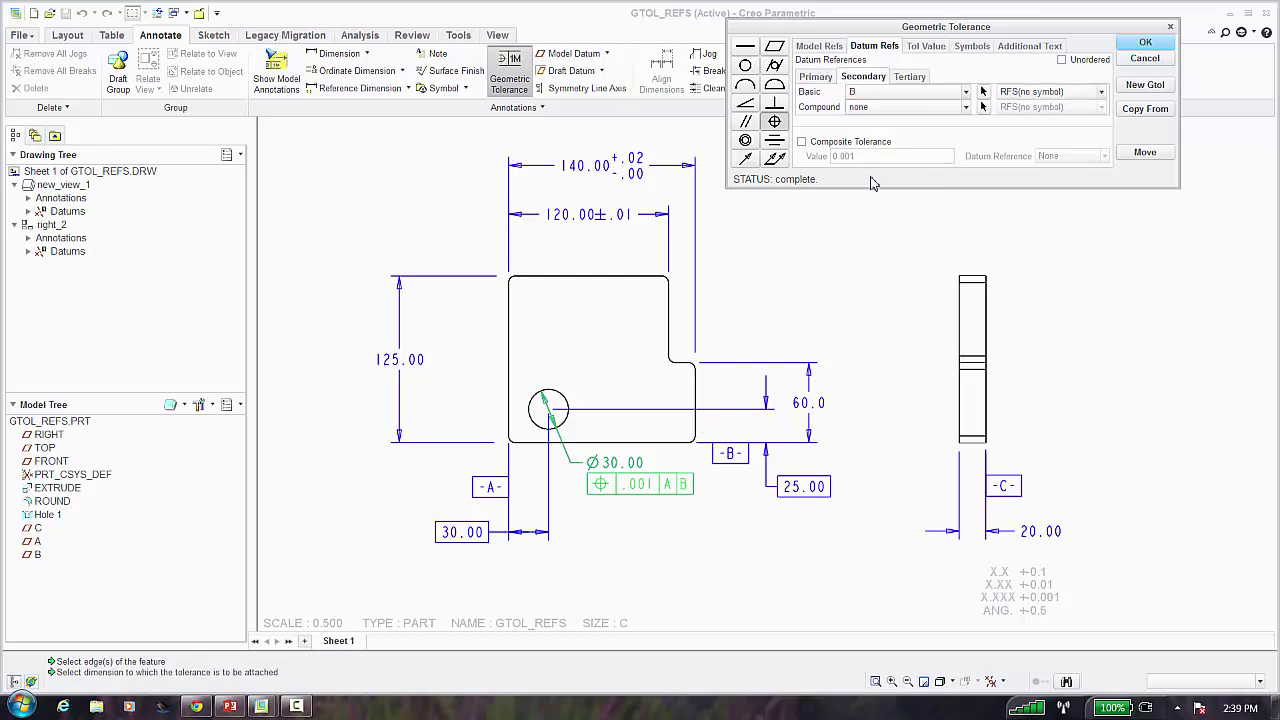
pyautogui.click(907, 79)
pyautogui.click(883, 93)
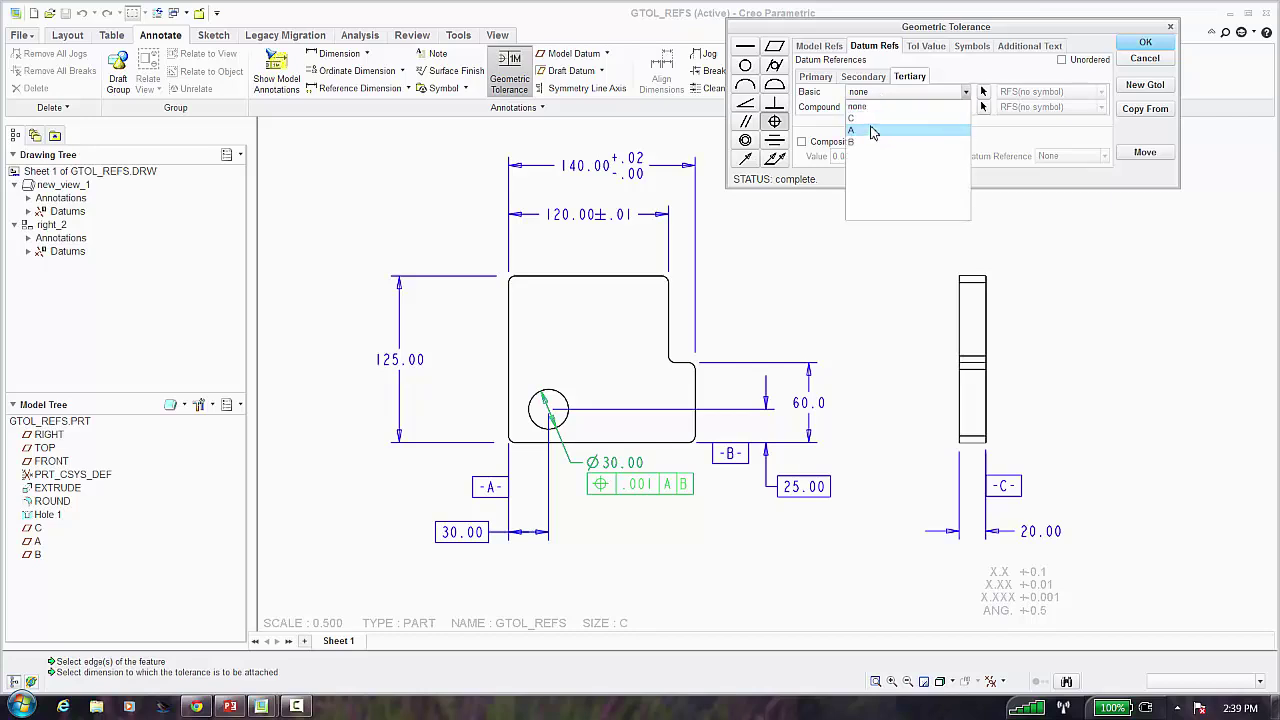
pyautogui.click(872, 119)
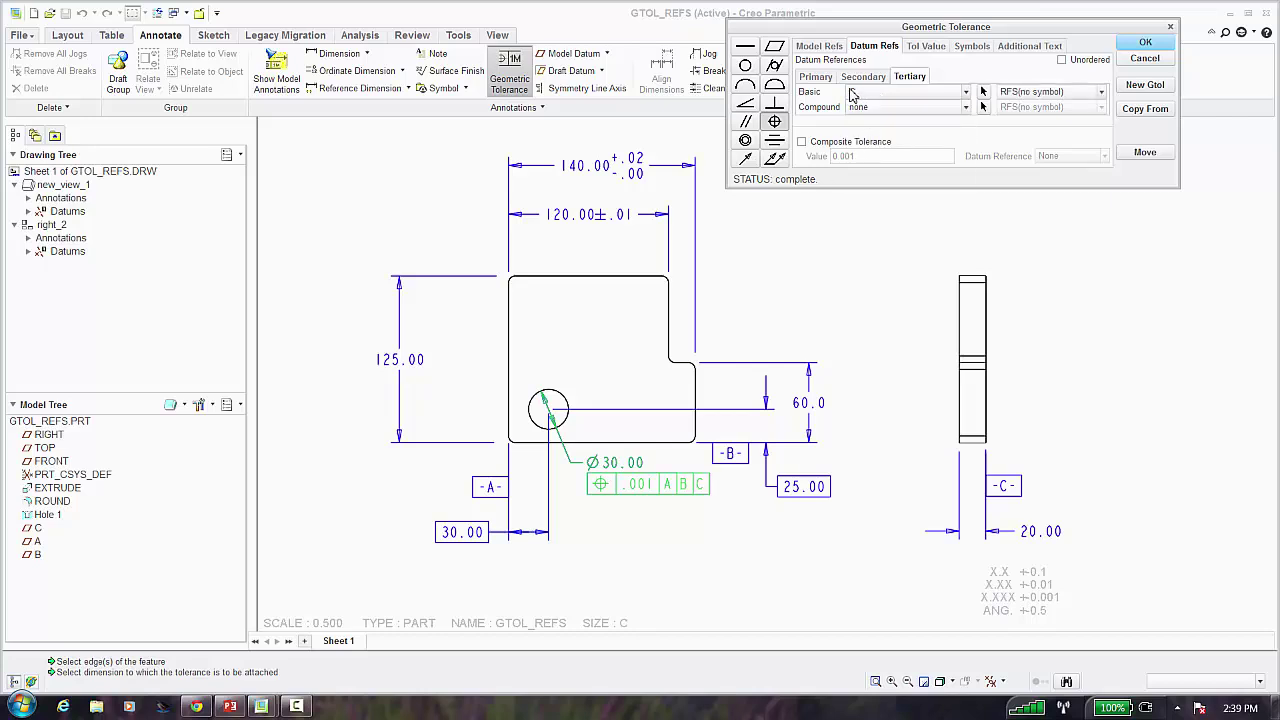
# Try MMC and LMC on datum C, then leave it RFS with no symbol and review the references
pyautogui.click(1018, 93)
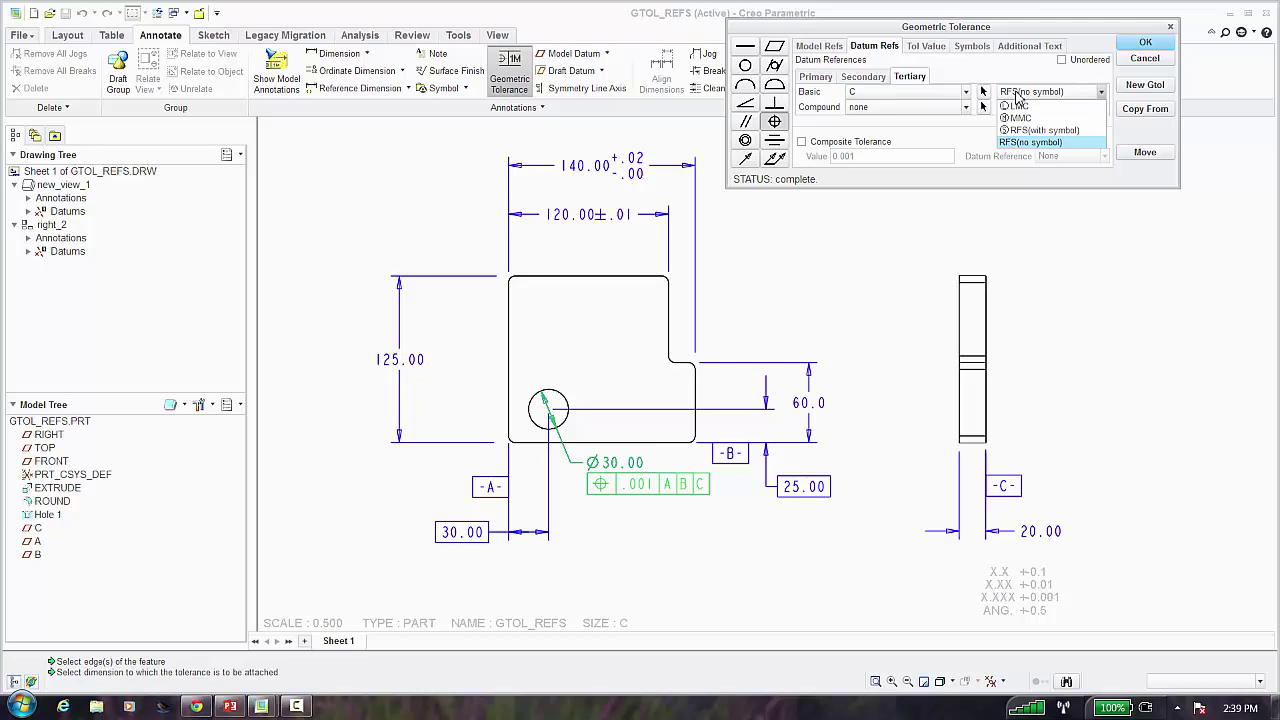
pyautogui.click(1021, 118)
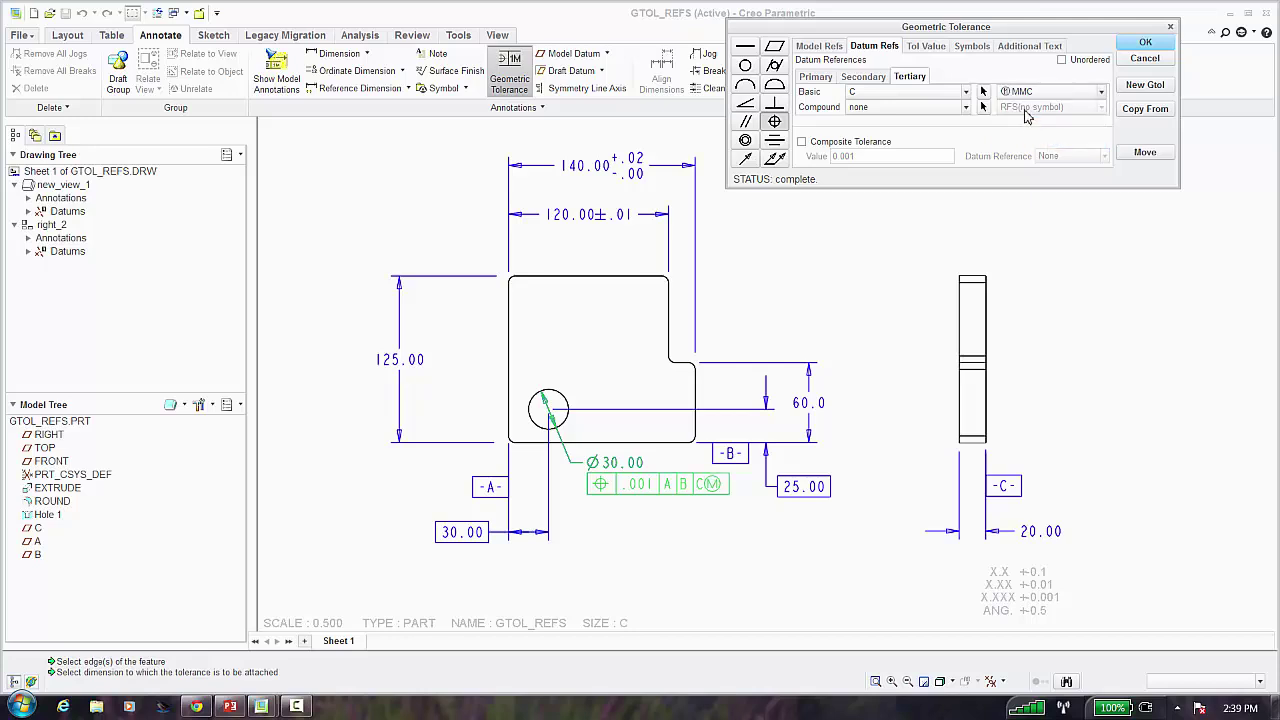
pyautogui.click(1028, 94)
pyautogui.click(1028, 105)
pyautogui.click(1027, 92)
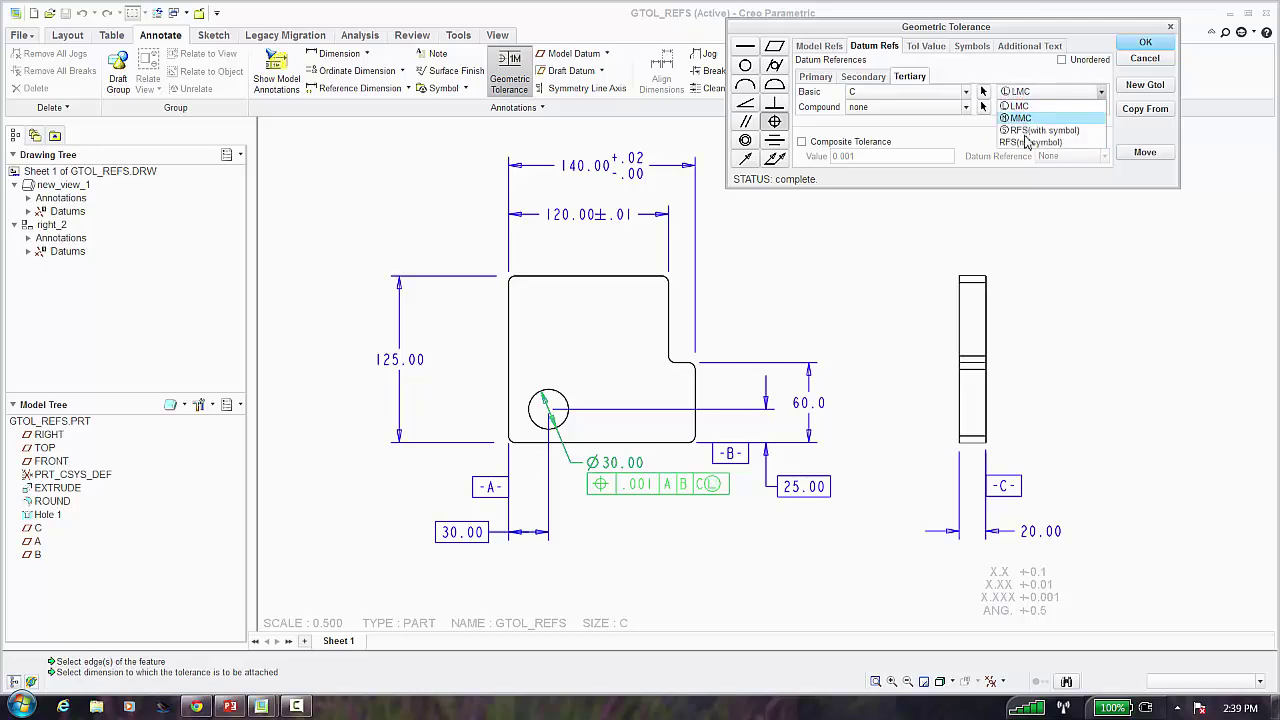
pyautogui.click(1029, 142)
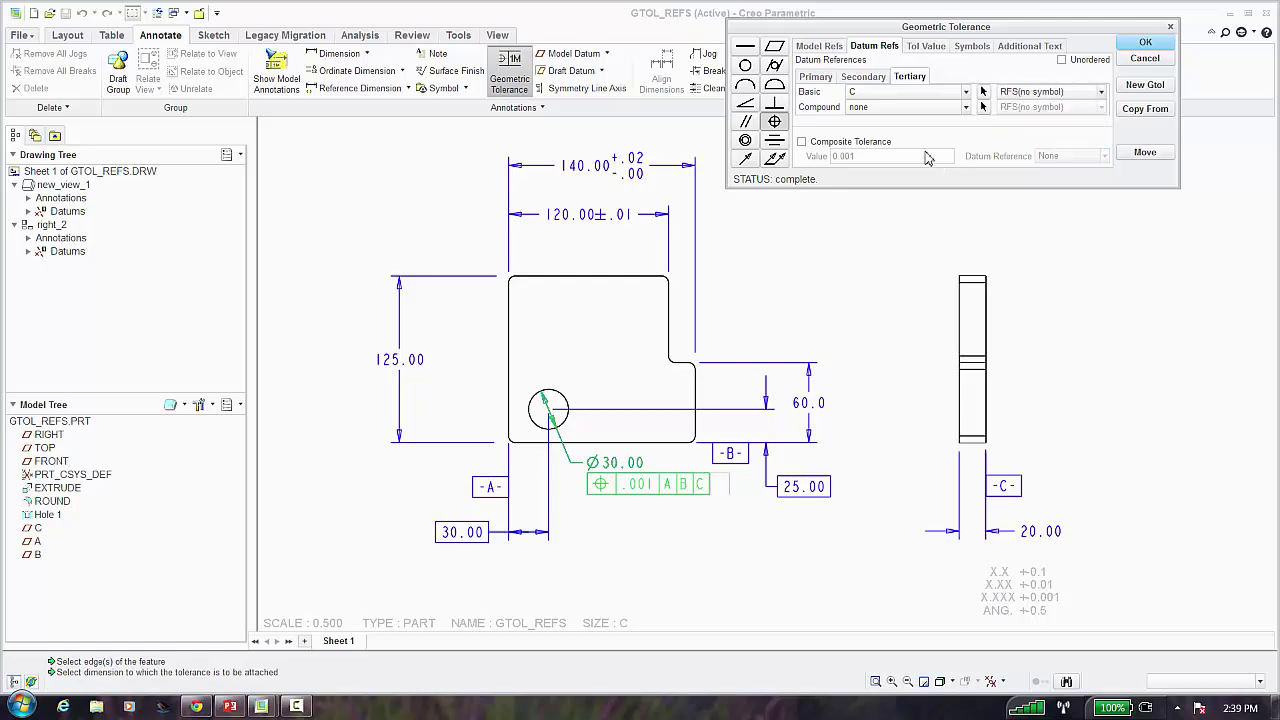
pyautogui.click(863, 77)
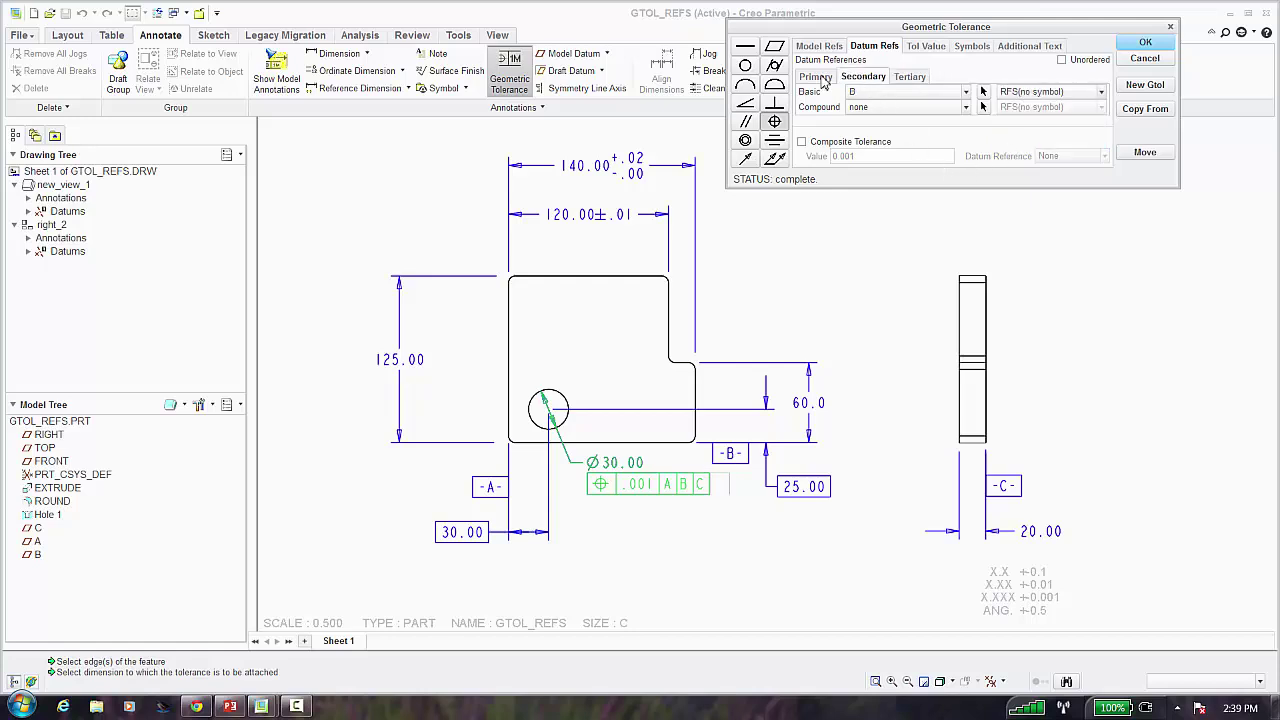
pyautogui.click(818, 77)
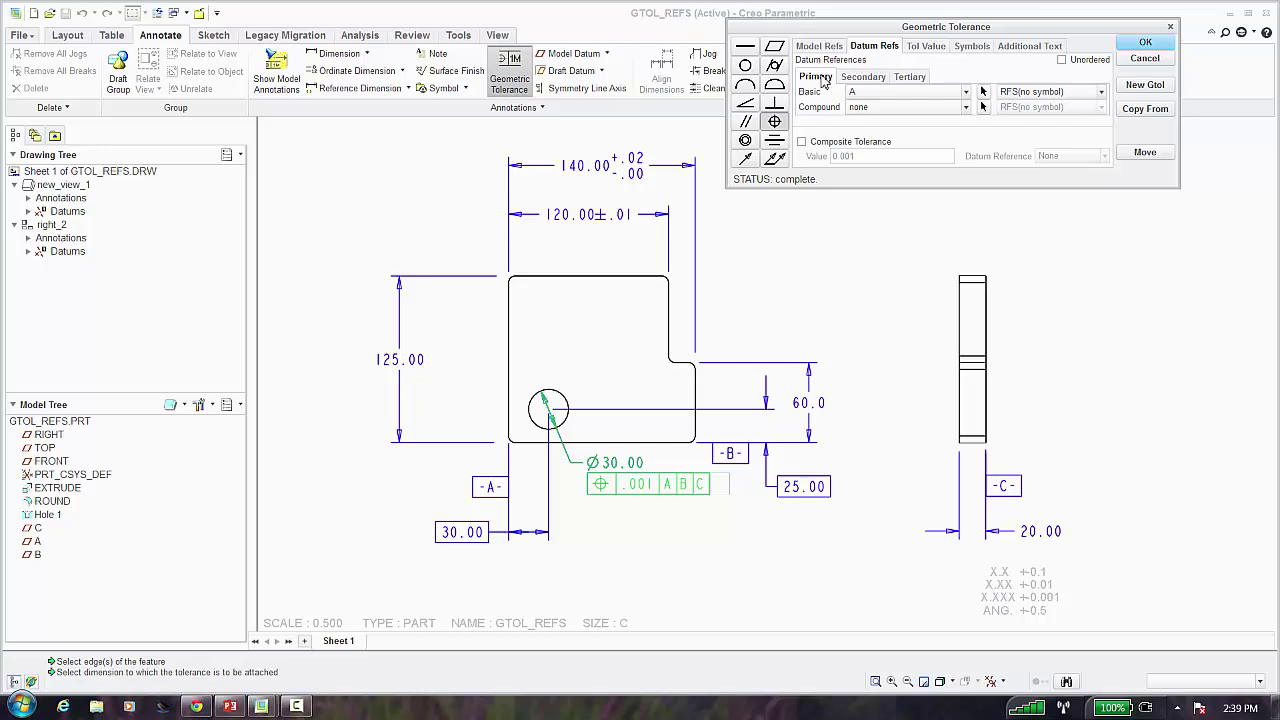
# Change the tolerance value to 0.005 with MMC material condition
pyautogui.click(925, 47)
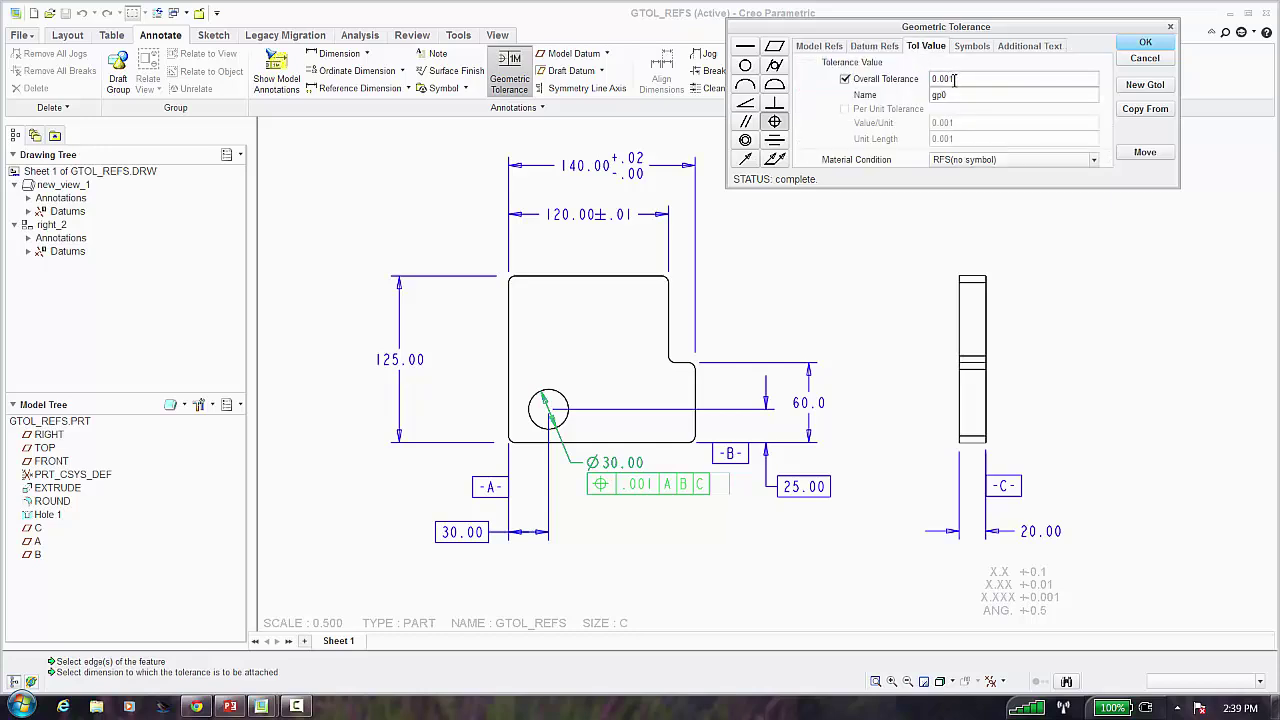
pyautogui.press('BackSpace')
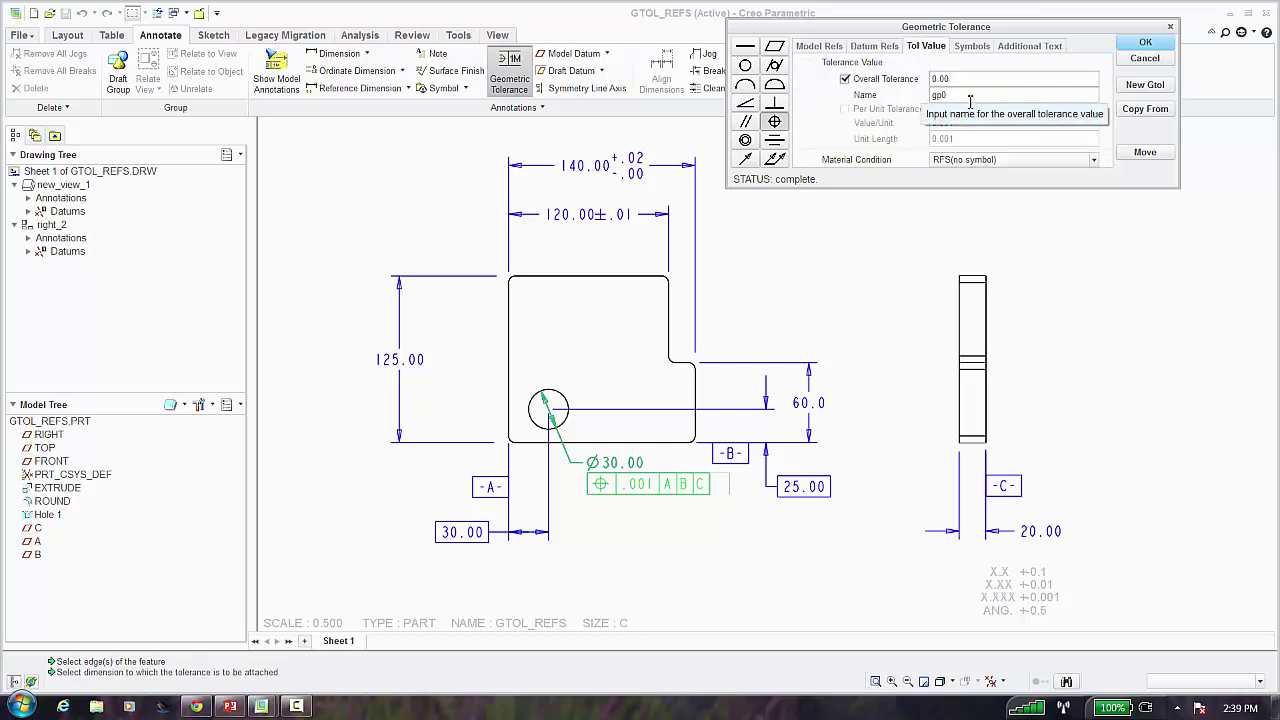
pyautogui.write('5')
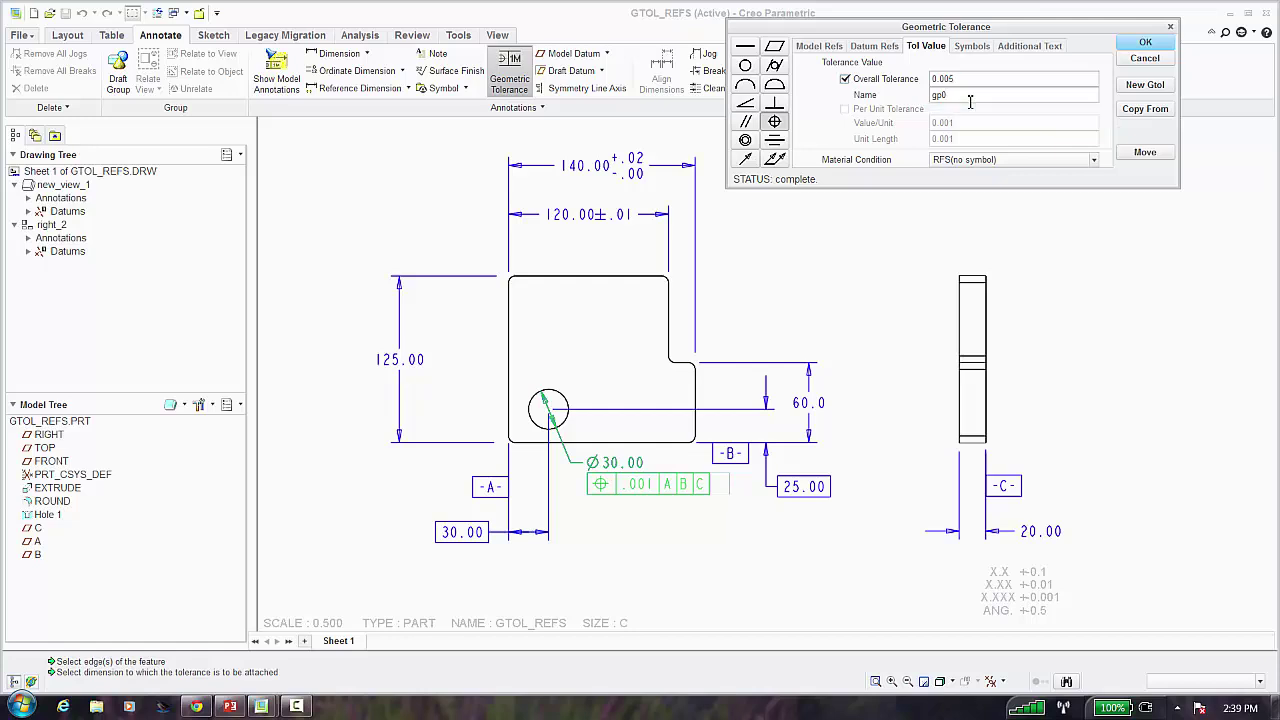
pyautogui.click(961, 160)
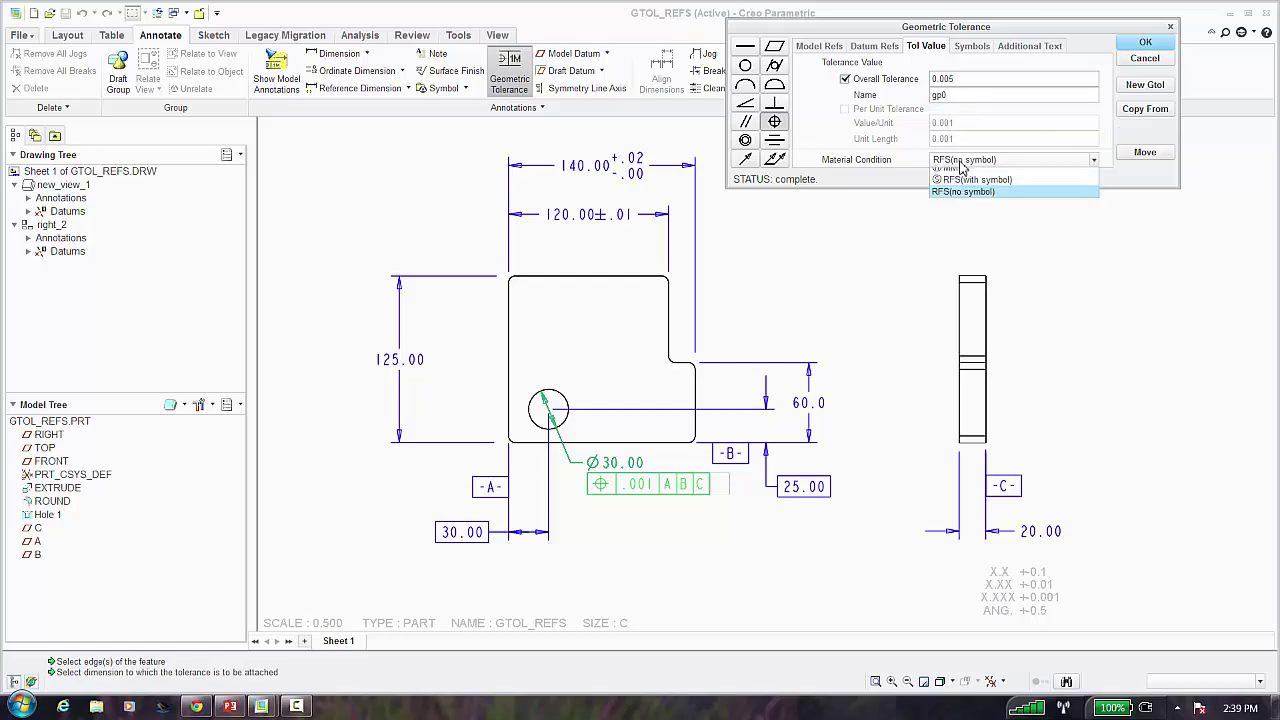
pyautogui.click(955, 186)
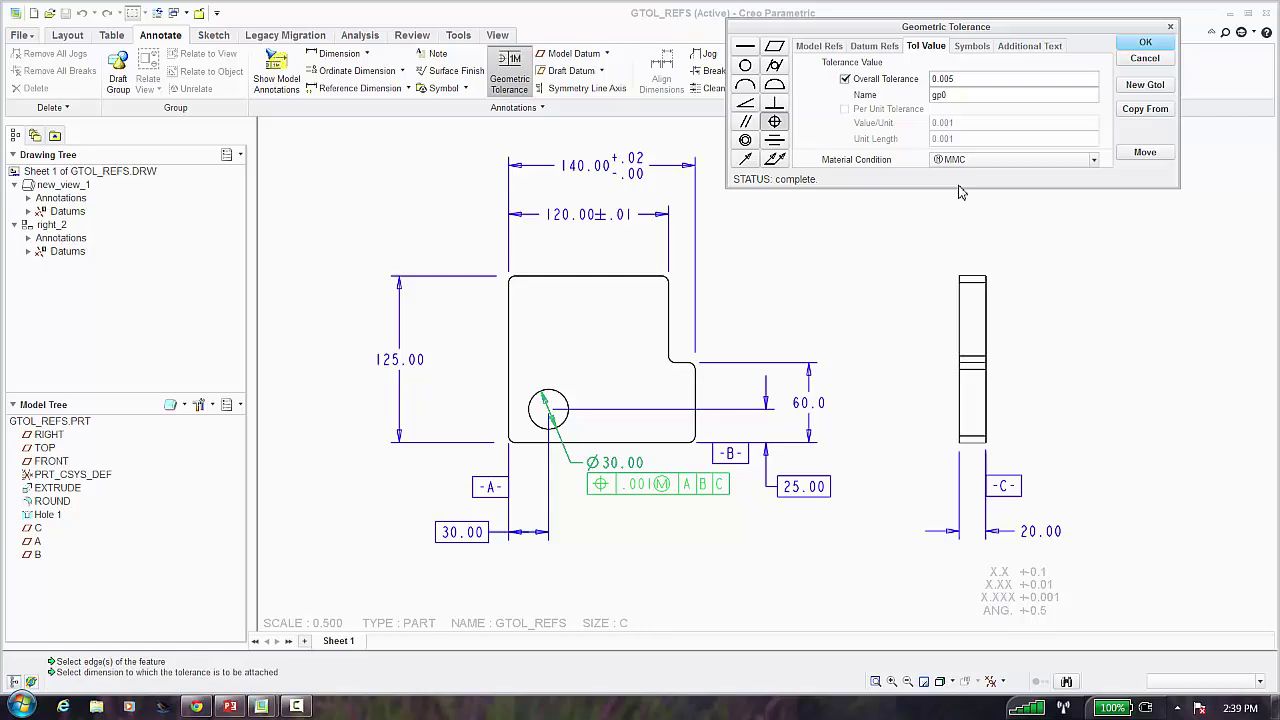
# Add the diameter symbol, apply the 0.005 value, and review the additional text options
pyautogui.click(970, 50)
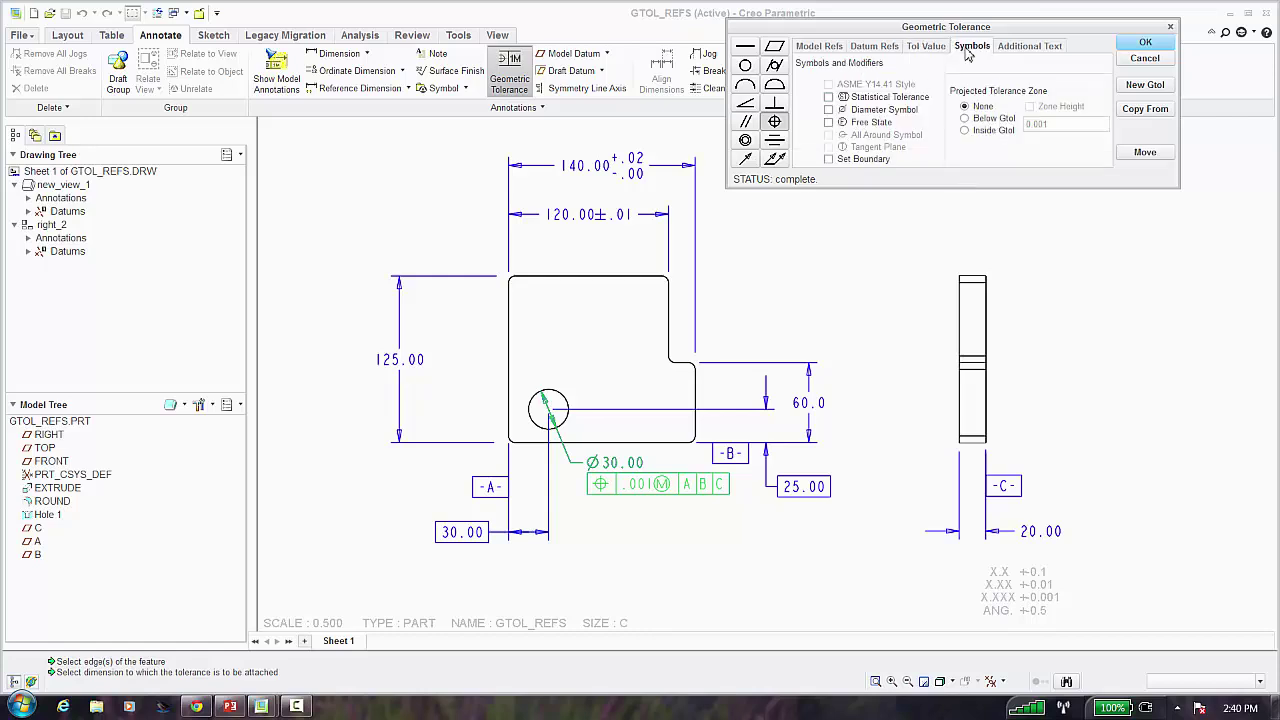
pyautogui.click(829, 109)
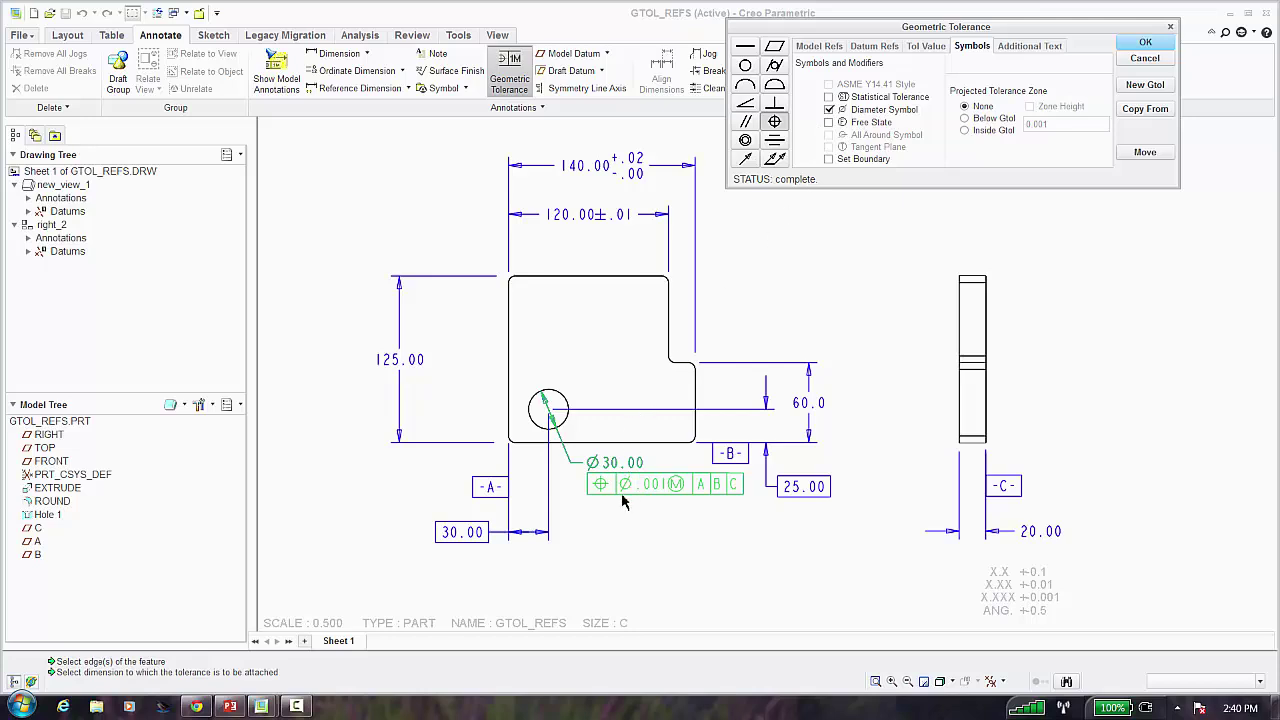
pyautogui.click(928, 46)
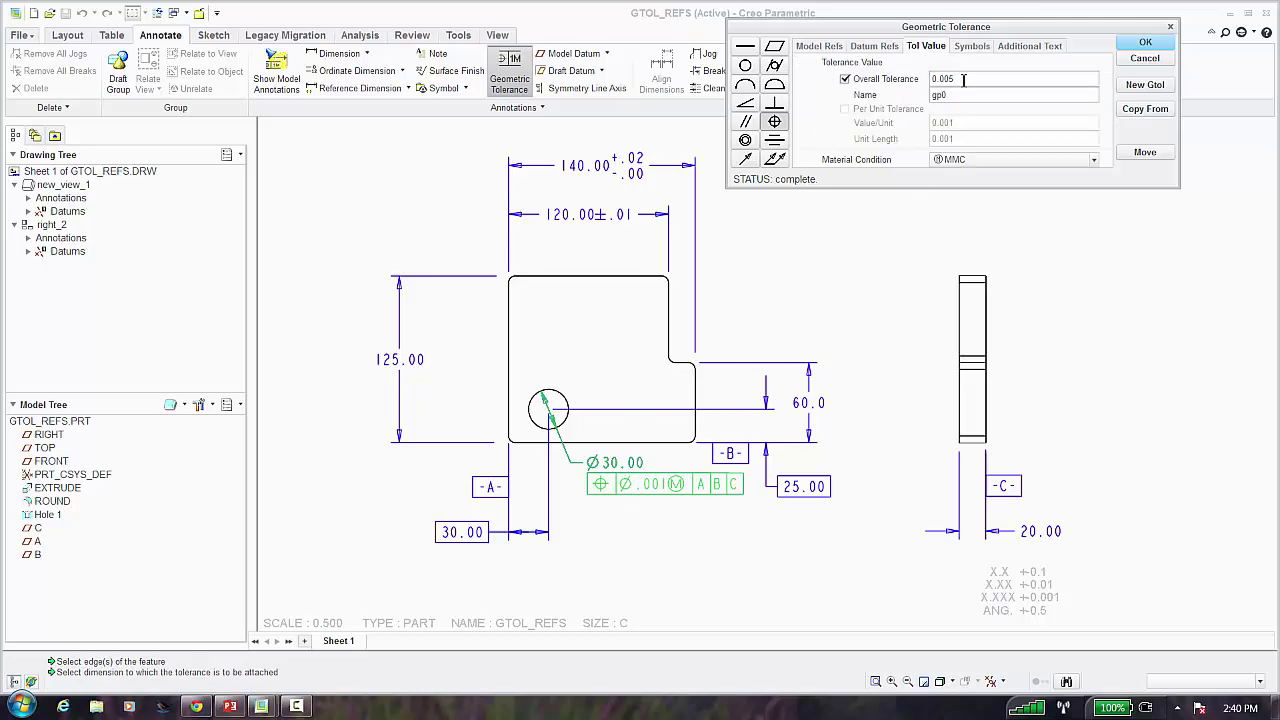
pyautogui.press('Return')
pyautogui.click(969, 50)
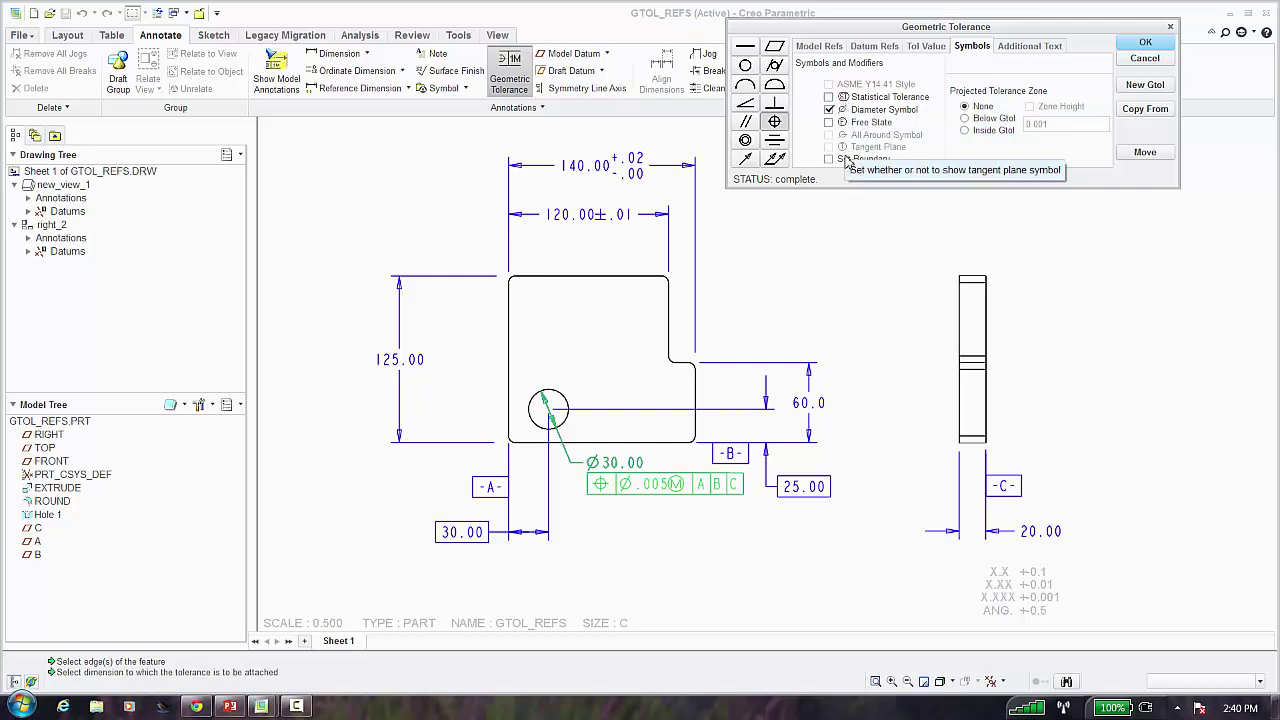
pyautogui.click(1033, 47)
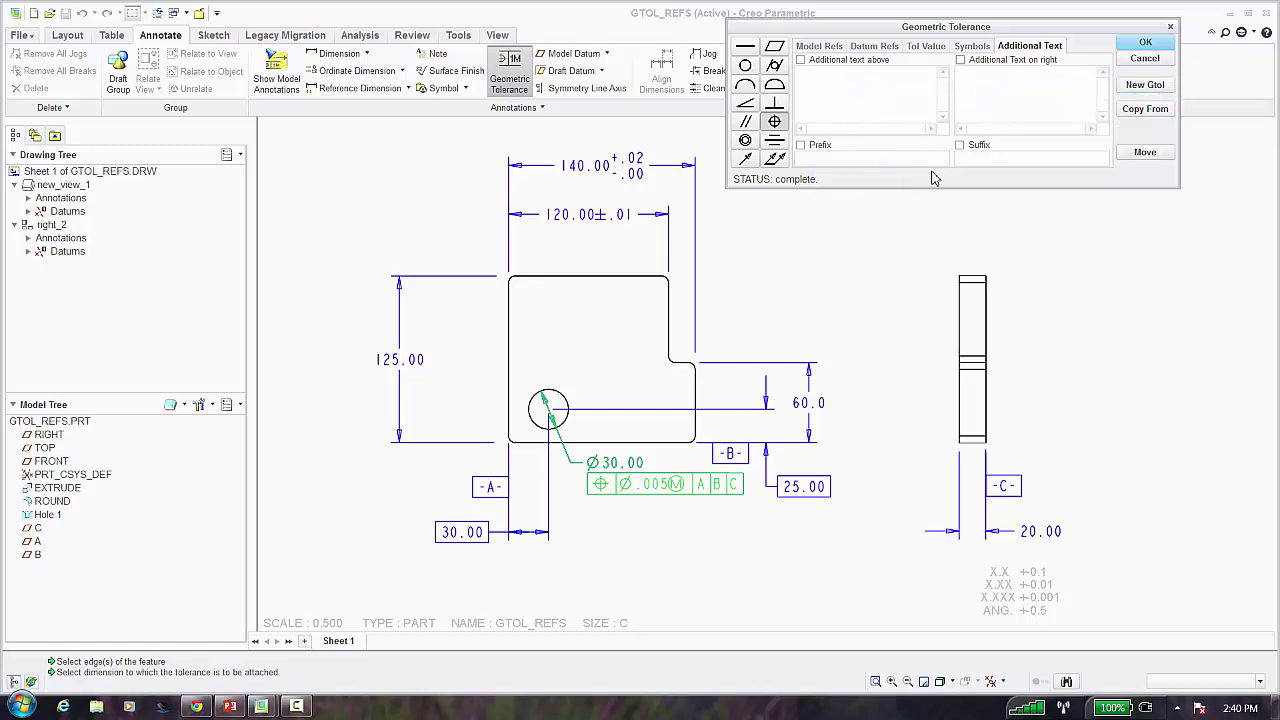
# Finish the Ø.005 MMC position frame and move the Ø30.00 dimension with its frame below the hole
pyautogui.click(1143, 45)
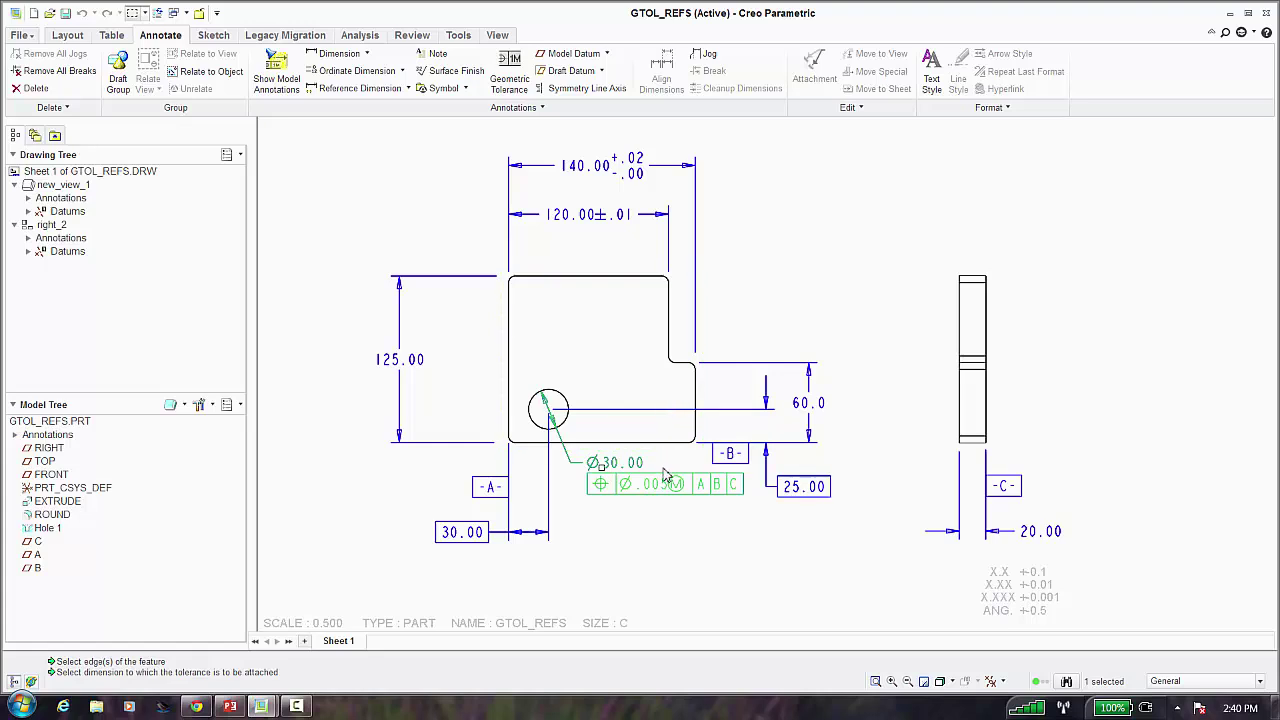
pyautogui.moveTo(632, 464); pyautogui.dragTo(640, 493)
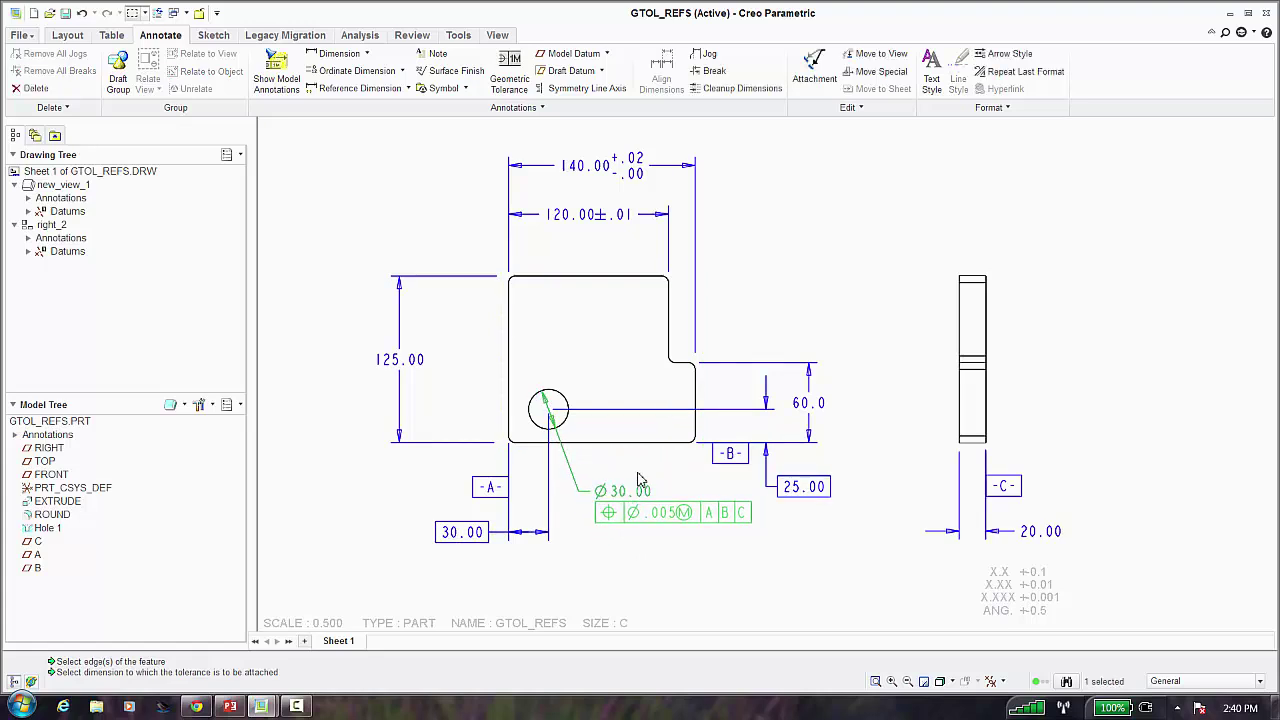
pyautogui.click(640, 479)
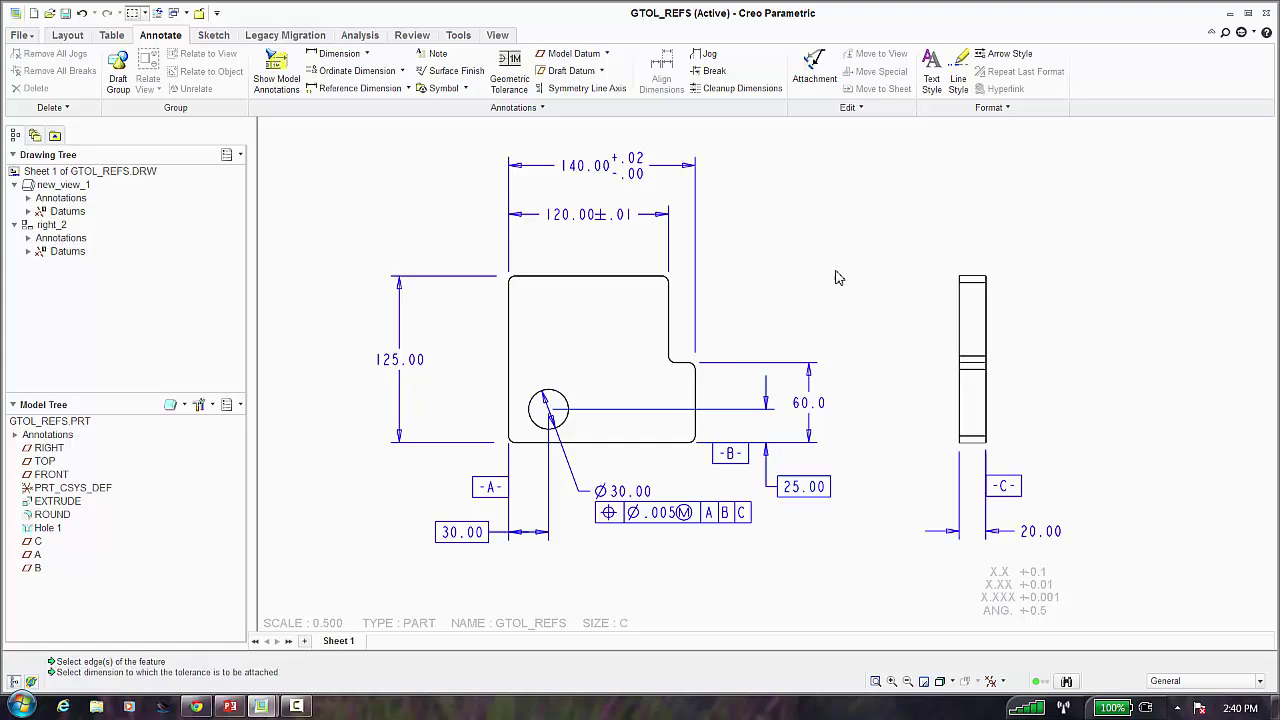
pyautogui.scroll(-5, 834, 274)
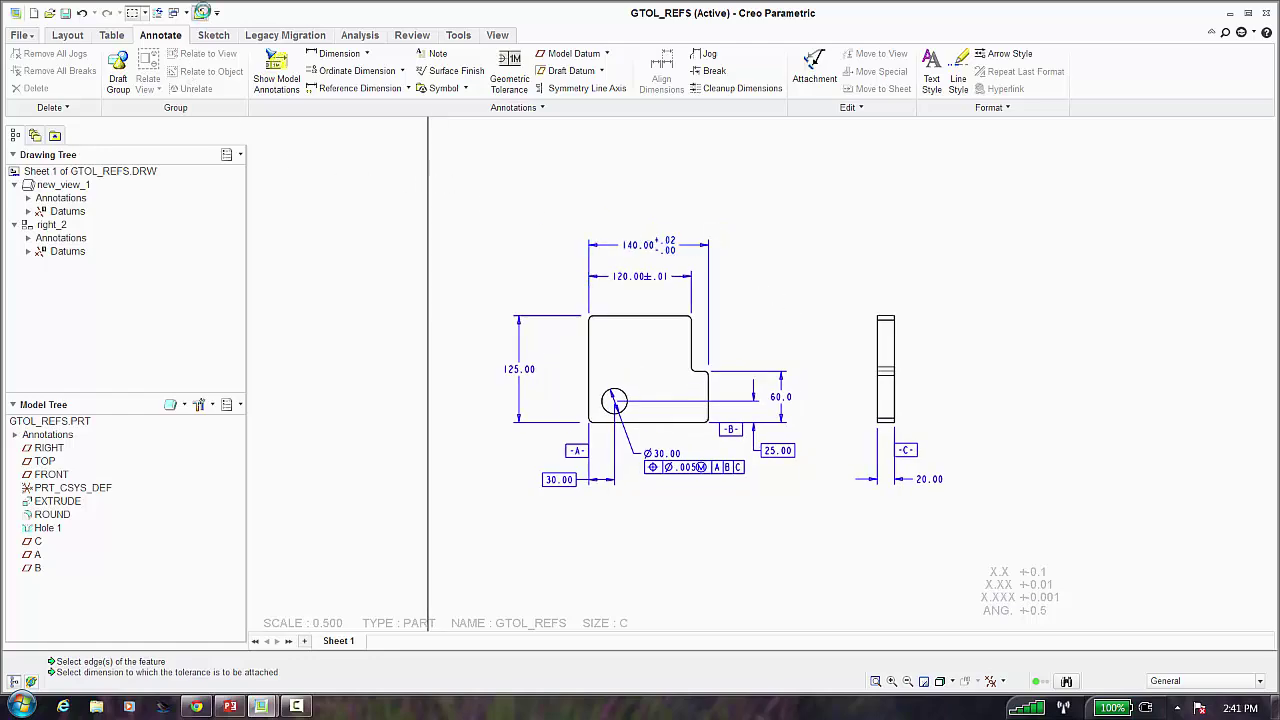
# Close the GTOL_REFS drawing windows and erase undisplayed objects from memory
pyautogui.click(201, 12)
pyautogui.hotkey('ctrl', 'w')
pyautogui.hotkey('ctrl', 'w')
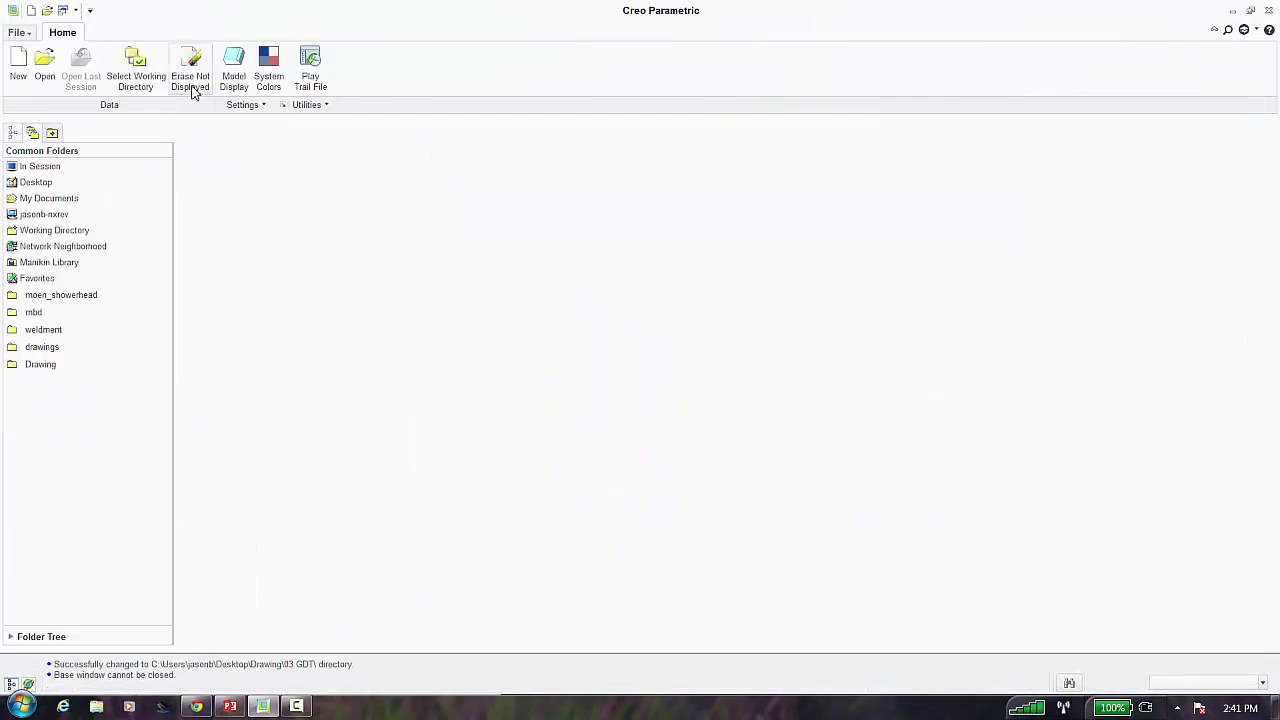
pyautogui.click(190, 82)
pyautogui.press('Return')
# Browse through Drawing and 05 Large to list the Large_Drawings folder's files
pyautogui.click(40, 364)
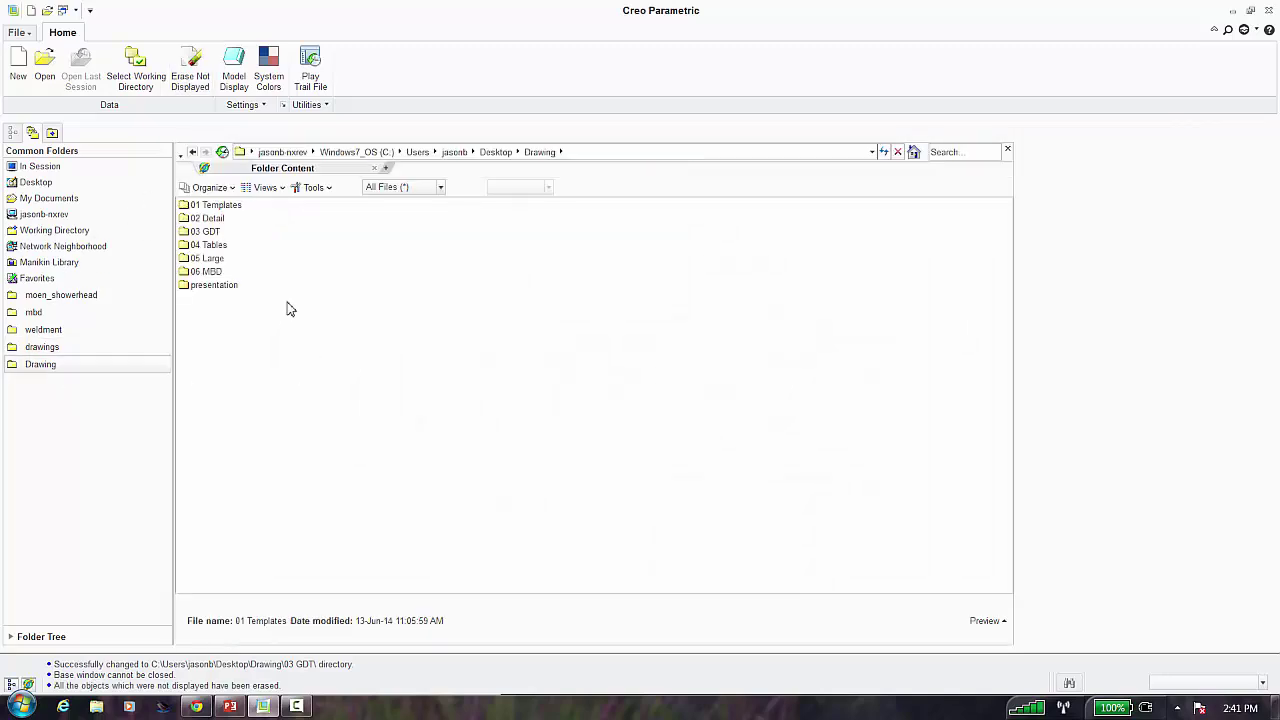
pyautogui.doubleClick(208, 245)
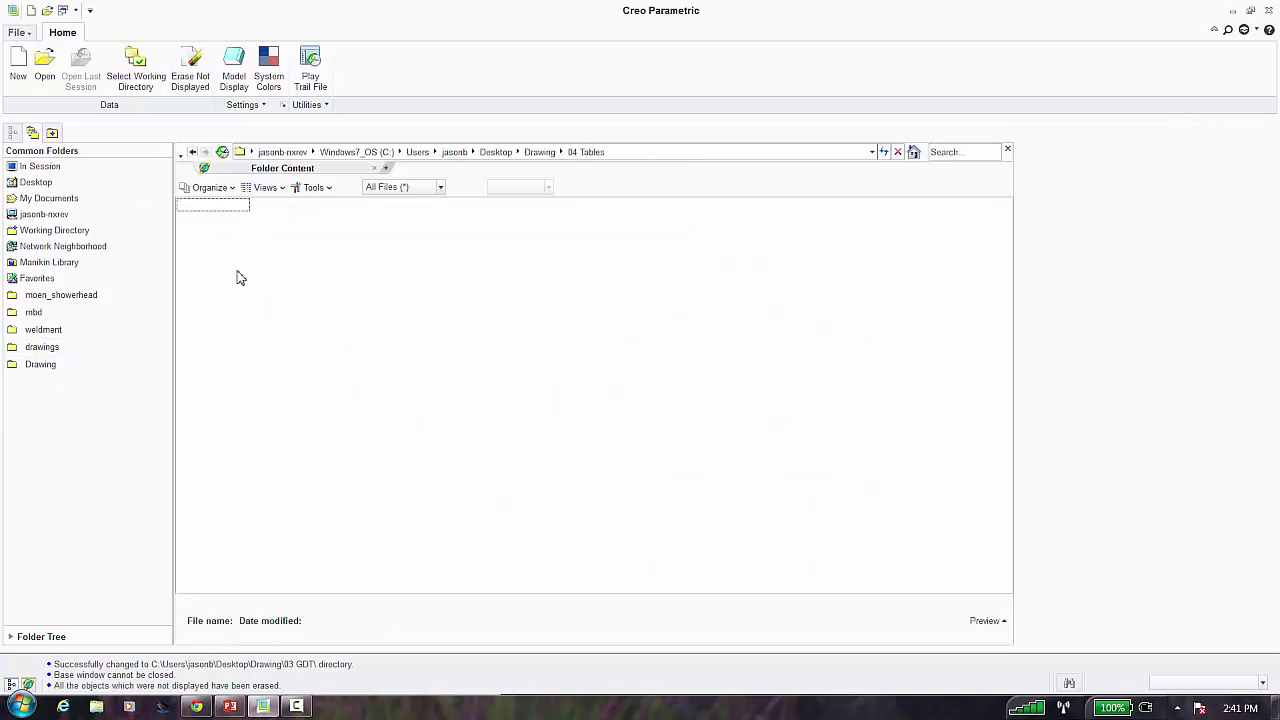
pyautogui.click(535, 153)
pyautogui.click(496, 152)
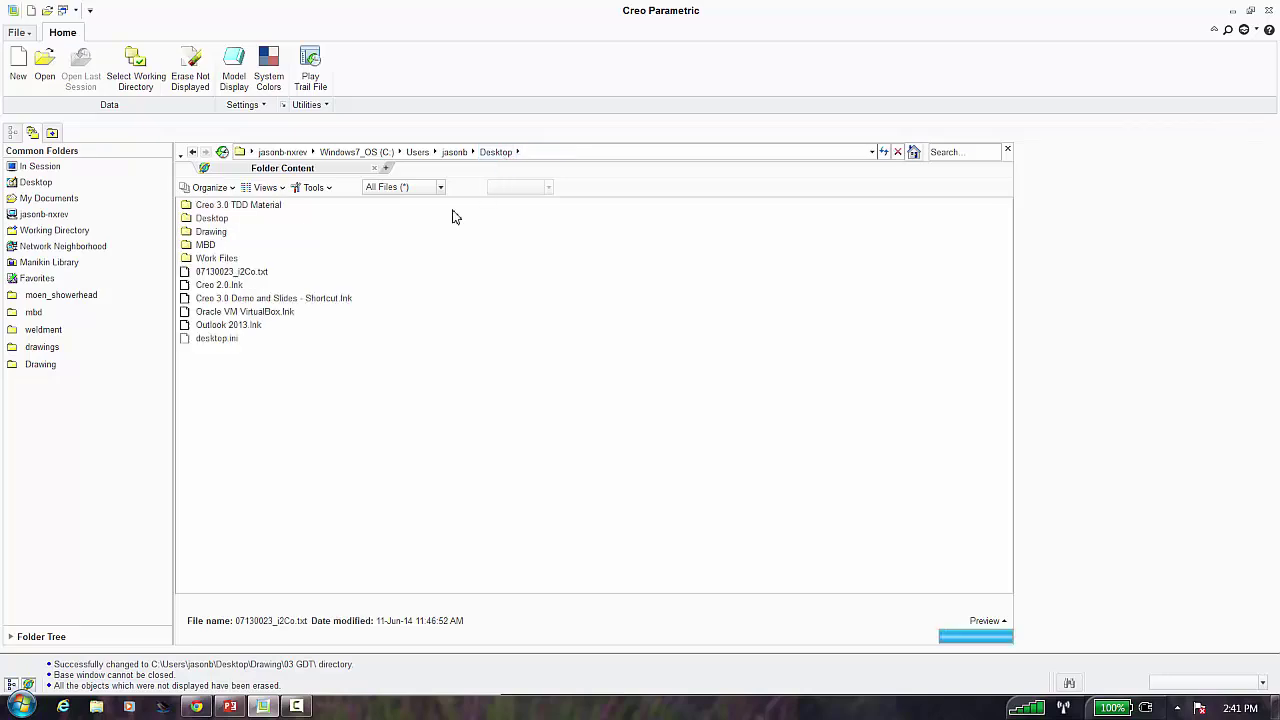
pyautogui.doubleClick(218, 233)
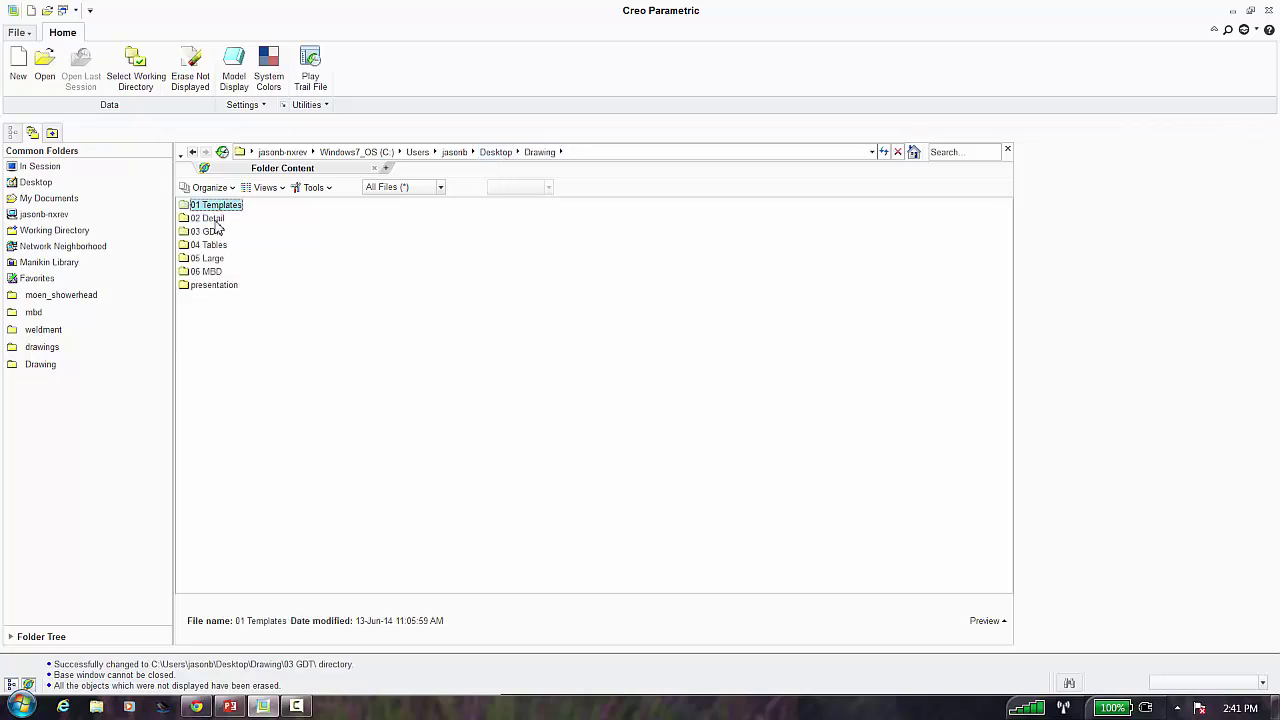
pyautogui.doubleClick(214, 259)
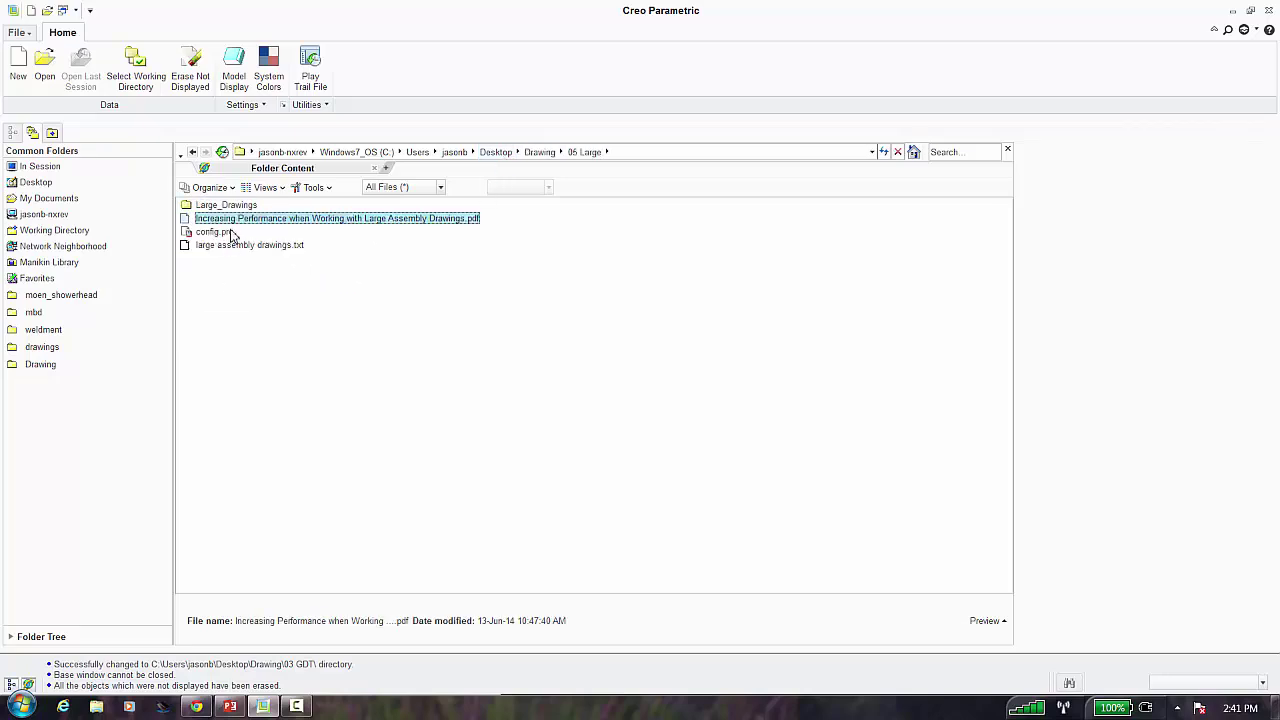
pyautogui.doubleClick(229, 206)
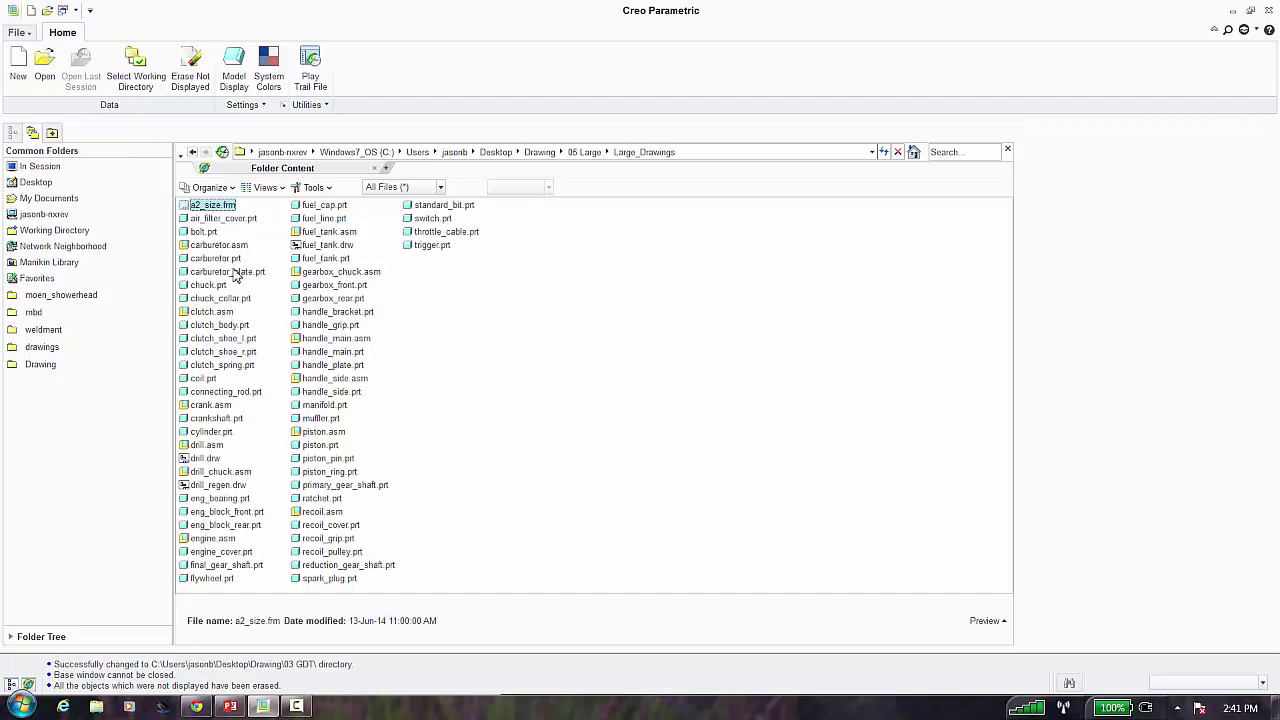
pyautogui.click(312, 246)
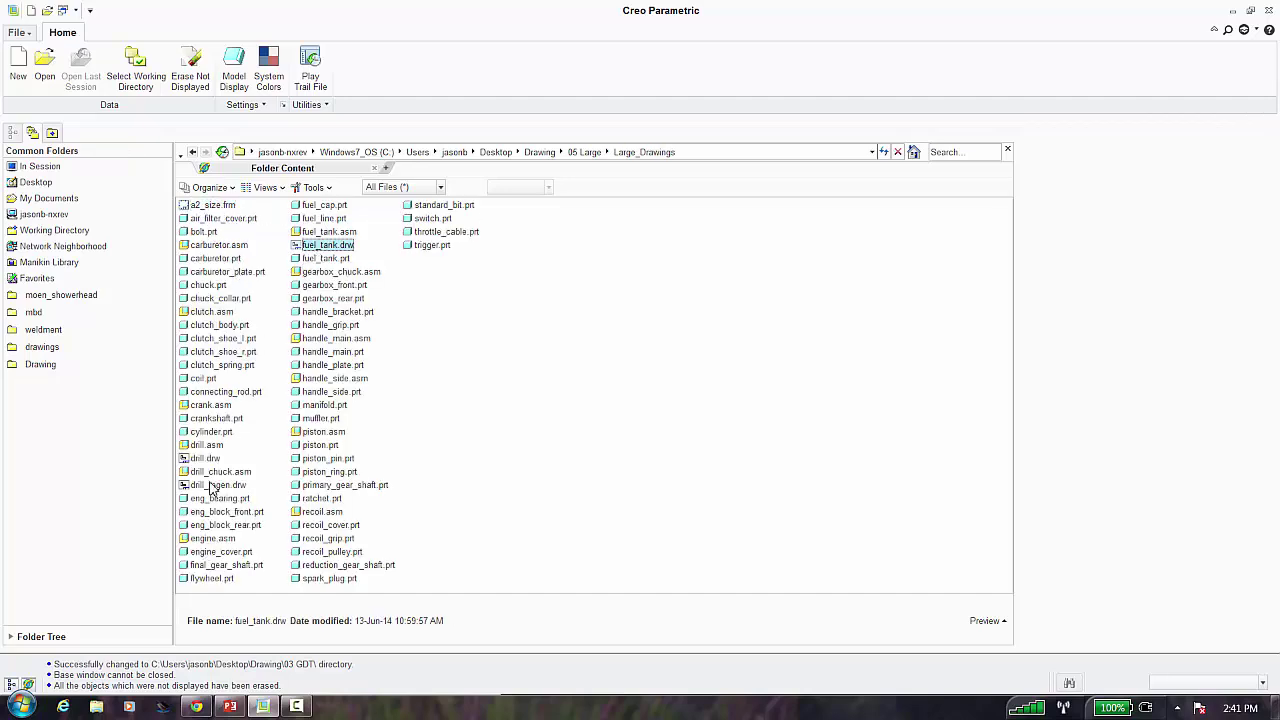
# Open drill.drw and zoom in on its three drill views and 19-item parts list
pyautogui.doubleClick(206, 458)
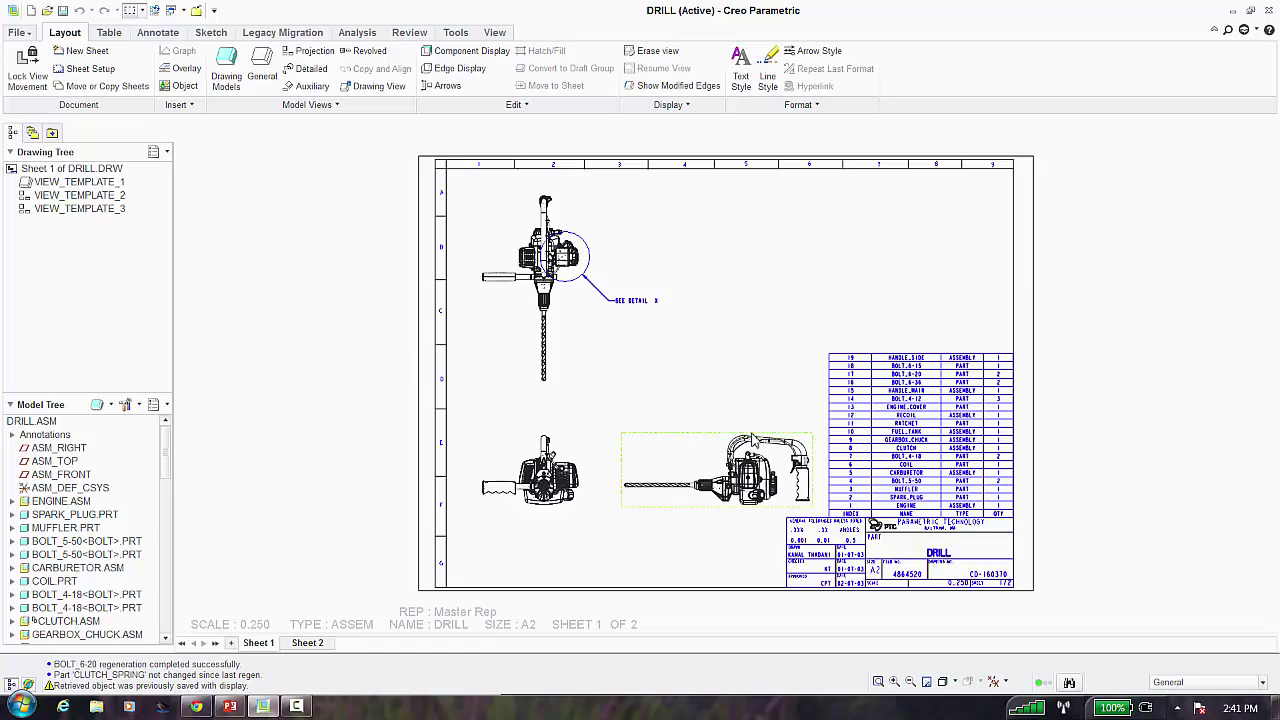
pyautogui.scroll(1, 924, 345)
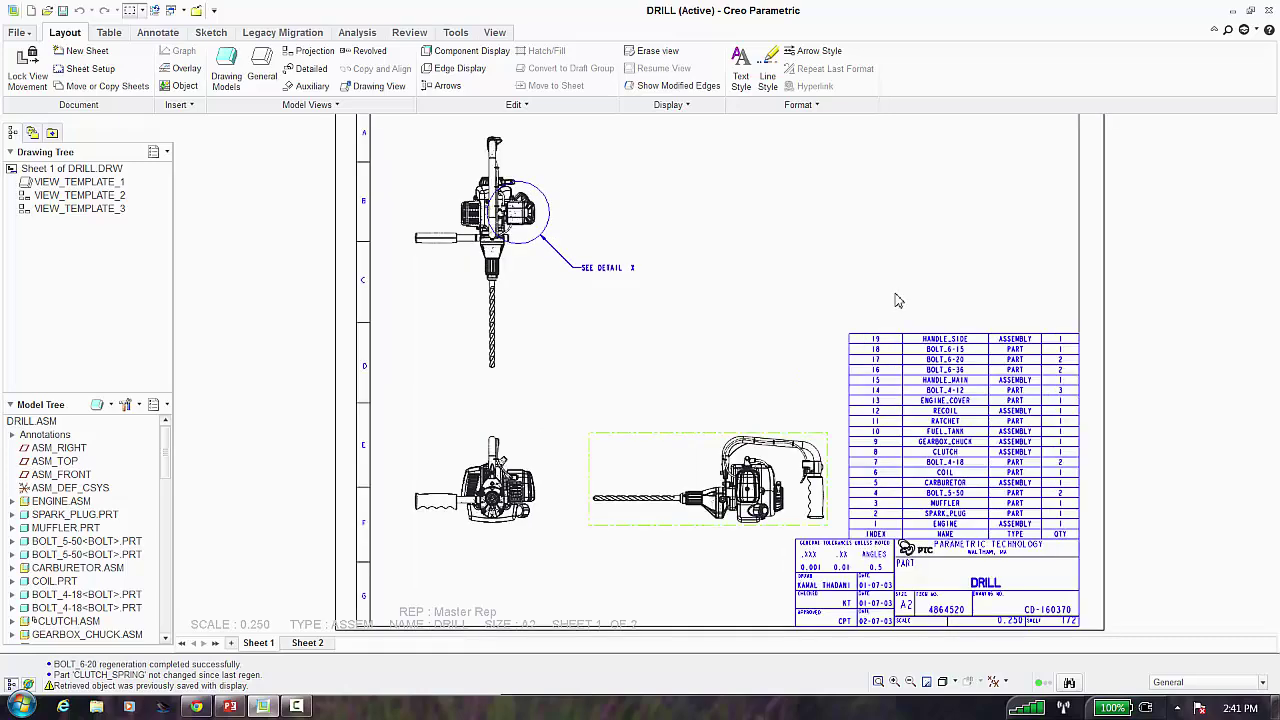
pyautogui.scroll(1, 922, 293)
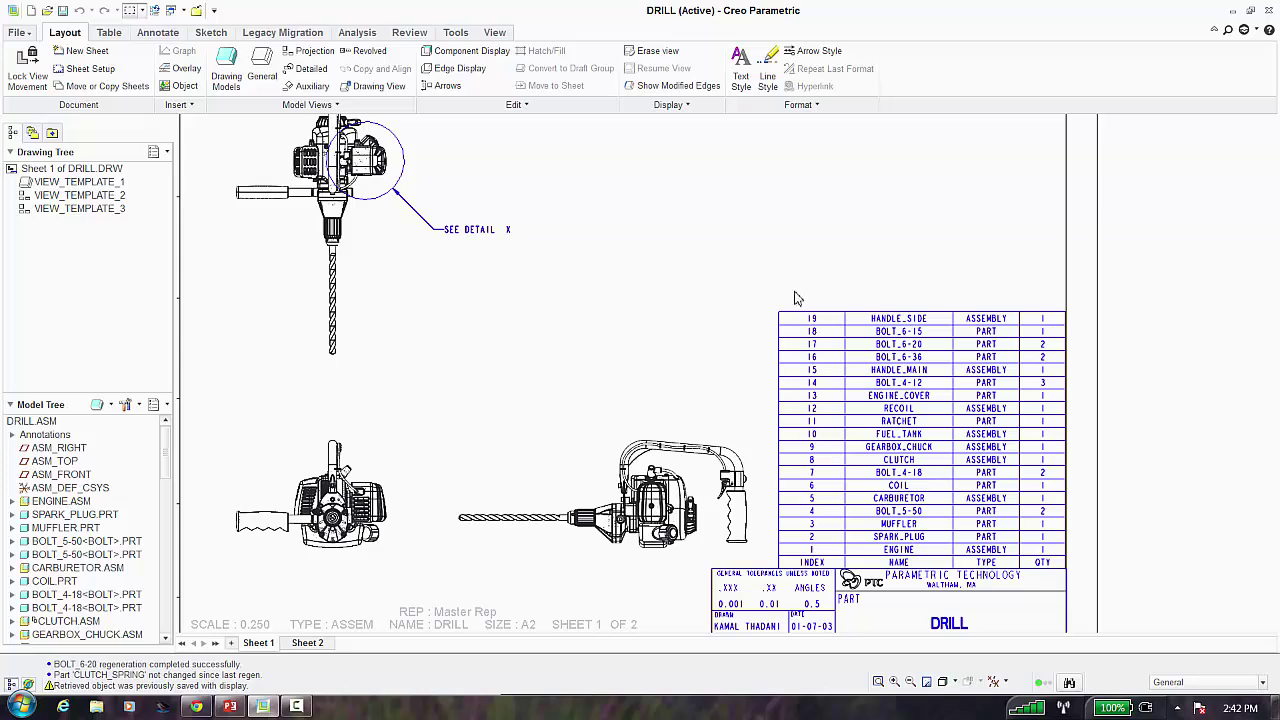
# Box-select the parts list table on Sheet 1 and delete it
pyautogui.click(110, 34)
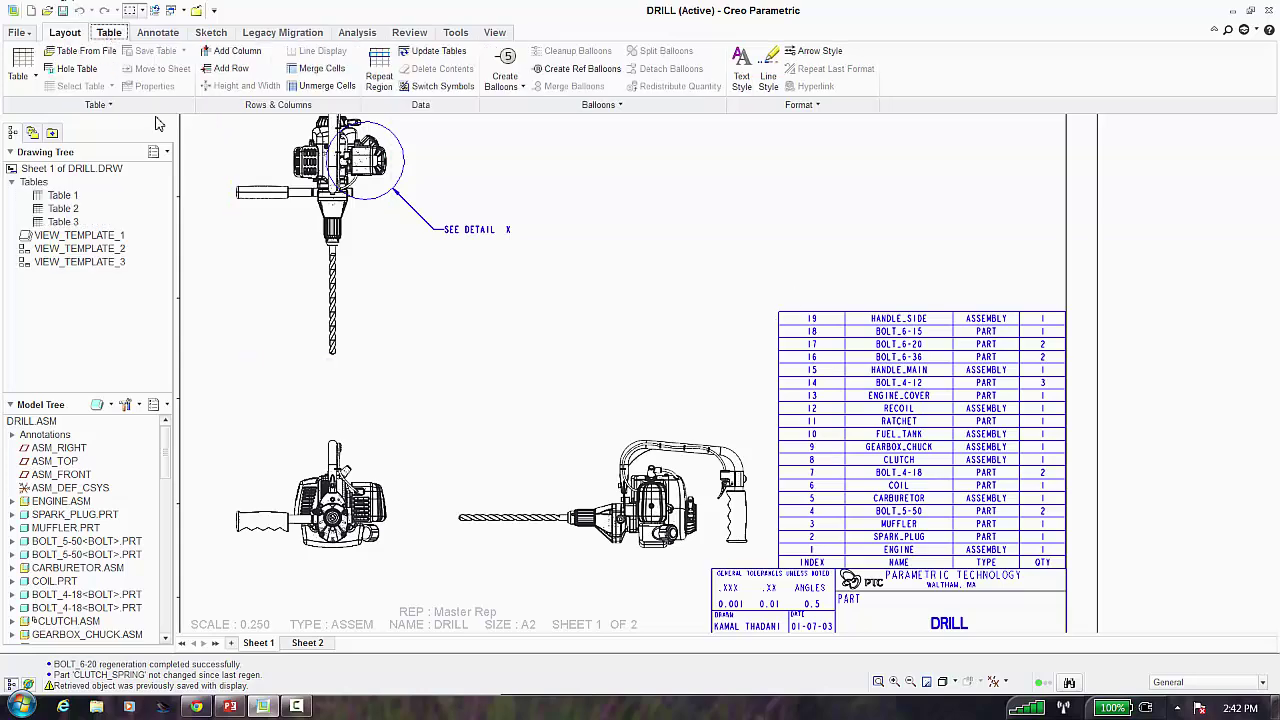
pyautogui.click(782, 316)
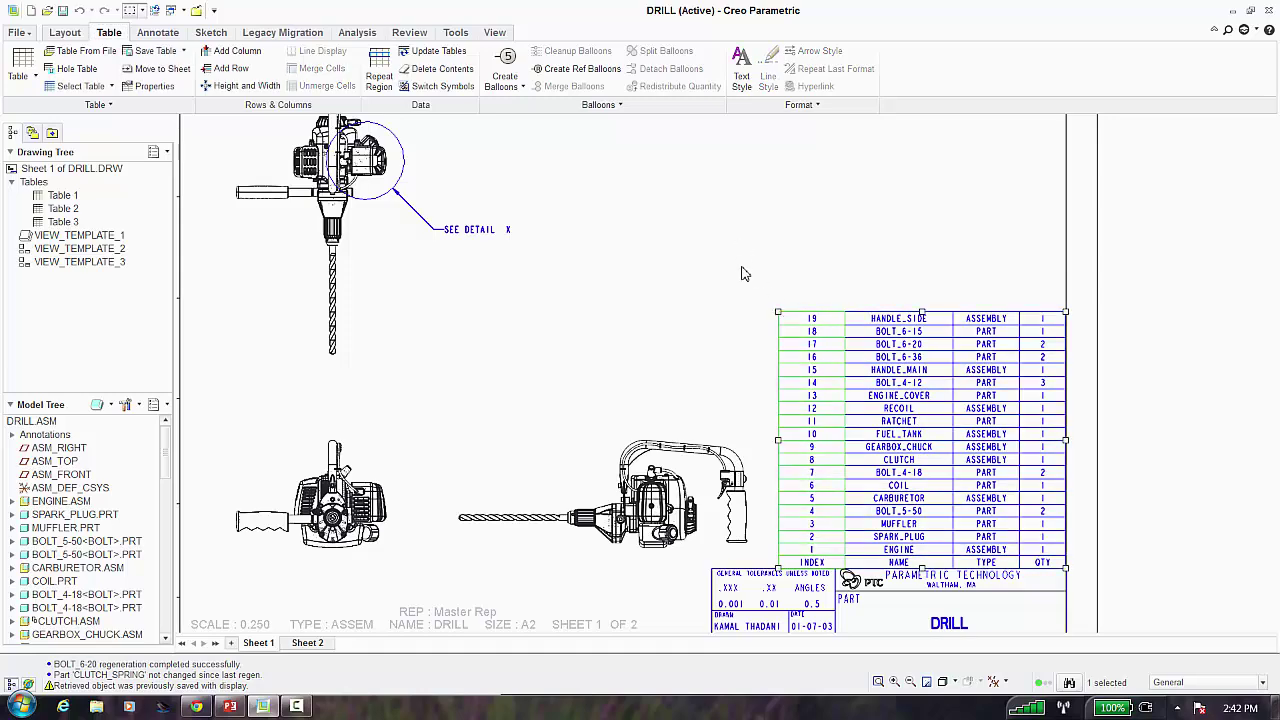
pyautogui.moveTo(754, 284); pyautogui.dragTo(1100, 590)
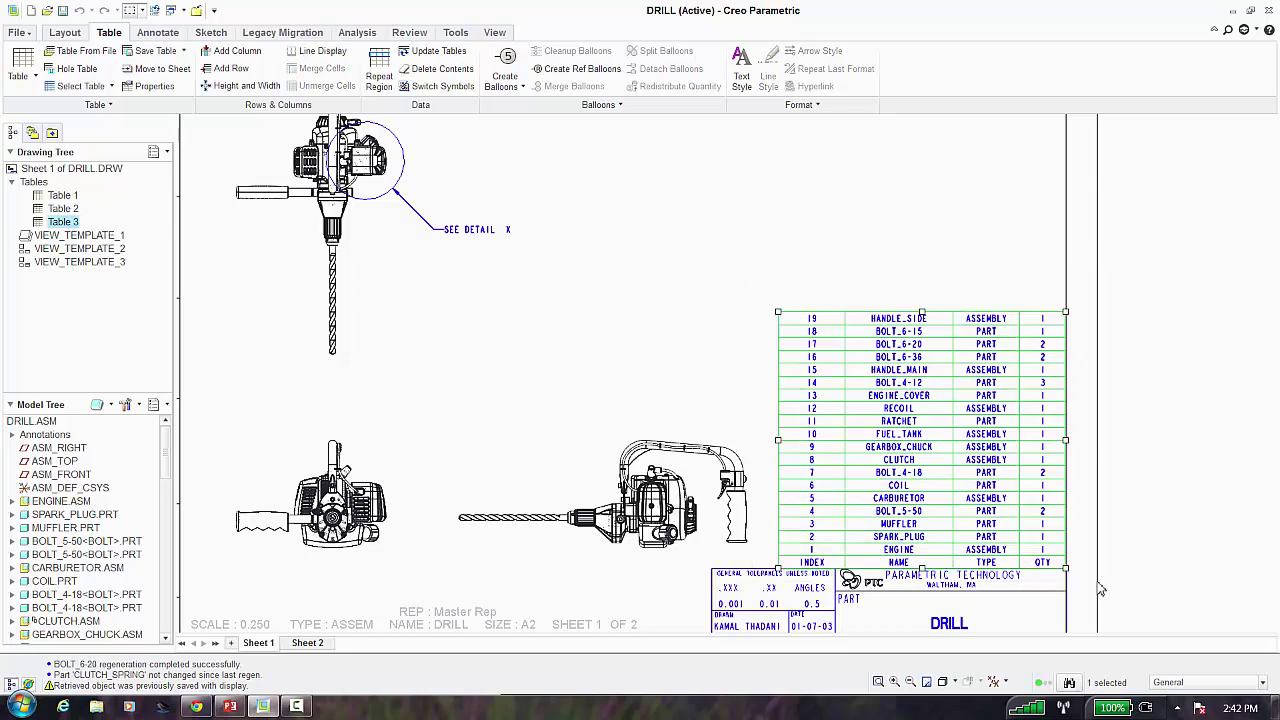
pyautogui.press('Delete')
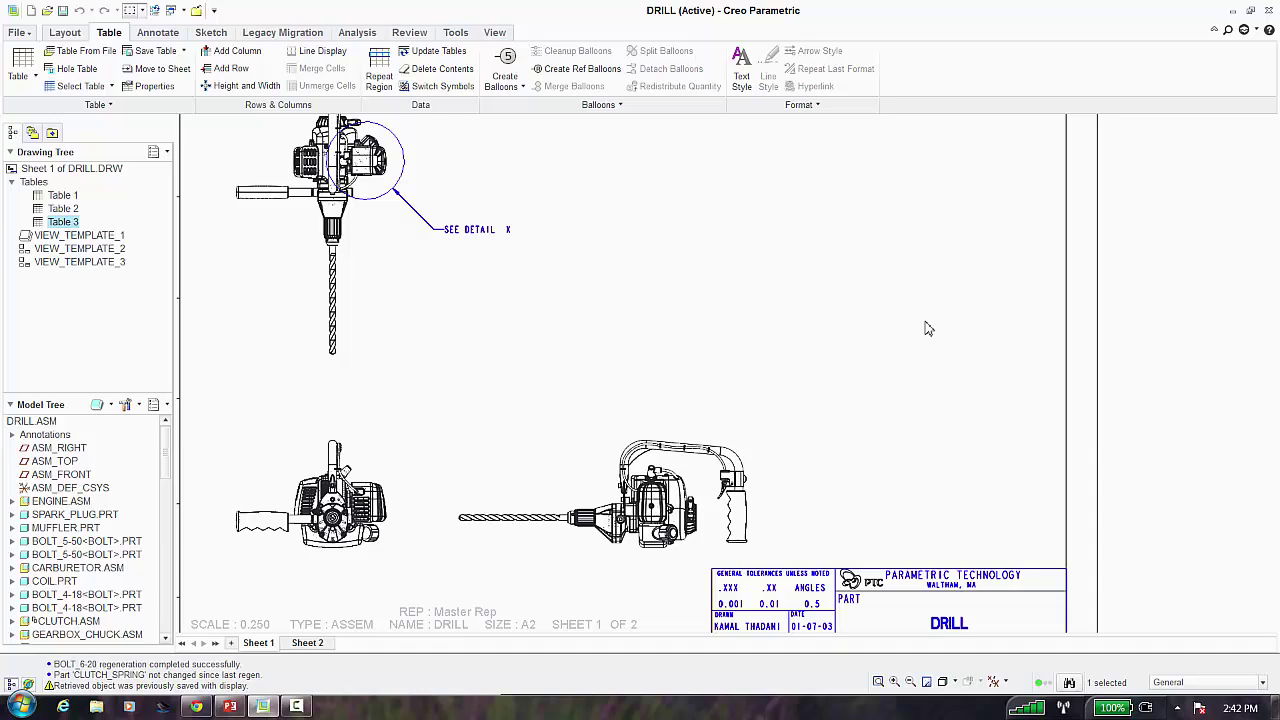
# Reframe the cleared Sheet 1, then switch to Sheet 2
pyautogui.scroll(1, 912, 364)
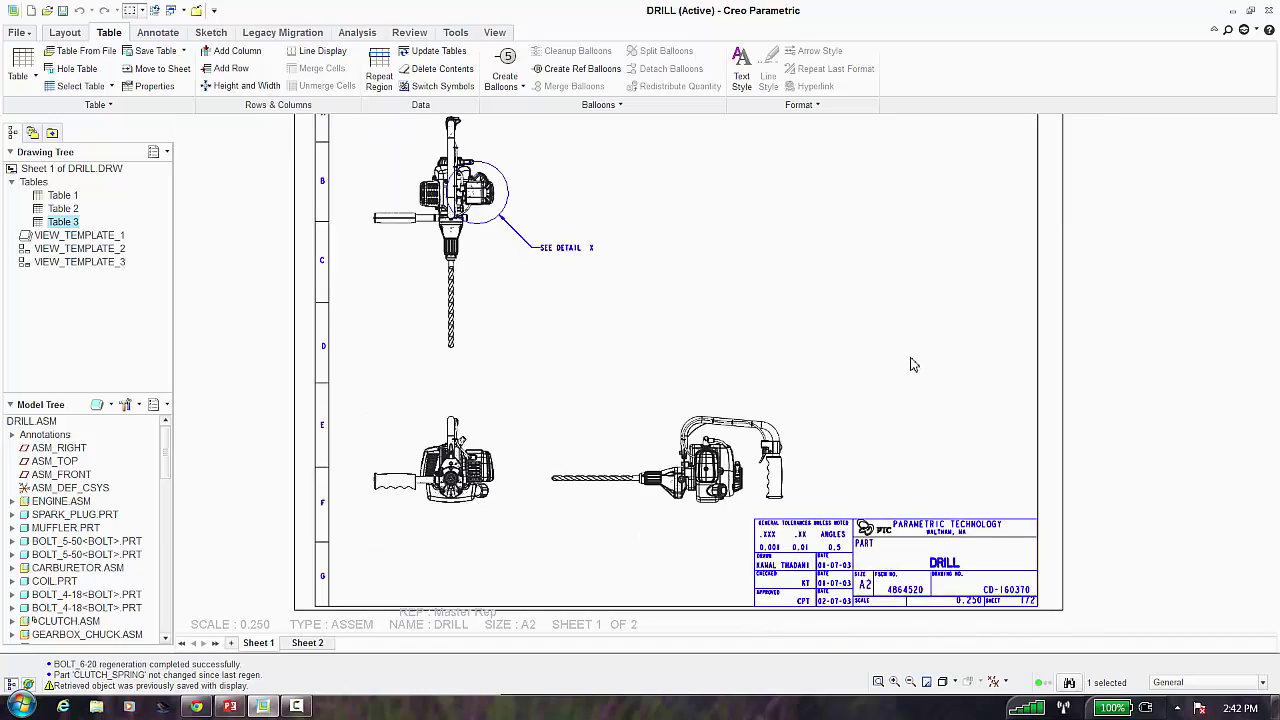
pyautogui.click(884, 358)
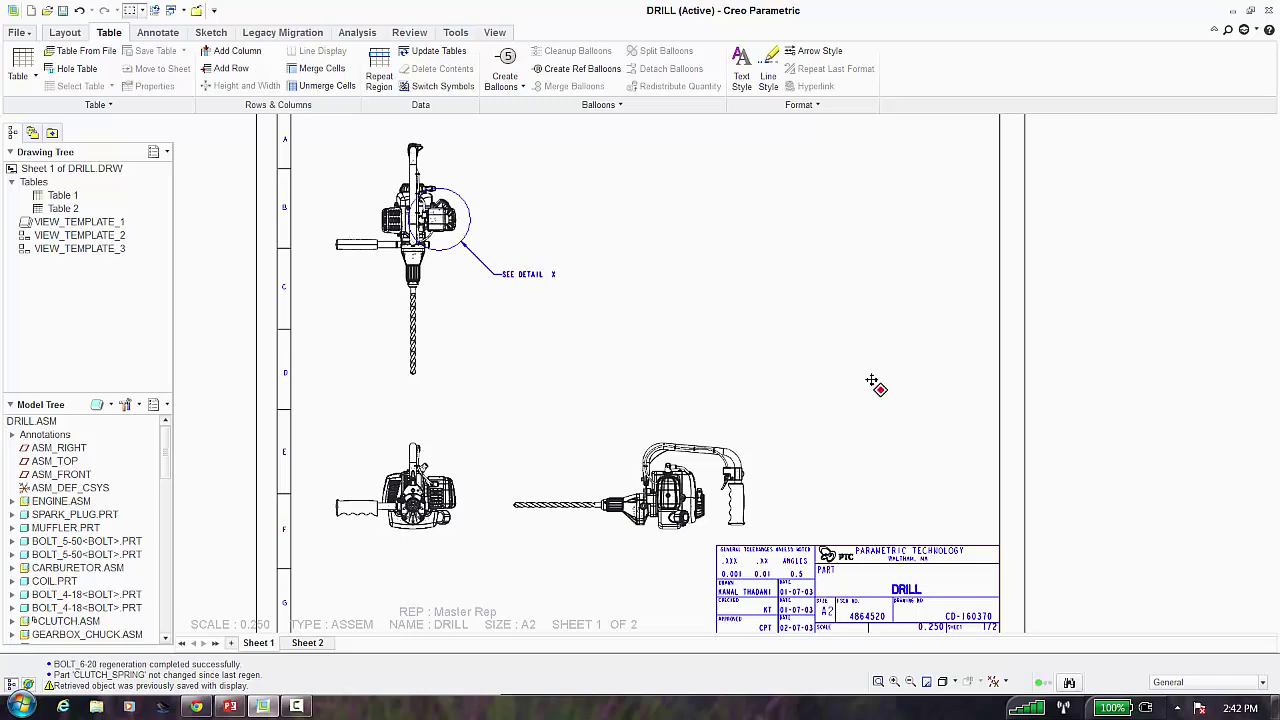
pyautogui.moveTo(880, 389); pyautogui.dragTo(847, 360, button='middle')
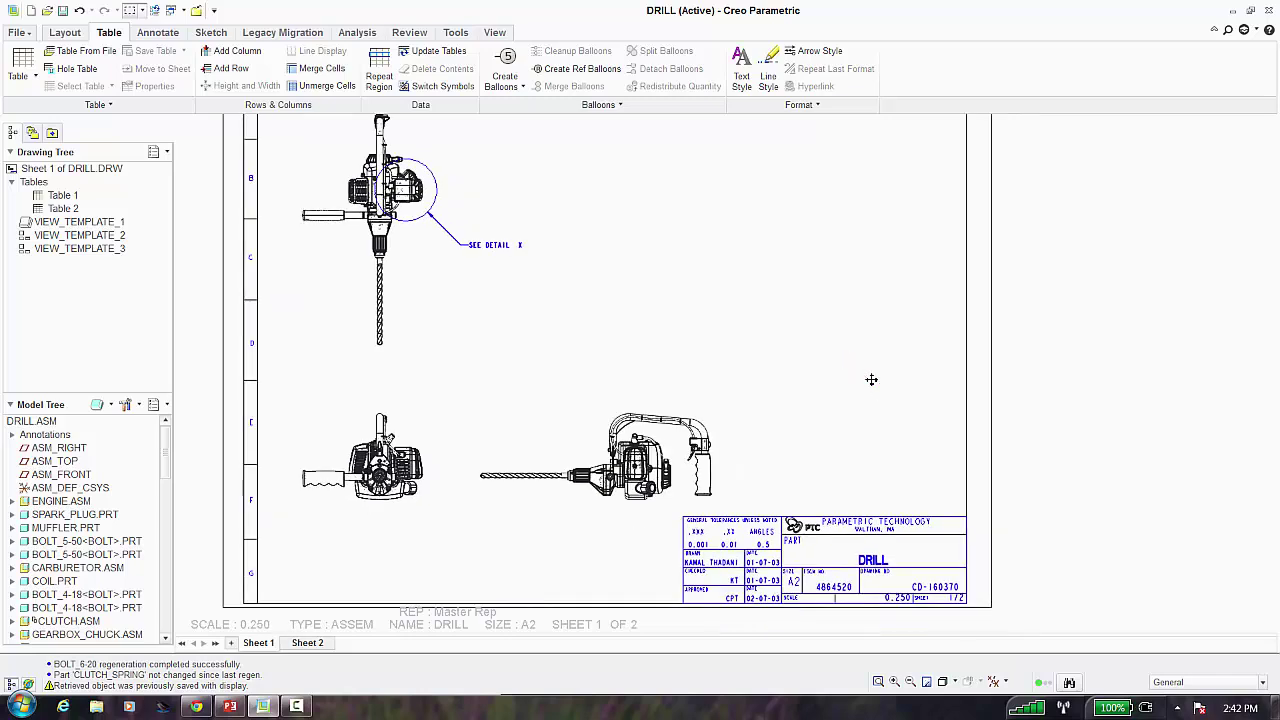
pyautogui.scroll(1, 873, 387)
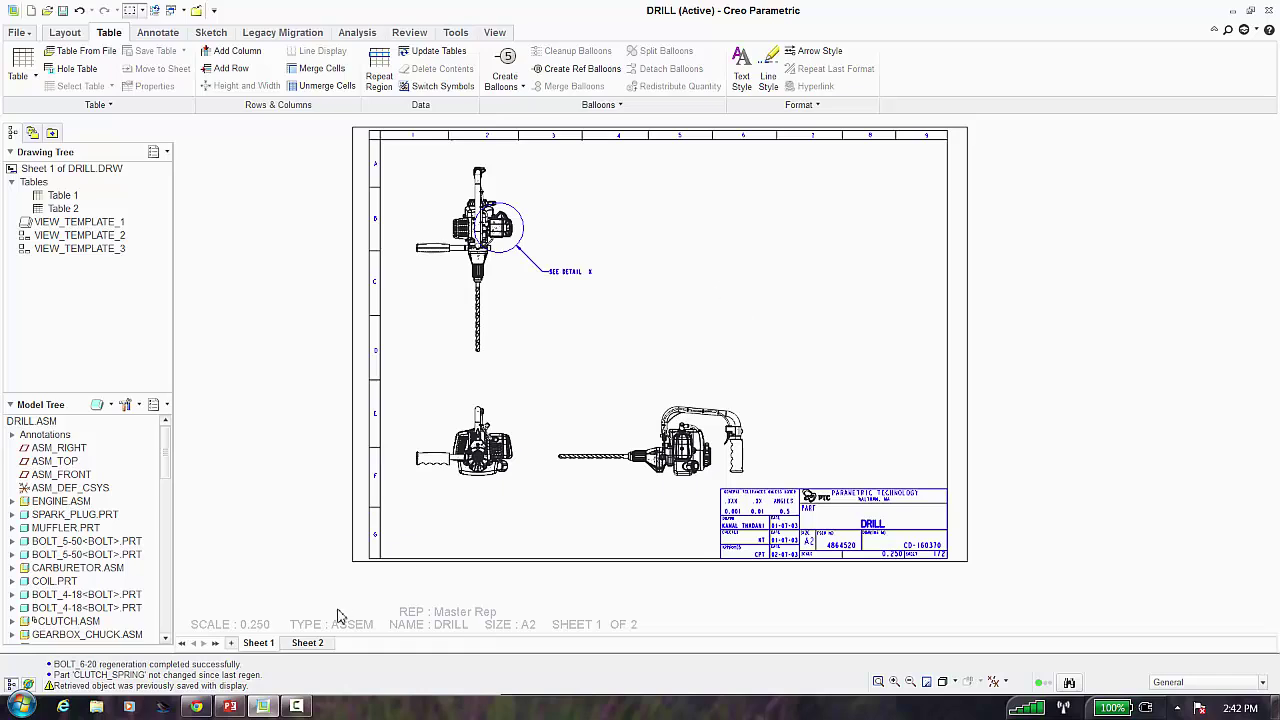
pyautogui.click(322, 644)
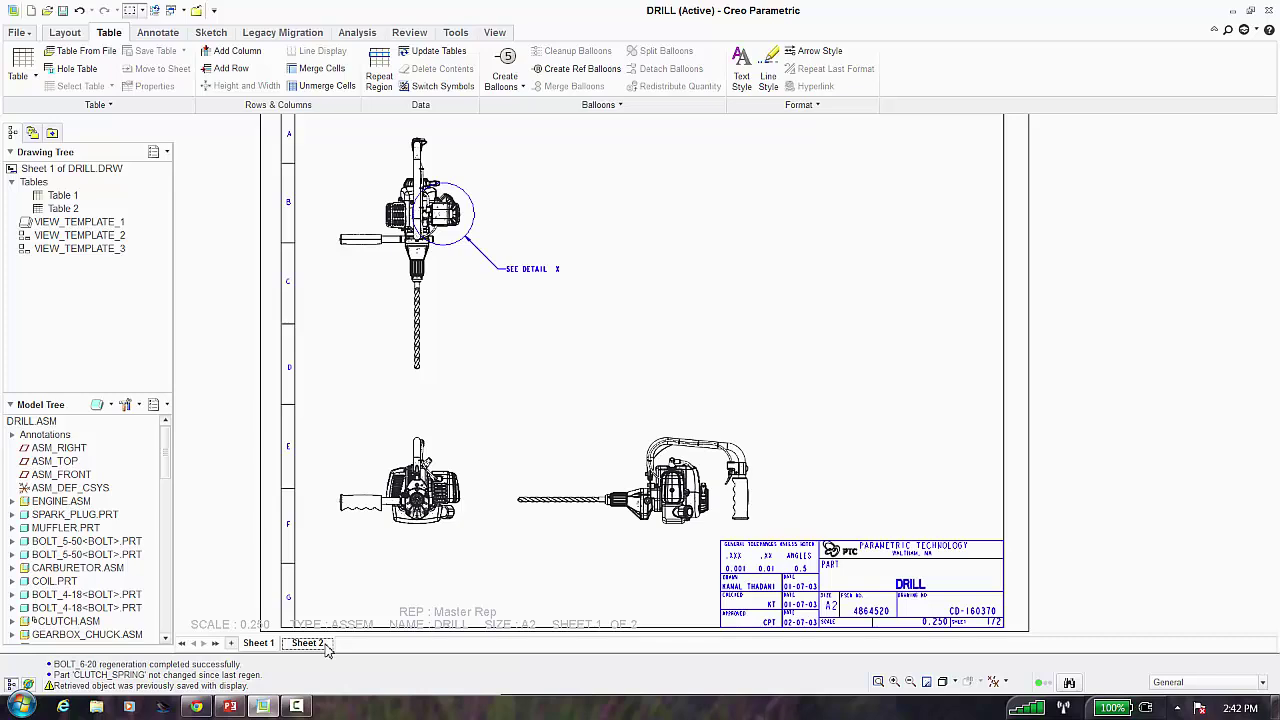
# Return to Sheet 1 and turn on Fast HLR for Drawing
pyautogui.click(262, 645)
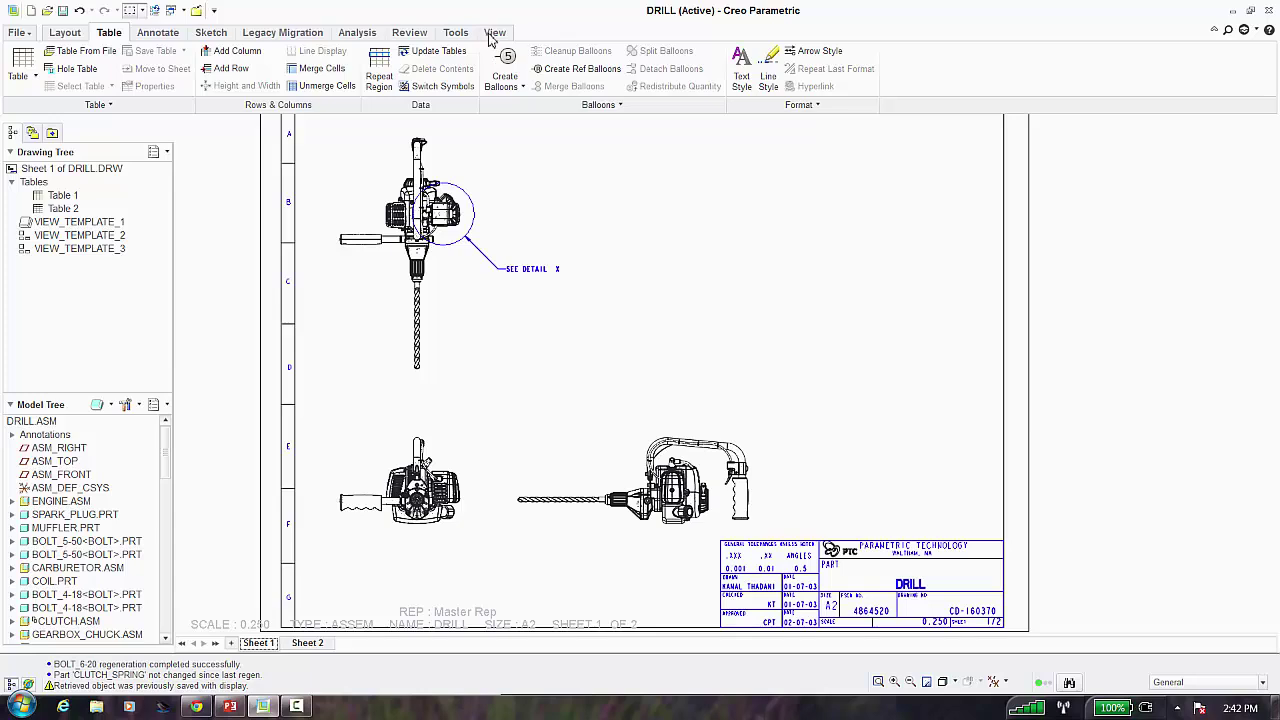
pyautogui.click(494, 33)
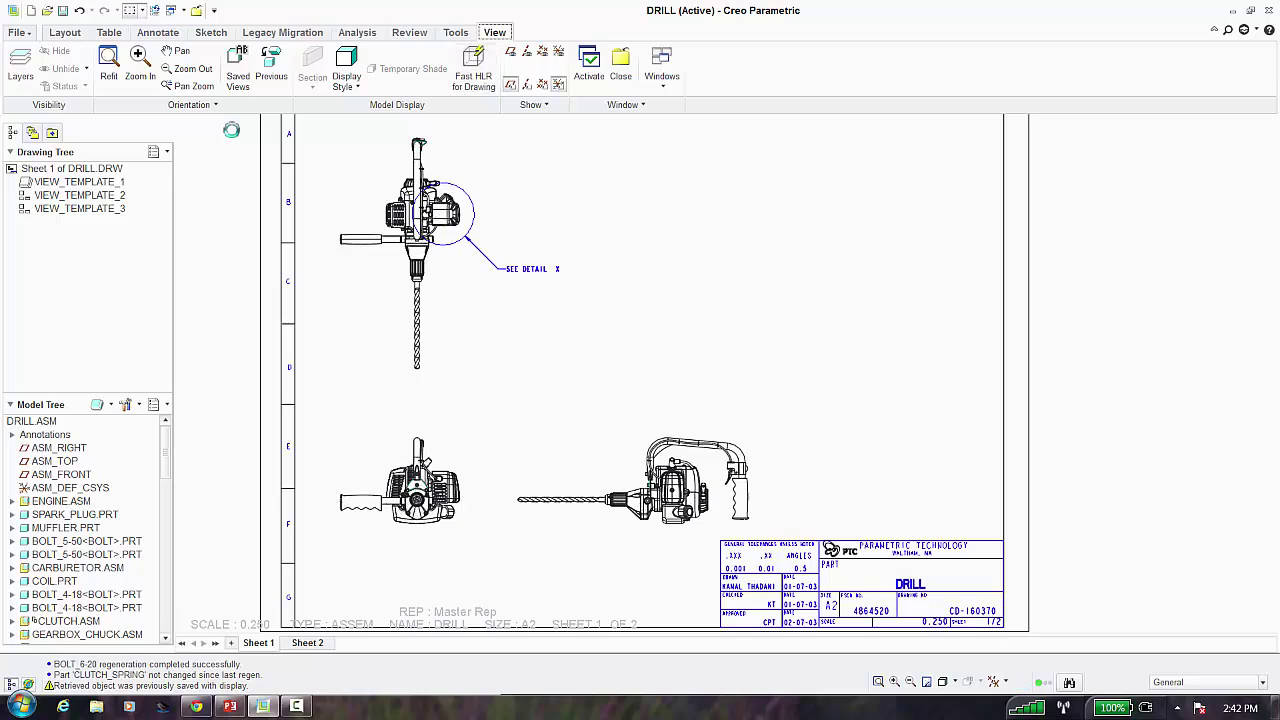
pyautogui.click(470, 70)
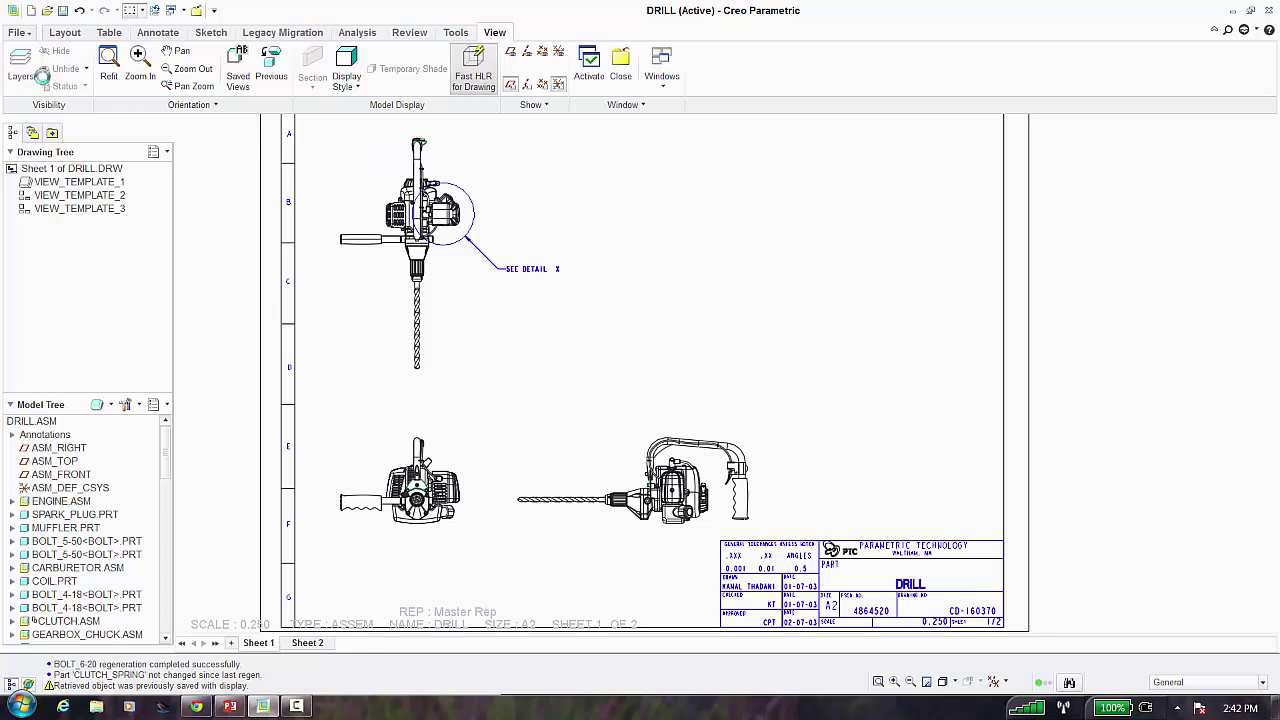
pyautogui.click(17, 32)
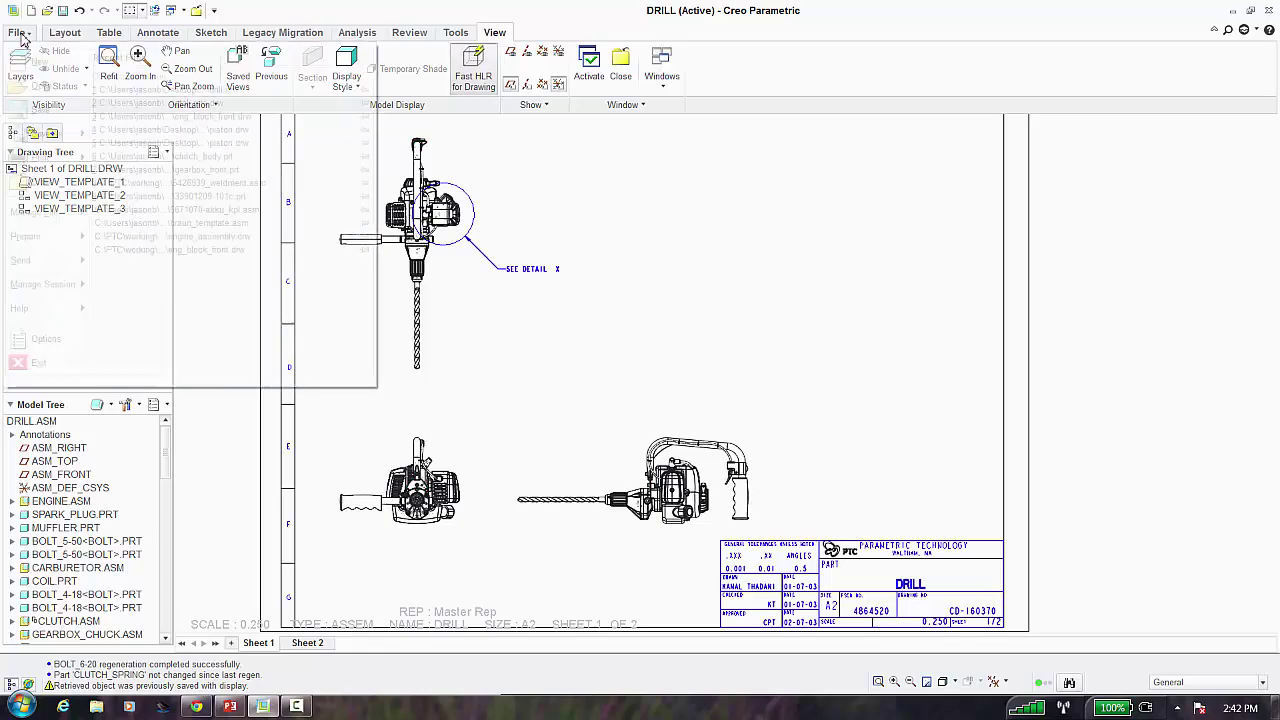
# Import config.pro from Drawing\05 Large into the Configuration Editor options
pyautogui.click(46, 340)
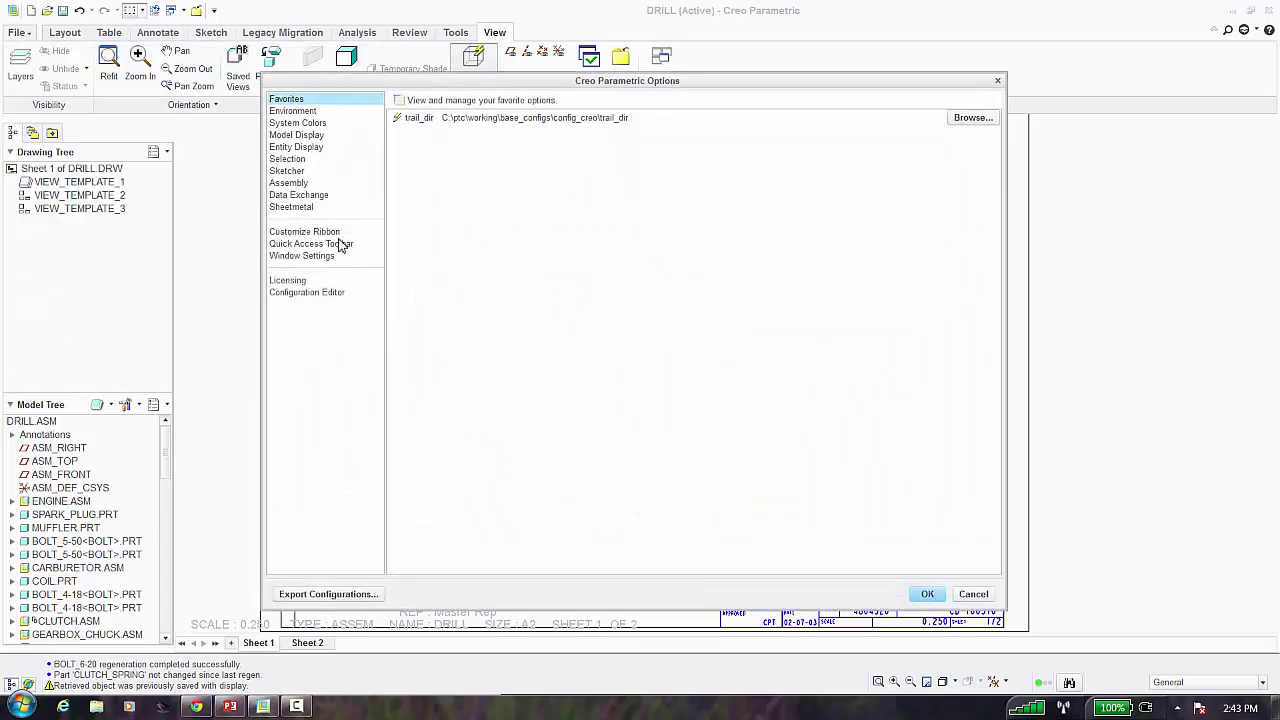
pyautogui.click(318, 294)
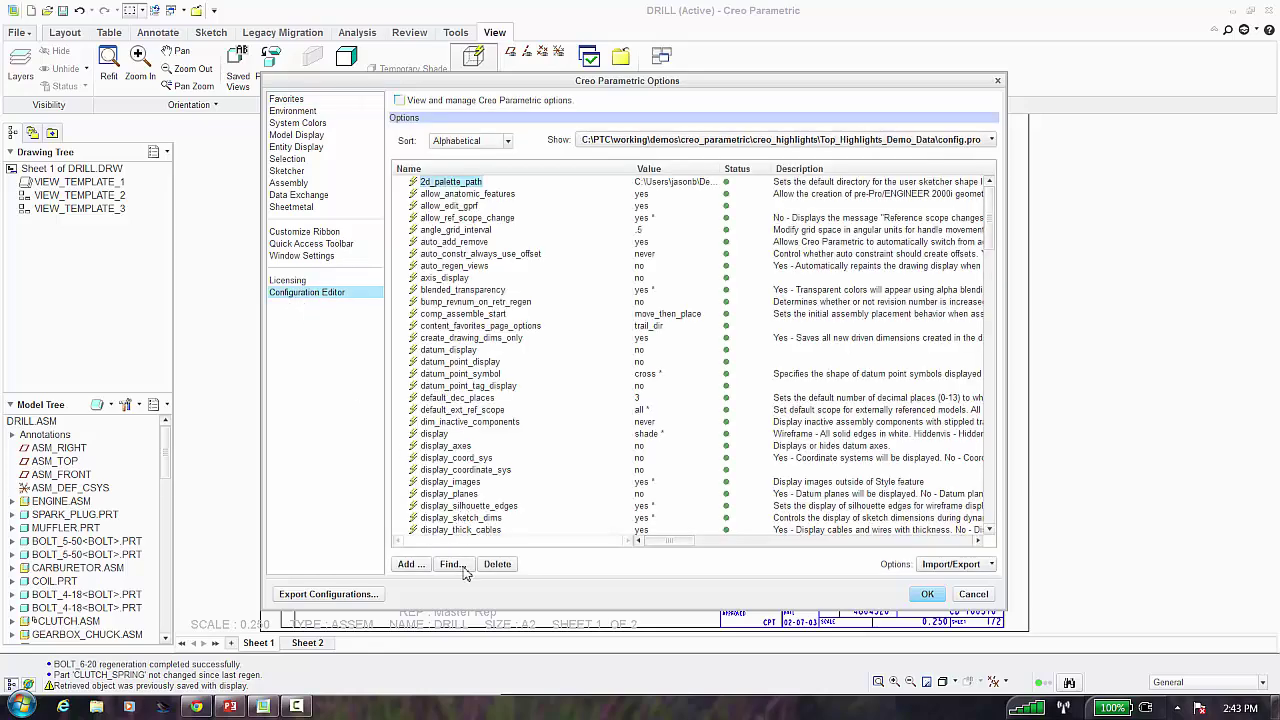
pyautogui.click(412, 565)
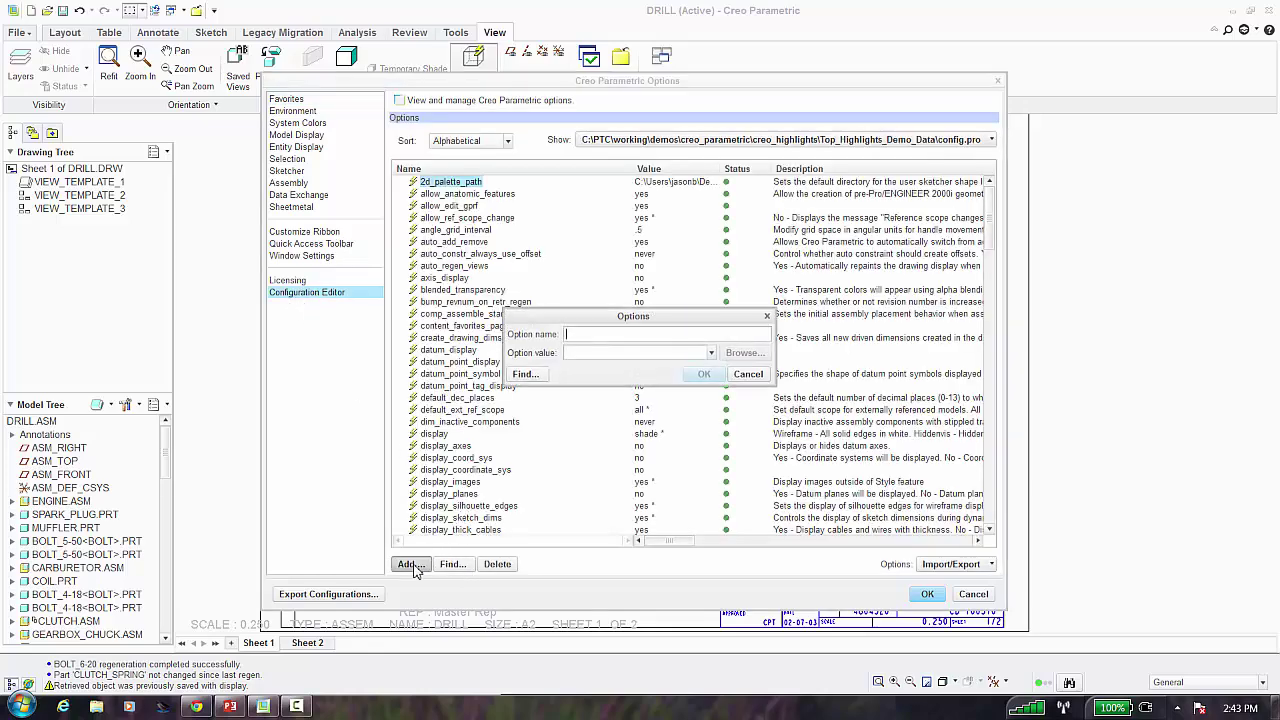
pyautogui.click(758, 373)
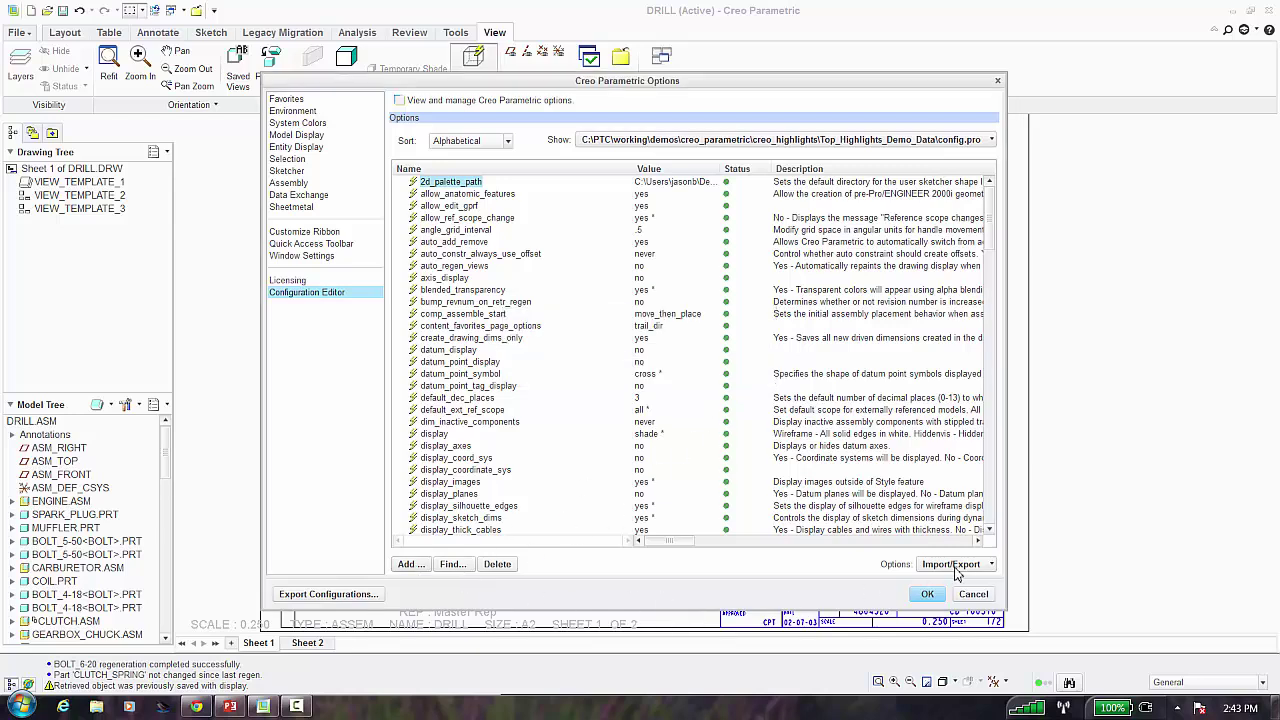
pyautogui.click(948, 565)
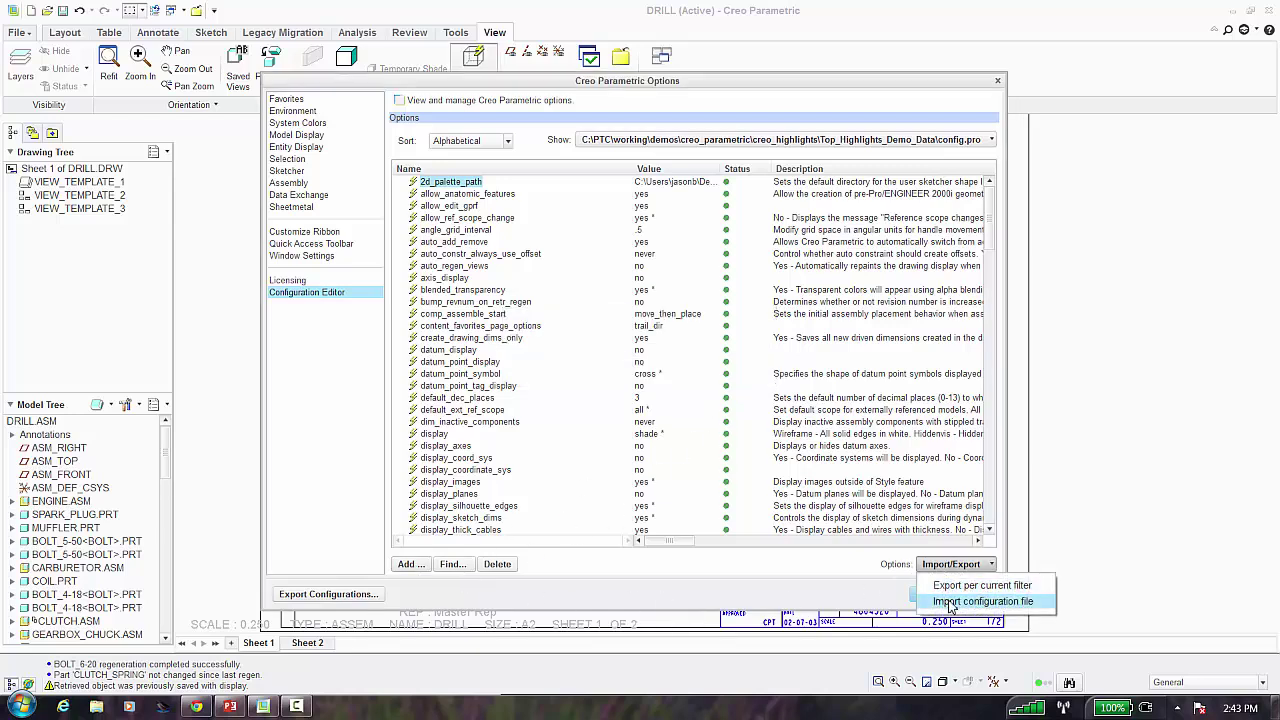
pyautogui.click(946, 601)
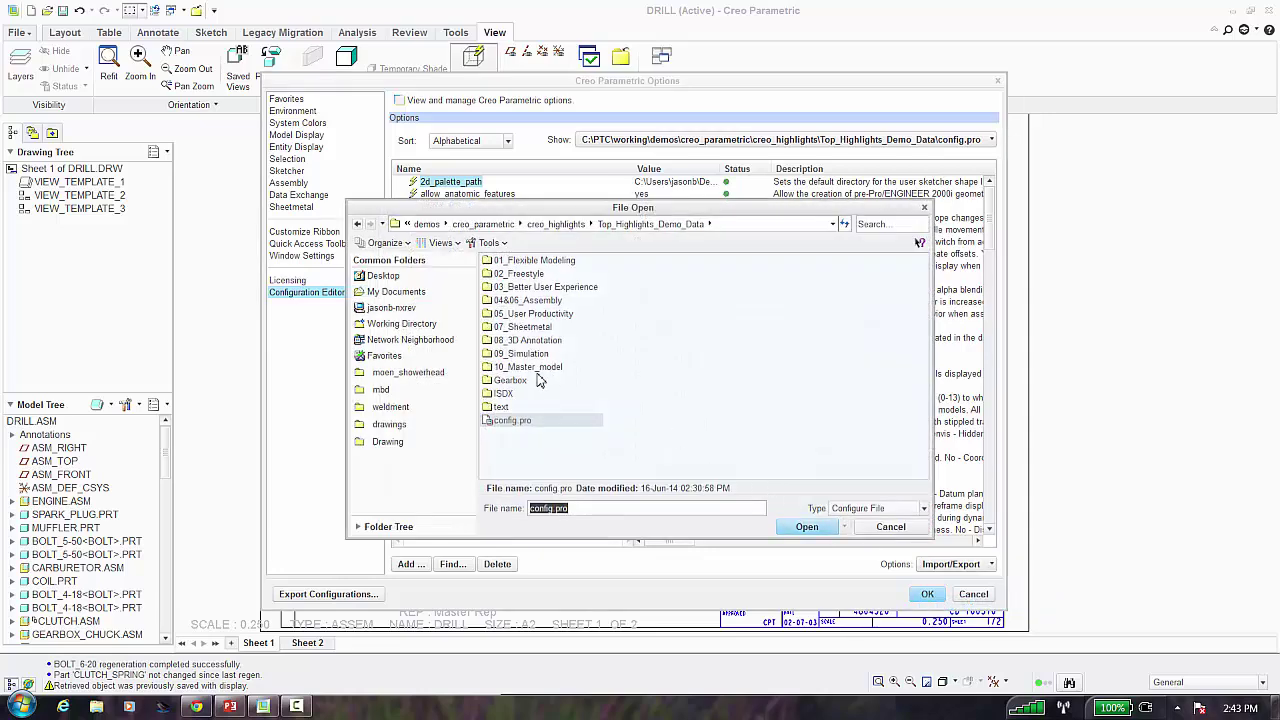
pyautogui.click(387, 441)
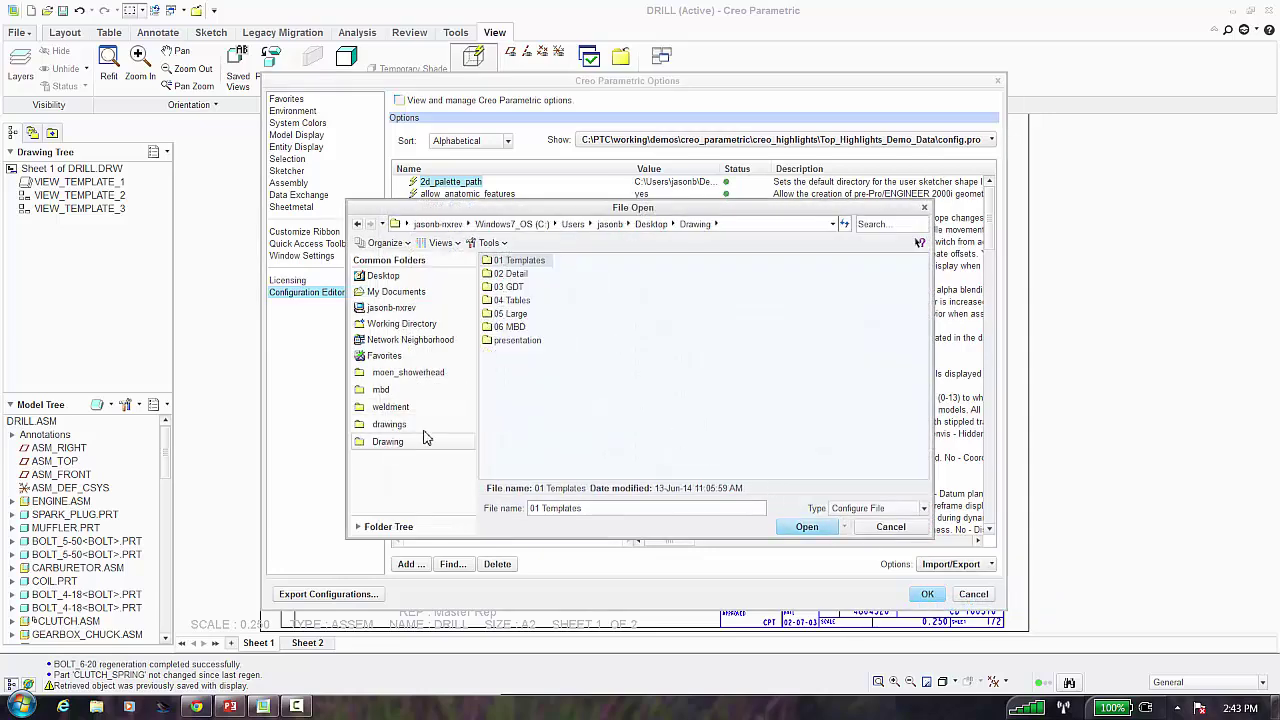
pyautogui.doubleClick(509, 316)
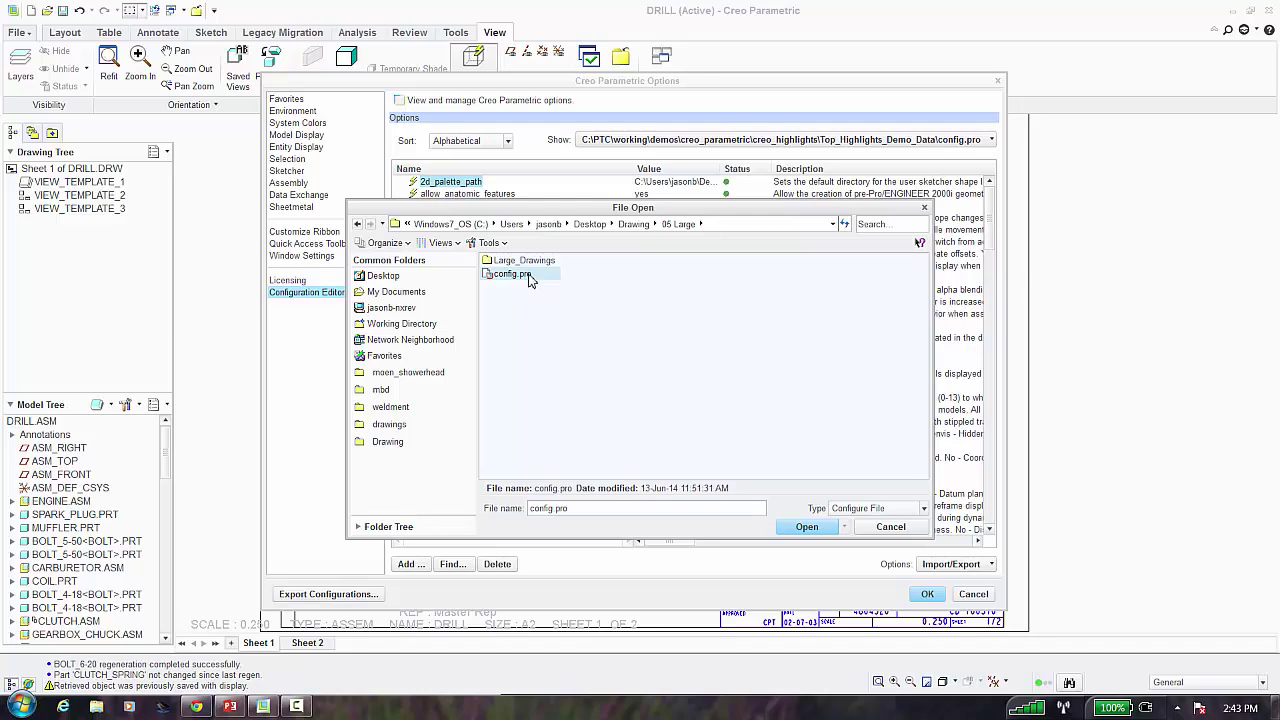
pyautogui.doubleClick(530, 278)
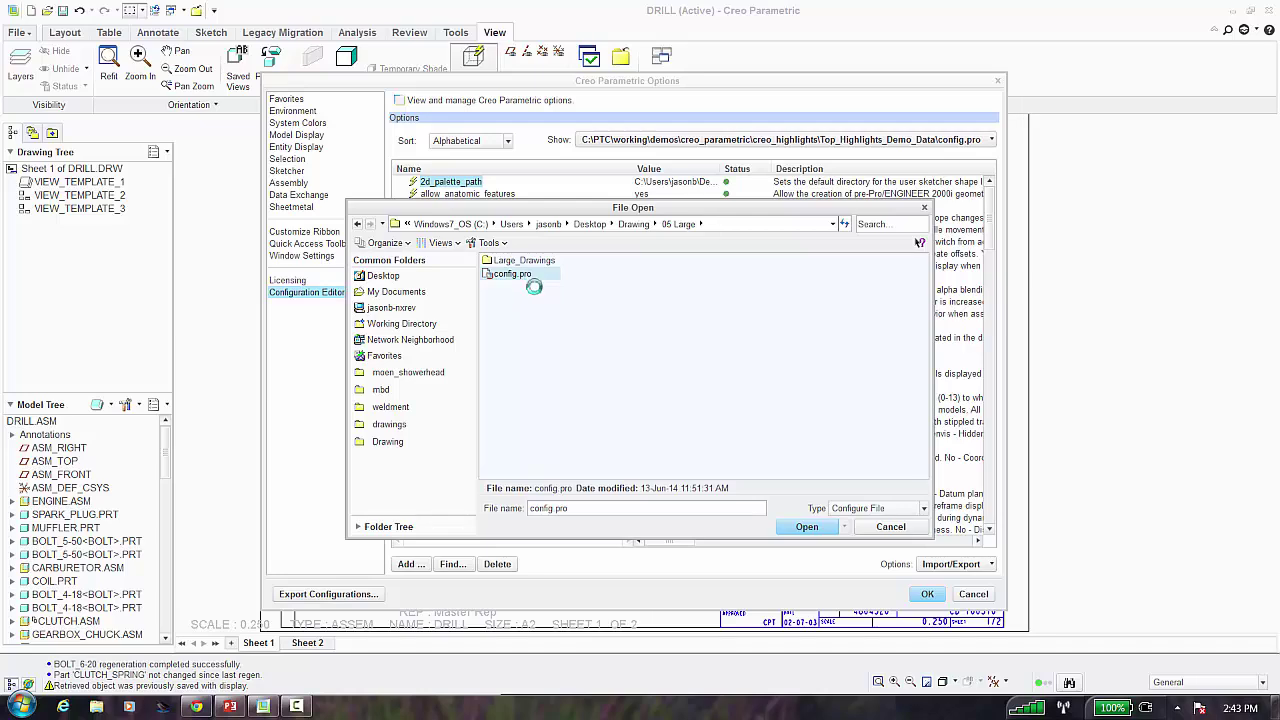
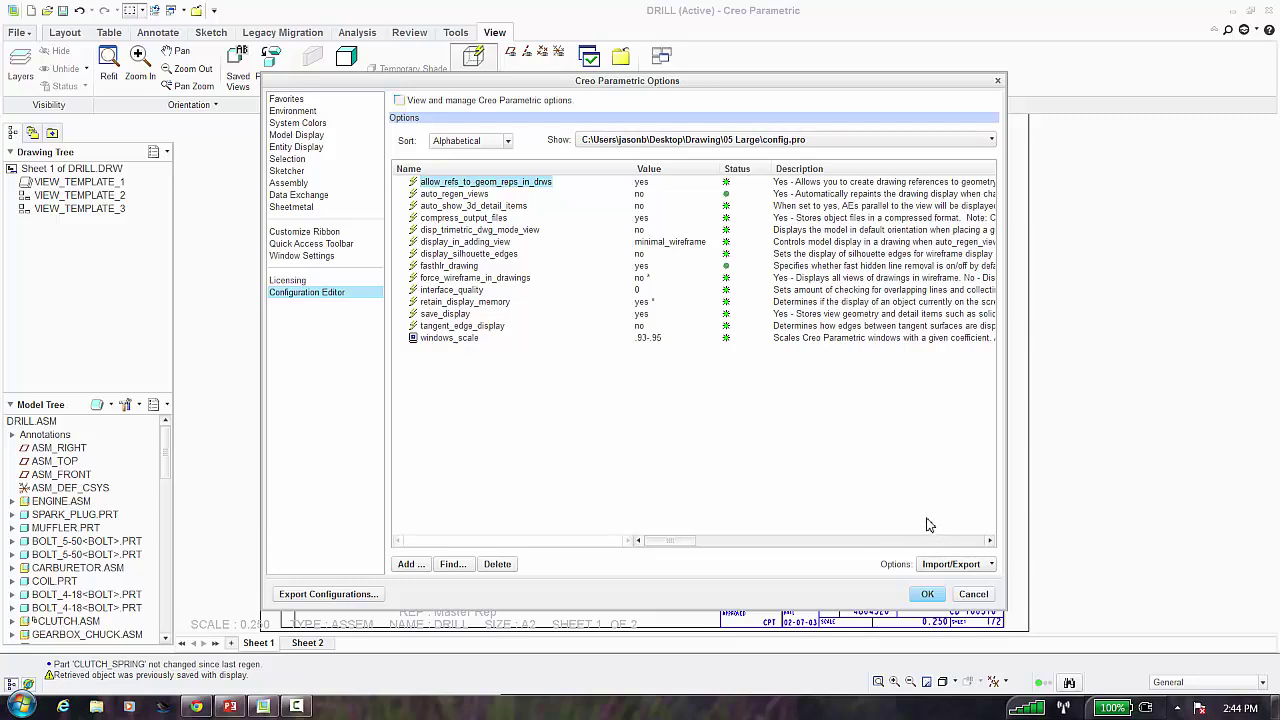
# Apply the changed options for this session only, without saving the config file
pyautogui.click(928, 595)
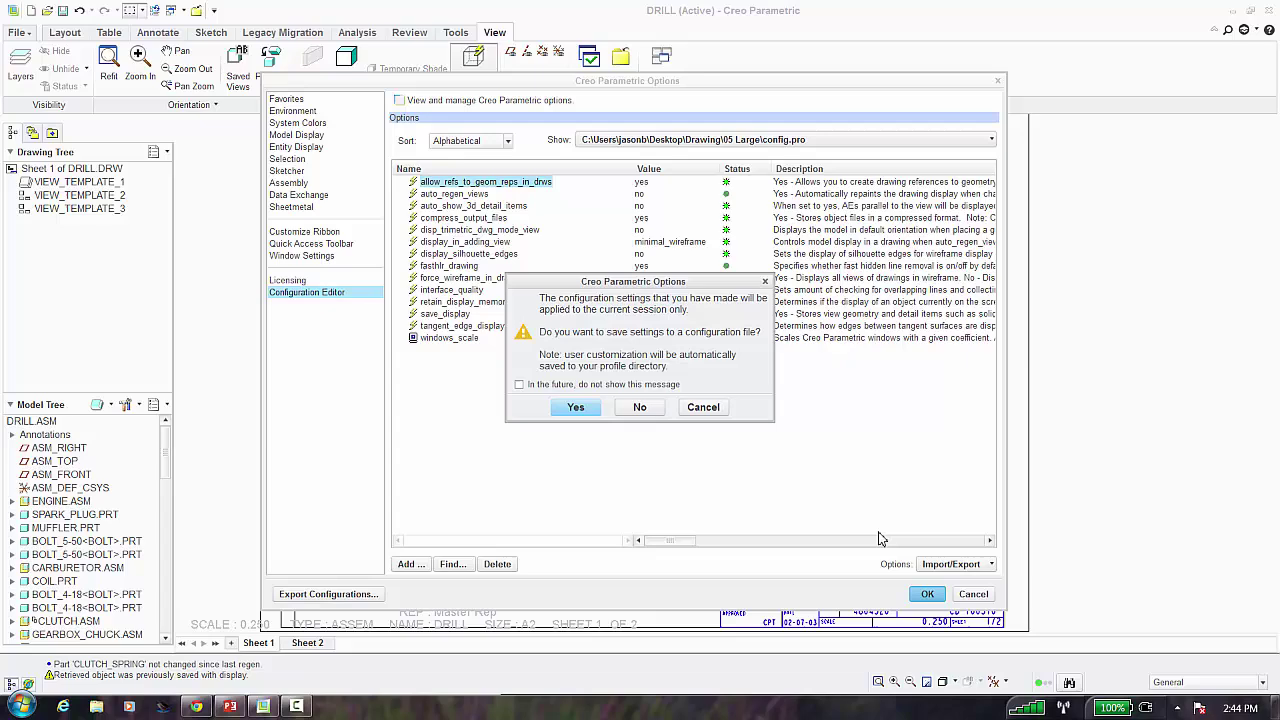
pyautogui.click(638, 408)
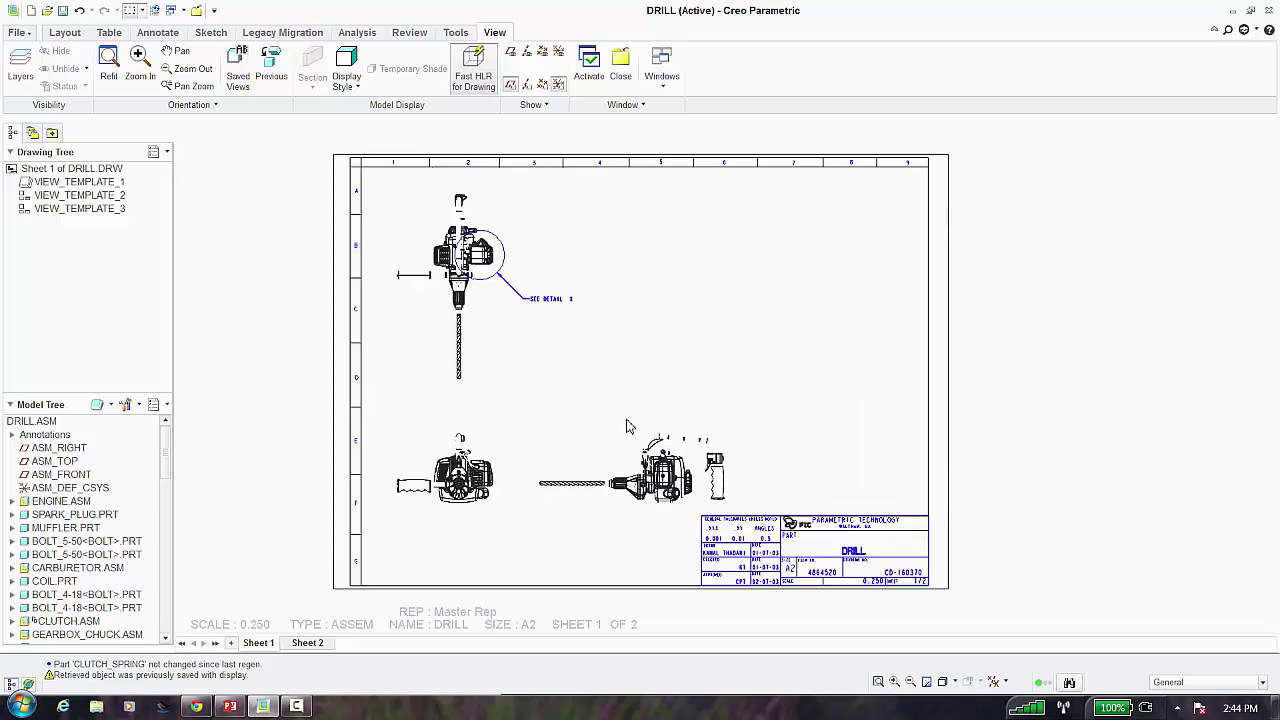
pyautogui.moveTo(640, 346); pyautogui.dragTo(655, 339, button='middle')
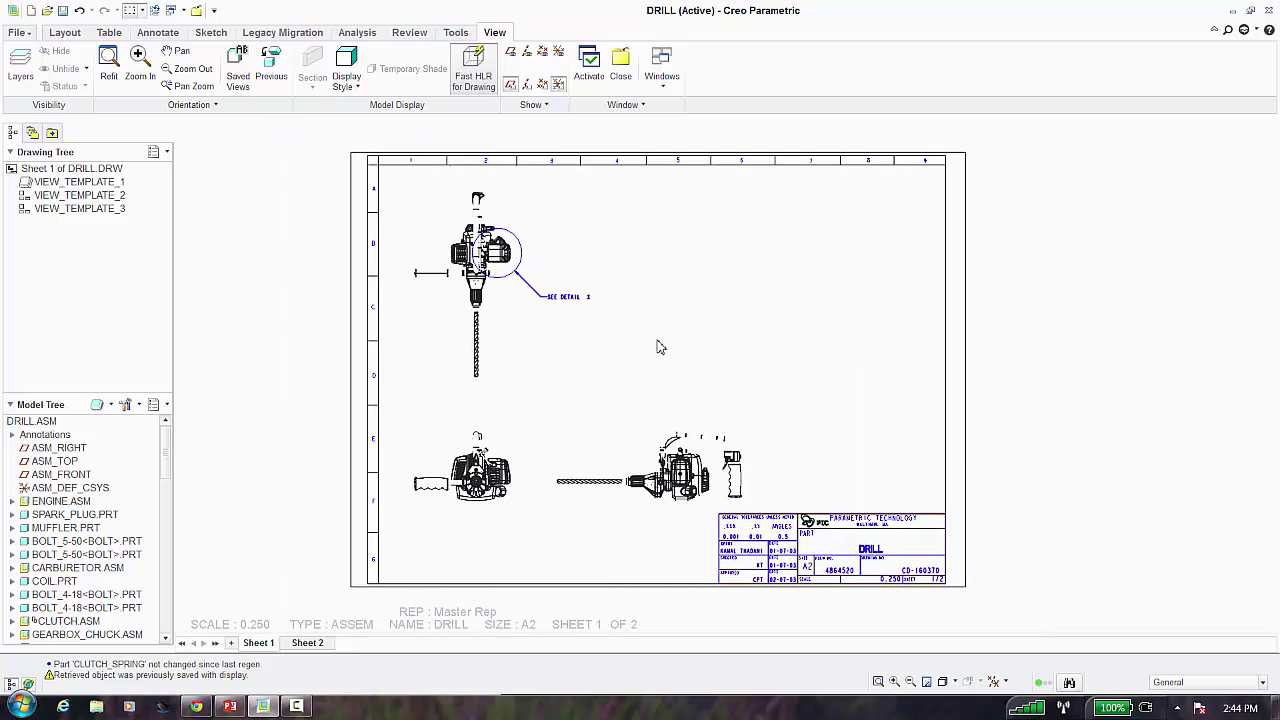
# Check detail view X on Sheet 2, then return to Sheet 1
pyautogui.click(307, 643)
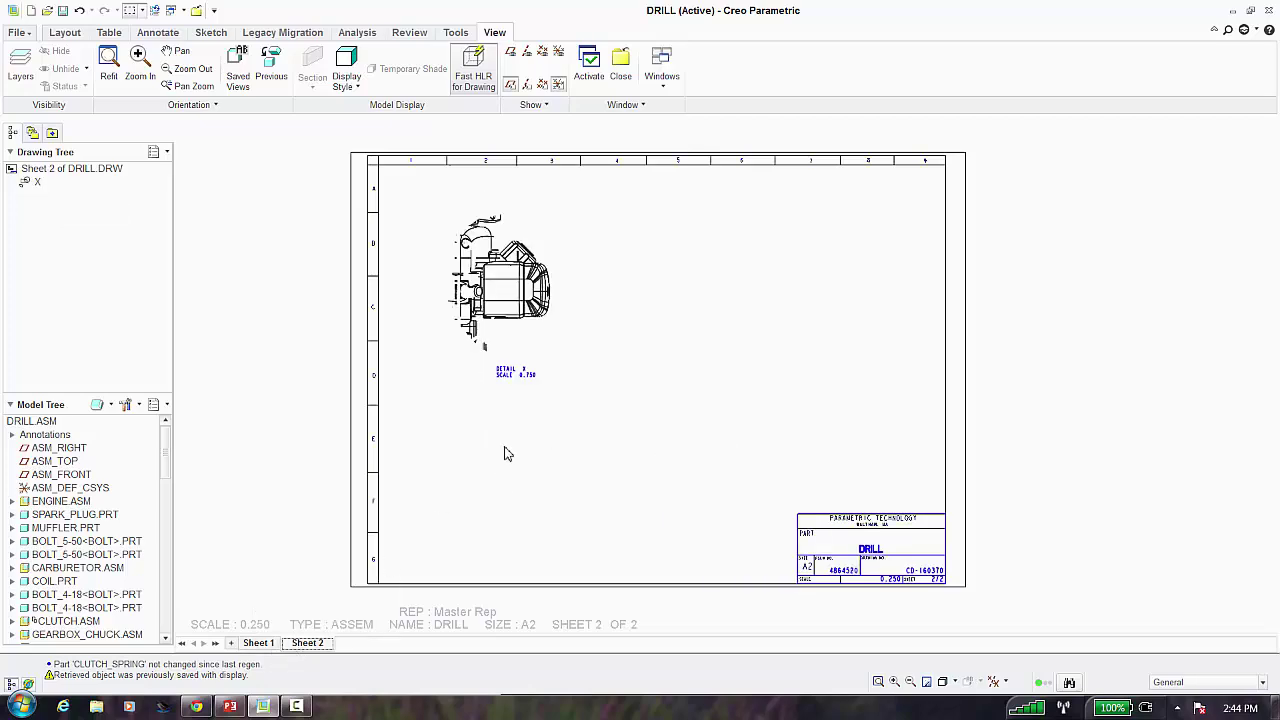
pyautogui.hotkey('ctrl', 'pageup')
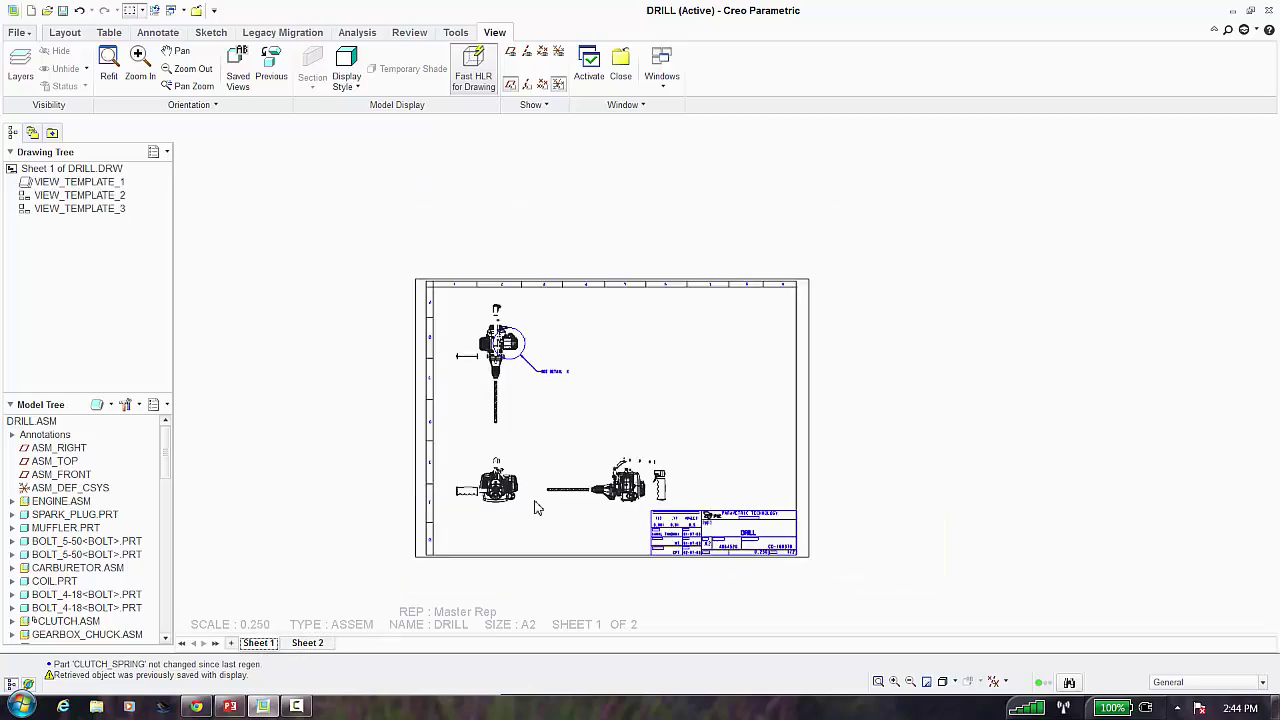
pyautogui.scroll(-3, 535, 508)
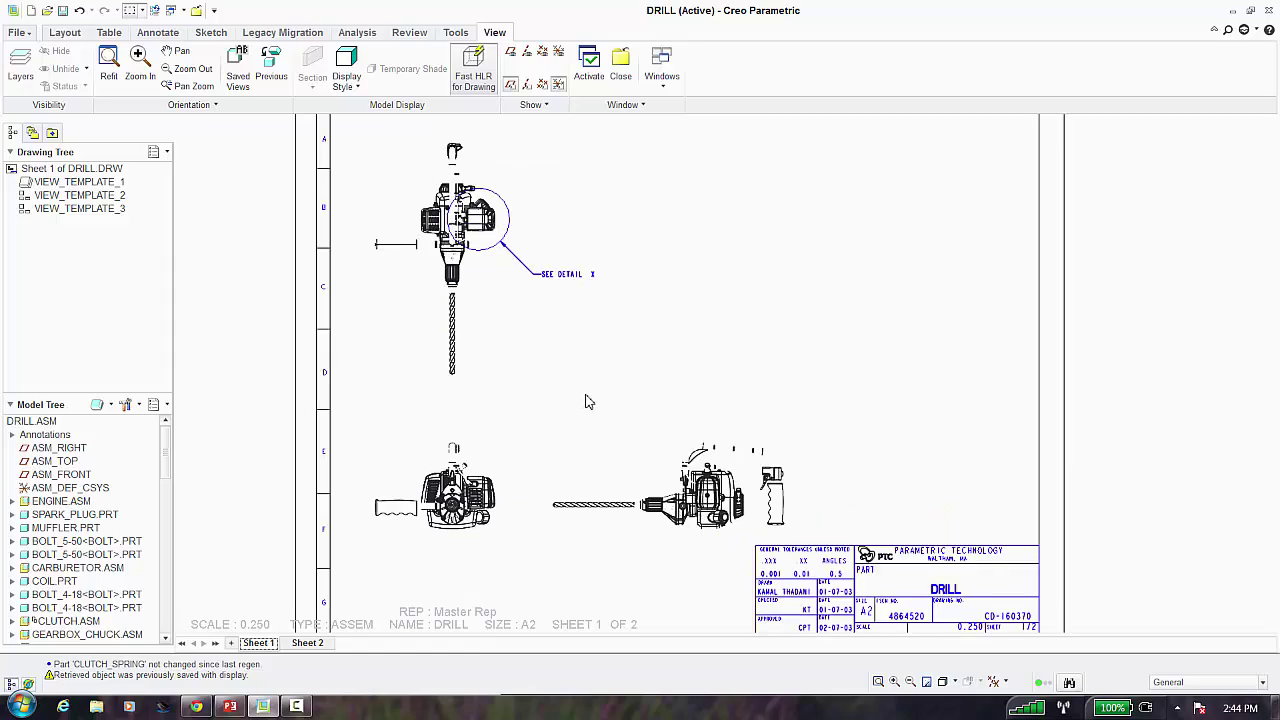
pyautogui.scroll(1, 588, 401)
pyautogui.click(110, 33)
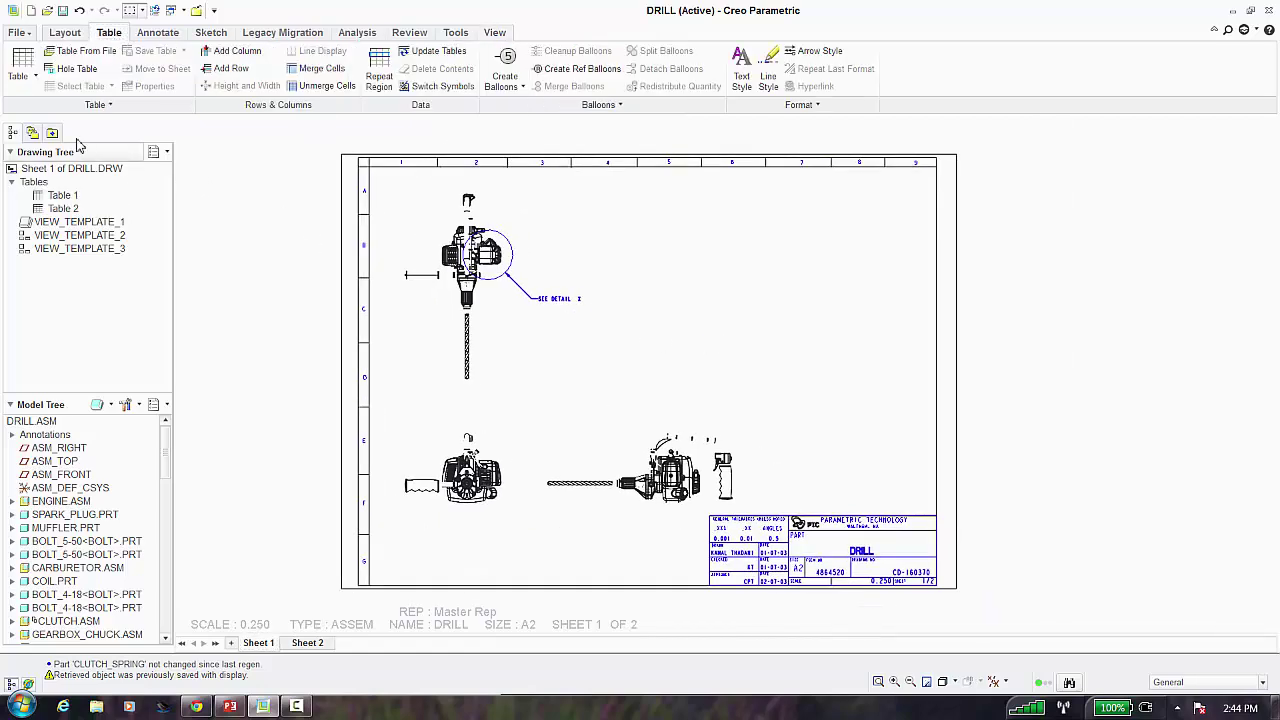
# Insert a 4-column by 2-row table on Sheet 1 just above the title block
pyautogui.click(35, 80)
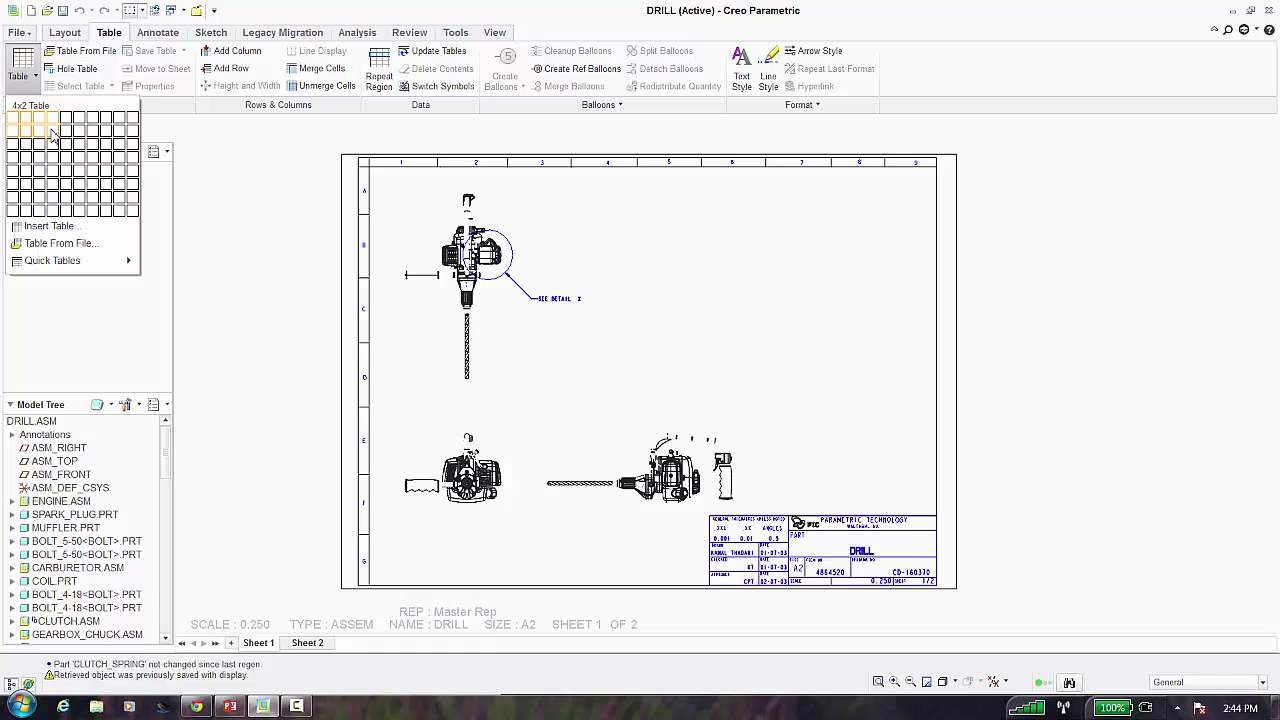
pyautogui.click(53, 135)
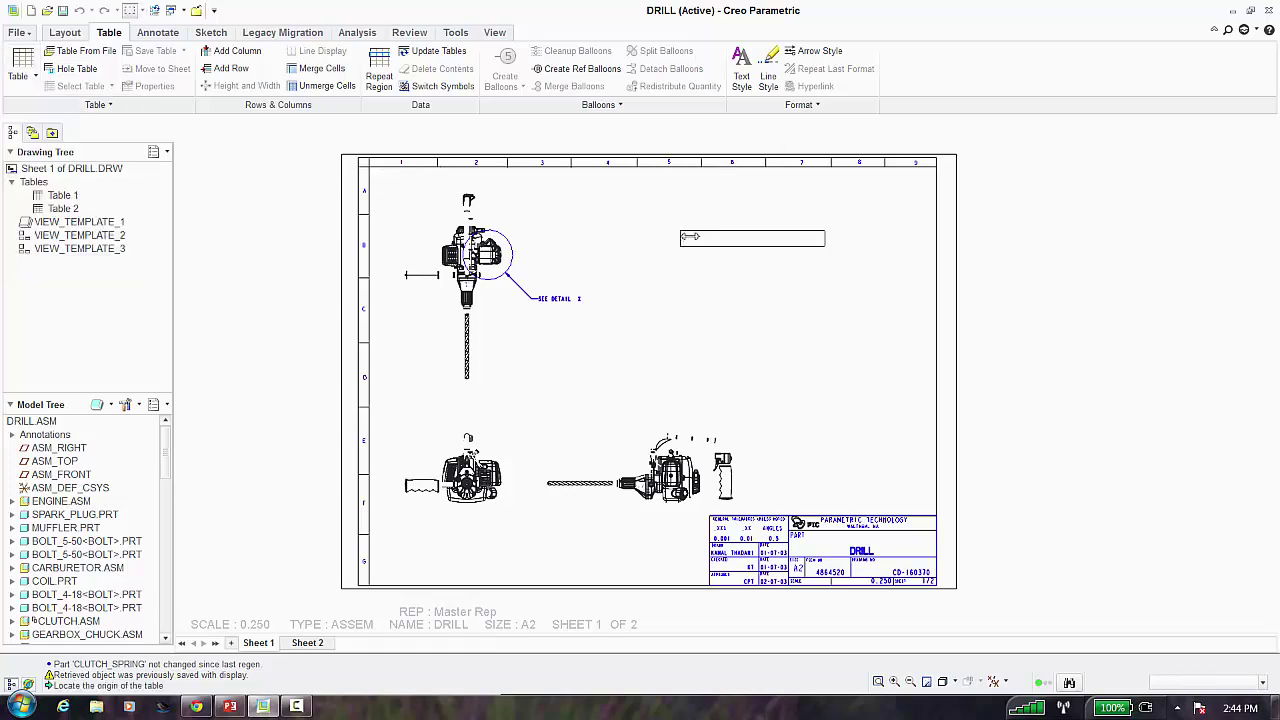
pyautogui.click(681, 232)
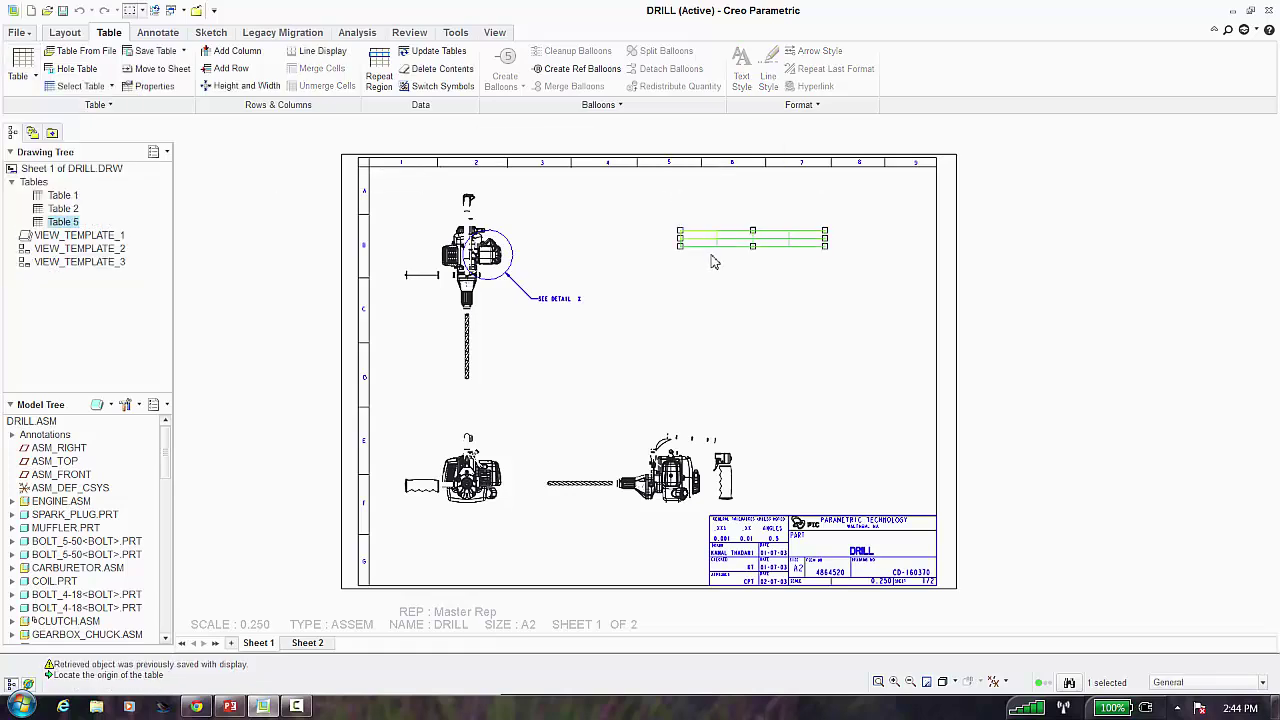
pyautogui.click(780, 465)
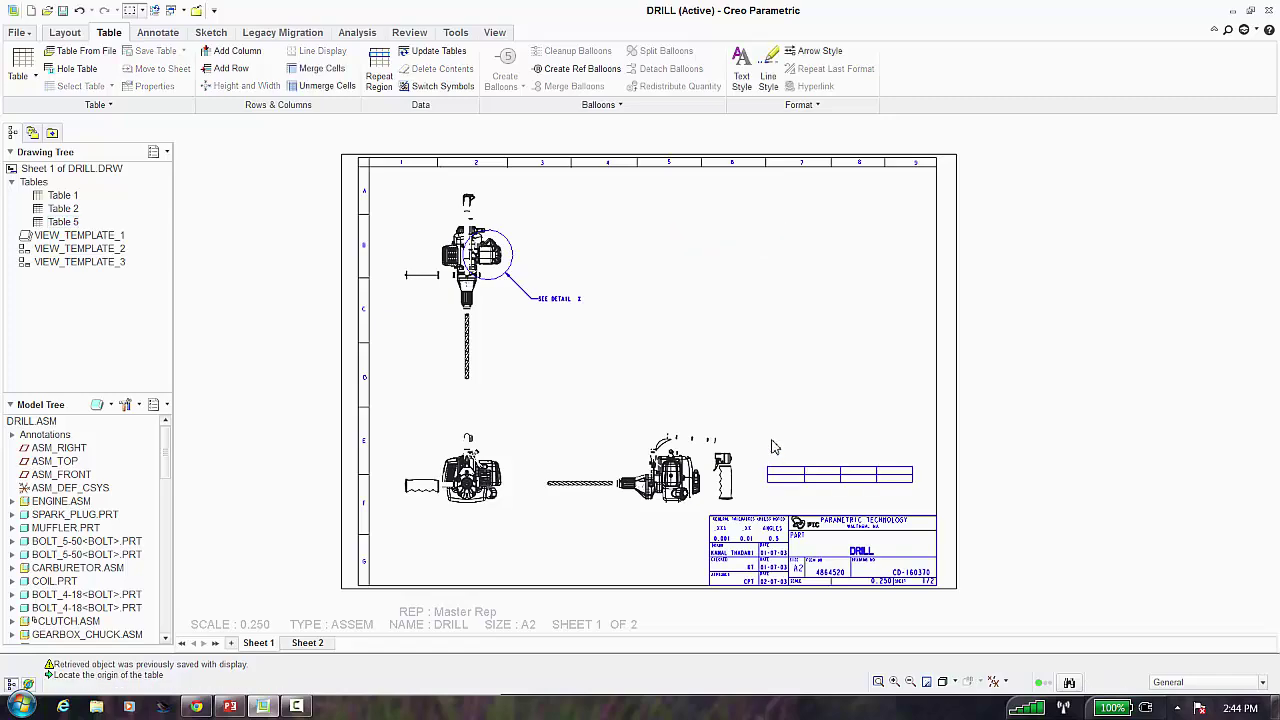
pyautogui.scroll(4, 878, 500)
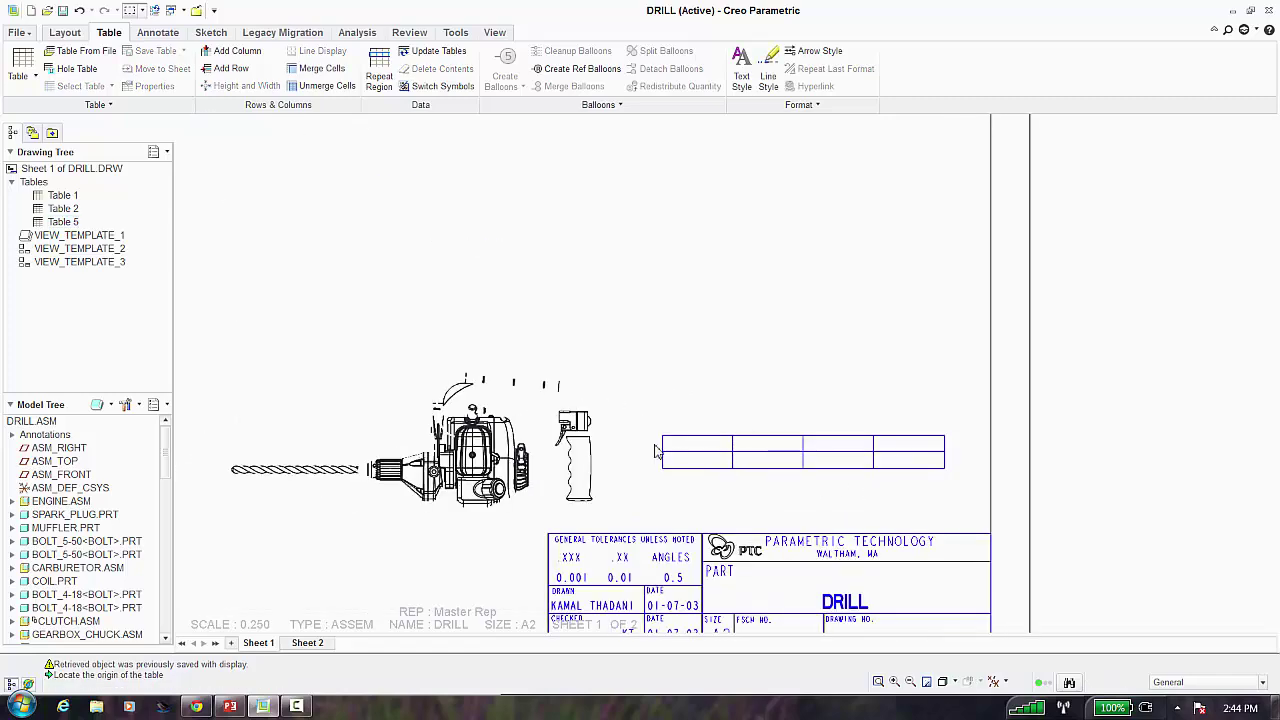
# Box-select the whole new Table 5 and bring up its context menu
pyautogui.click(661, 441)
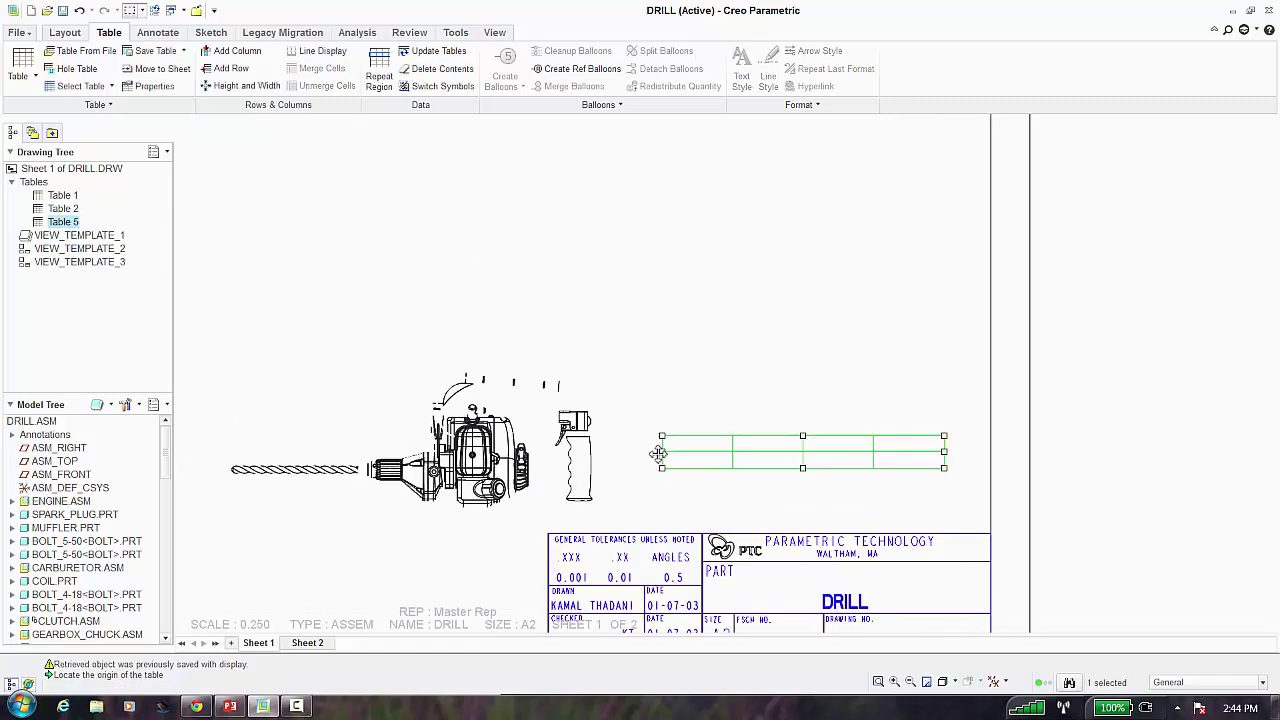
pyautogui.click(689, 515)
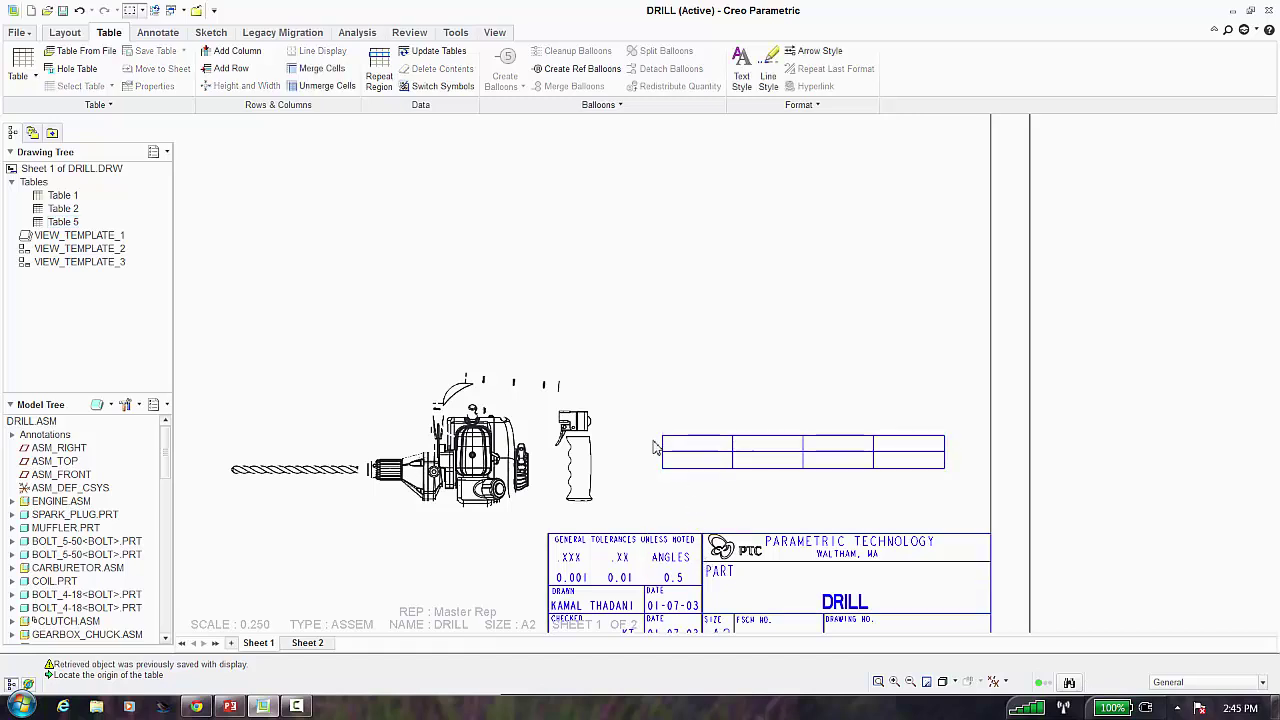
pyautogui.click(953, 496)
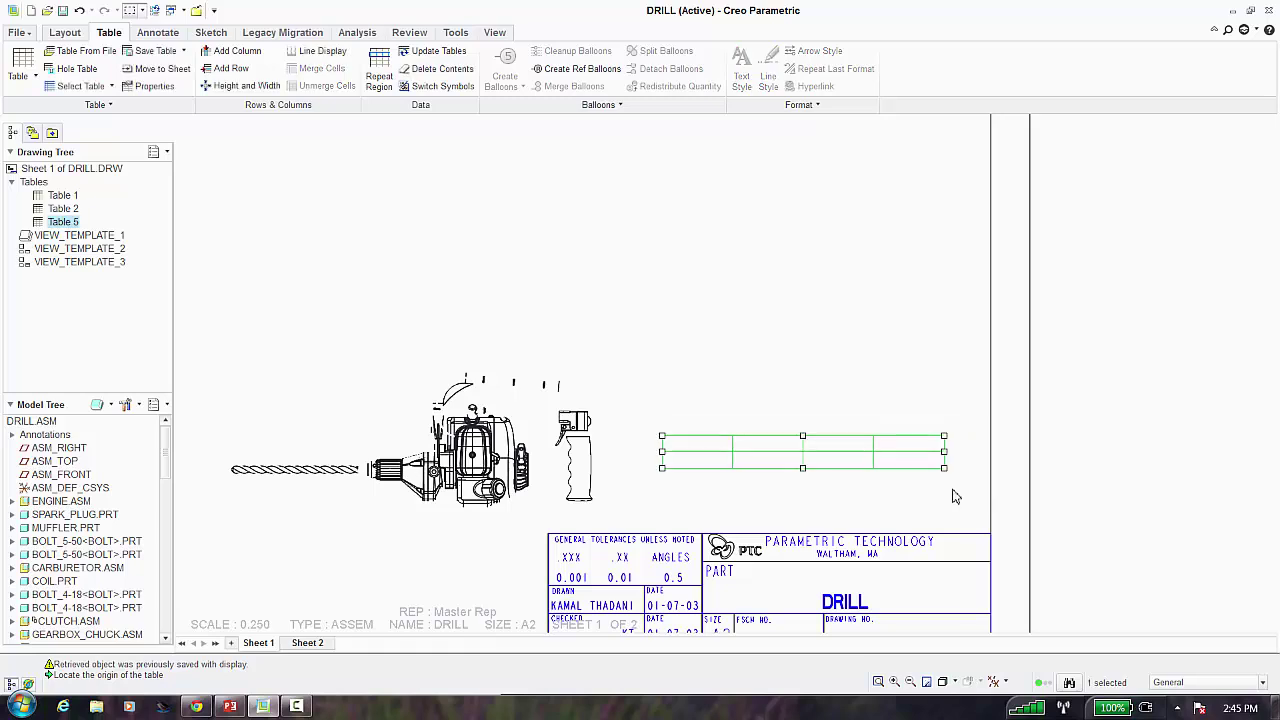
pyautogui.click(953, 496)
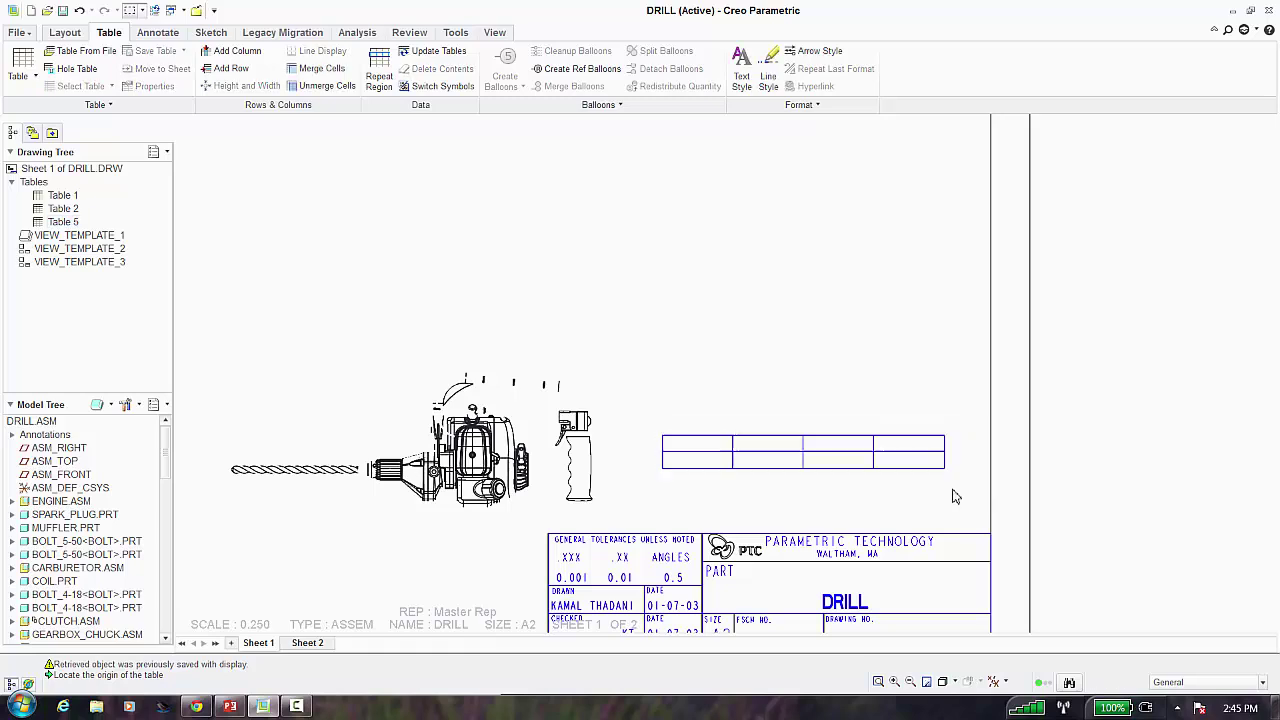
pyautogui.click(667, 446)
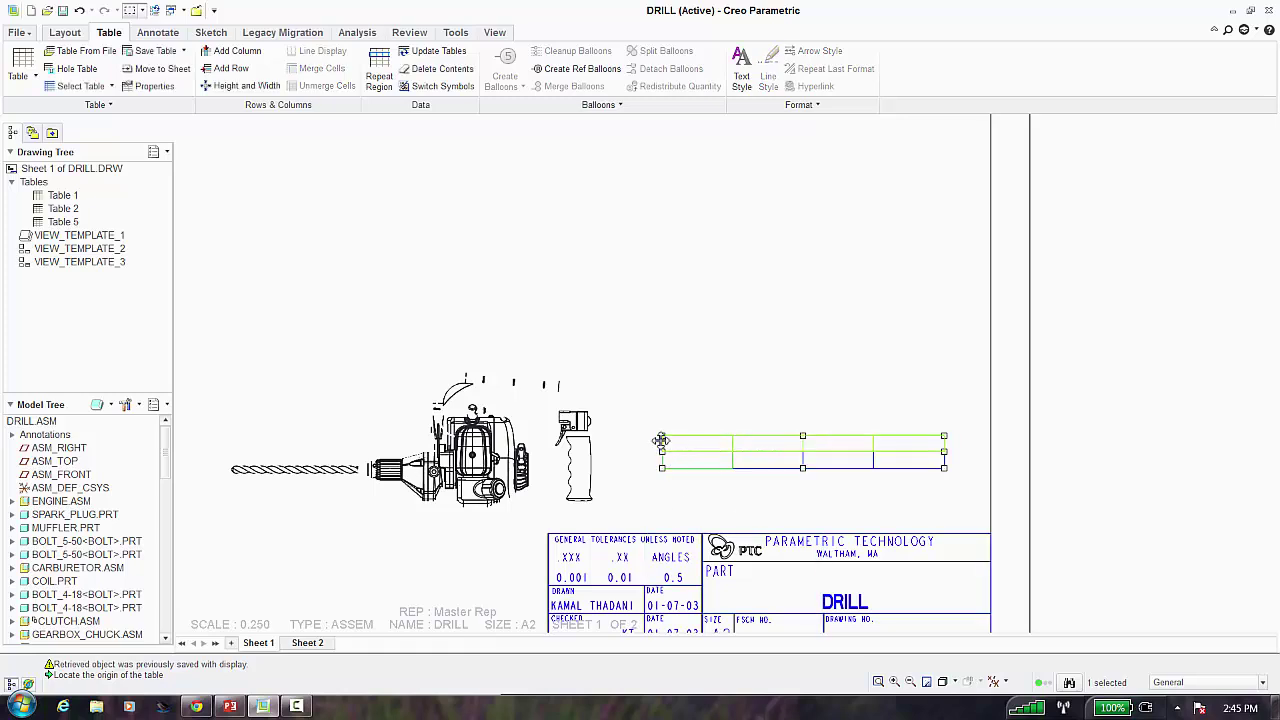
pyautogui.moveTo(645, 424)
pyautogui.mouseDown()
pyautogui.moveTo(740, 498)
pyautogui.moveTo(984, 497)
pyautogui.mouseUp()
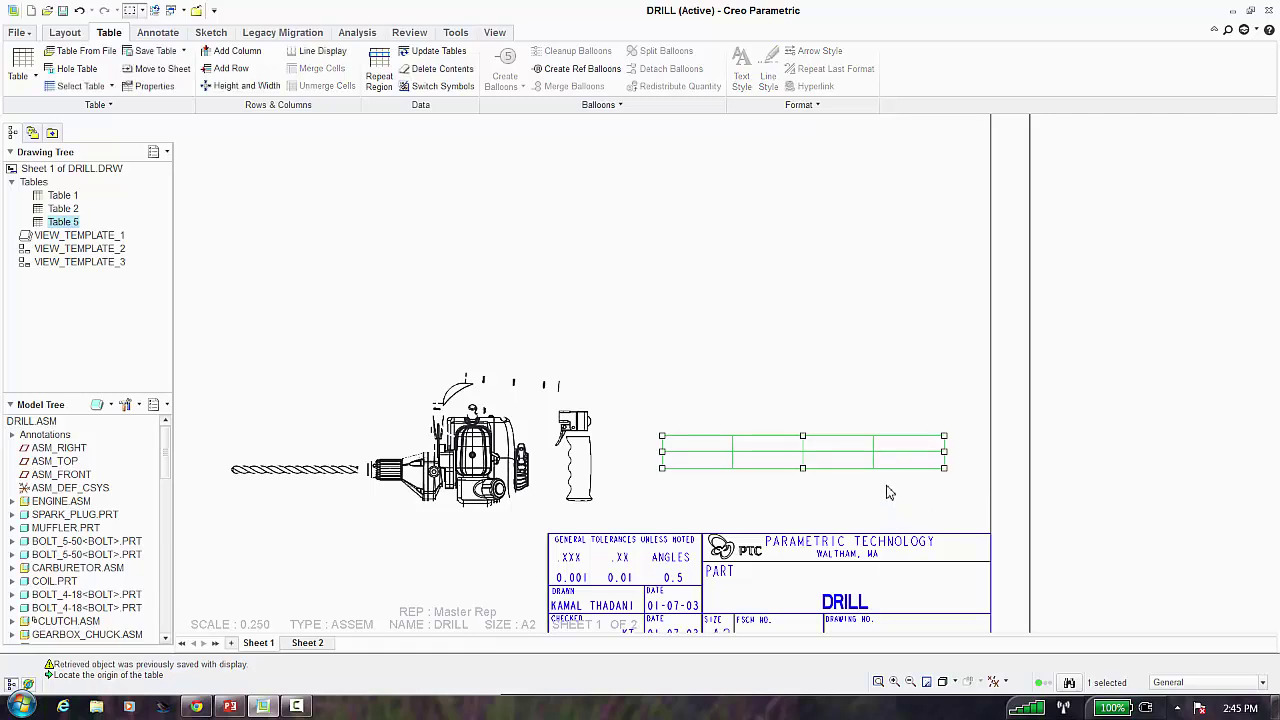
pyautogui.rightClick(887, 487)
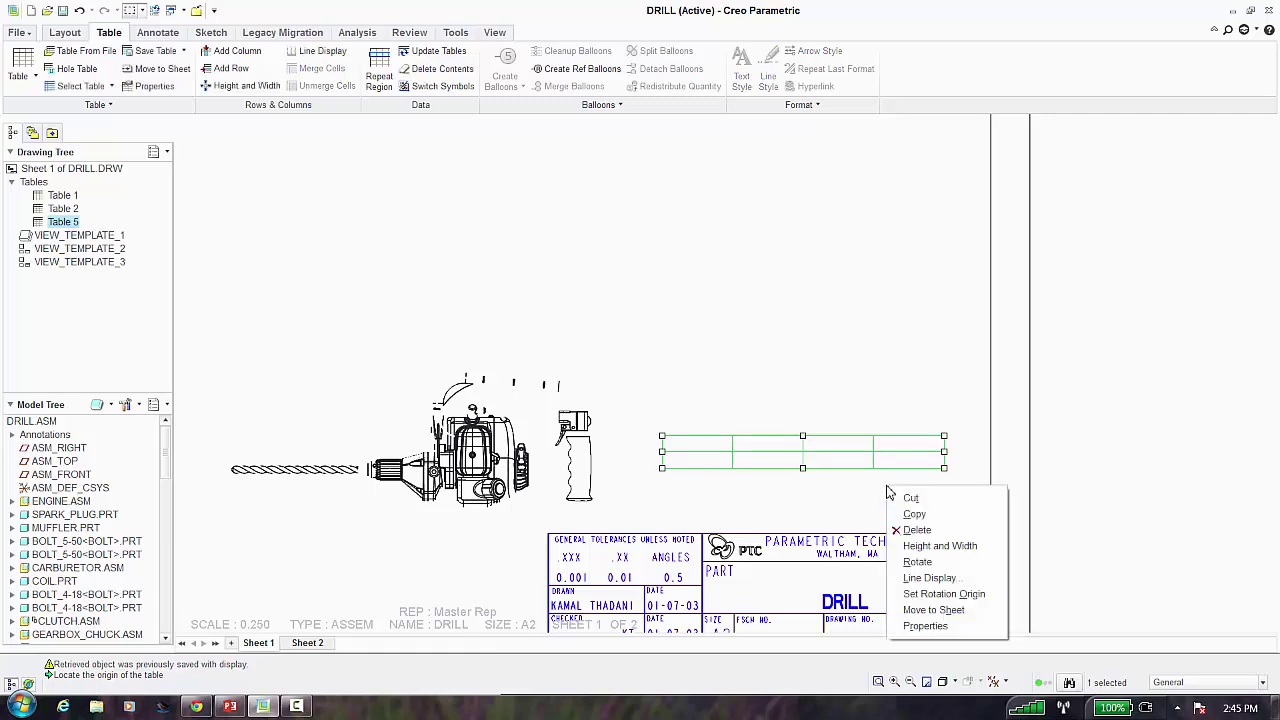
# Set Table 5's growth direction to rightward and ascending in Table Properties
pyautogui.click(918, 626)
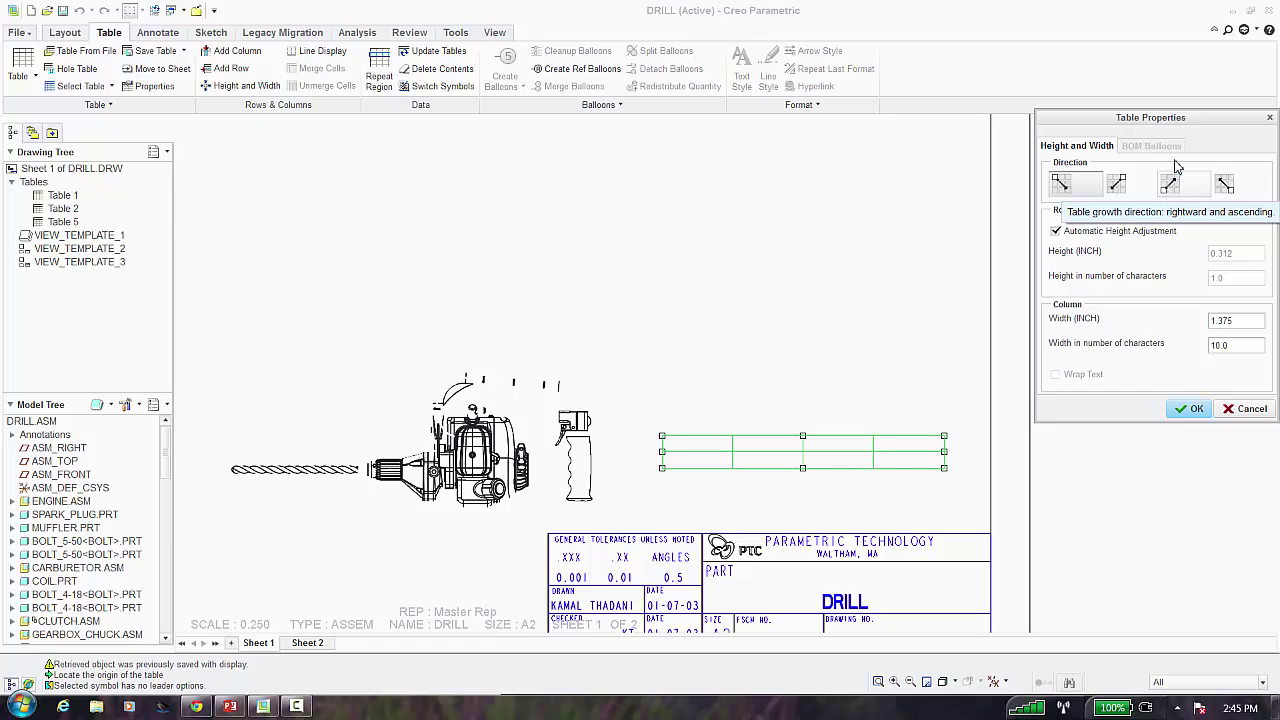
pyautogui.click(1167, 188)
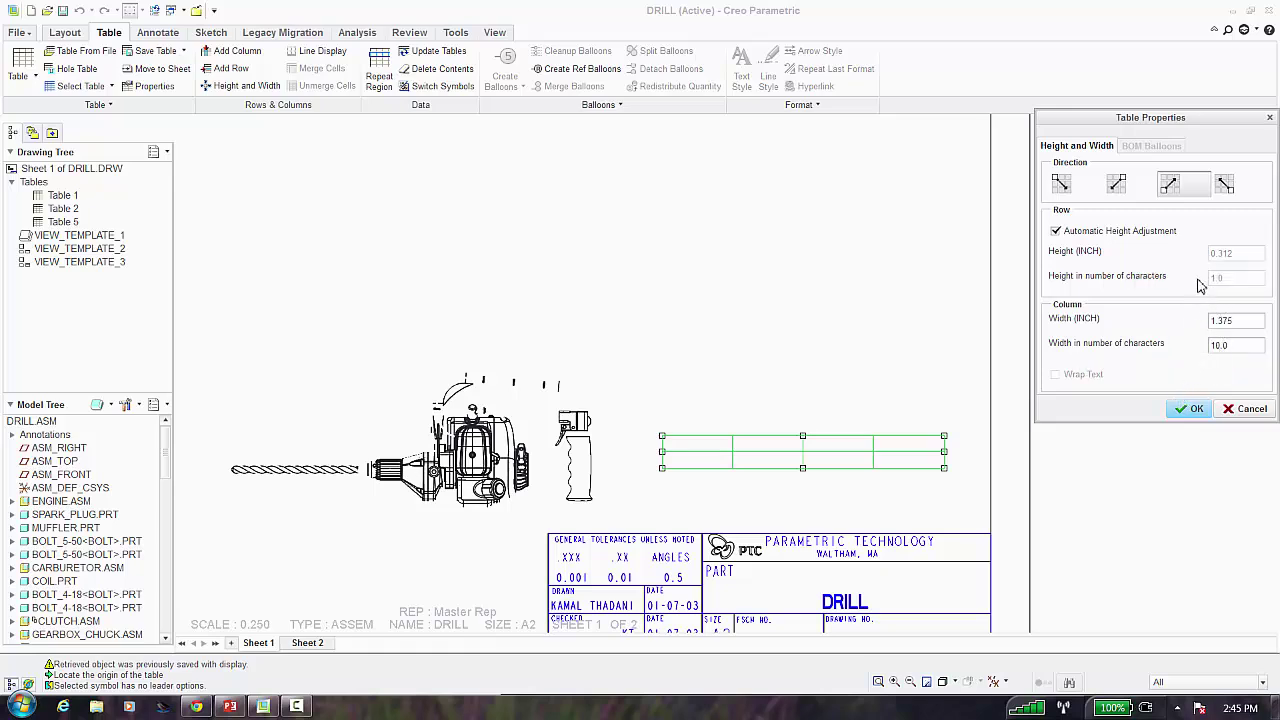
pyautogui.click(1190, 408)
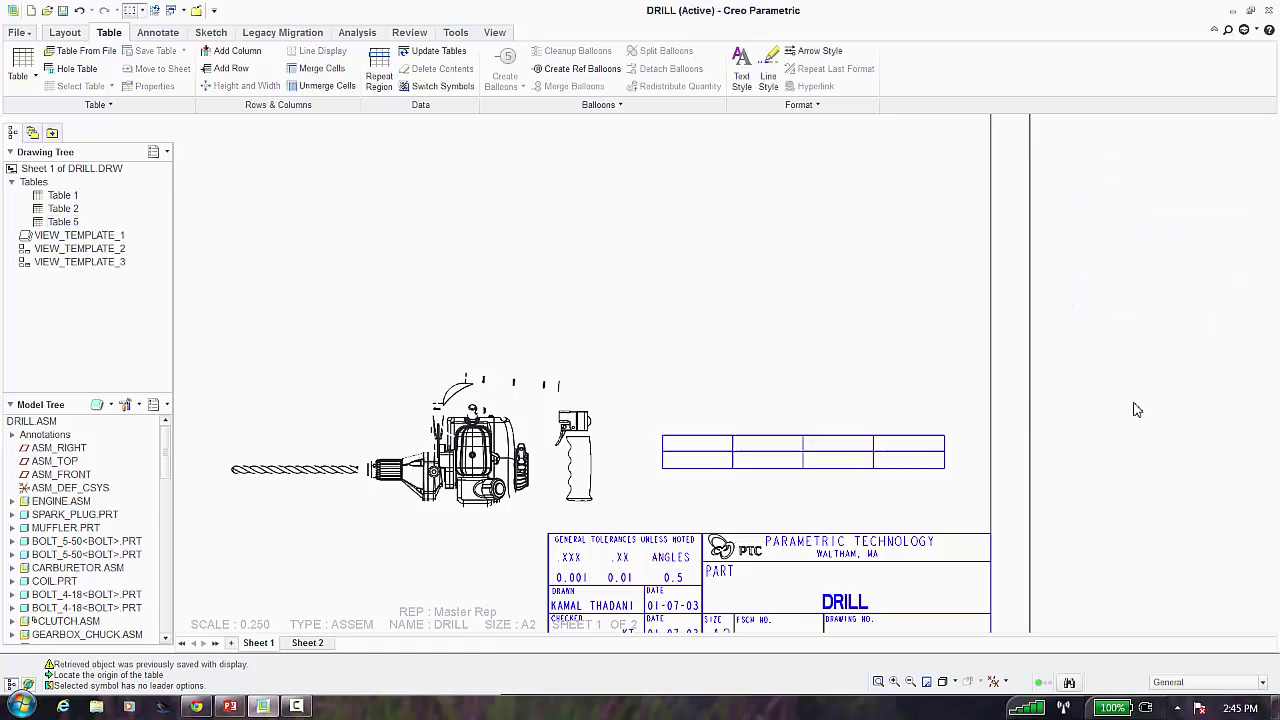
# Move the table higher on the sheet and label the first header cell INDEX
pyautogui.click(667, 439)
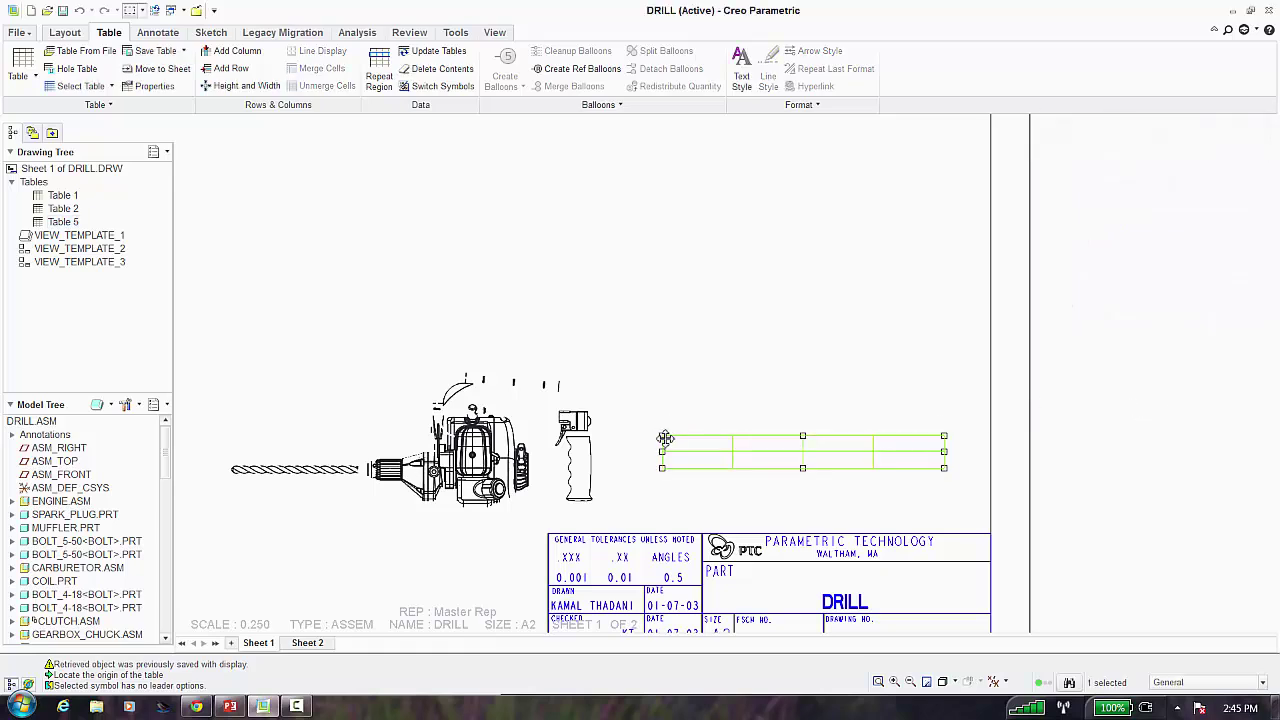
pyautogui.moveTo(663, 437); pyautogui.dragTo(638, 292)
pyautogui.click(638, 292)
pyautogui.doubleClick(660, 312)
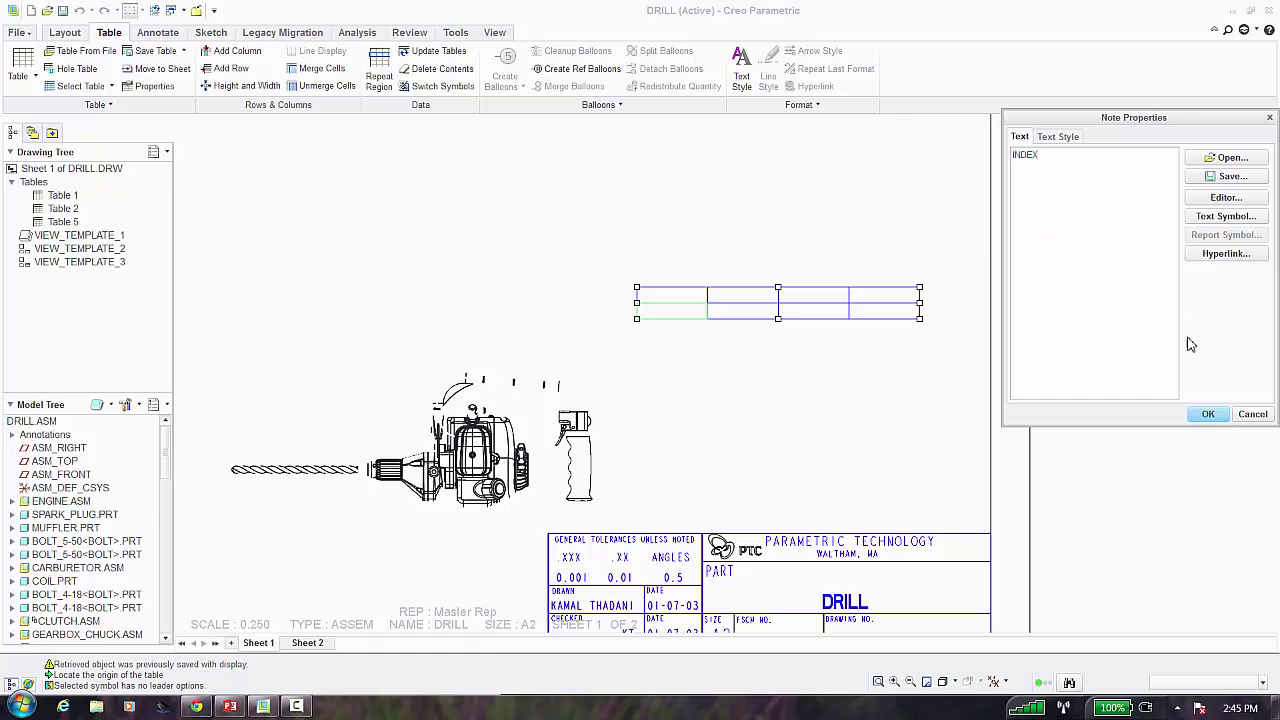
pyautogui.click(1208, 414)
# Label the second header cell NUMBER, replacing the initial NAME
pyautogui.click(755, 318)
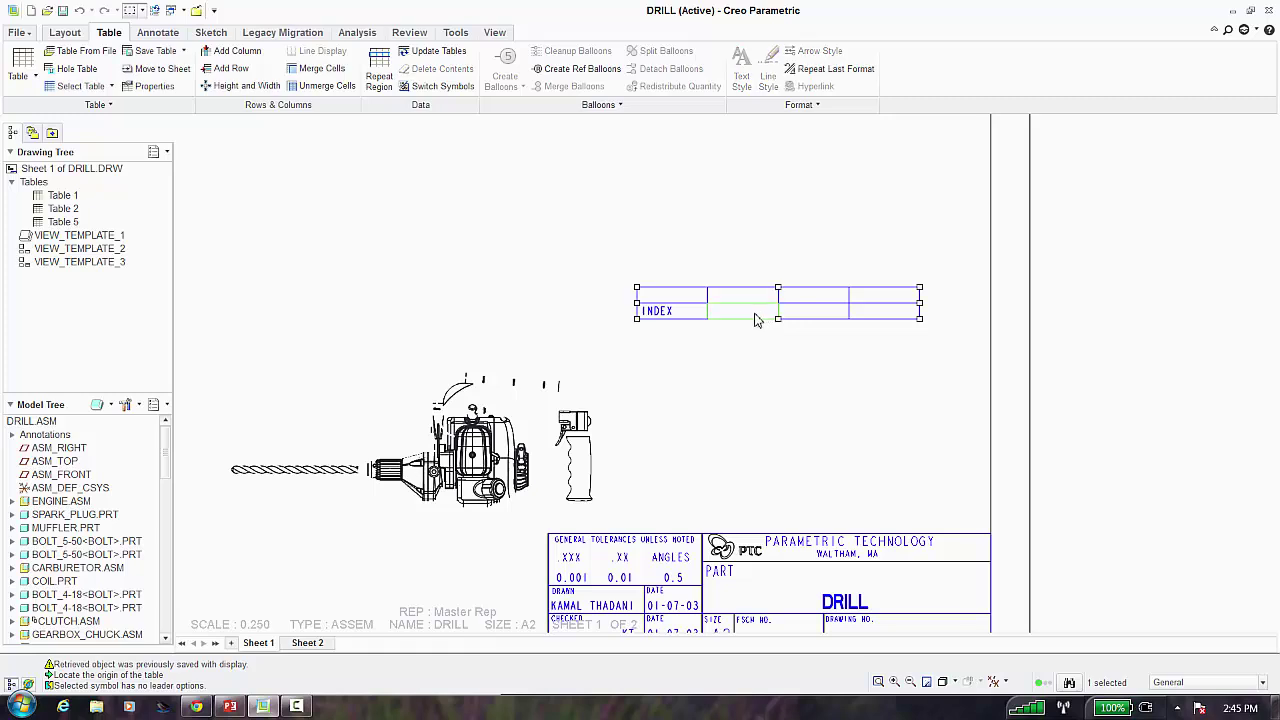
pyautogui.doubleClick(755, 318)
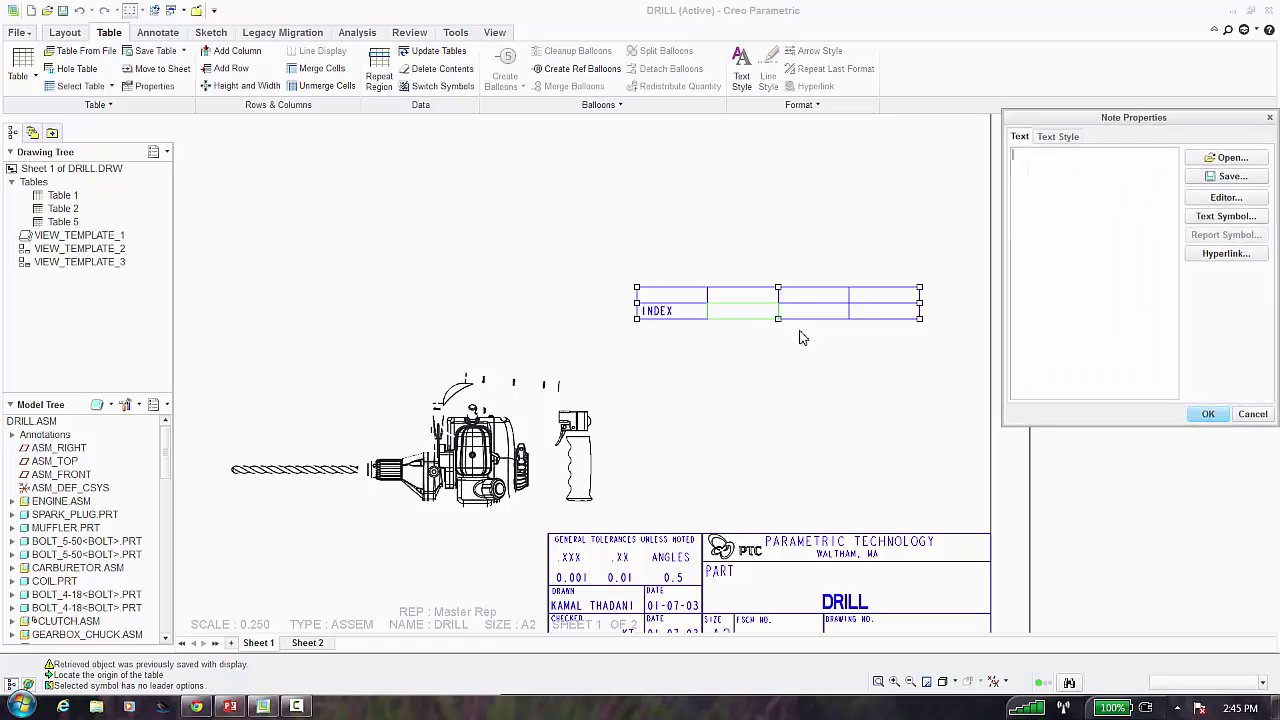
pyautogui.click(1207, 414)
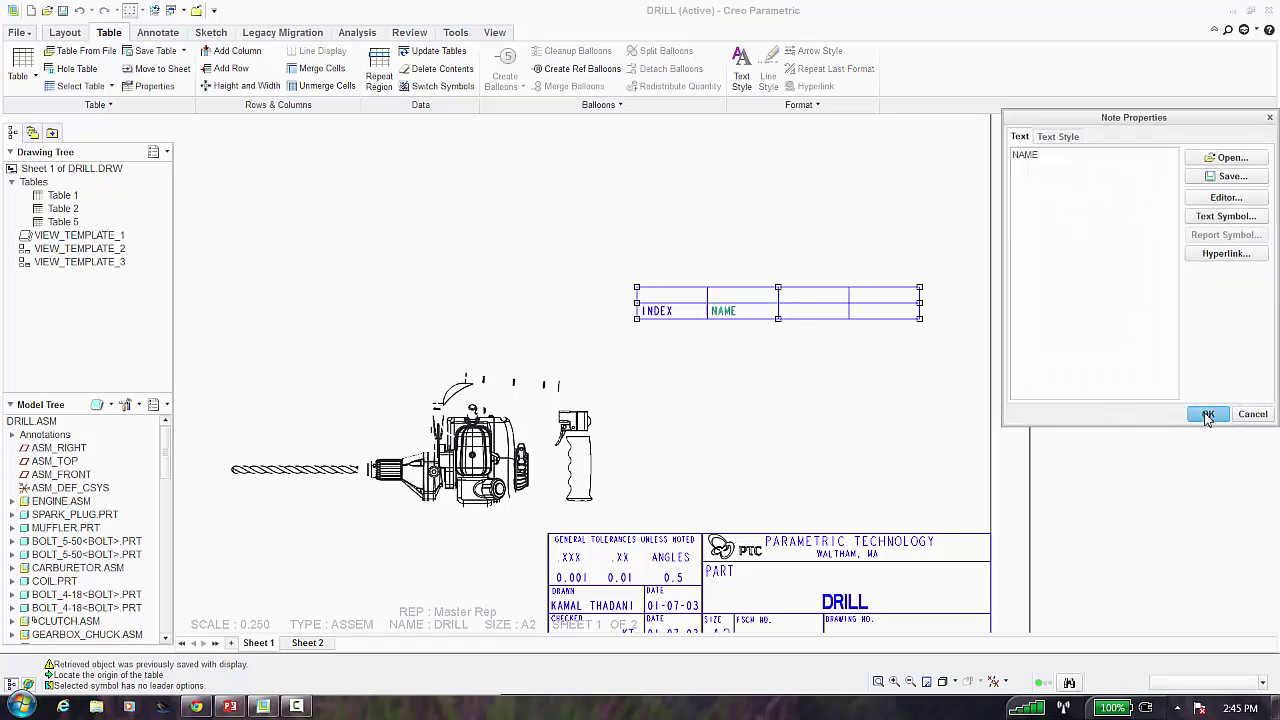
pyautogui.doubleClick(744, 316)
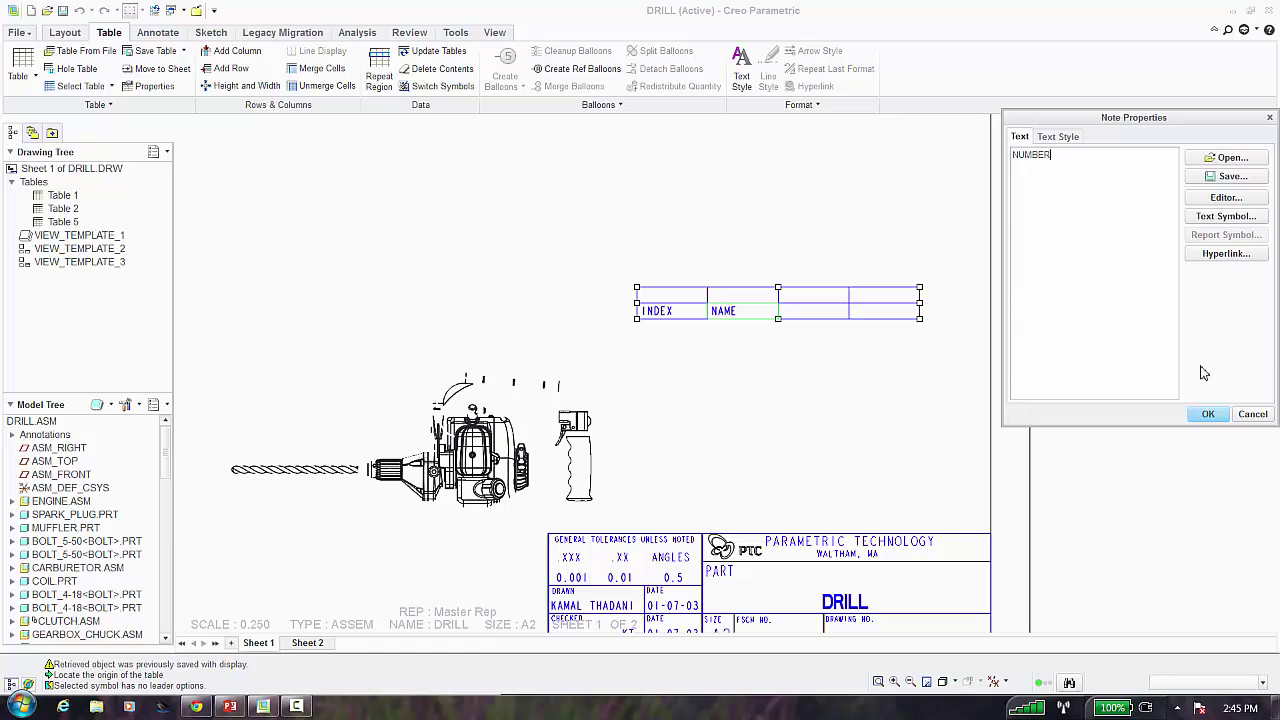
pyautogui.write('NUMBER')
pyautogui.click(1208, 414)
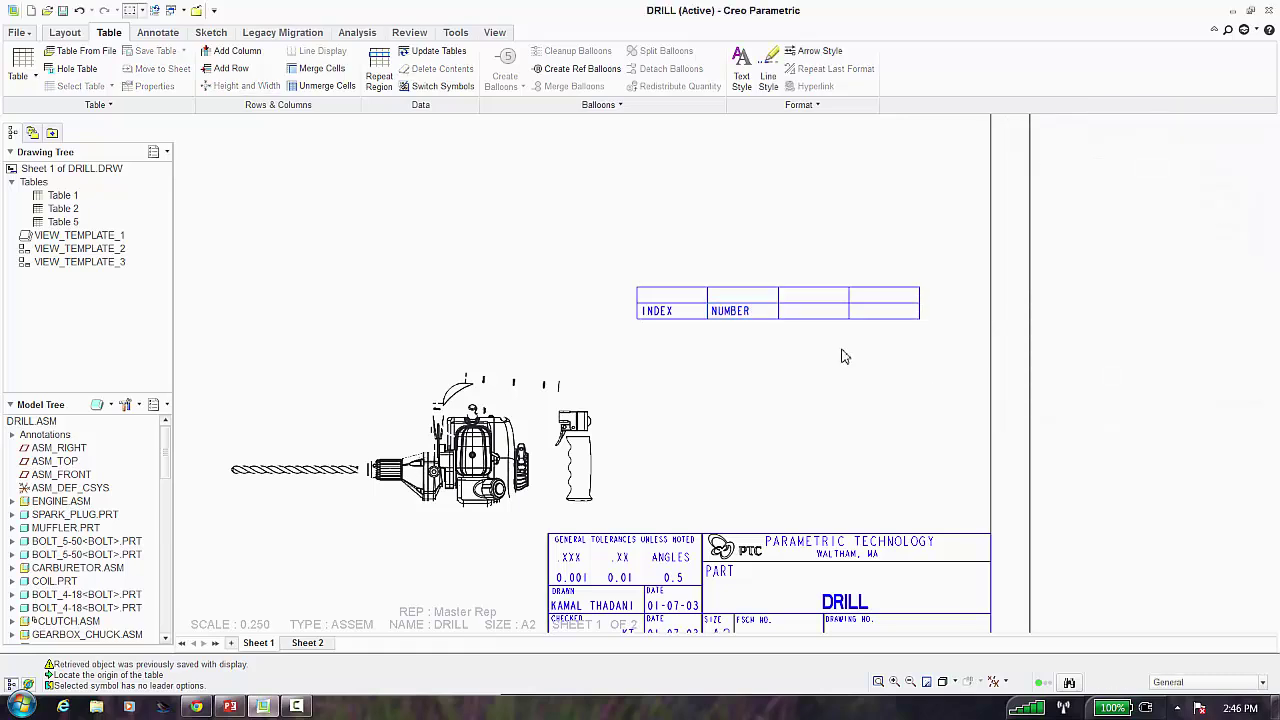
# Label the third and fourth header cells DESC and QTY
pyautogui.click(820, 318)
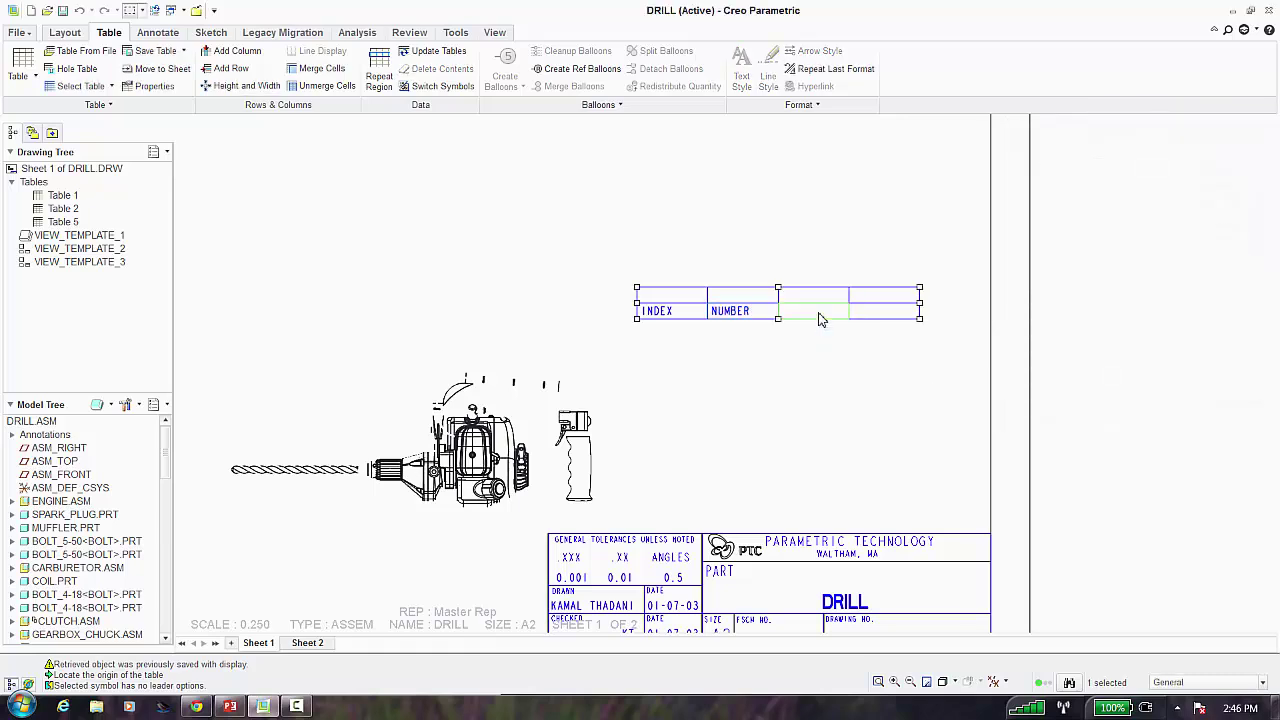
pyautogui.doubleClick(820, 318)
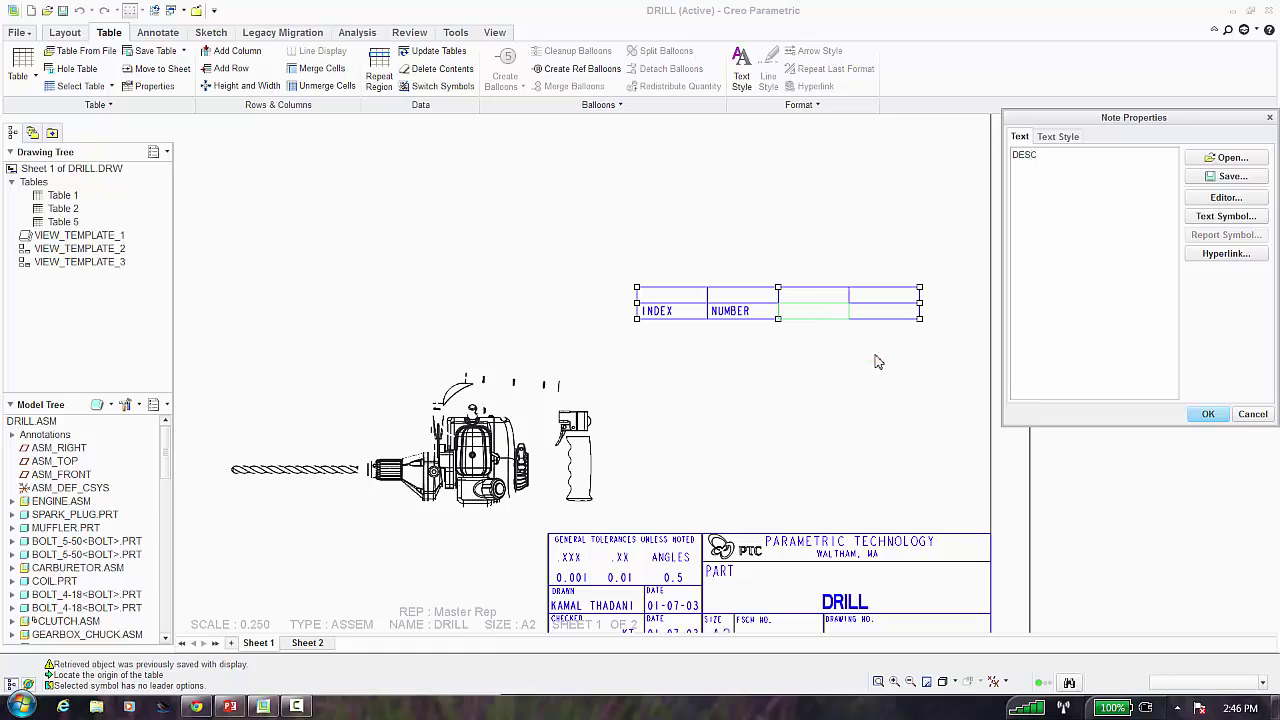
pyautogui.click(1205, 413)
pyautogui.doubleClick(891, 312)
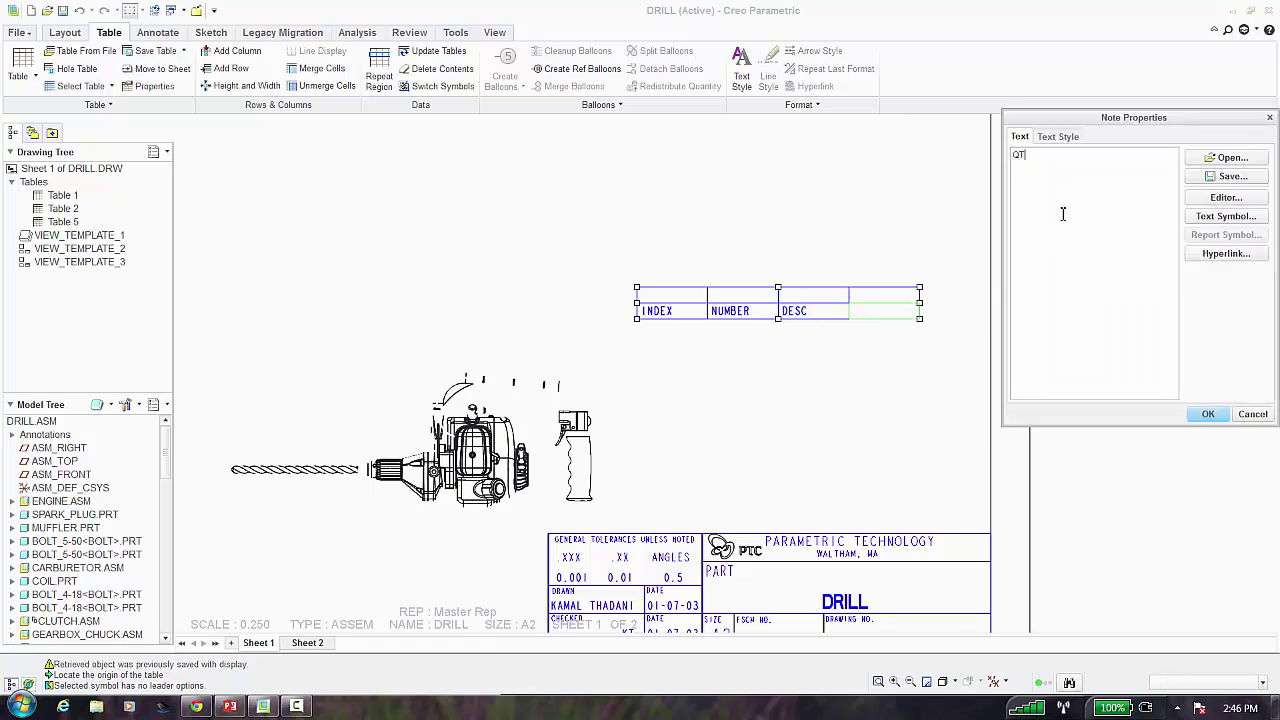
pyautogui.write('QTYT')
pyautogui.press('BackSpace')
pyautogui.click(1212, 414)
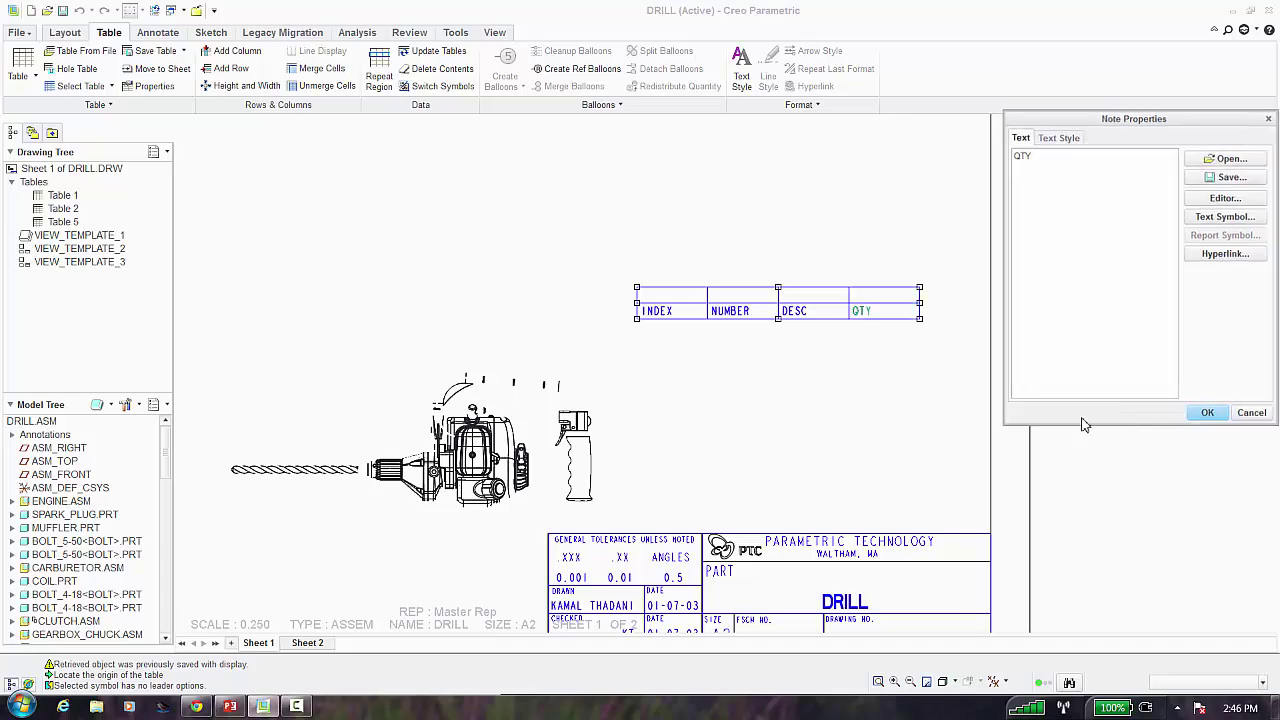
pyautogui.rightClick(80, 517)
pyautogui.click(110, 528)
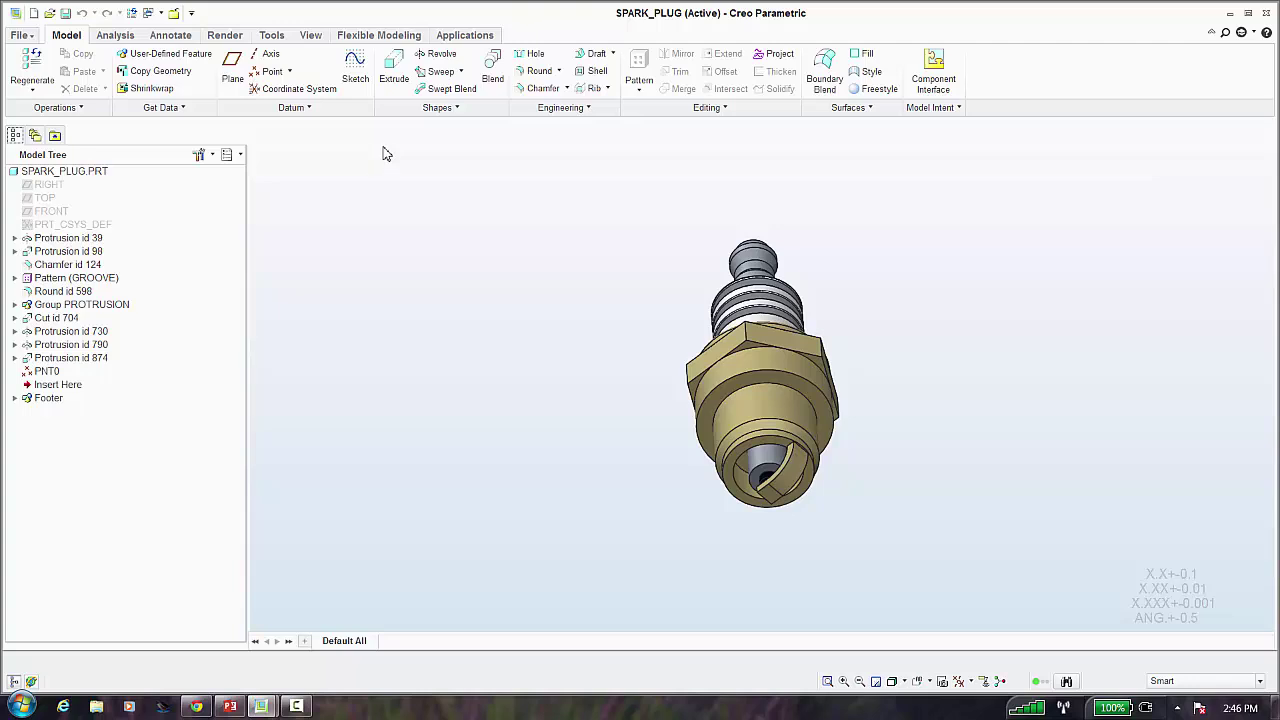
pyautogui.click(268, 40)
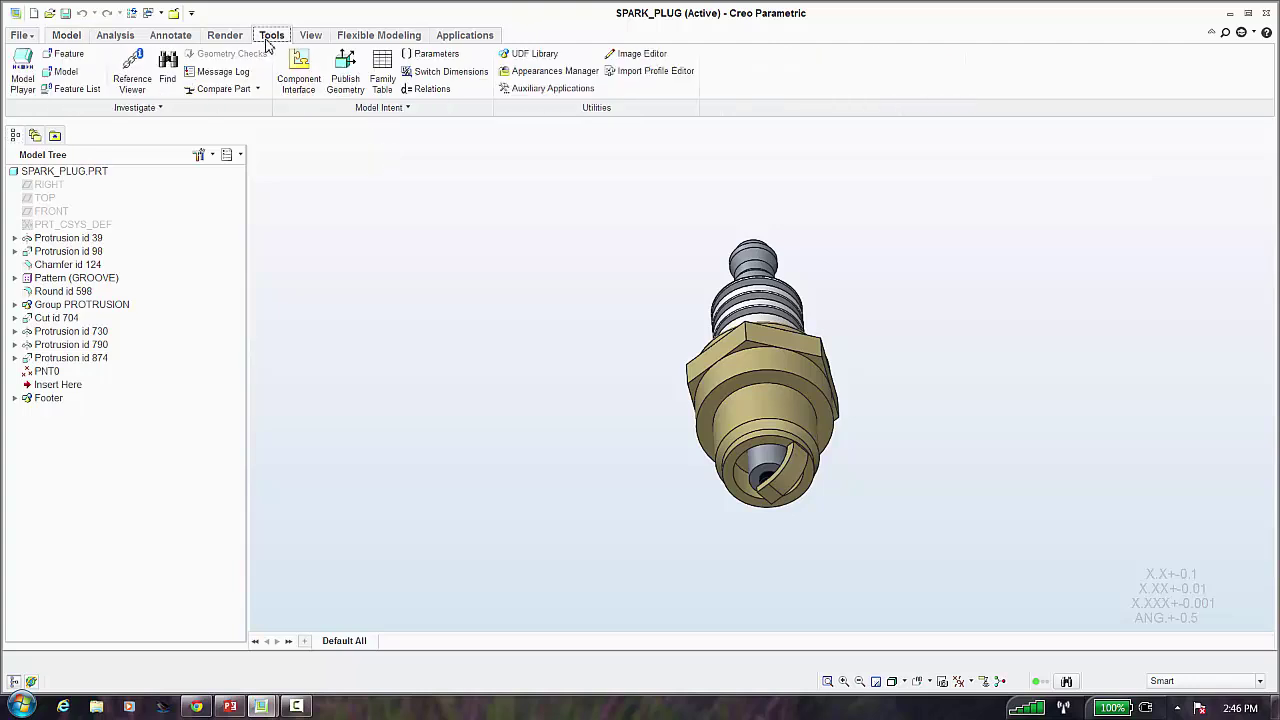
pyautogui.click(432, 53)
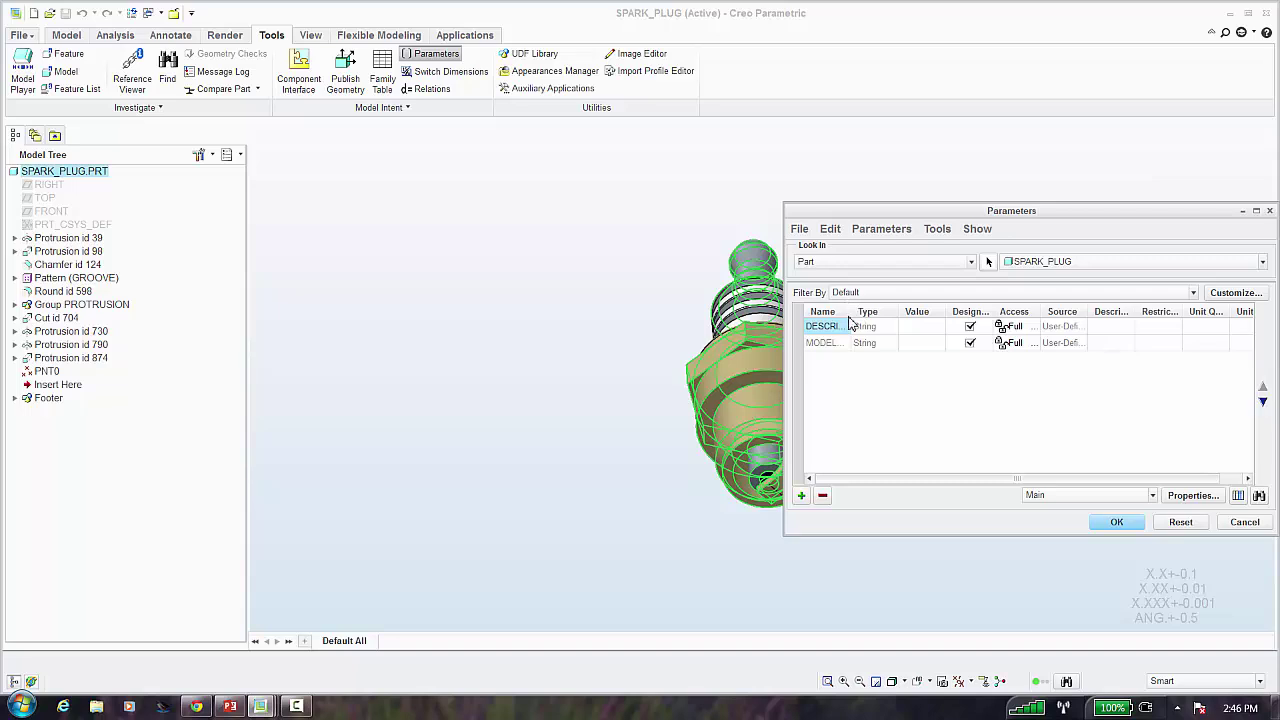
pyautogui.moveTo(851, 318); pyautogui.dragTo(882, 317)
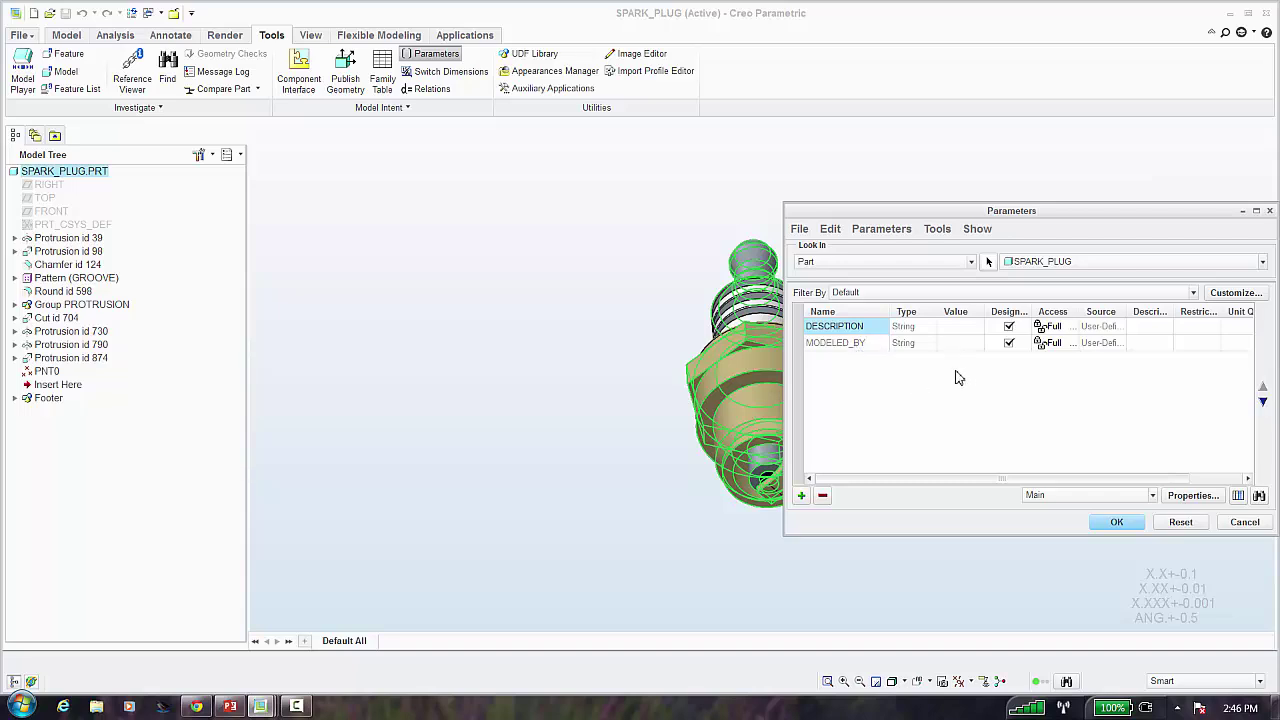
pyautogui.click(1115, 523)
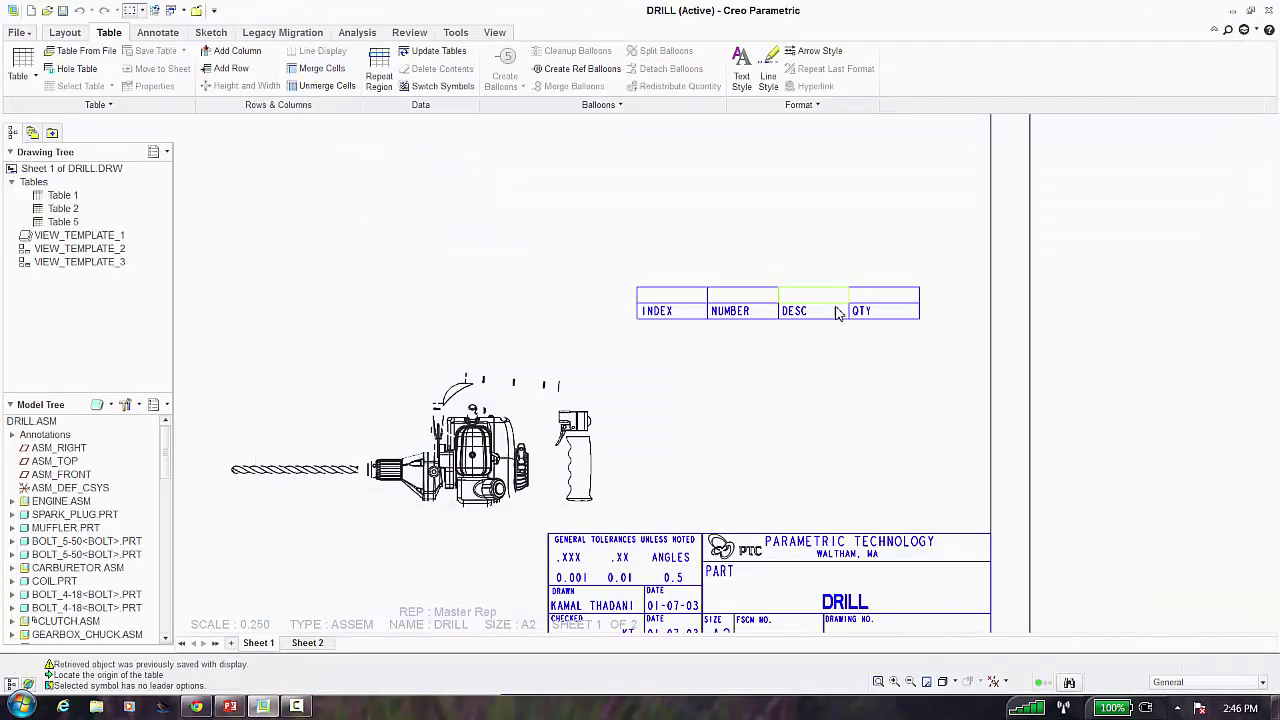
# Give Table 5's text style Center horizontal and Middle vertical justification
pyautogui.click(670, 315)
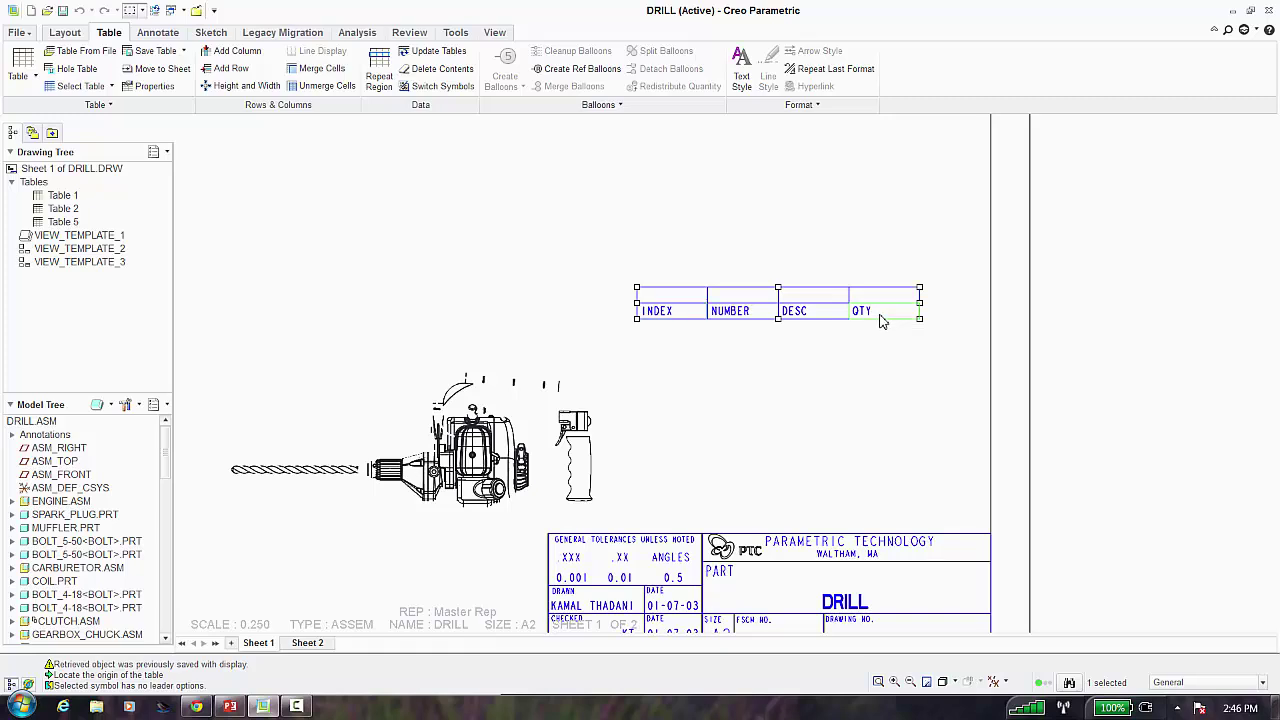
pyautogui.click(627, 327)
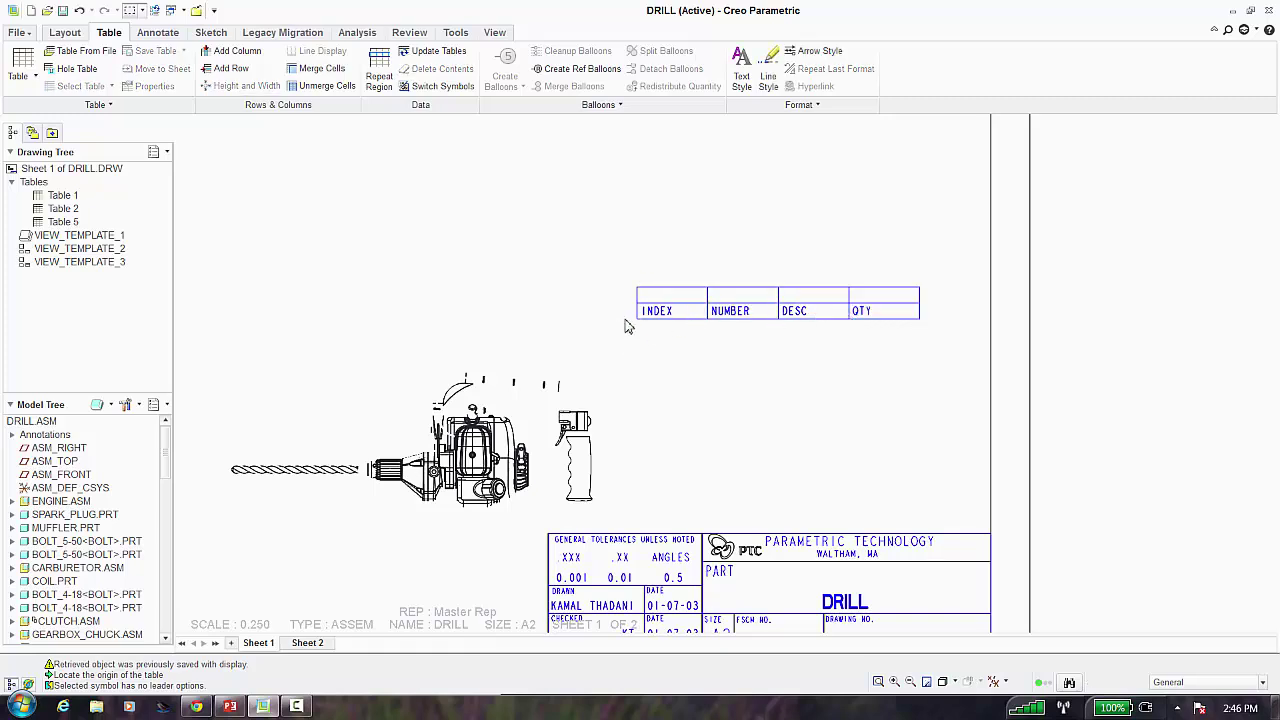
pyautogui.click(636, 318)
pyautogui.rightClick(596, 303)
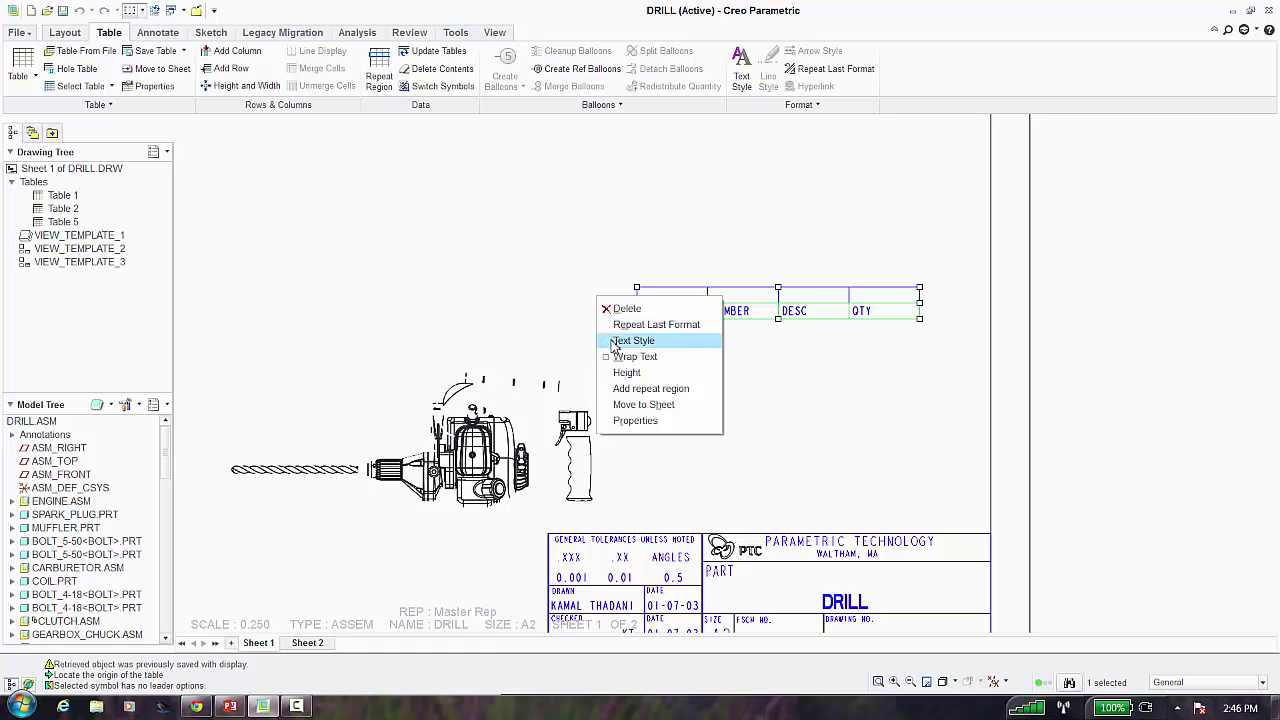
pyautogui.click(634, 341)
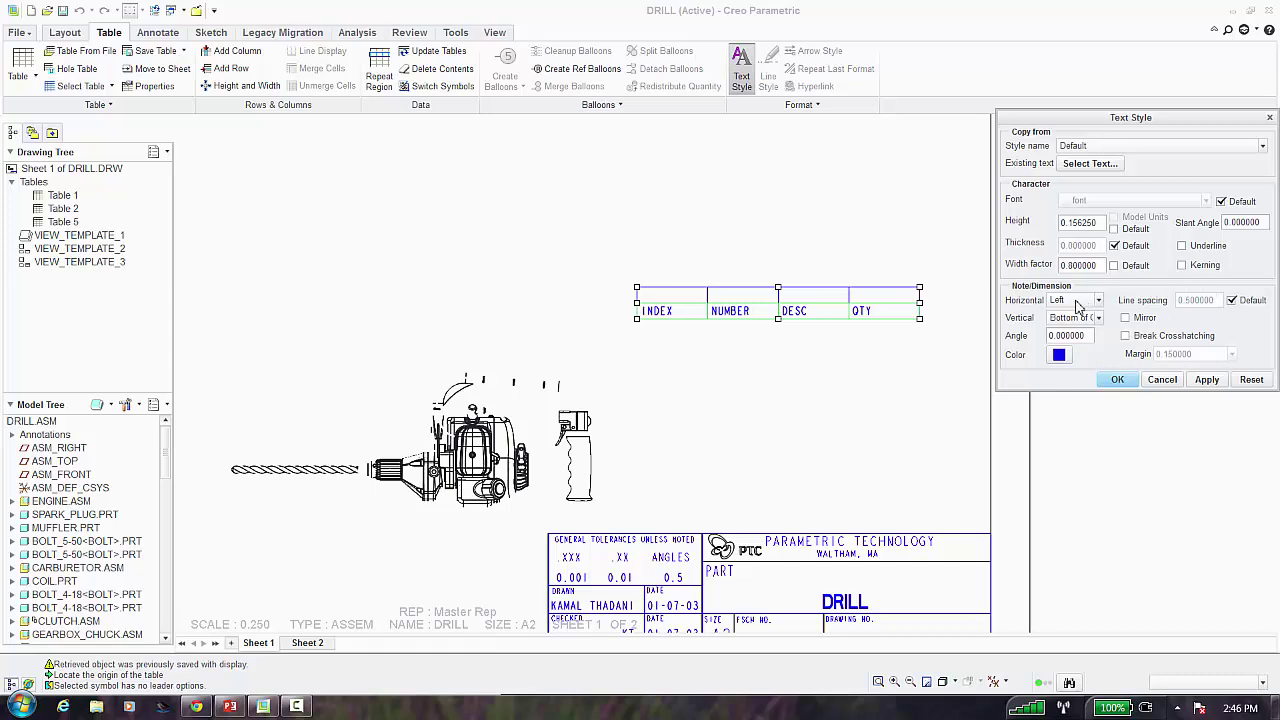
pyautogui.click(1078, 302)
pyautogui.click(1070, 331)
pyautogui.click(1072, 317)
pyautogui.click(1062, 344)
pyautogui.click(1207, 379)
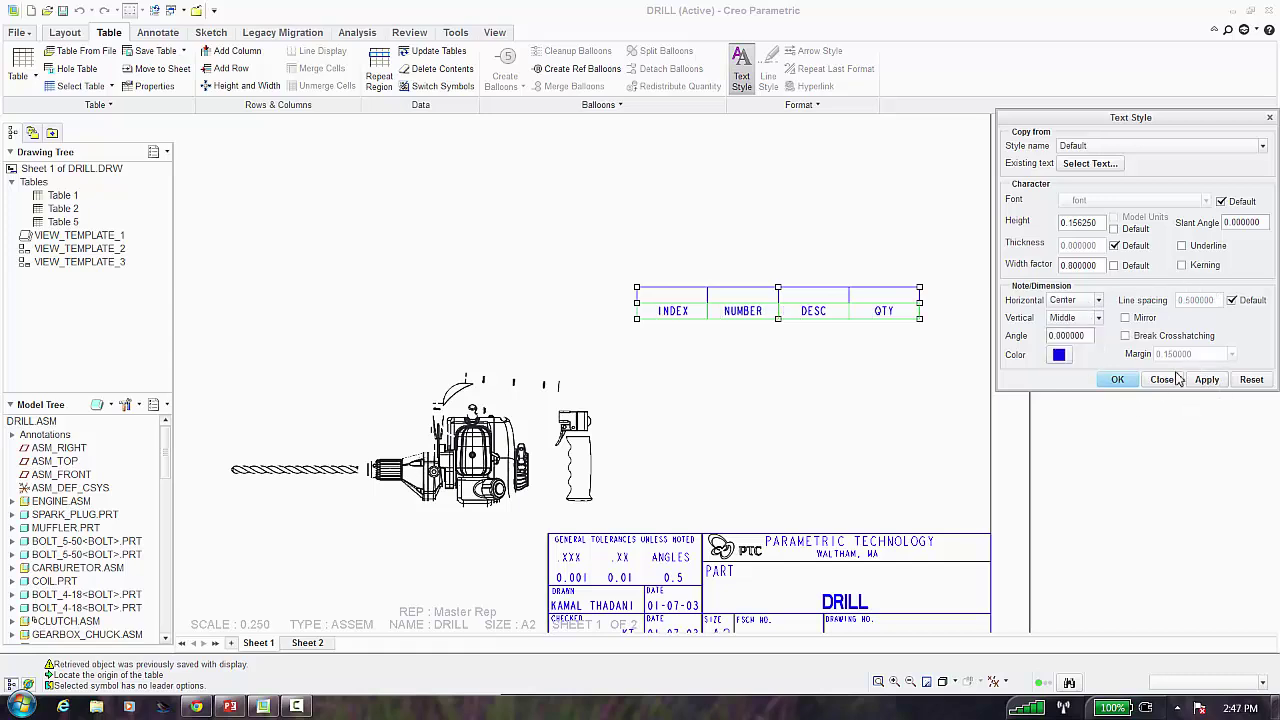
# Close the Text Style settings and pick out the table's empty top row
pyautogui.click(1118, 380)
pyautogui.click(877, 388)
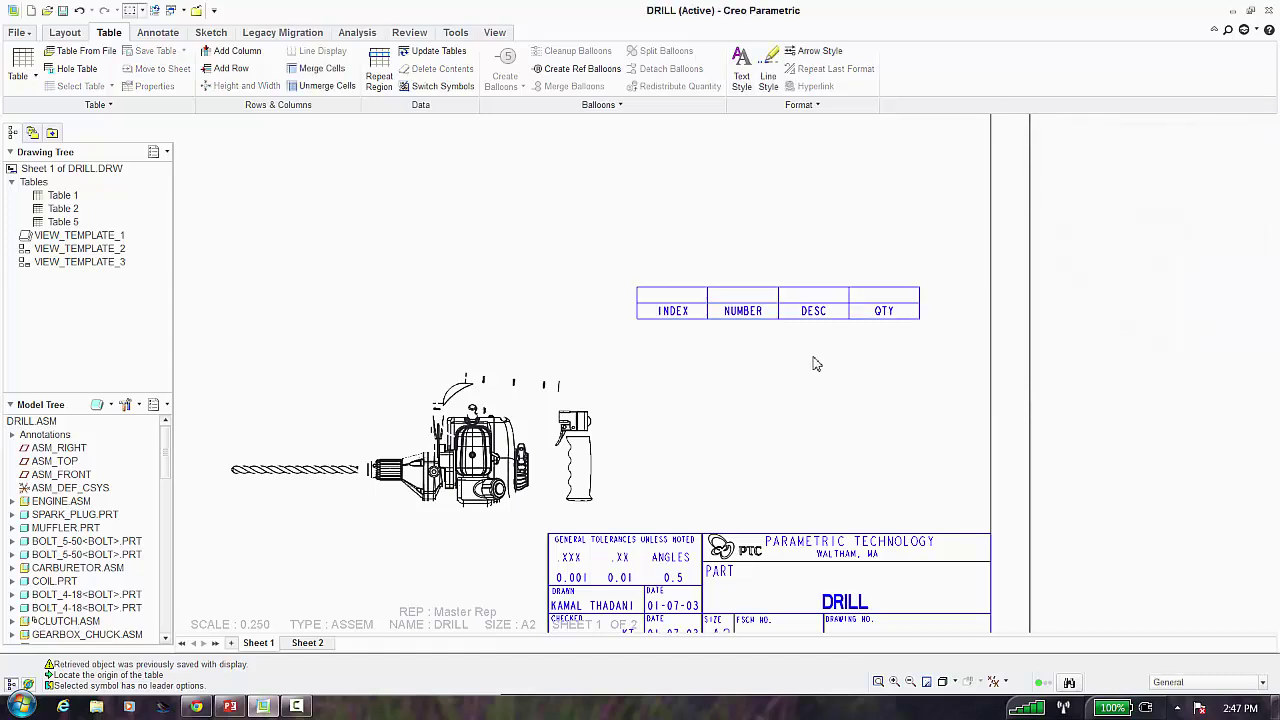
pyautogui.click(638, 299)
pyautogui.click(664, 300)
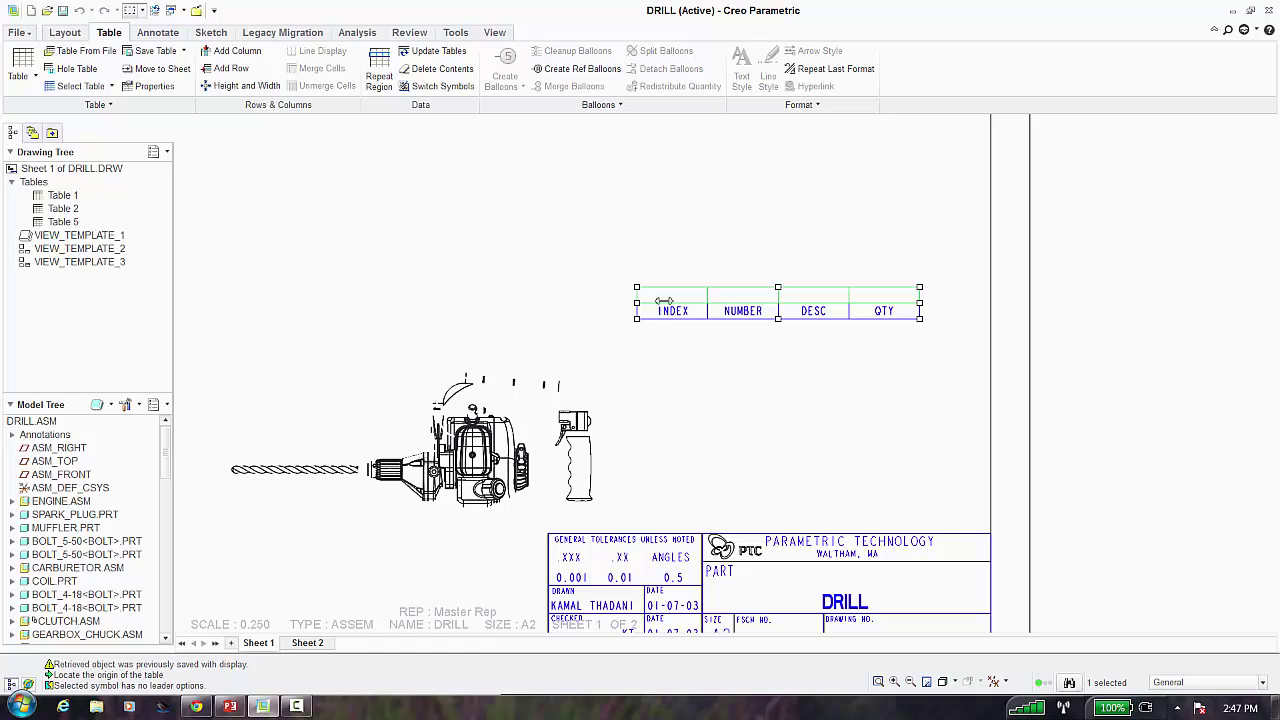
pyautogui.click(710, 276)
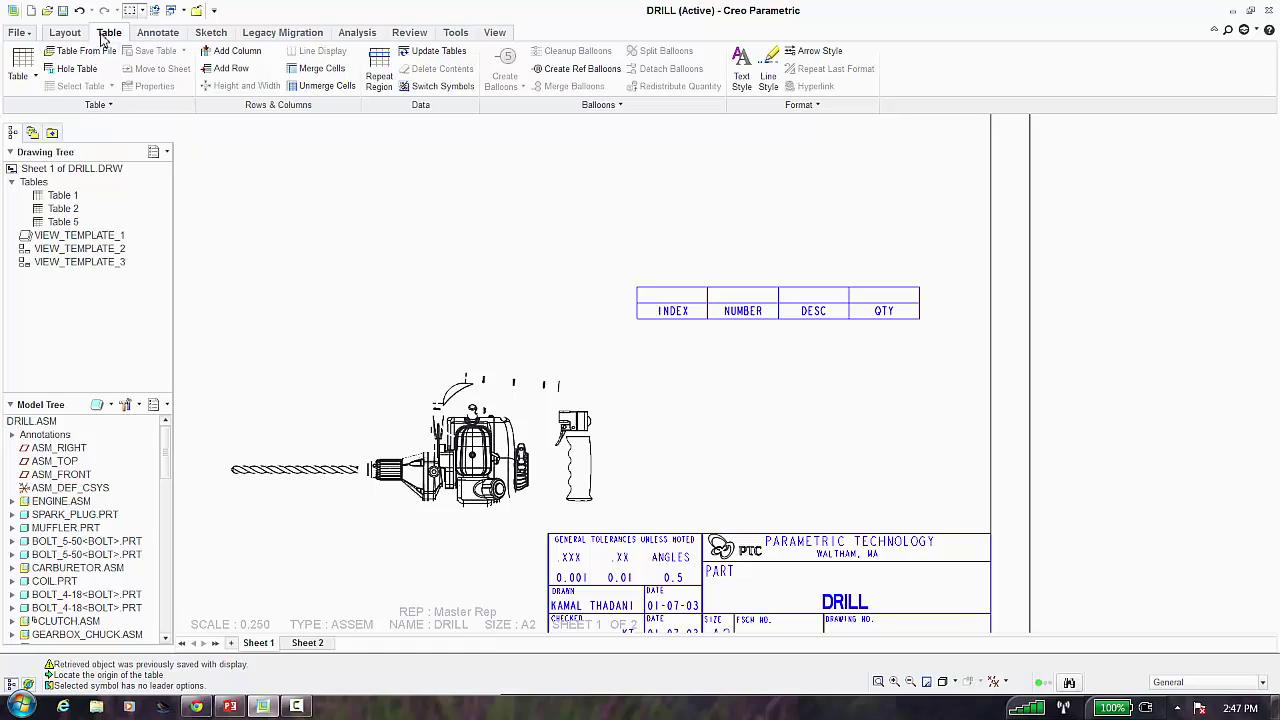
# Add a simple repeat region from the cell above INDEX to the cell above QTY
pyautogui.click(384, 88)
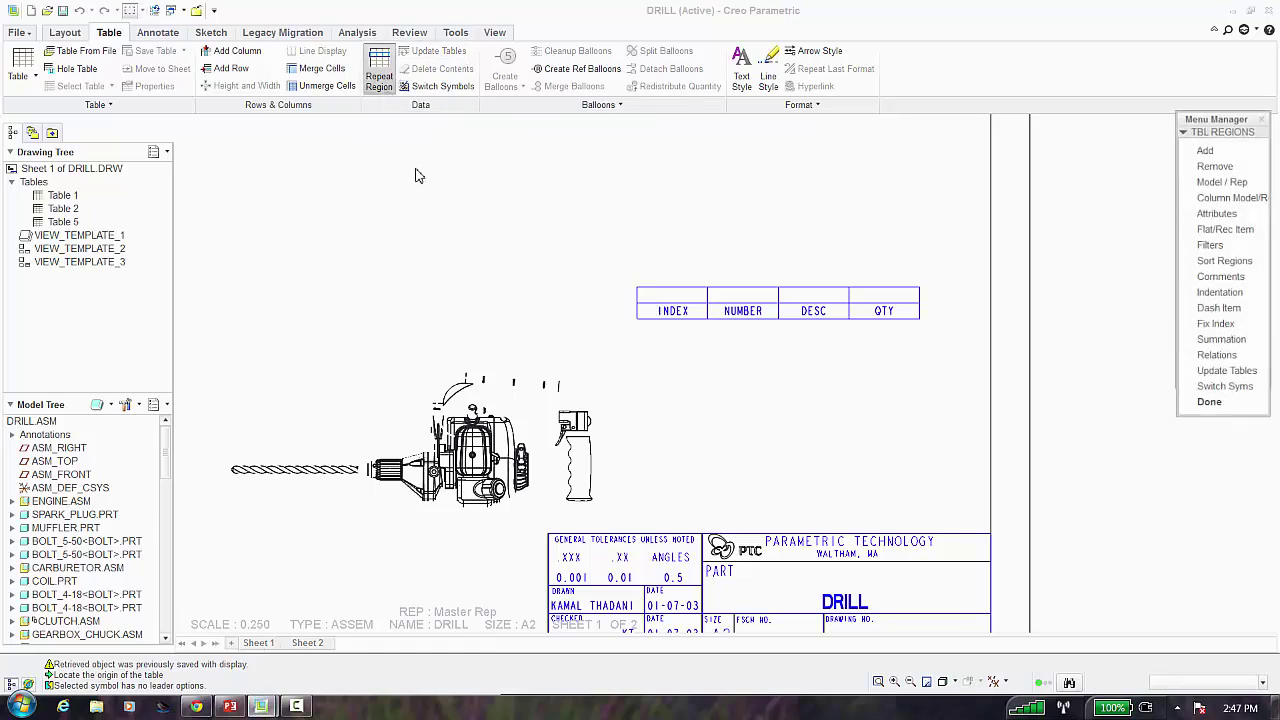
pyautogui.click(1238, 153)
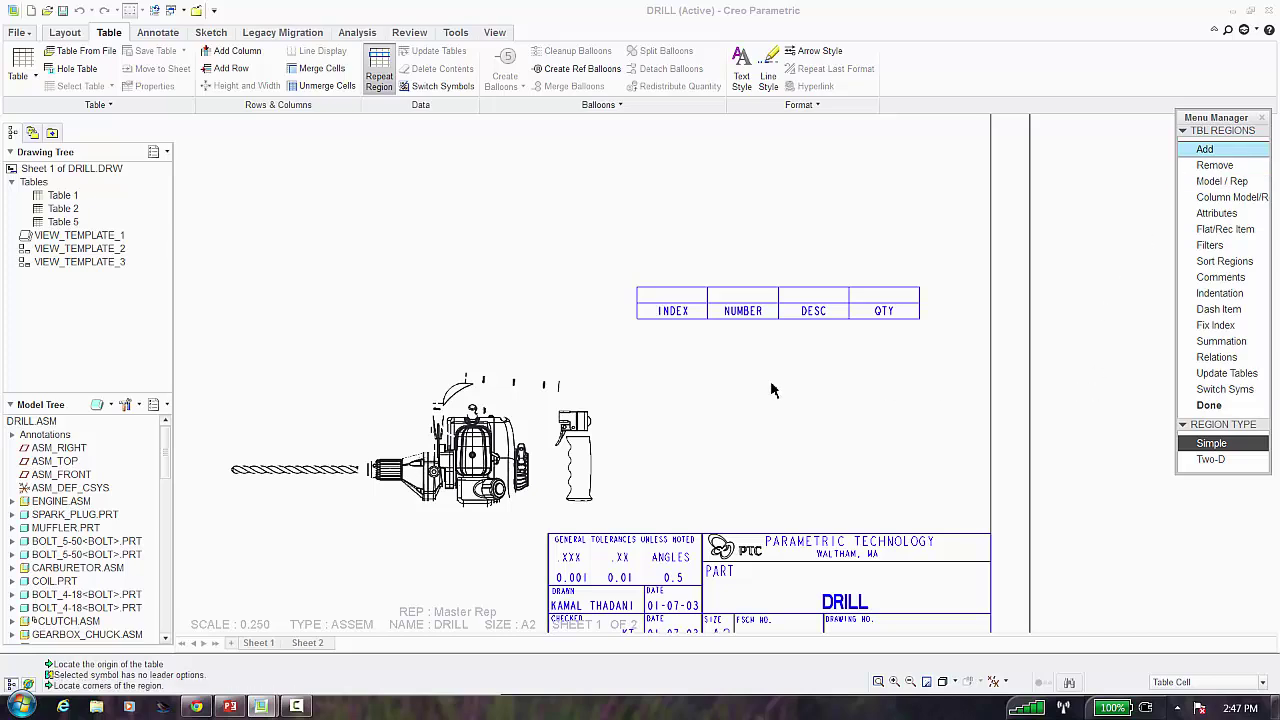
pyautogui.click(646, 302)
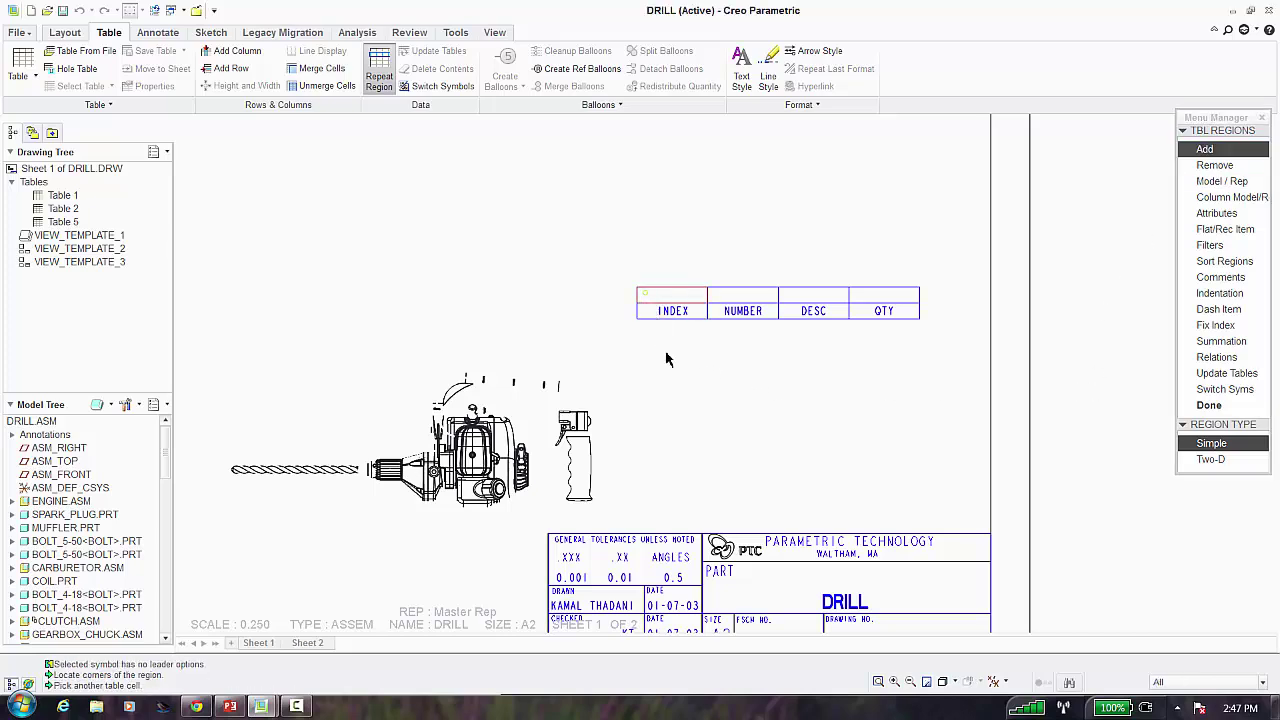
pyautogui.click(914, 303)
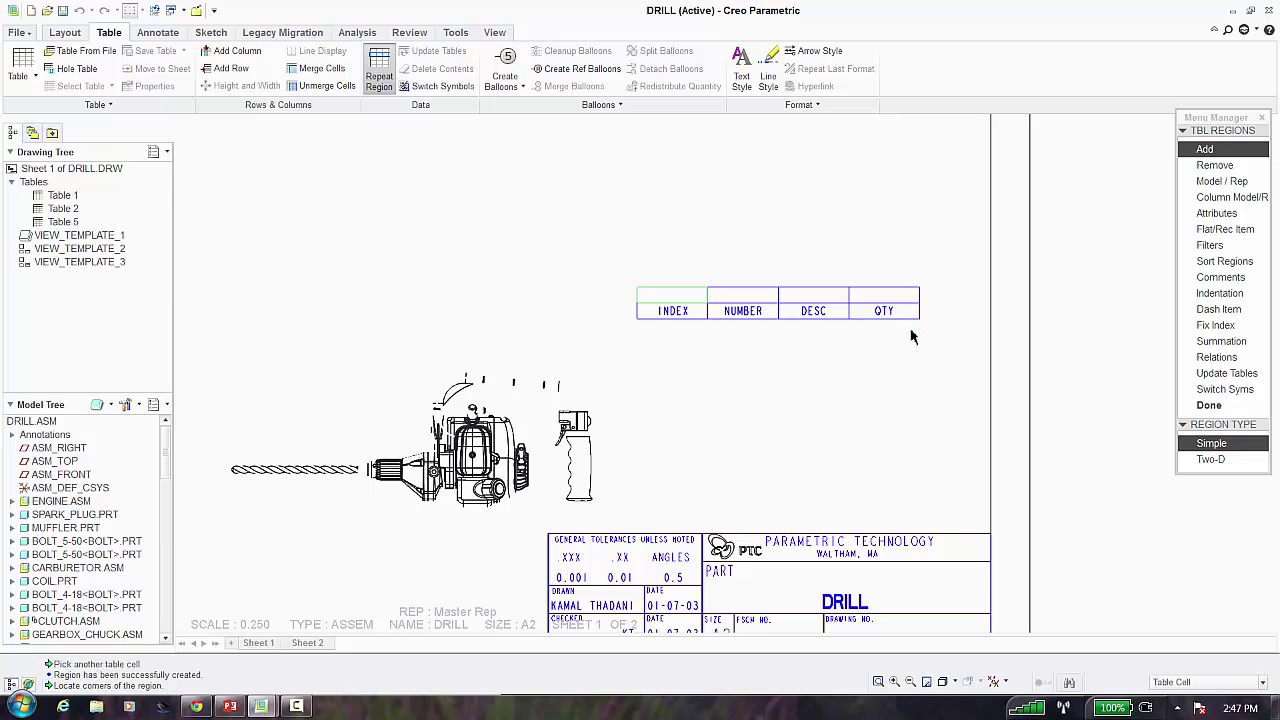
pyautogui.click(1208, 404)
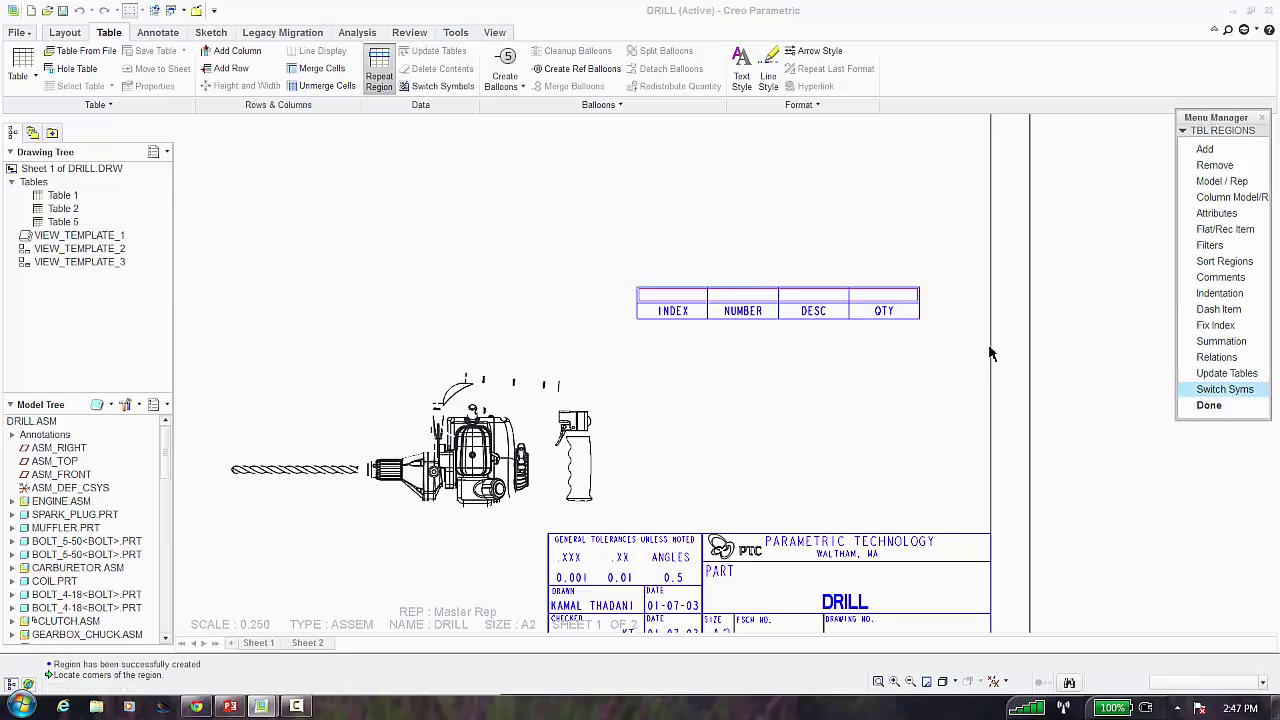
pyautogui.click(1210, 404)
pyautogui.scroll(4, 643, 302)
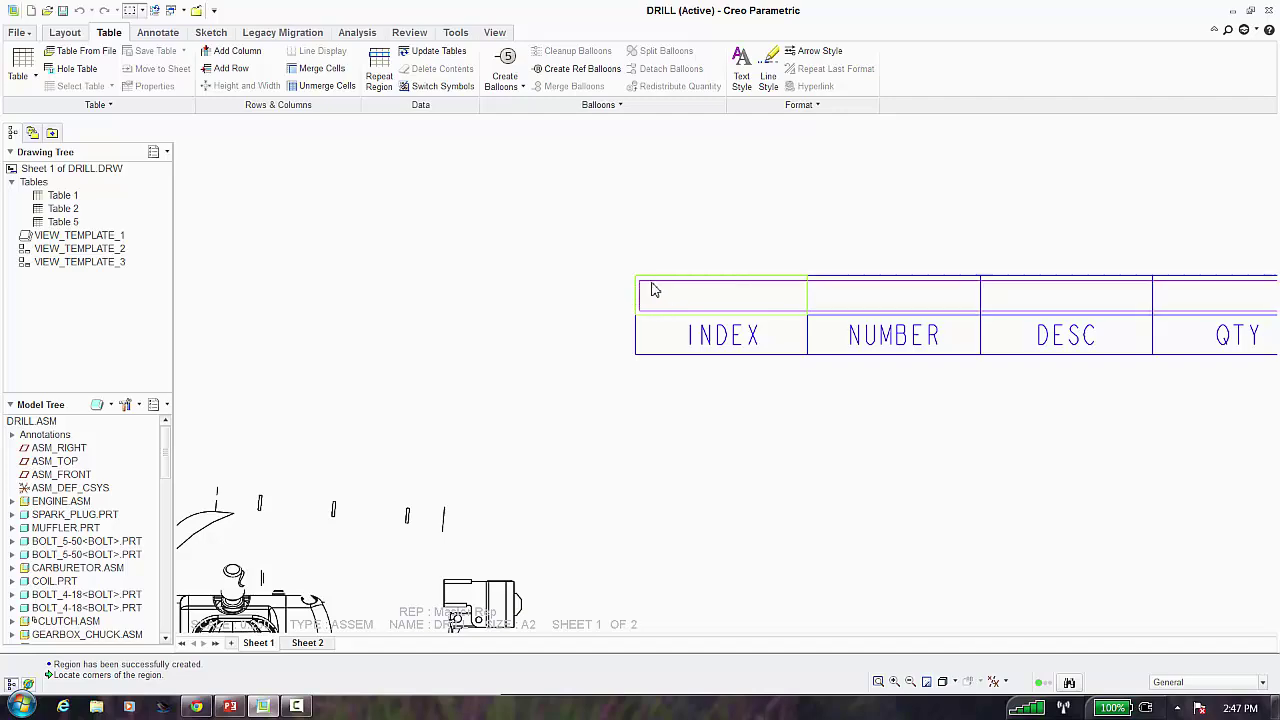
pyautogui.scroll(-2, 663, 246)
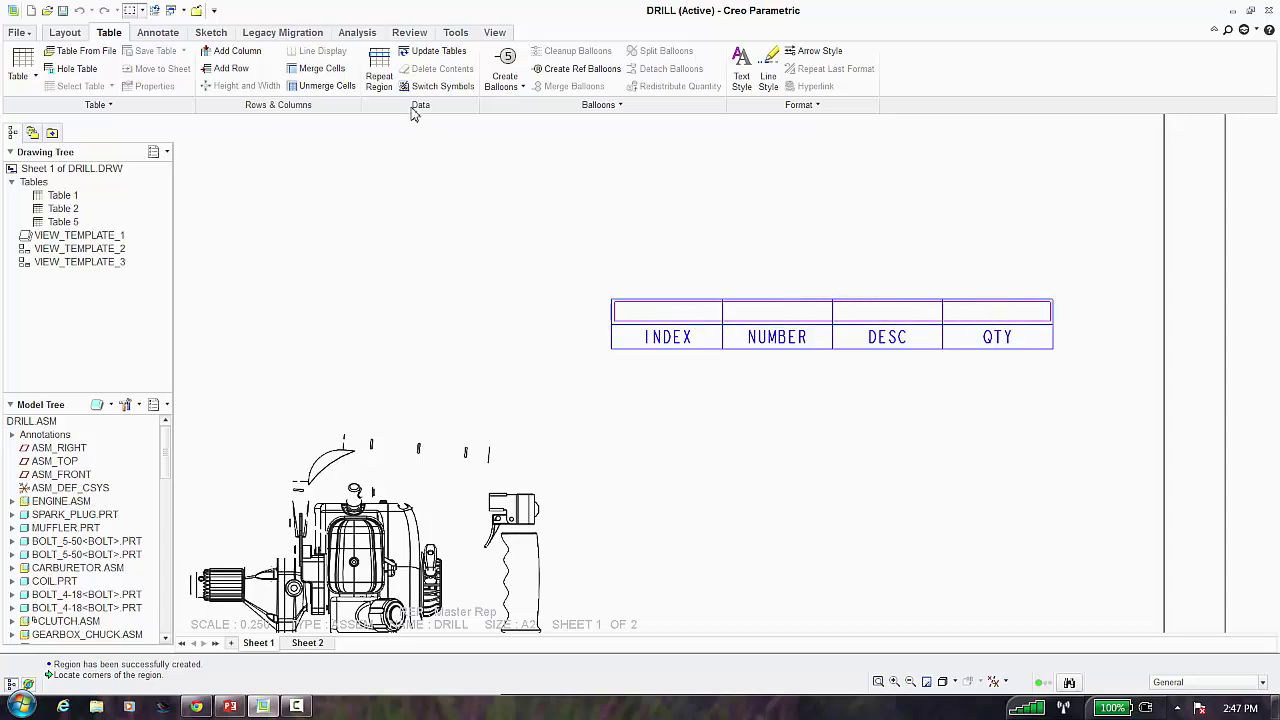
pyautogui.click(648, 319)
# Fill the repeat-row cell above INDEX with rpt.index
pyautogui.doubleClick(706, 314)
pyautogui.moveTo(614, 246); pyautogui.dragTo(370, 100)
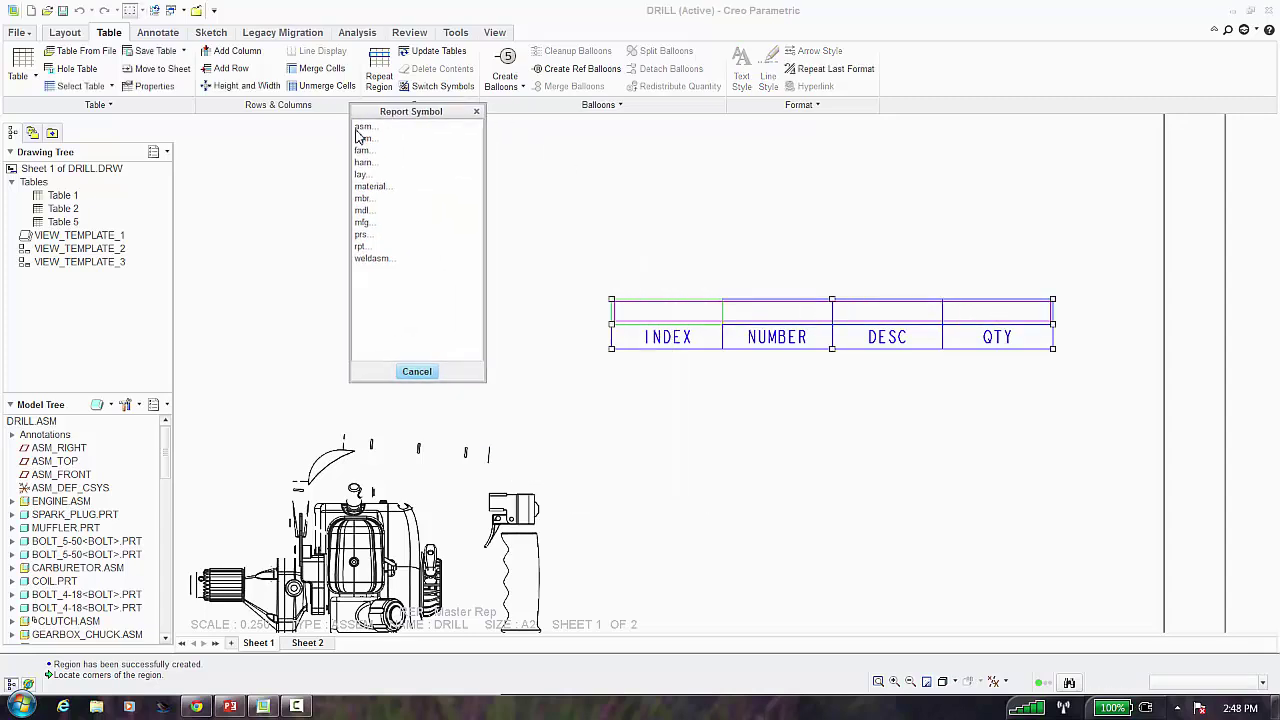
pyautogui.click(366, 210)
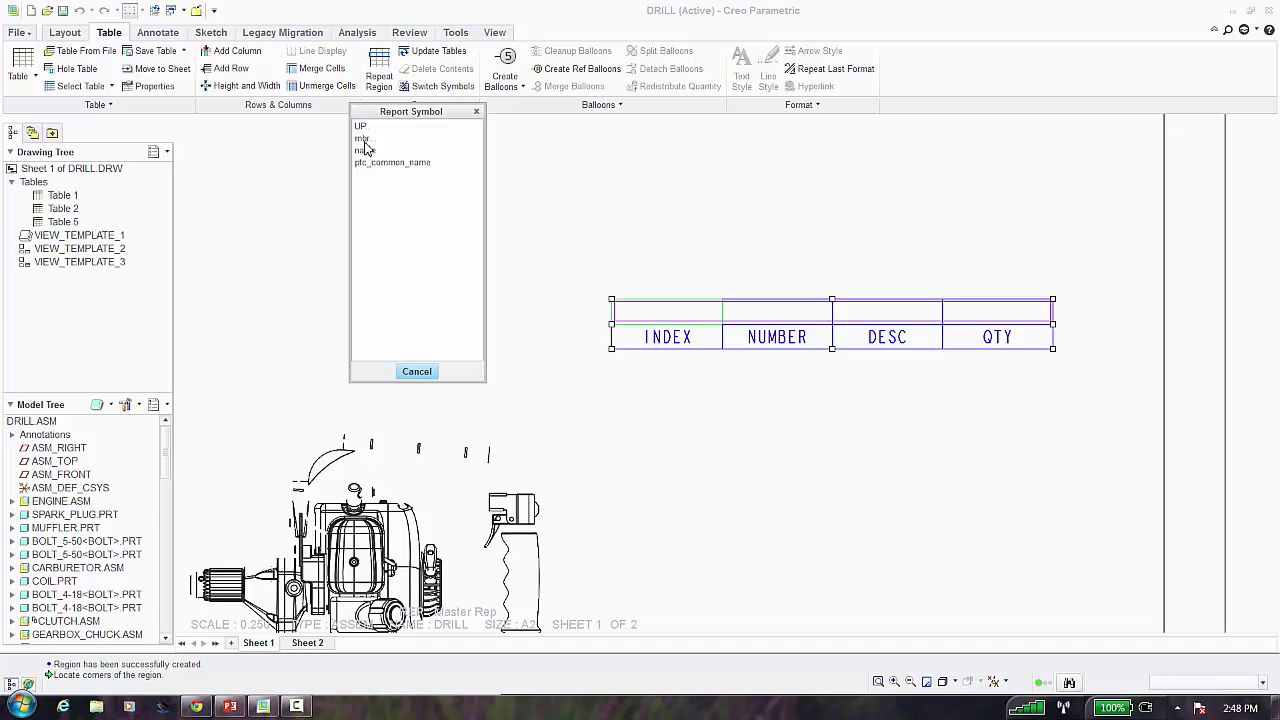
pyautogui.click(364, 140)
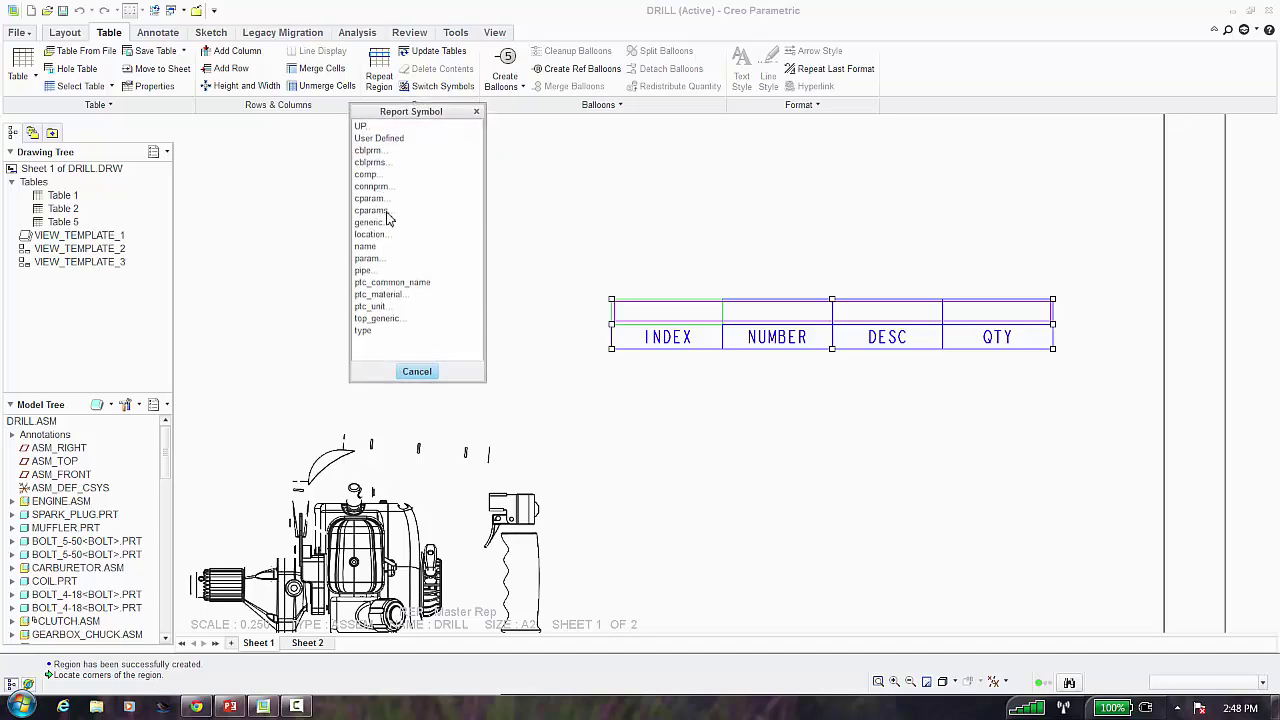
pyautogui.click(360, 127)
pyautogui.click(363, 140)
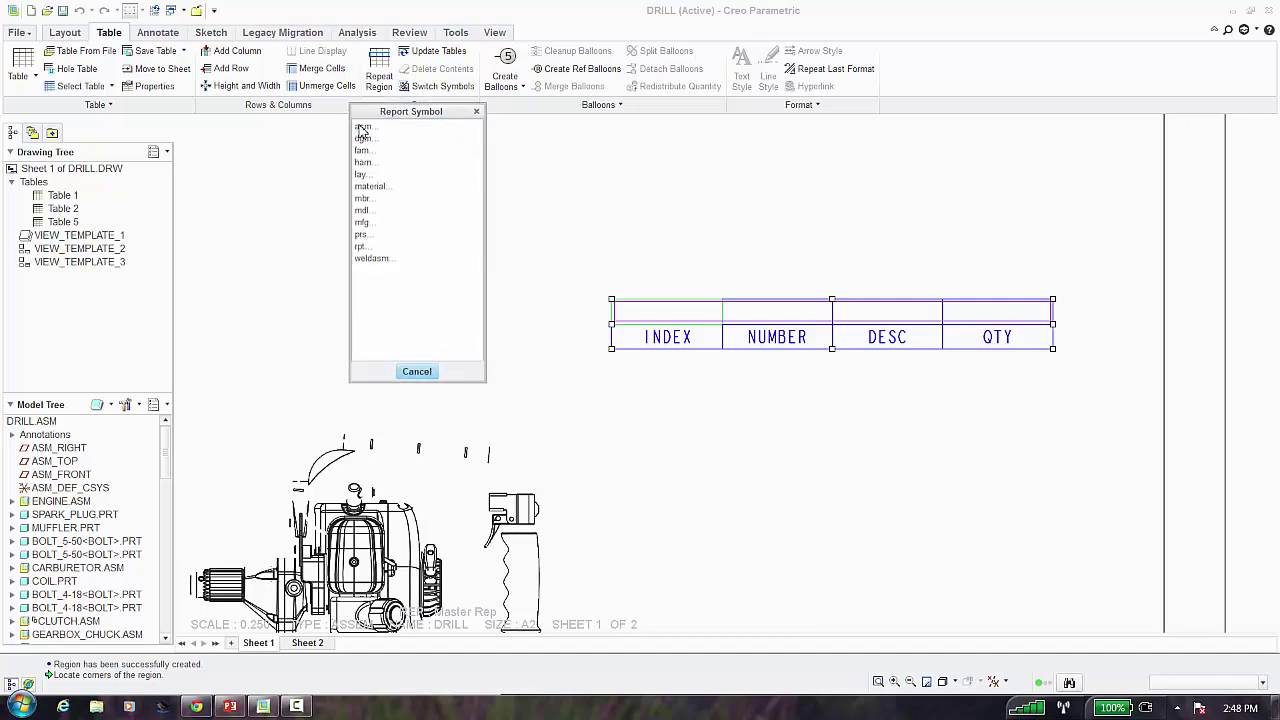
pyautogui.click(364, 251)
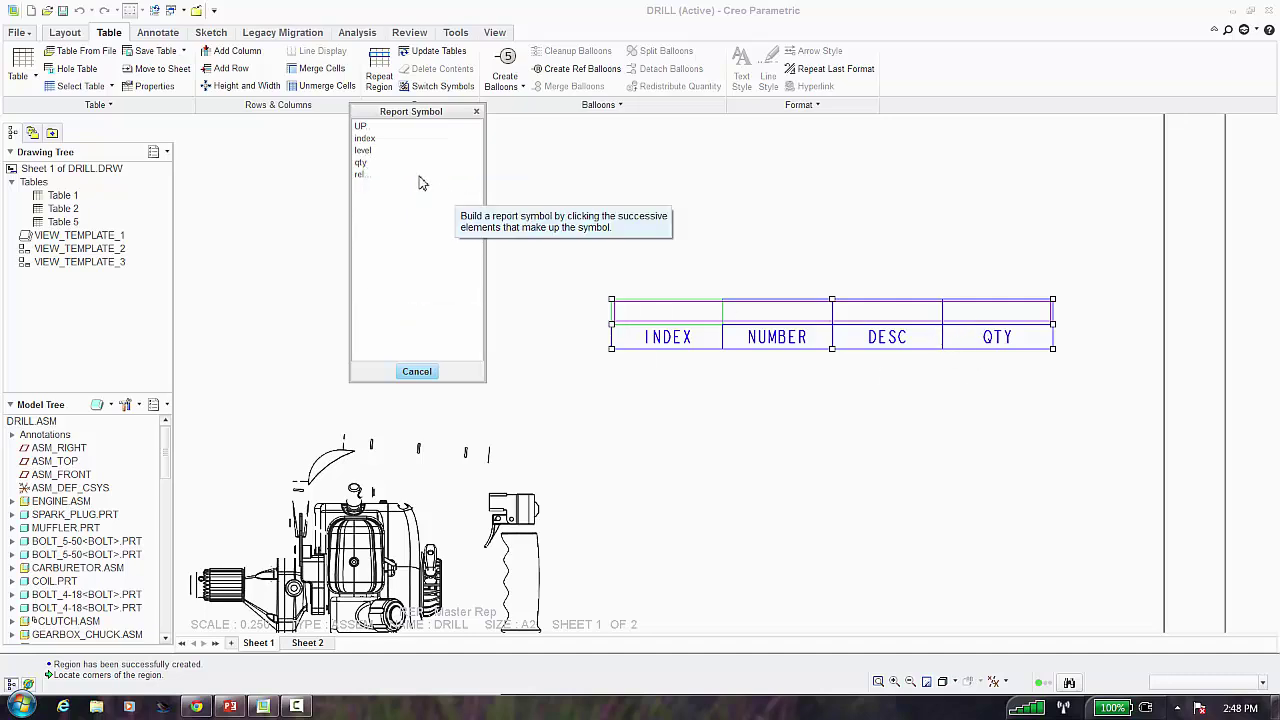
pyautogui.click(367, 140)
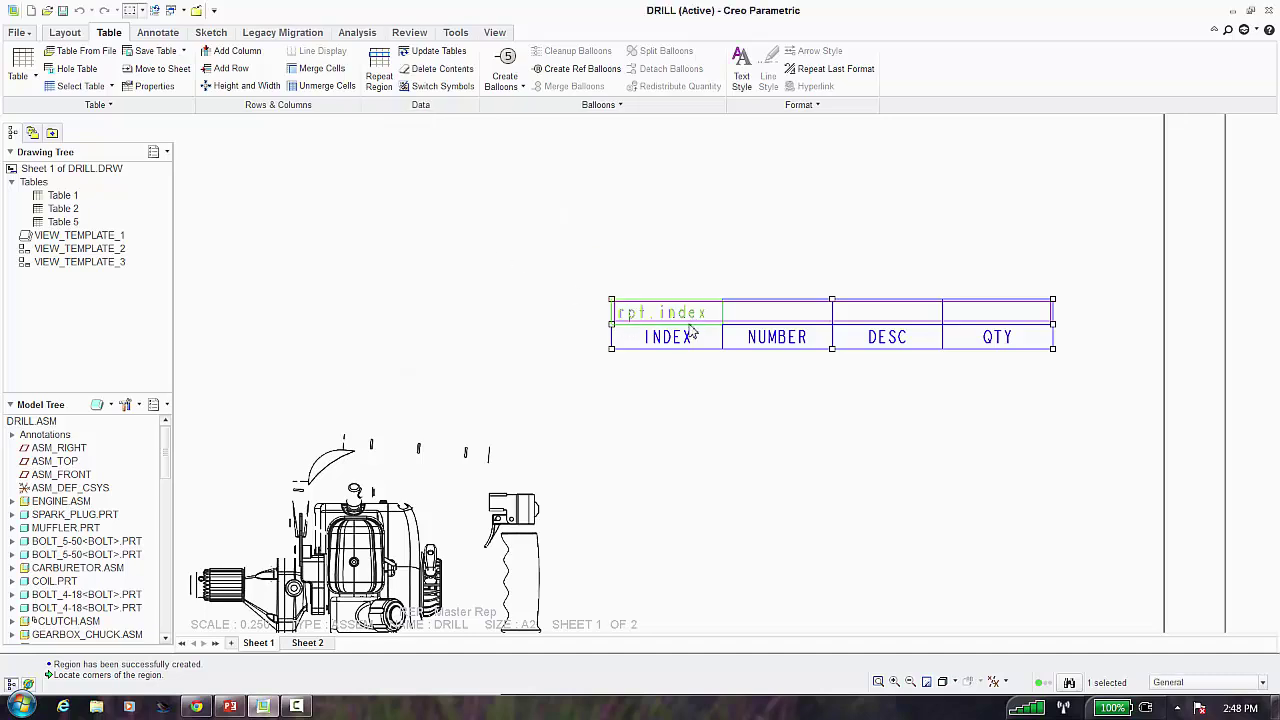
# Fill the repeat-row cell above QTY with rpt.qty
pyautogui.click(1023, 321)
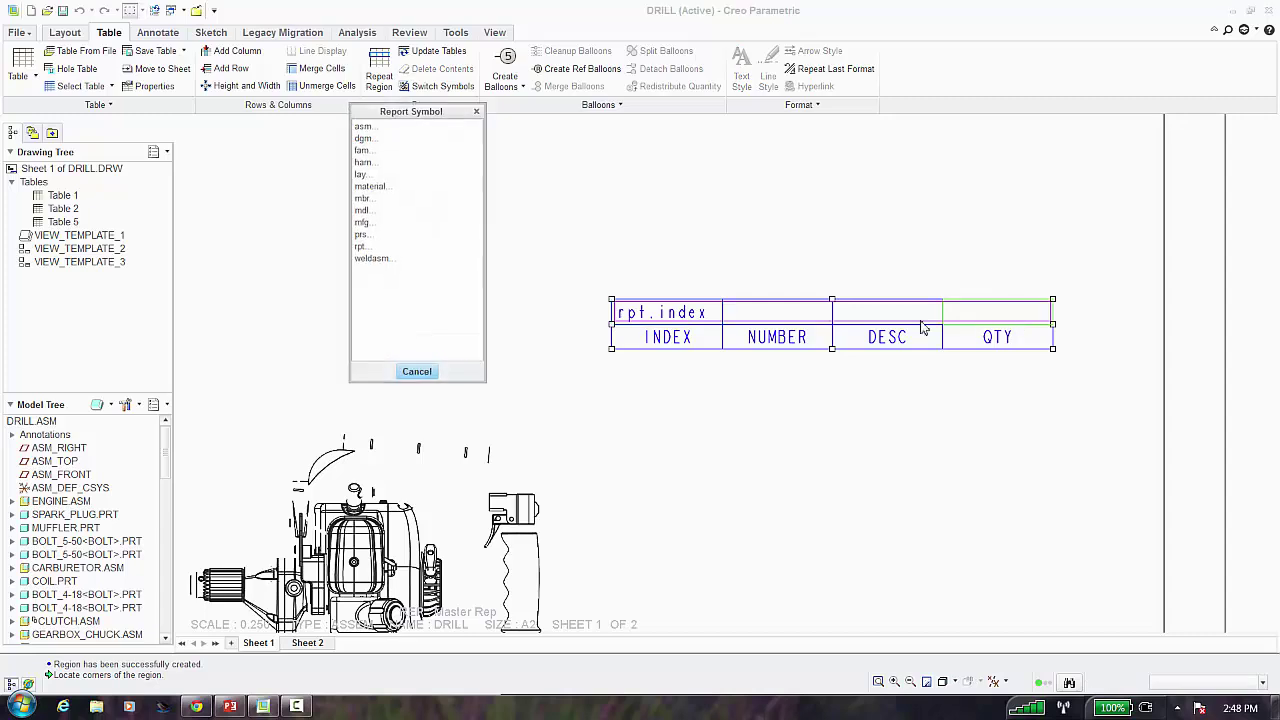
pyautogui.click(372, 248)
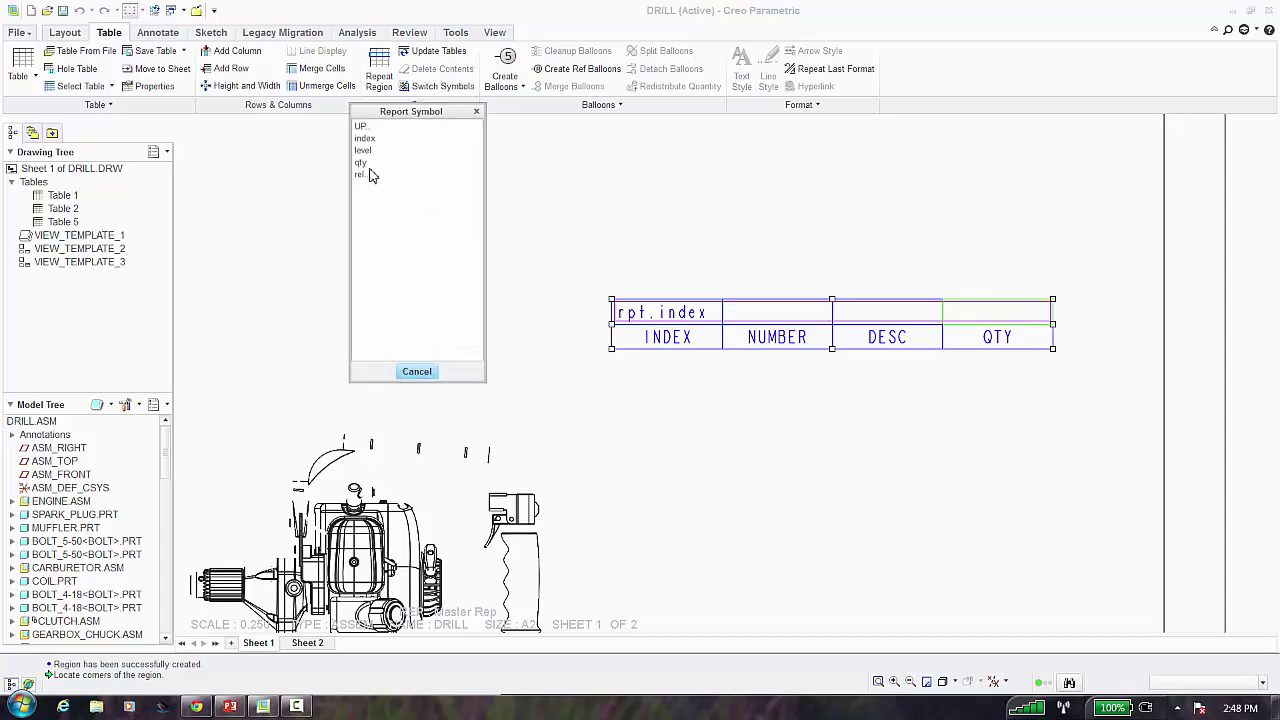
pyautogui.click(368, 165)
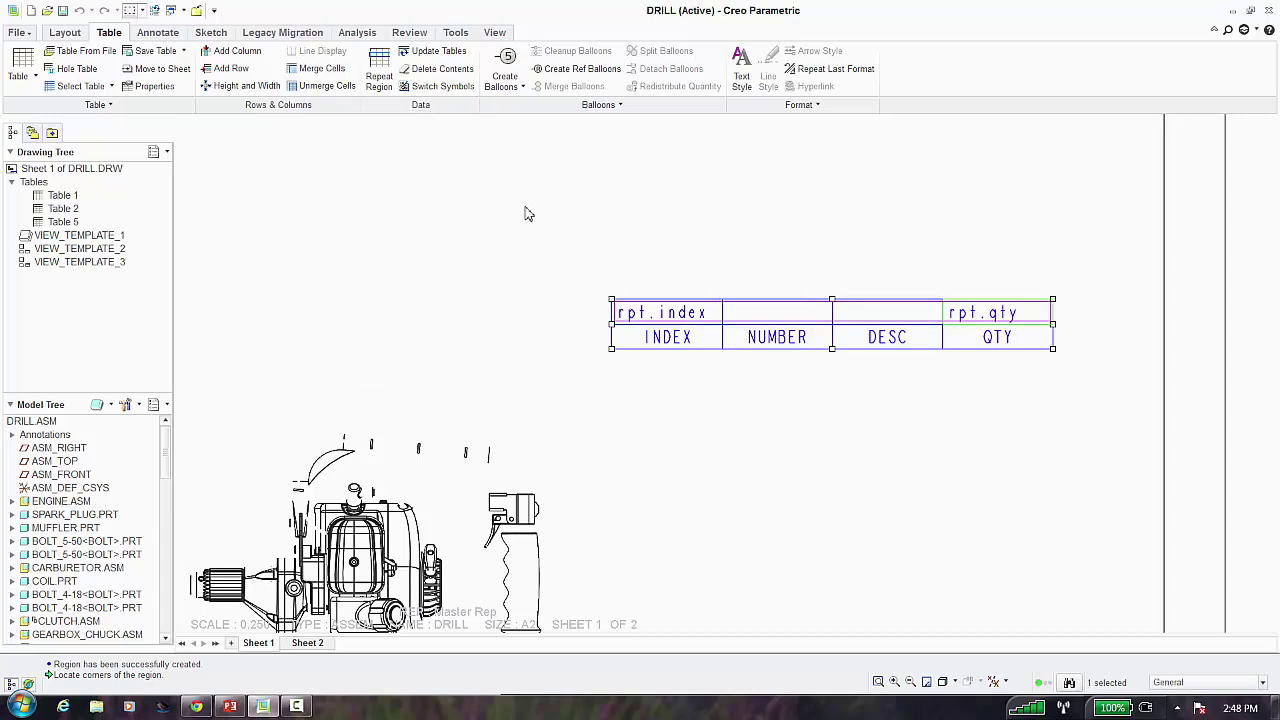
# Fill the repeat-row cell above NUMBER with asm.mbr.name
pyautogui.click(766, 312)
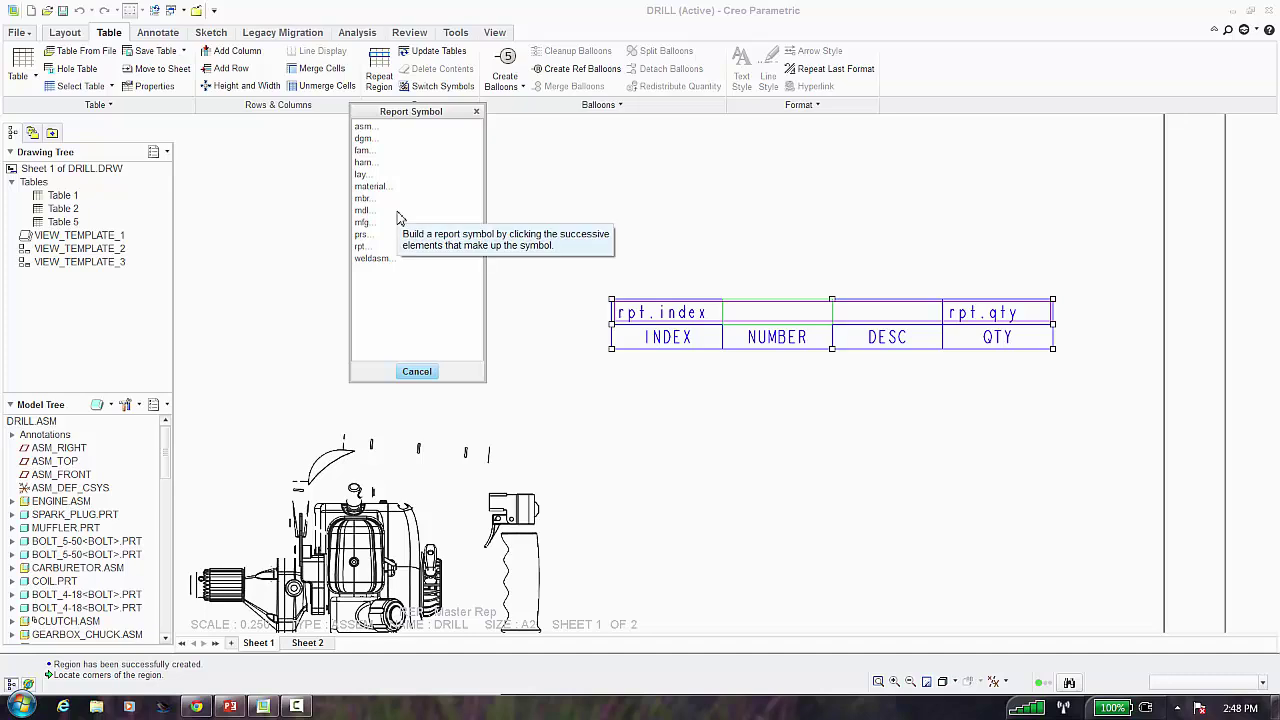
pyautogui.click(366, 127)
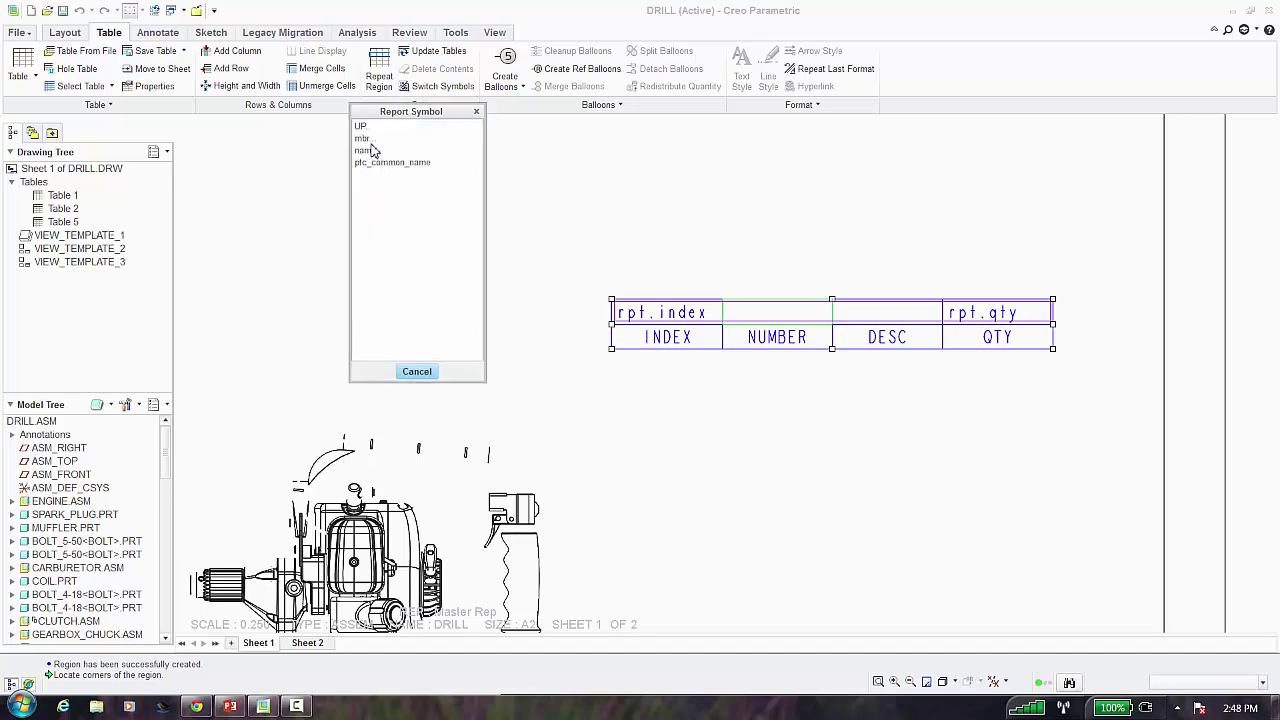
pyautogui.click(369, 141)
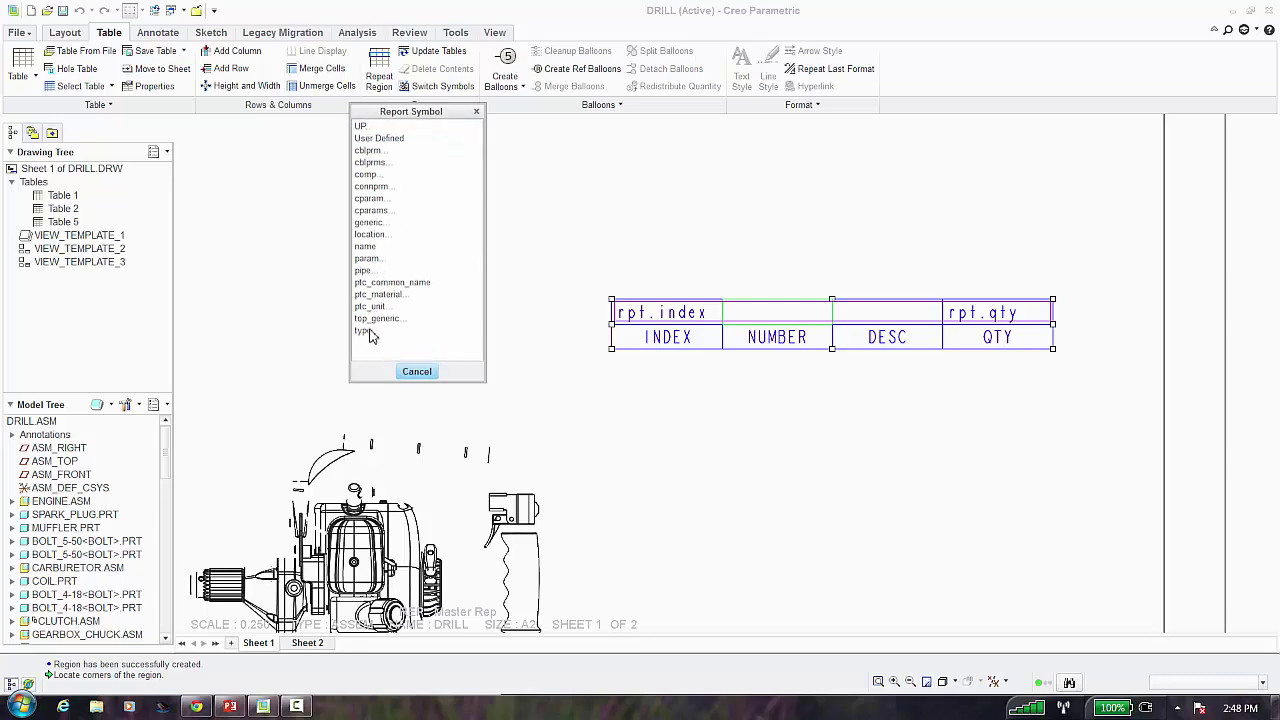
pyautogui.click(365, 246)
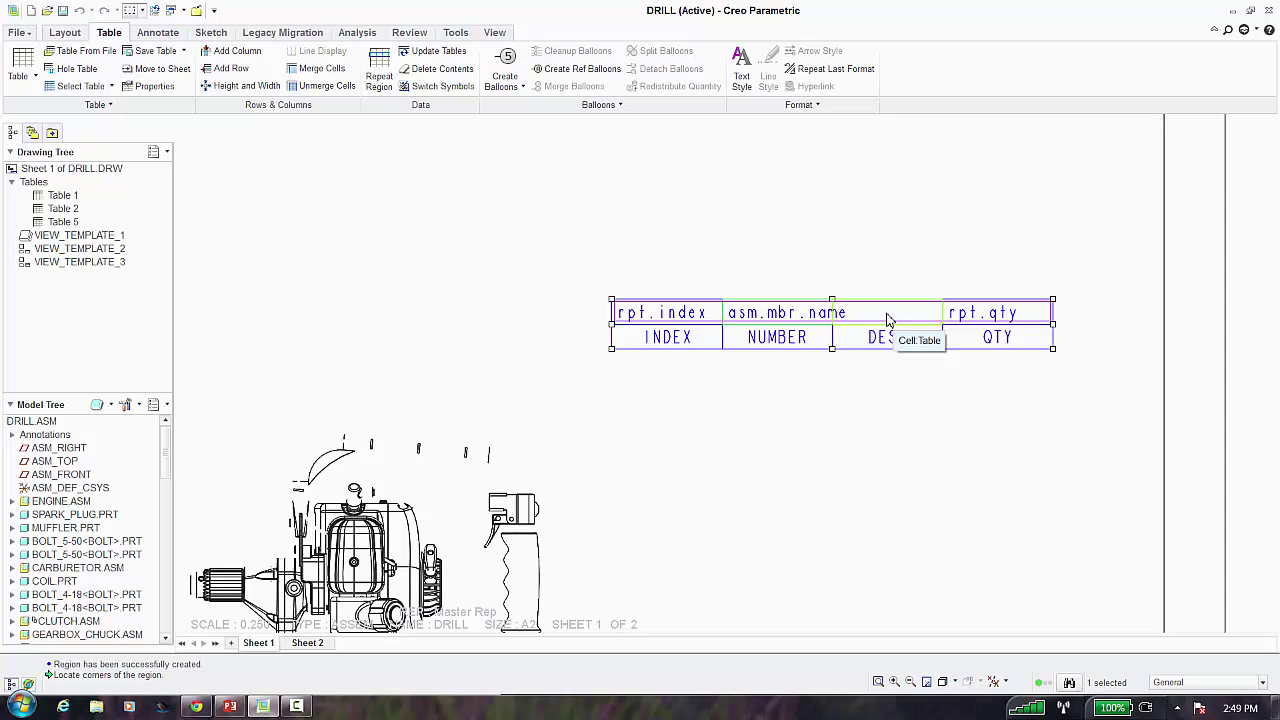
# Set the cell above DESC to the user-defined parameter asm.mbr.DESCRIPTION
pyautogui.doubleClick(887, 318)
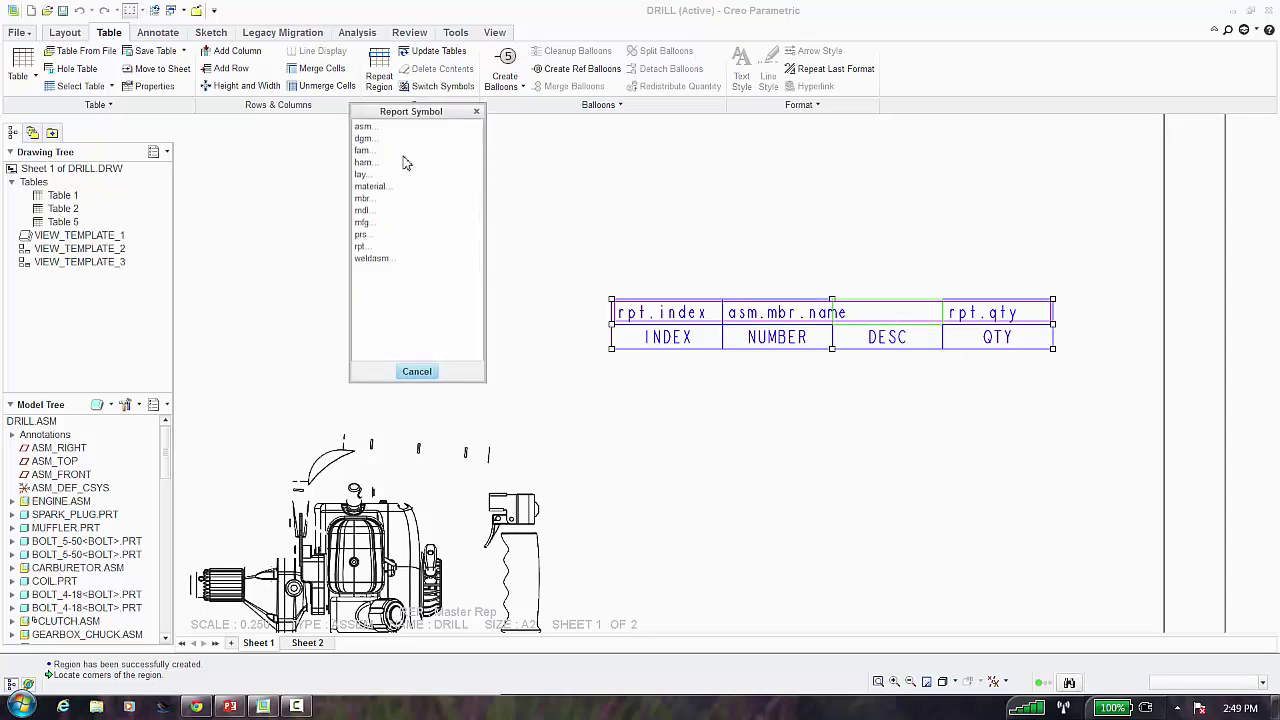
pyautogui.click(362, 127)
pyautogui.click(365, 138)
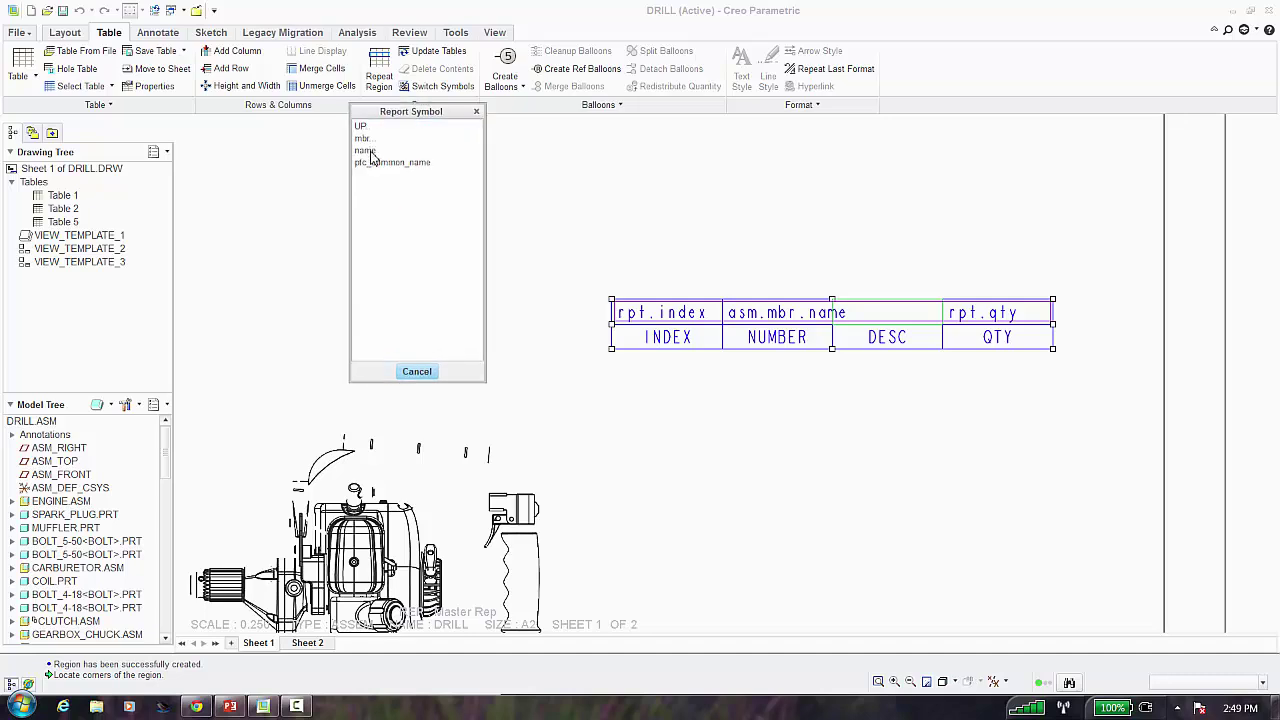
pyautogui.click(364, 139)
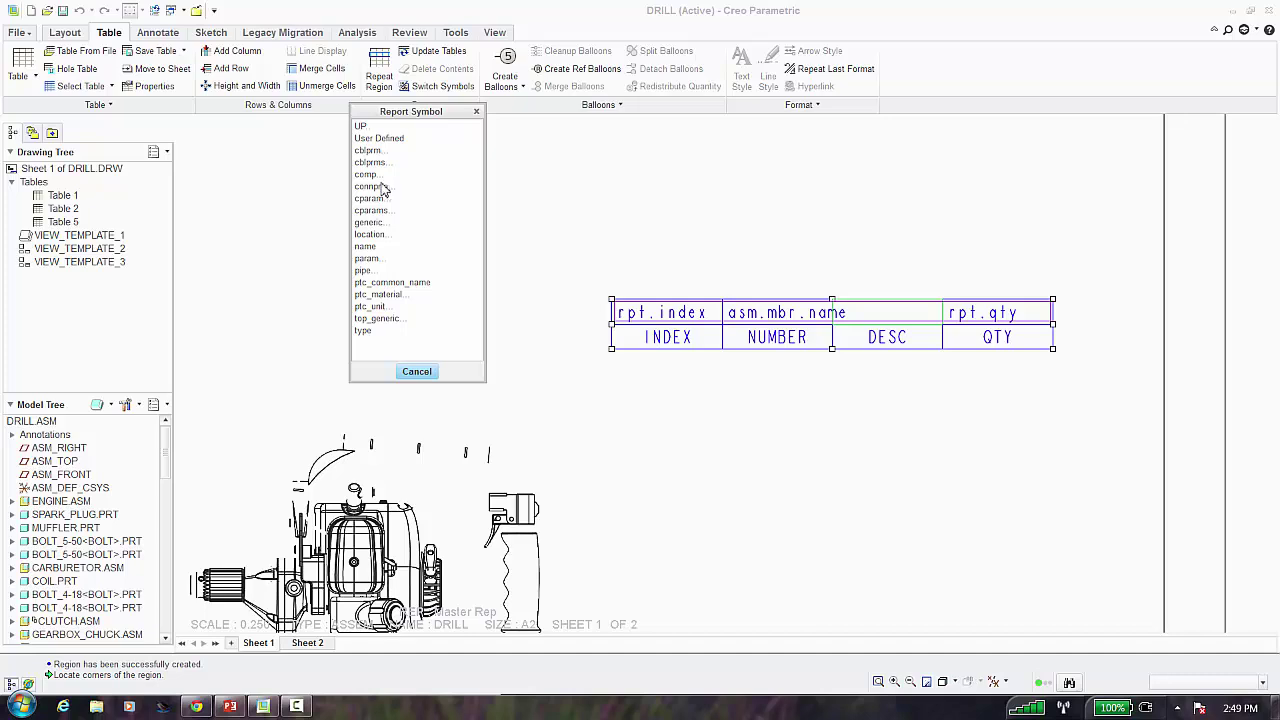
pyautogui.click(389, 141)
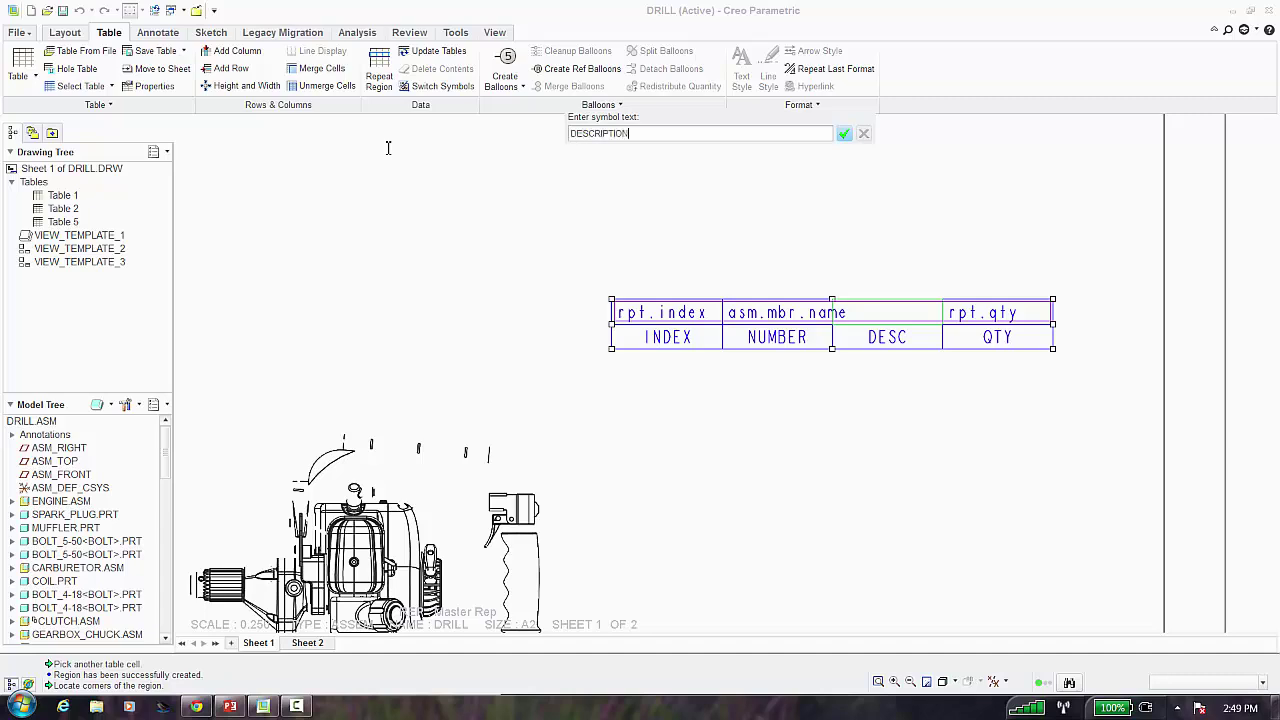
pyautogui.click(844, 133)
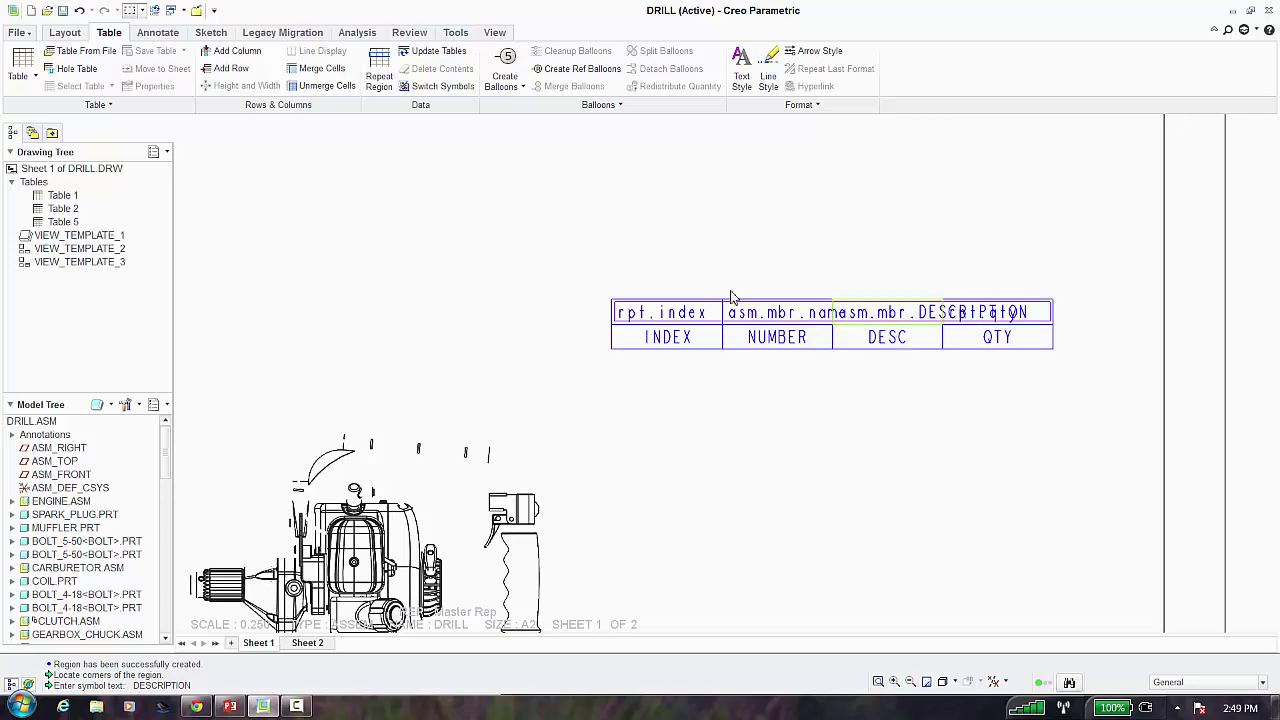
# Switch symbols to values and check the parts list, ENGINE through HANDLE_SIDE
pyautogui.click(440, 86)
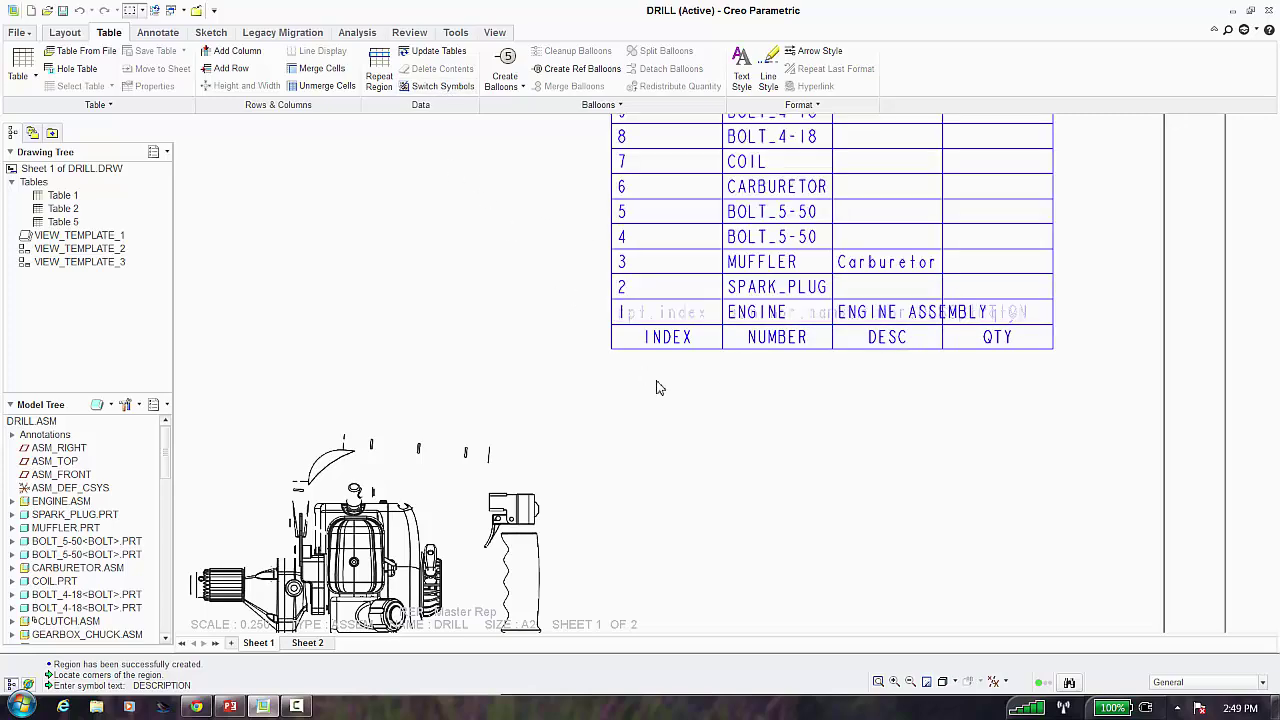
pyautogui.scroll(-2, 793, 431)
pyautogui.scroll(-3, 800, 410)
pyautogui.scroll(4, 790, 240)
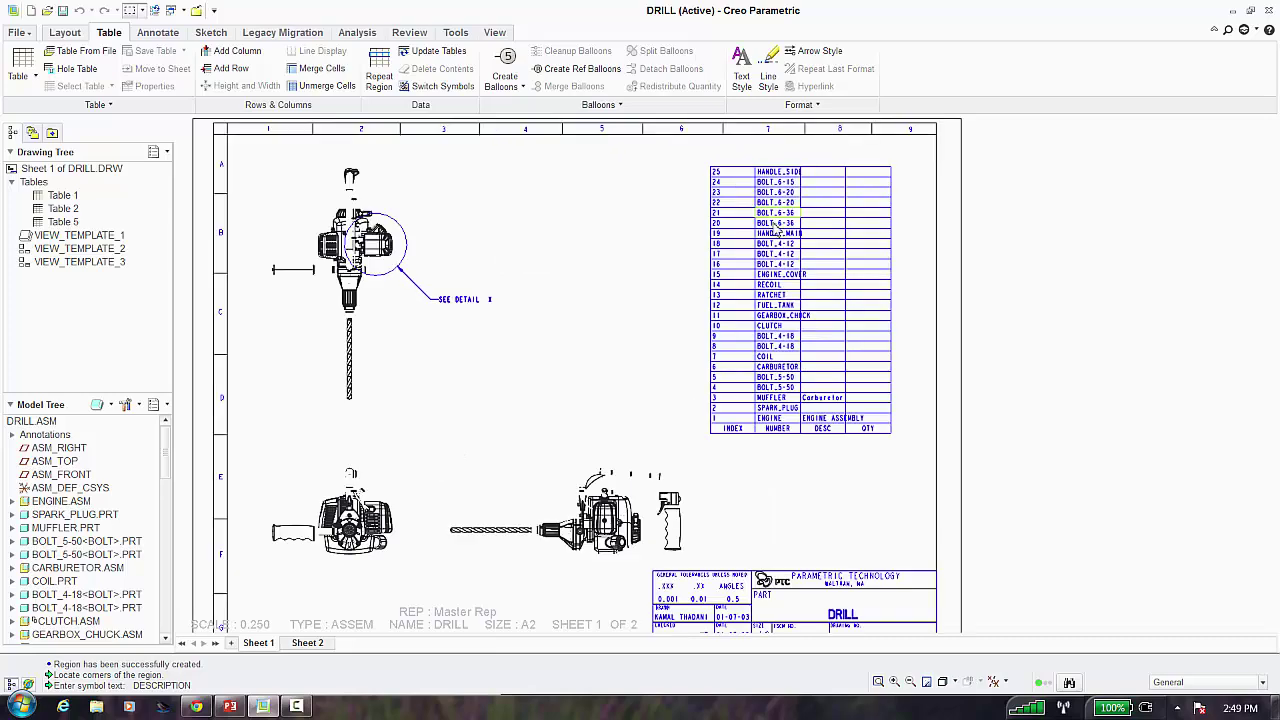
pyautogui.scroll(1, 835, 440)
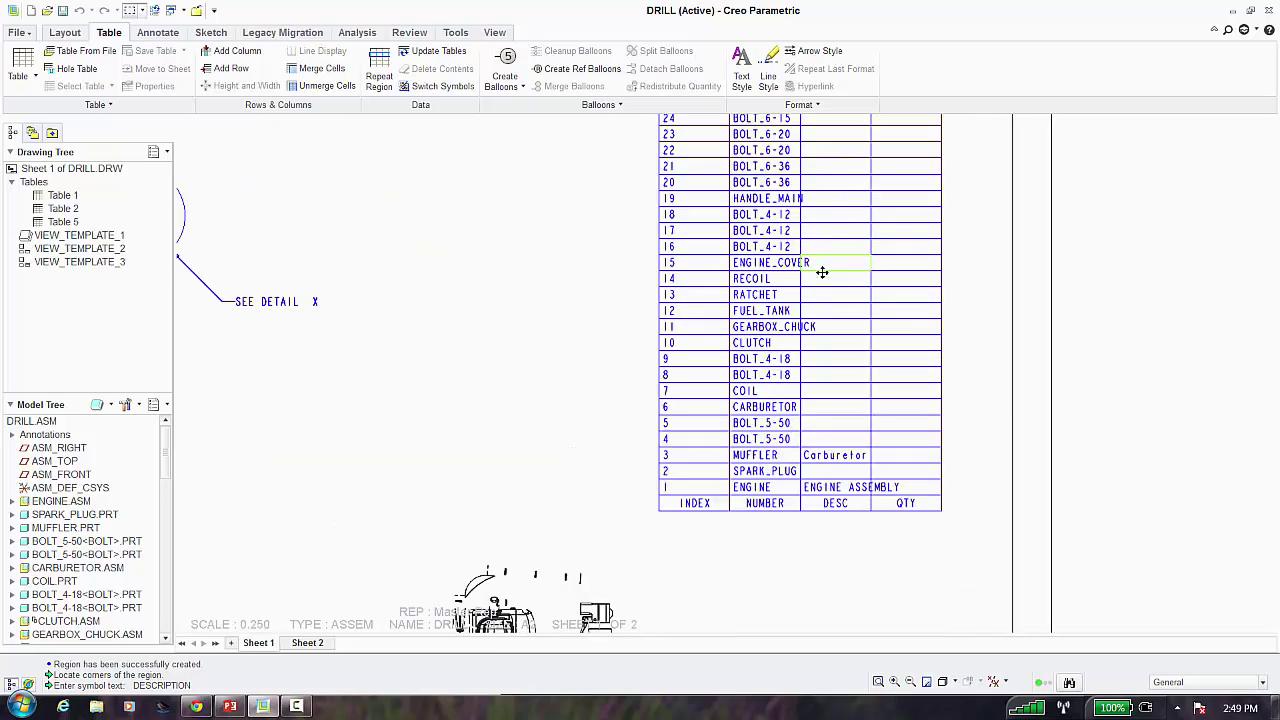
pyautogui.moveTo(820, 258); pyautogui.dragTo(790, 320, button='middle')
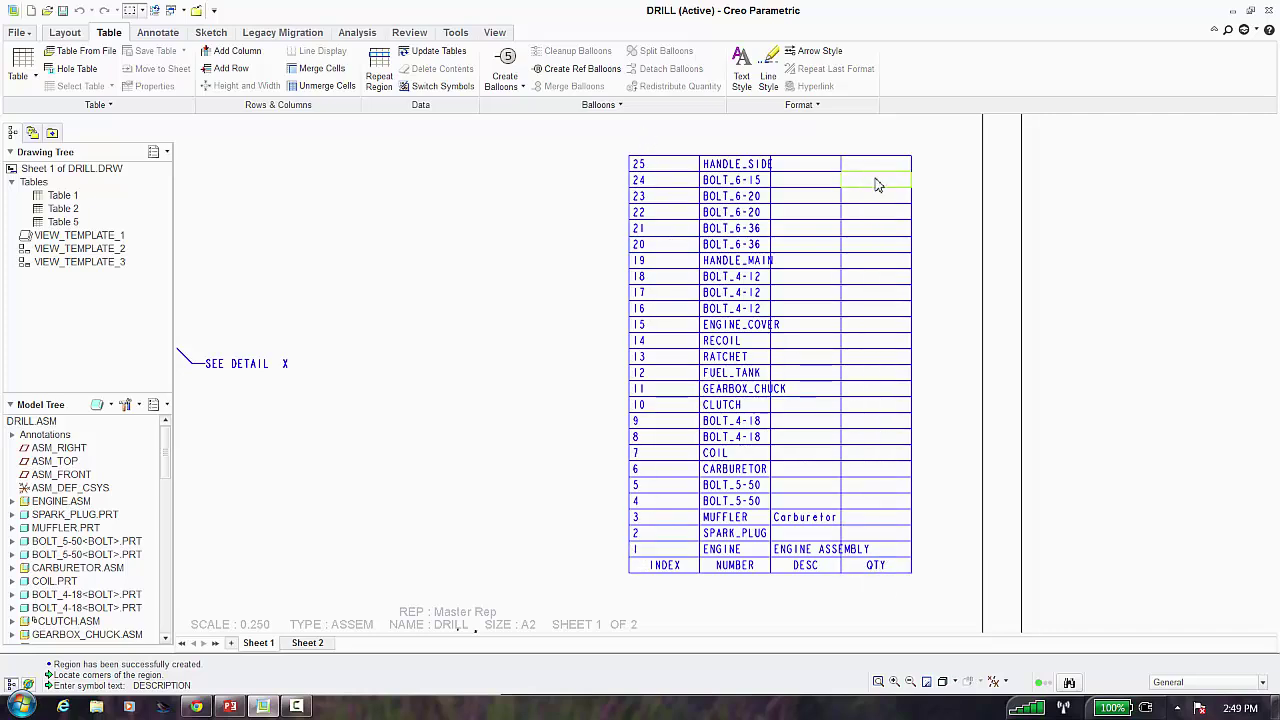
pyautogui.scroll(1, 811, 174)
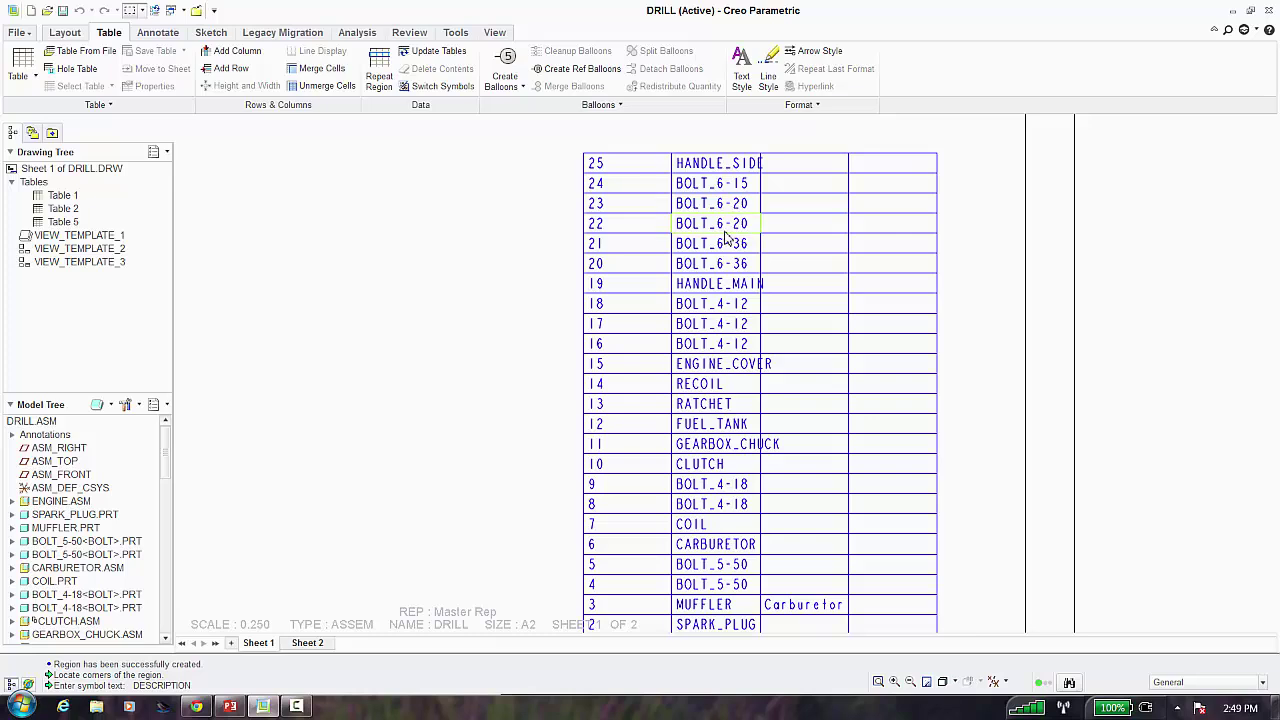
pyautogui.scroll(-1, 750, 370)
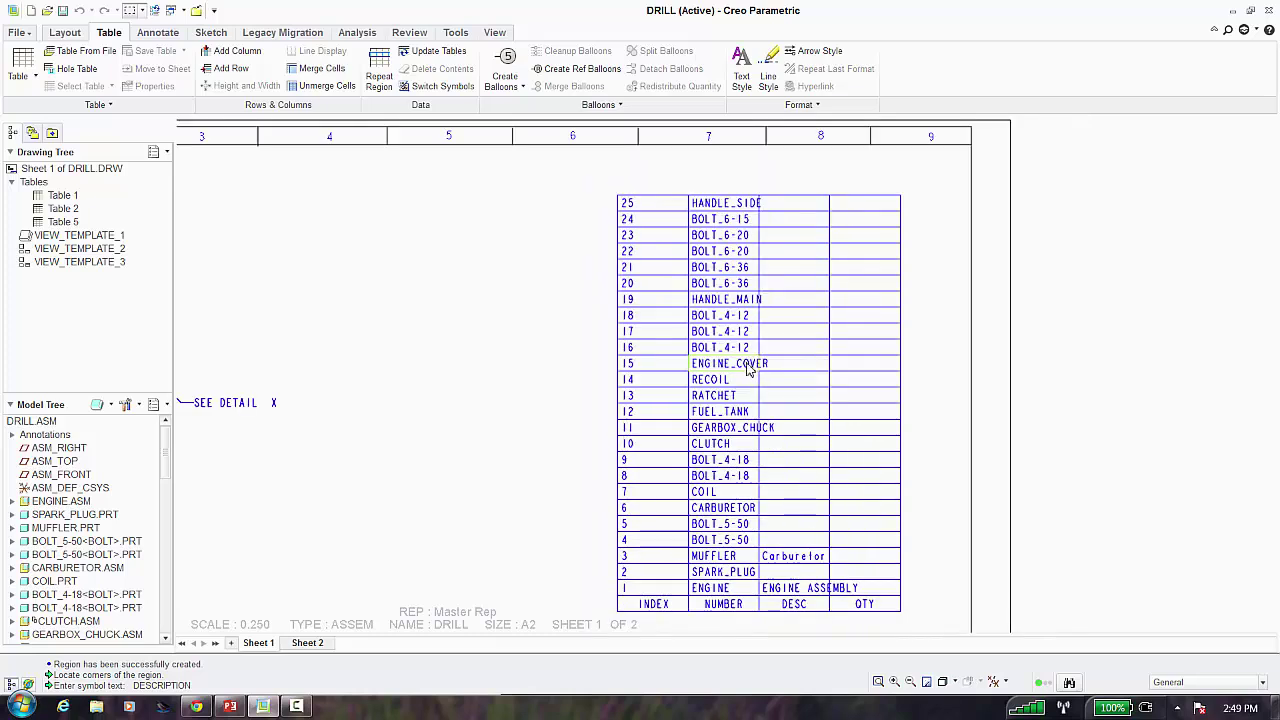
pyautogui.click(388, 90)
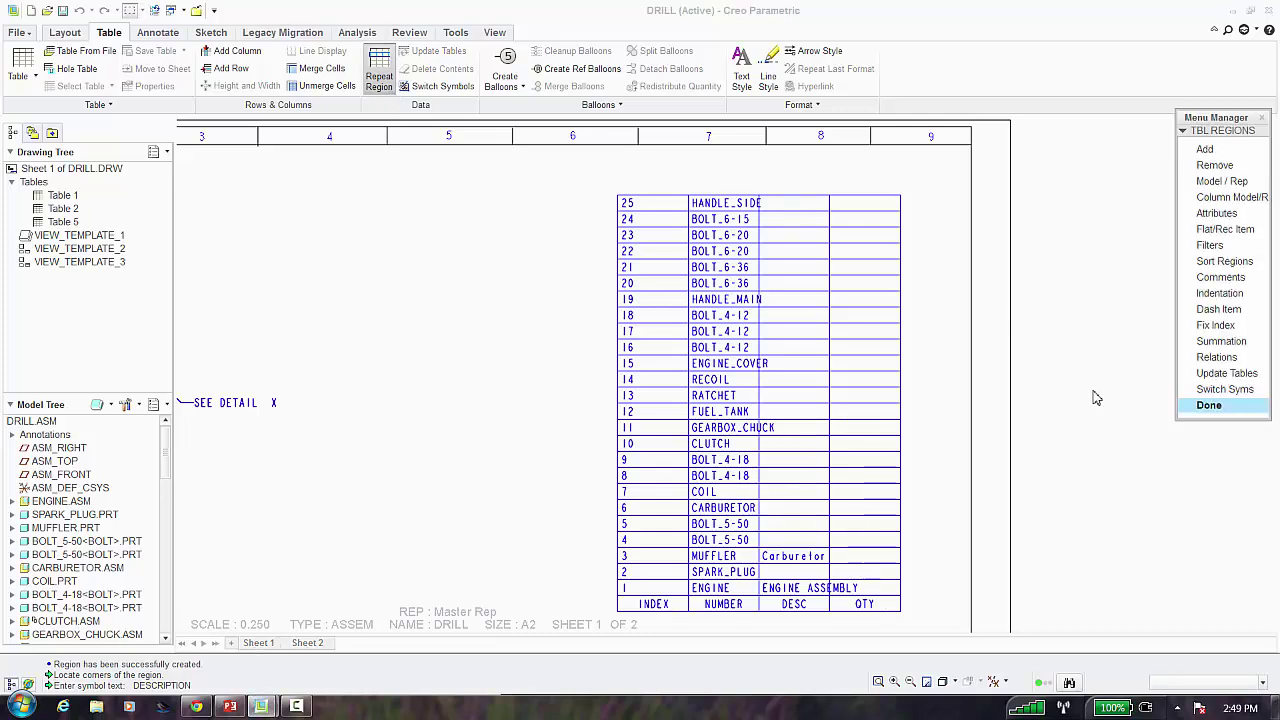
# Set the parts list region to No Duplicates, e.g. BOLT_4-12 now shows quantity 3
pyautogui.click(1212, 214)
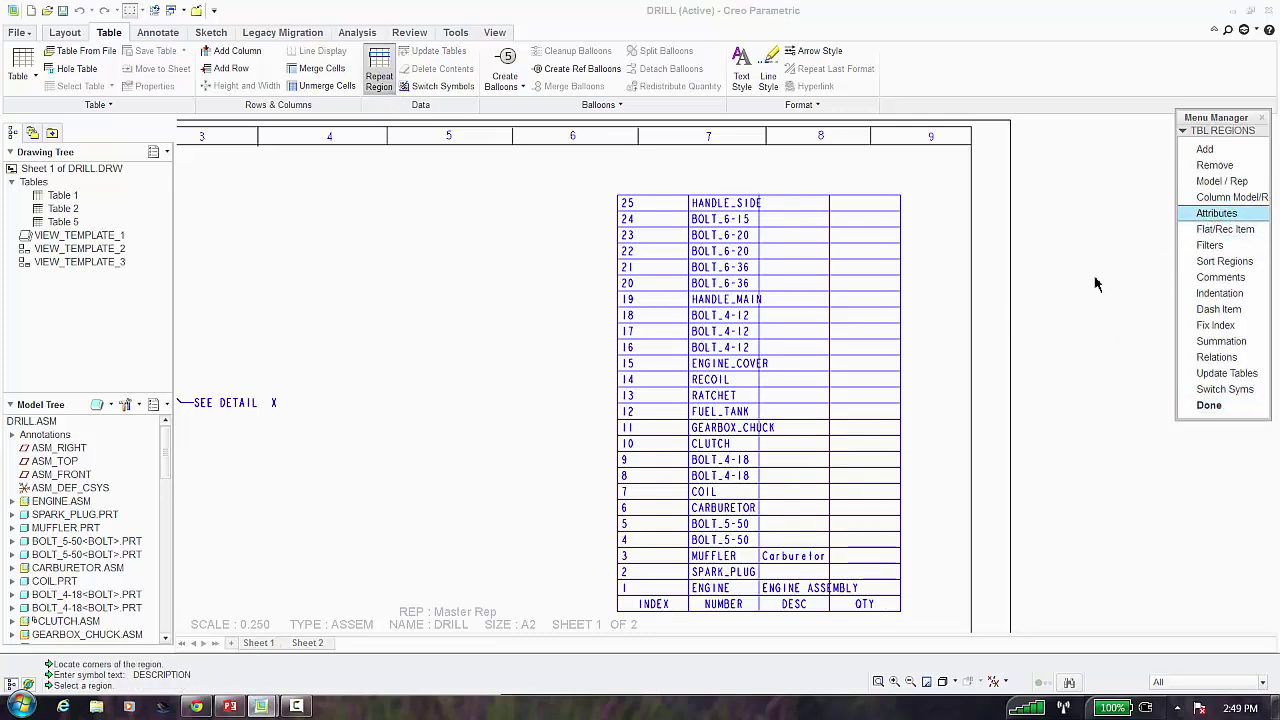
pyautogui.click(900, 330)
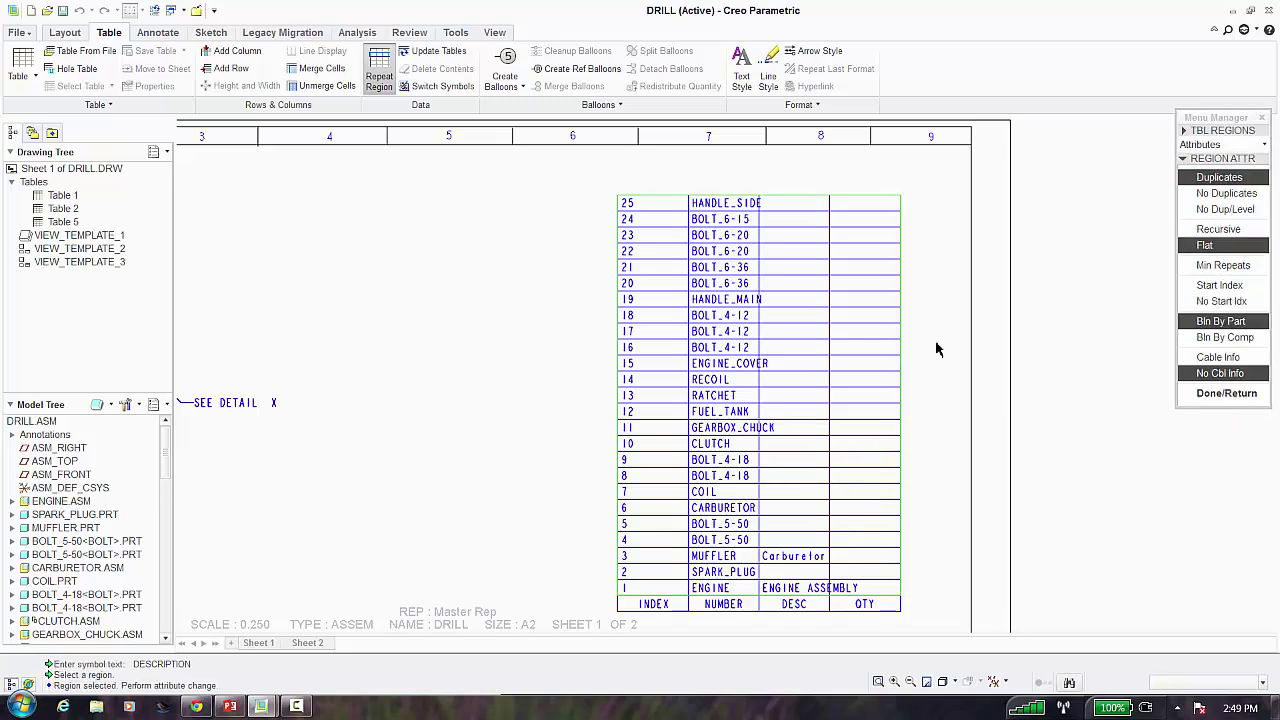
pyautogui.click(1215, 193)
pyautogui.click(1218, 393)
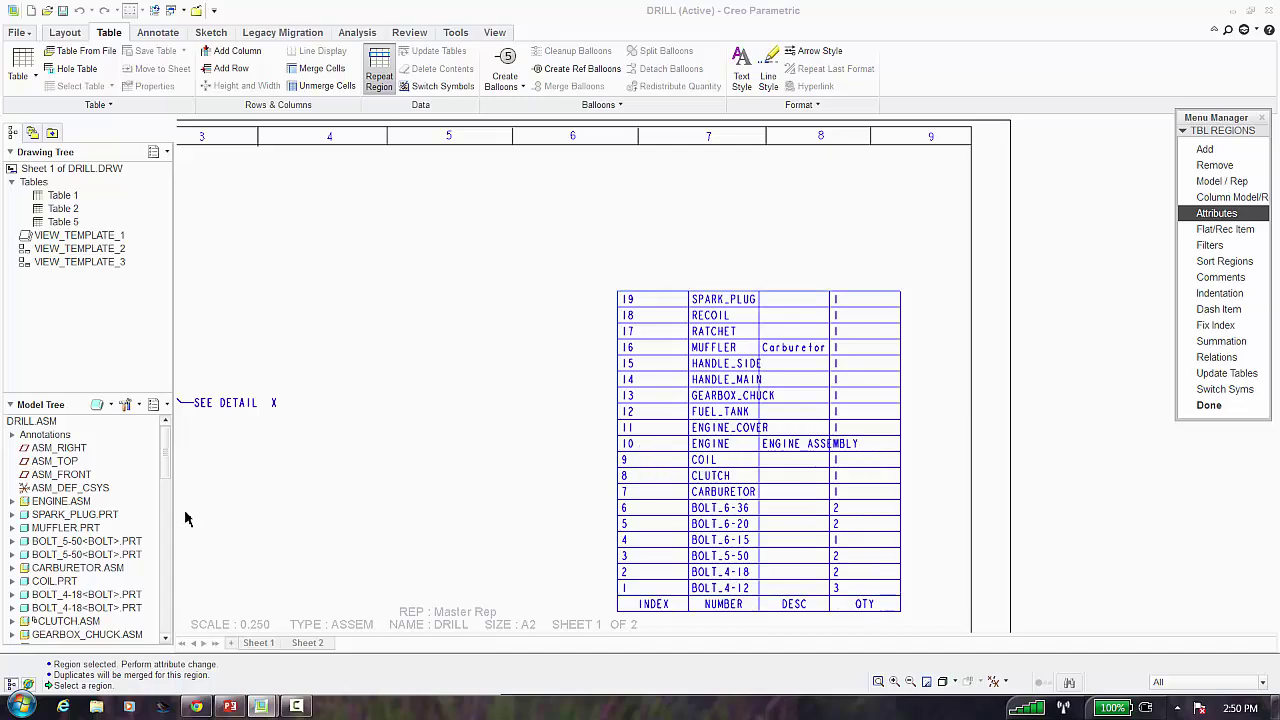
pyautogui.click(74, 502)
# Open ENGINE.ASM and begin retyping its DESCRIPTION parameter value in the Parameters list
pyautogui.rightClick(74, 502)
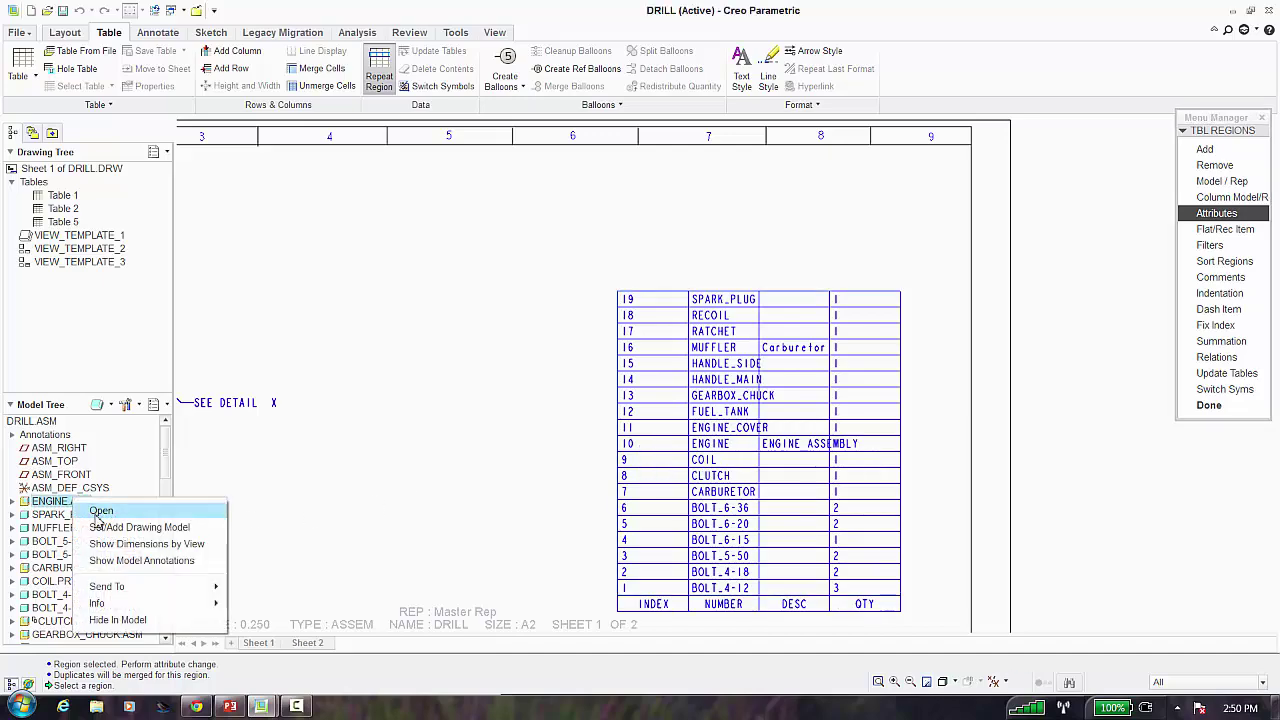
pyautogui.click(97, 510)
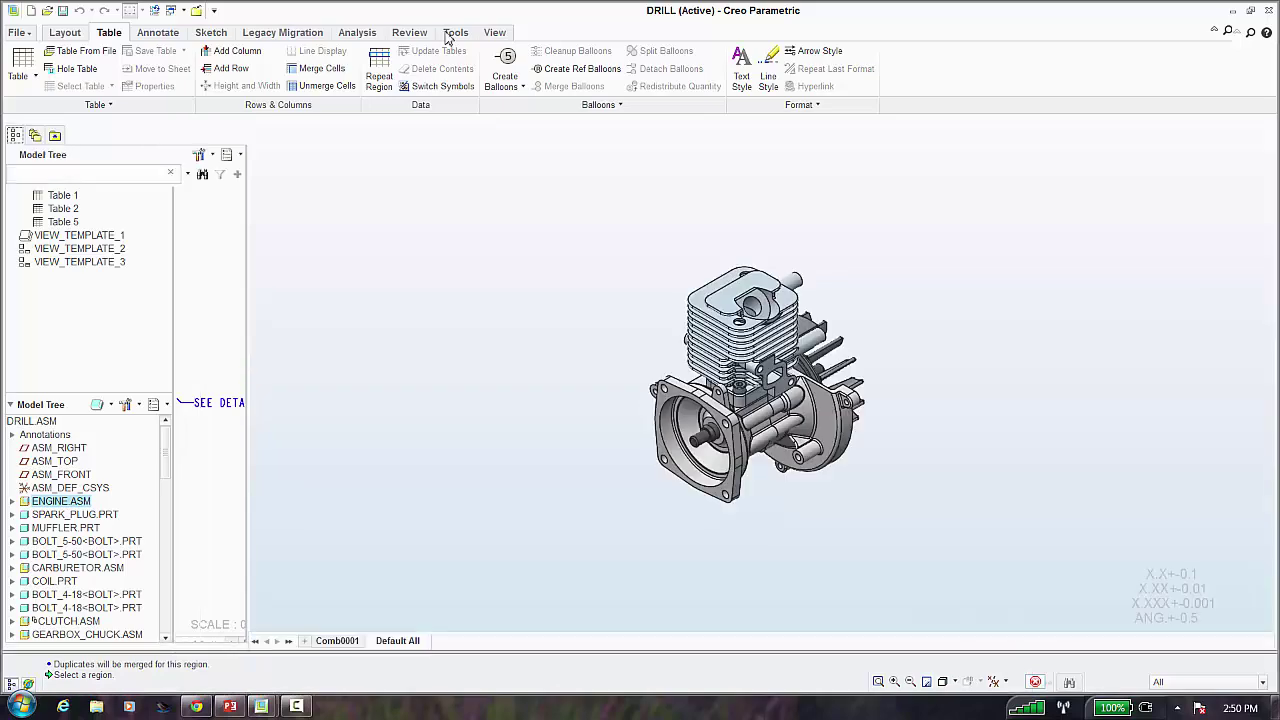
pyautogui.click(326, 35)
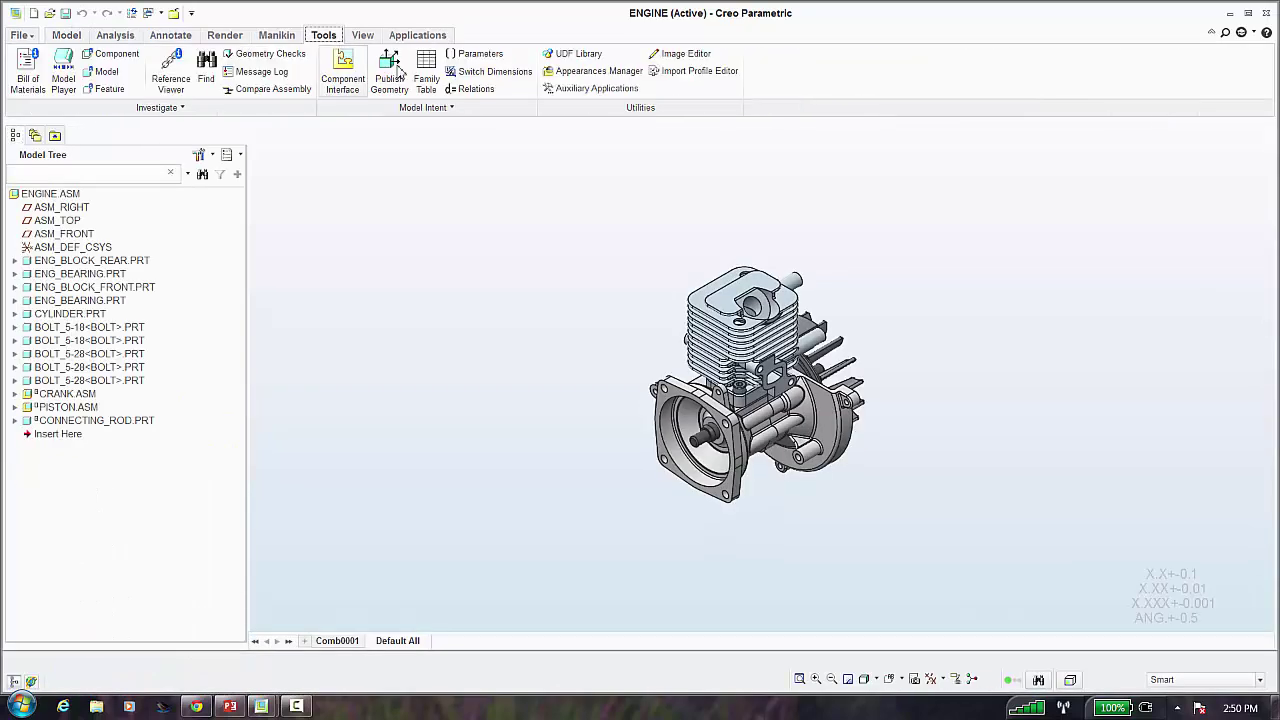
pyautogui.click(474, 53)
pyautogui.moveTo(984, 312); pyautogui.dragTo(1057, 312)
pyautogui.click(990, 327)
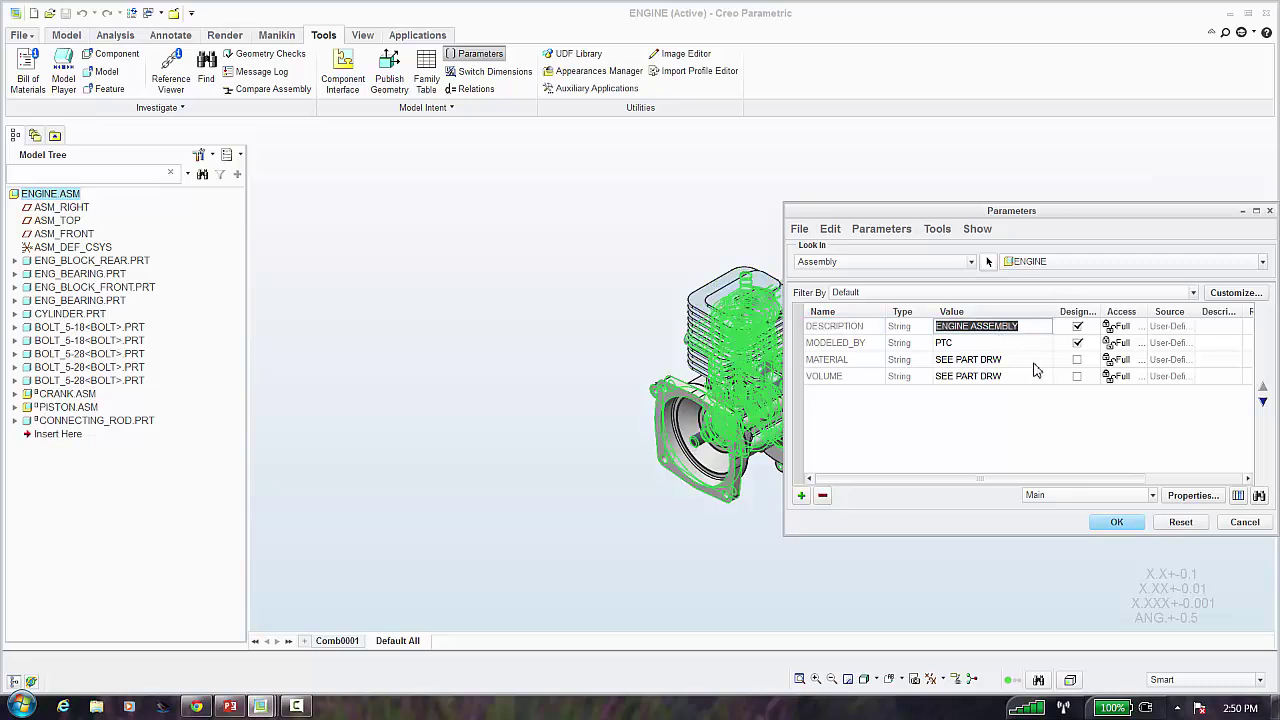
pyautogui.write('ENGINE')
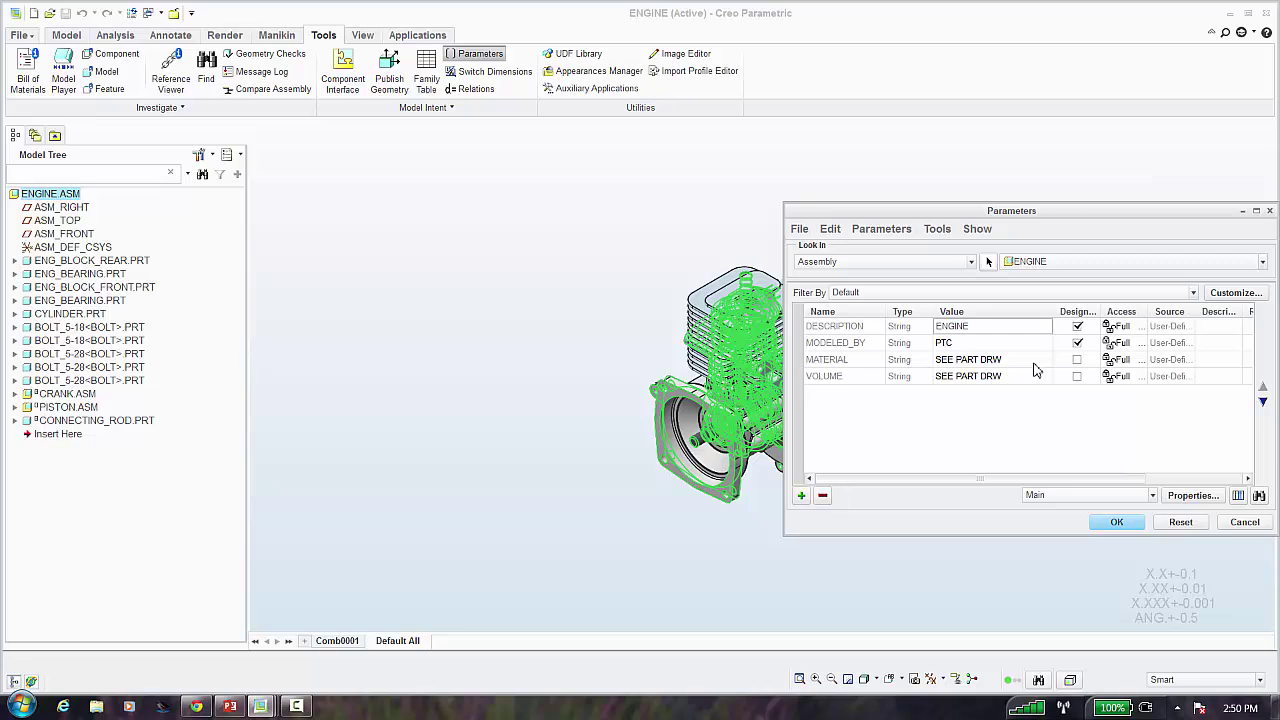
pyautogui.write('RILL')
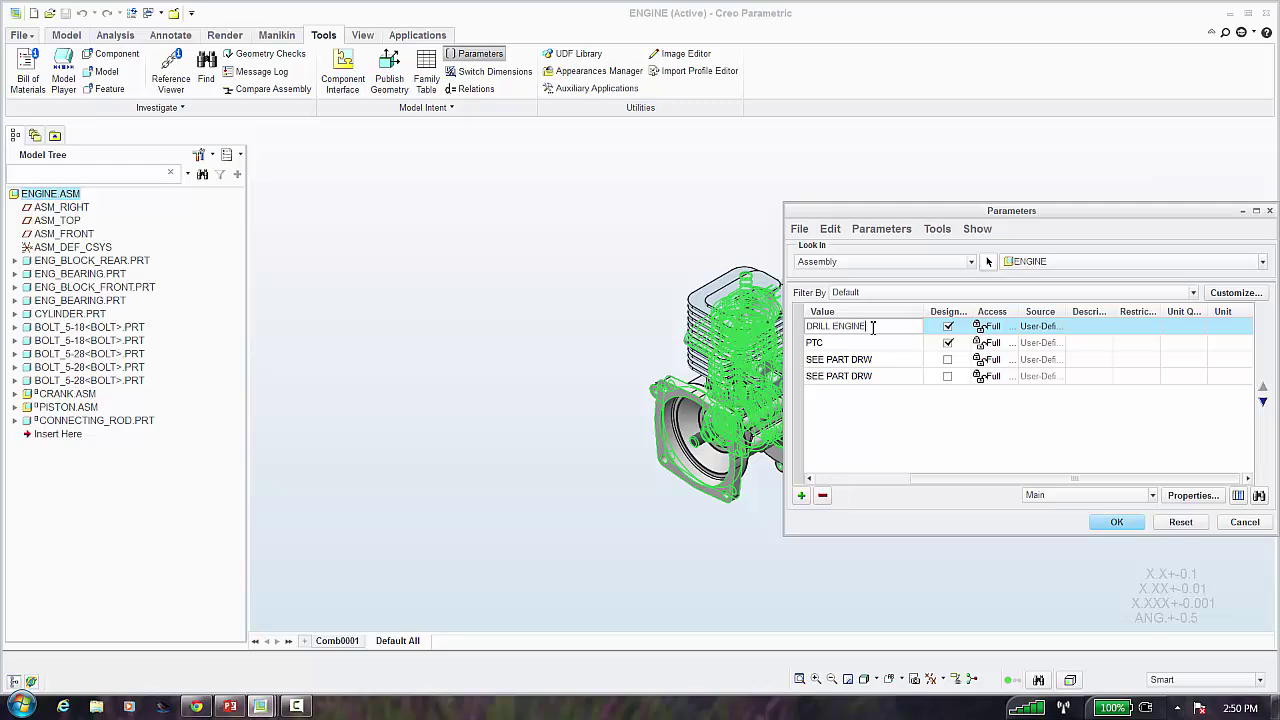
# Confirm the DRILL ENGINE description and bring the DRILL drawing's parts list into view
pyautogui.click(1116, 522)
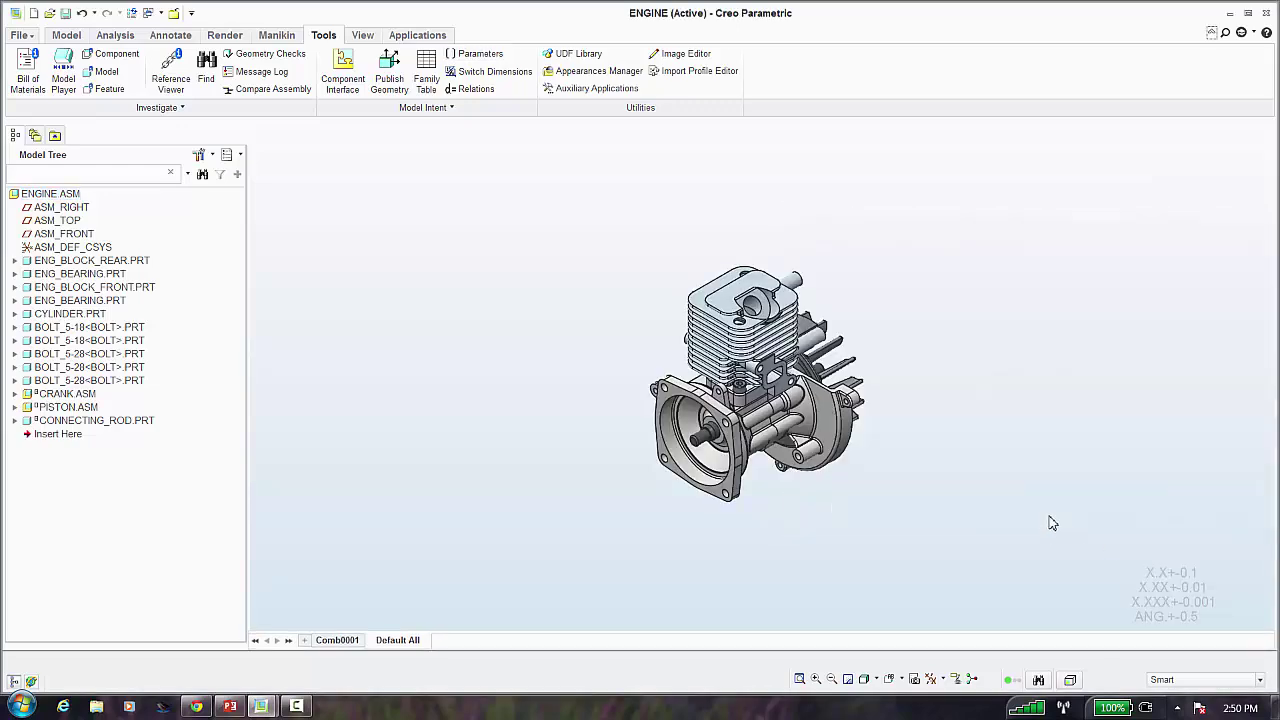
pyautogui.click(176, 12)
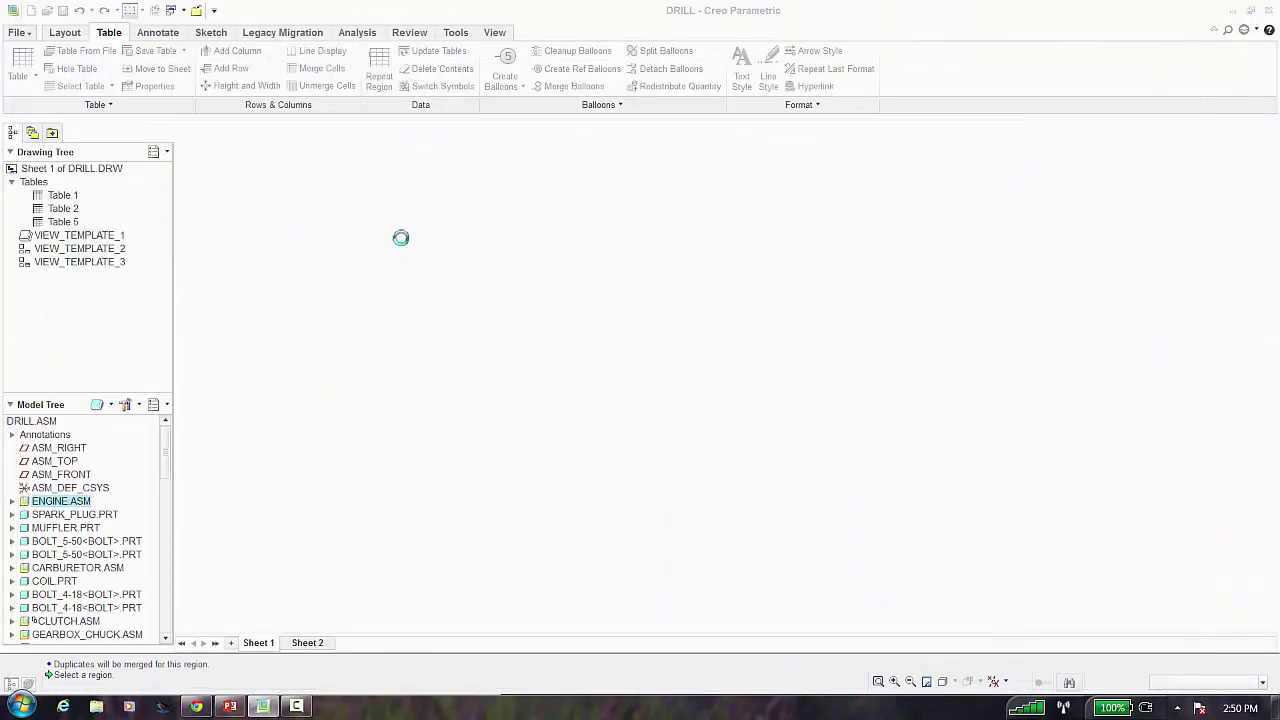
pyautogui.moveTo(808, 446); pyautogui.dragTo(795, 400, button='middle')
pyautogui.click(785, 532)
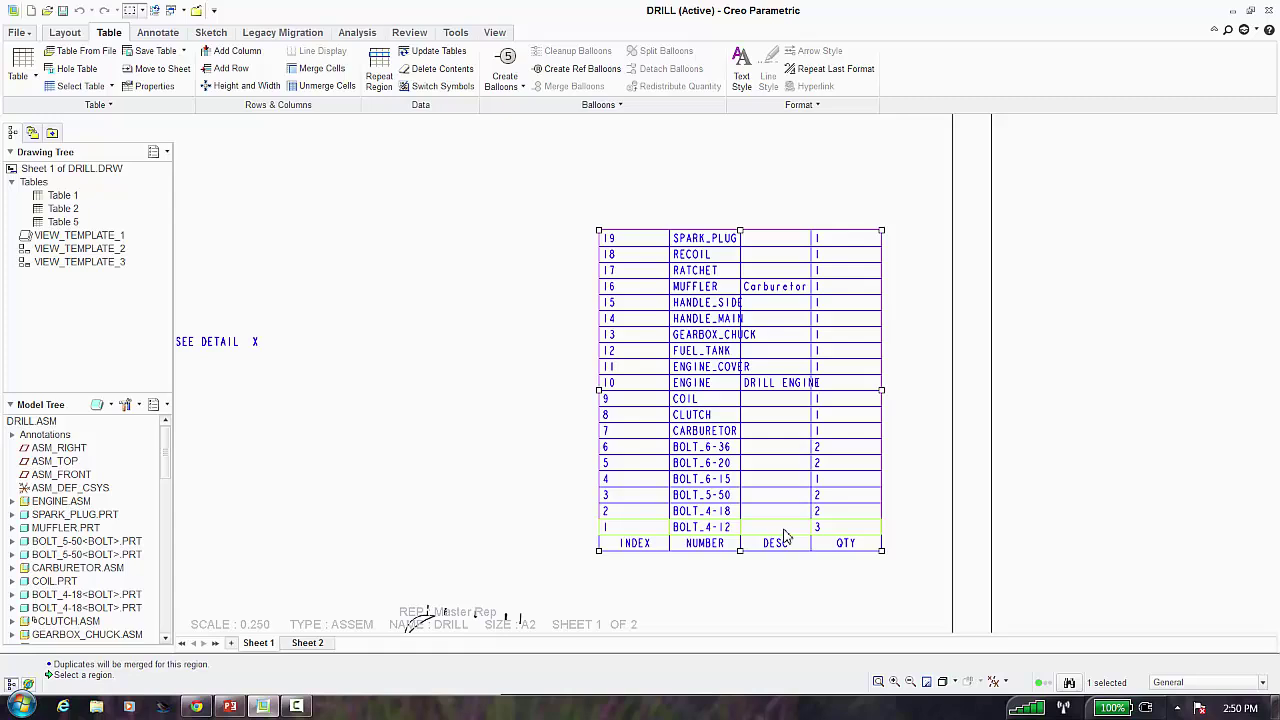
# Turn on text wrapping in the DESC cell so DRILL ENGINE shows fully
pyautogui.click(783, 588)
pyautogui.click(776, 538)
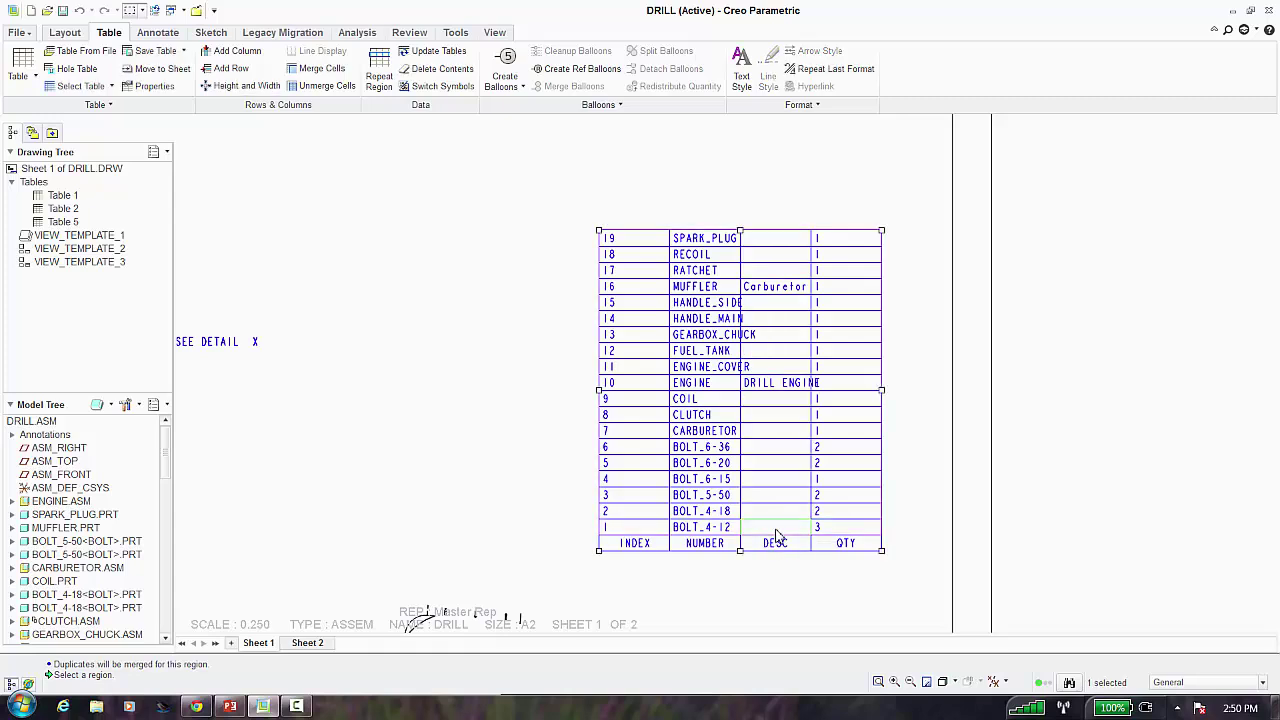
pyautogui.rightClick(776, 538)
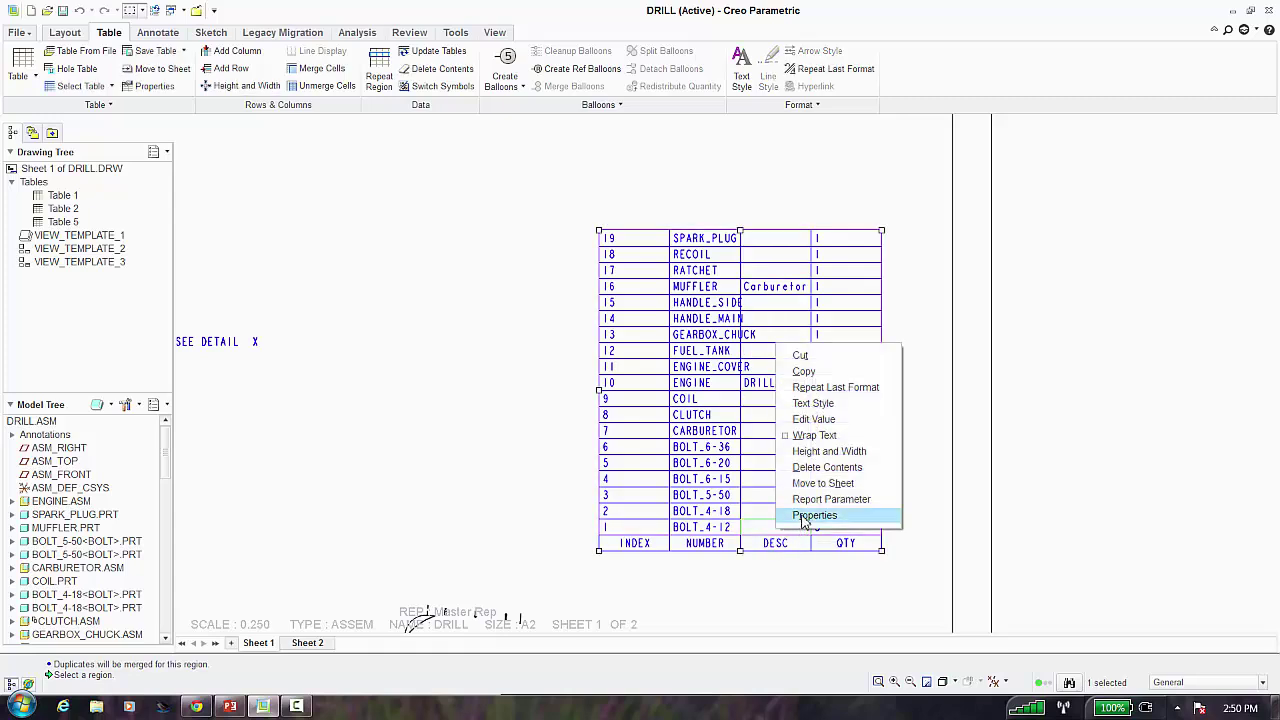
pyautogui.click(807, 436)
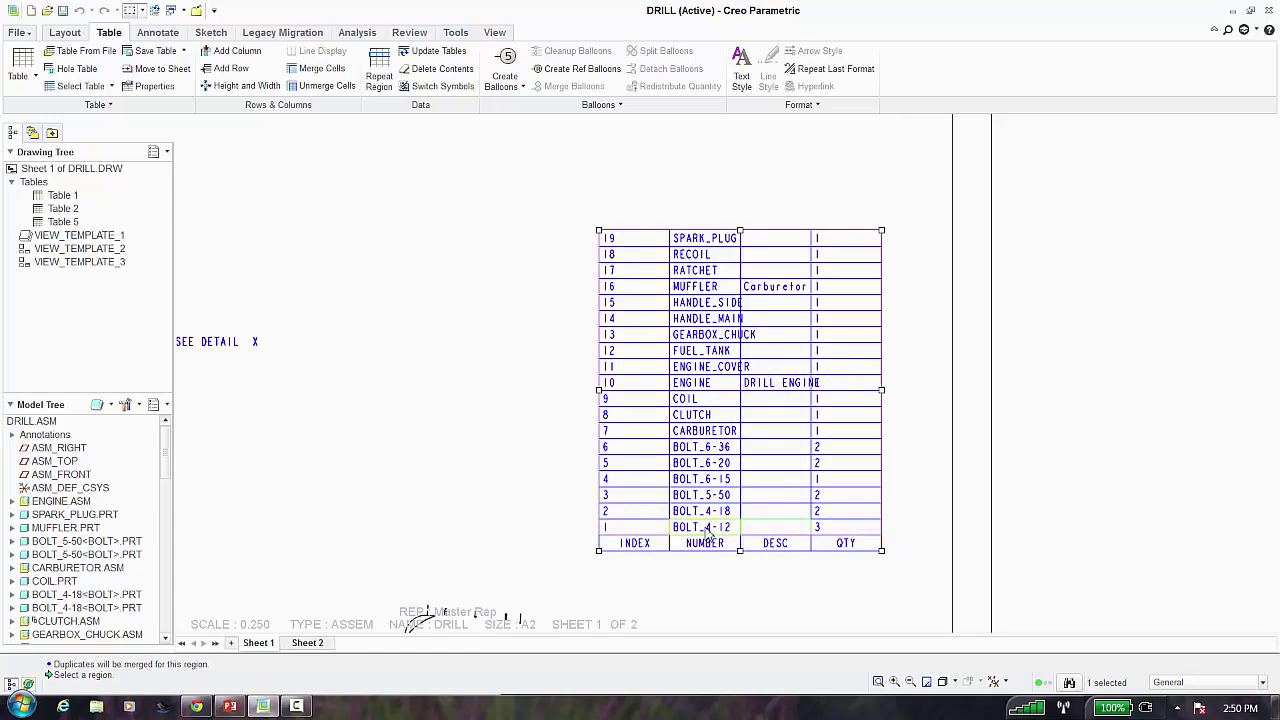
# Check the DESC cell's note properties unchanged, then open the DESC column's Height and Width settings
pyautogui.rightClick(770, 527)
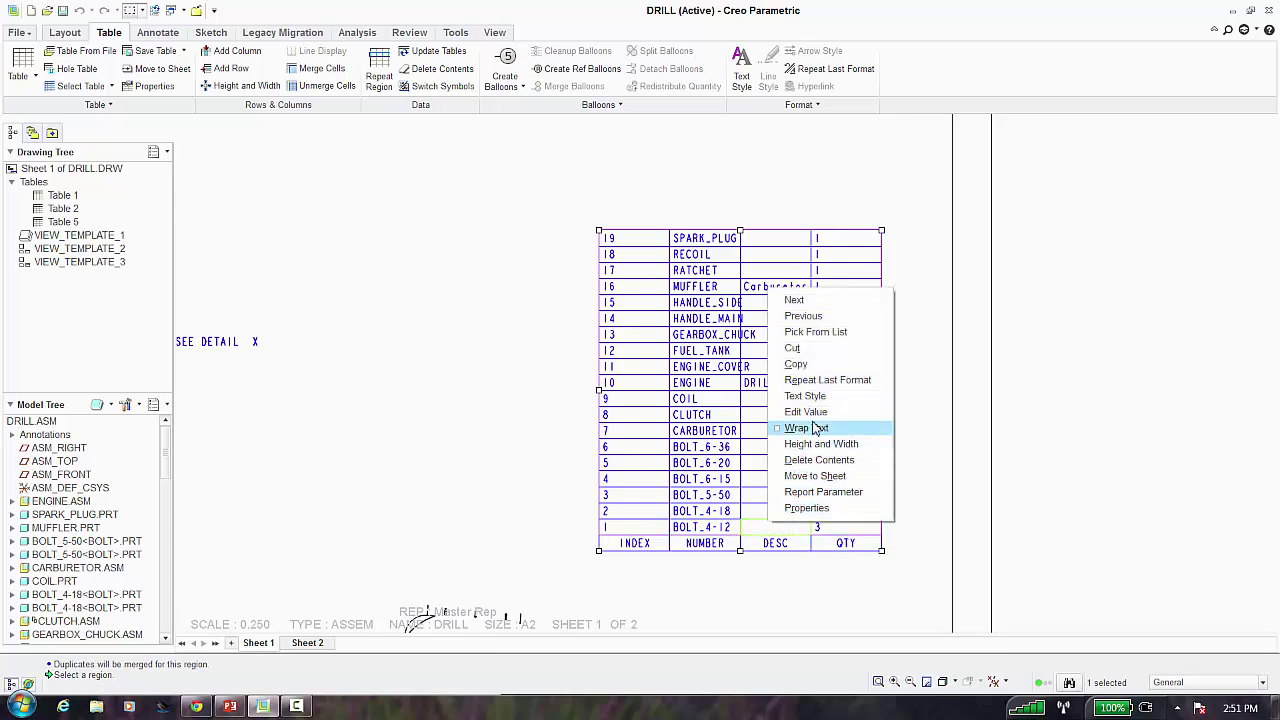
pyautogui.click(807, 509)
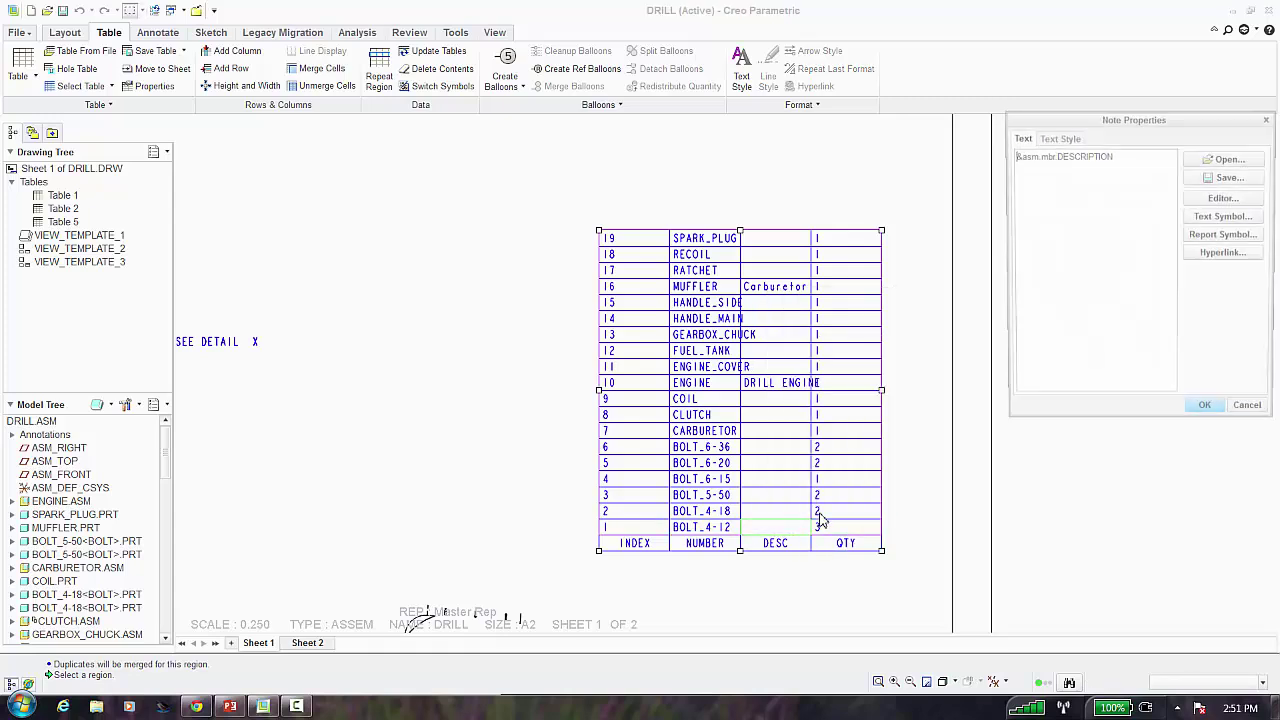
pyautogui.click(1250, 414)
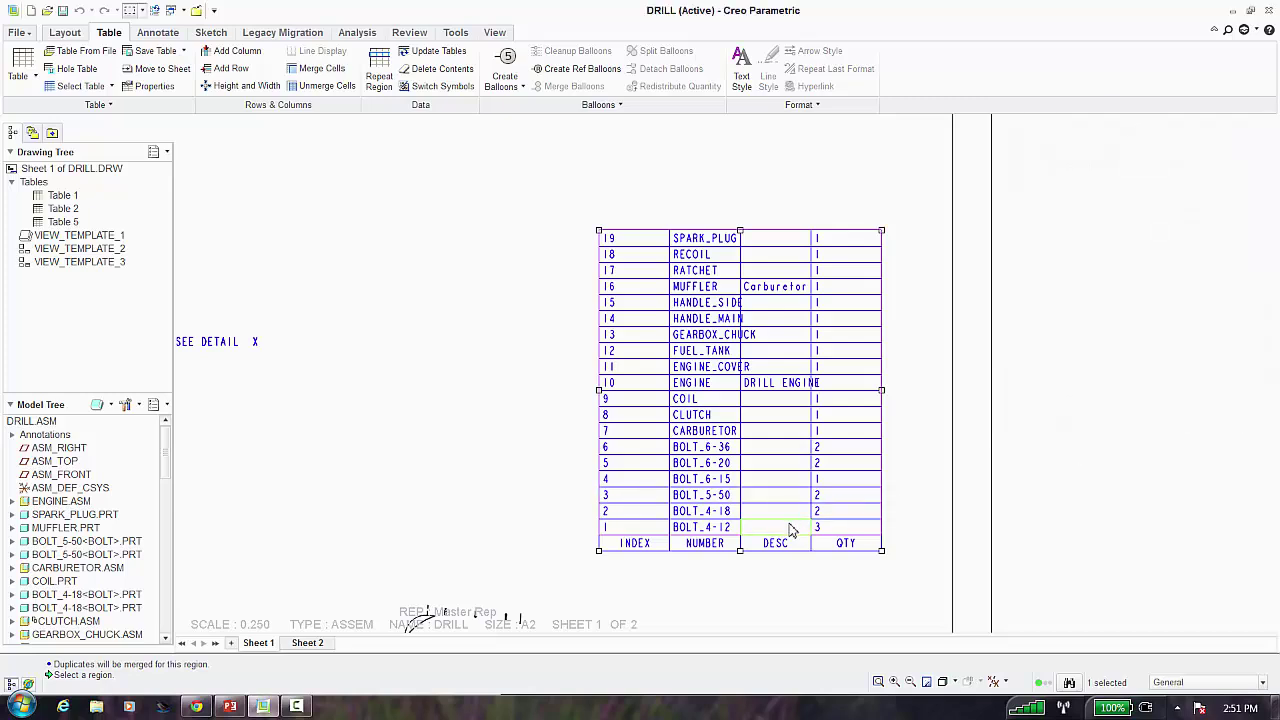
pyautogui.rightClick(791, 527)
pyautogui.click(843, 445)
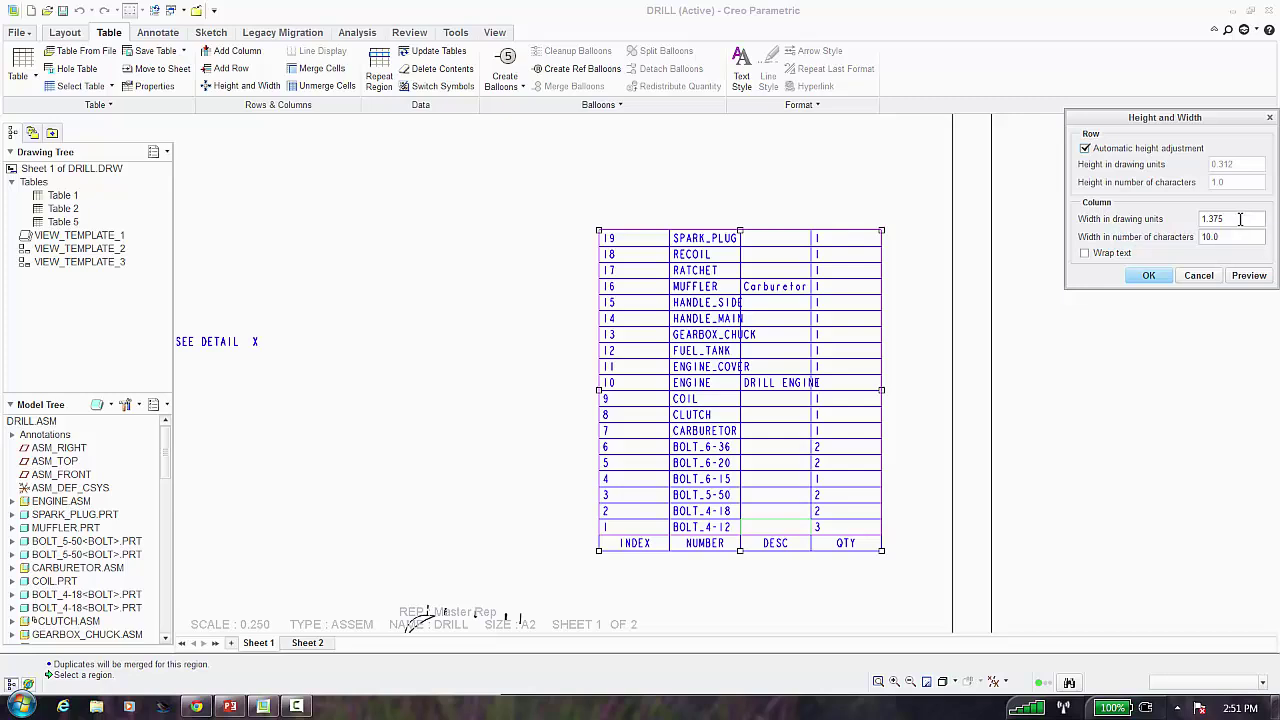
# Set the DESC column width to 40 characters
pyautogui.doubleClick(1234, 237)
pyautogui.write('40')
pyautogui.click(1236, 274)
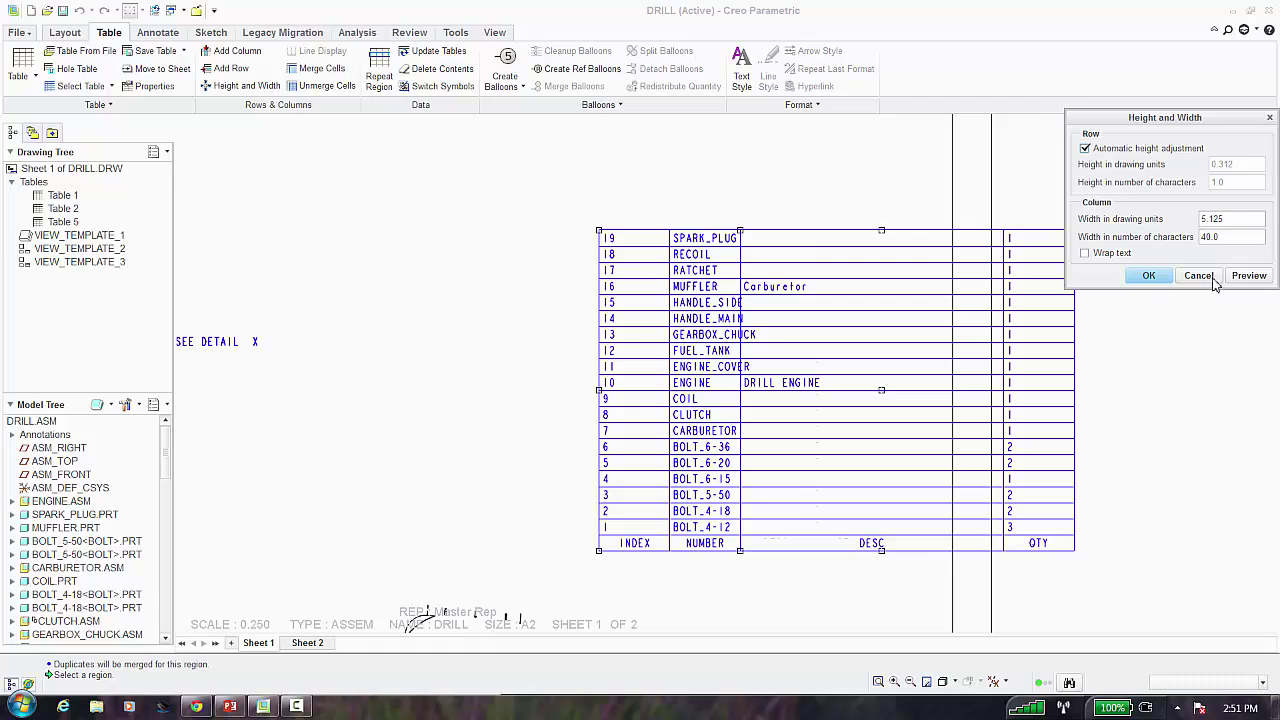
pyautogui.click(1149, 276)
# Move the BOM table slightly up and to the left
pyautogui.click(598, 236)
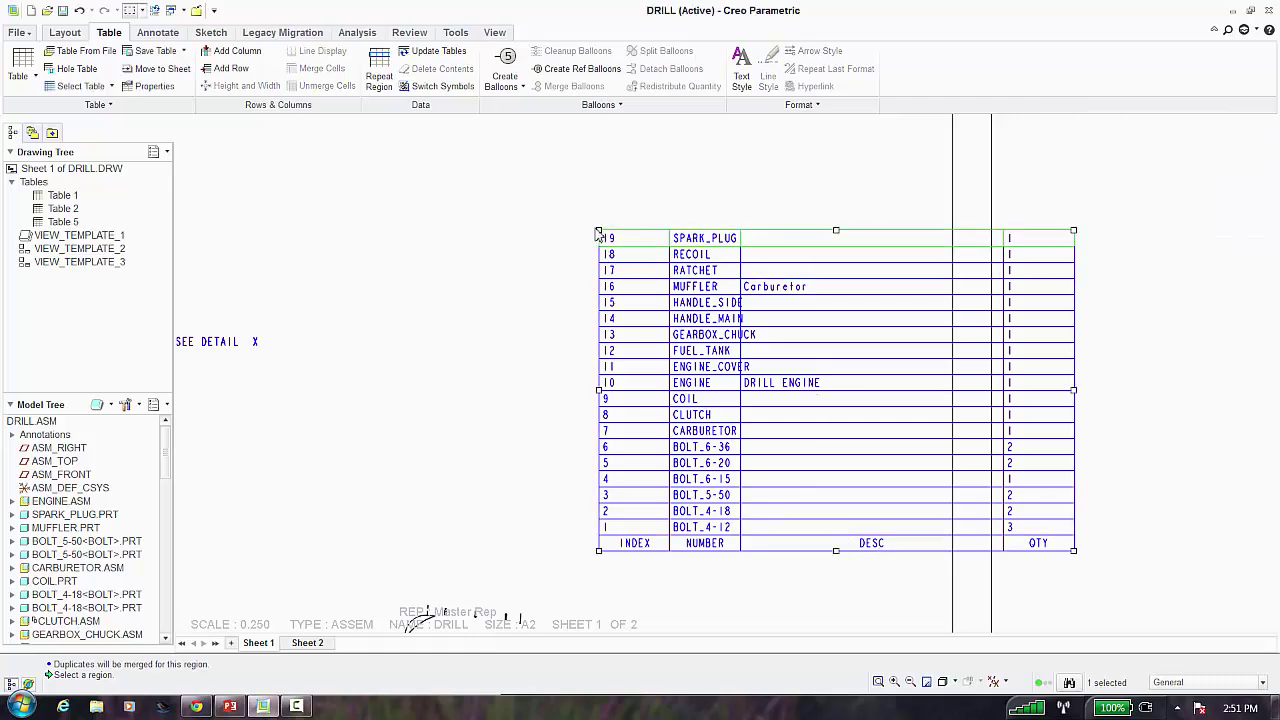
pyautogui.moveTo(603, 231); pyautogui.dragTo(400, 178)
pyautogui.scroll(-2, 640, 335)
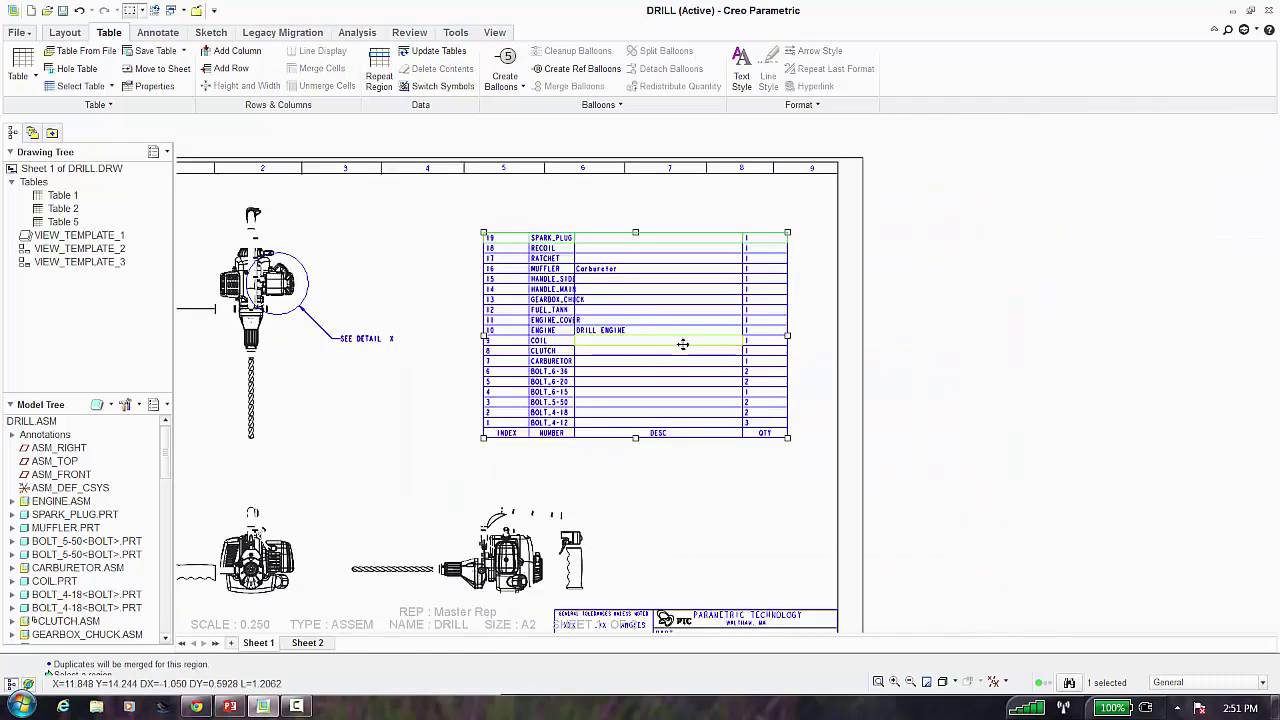
pyautogui.scroll(2, 682, 344)
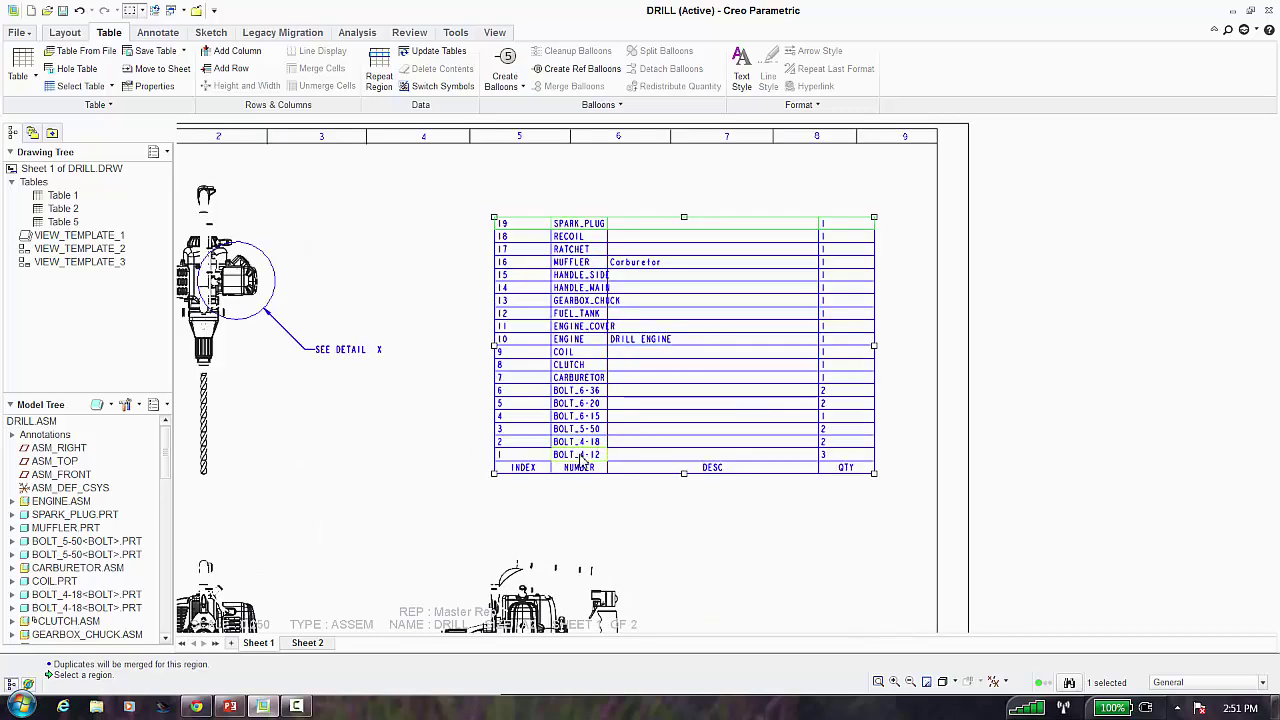
# Widen the NUMBER column to 15 characters
pyautogui.rightClick(581, 457)
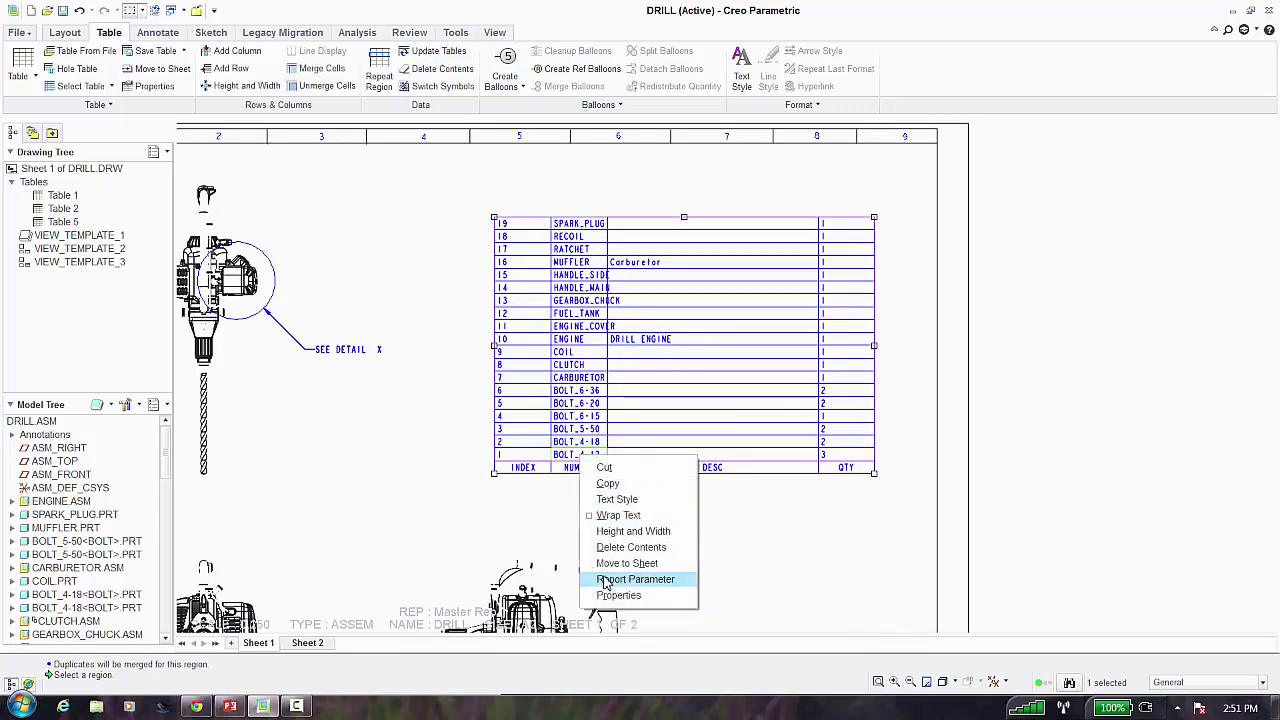
pyautogui.click(633, 531)
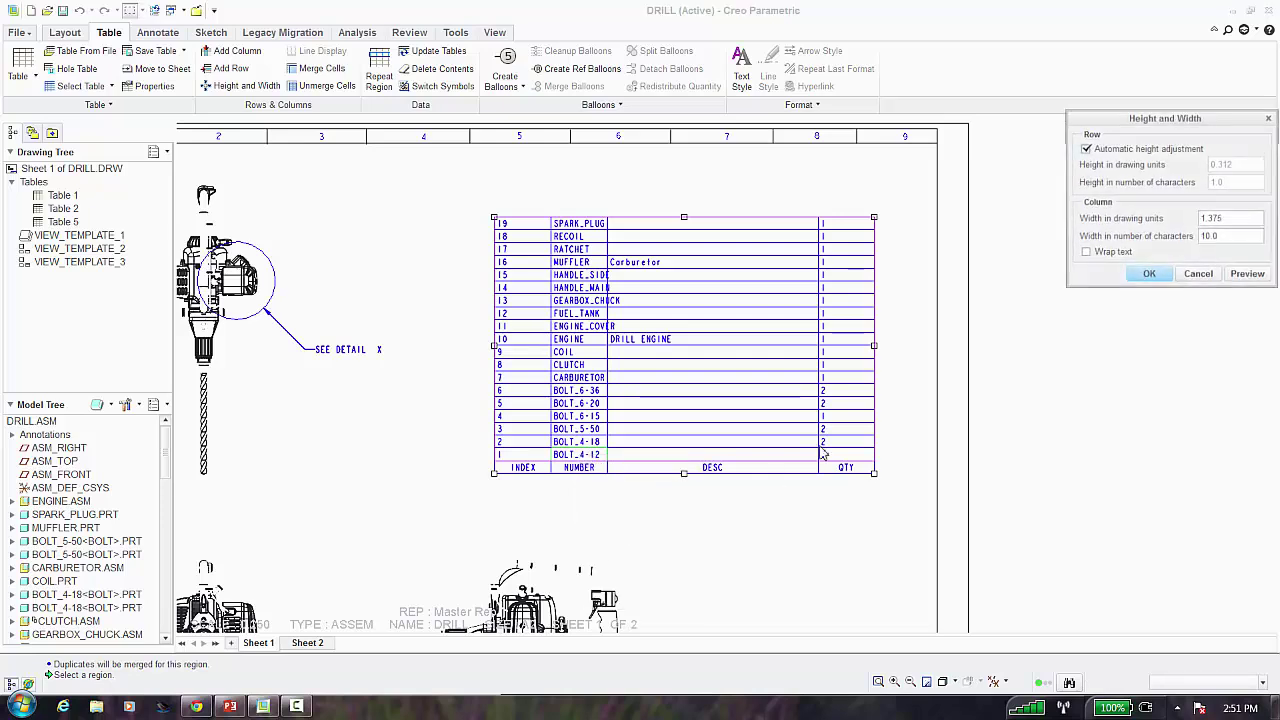
pyautogui.doubleClick(1226, 236)
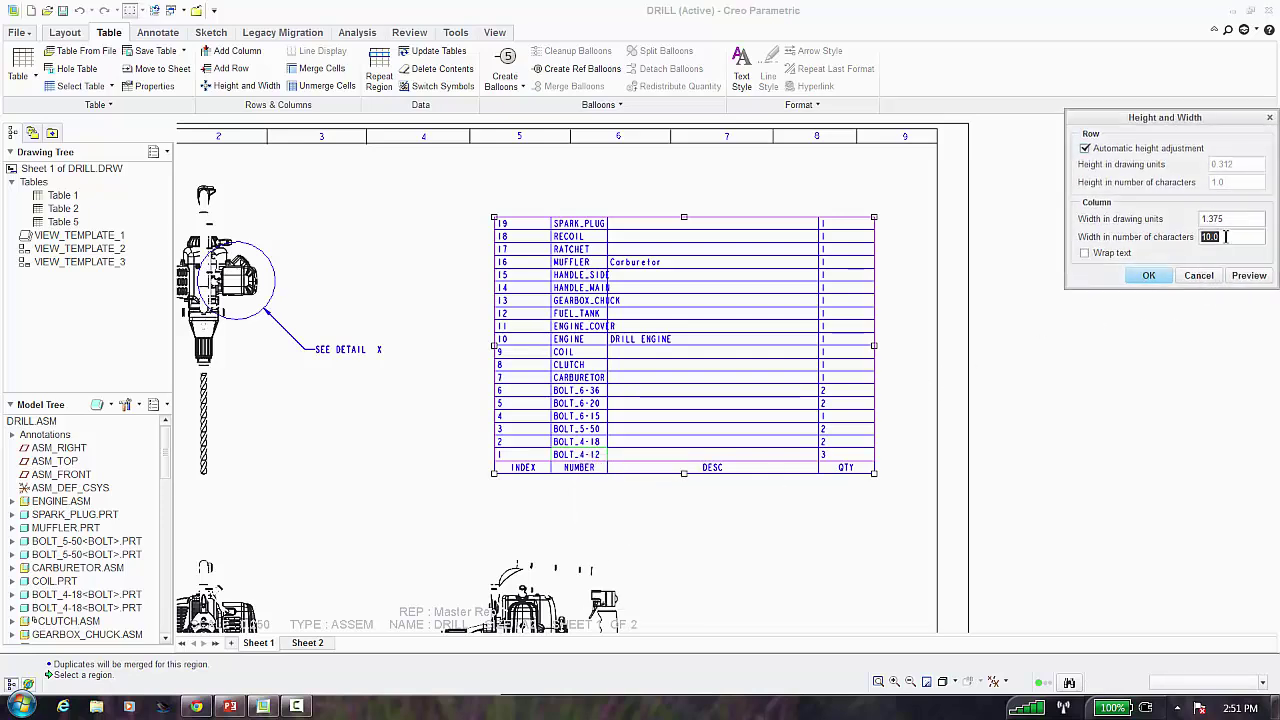
pyautogui.write('15')
pyautogui.click(1247, 279)
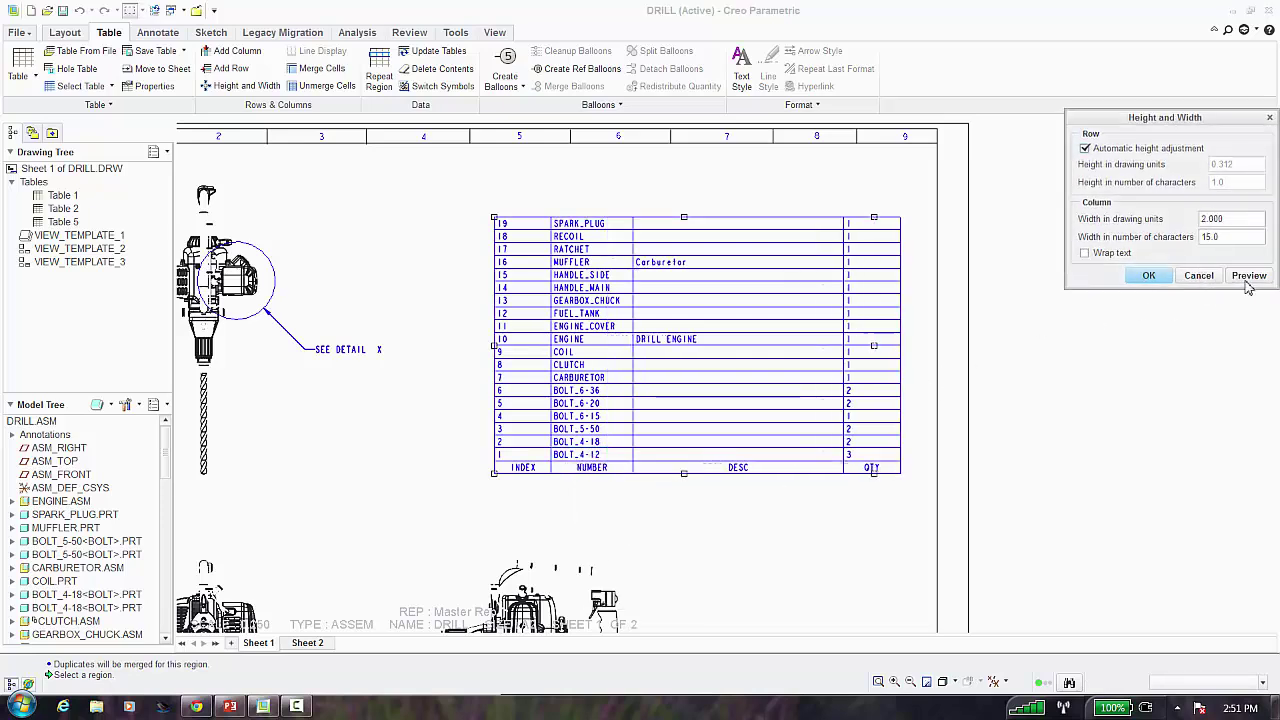
pyautogui.click(1149, 276)
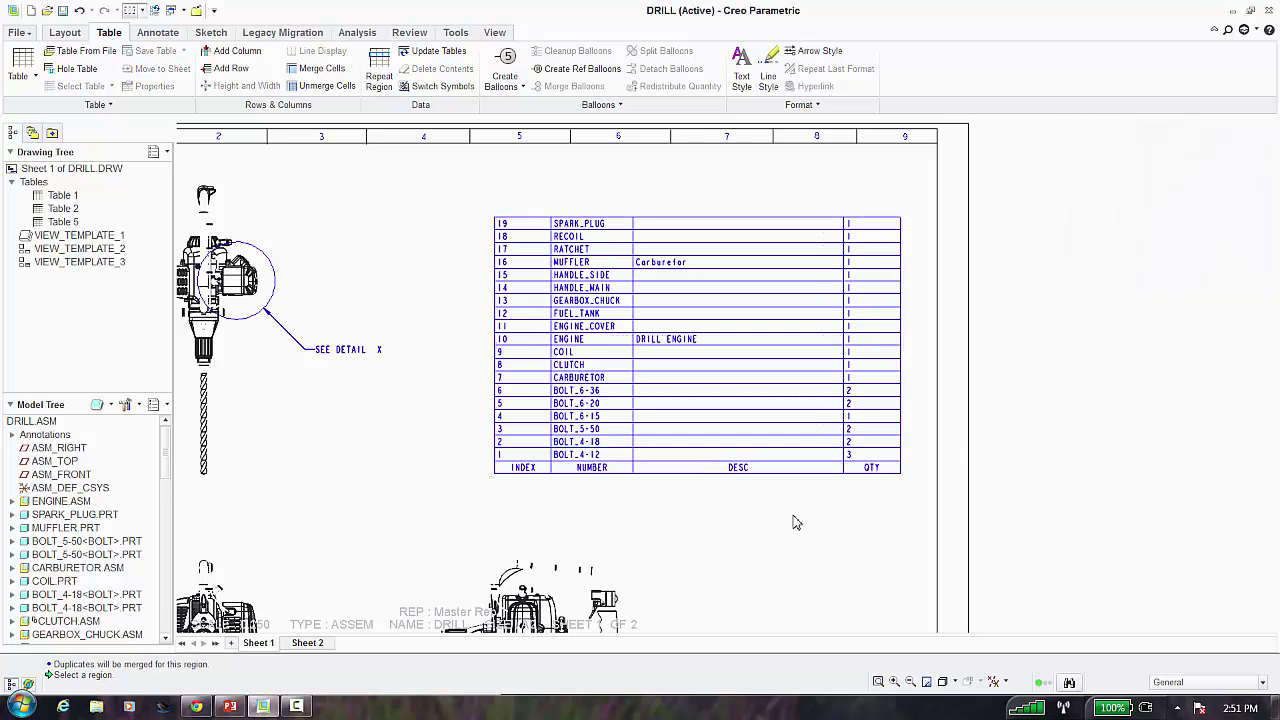
pyautogui.moveTo(444, 192); pyautogui.dragTo(920, 524)
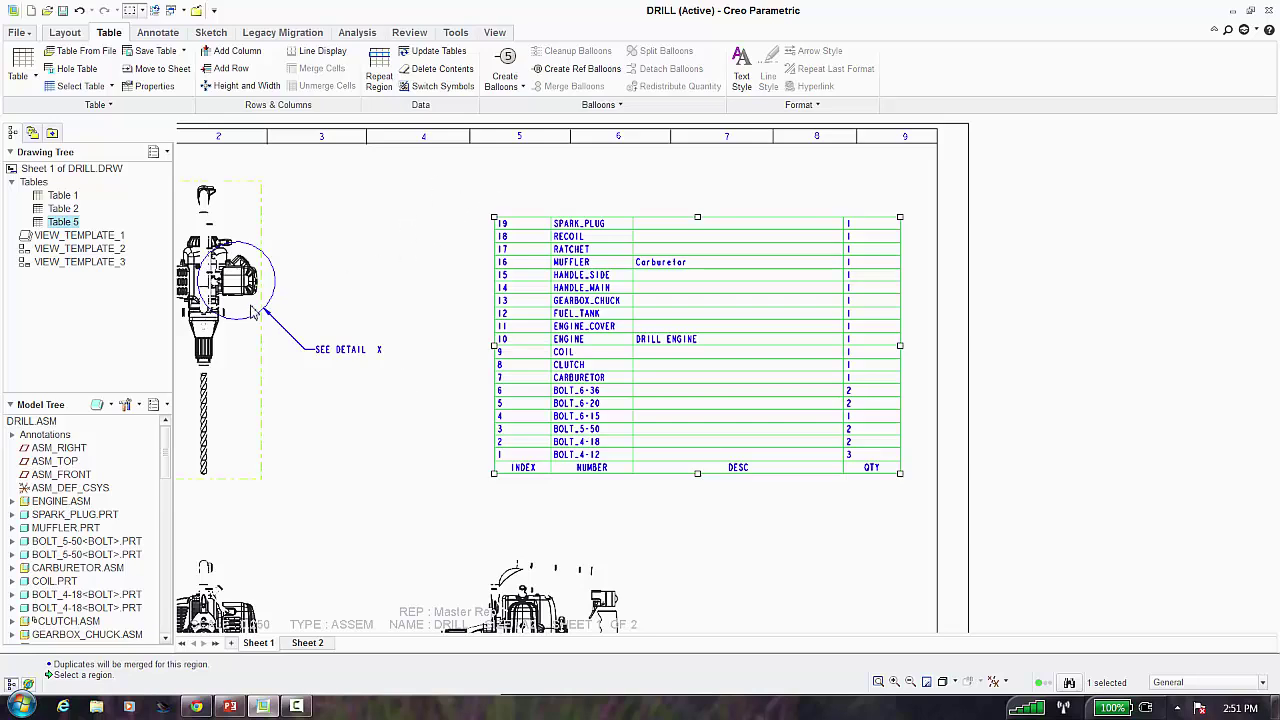
# Set the BOM table's balloon type to Quantity Split Circle in the table properties
pyautogui.rightClick(459, 266)
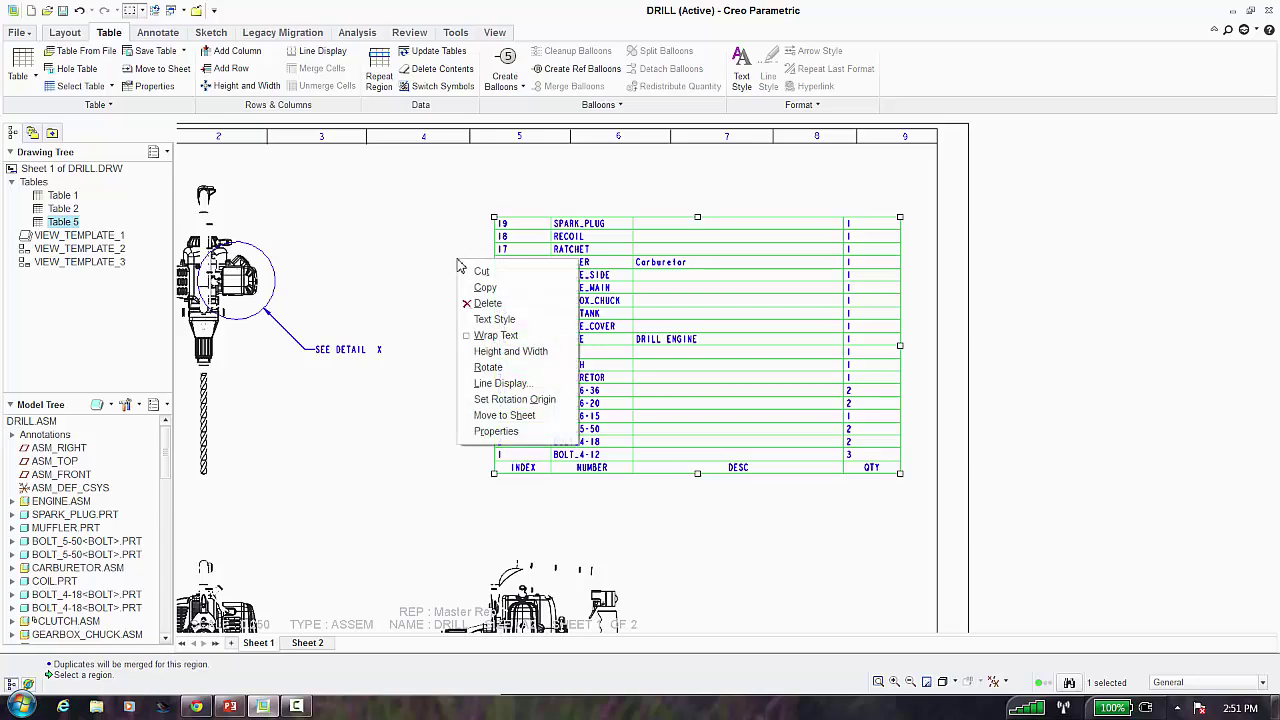
pyautogui.click(492, 436)
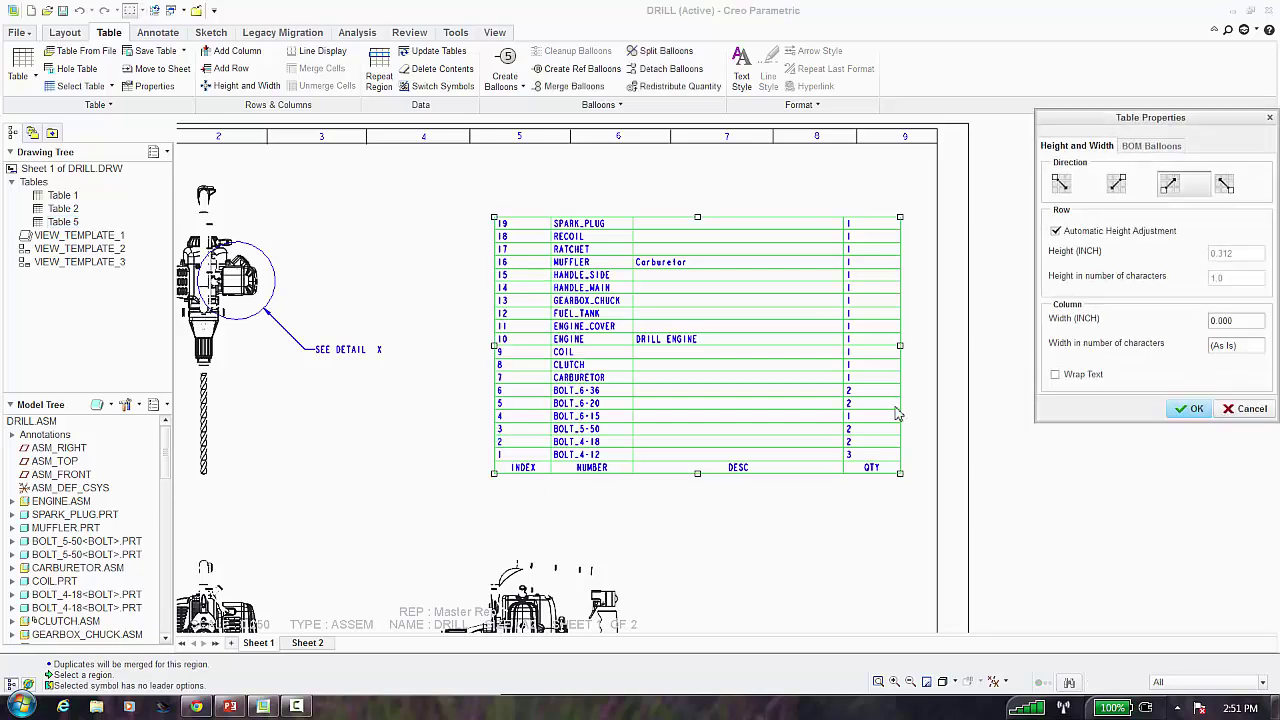
pyautogui.click(1140, 148)
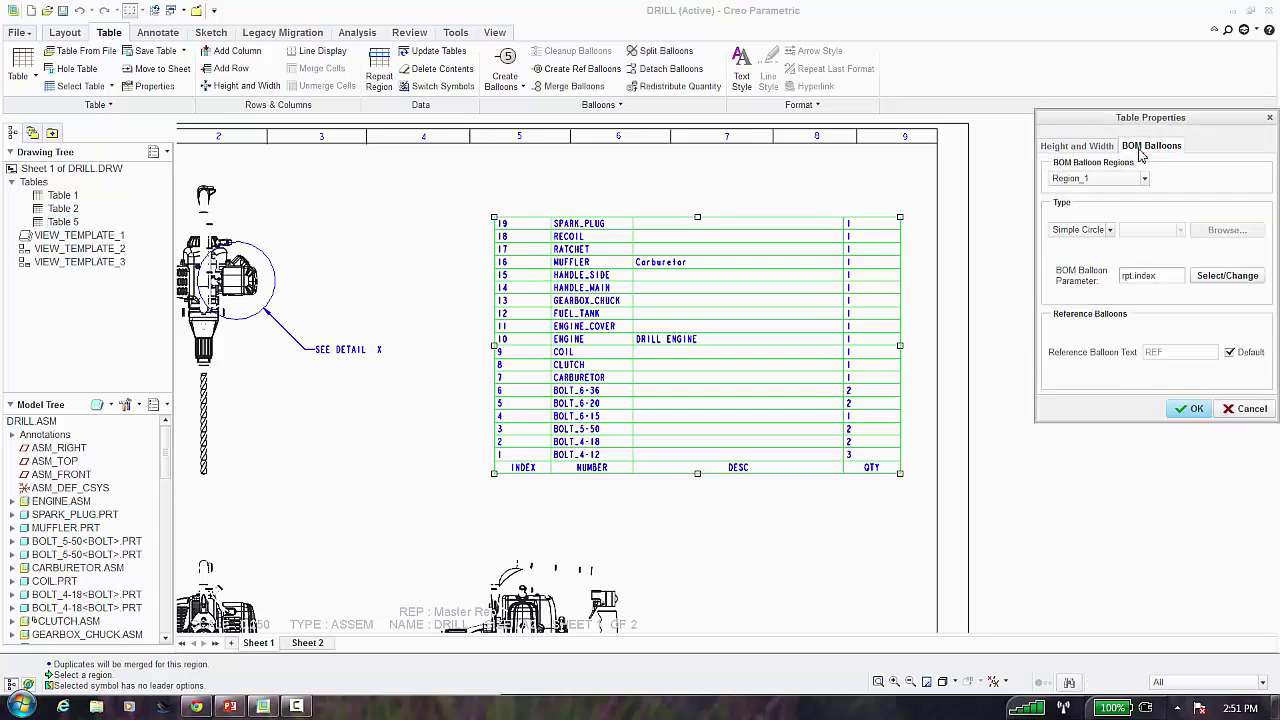
pyautogui.click(1110, 230)
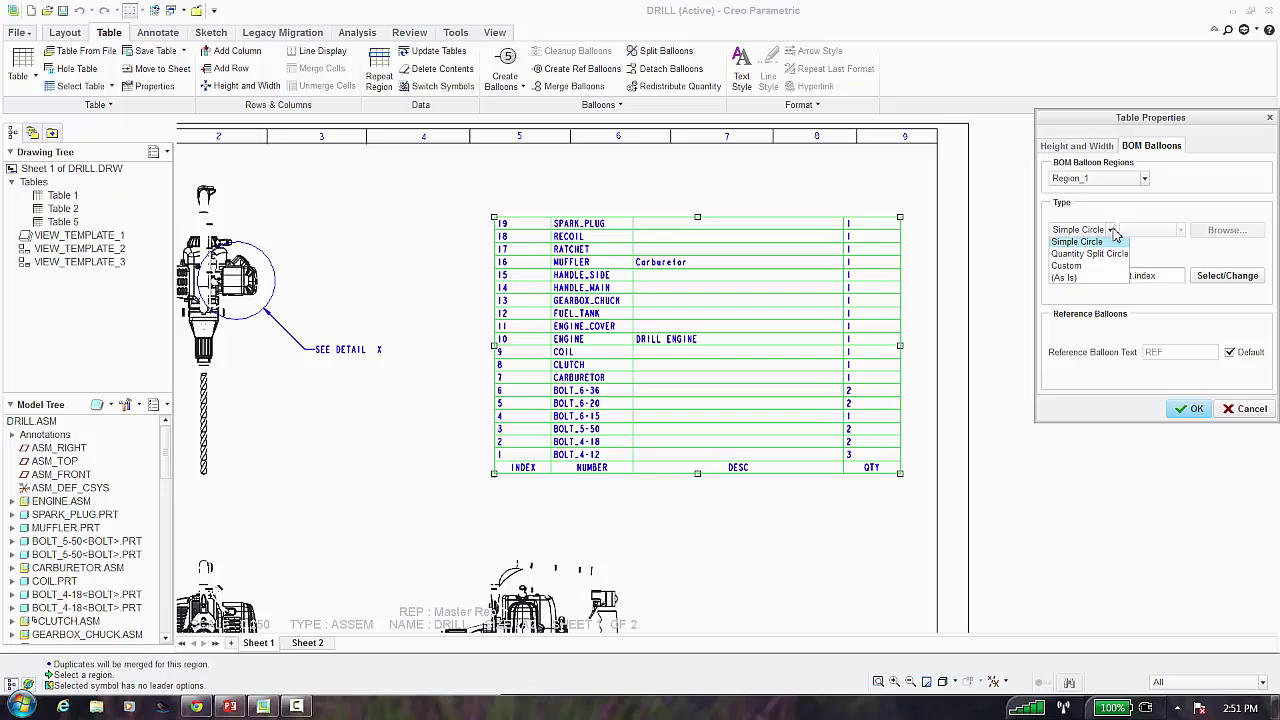
pyautogui.click(1067, 258)
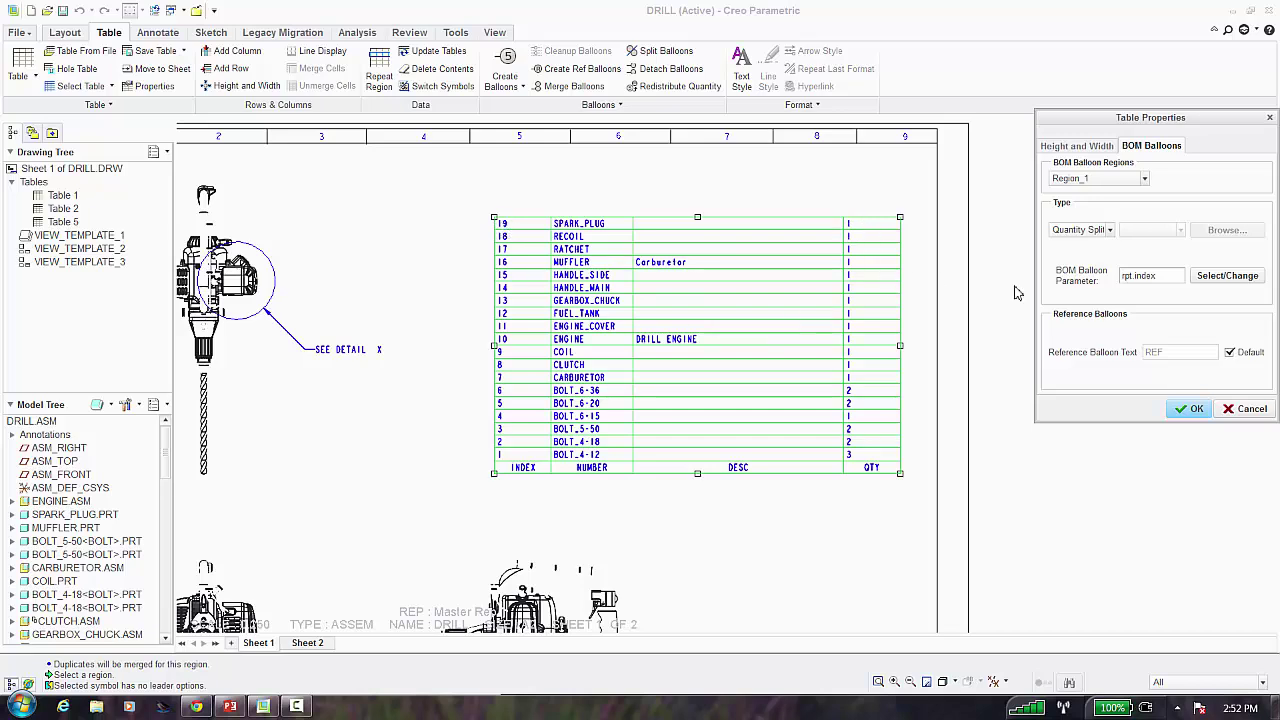
pyautogui.click(1088, 231)
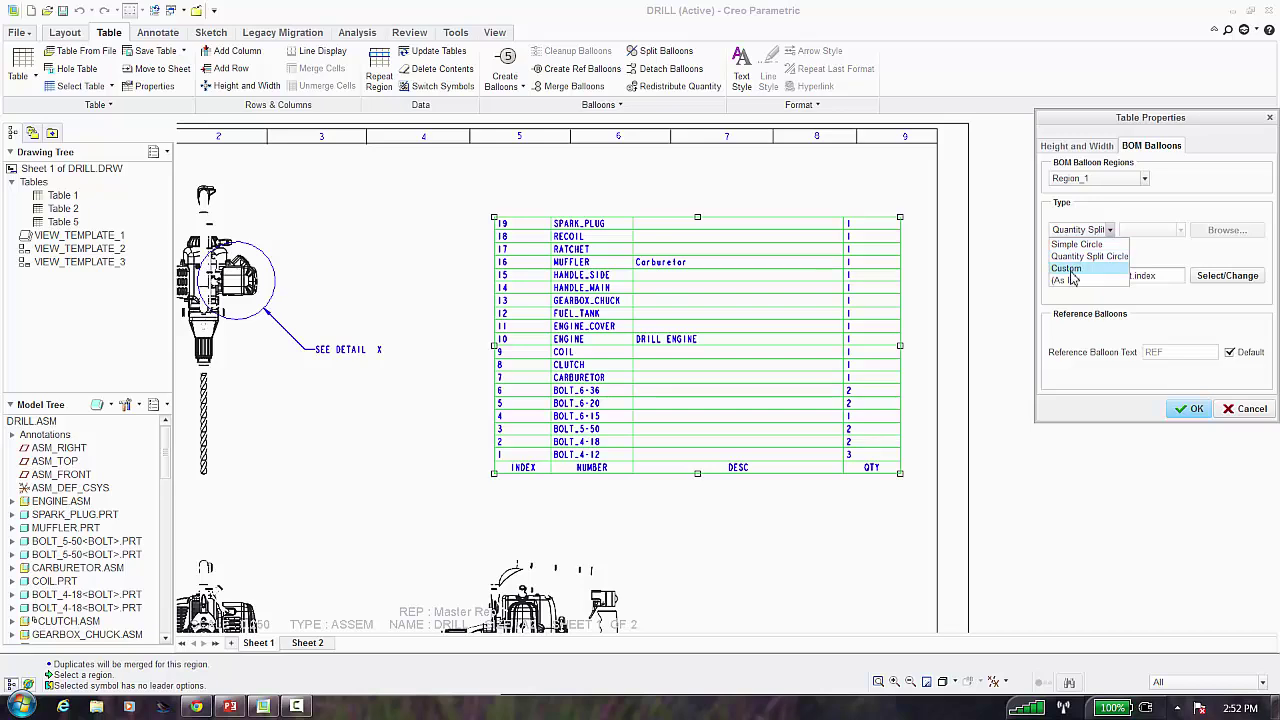
pyautogui.click(1170, 255)
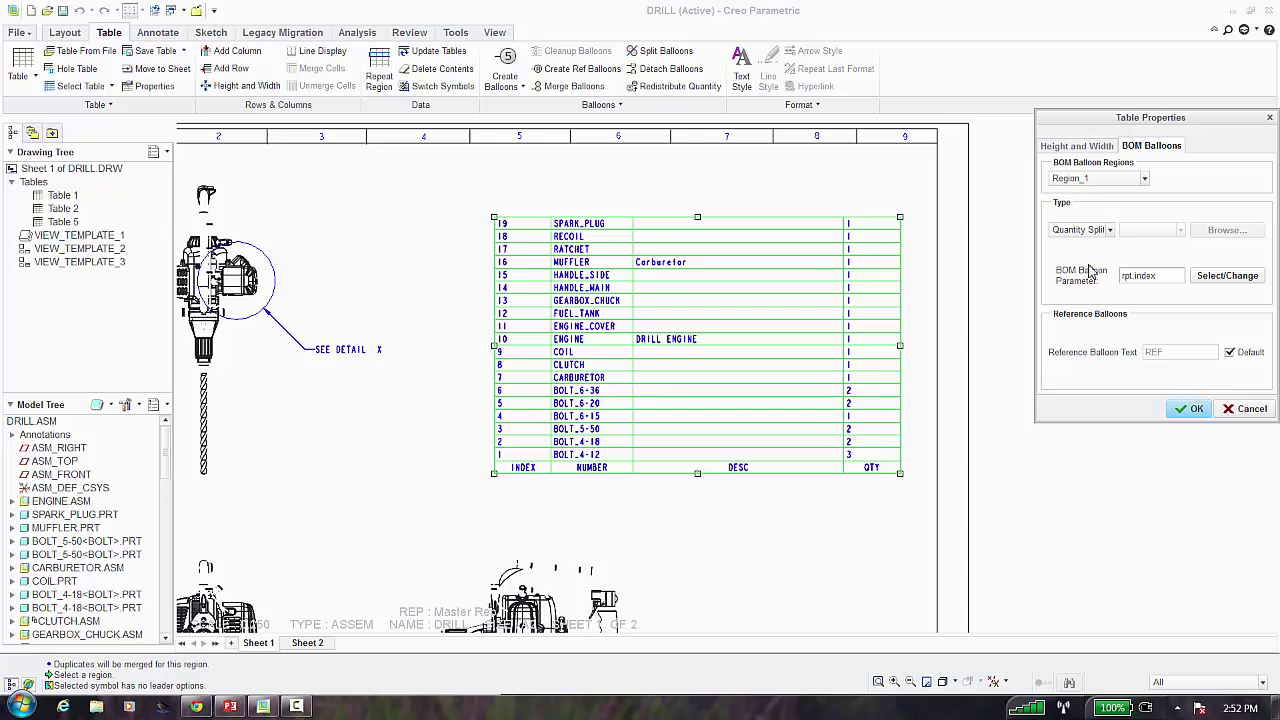
pyautogui.click(1190, 408)
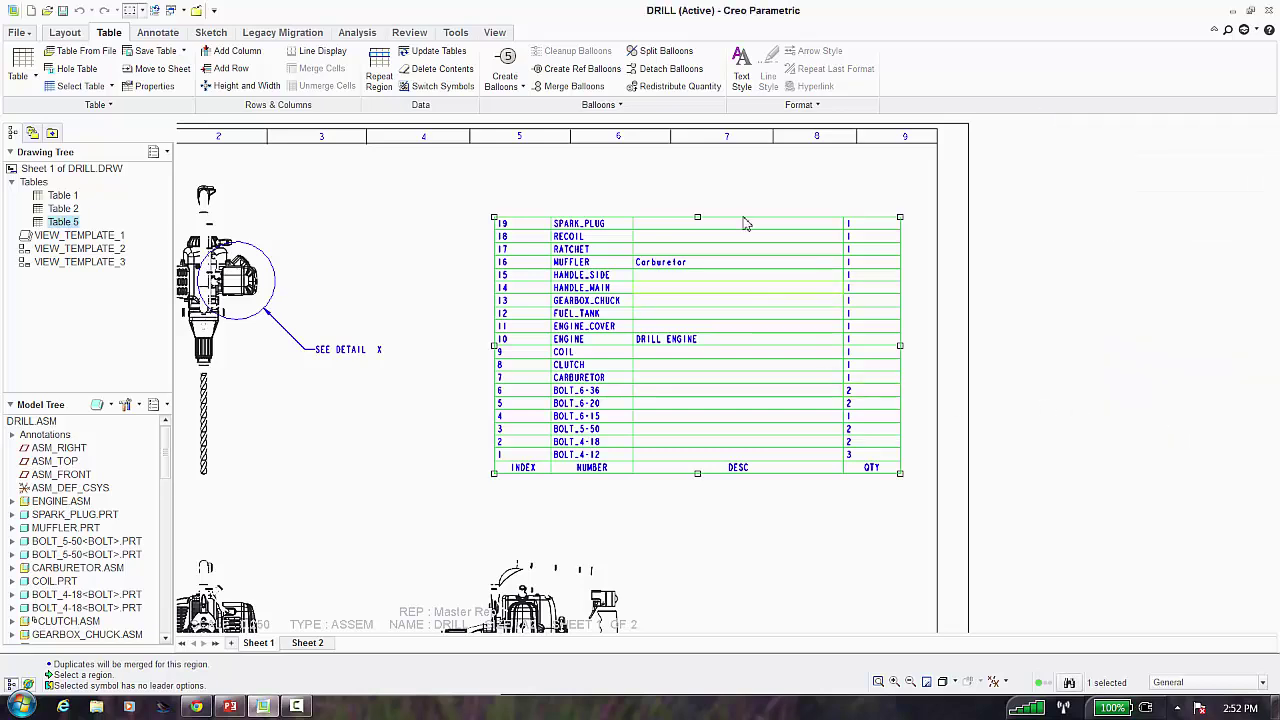
pyautogui.click(636, 196)
# Delete VIEW_TEMPLATE_2 from sheet 1, along with its dependent sheet 2 view
pyautogui.click(518, 84)
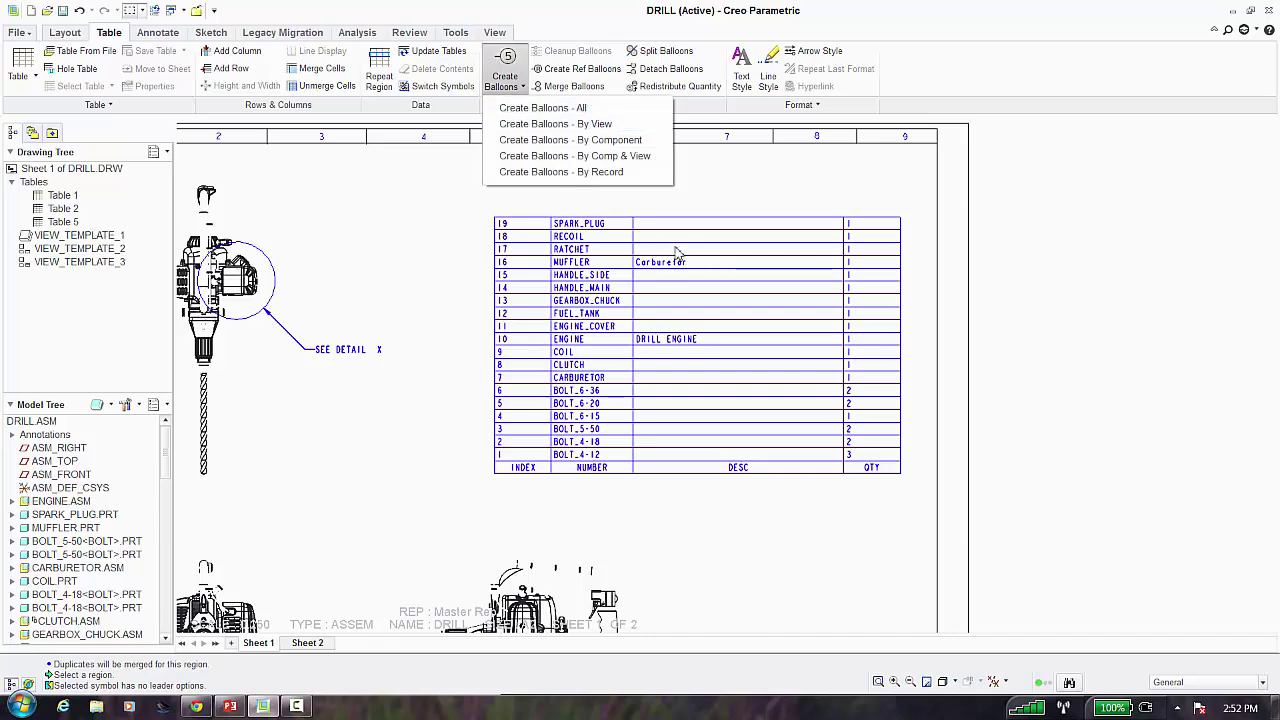
pyautogui.scroll(-3, 445, 260)
pyautogui.scroll(4, 491, 331)
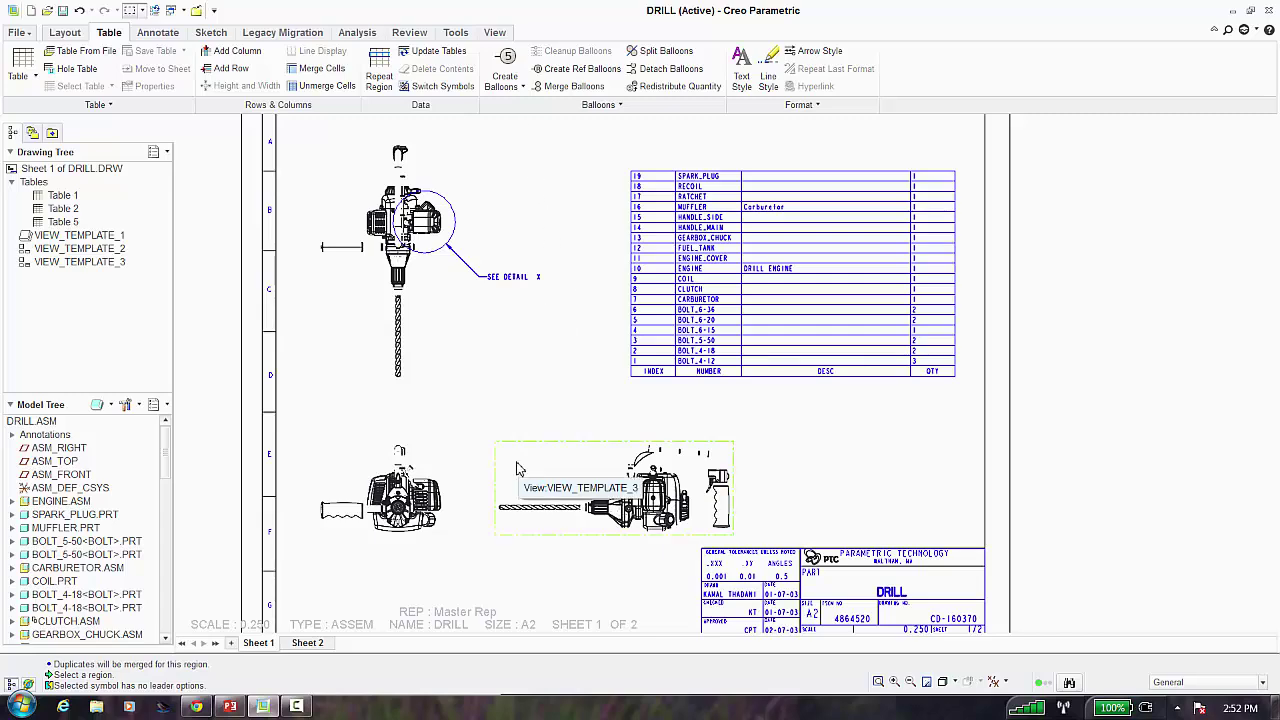
pyautogui.scroll(-1, 505, 362)
pyautogui.scroll(-1, 505, 370)
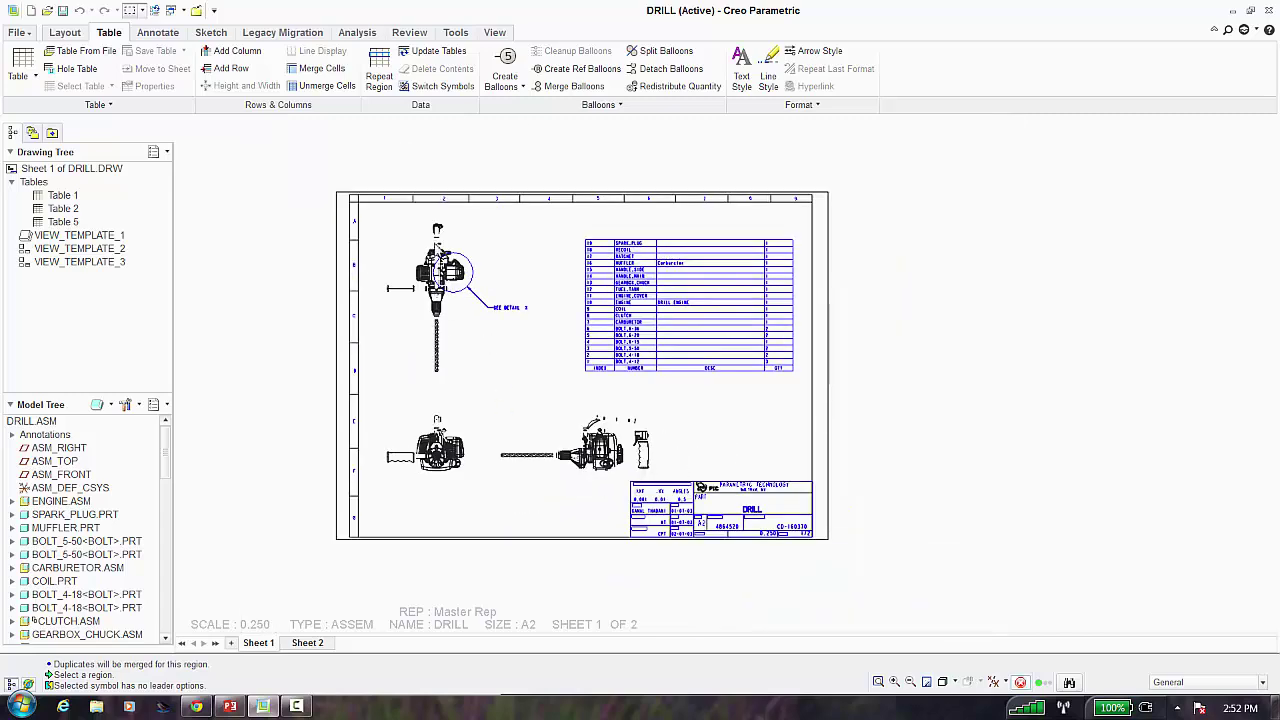
pyautogui.click(463, 233)
pyautogui.press('Delete')
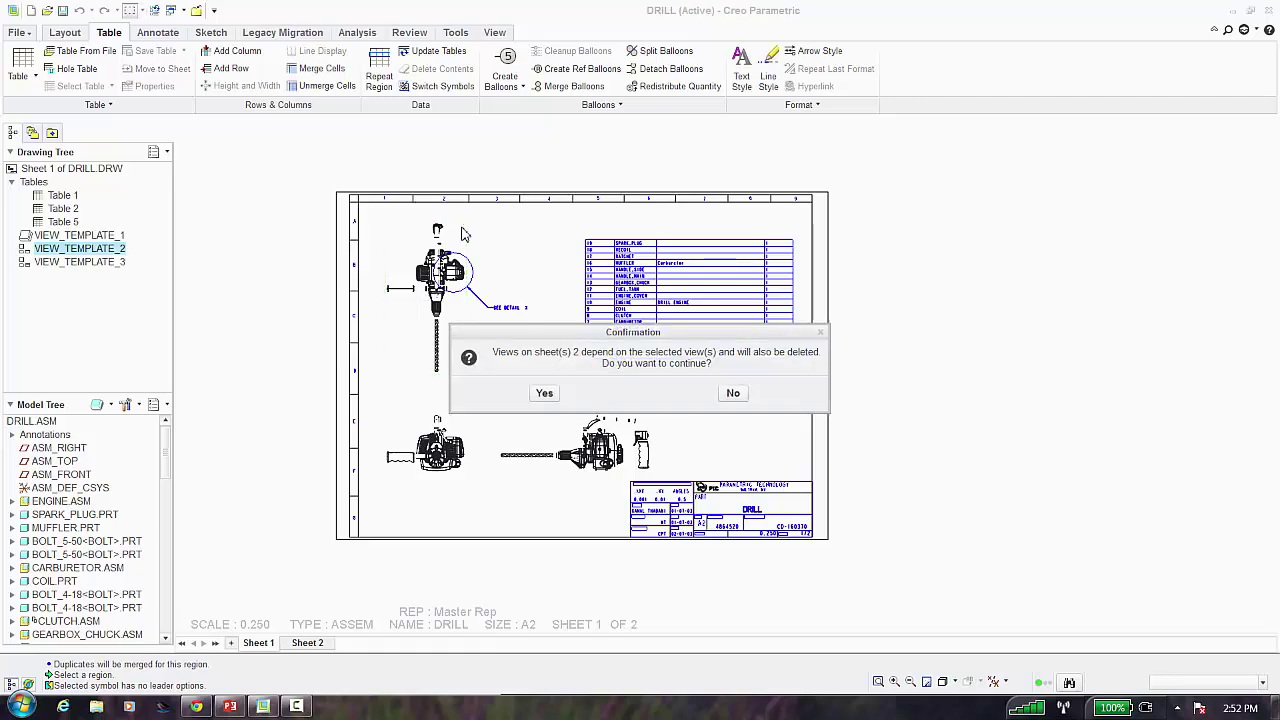
pyautogui.click(547, 393)
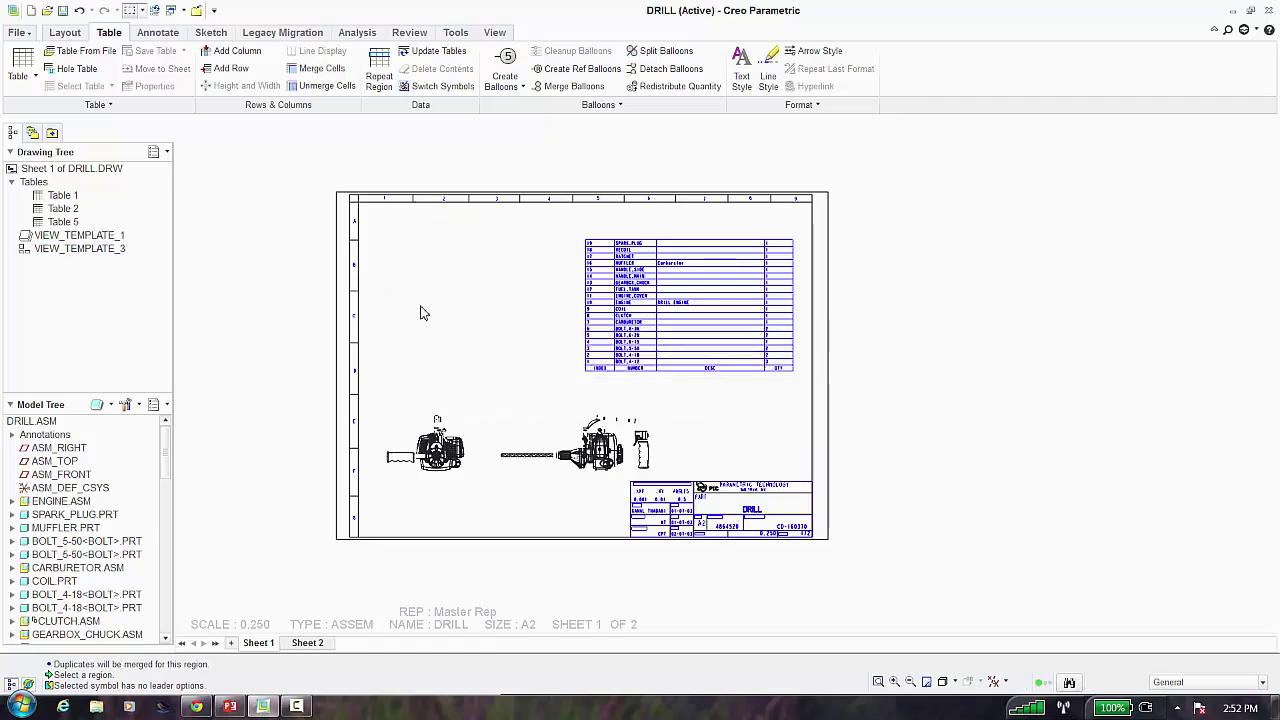
pyautogui.scroll(1, 477, 241)
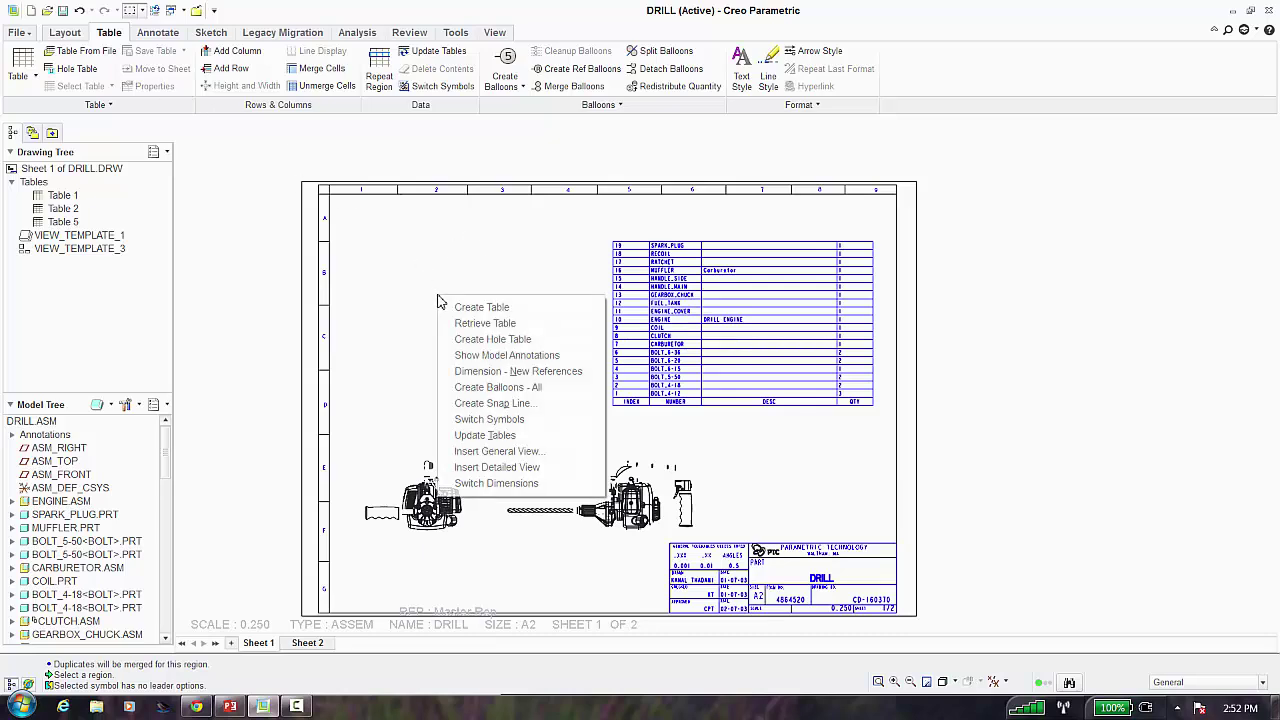
# Insert a general view of the drill near the upper left of sheet 1
pyautogui.rightClick(438, 297)
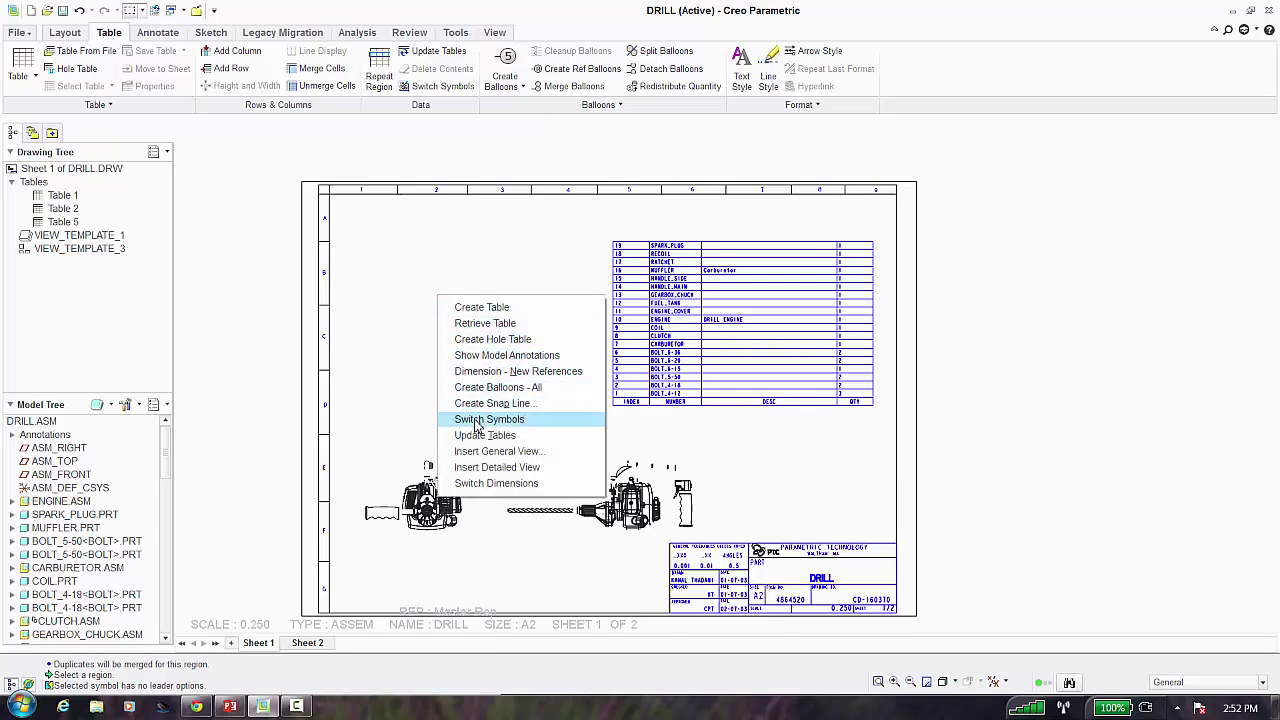
pyautogui.click(480, 452)
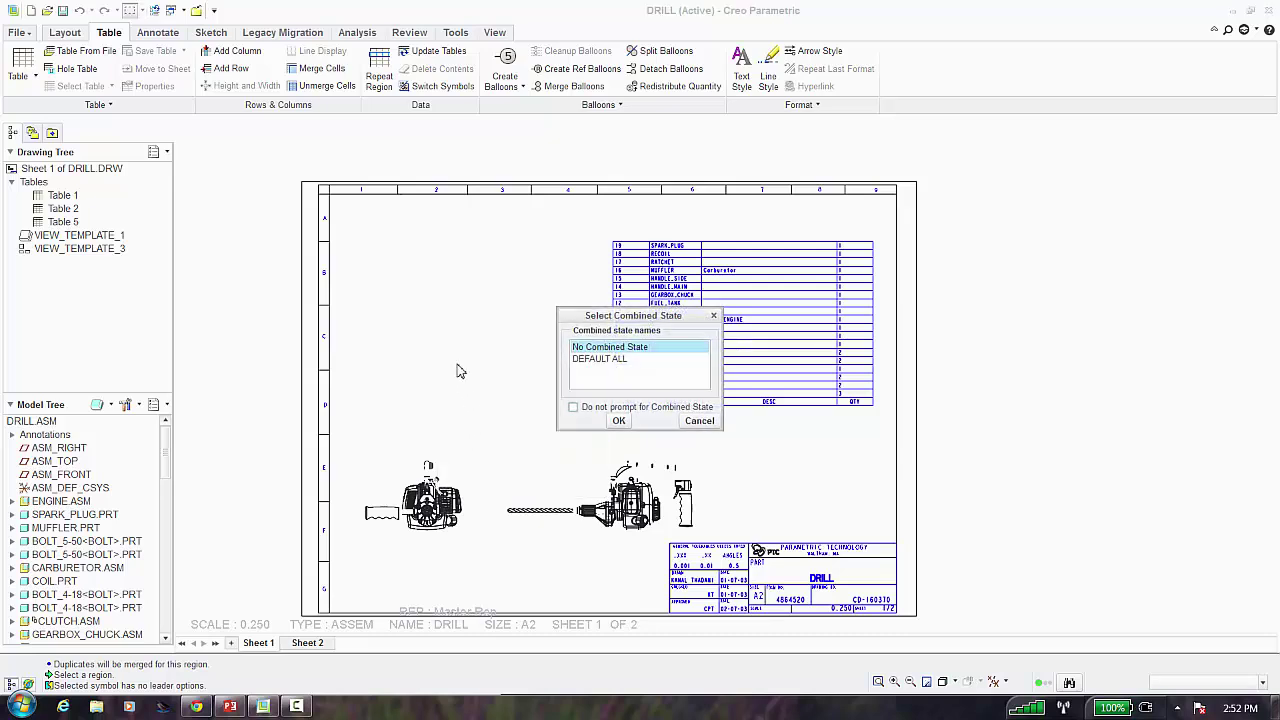
pyautogui.click(619, 418)
pyautogui.click(517, 353)
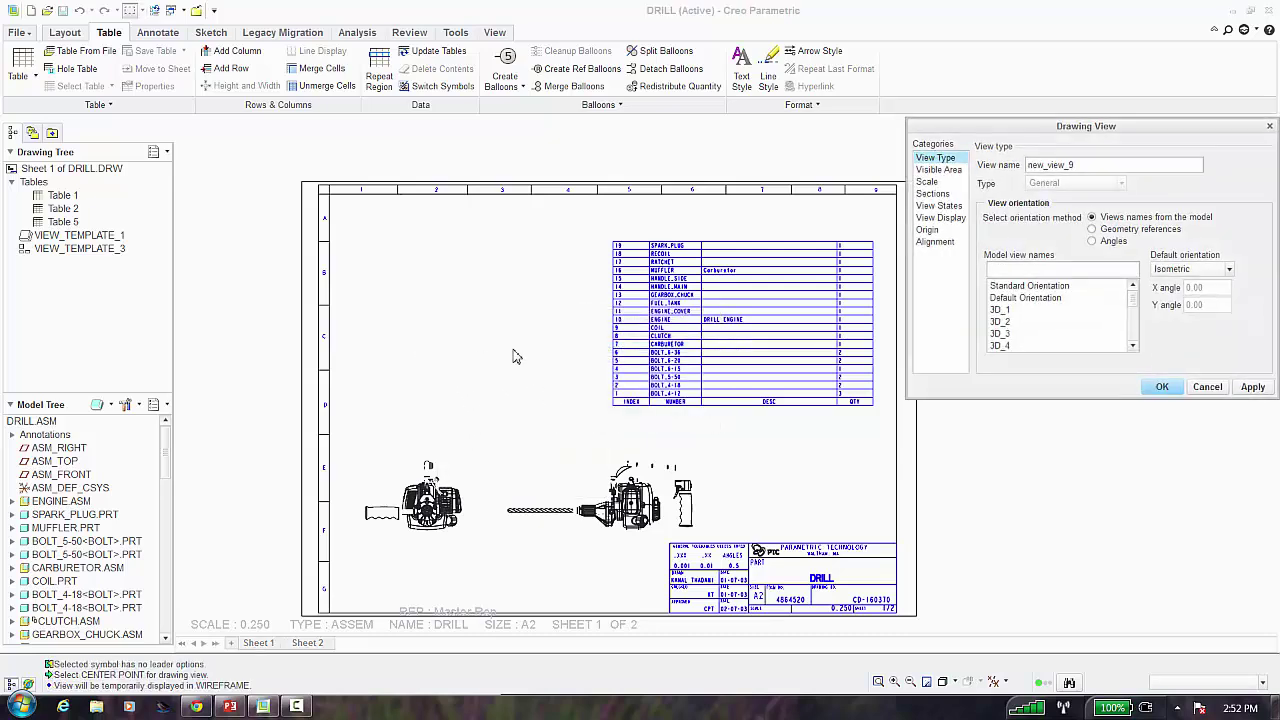
pyautogui.scroll(-1, 1005, 333)
pyautogui.scroll(1, 1005, 333)
# Preview saved orientations 3D_1 through 3D_4, then apply 3D_5 to the view
pyautogui.click(1000, 309)
pyautogui.click(1254, 389)
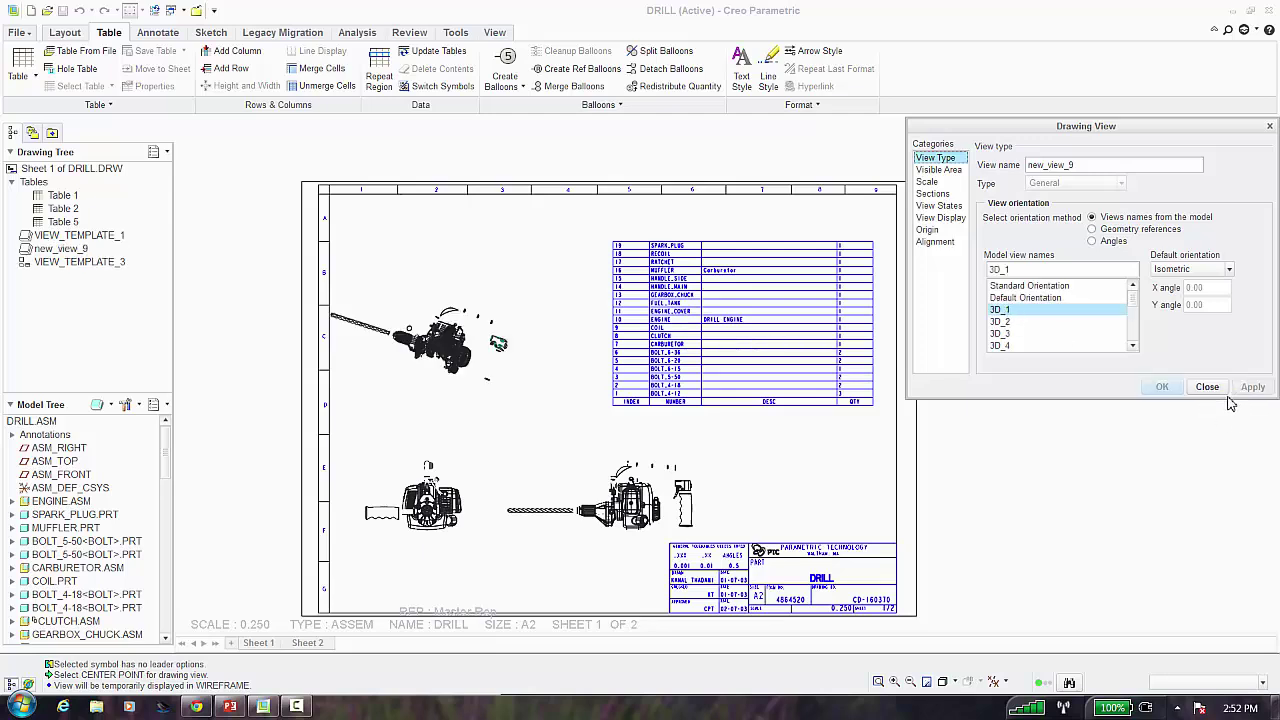
pyautogui.click(1000, 321)
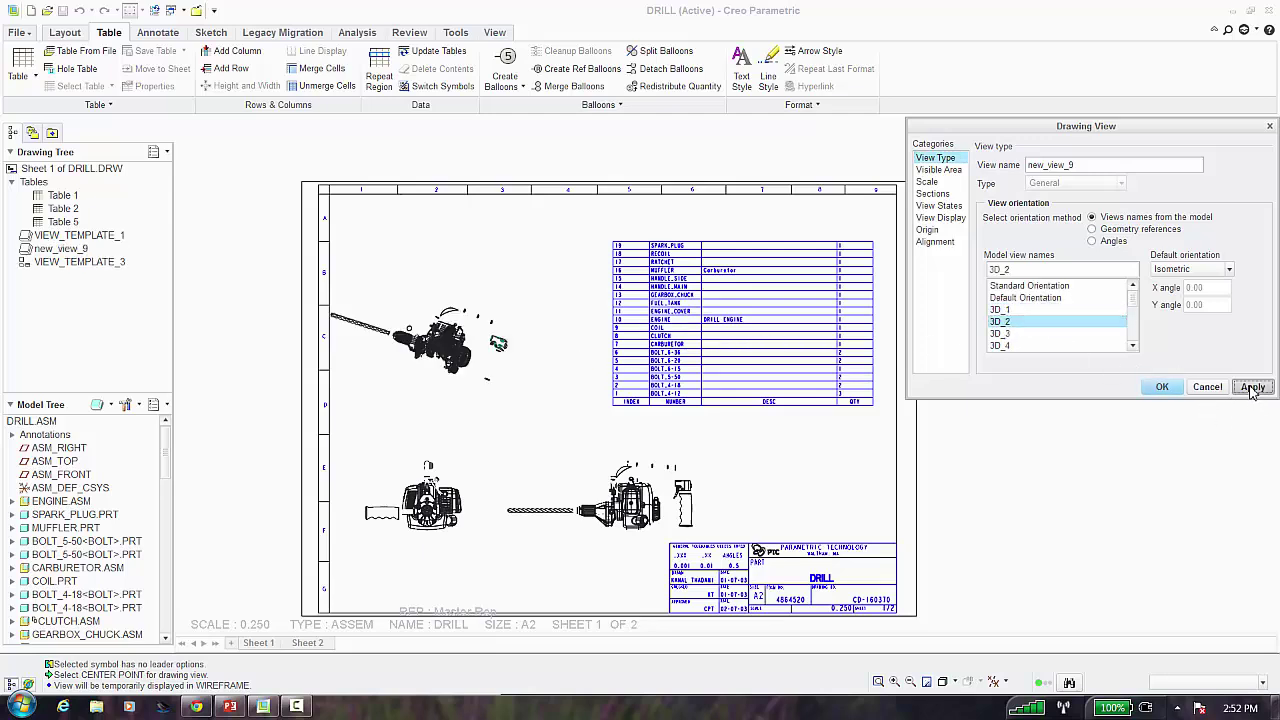
pyautogui.click(1251, 389)
pyautogui.click(1043, 335)
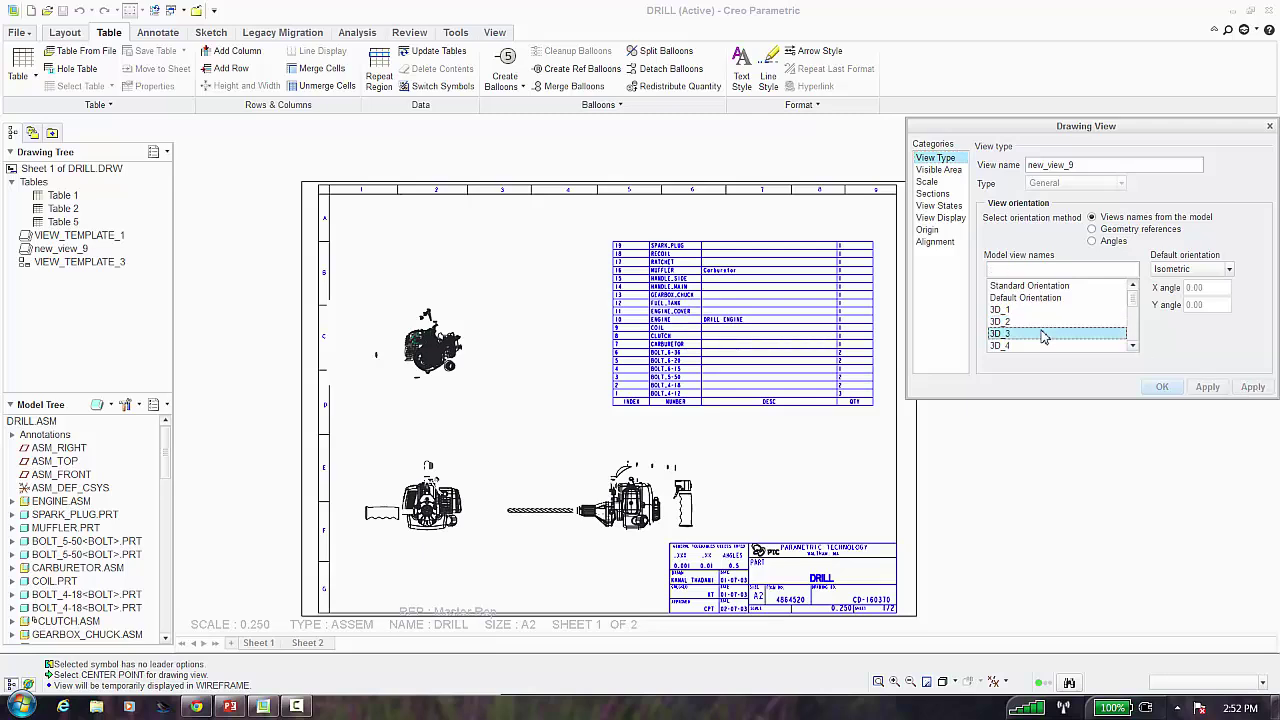
pyautogui.click(1252, 387)
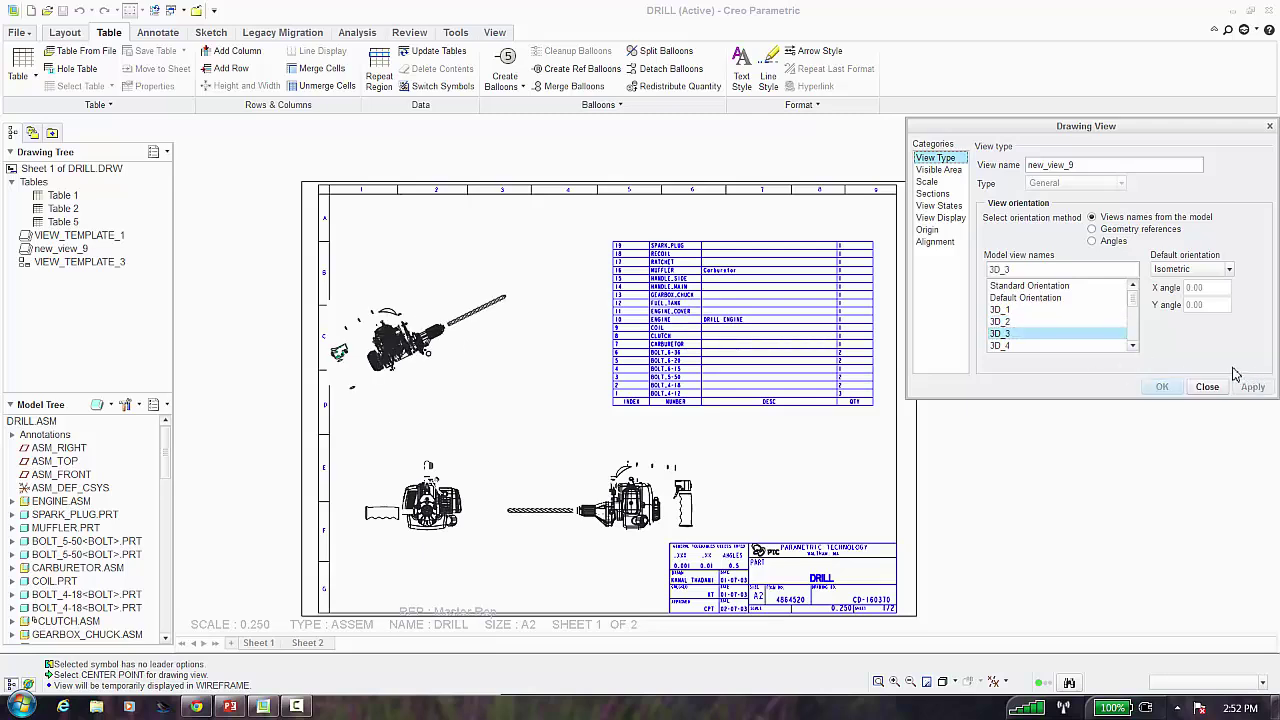
pyautogui.click(1045, 346)
pyautogui.click(1252, 387)
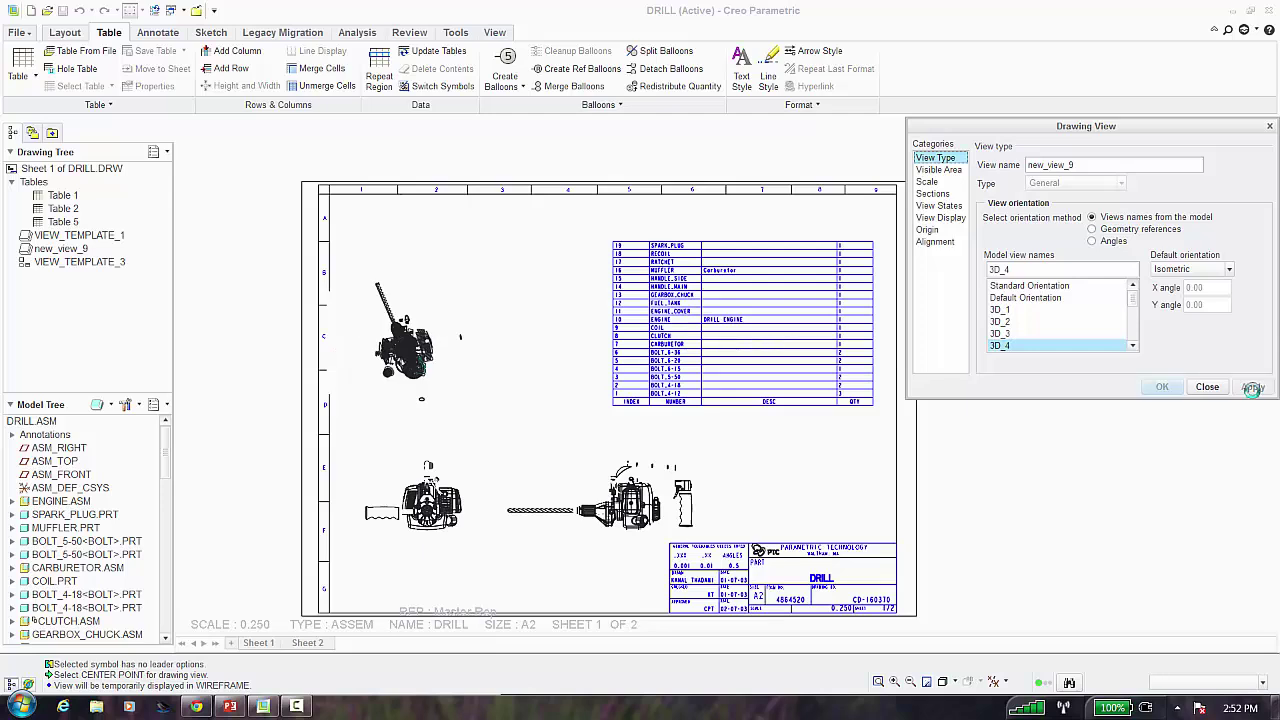
pyautogui.scroll(-1, 1140, 339)
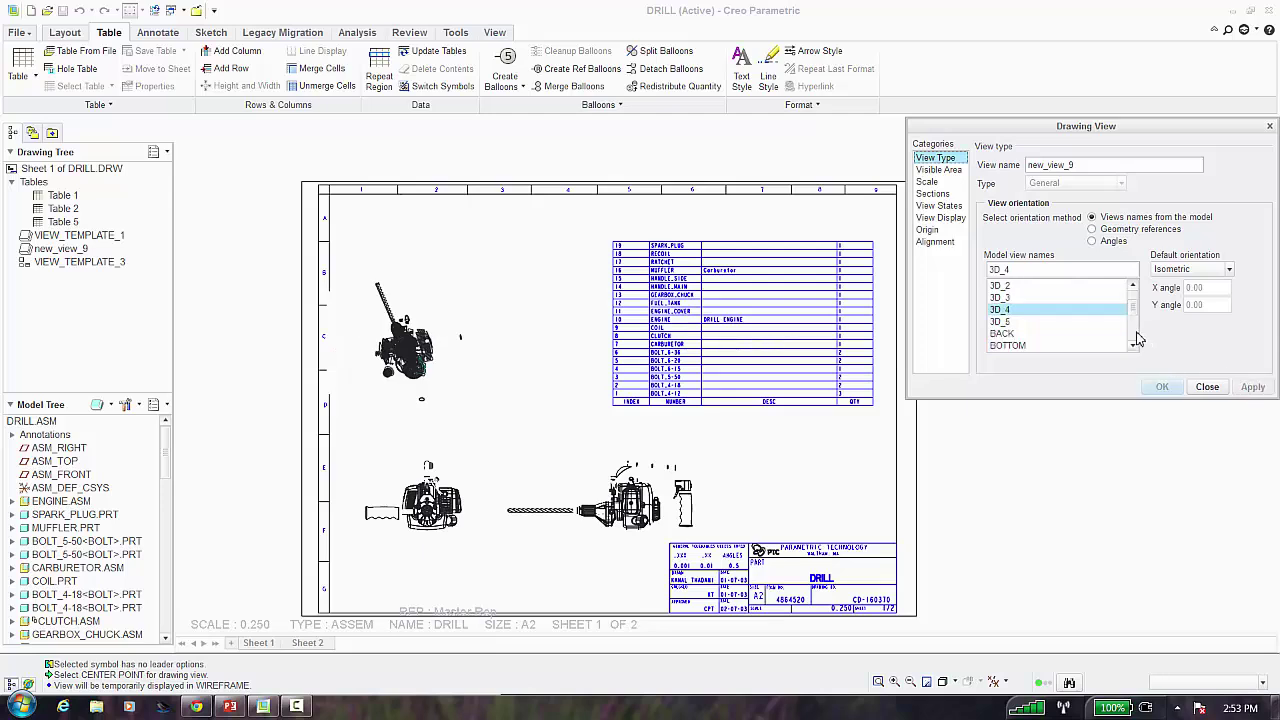
pyautogui.click(1004, 322)
pyautogui.click(1252, 387)
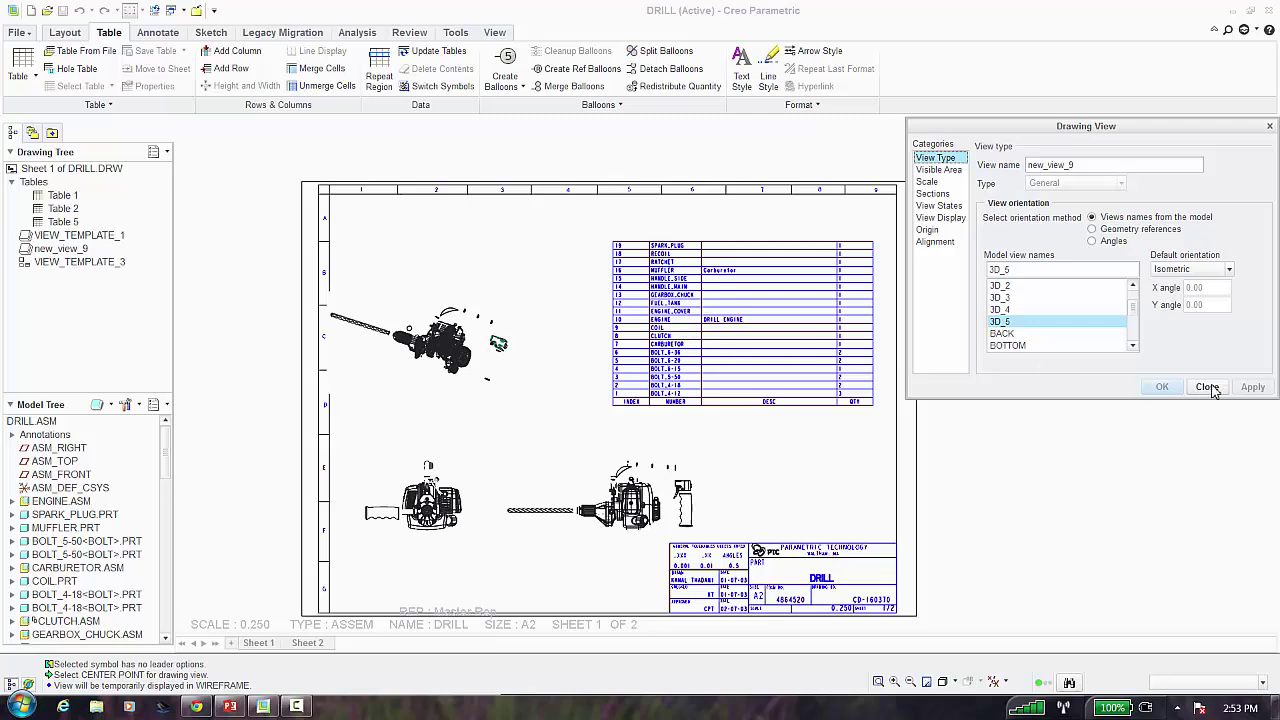
# Set the view's display style to No Hidden and nudge the view right and up
pyautogui.click(940, 217)
pyautogui.click(1070, 178)
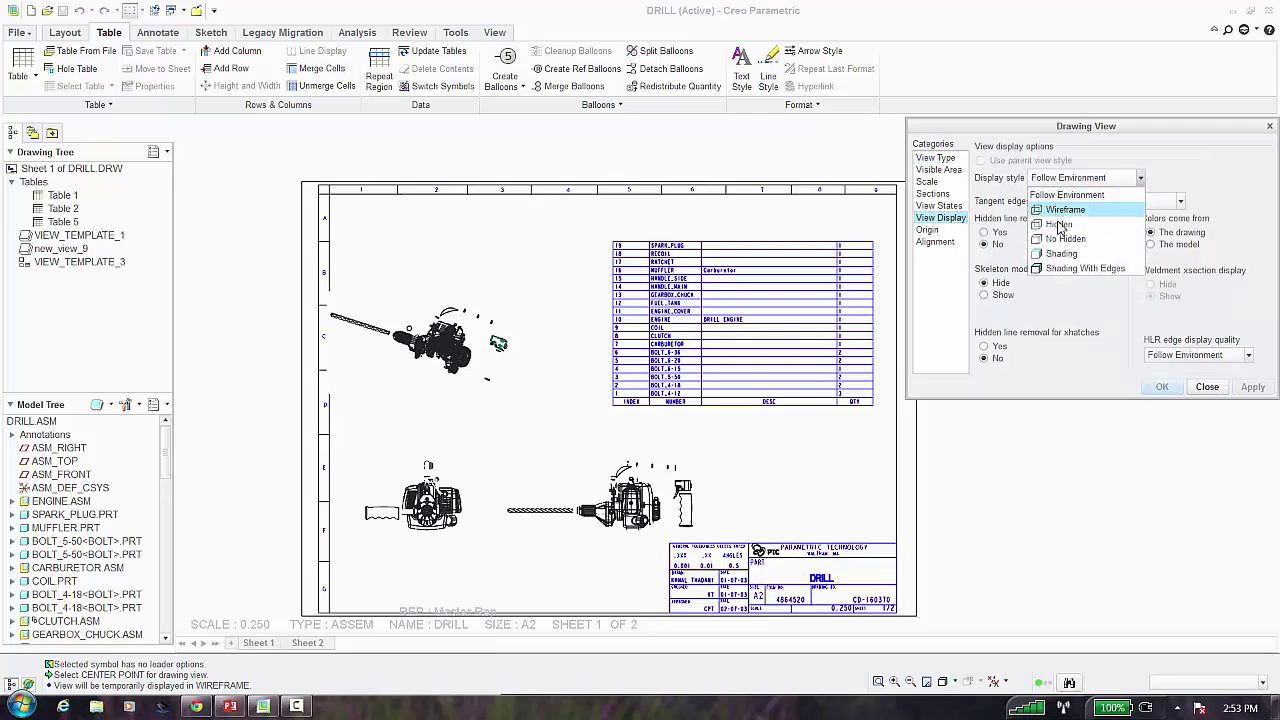
pyautogui.click(1065, 239)
pyautogui.click(1252, 387)
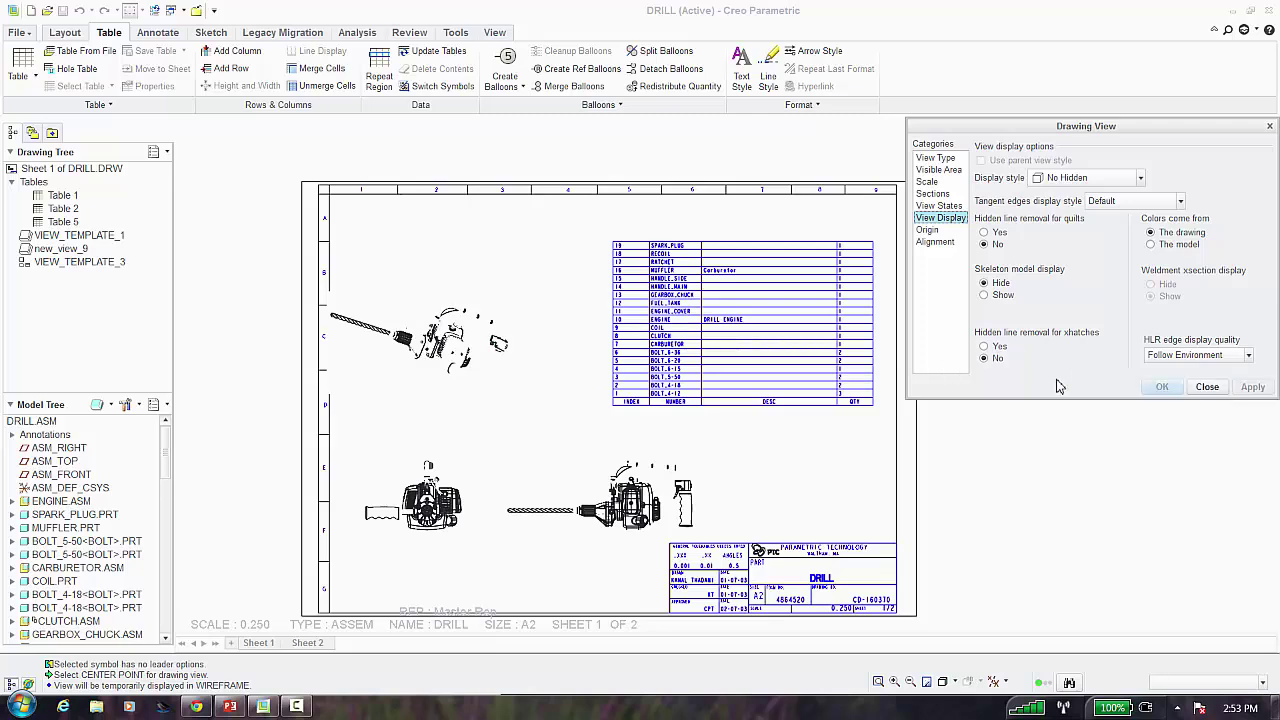
pyautogui.click(1207, 387)
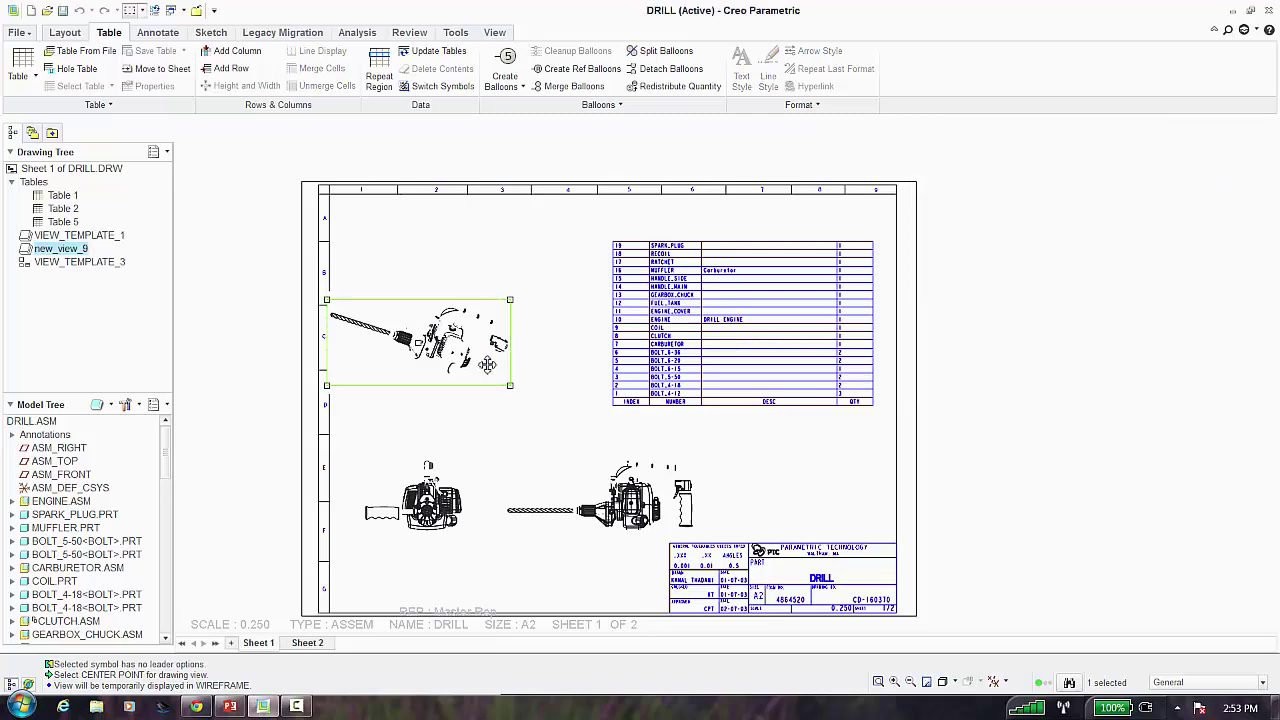
pyautogui.moveTo(487, 365); pyautogui.dragTo(537, 354)
pyautogui.click(532, 431)
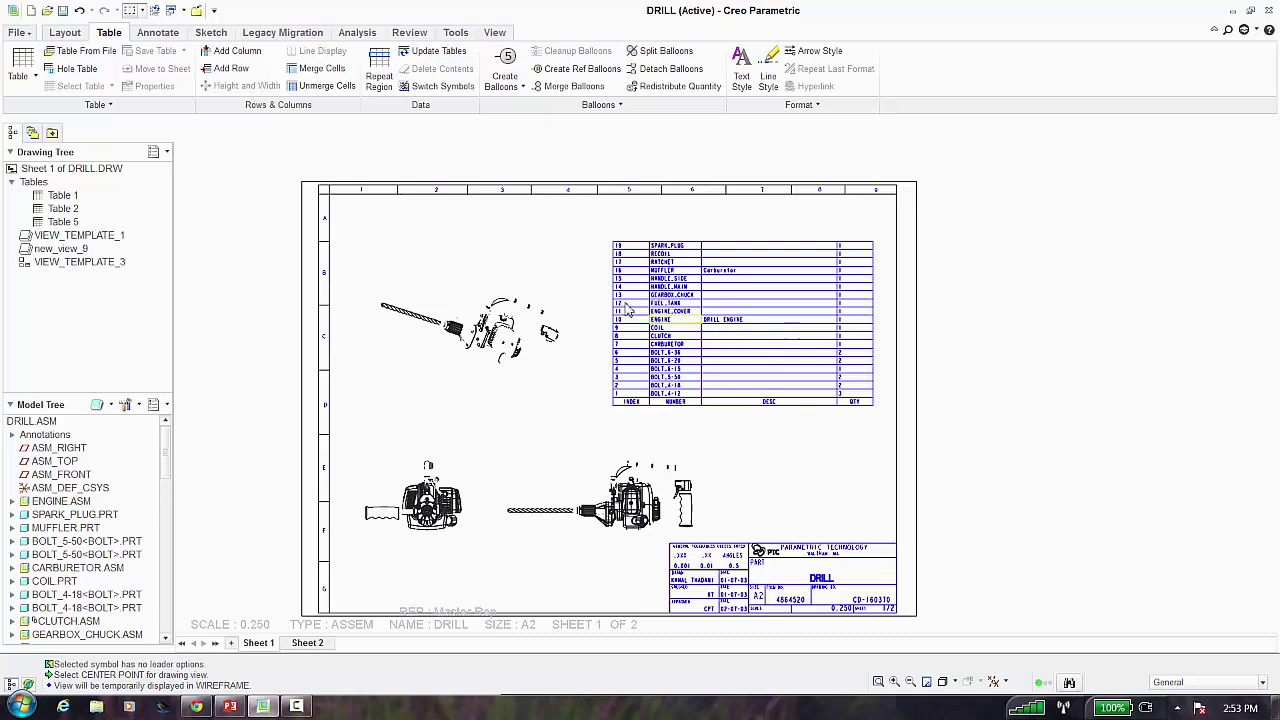
pyautogui.click(616, 250)
# Nudge the parts table slightly, then create BOM balloons by view on the new drill view
pyautogui.moveTo(616, 250); pyautogui.dragTo(632, 245)
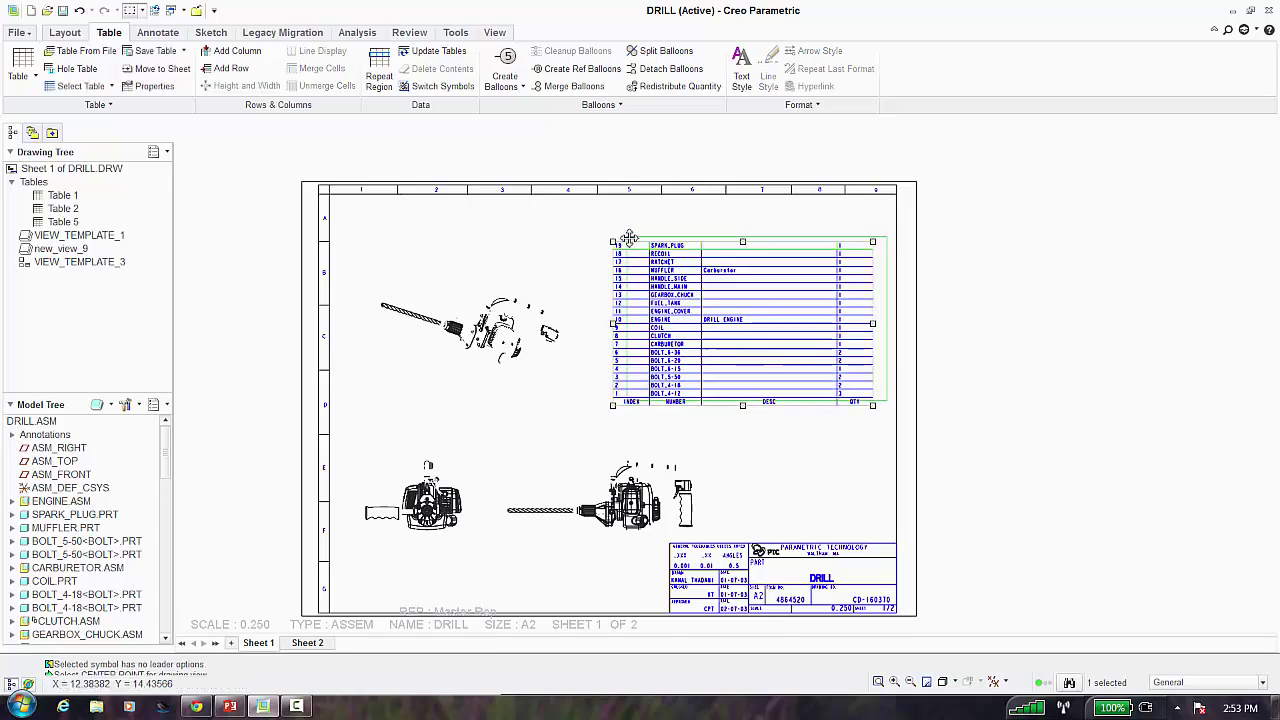
pyautogui.click(510, 72)
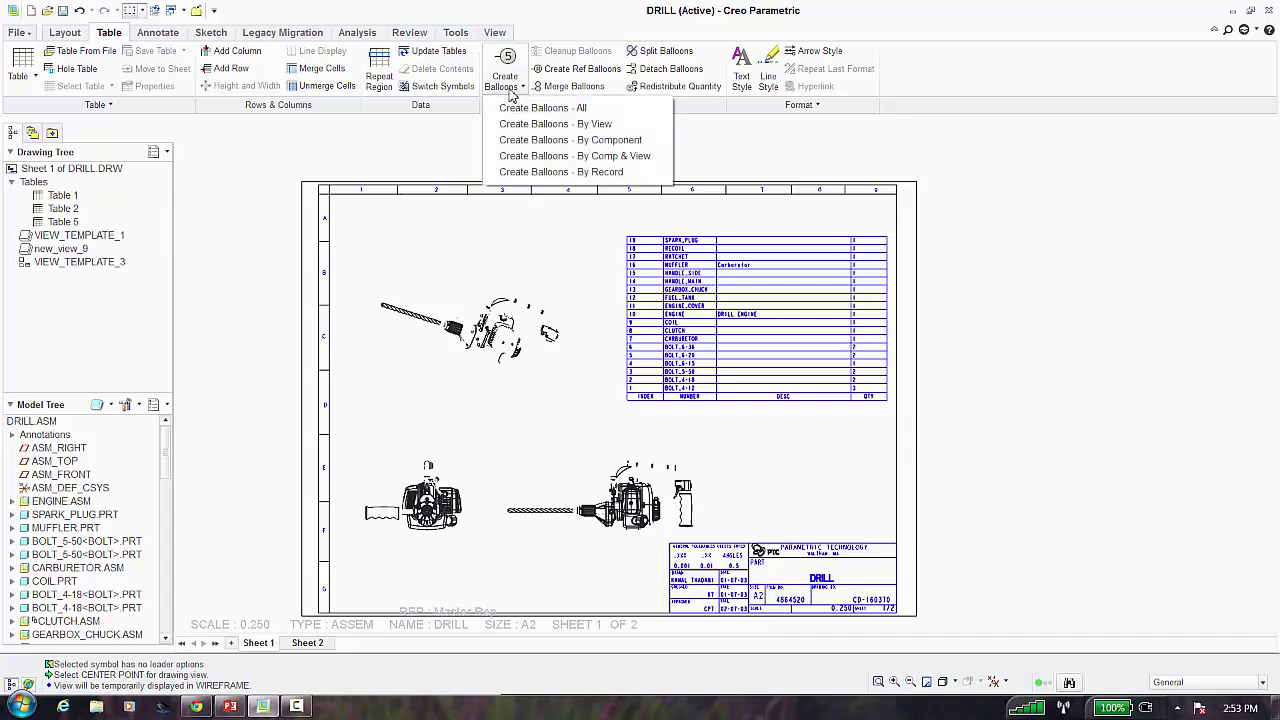
pyautogui.click(525, 124)
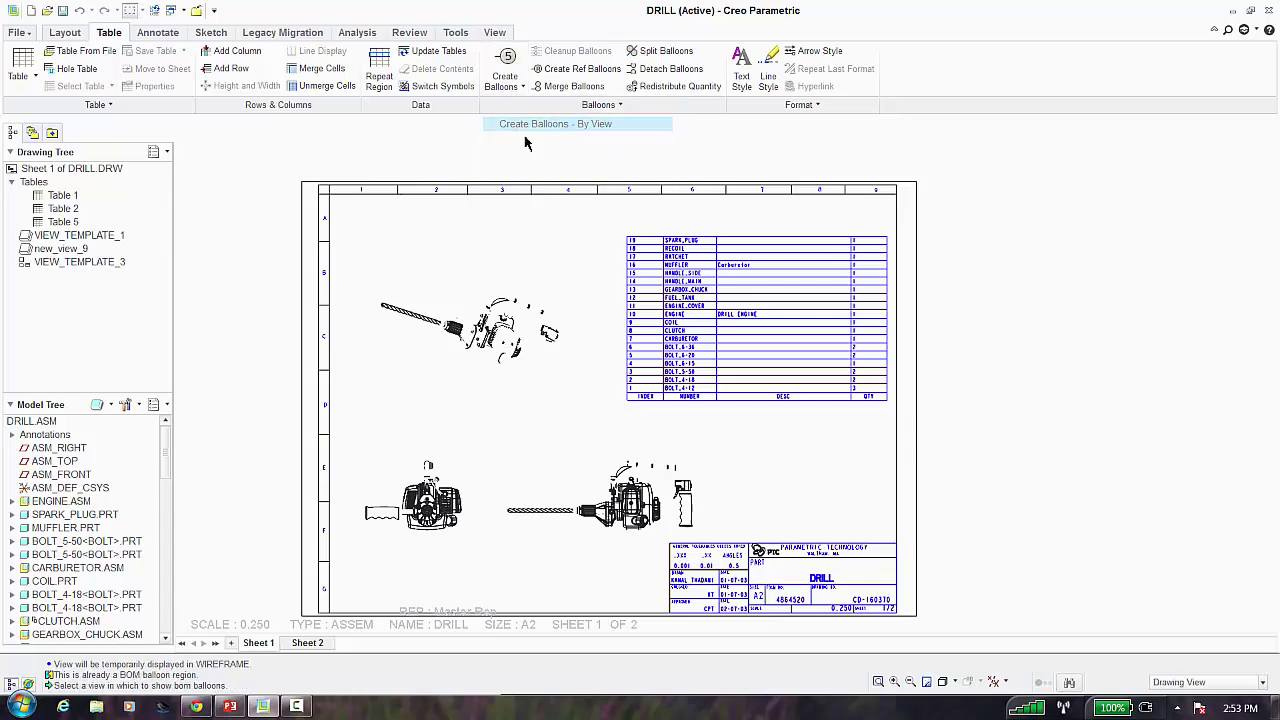
pyautogui.click(477, 308)
pyautogui.scroll(1, 470, 310)
pyautogui.scroll(1, 455, 318)
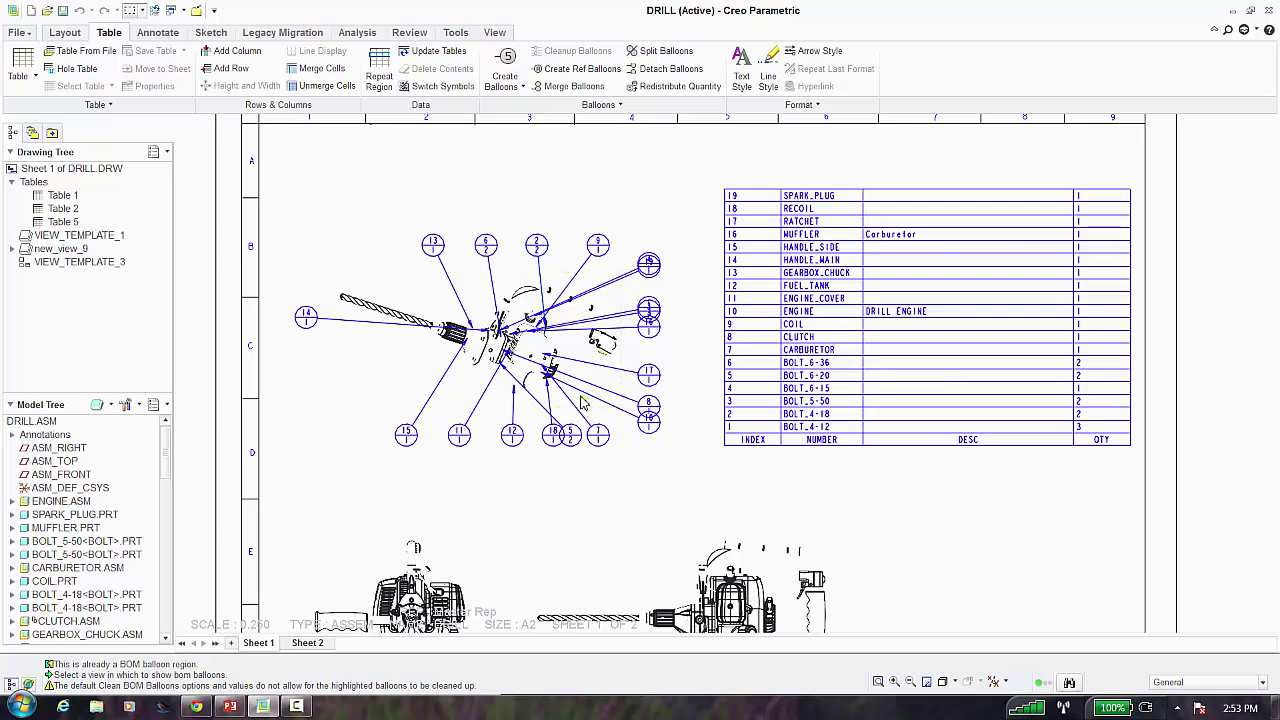
# Move balloons 1 and 4 higher, clear of the crowded balloon cluster
pyautogui.click(598, 245)
pyautogui.moveTo(598, 245); pyautogui.dragTo(609, 206)
pyautogui.click(649, 263)
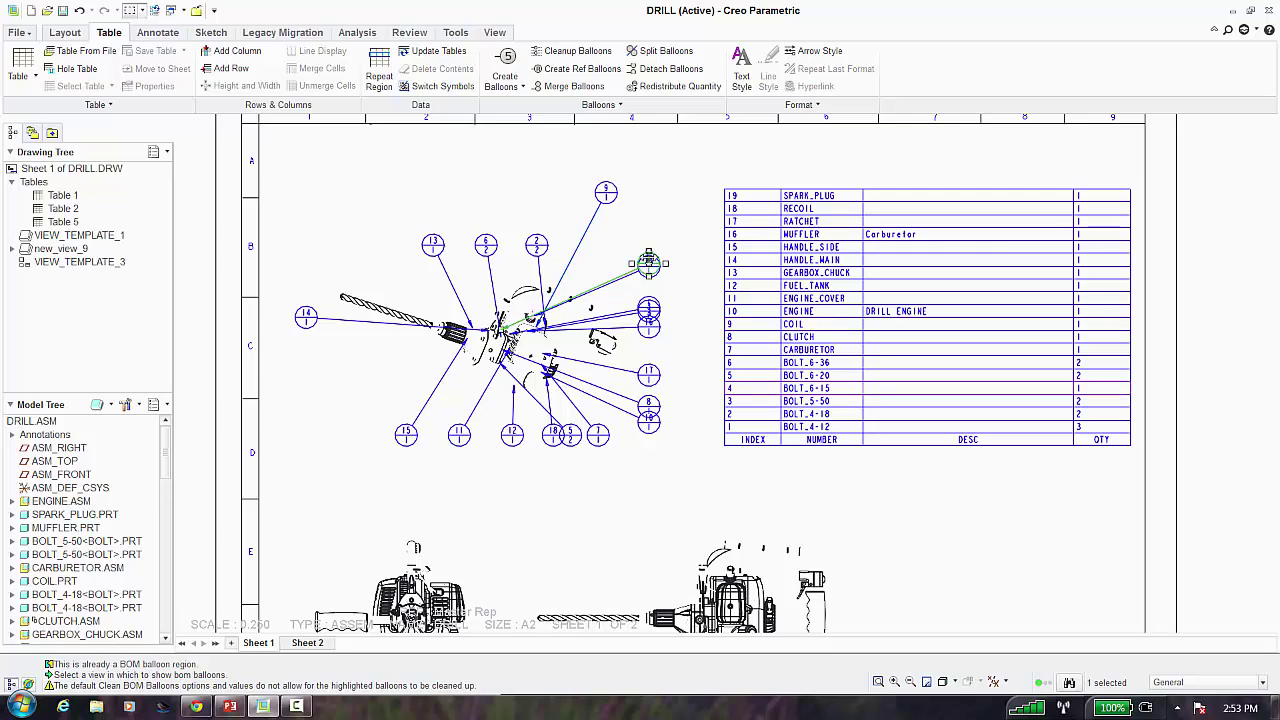
pyautogui.moveTo(650, 263); pyautogui.dragTo(640, 218)
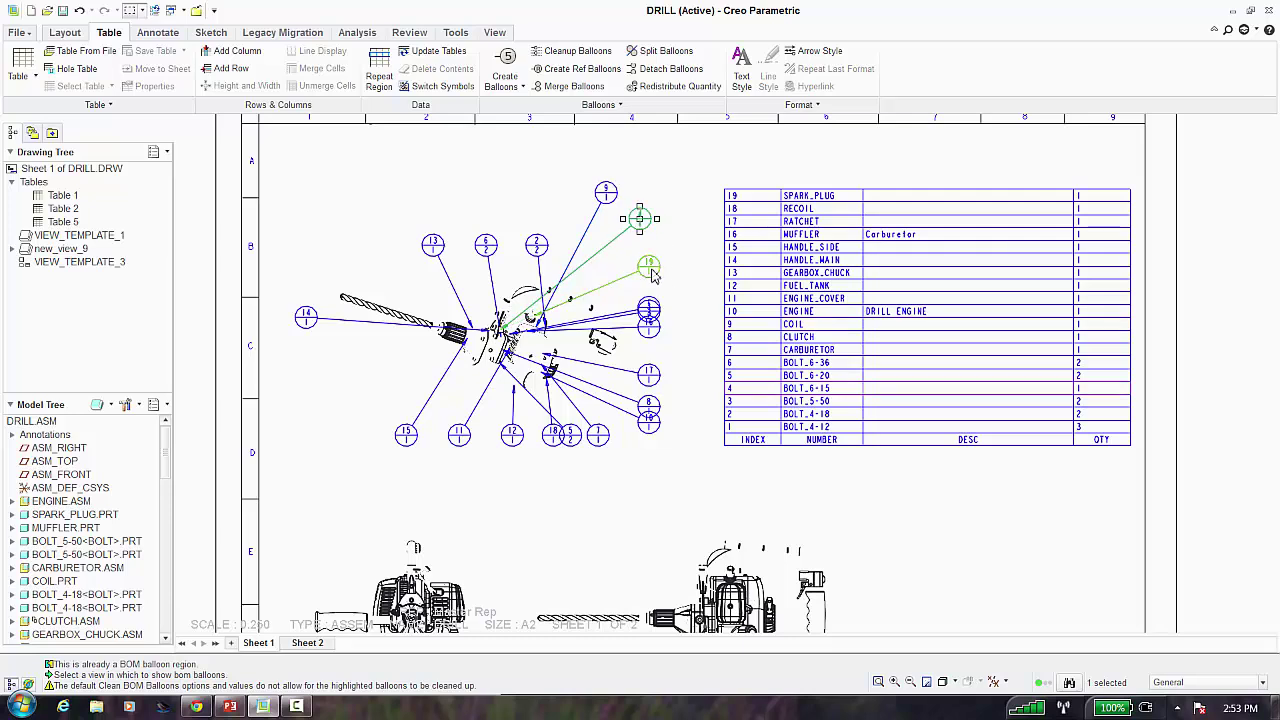
pyautogui.click(625, 396)
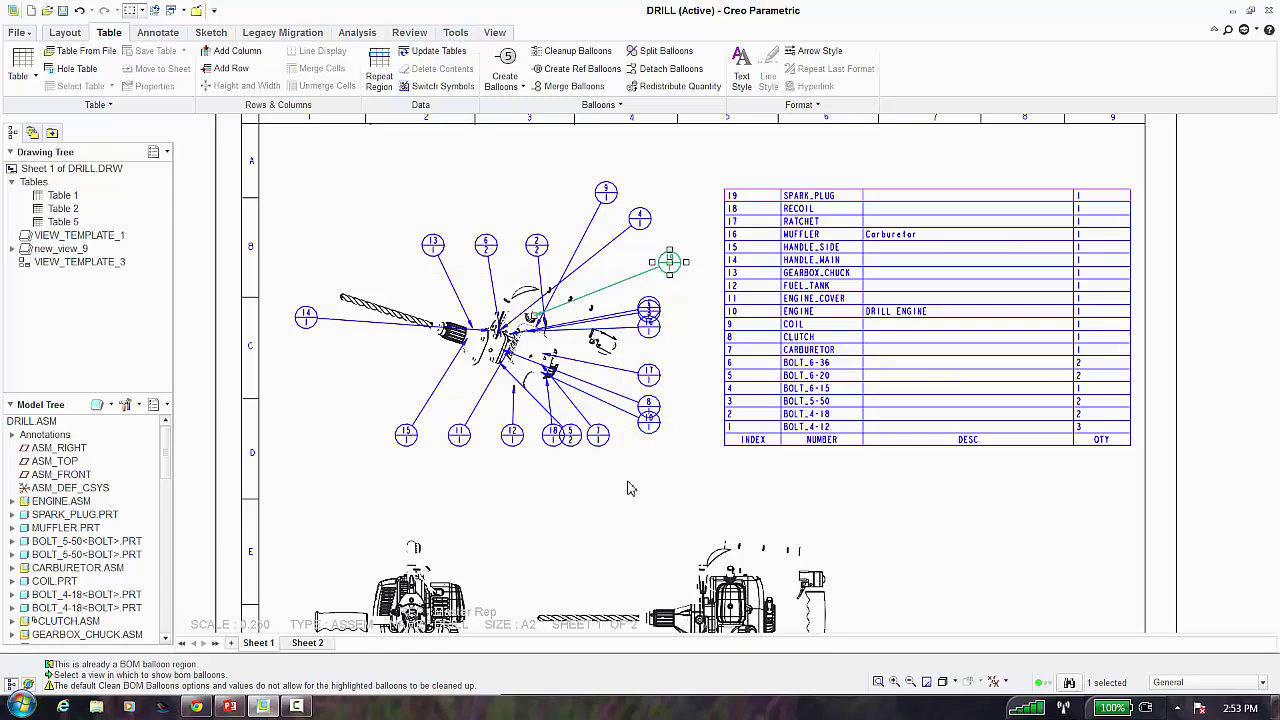
pyautogui.scroll(-2, 643, 485)
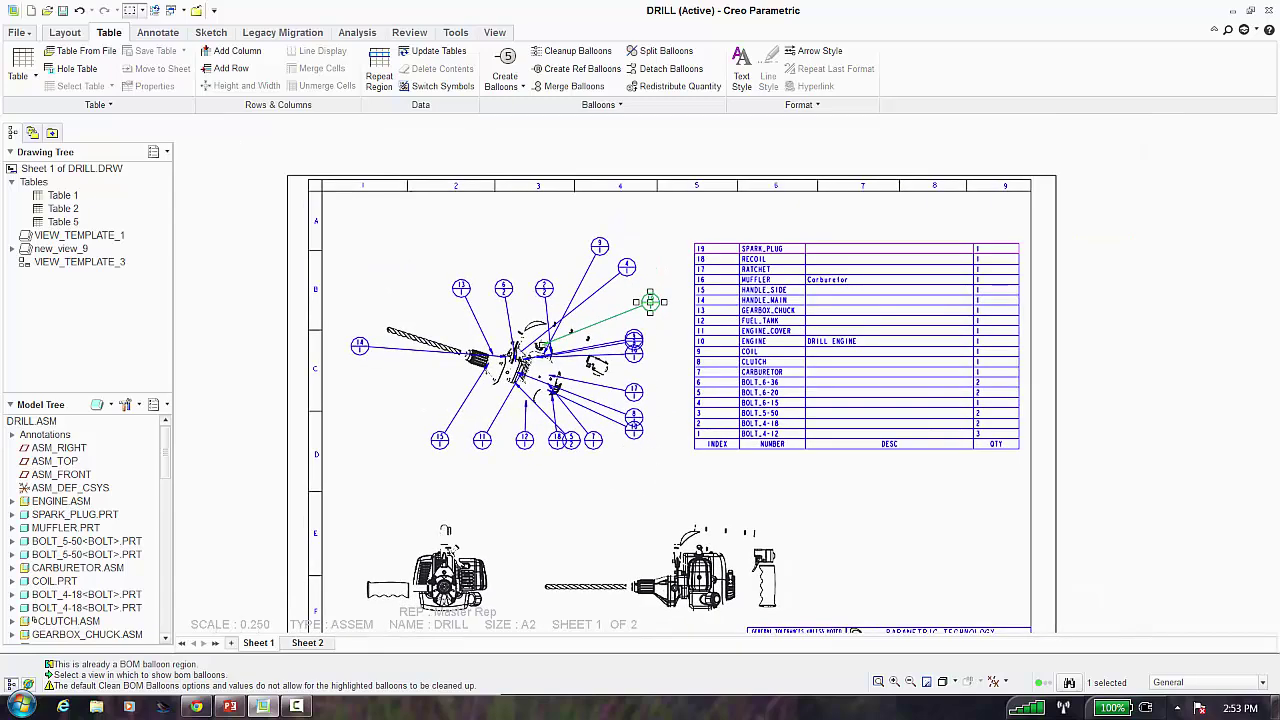
pyautogui.scroll(-3, 634, 491)
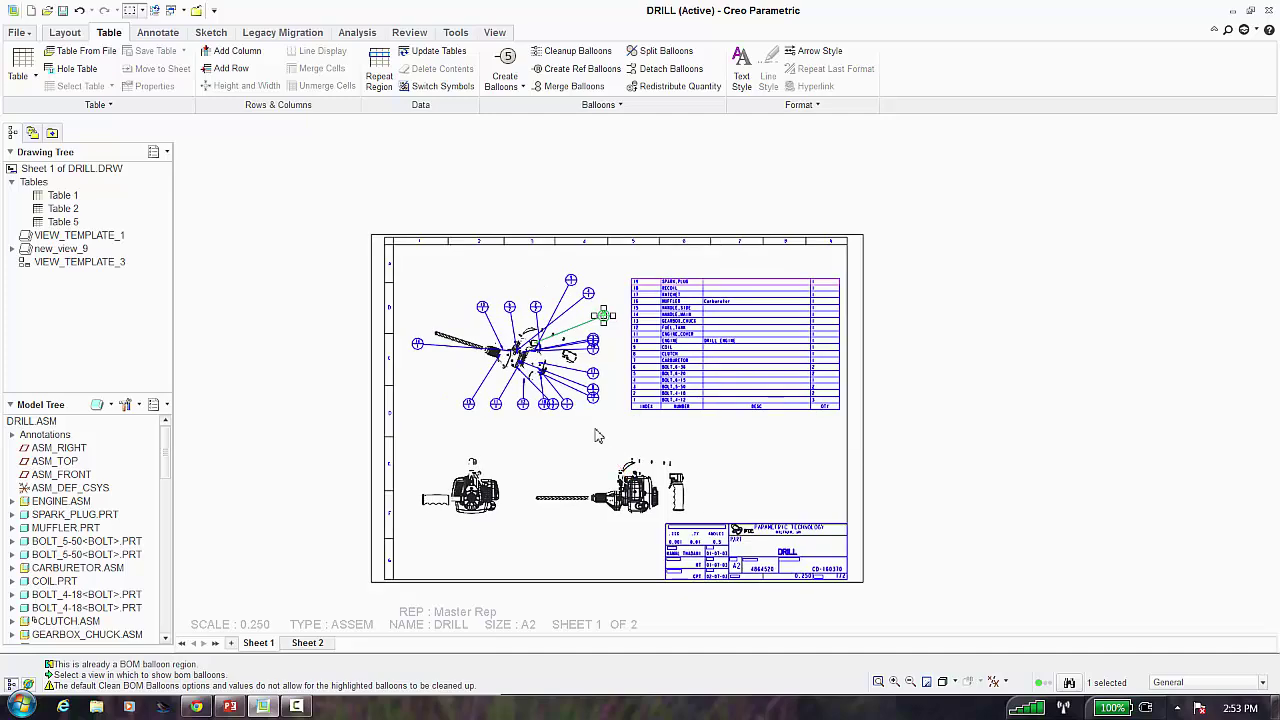
pyautogui.scroll(1, 595, 436)
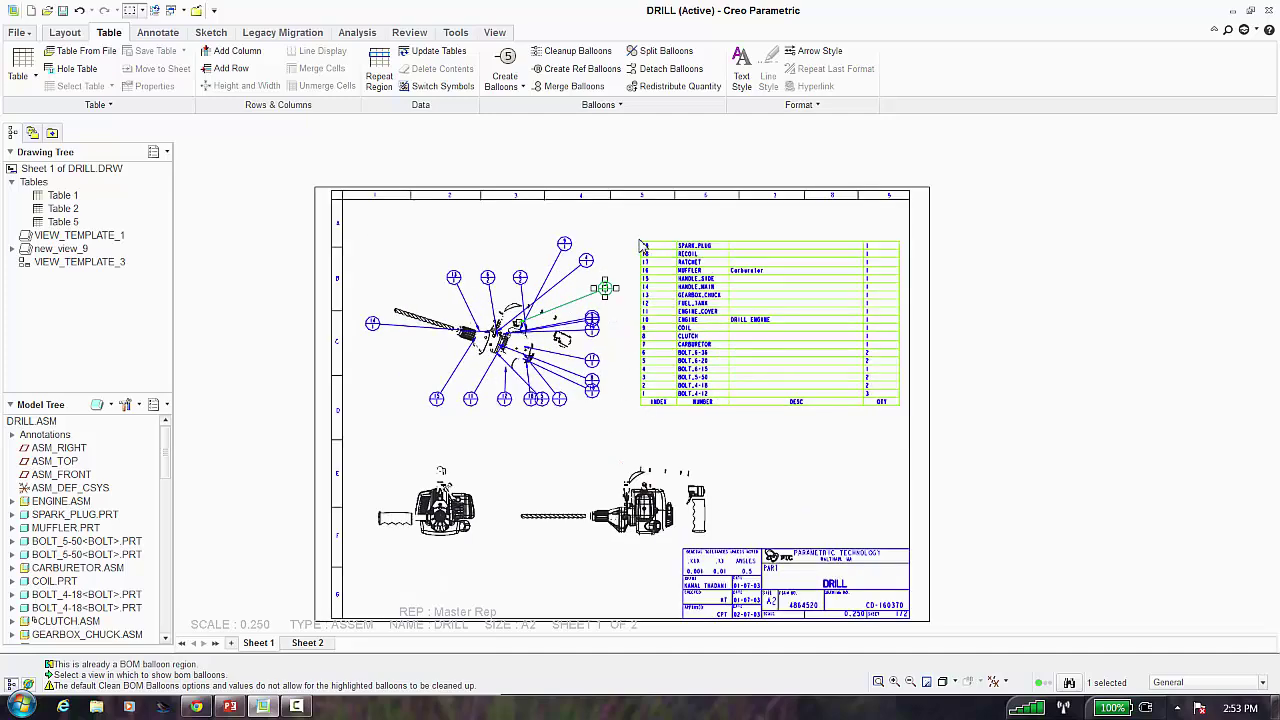
pyautogui.click(641, 245)
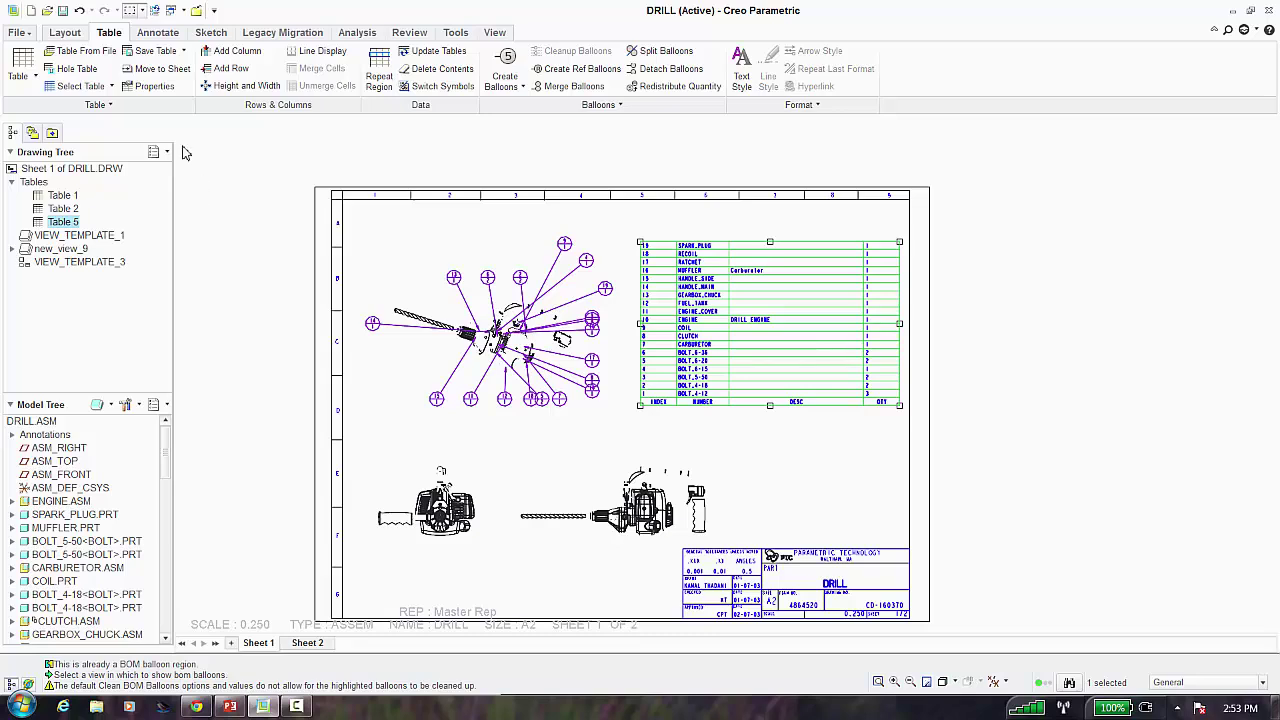
pyautogui.click(183, 52)
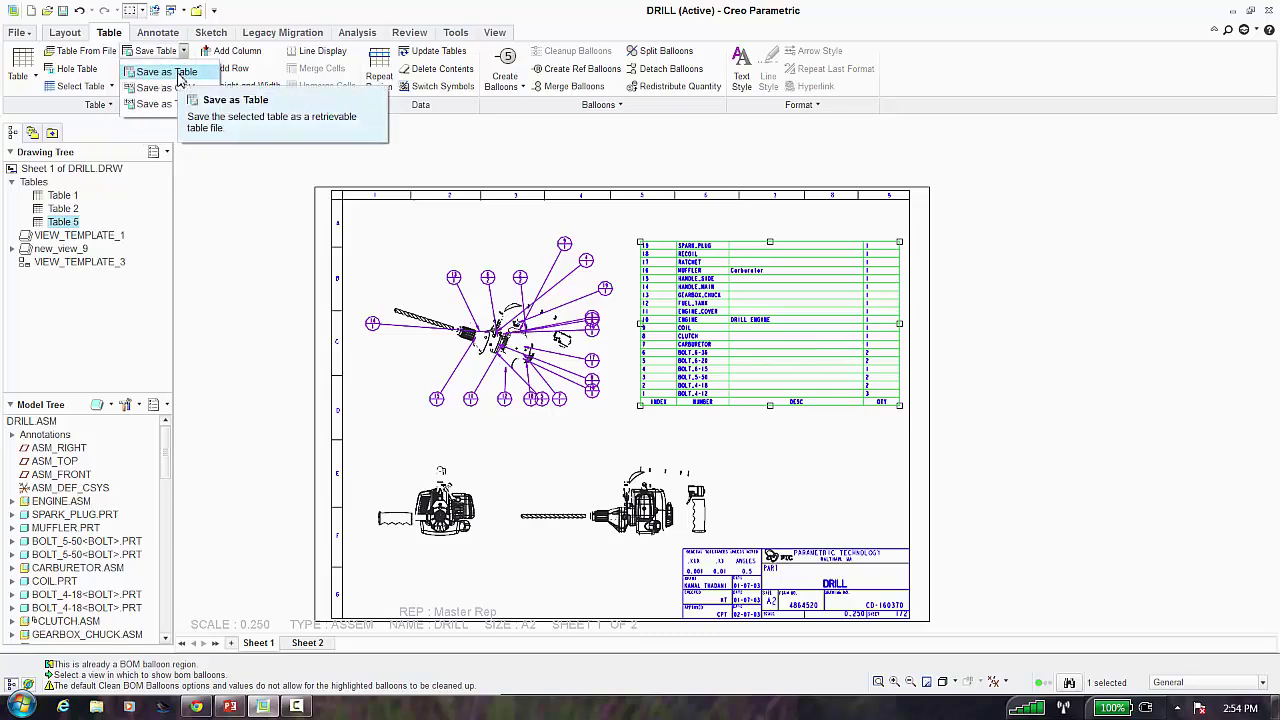
pyautogui.click(180, 78)
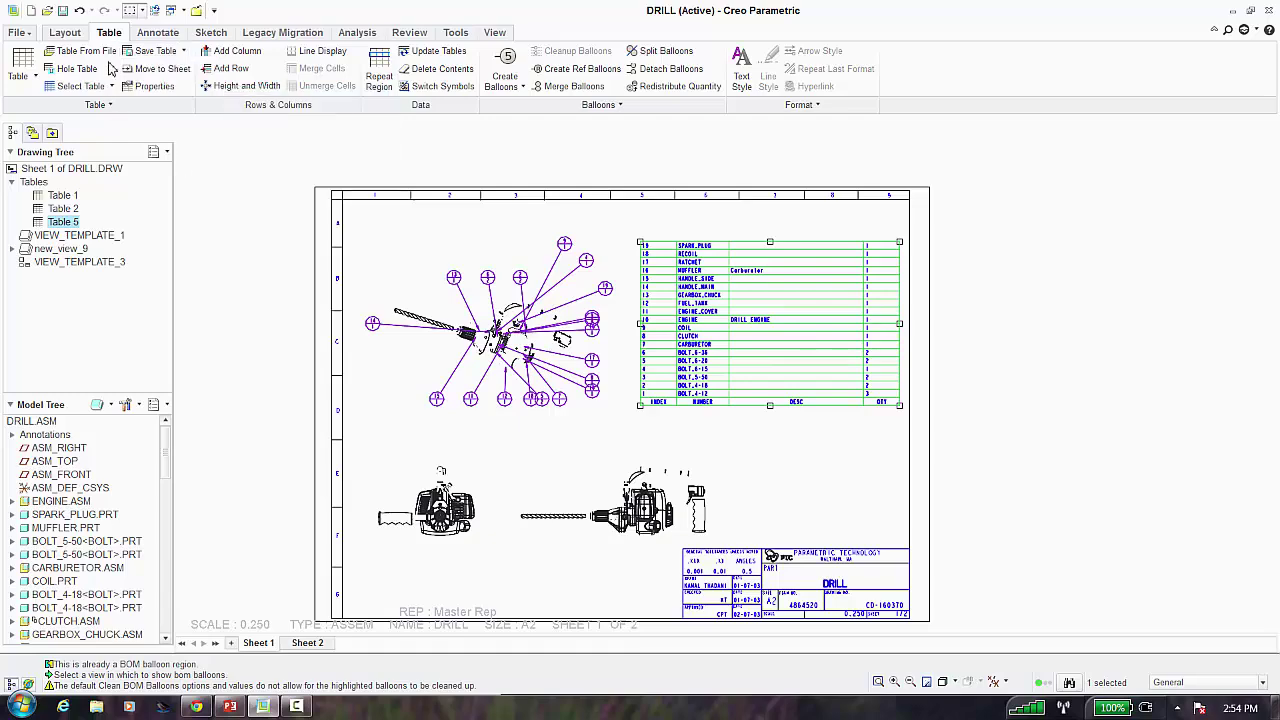
pyautogui.click(98, 54)
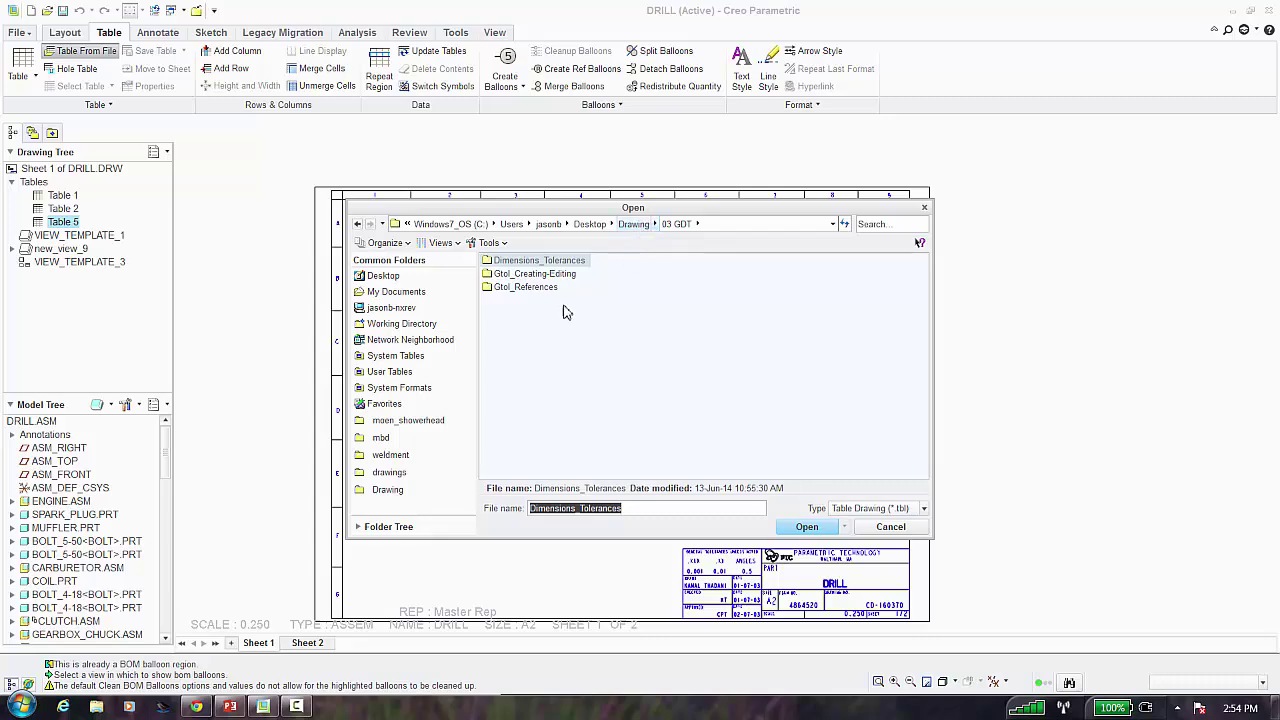
pyautogui.click(864, 528)
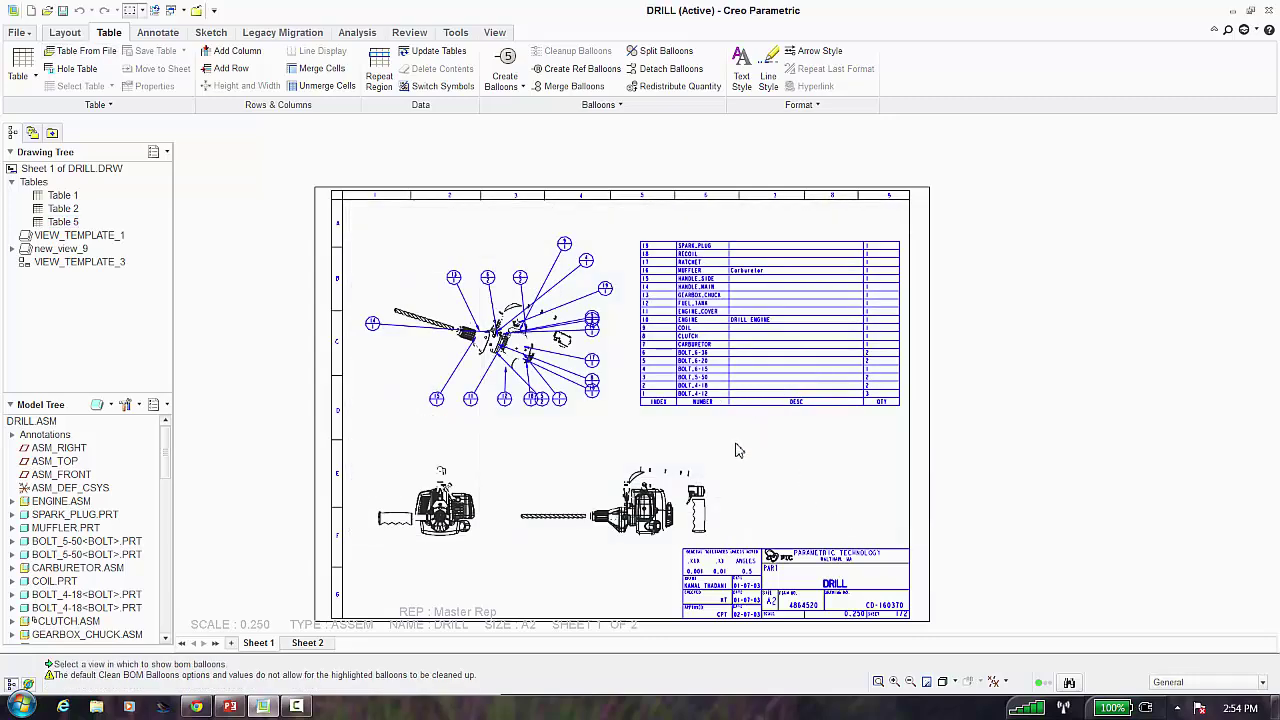
pyautogui.click(641, 410)
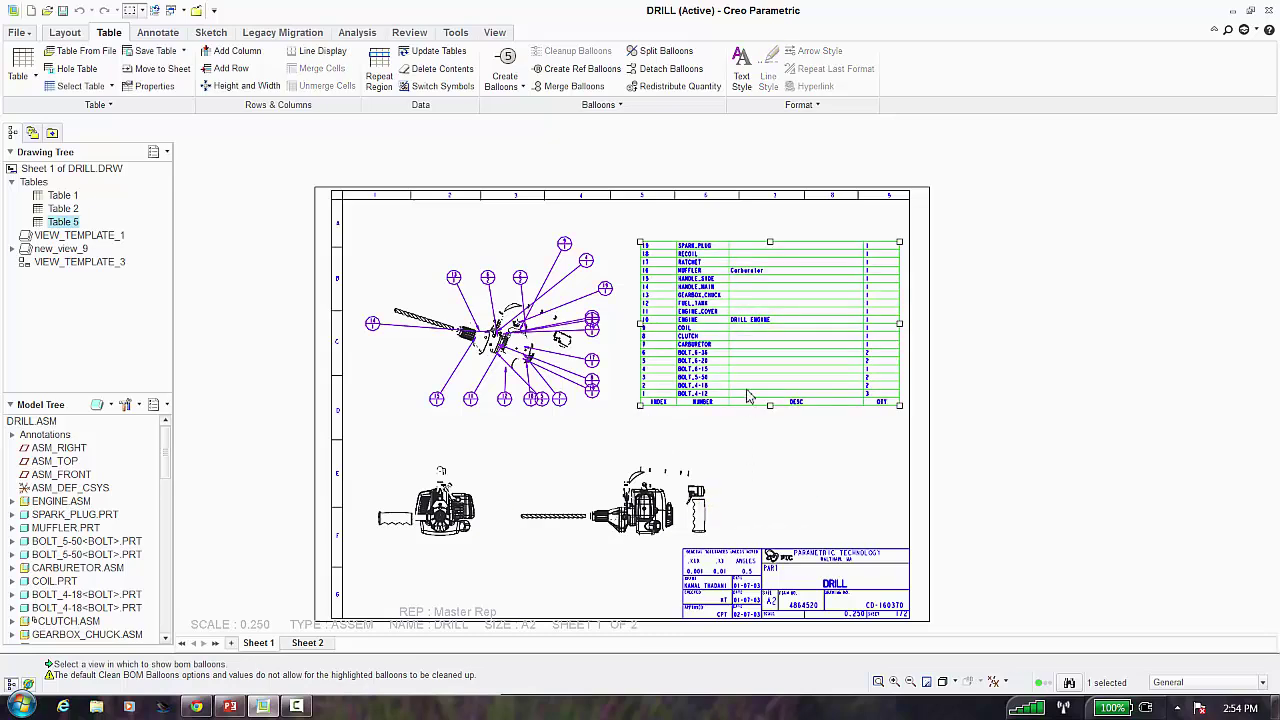
pyautogui.click(779, 458)
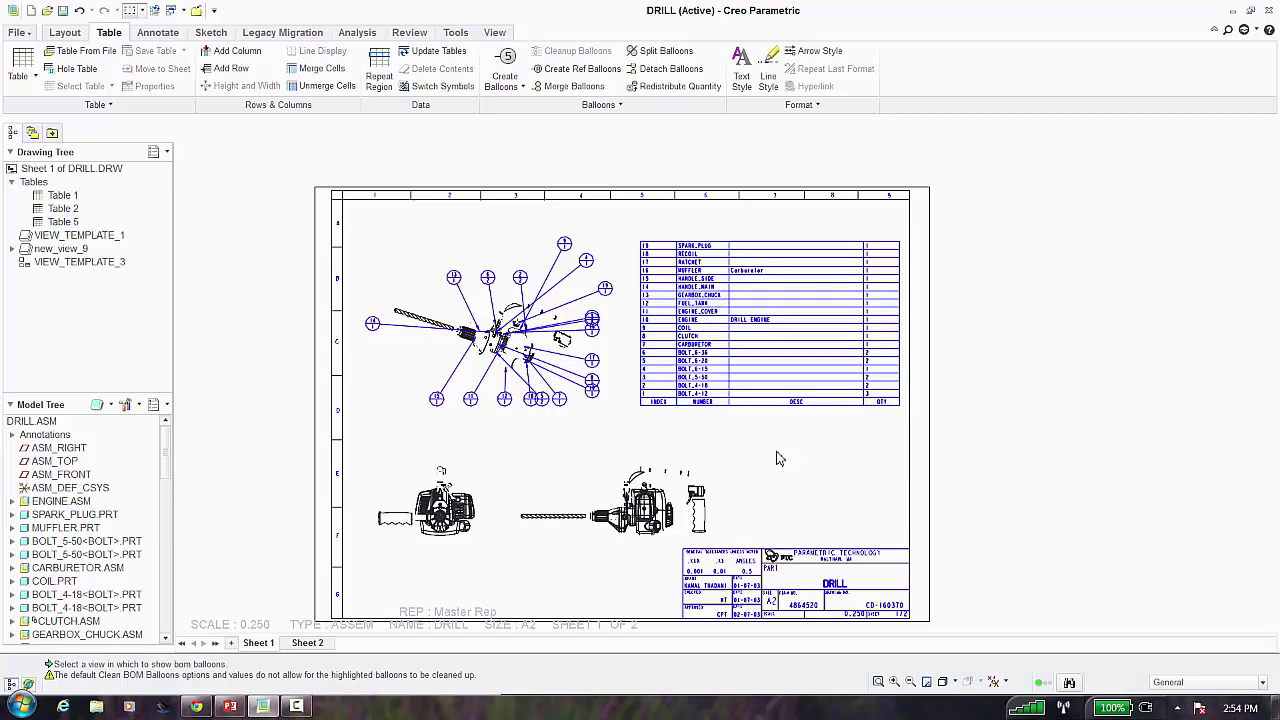
pyautogui.moveTo(305, 455)
pyautogui.mouseDown(button='middle')
pyautogui.moveTo(329, 457)
pyautogui.moveTo(343, 437)
pyautogui.mouseUp(button='middle')
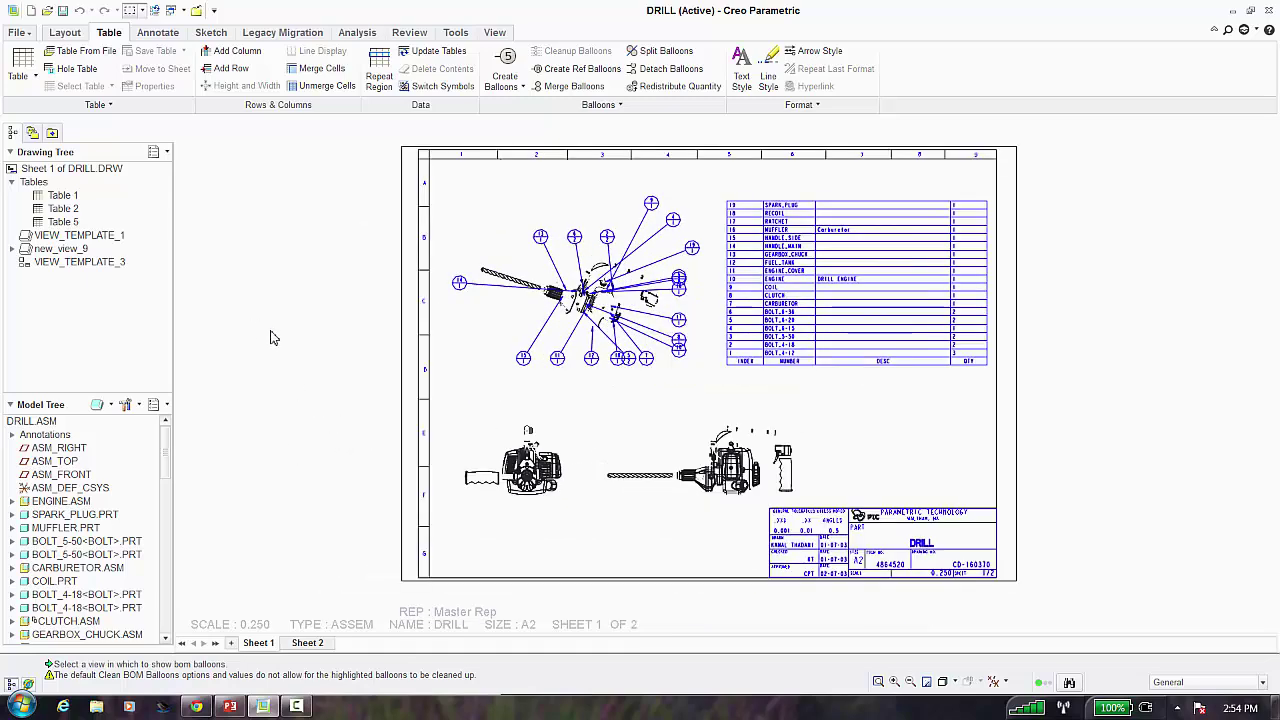
# Flip between Sheet 1 and Sheet 2 to review the DRILL drawing's sheets
pyautogui.moveTo(349, 363); pyautogui.dragTo(331, 363, button='middle')
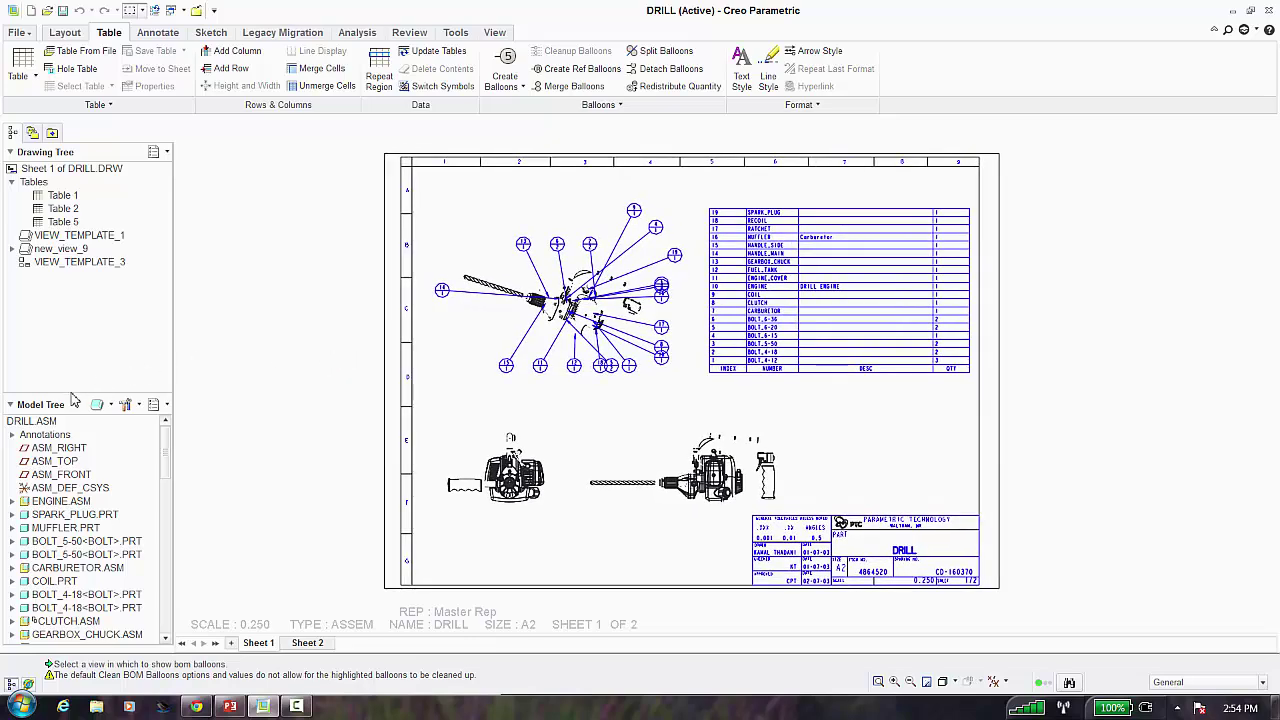
pyautogui.moveTo(73, 397); pyautogui.dragTo(73, 308)
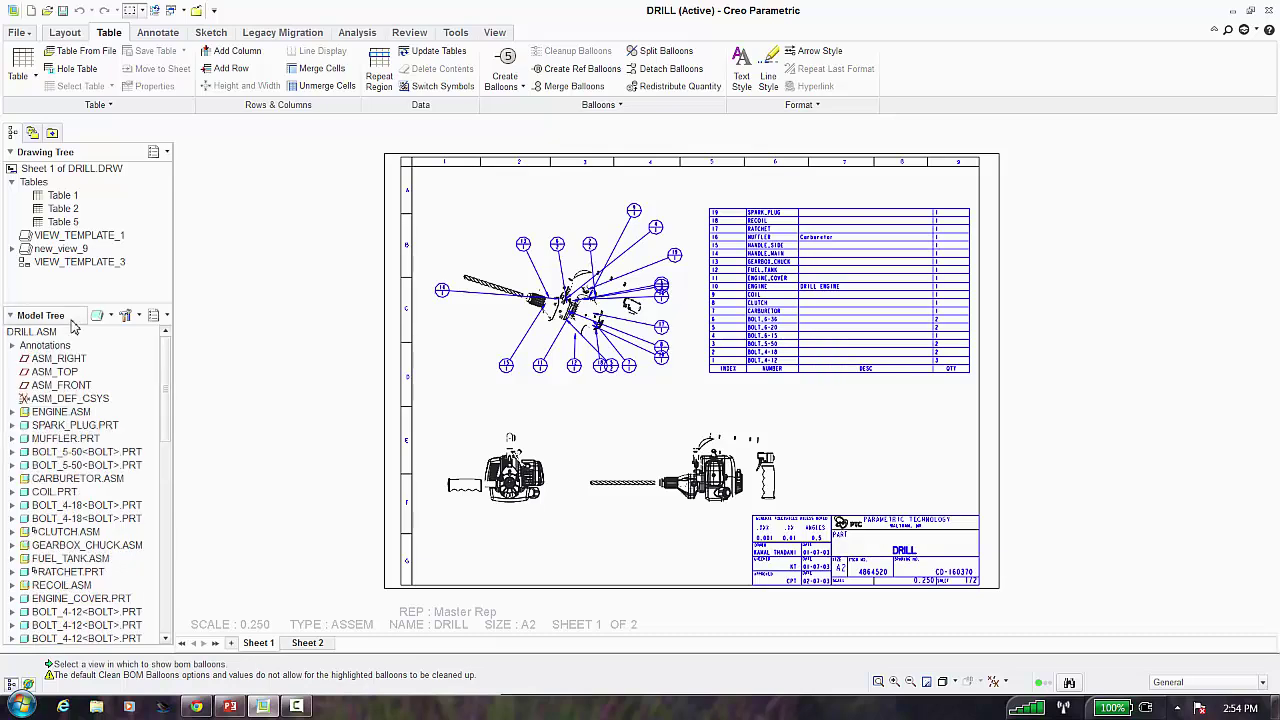
pyautogui.click(292, 643)
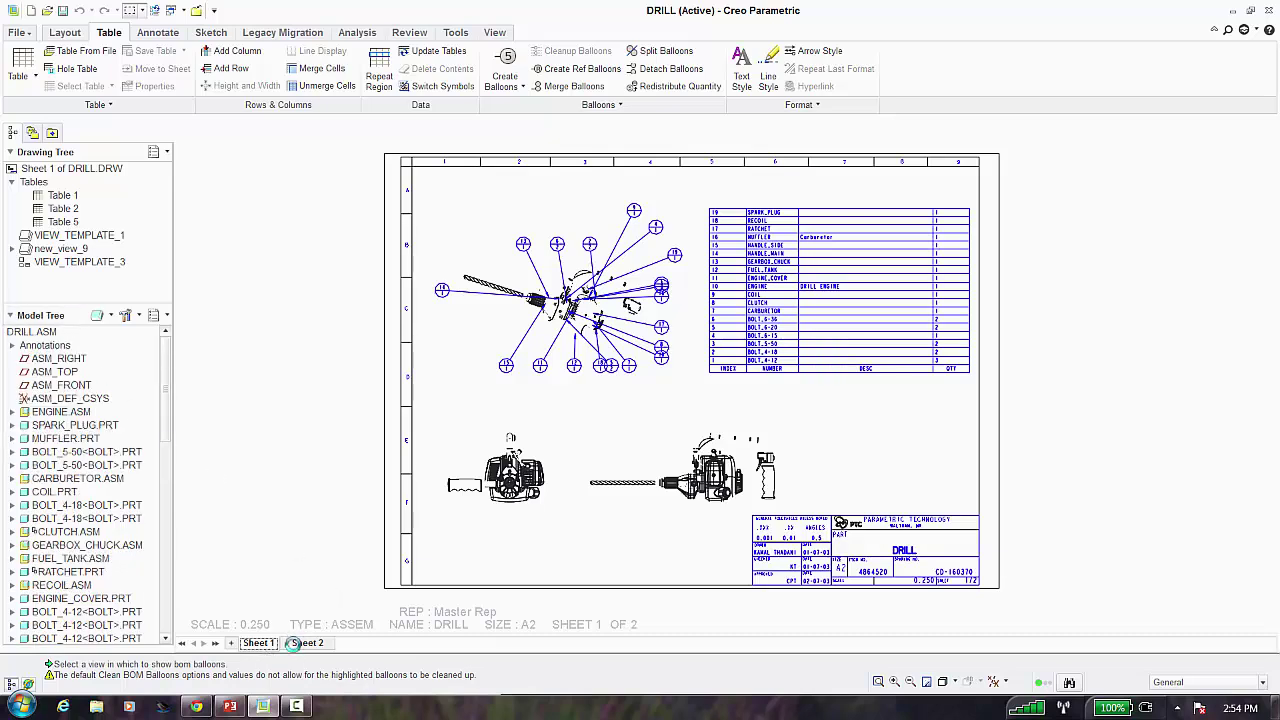
pyautogui.click(258, 643)
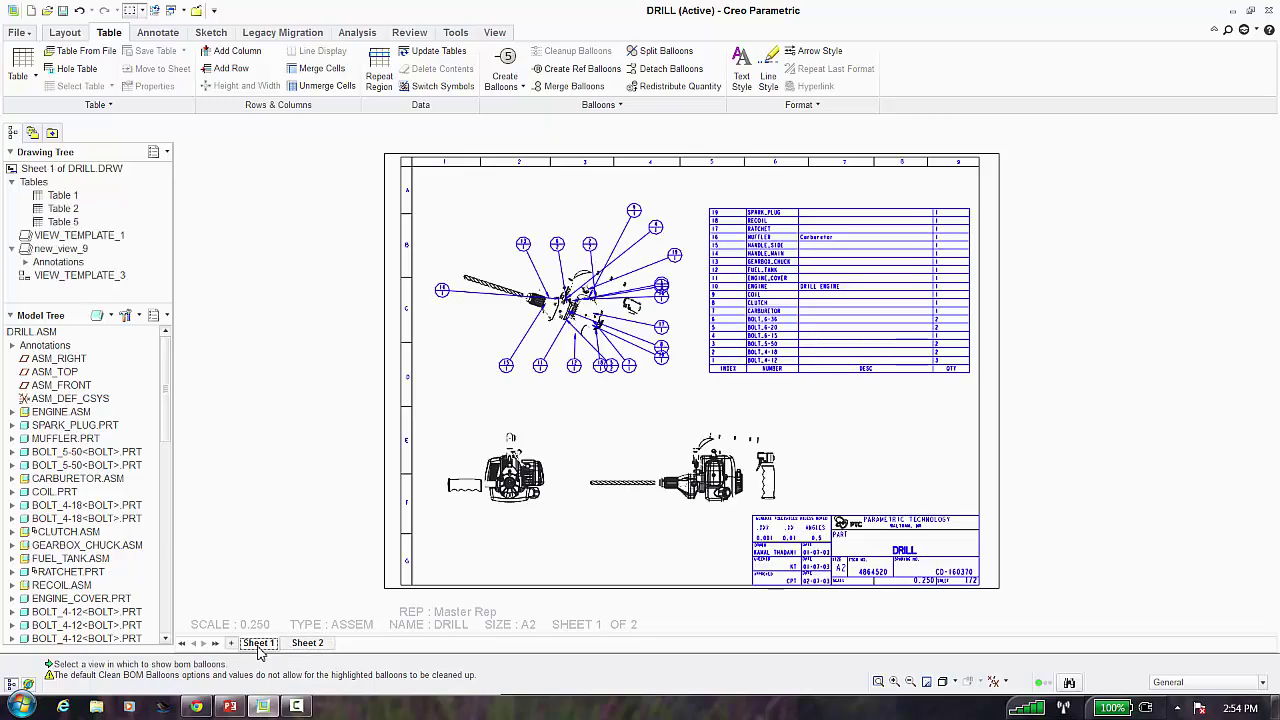
pyautogui.click(269, 646)
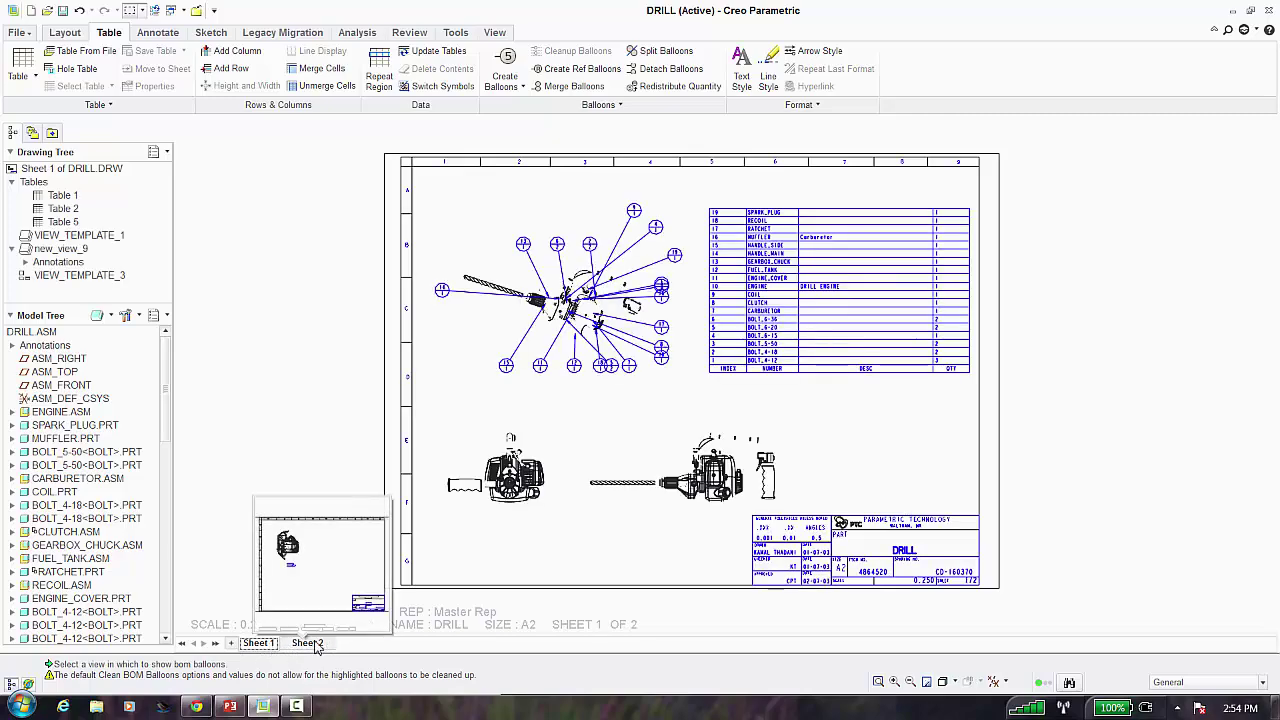
pyautogui.moveTo(269, 646)
pyautogui.click(295, 645)
pyautogui.click(262, 645)
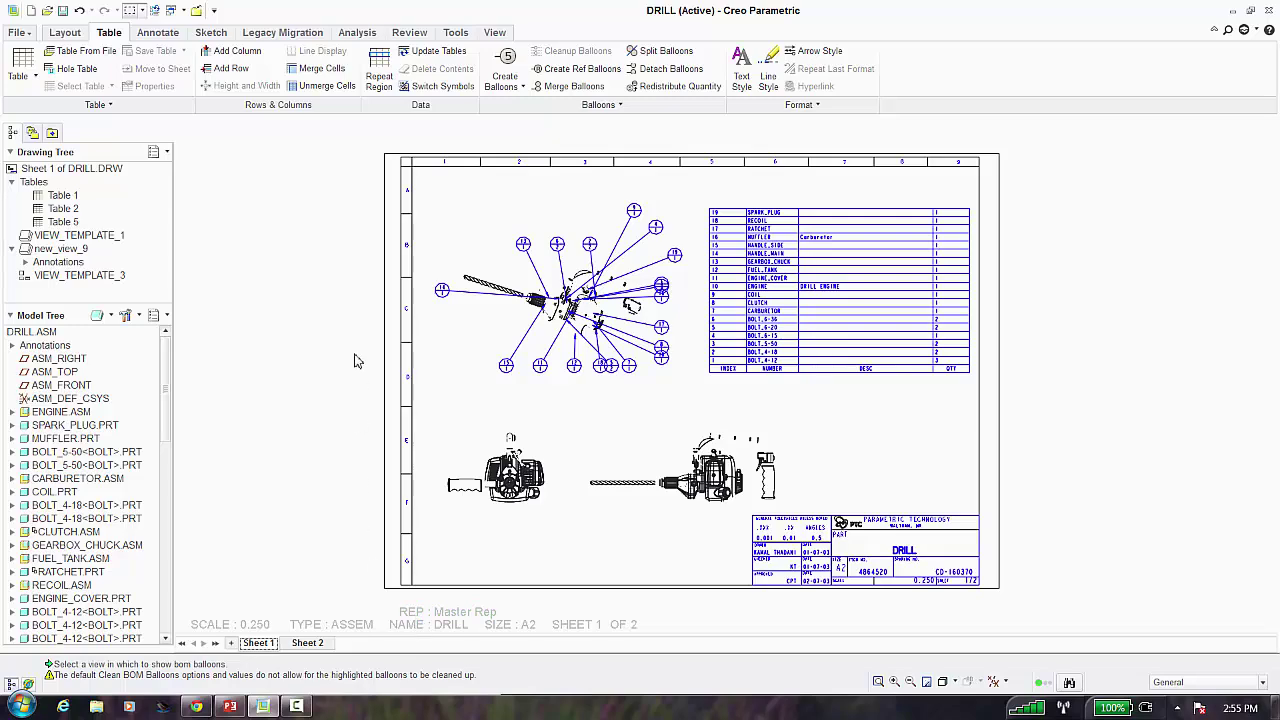
# Close the DRILL drawing and erase undisplayed objects from memory
pyautogui.click(196, 10)
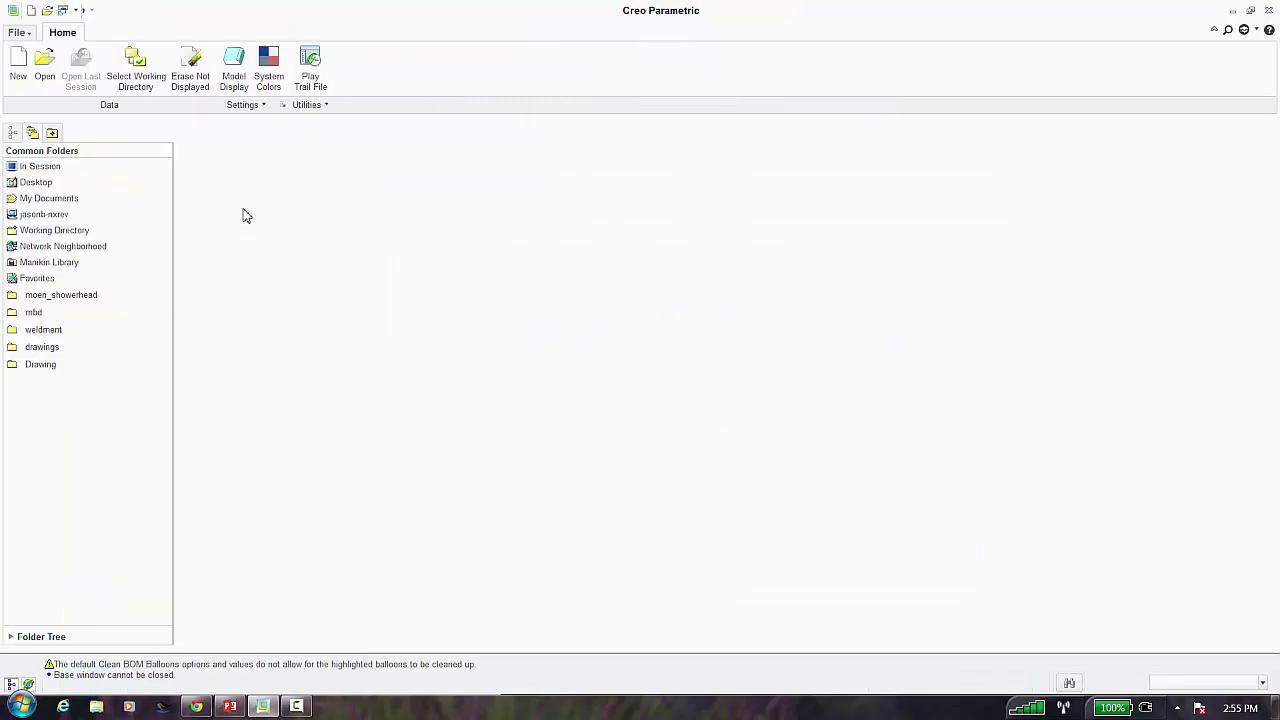
pyautogui.click(186, 90)
pyautogui.press('Return')
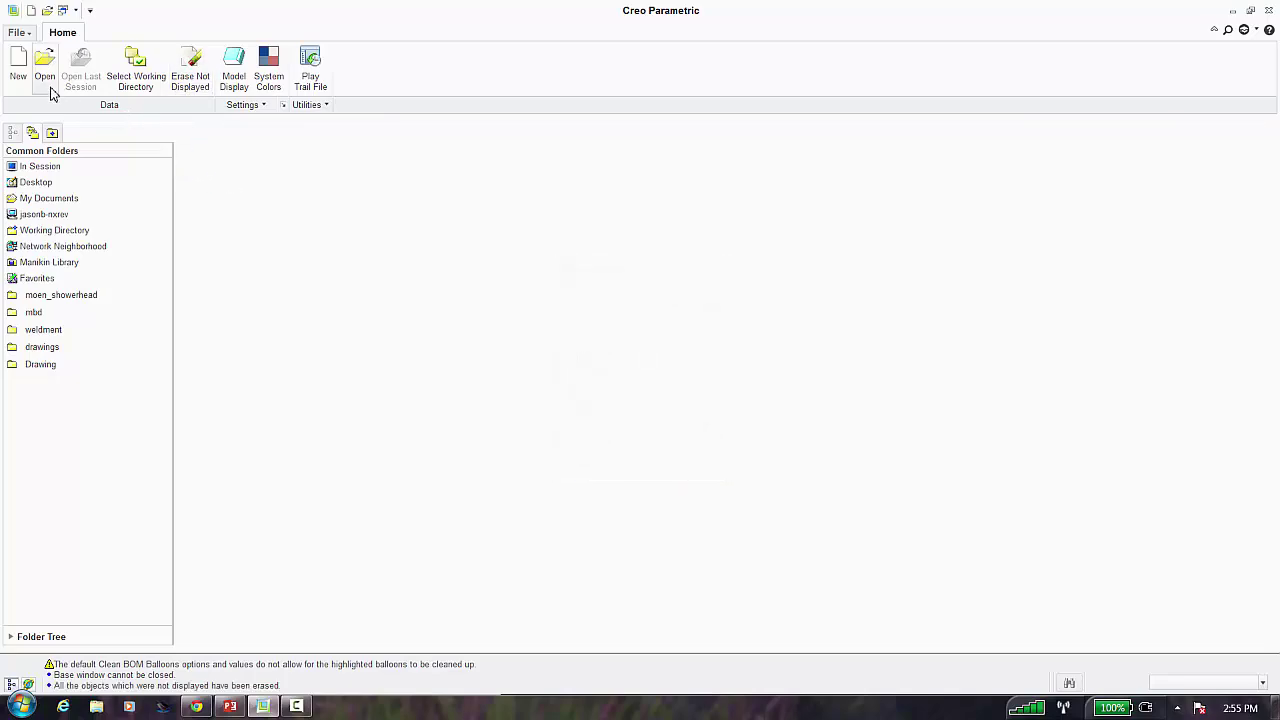
# Open drill_regen.drw from Drawing > 05 Large > Large_Drawings
pyautogui.click(45, 70)
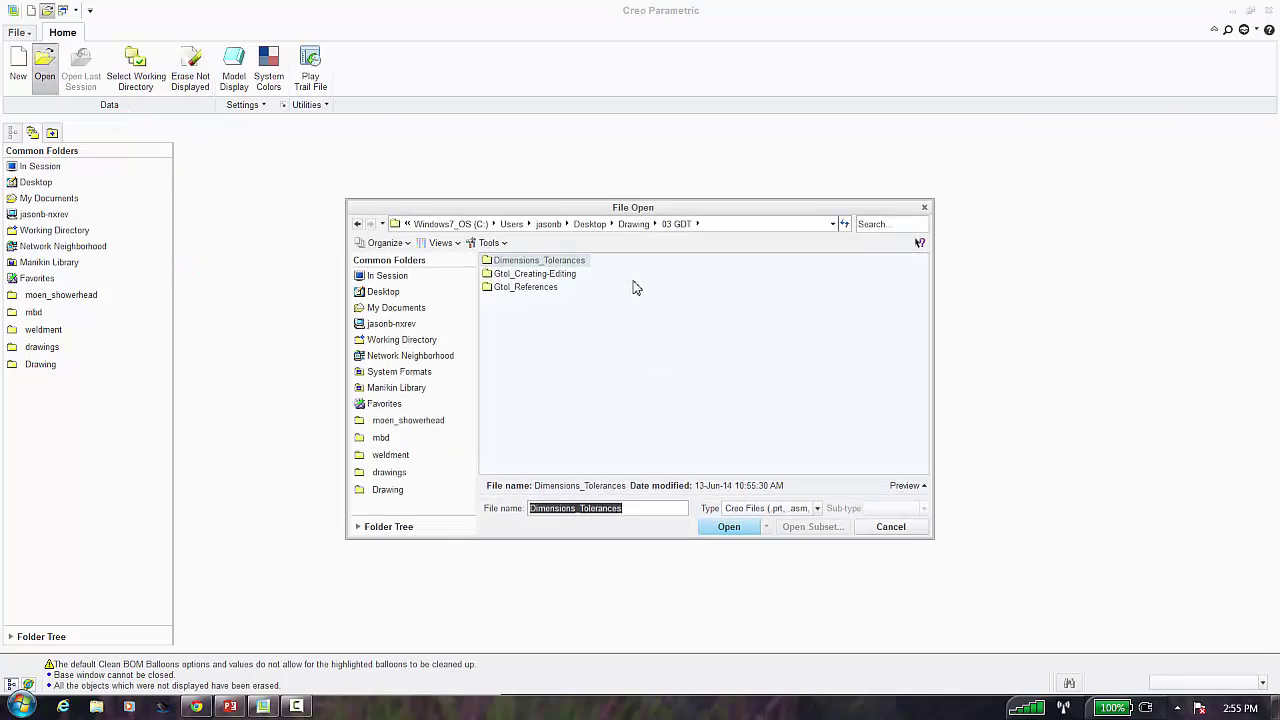
pyautogui.click(52, 366)
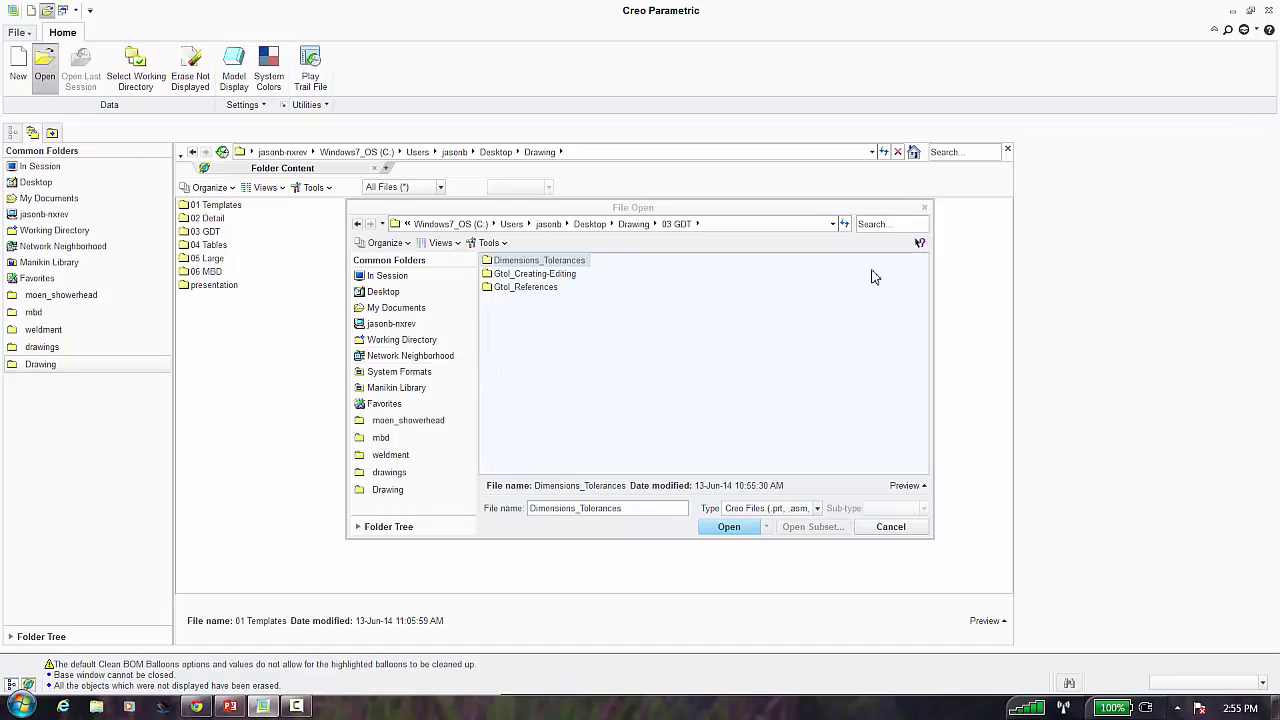
pyautogui.click(924, 207)
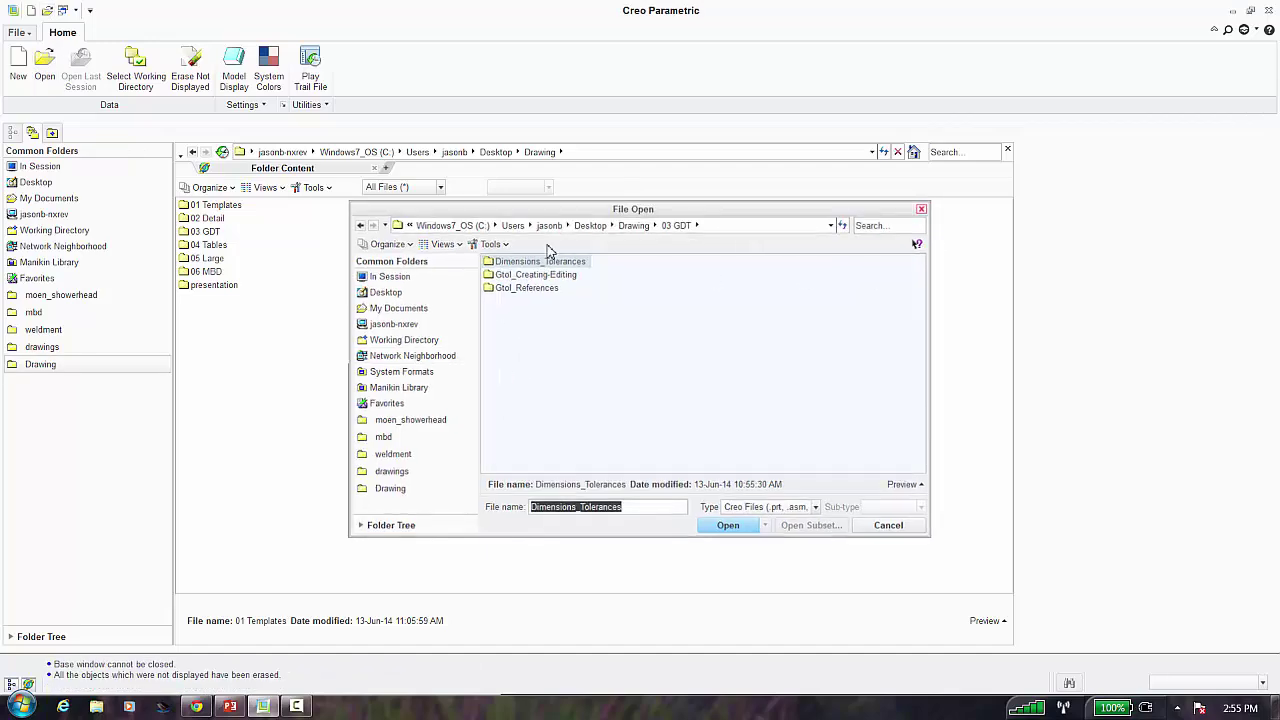
pyautogui.doubleClick(218, 259)
pyautogui.doubleClick(228, 206)
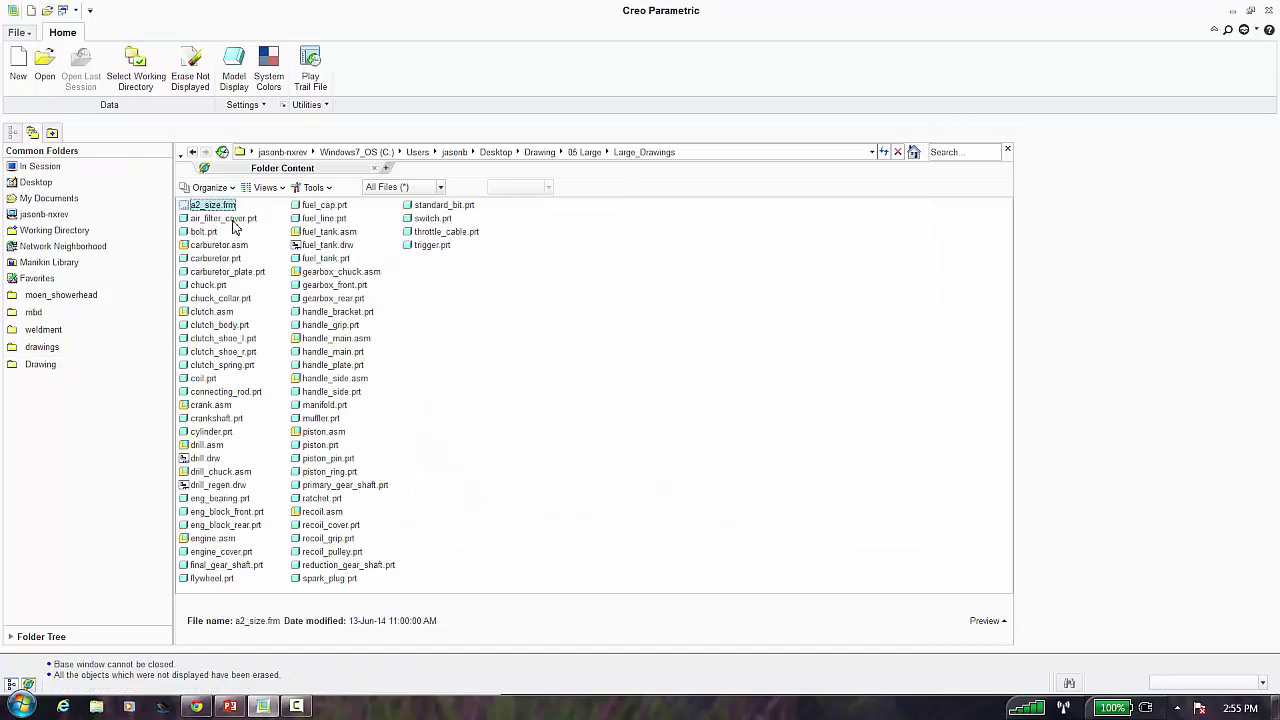
pyautogui.doubleClick(220, 486)
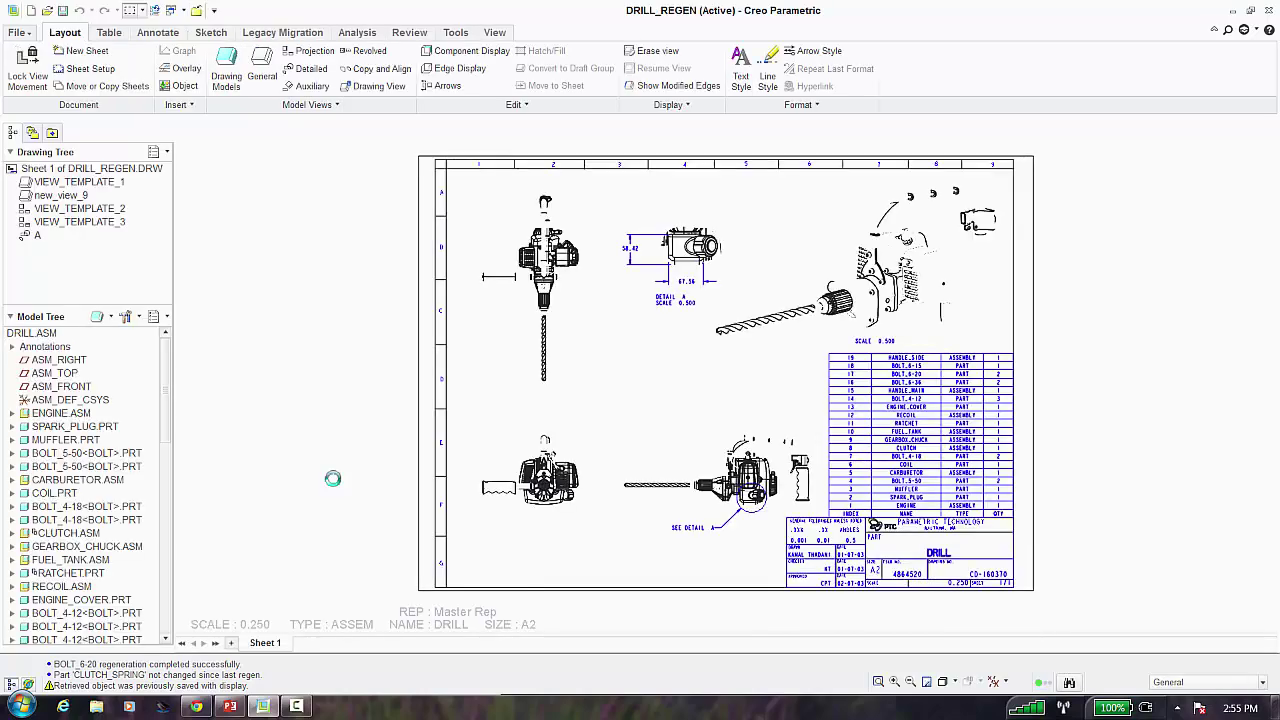
# Add Sheets 2, 3 and 4 with default parameters, then go back to Sheet 1
pyautogui.moveTo(272, 648)
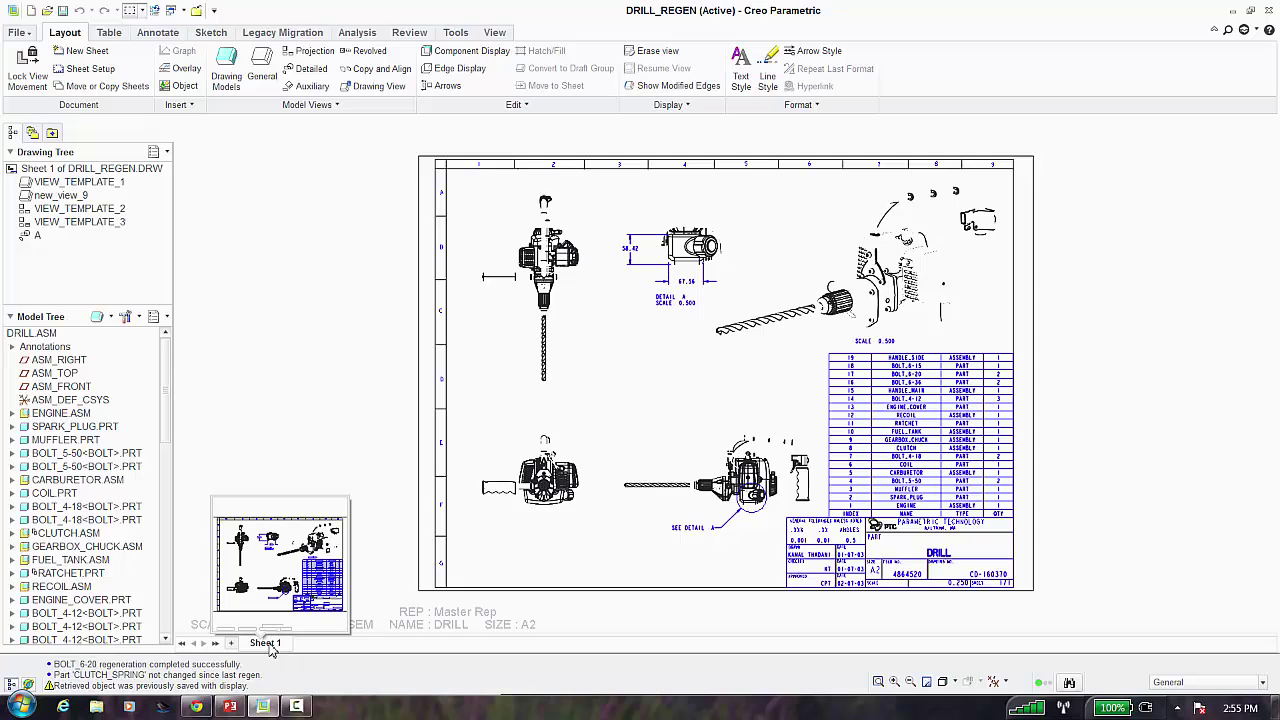
pyautogui.rightClick(270, 648)
pyautogui.click(355, 672)
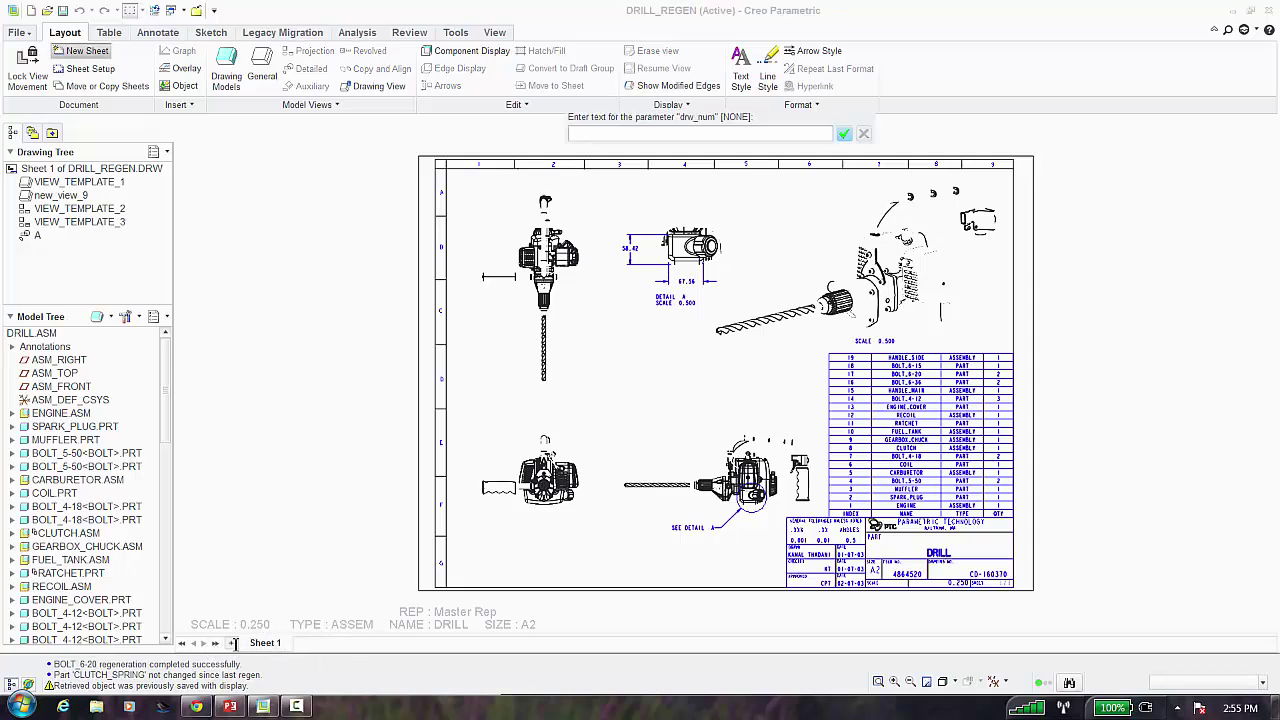
pyautogui.press('Return')
pyautogui.press('Return')
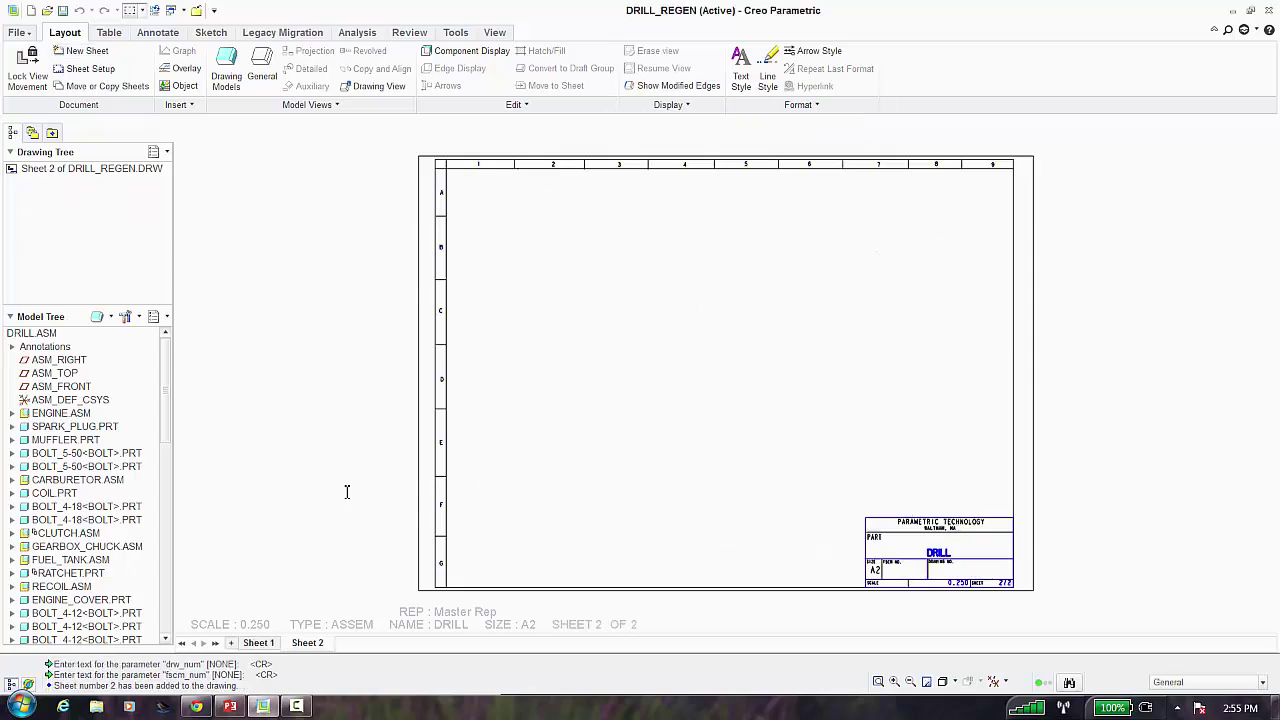
pyautogui.click(232, 644)
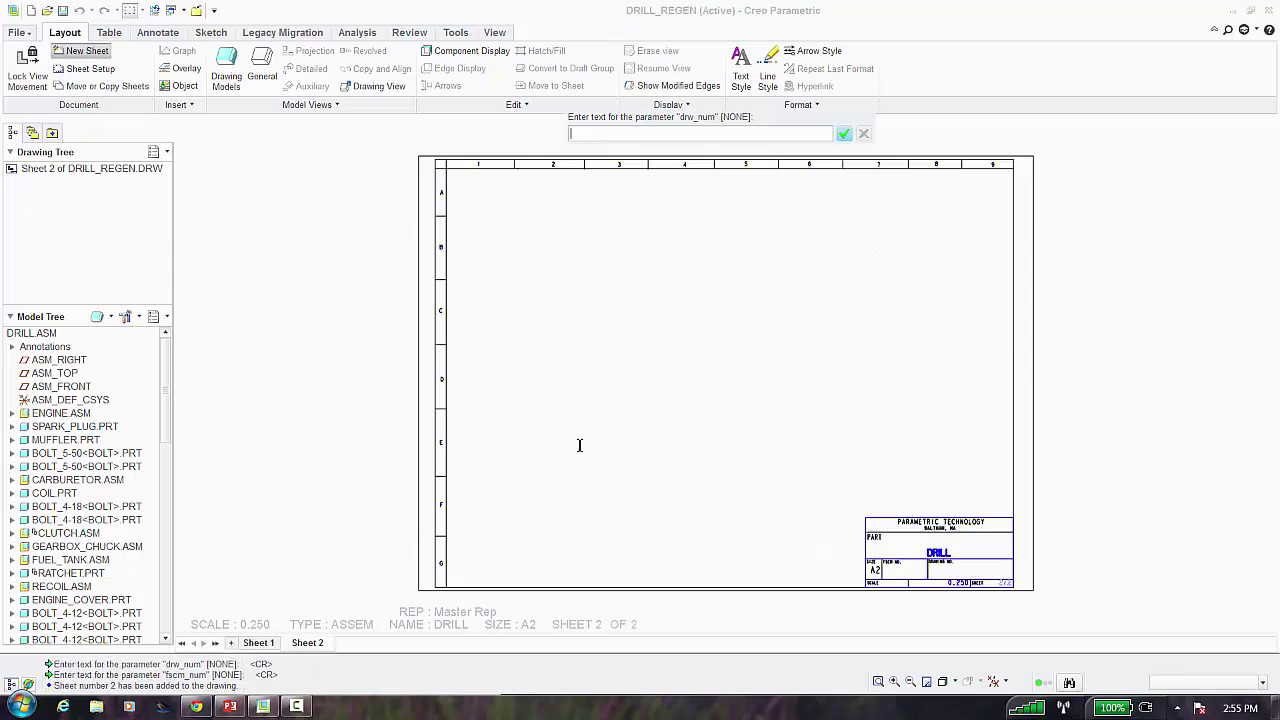
pyautogui.press('Return')
pyautogui.press('Return')
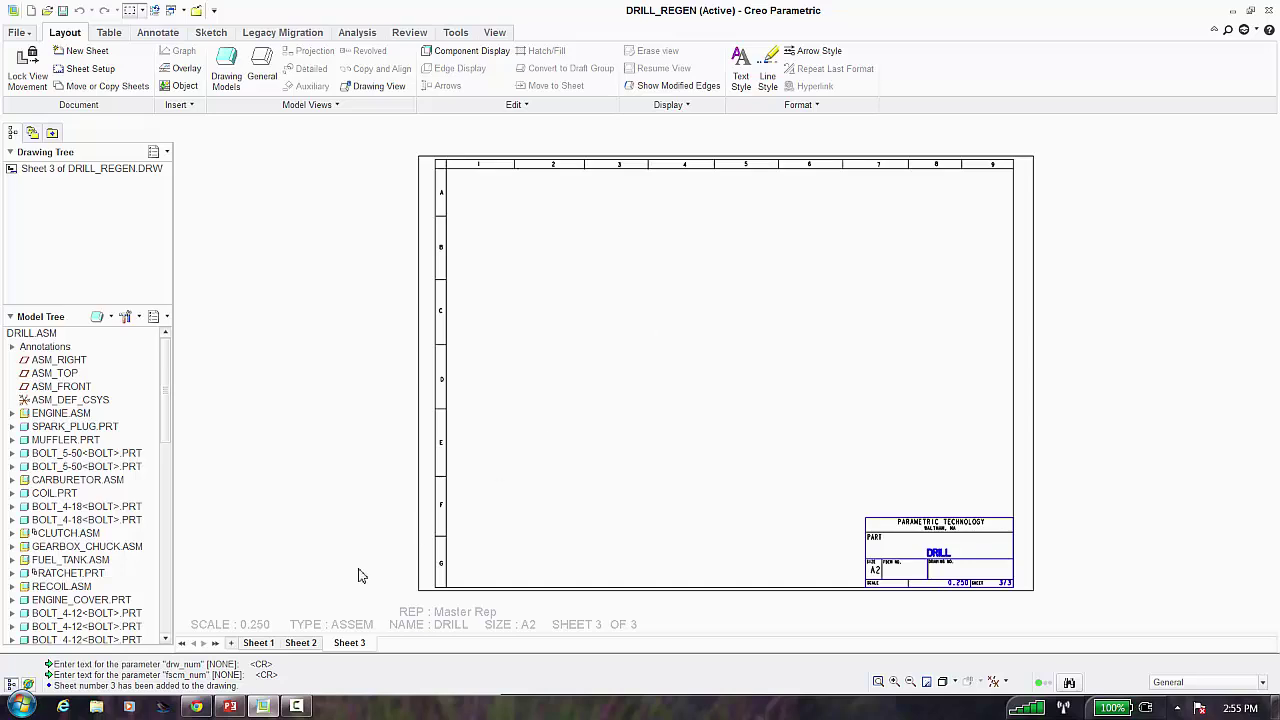
pyautogui.click(232, 644)
pyautogui.press('Return')
pyautogui.press('Return')
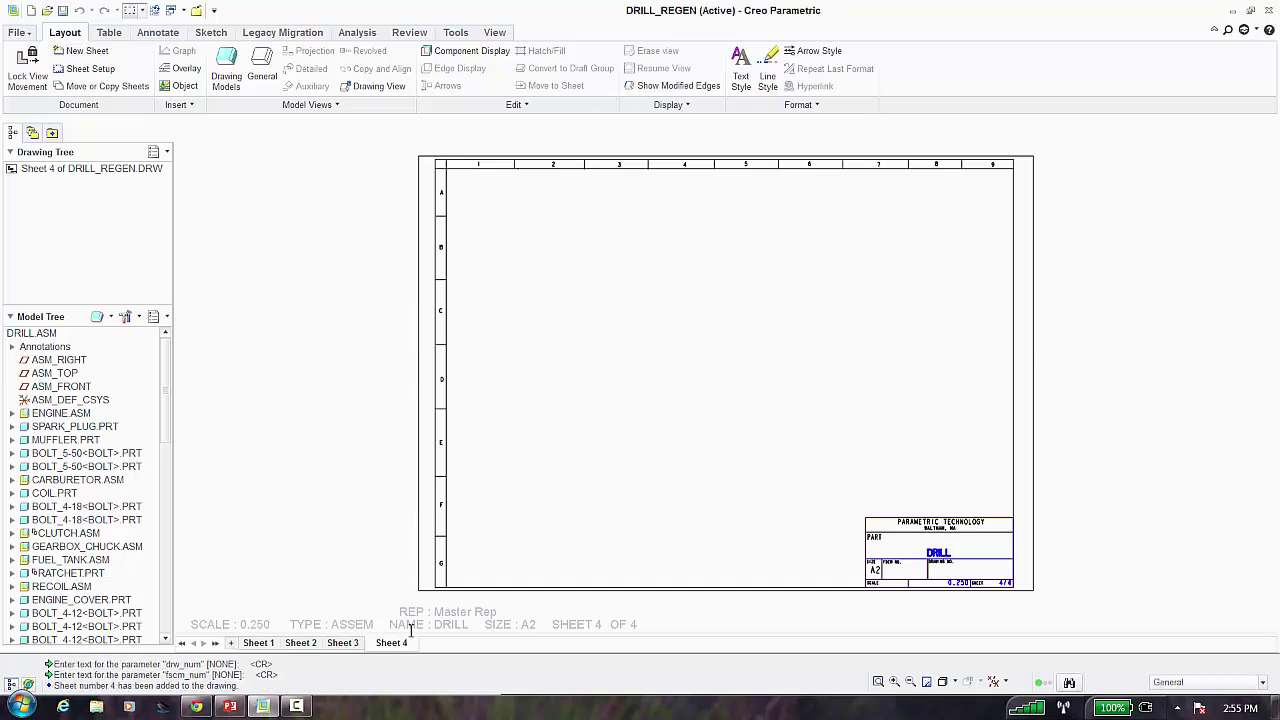
pyautogui.click(260, 644)
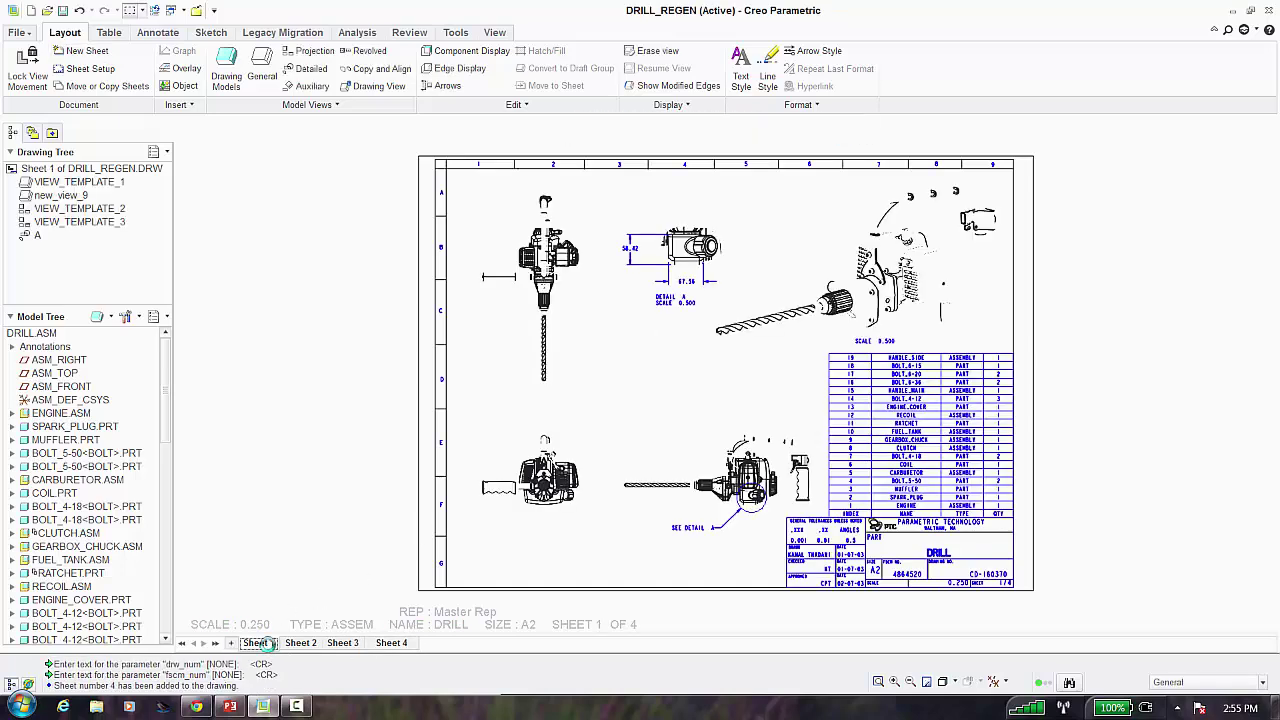
# Move the vertical drill view VIEW_TEMPLATE_2 to Sheet 2, then return to Sheet 1
pyautogui.click(549, 349)
pyautogui.rightClick(549, 347)
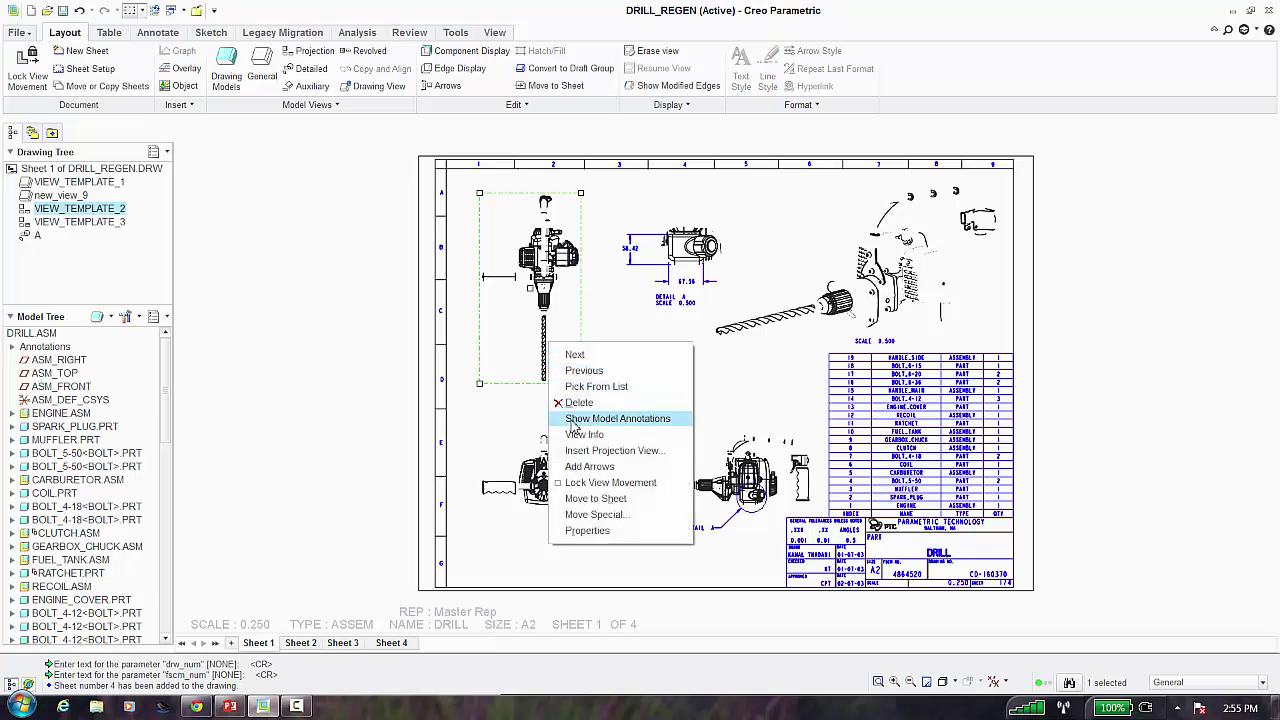
pyautogui.click(578, 499)
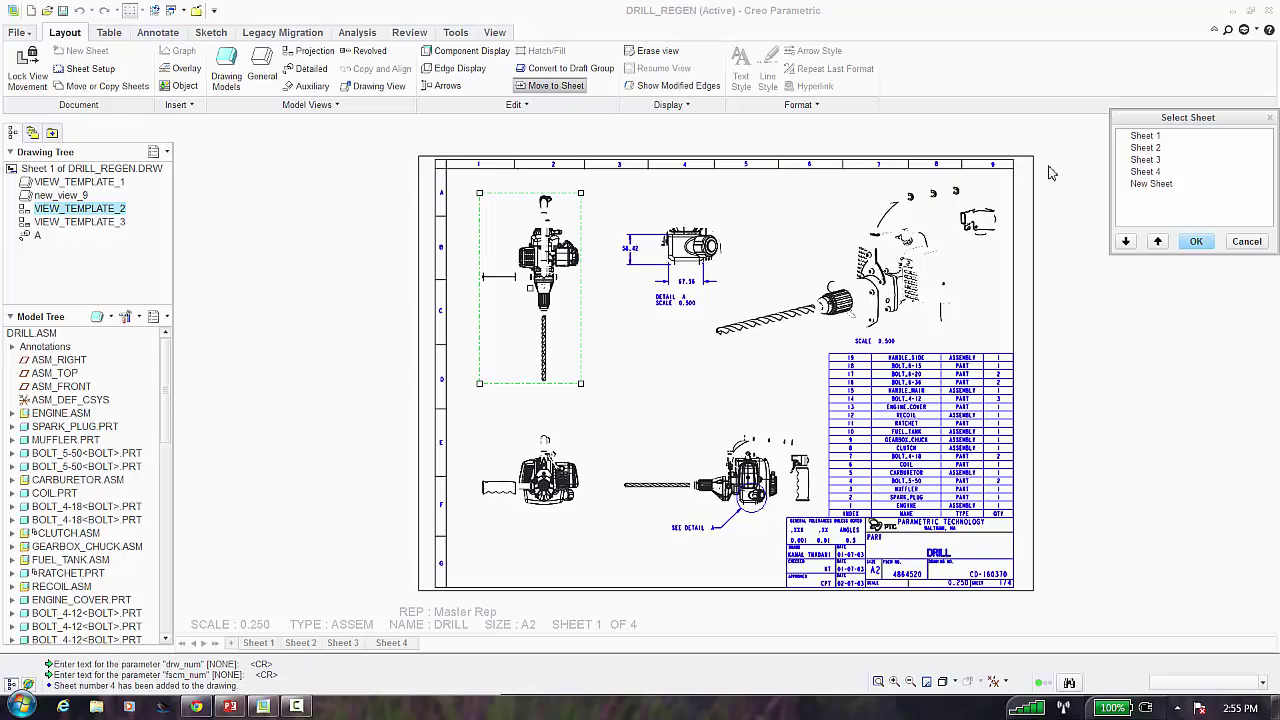
pyautogui.click(1156, 148)
pyautogui.click(1196, 241)
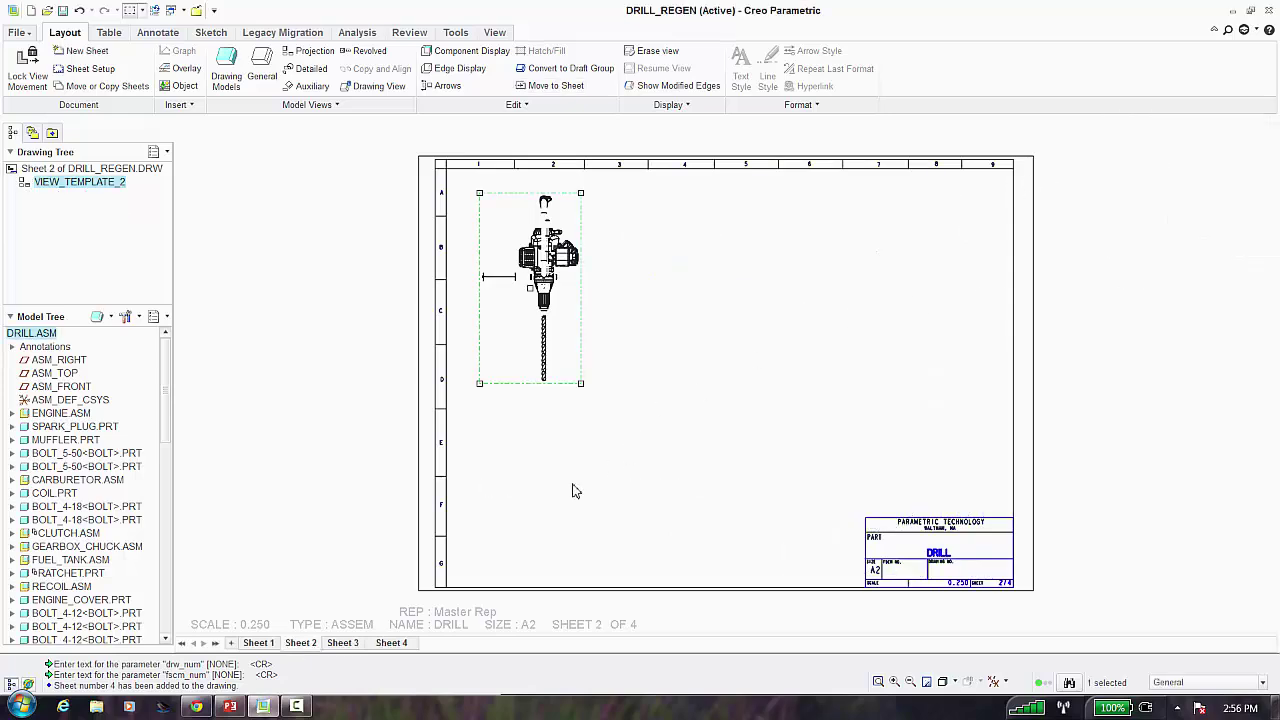
pyautogui.click(257, 643)
# Move detail view A to Sheet 3, then return to Sheet 1
pyautogui.click(690, 268)
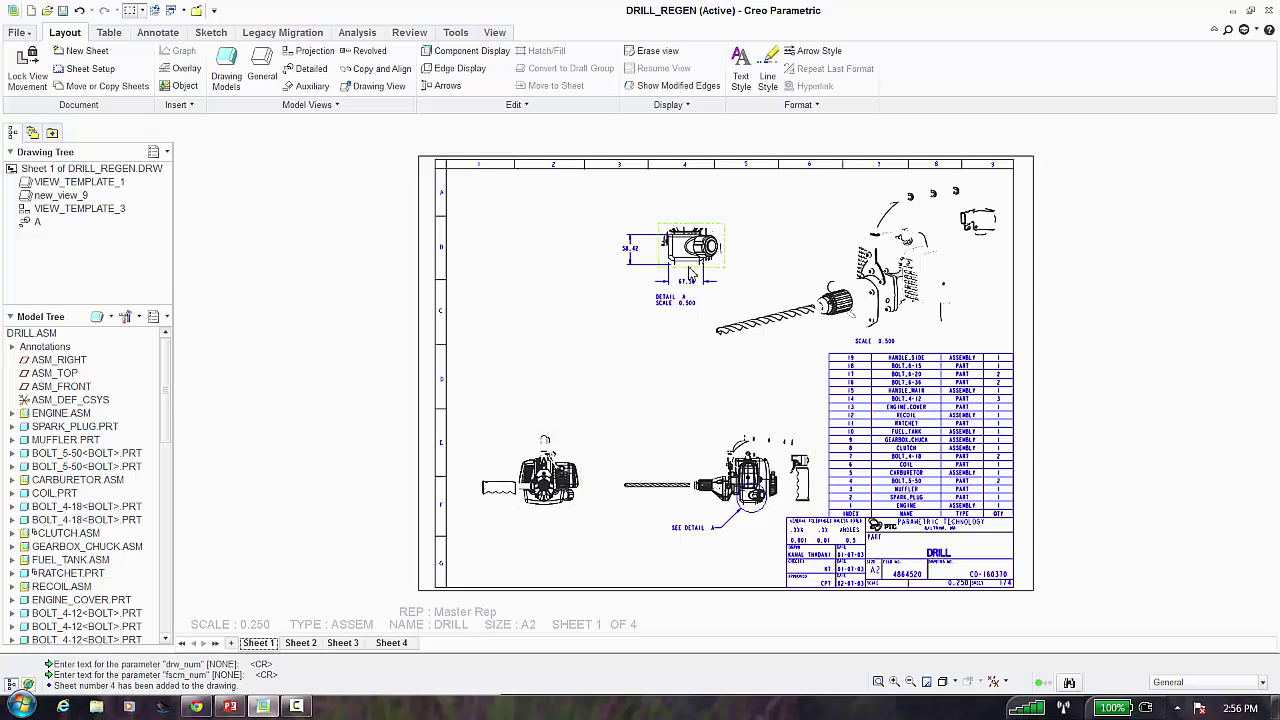
pyautogui.rightClick(690, 268)
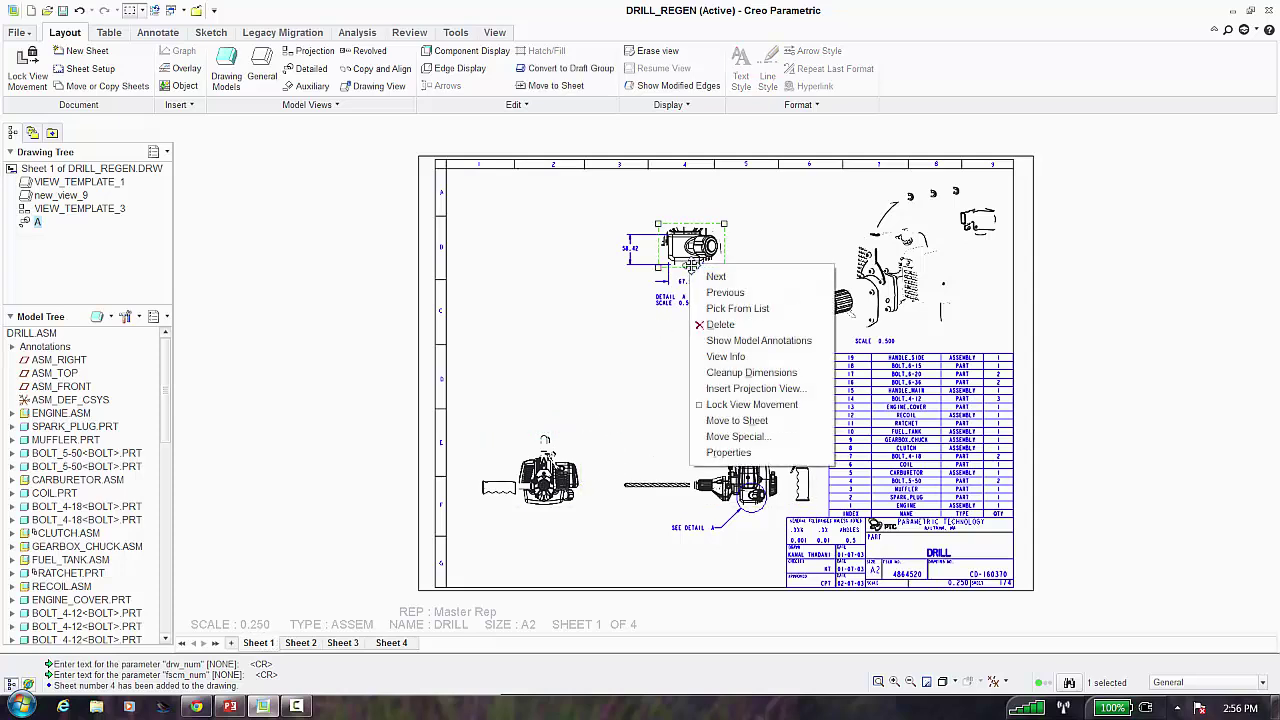
pyautogui.click(736, 420)
pyautogui.click(1150, 160)
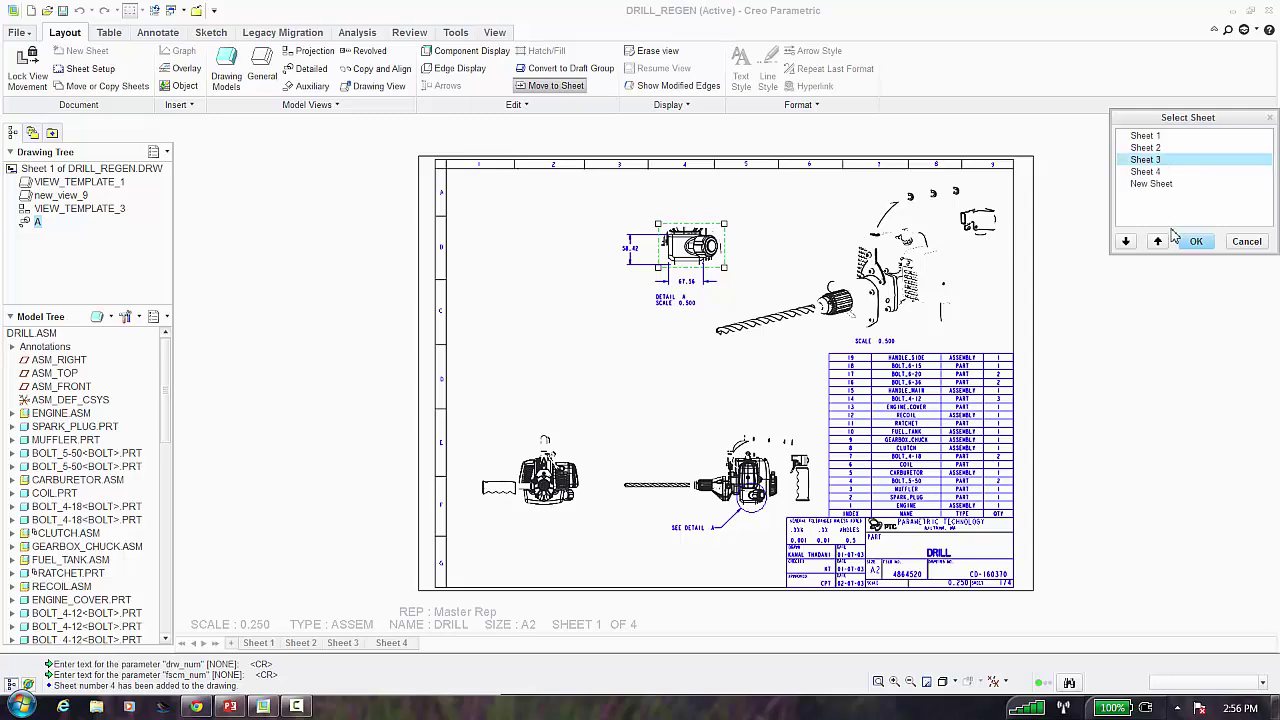
pyautogui.click(1195, 242)
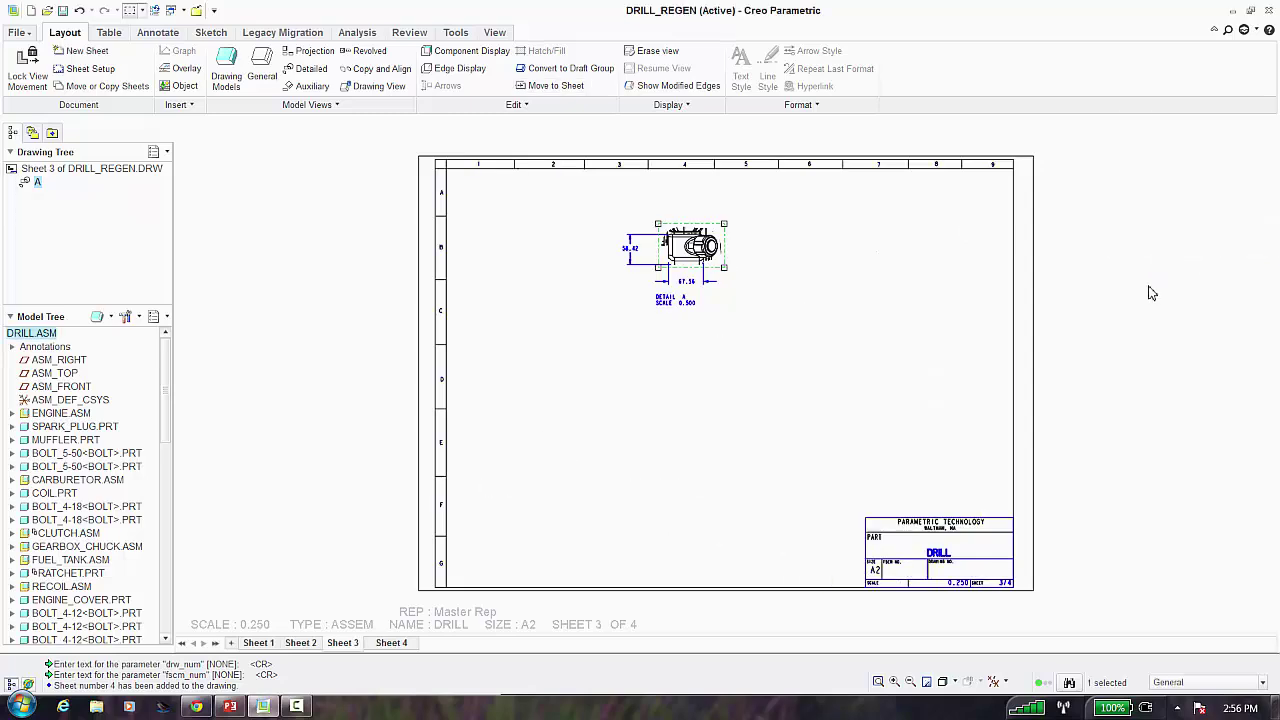
pyautogui.click(256, 643)
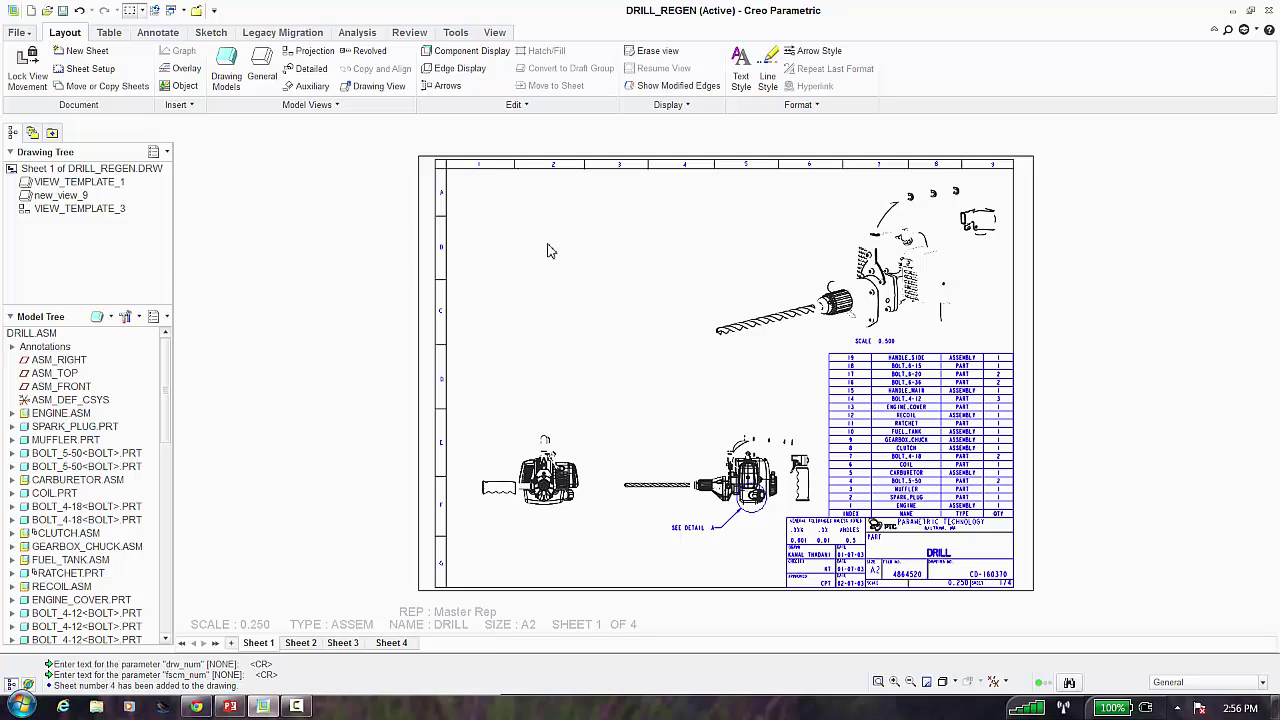
# Shift new_view_9 left on Sheet 1, then review Sheets 2–4 and return to Sheet 1
pyautogui.moveTo(923, 233); pyautogui.dragTo(680, 295)
pyautogui.click(872, 288)
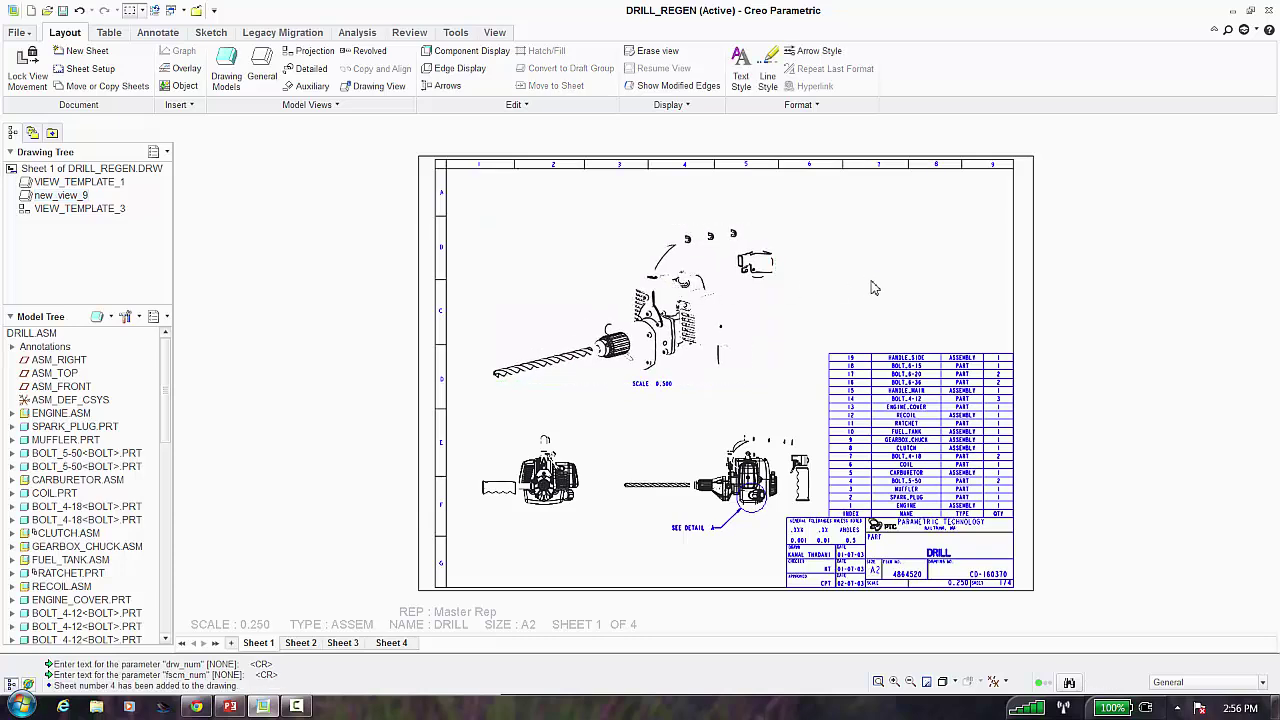
pyautogui.click(312, 643)
pyautogui.click(340, 643)
pyautogui.click(380, 645)
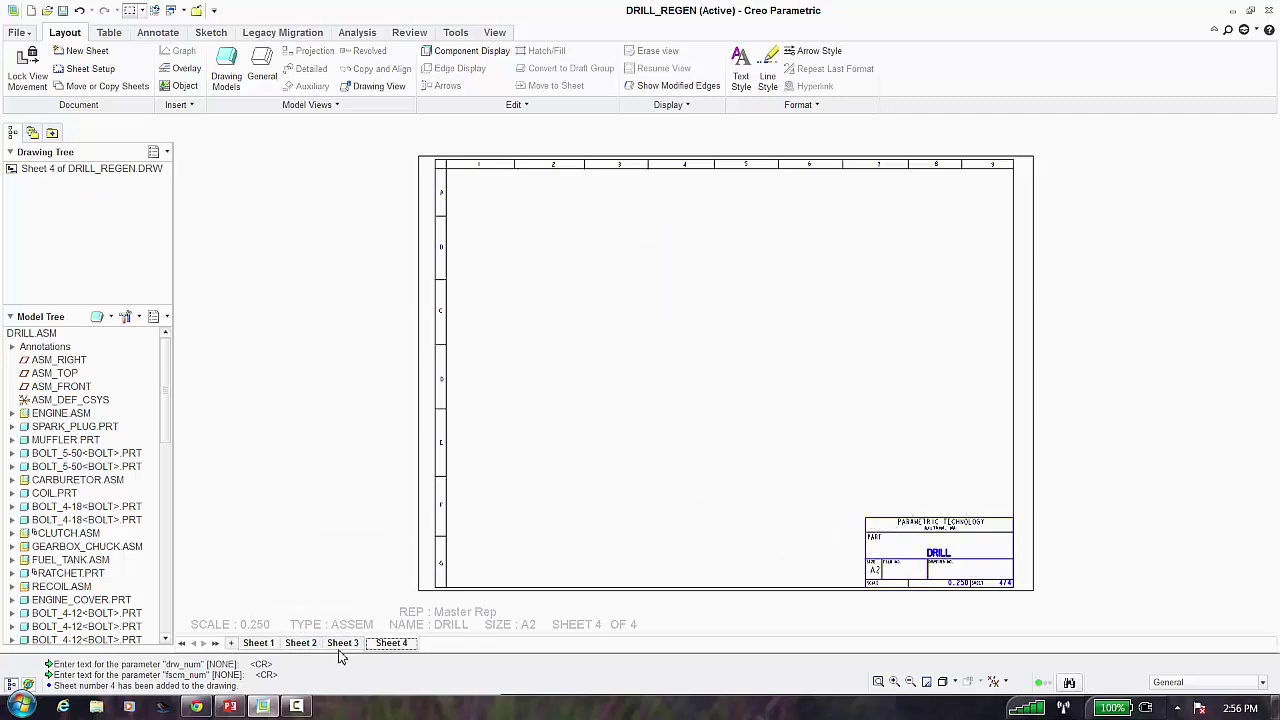
pyautogui.click(342, 643)
pyautogui.click(300, 643)
pyautogui.click(260, 643)
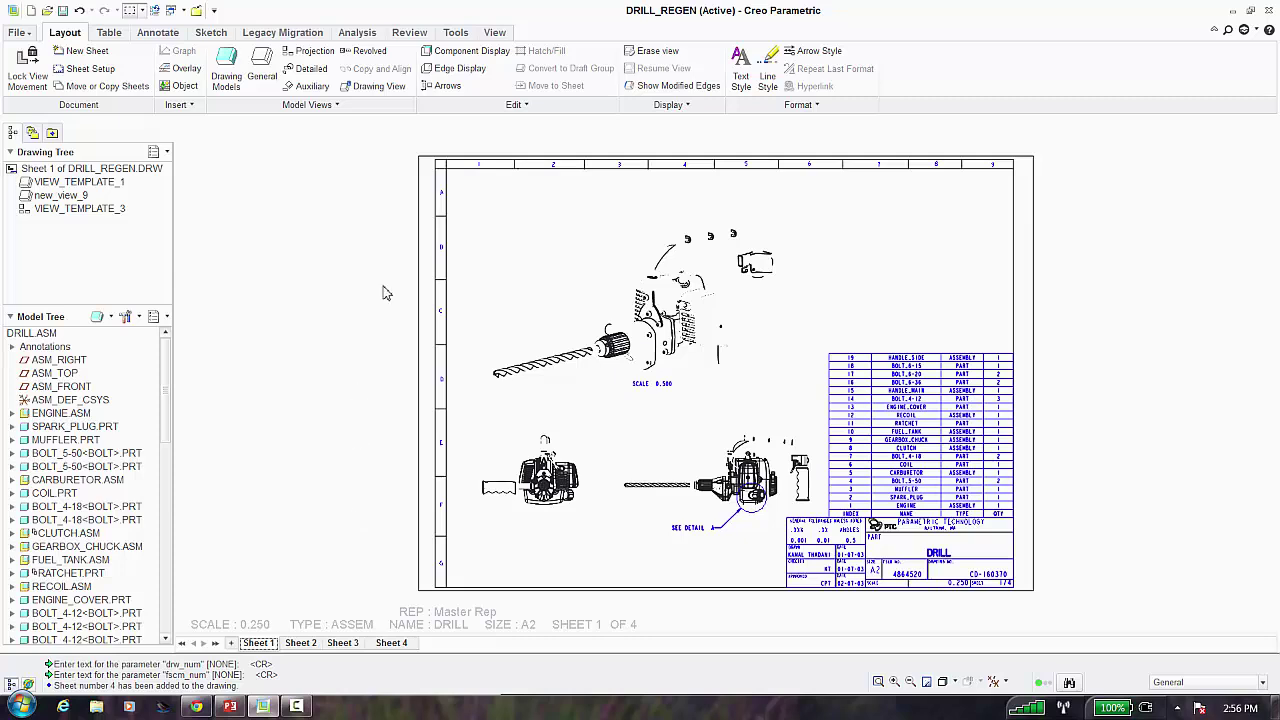
# Create a new drawing representation named Sheet 1 in the Drawing Rep Tool
pyautogui.click(455, 33)
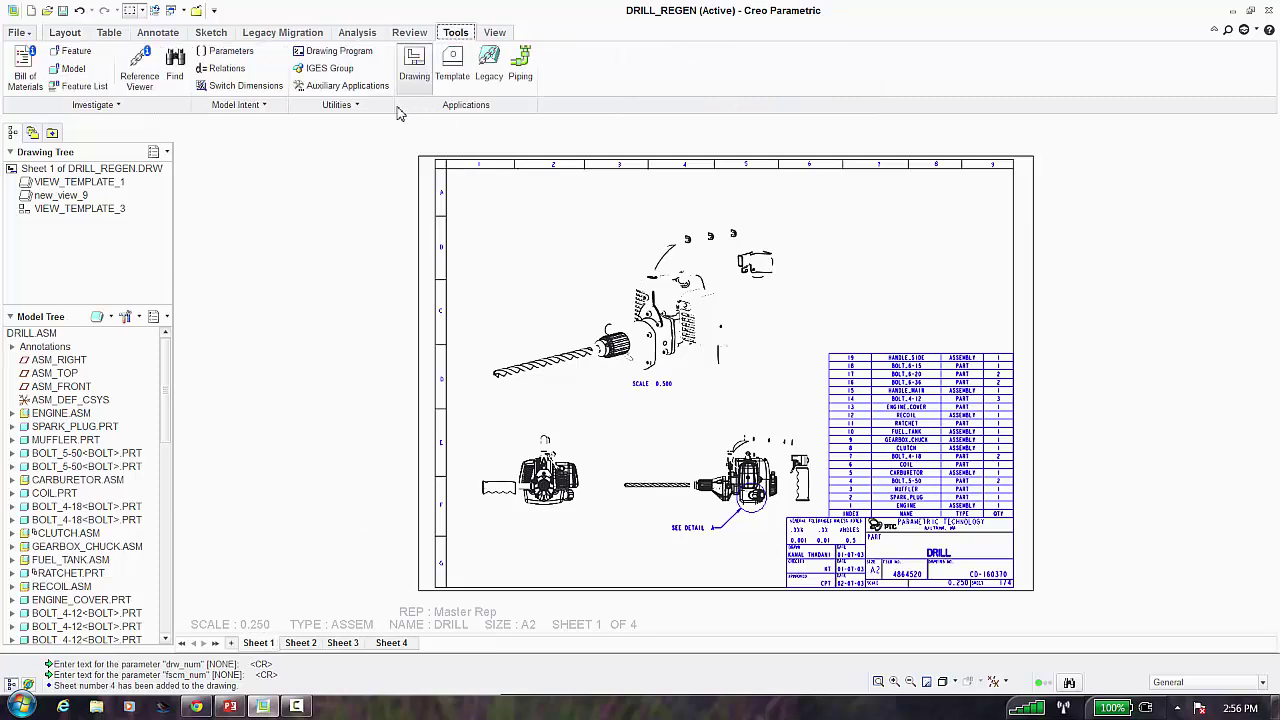
pyautogui.click(345, 104)
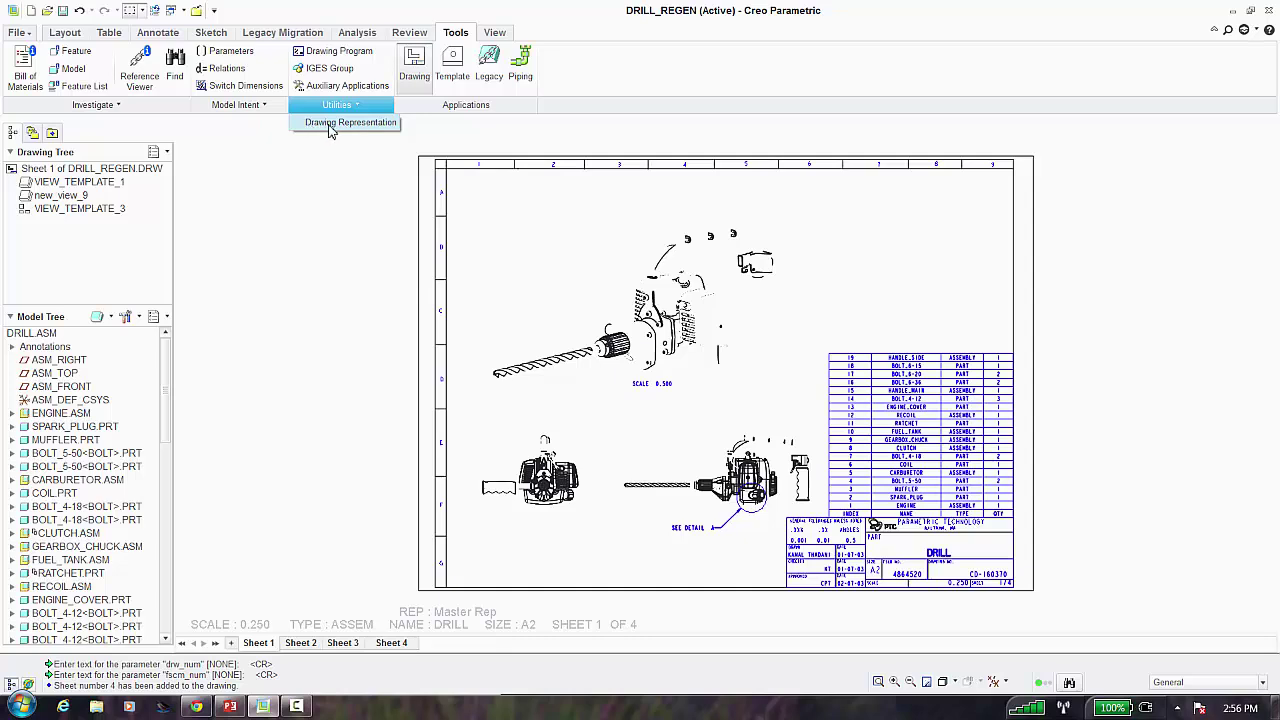
pyautogui.click(340, 122)
pyautogui.click(1211, 149)
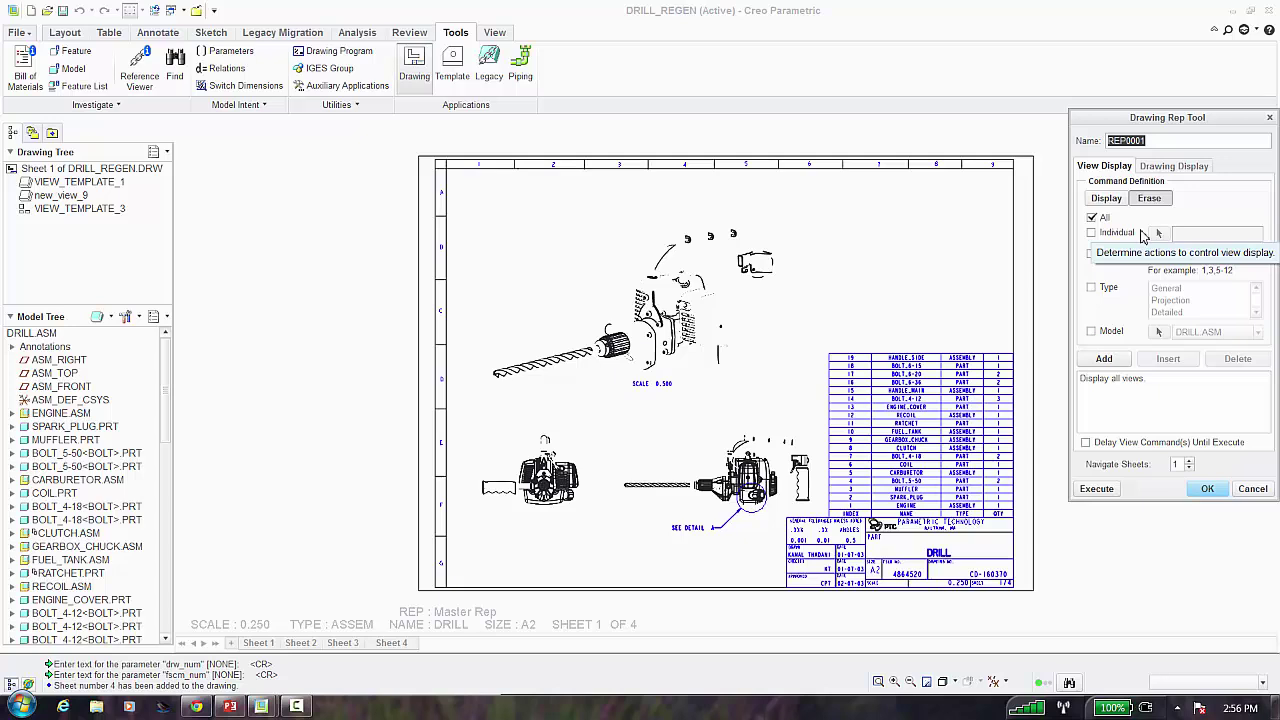
pyautogui.write('Sheet 1')
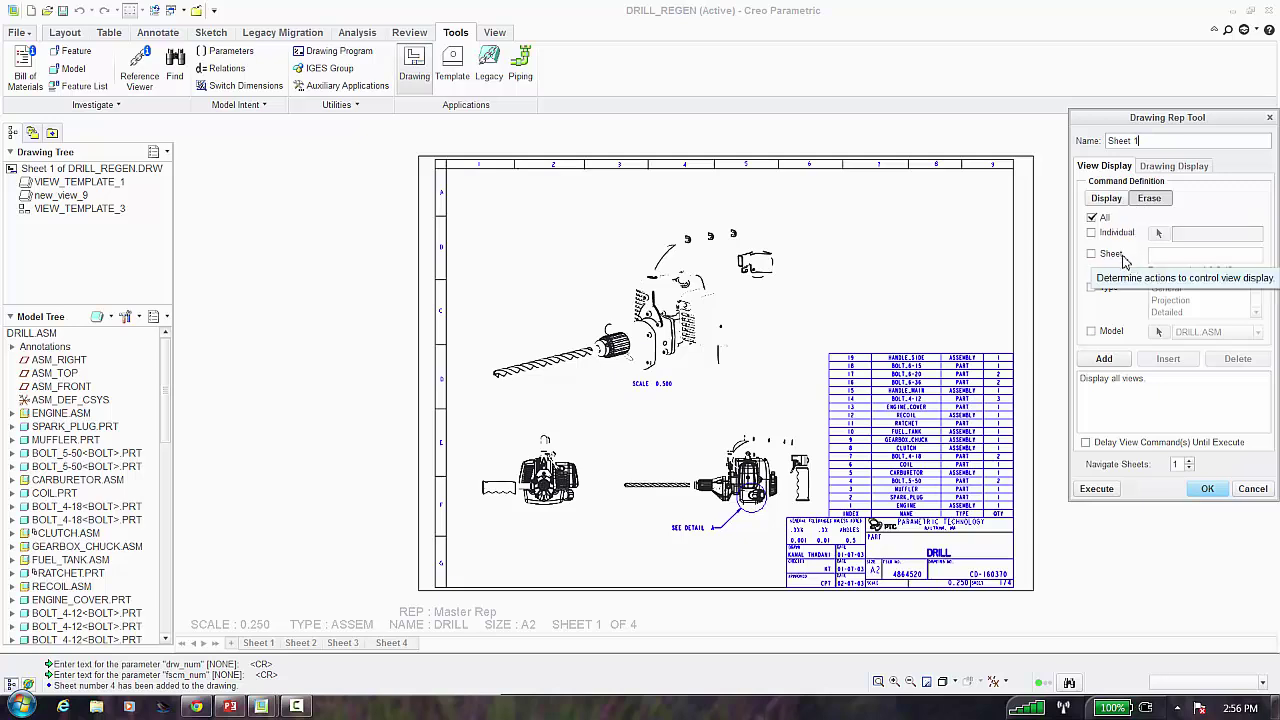
# Delete the default 'Display all views' command and add a sheet 1 command
pyautogui.click(1110, 385)
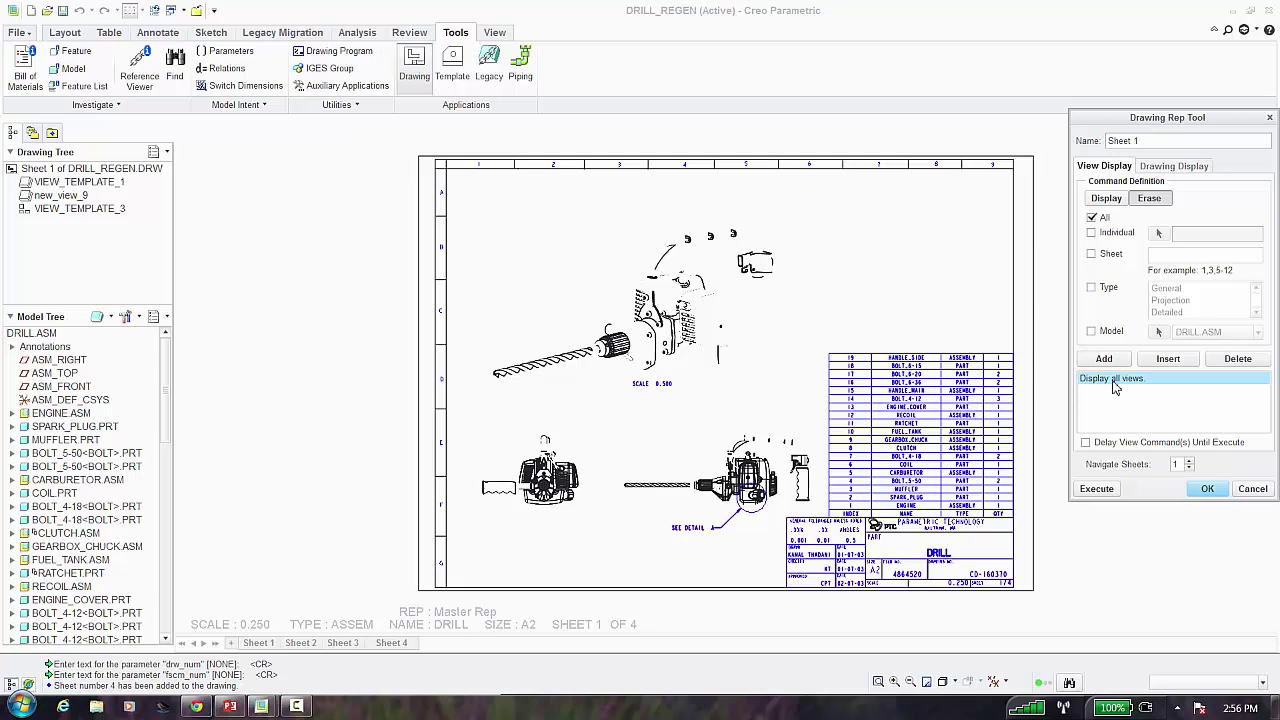
pyautogui.click(1226, 362)
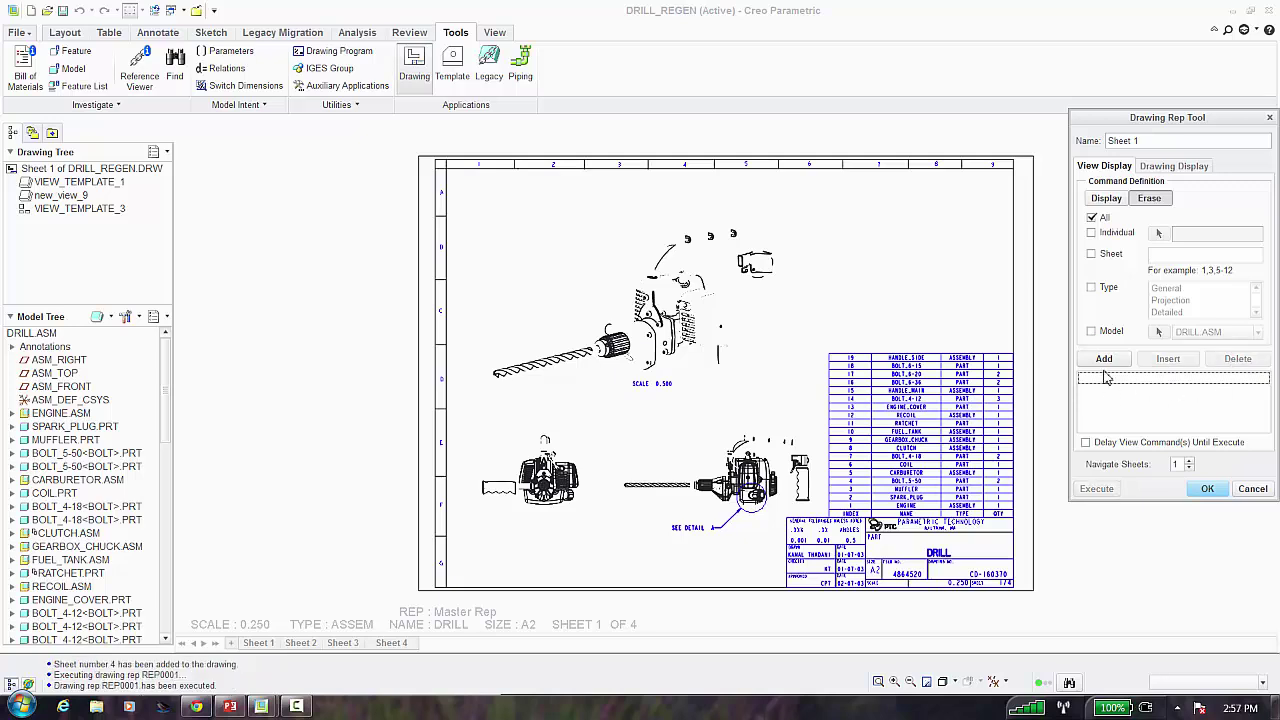
pyautogui.click(1093, 255)
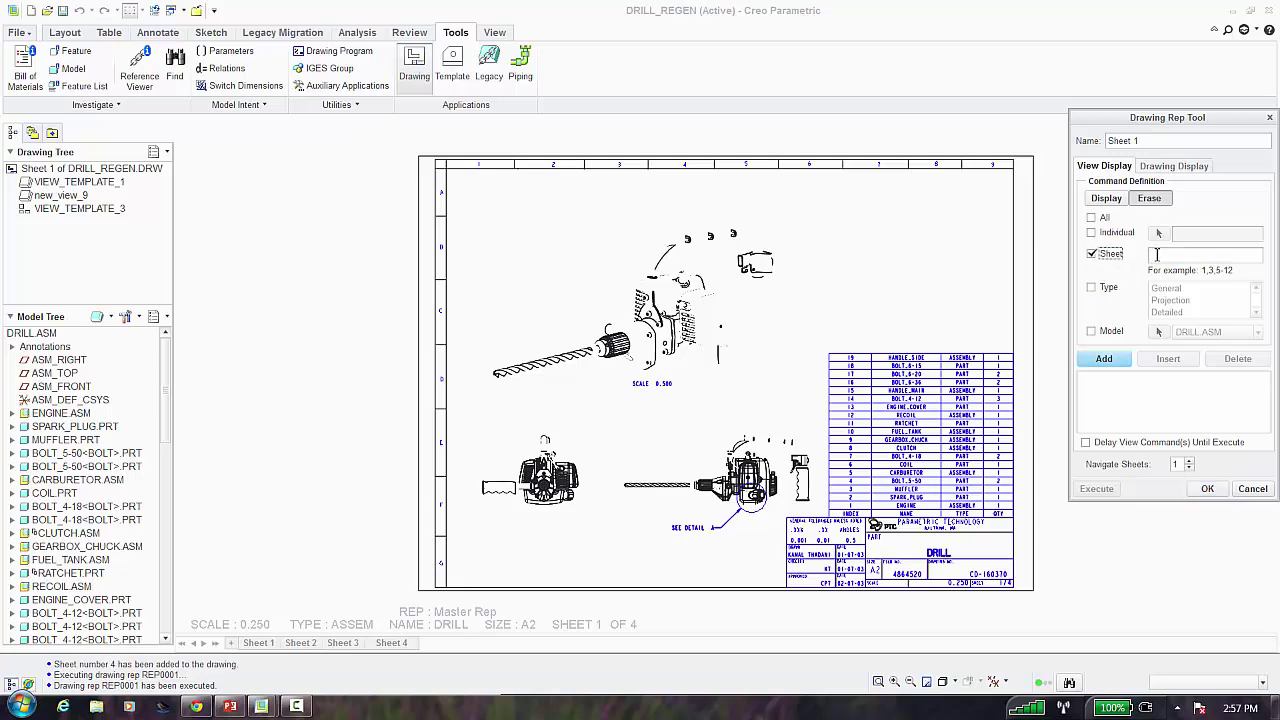
pyautogui.click(1156, 255)
pyautogui.write('1')
pyautogui.click(1104, 358)
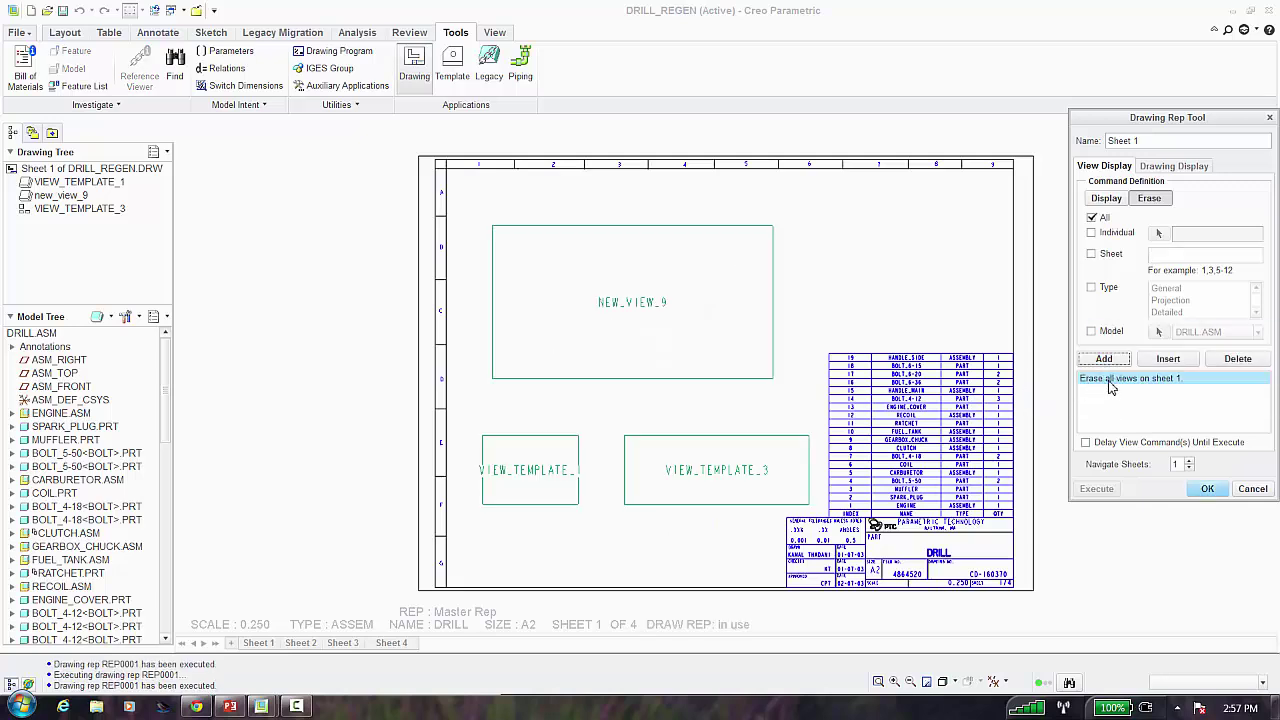
# Replace the erase-sheet-1 command with one displaying all views on sheet 1
pyautogui.click(1230, 360)
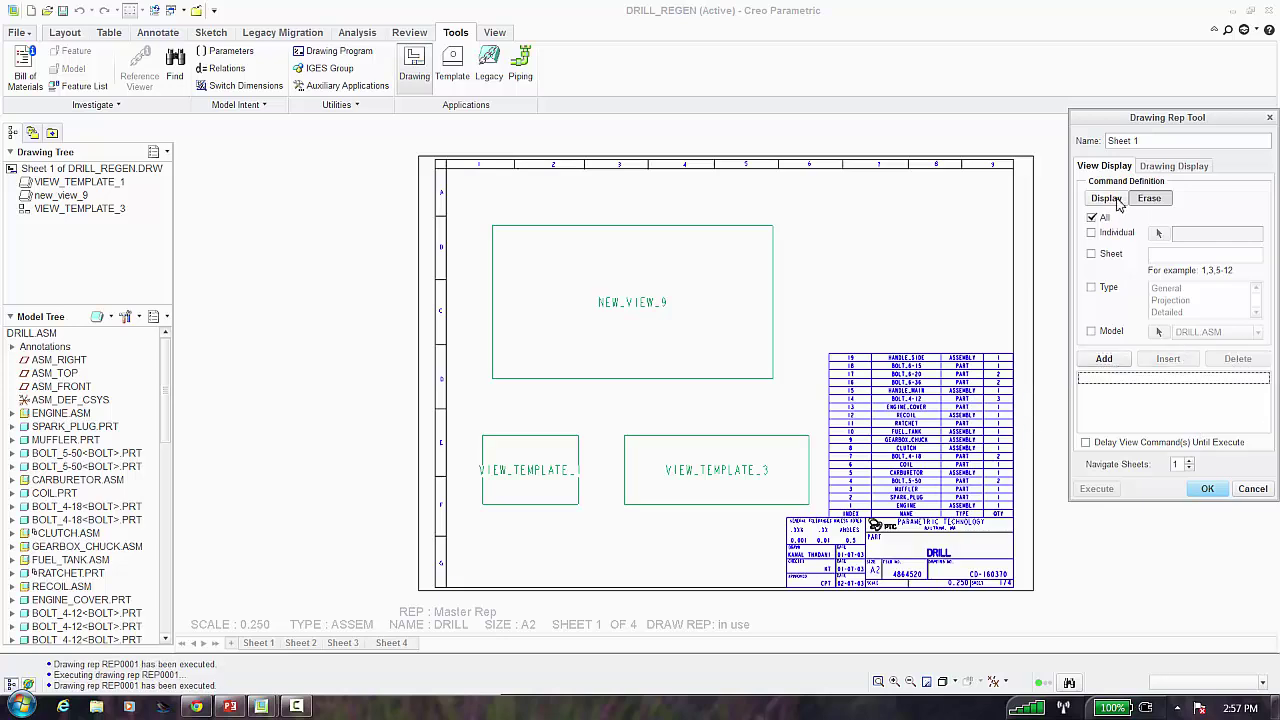
pyautogui.click(1112, 199)
pyautogui.click(1104, 254)
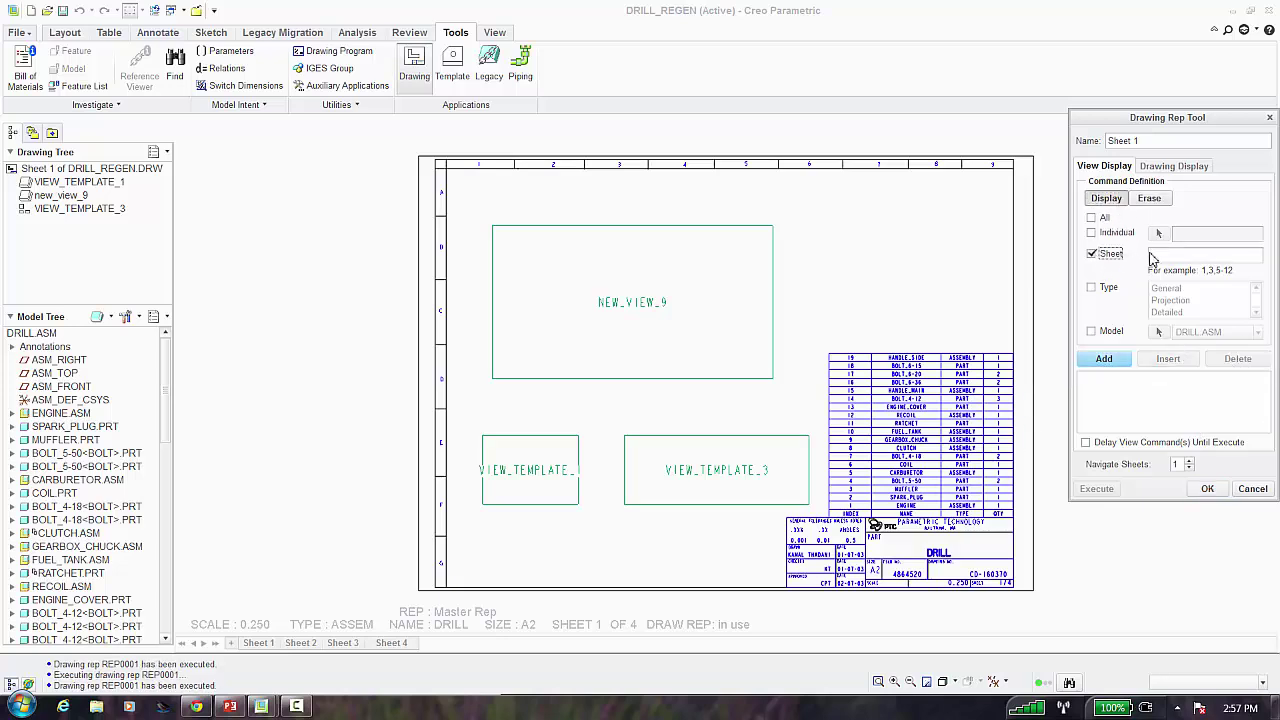
pyautogui.click(1152, 256)
pyautogui.click(1104, 359)
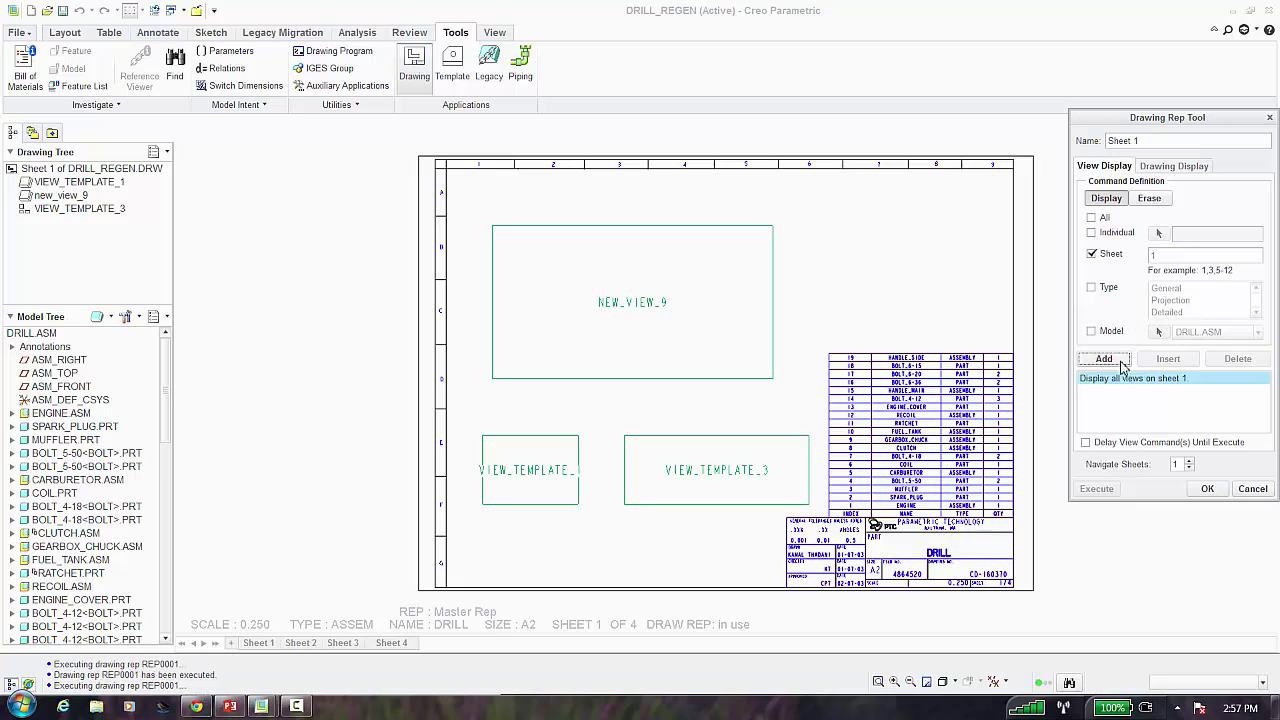
pyautogui.click(1098, 386)
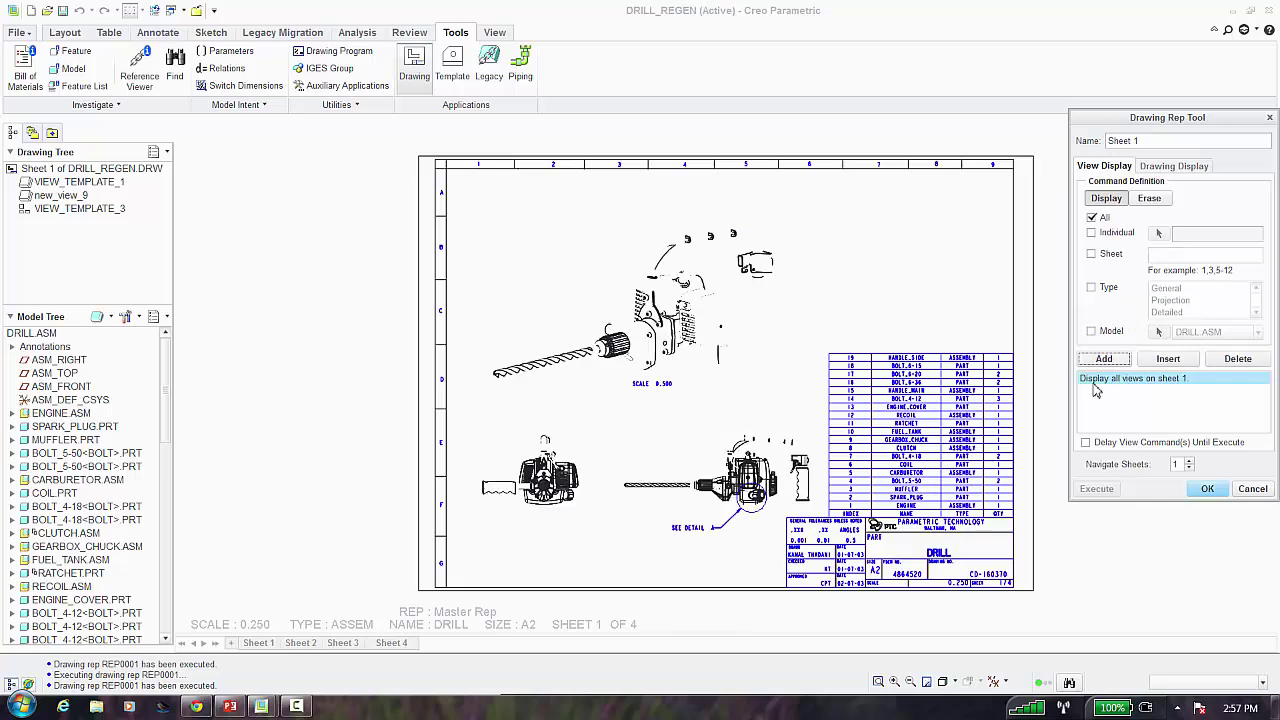
# Add an 'Erase all views' command to the Sheet 1 representation
pyautogui.click(1096, 218)
pyautogui.click(1149, 198)
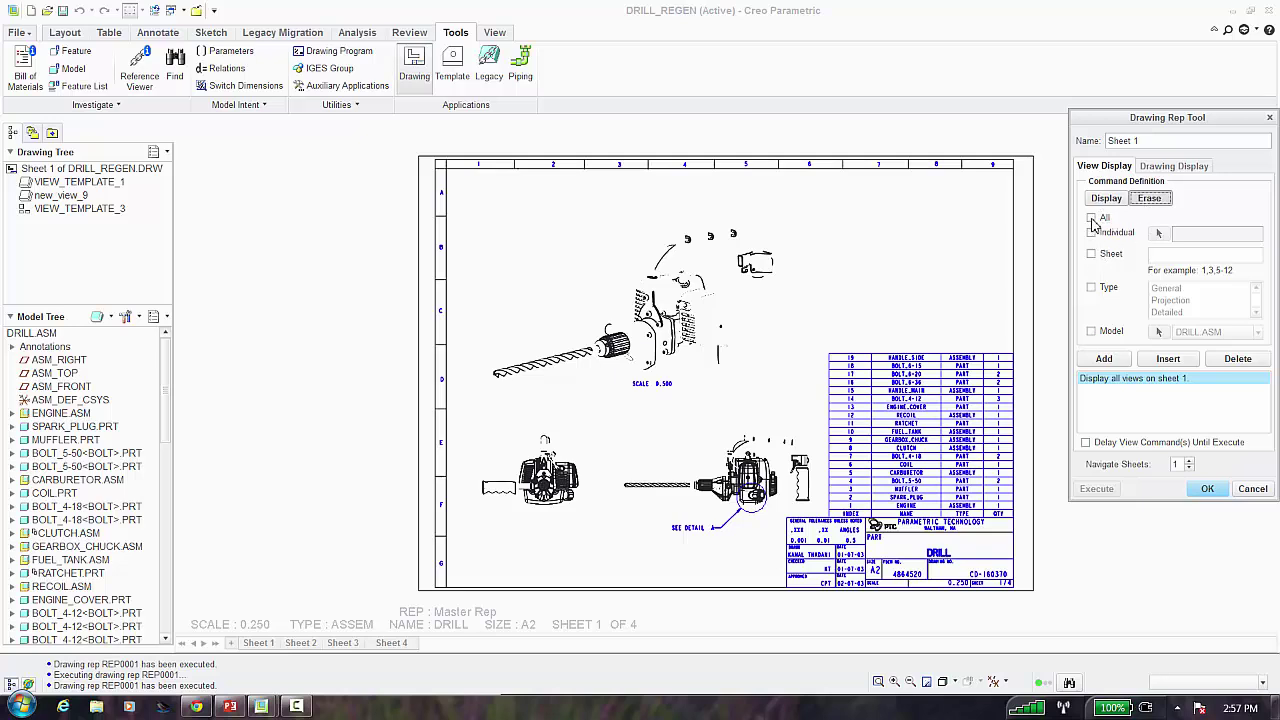
pyautogui.click(1093, 219)
pyautogui.click(1104, 360)
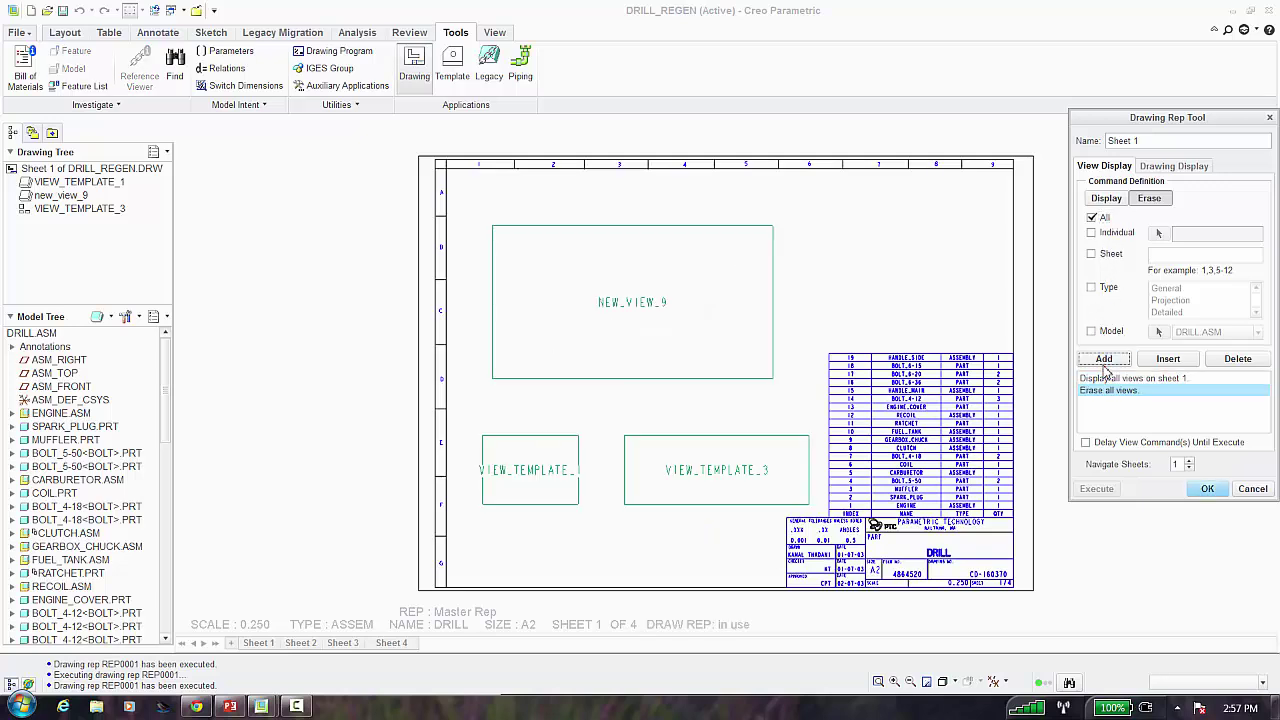
pyautogui.click(1108, 390)
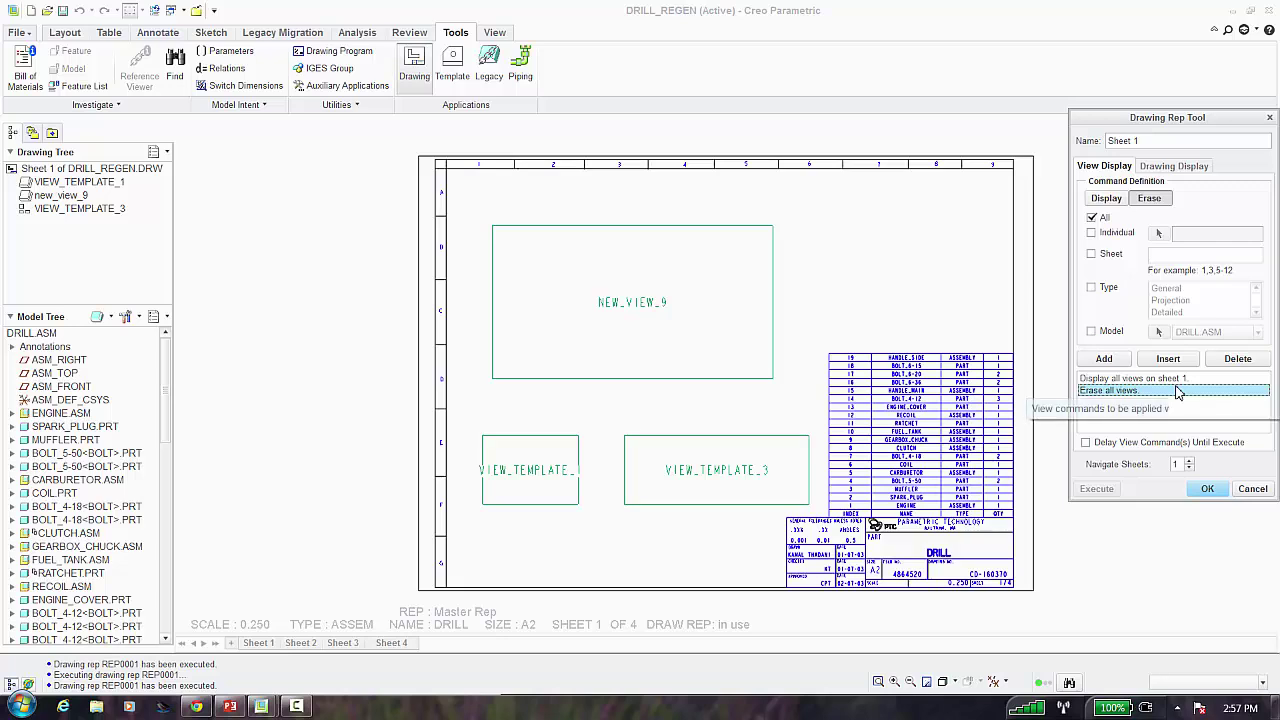
# Insert 'Erase all views' before the sheet 1 display command, then save and finish the representation
pyautogui.click(1166, 361)
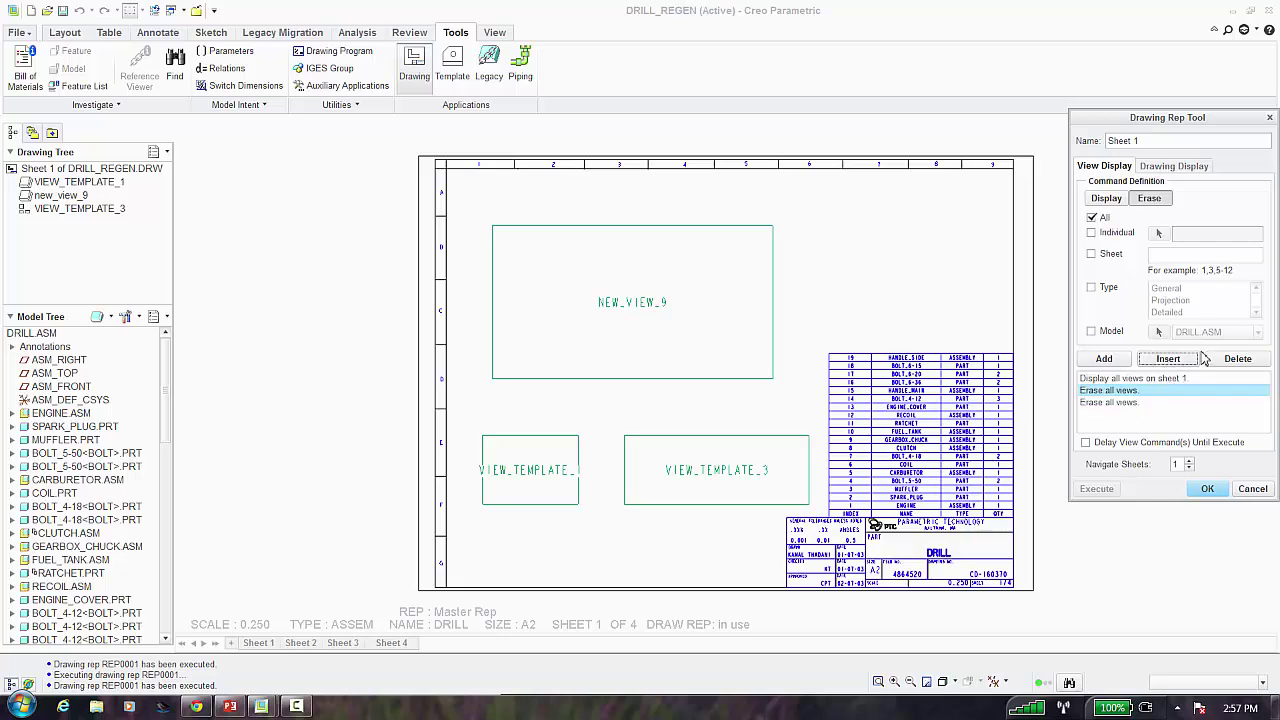
pyautogui.click(1232, 360)
pyautogui.click(1232, 360)
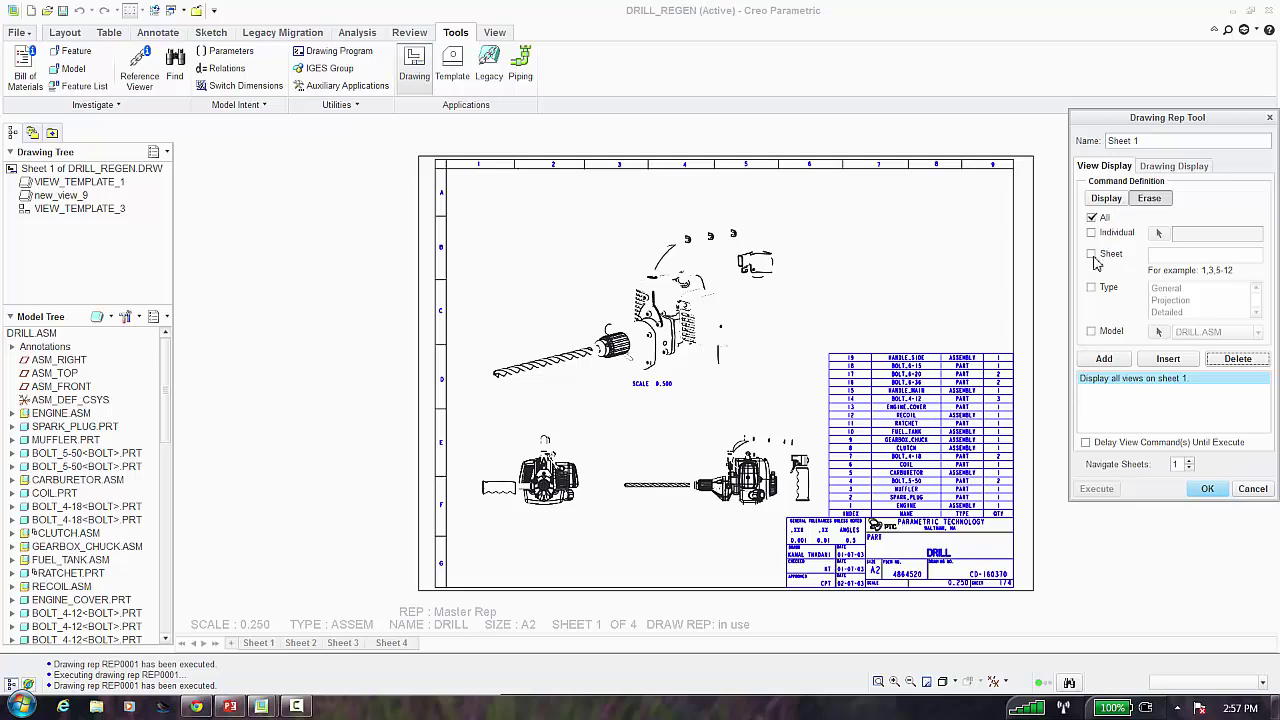
pyautogui.click(1166, 361)
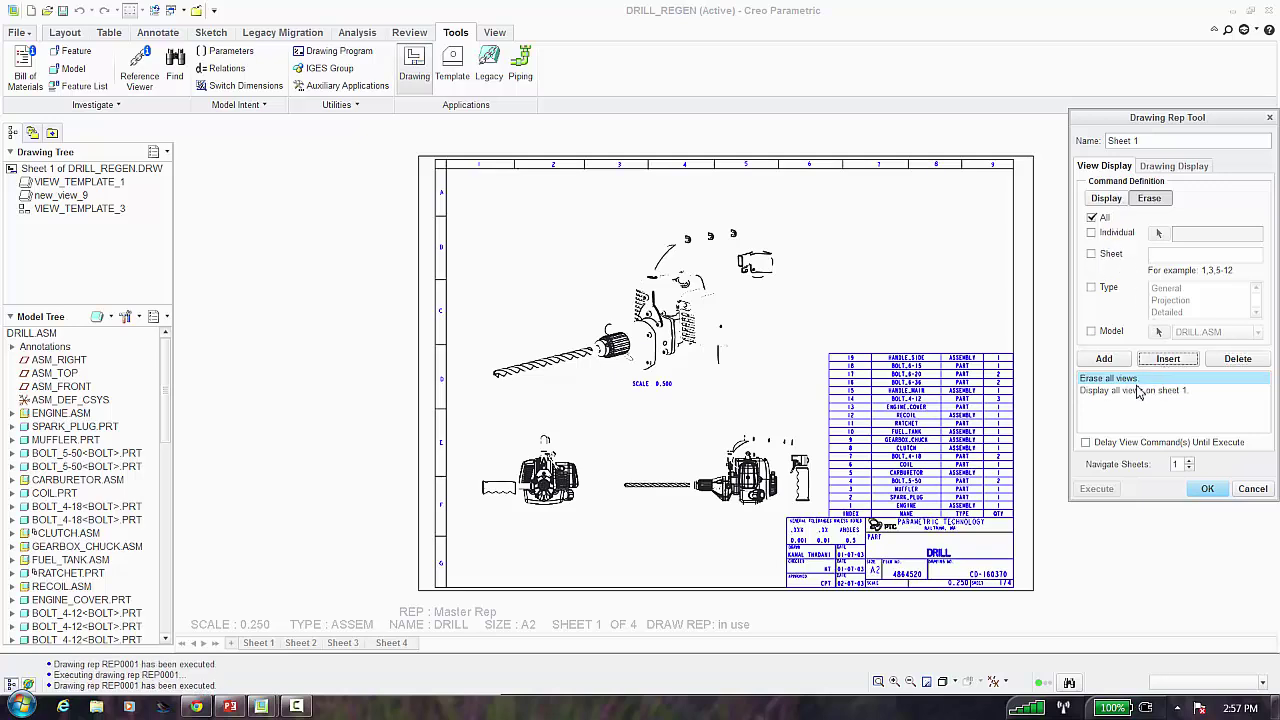
pyautogui.click(1136, 391)
pyautogui.click(1132, 380)
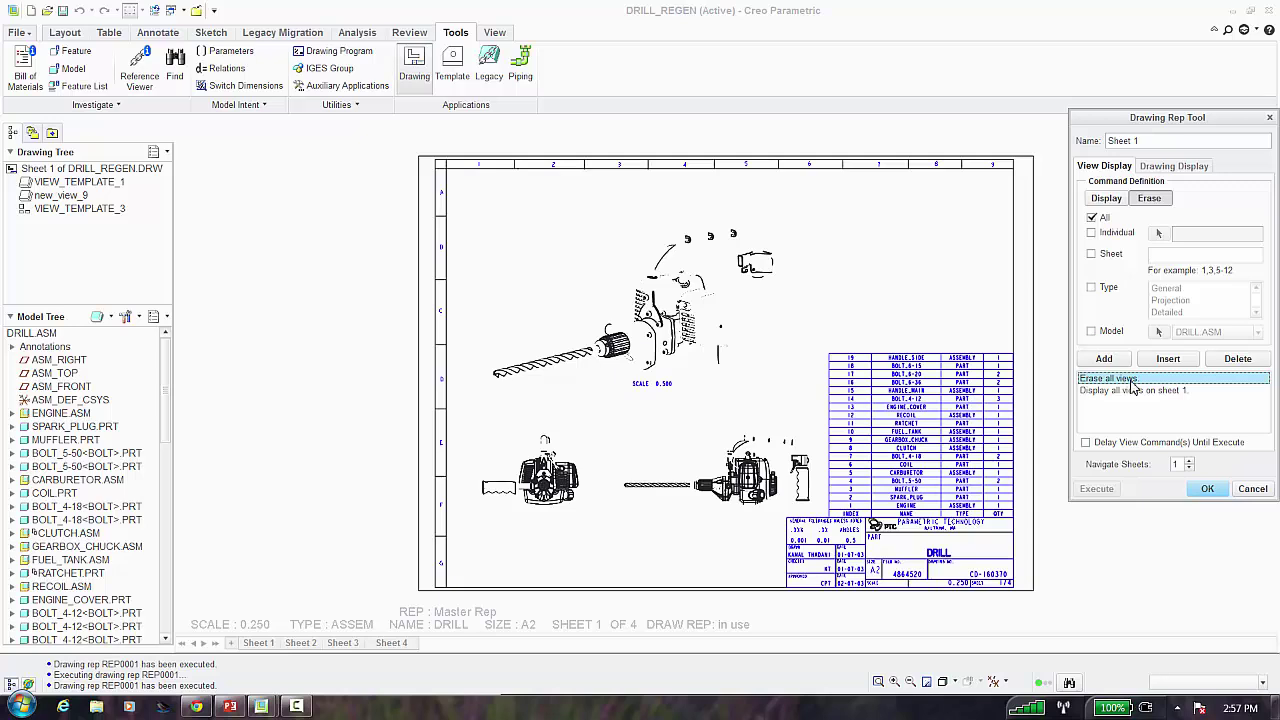
pyautogui.click(1122, 393)
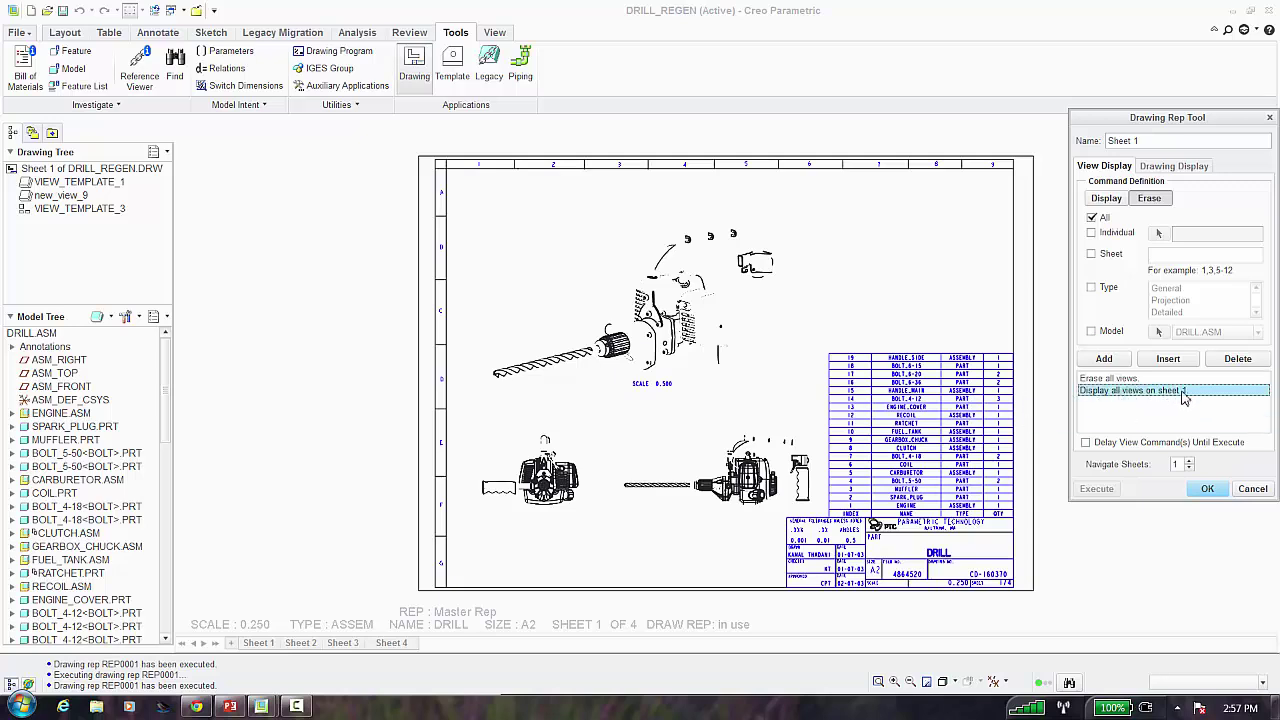
pyautogui.click(1207, 490)
pyautogui.click(1208, 248)
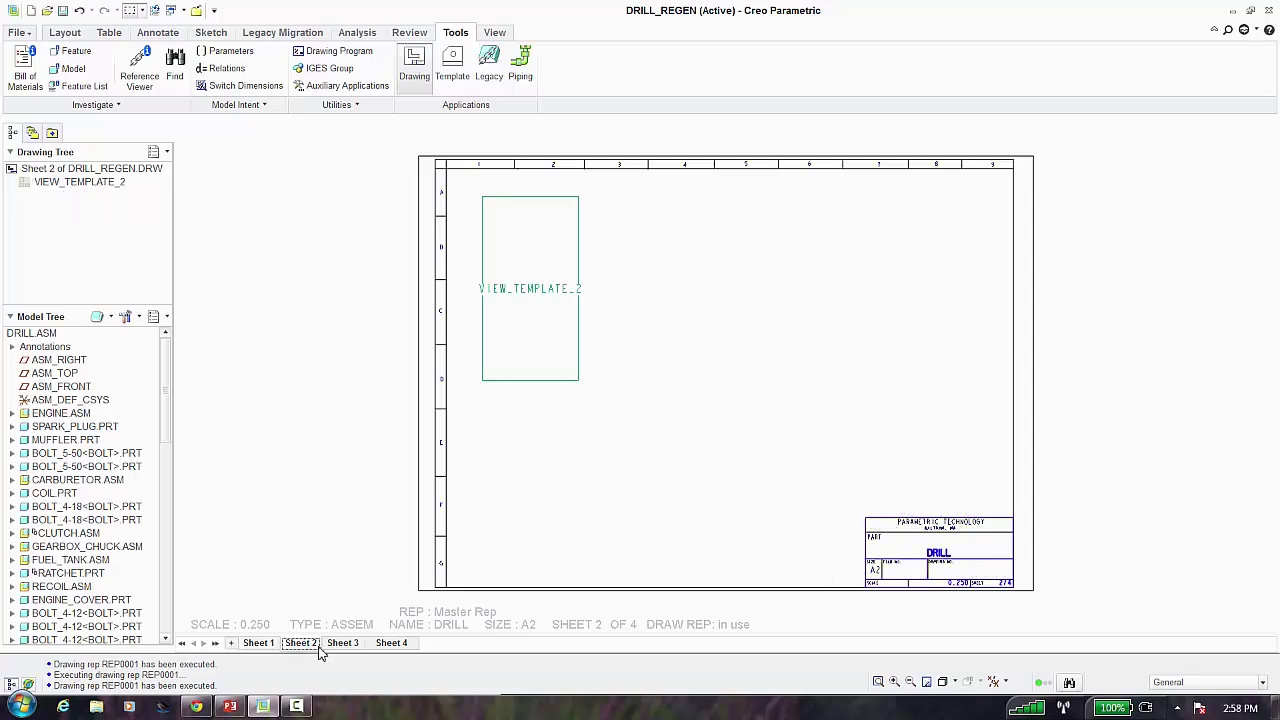
# Check Sheets 2 and 3 show only view outlines, then return to Sheet 1
pyautogui.click(340, 646)
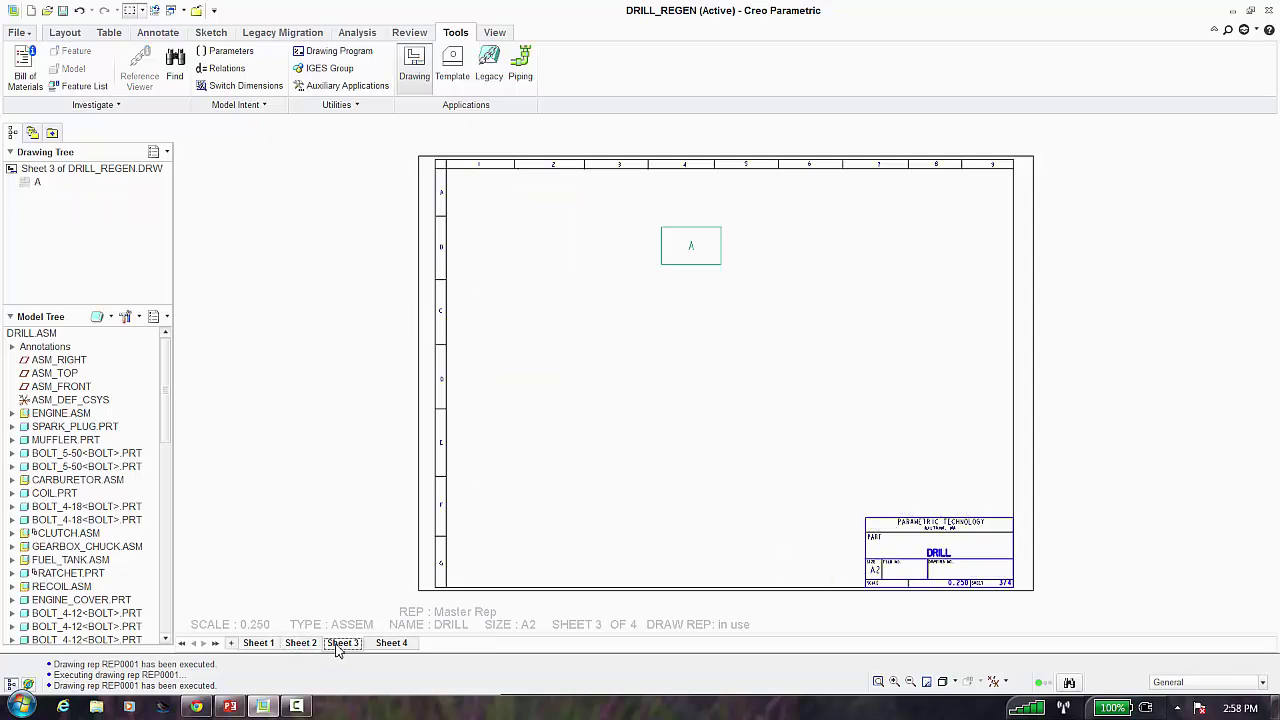
pyautogui.click(298, 646)
pyautogui.click(268, 646)
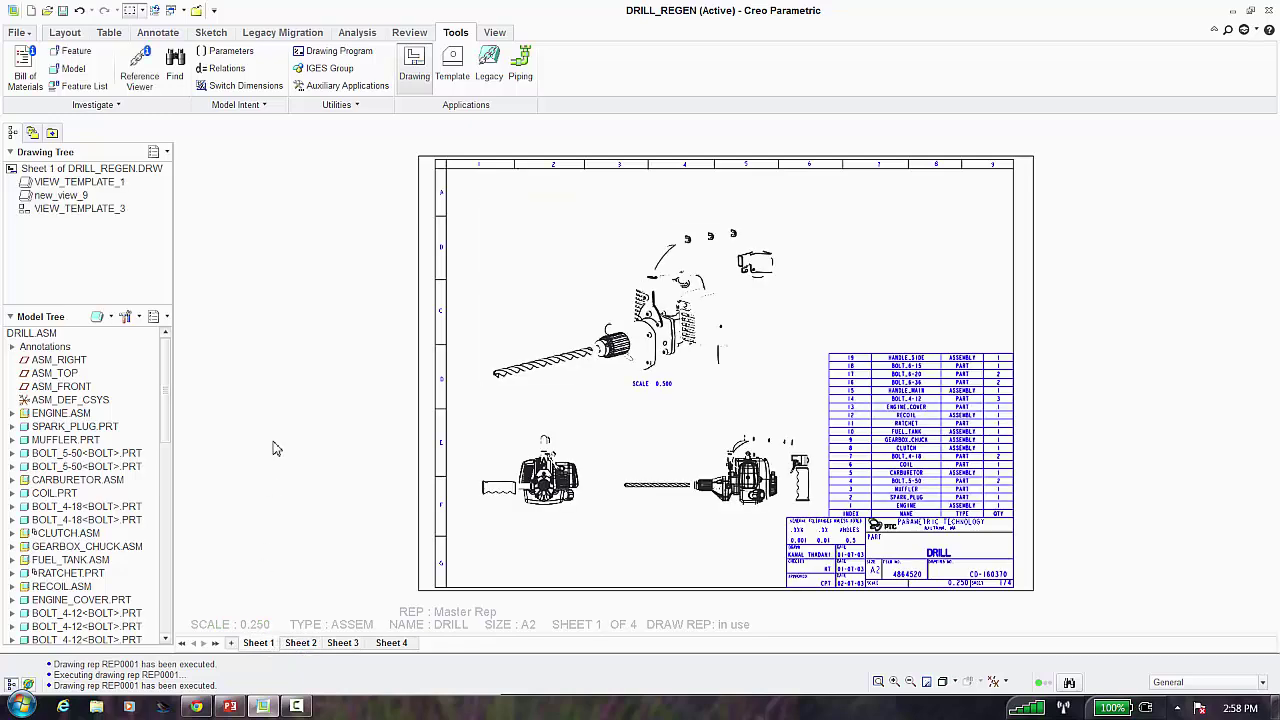
# Reopen Drawing Representation management and close it with OK and Done-Return
pyautogui.click(336, 105)
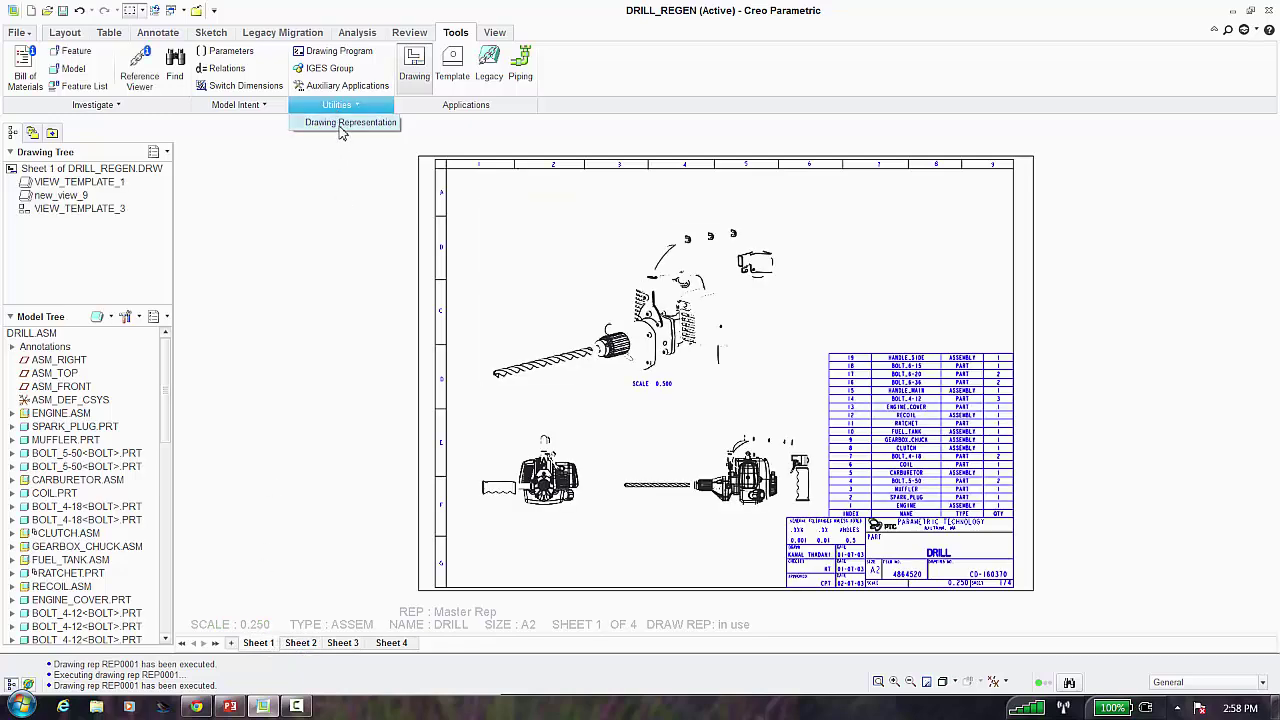
pyautogui.click(341, 124)
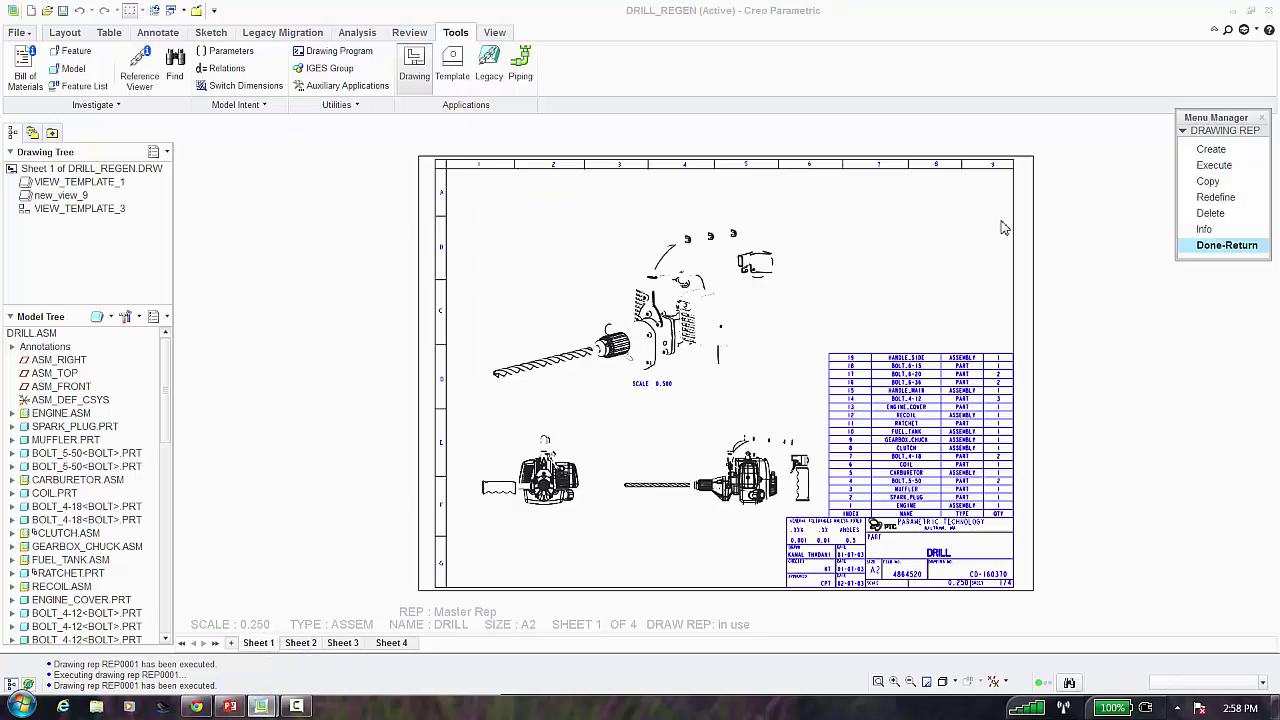
pyautogui.click(1211, 149)
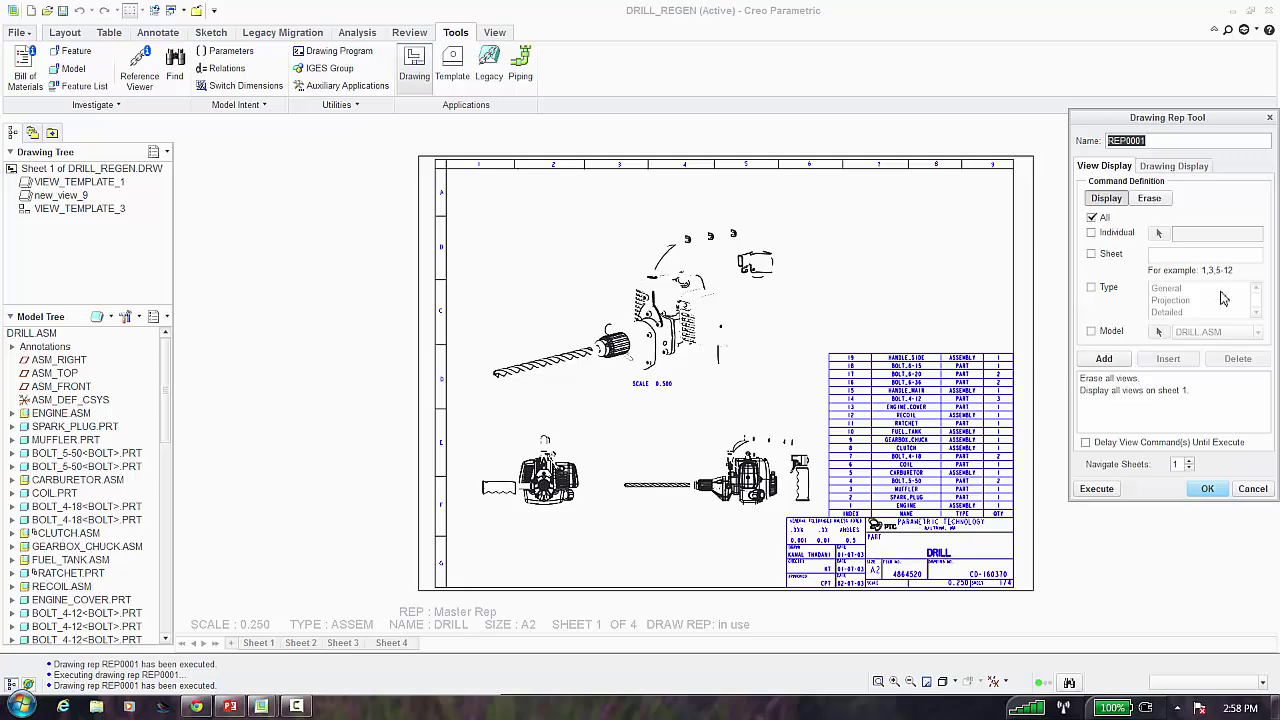
pyautogui.click(1207, 488)
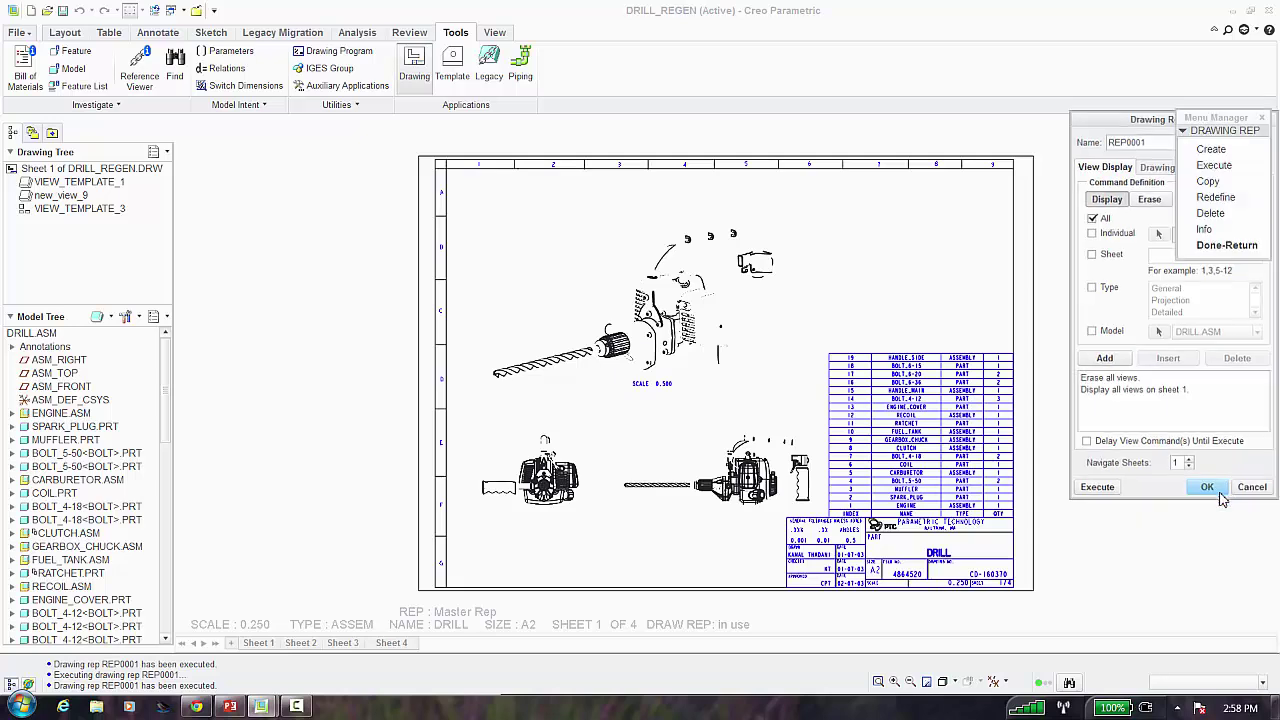
pyautogui.click(1225, 247)
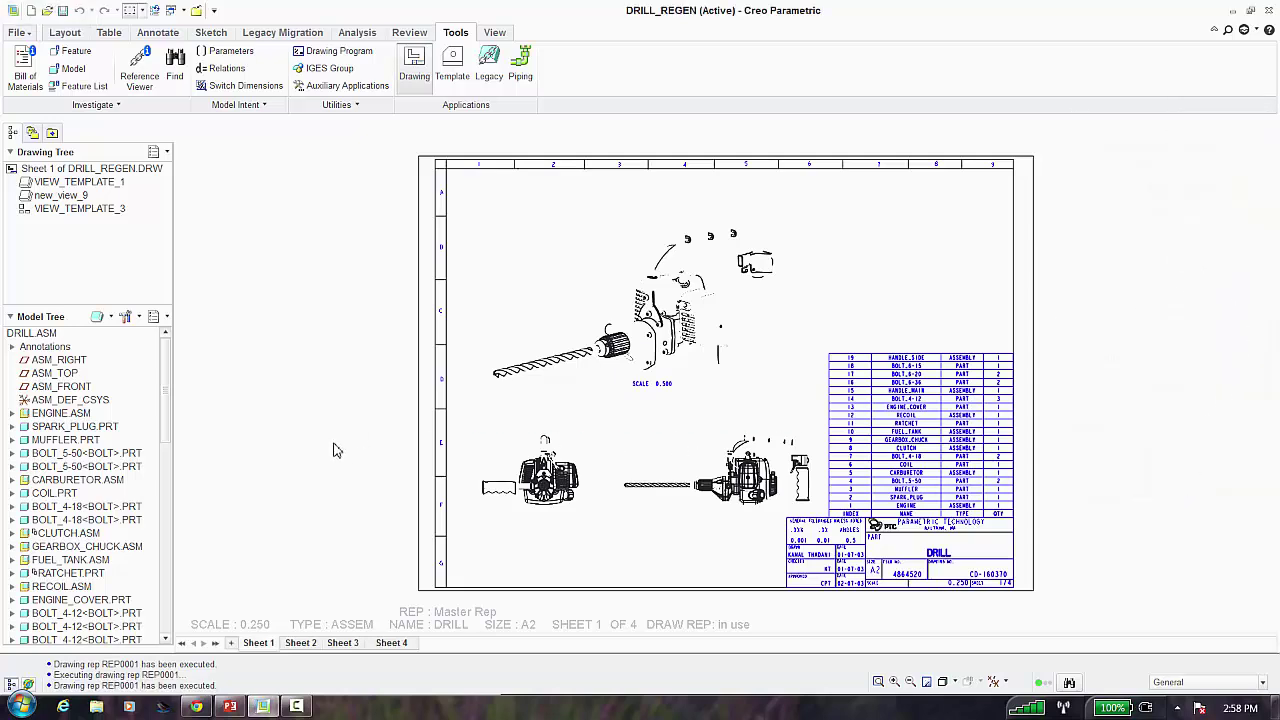
# Switch the side panel to the Folder Browser and open the Drawing folder
pyautogui.click(32, 132)
pyautogui.click(41, 365)
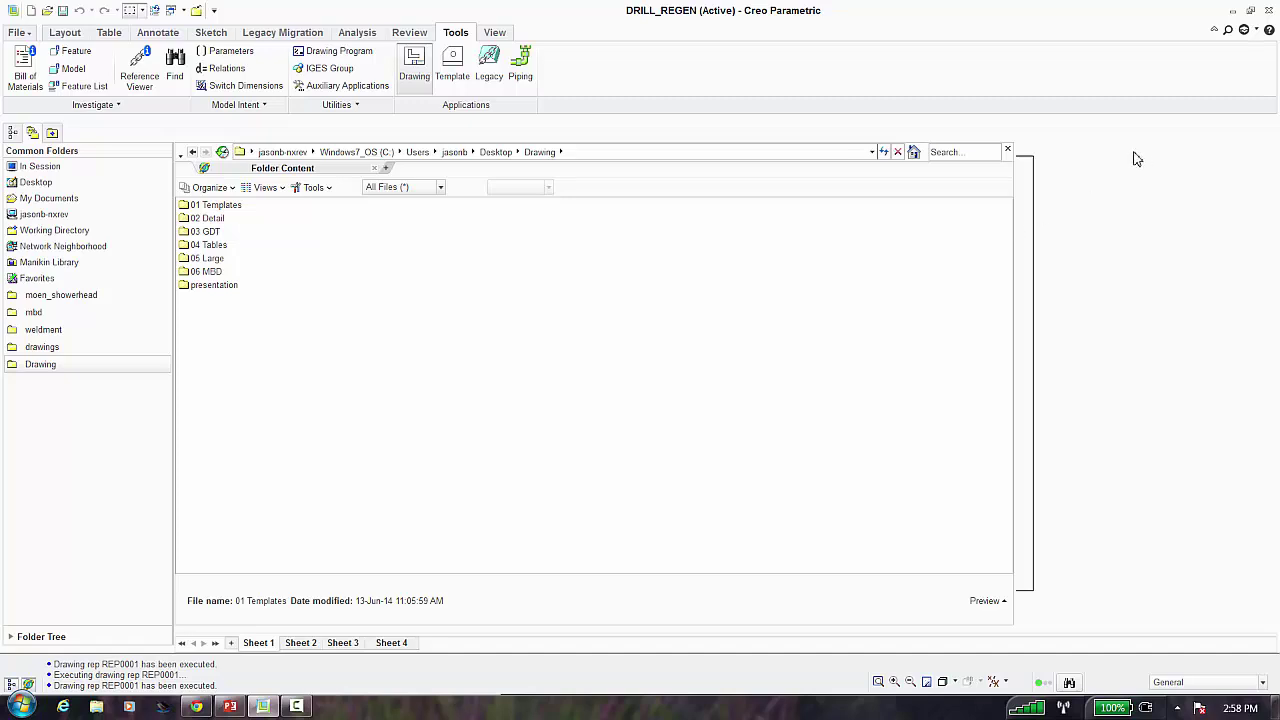
pyautogui.click(1026, 170)
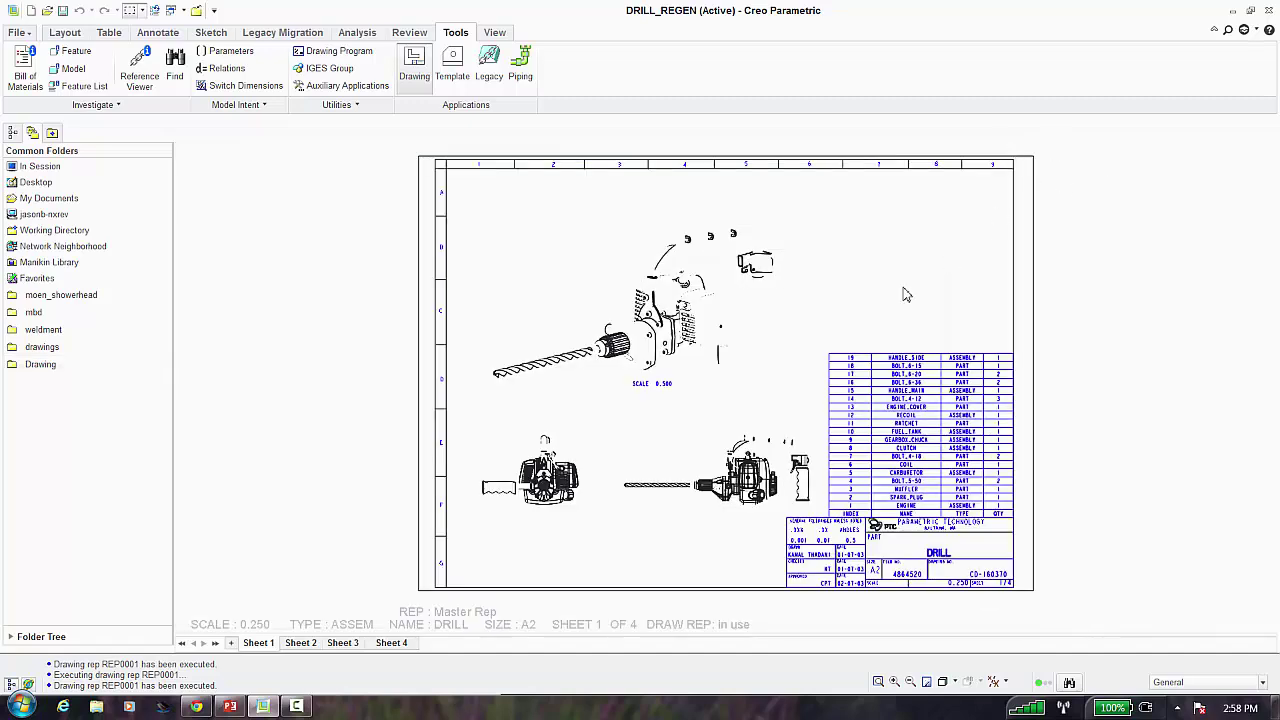
# Present the Questions? / Thank You slide of Production_Drawings.pptx full screen, then end the show
pyautogui.click(230, 706)
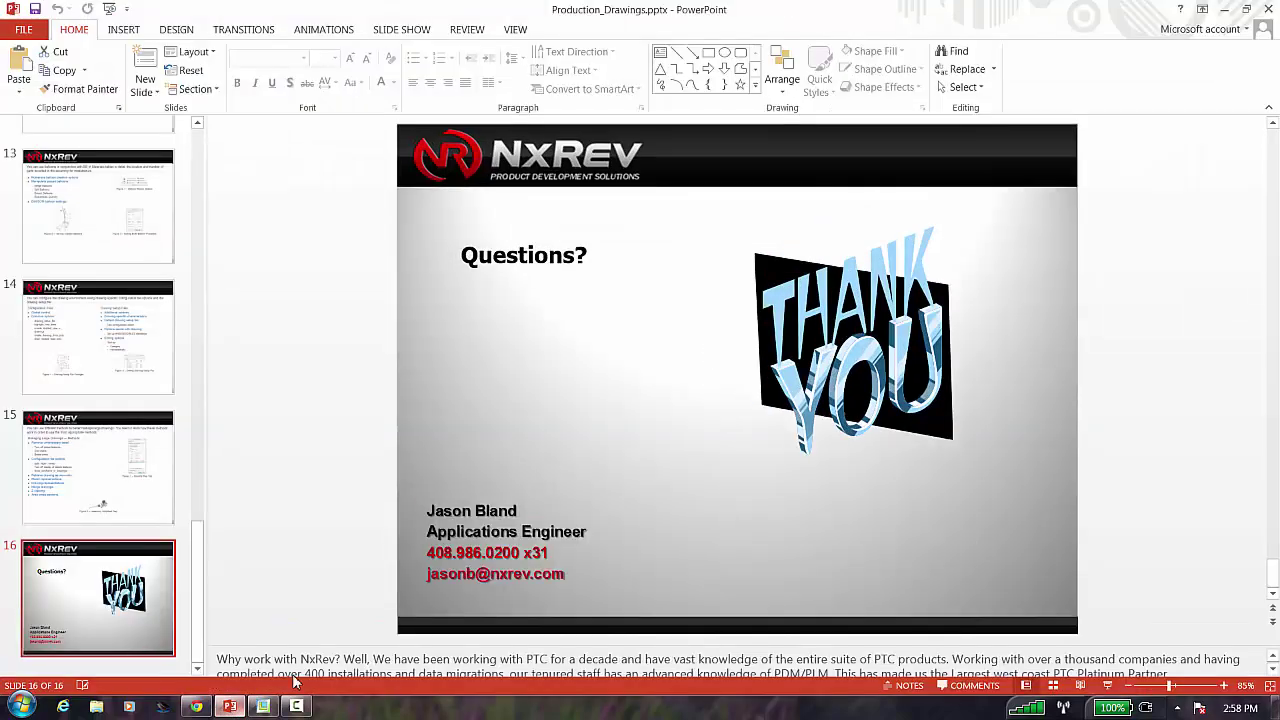
pyautogui.click(1107, 685)
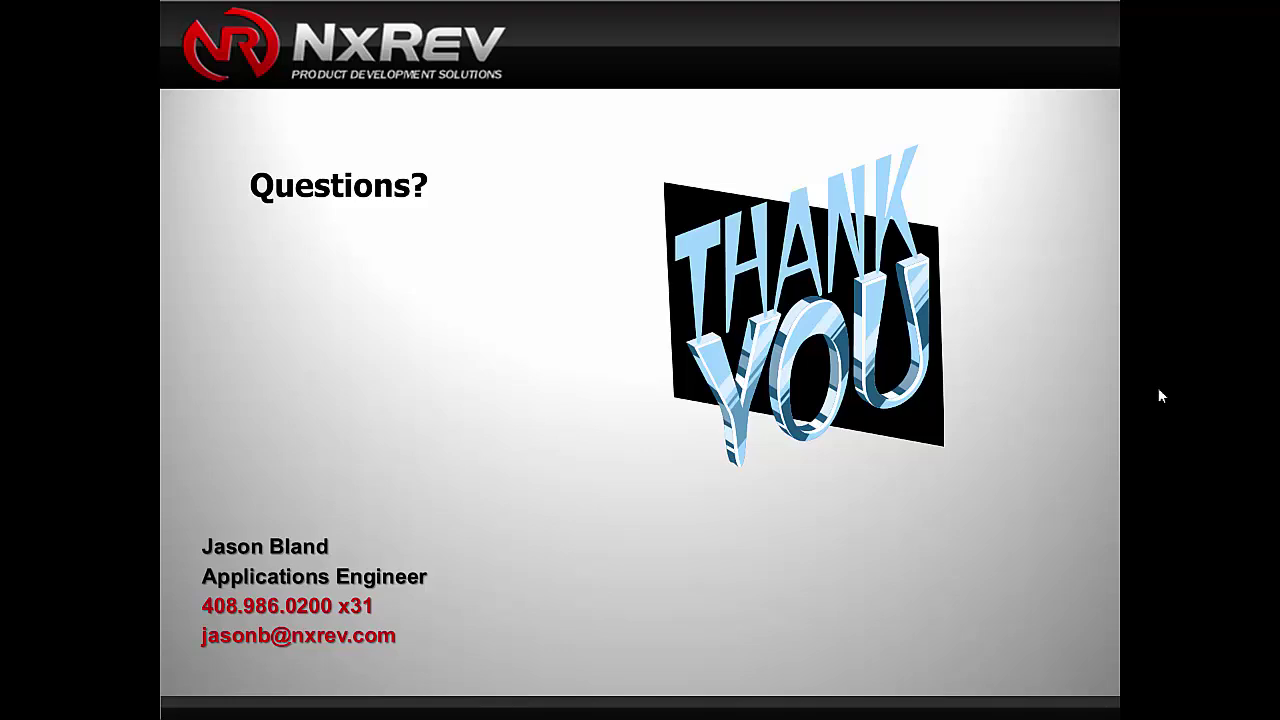
pyautogui.press('Escape')
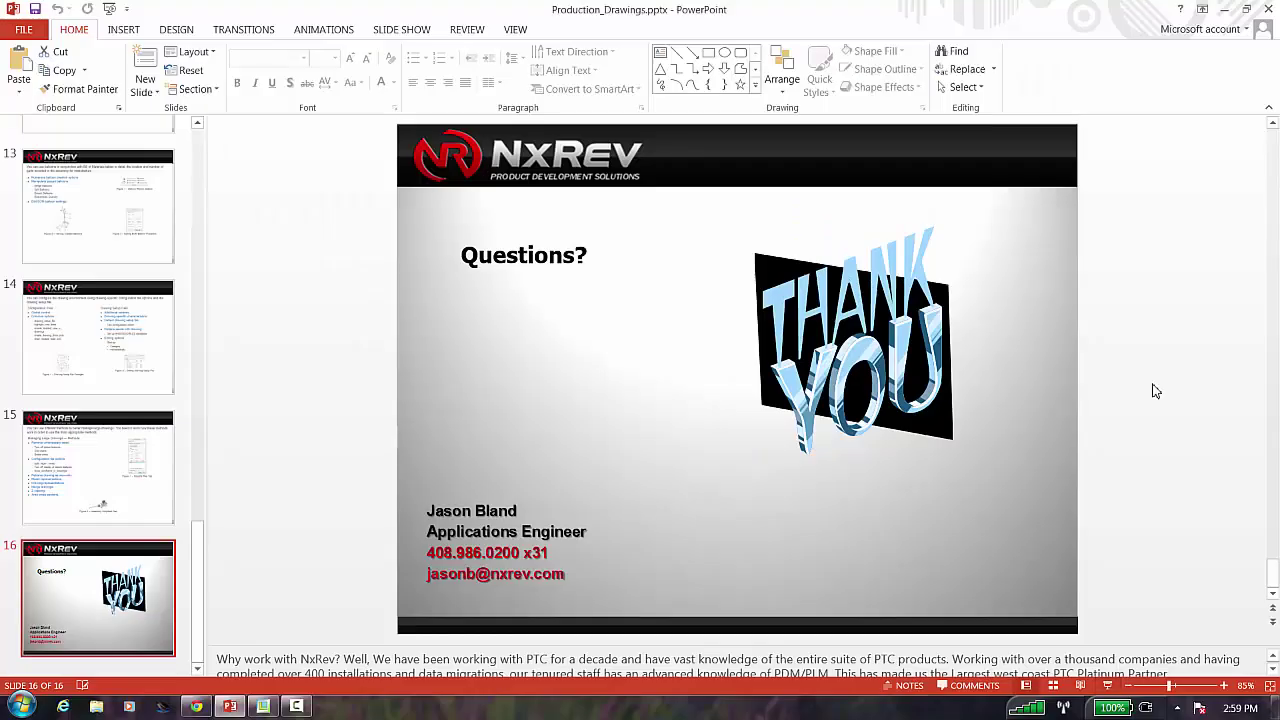